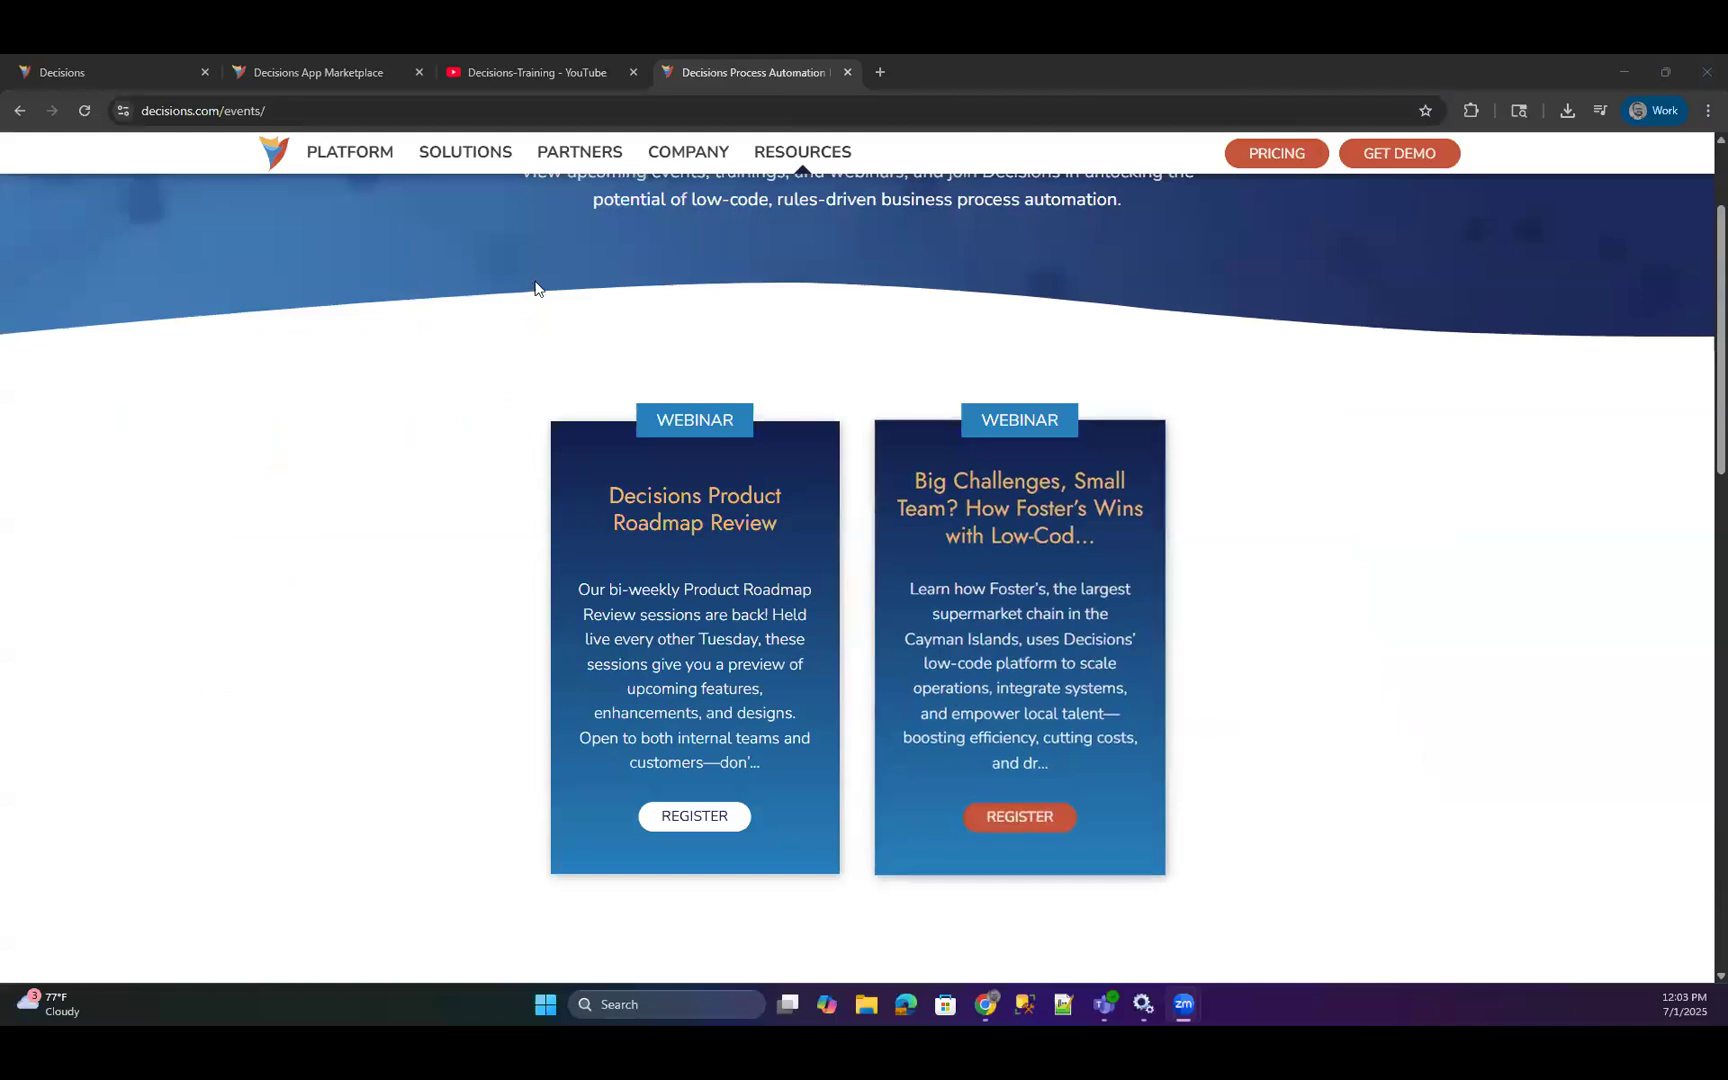
Look through the webinar cards and the Upcoming Webinars list on the Decisions events page.
{"action": "scroll", "coordinate": [676, 706], "scroll_direction": "down", "scroll_amount": 1}
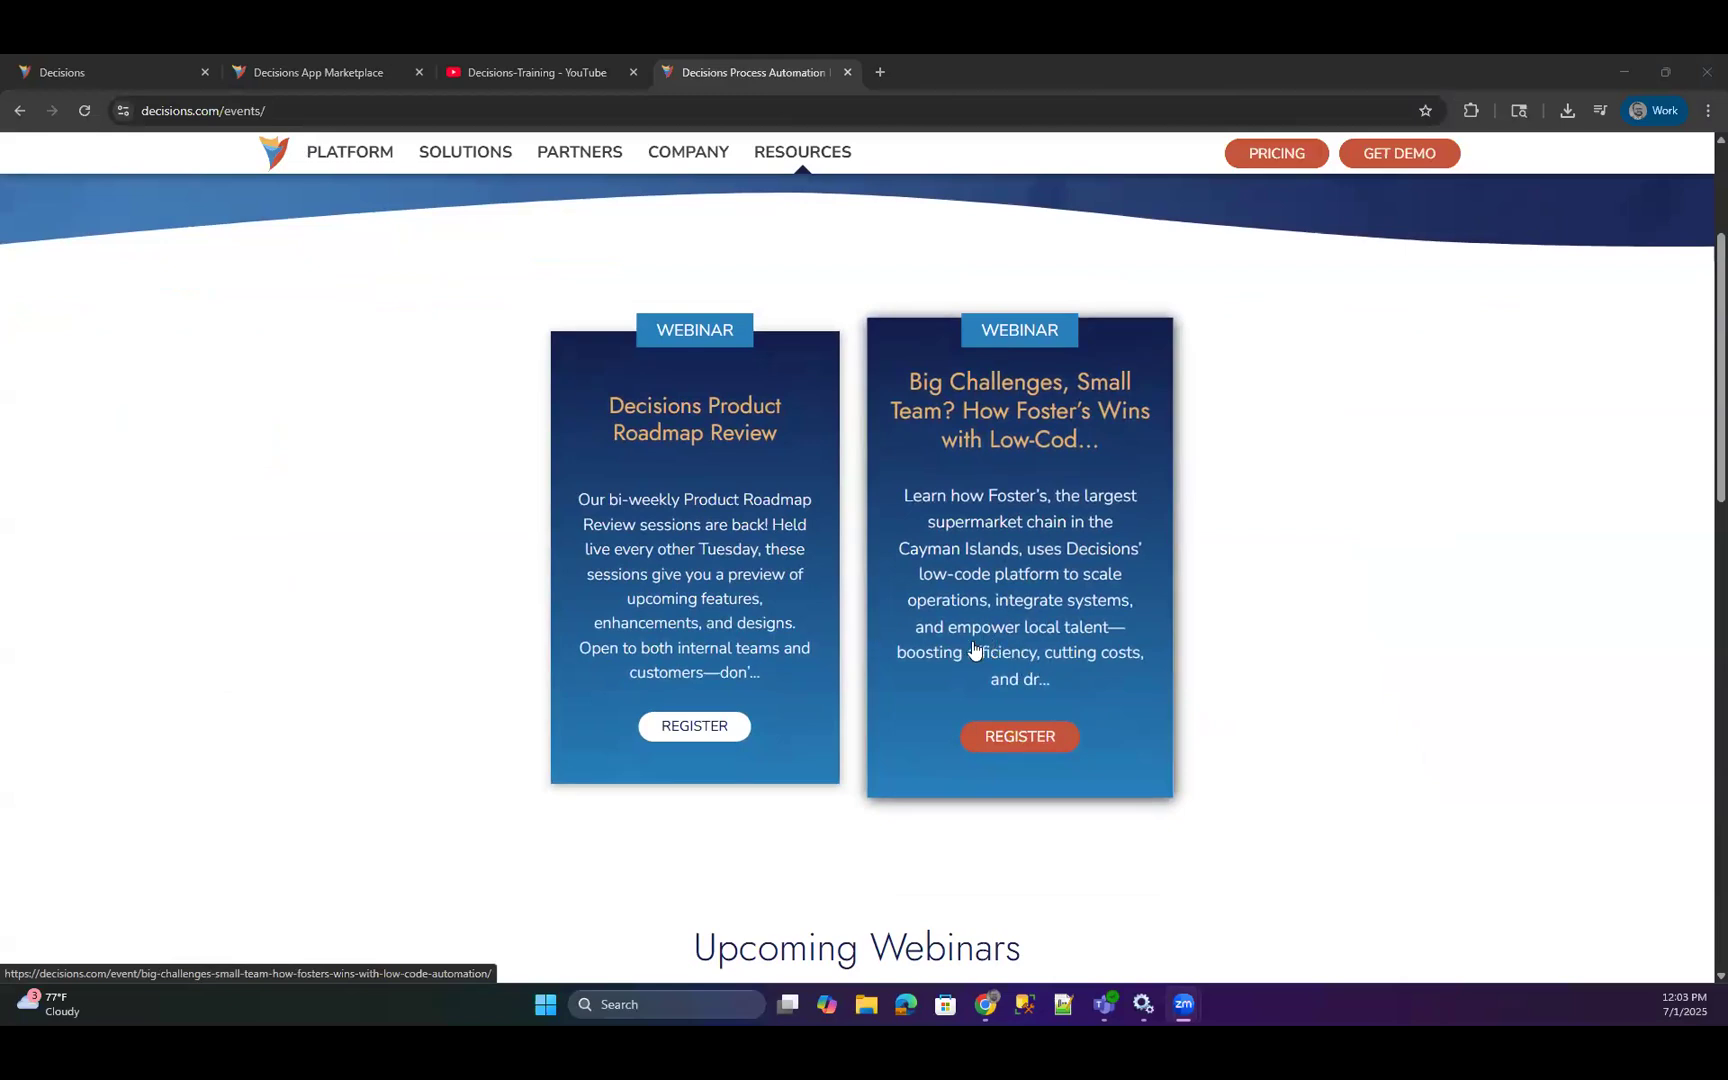
{"action": "scroll", "coordinate": [617, 706], "scroll_direction": "down", "scroll_amount": 4}
{"action": "scroll", "coordinate": [443, 733], "scroll_direction": "down", "scroll_amount": 1}
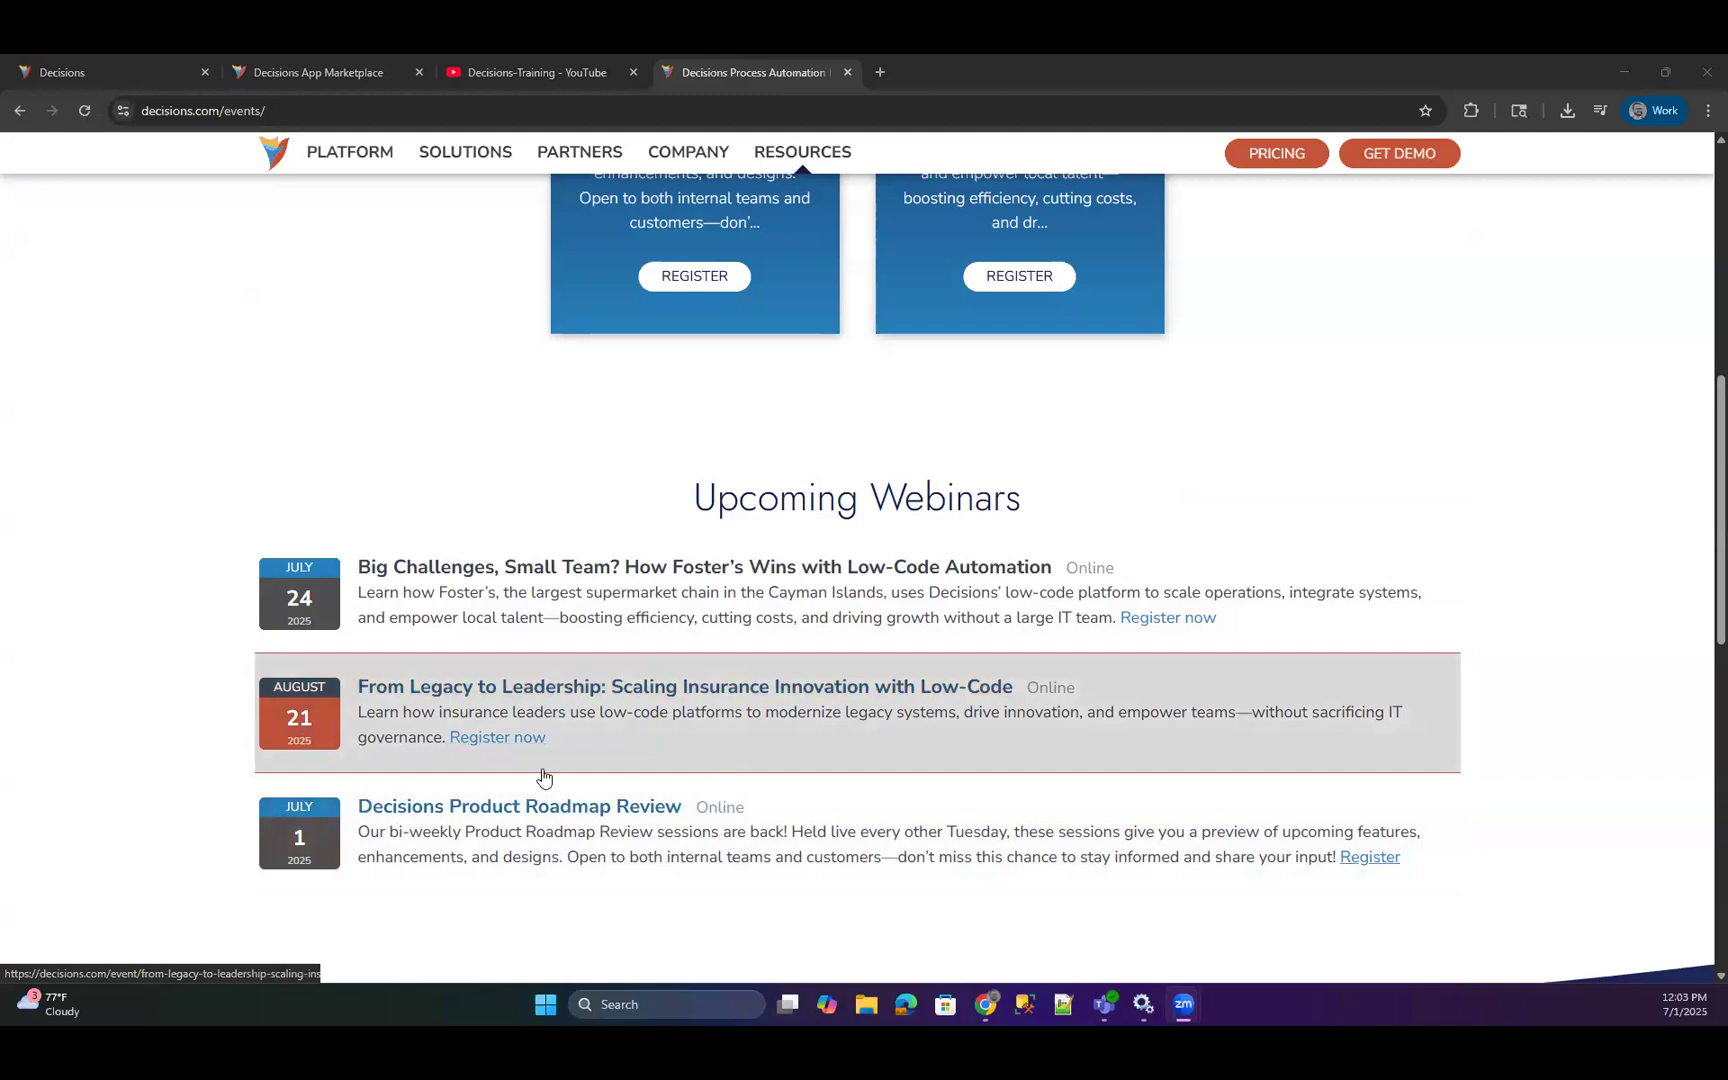
{"action": "scroll", "coordinate": [652, 596], "scroll_direction": "up", "scroll_amount": 1}
{"action": "scroll", "coordinate": [670, 620], "scroll_direction": "up", "scroll_amount": 3}
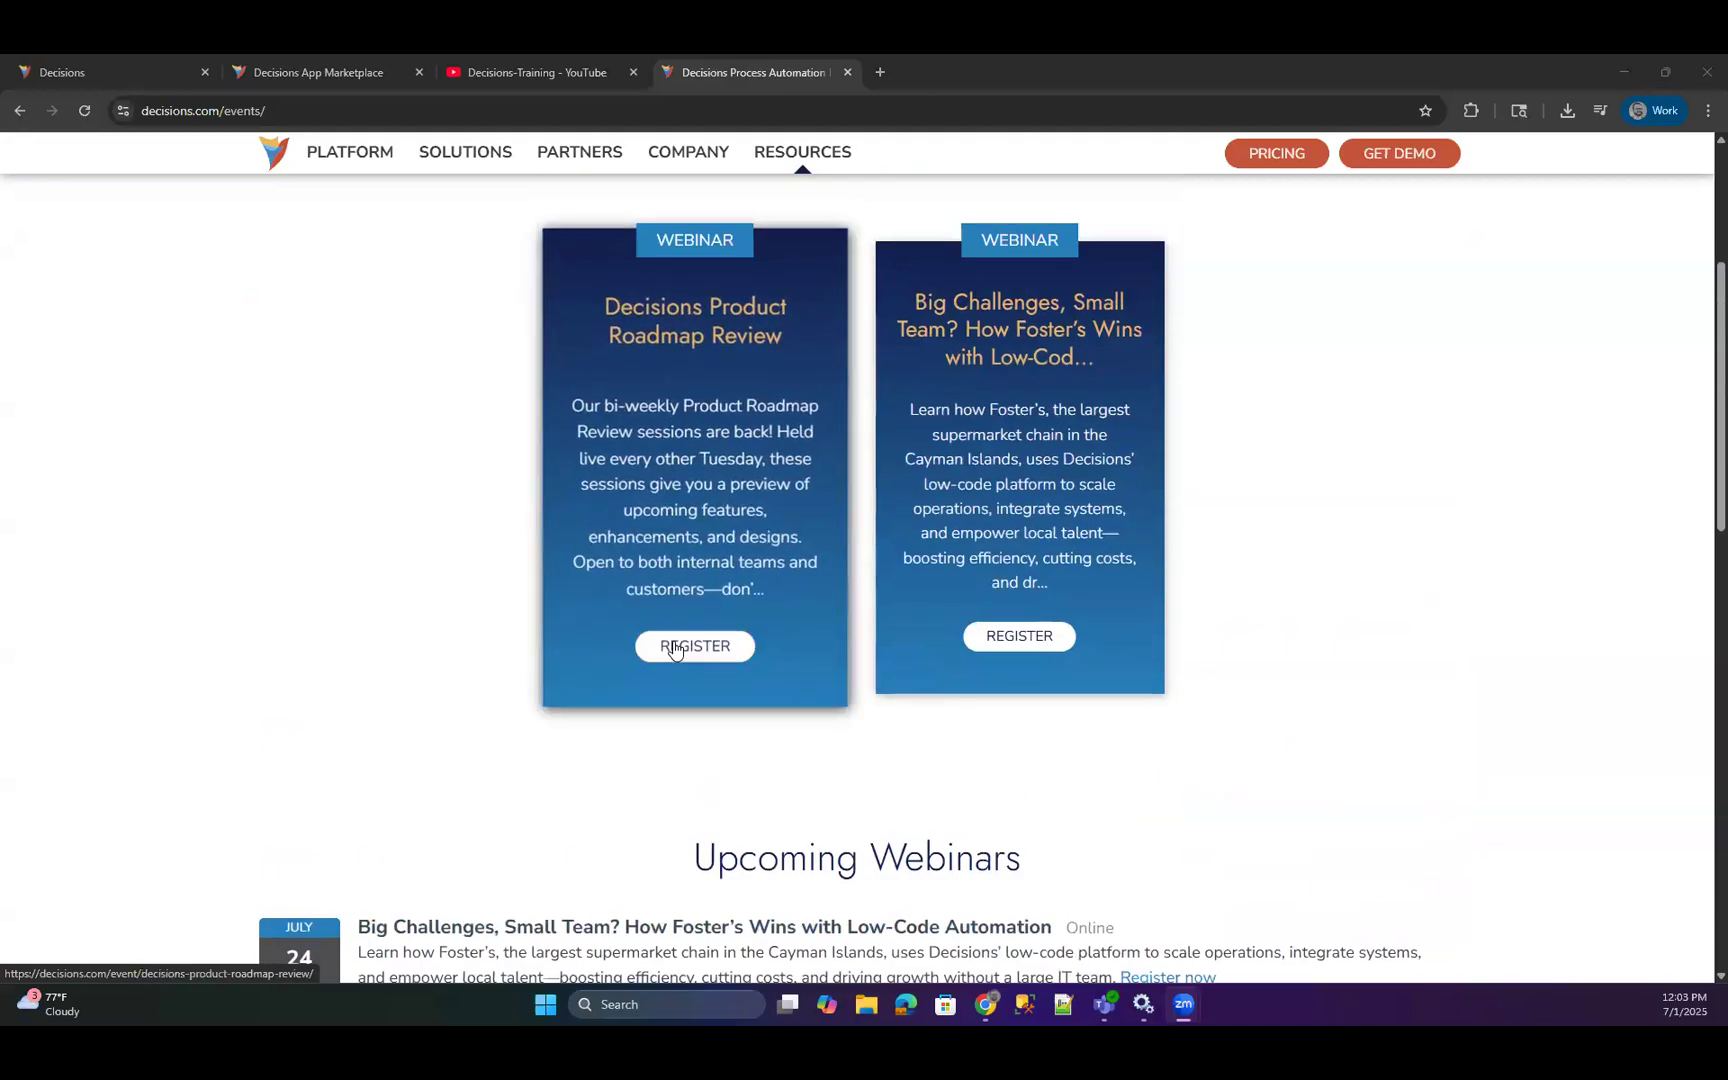
{"action": "scroll", "coordinate": [918, 713], "scroll_direction": "up", "scroll_amount": 2}
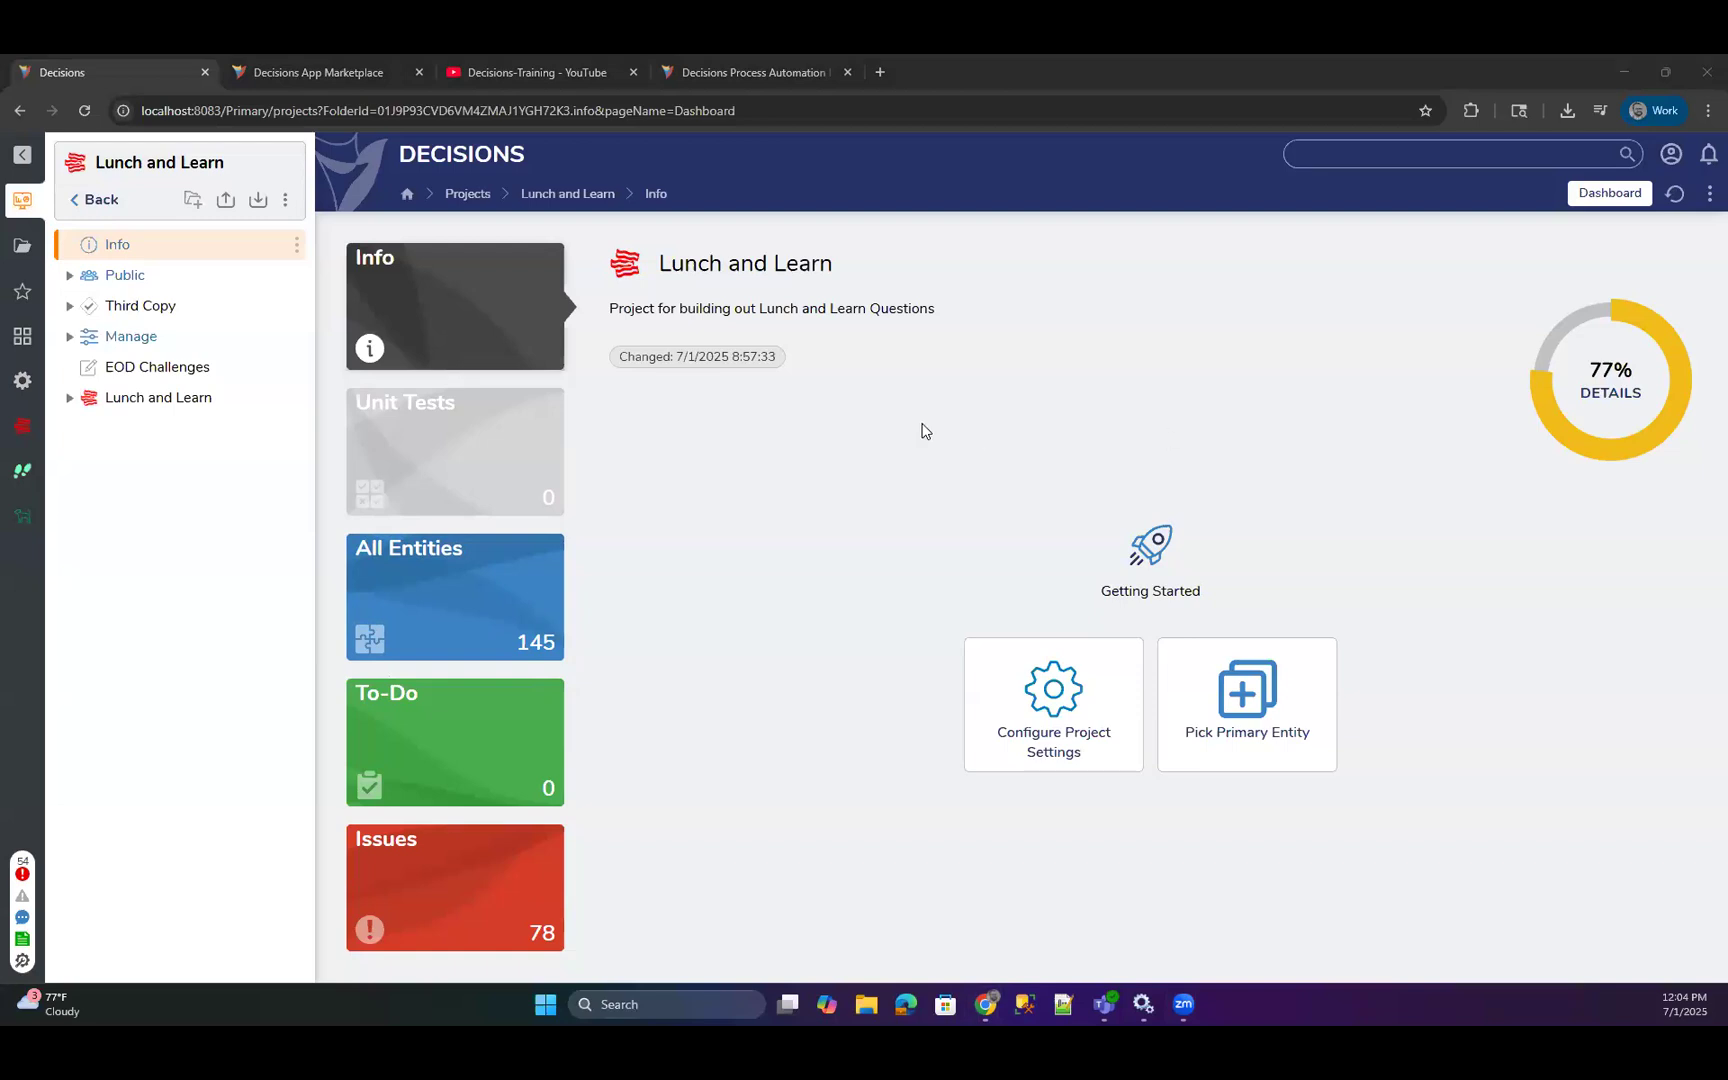
Open Testing Flow for editing from the Flows folder inside the Lunch and Learn folder.
{"action": "left_click", "coordinate": [68, 400]}
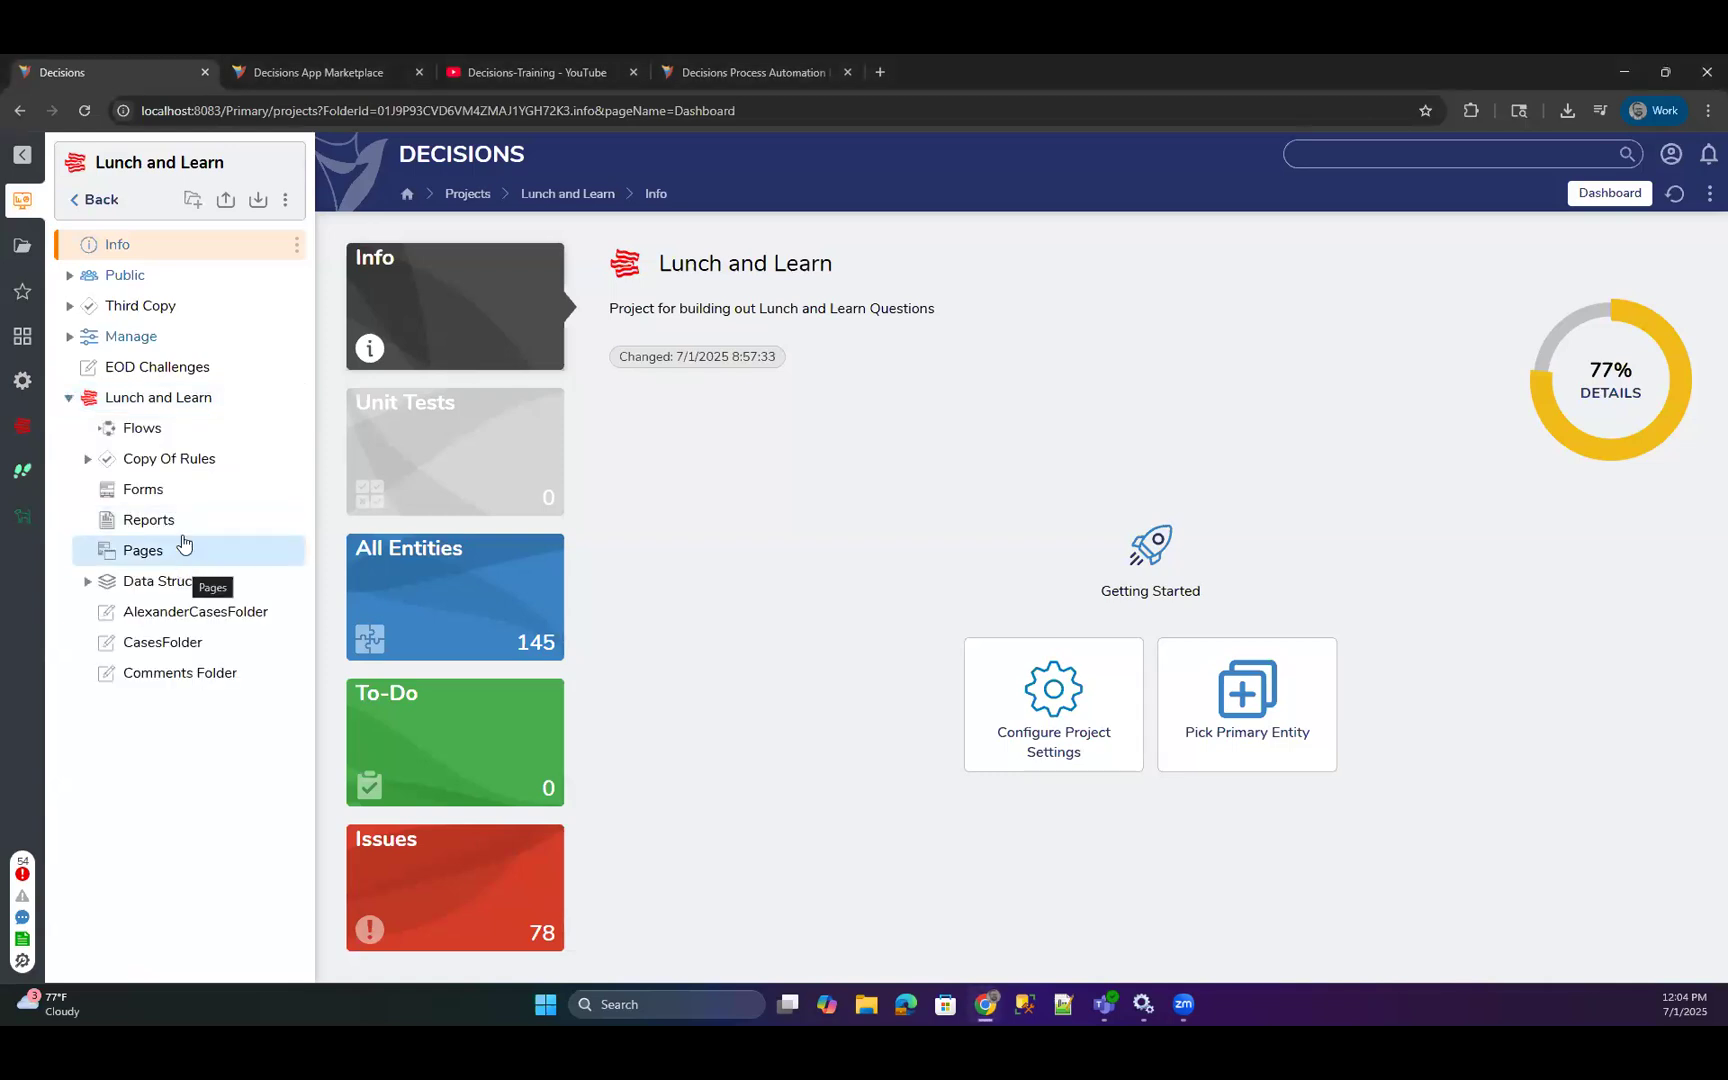
{"action": "left_click", "coordinate": [138, 430]}
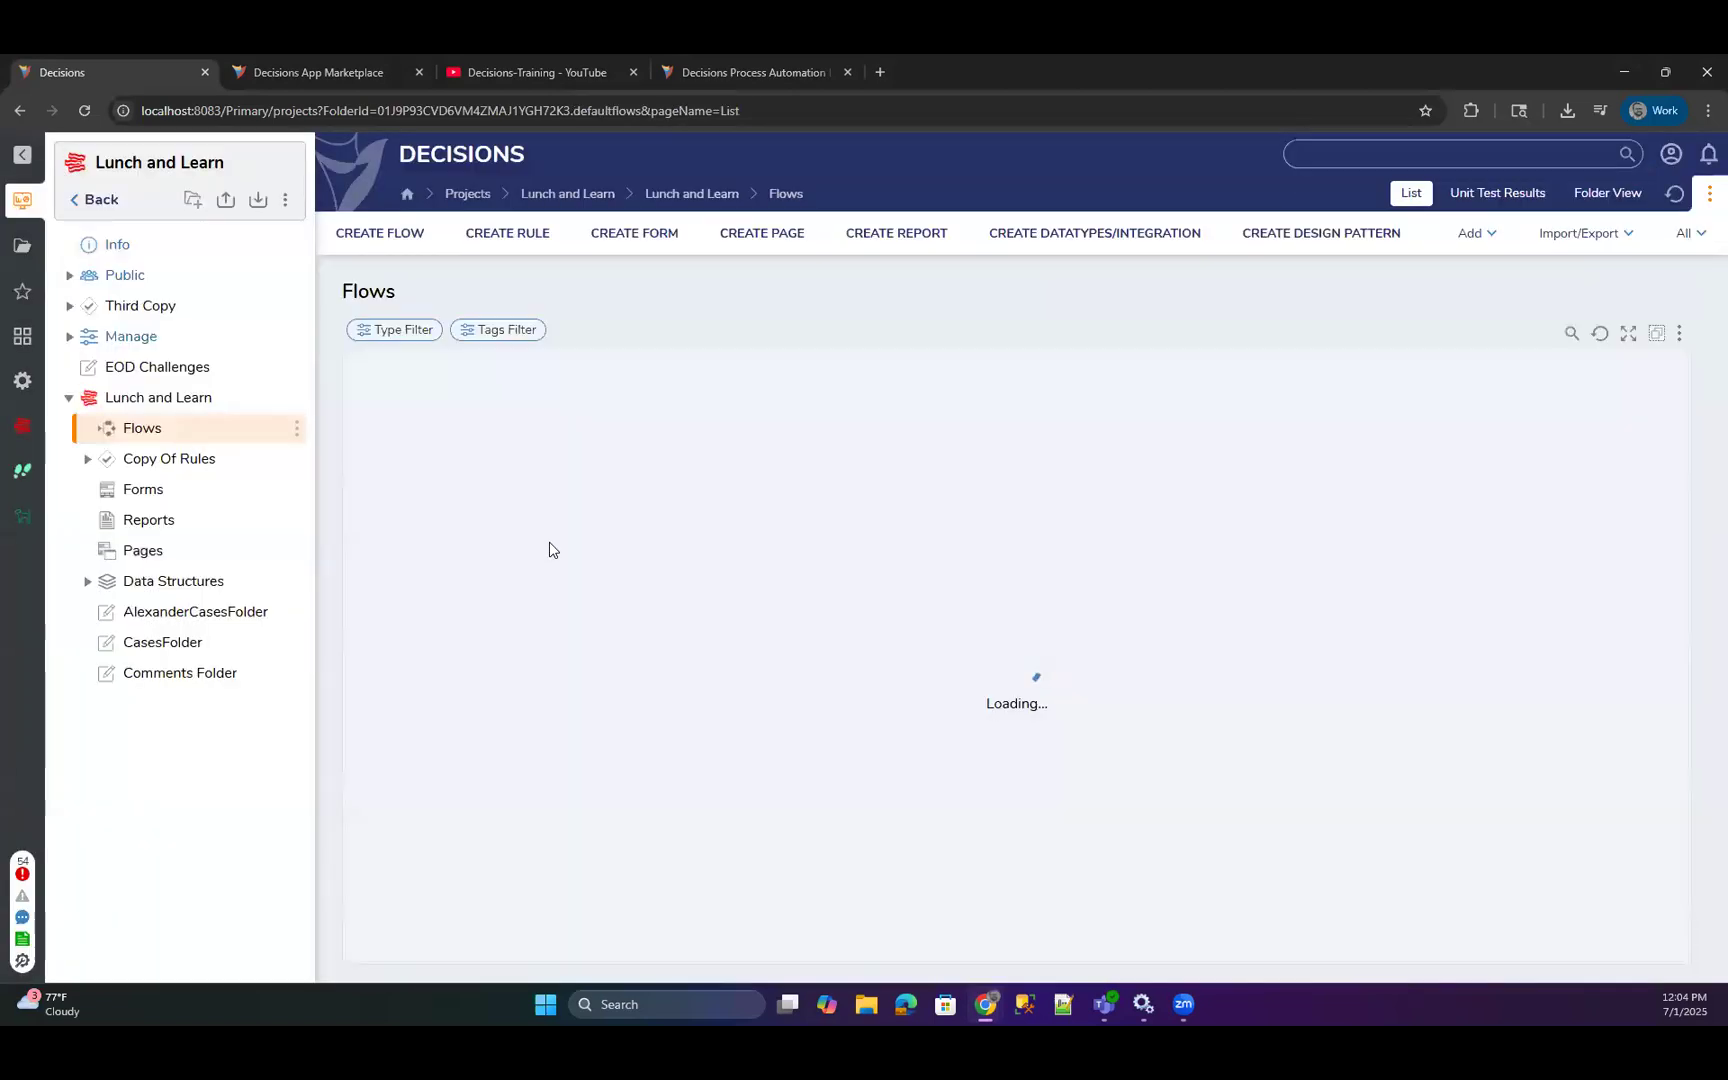
{"action": "scroll", "coordinate": [553, 535], "scroll_direction": "down", "scroll_amount": 4}
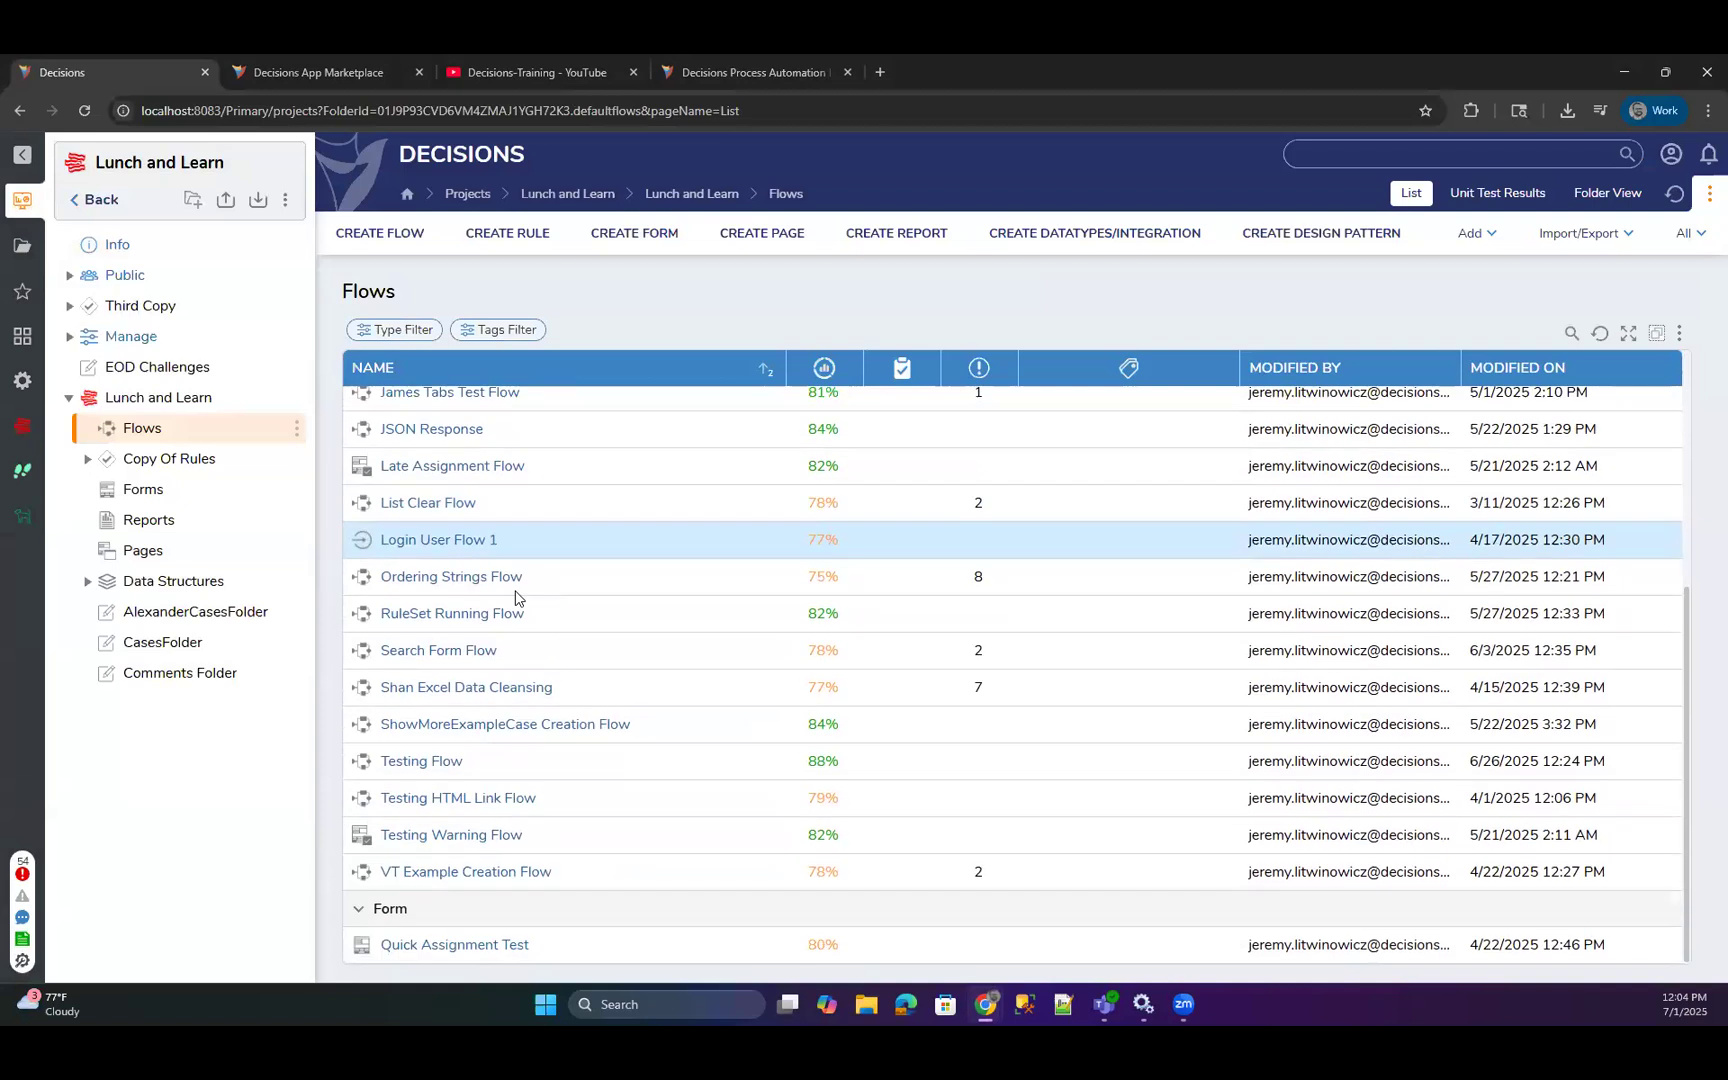
{"action": "left_click", "coordinate": [425, 762]}
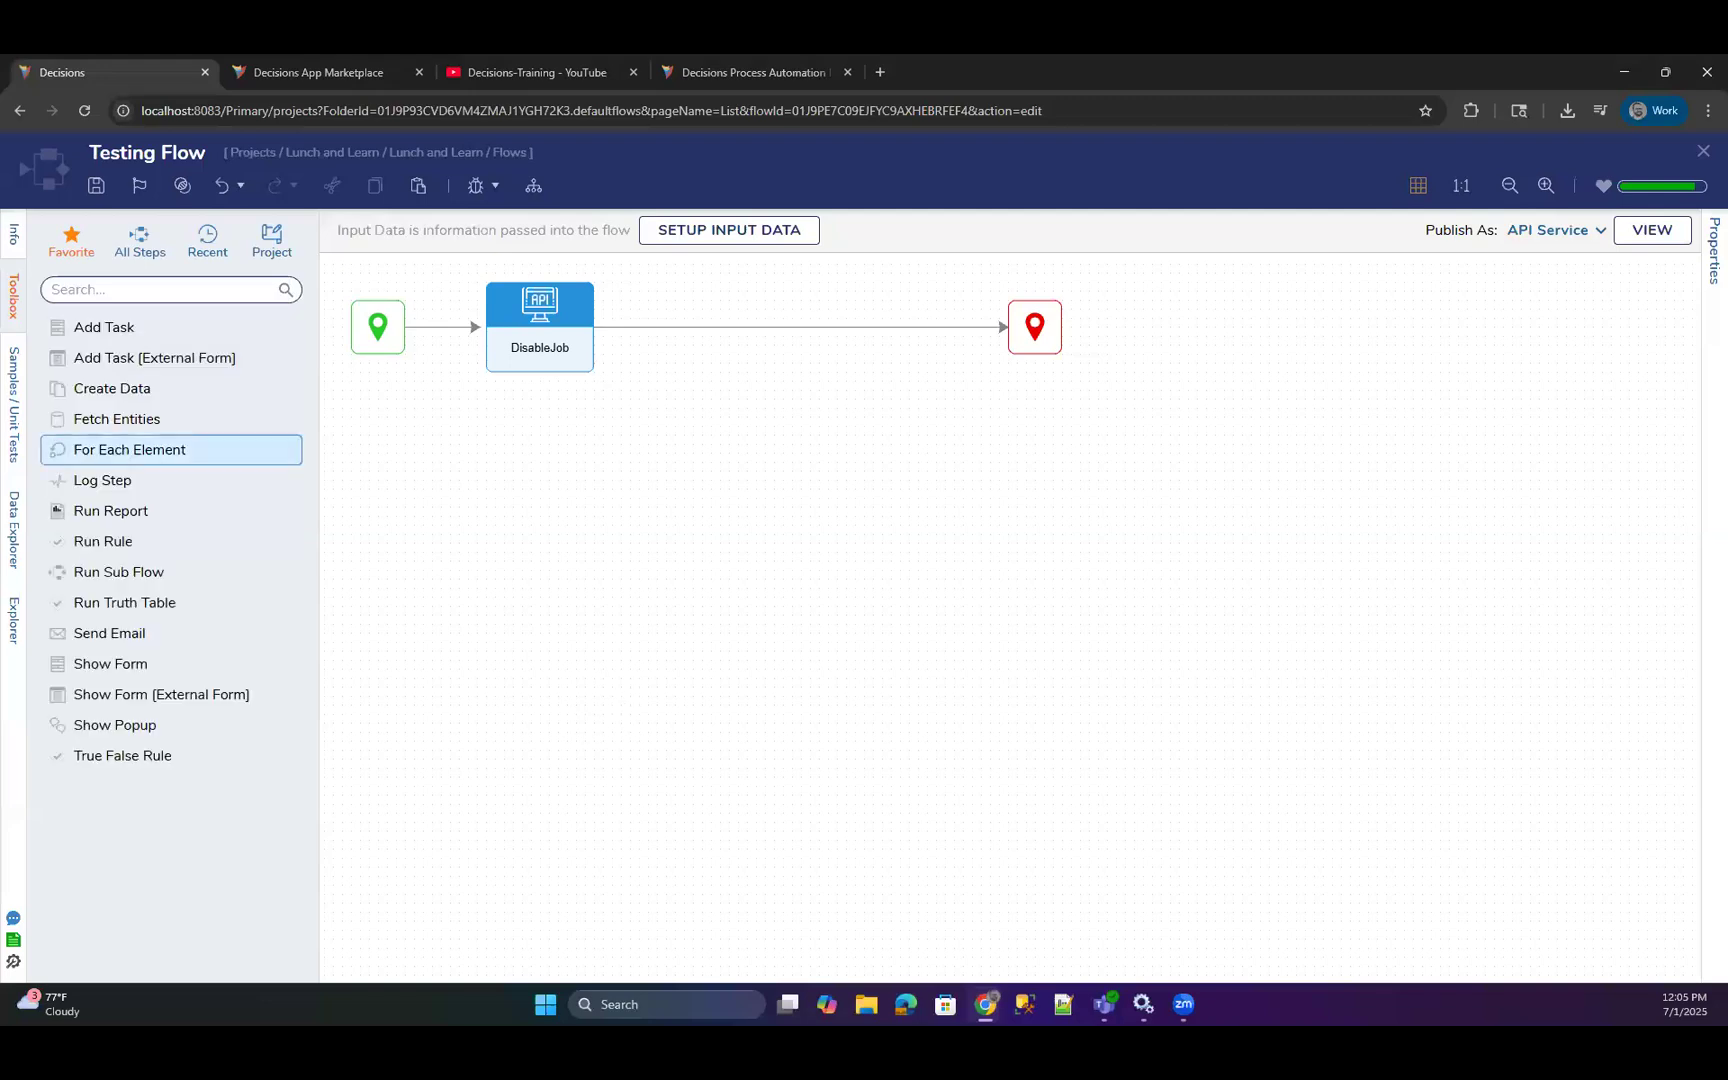
Find the Object Is Null step with the search term "null" and place it in the flow below DisableJob.
{"action": "left_click", "coordinate": [115, 292]}
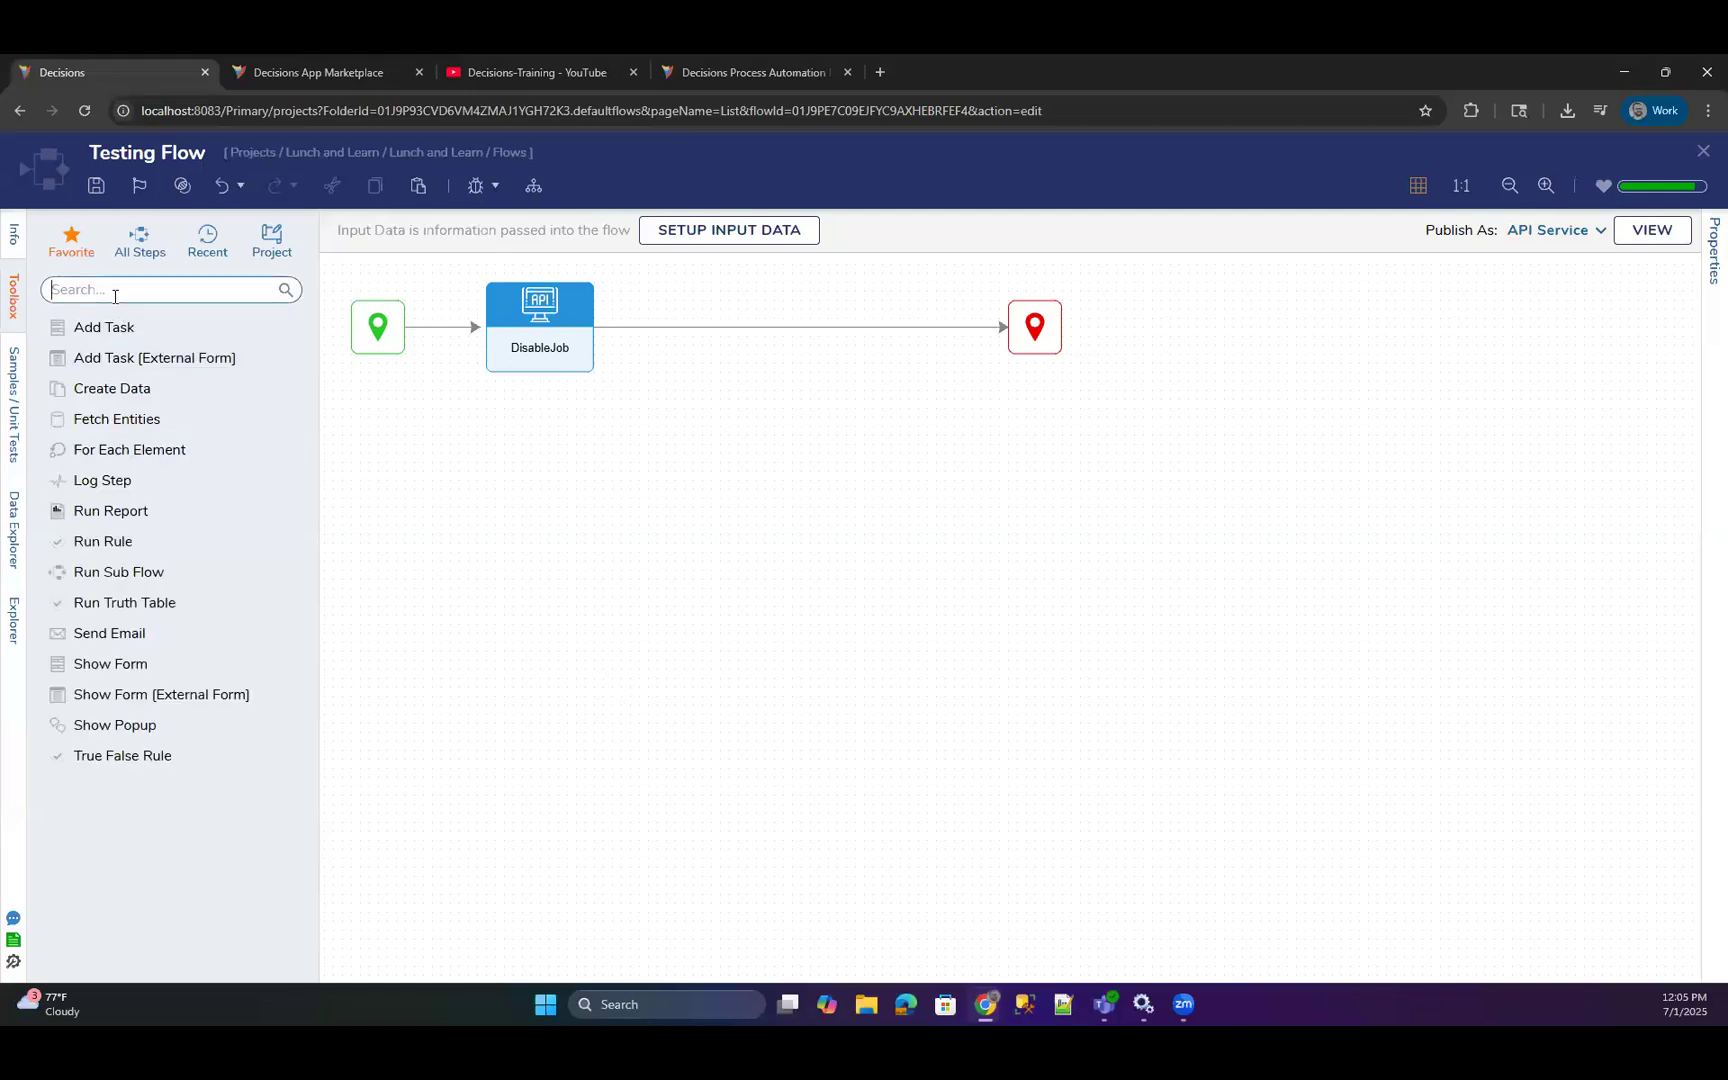
{"action": "type", "text": "null"}
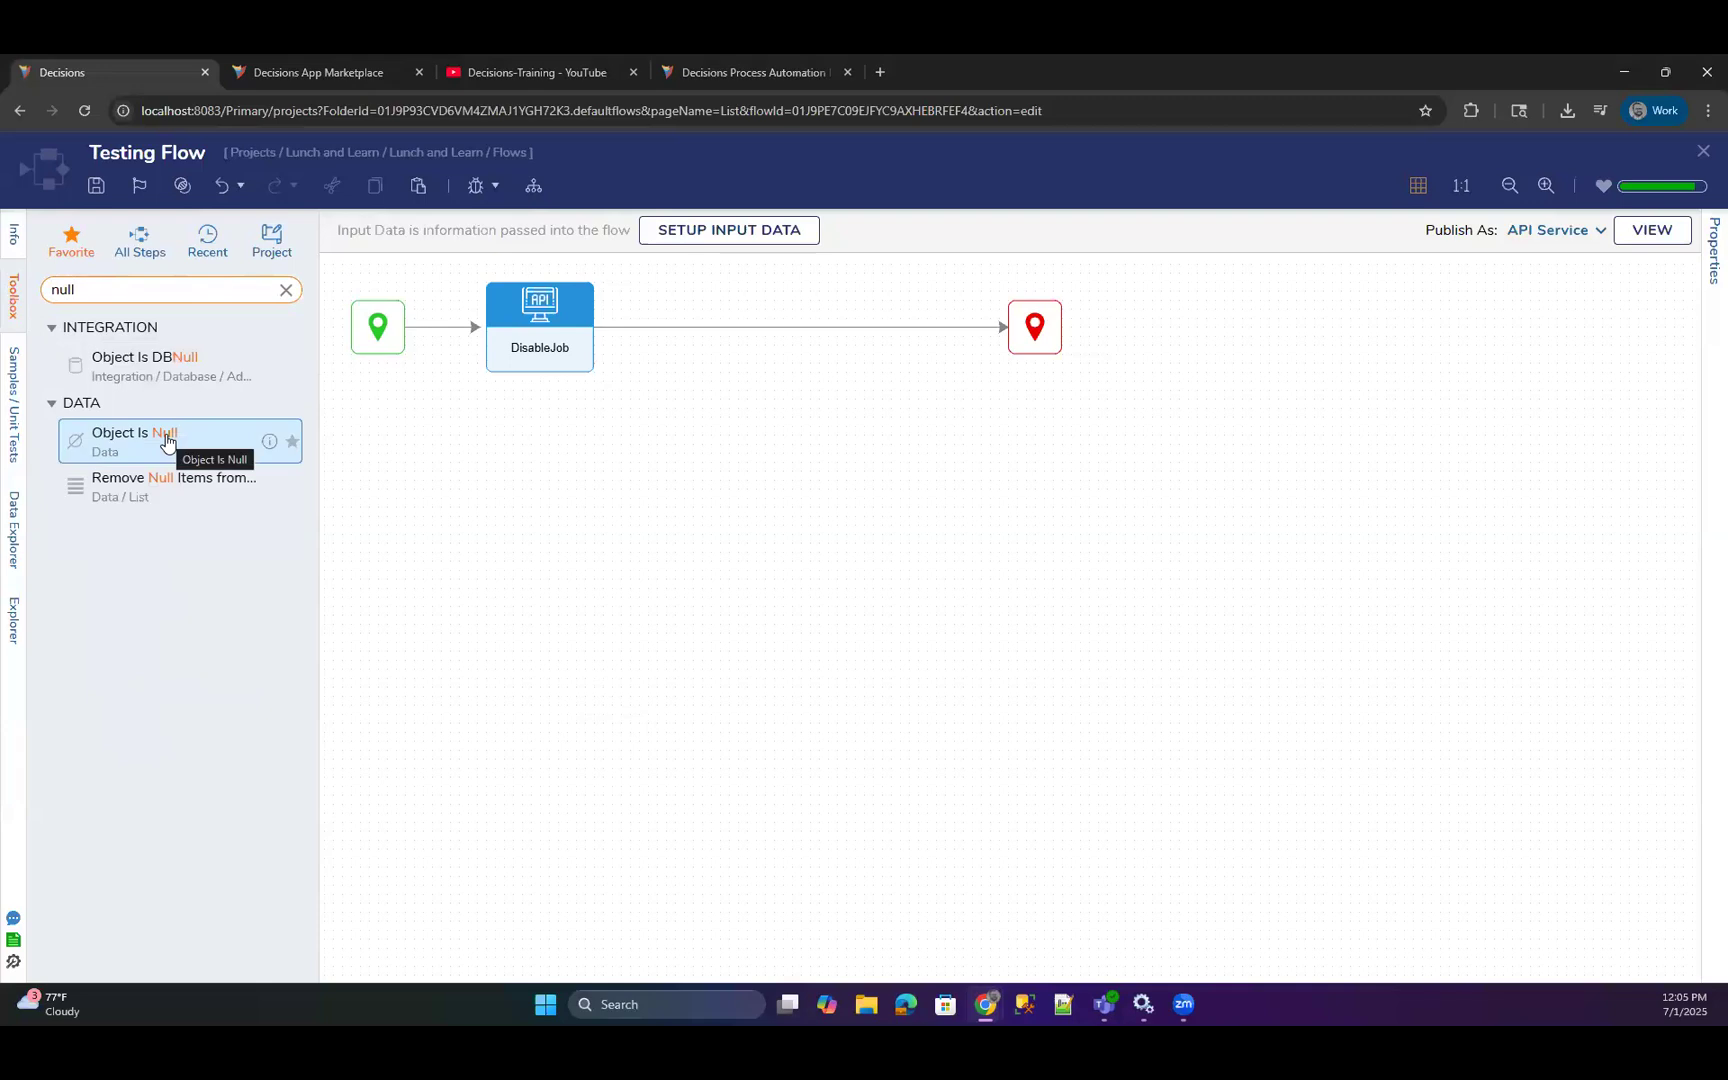
{"action": "left_click_drag", "start_coordinate": [165, 441], "coordinate": [669, 578]}
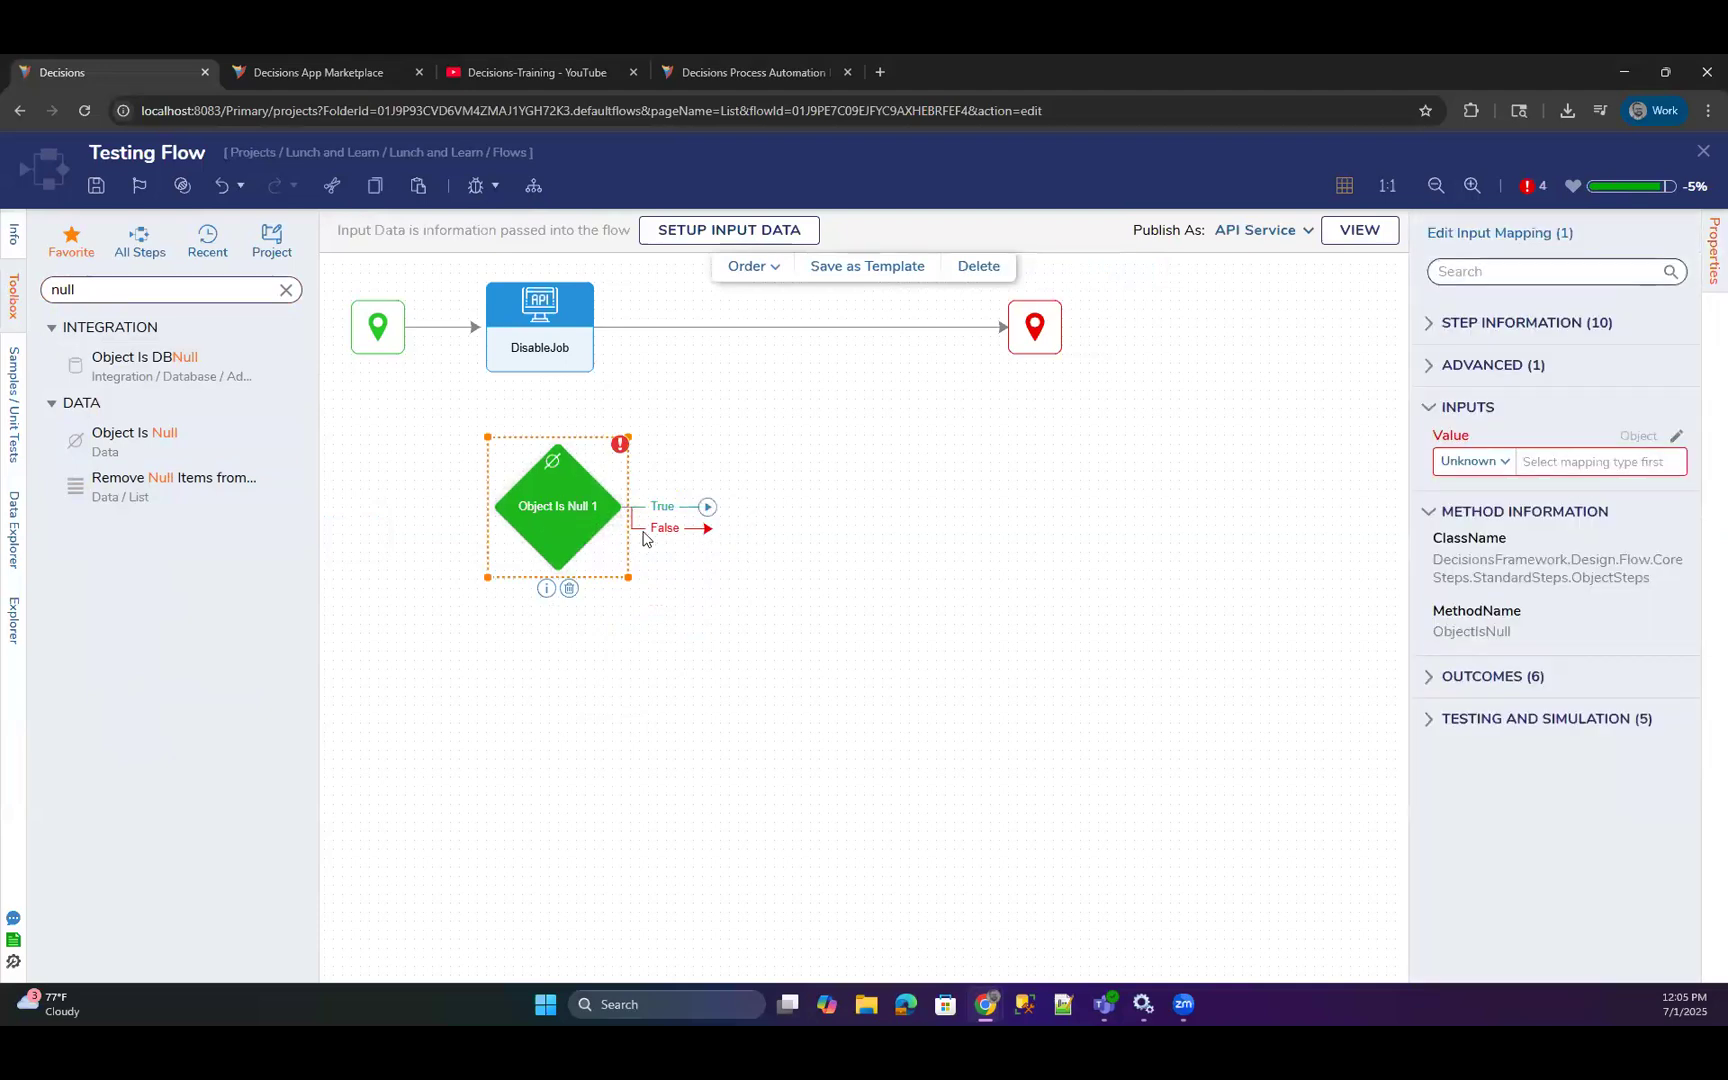
{"action": "left_click_drag", "start_coordinate": [579, 524], "coordinate": [705, 497]}
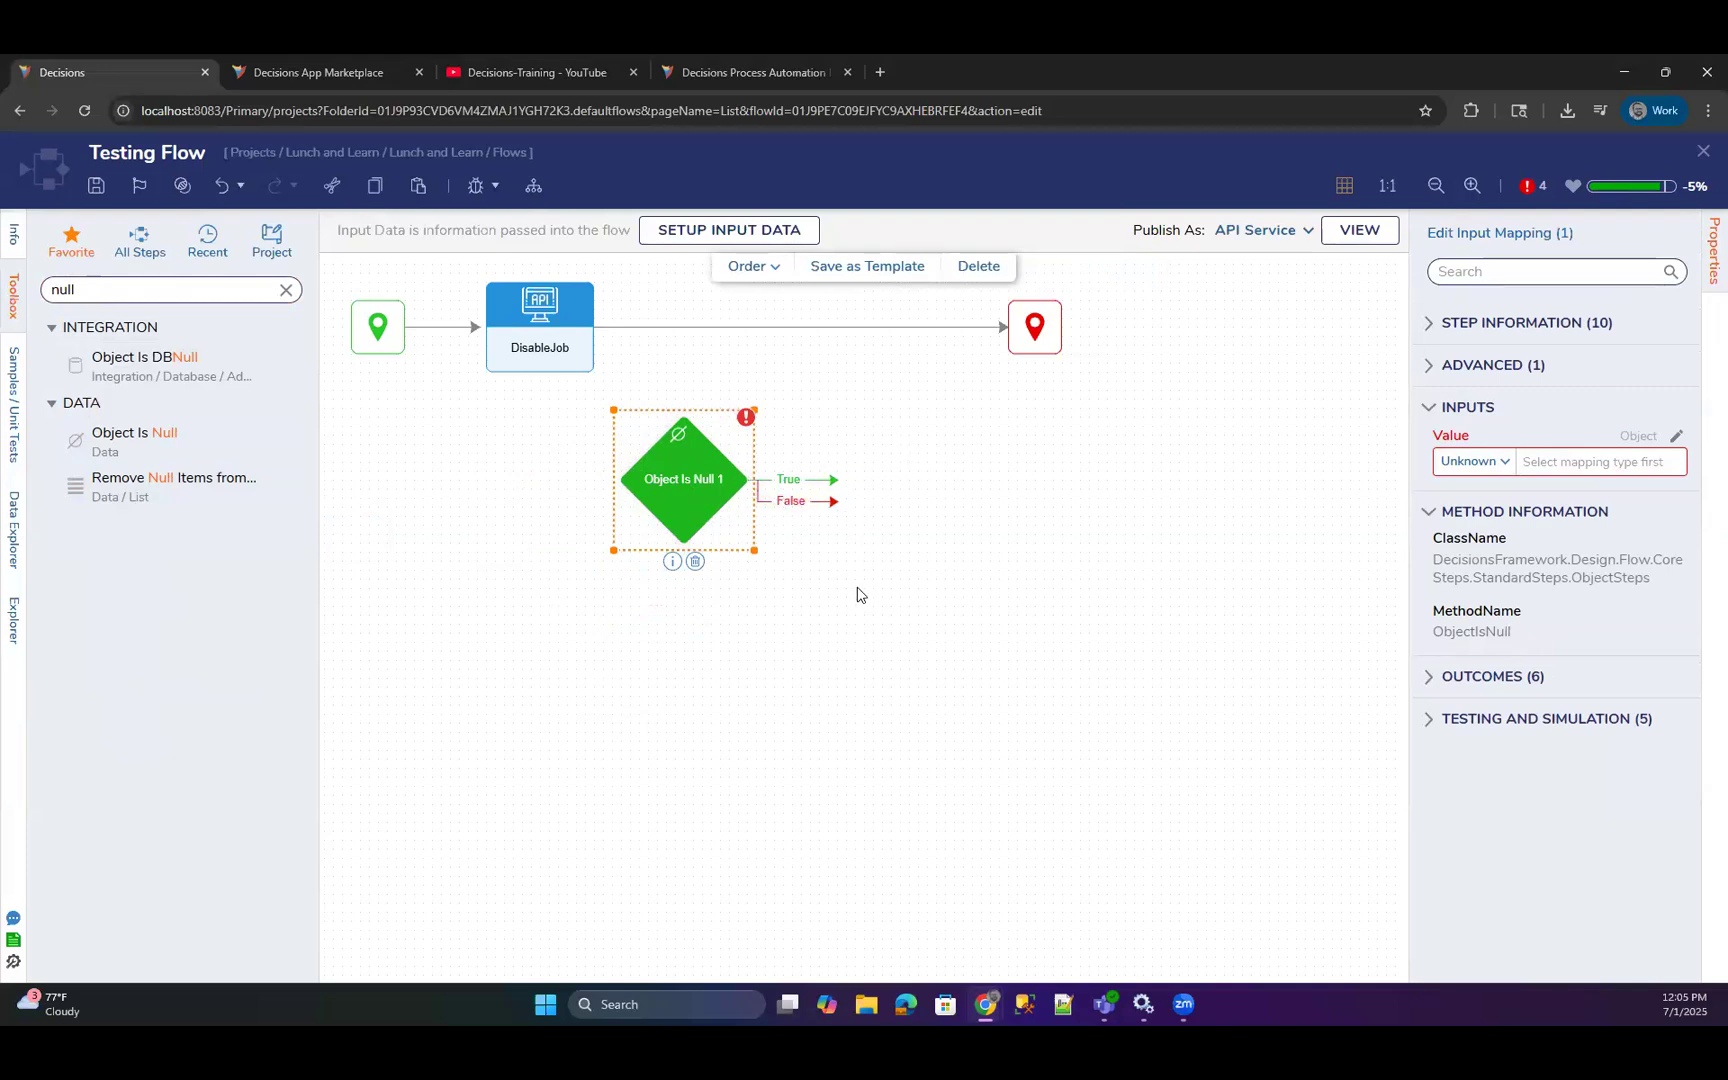
Search the available flow steps for "equals" and close Testing Flow without saving its changes.
{"action": "left_click", "coordinate": [286, 290]}
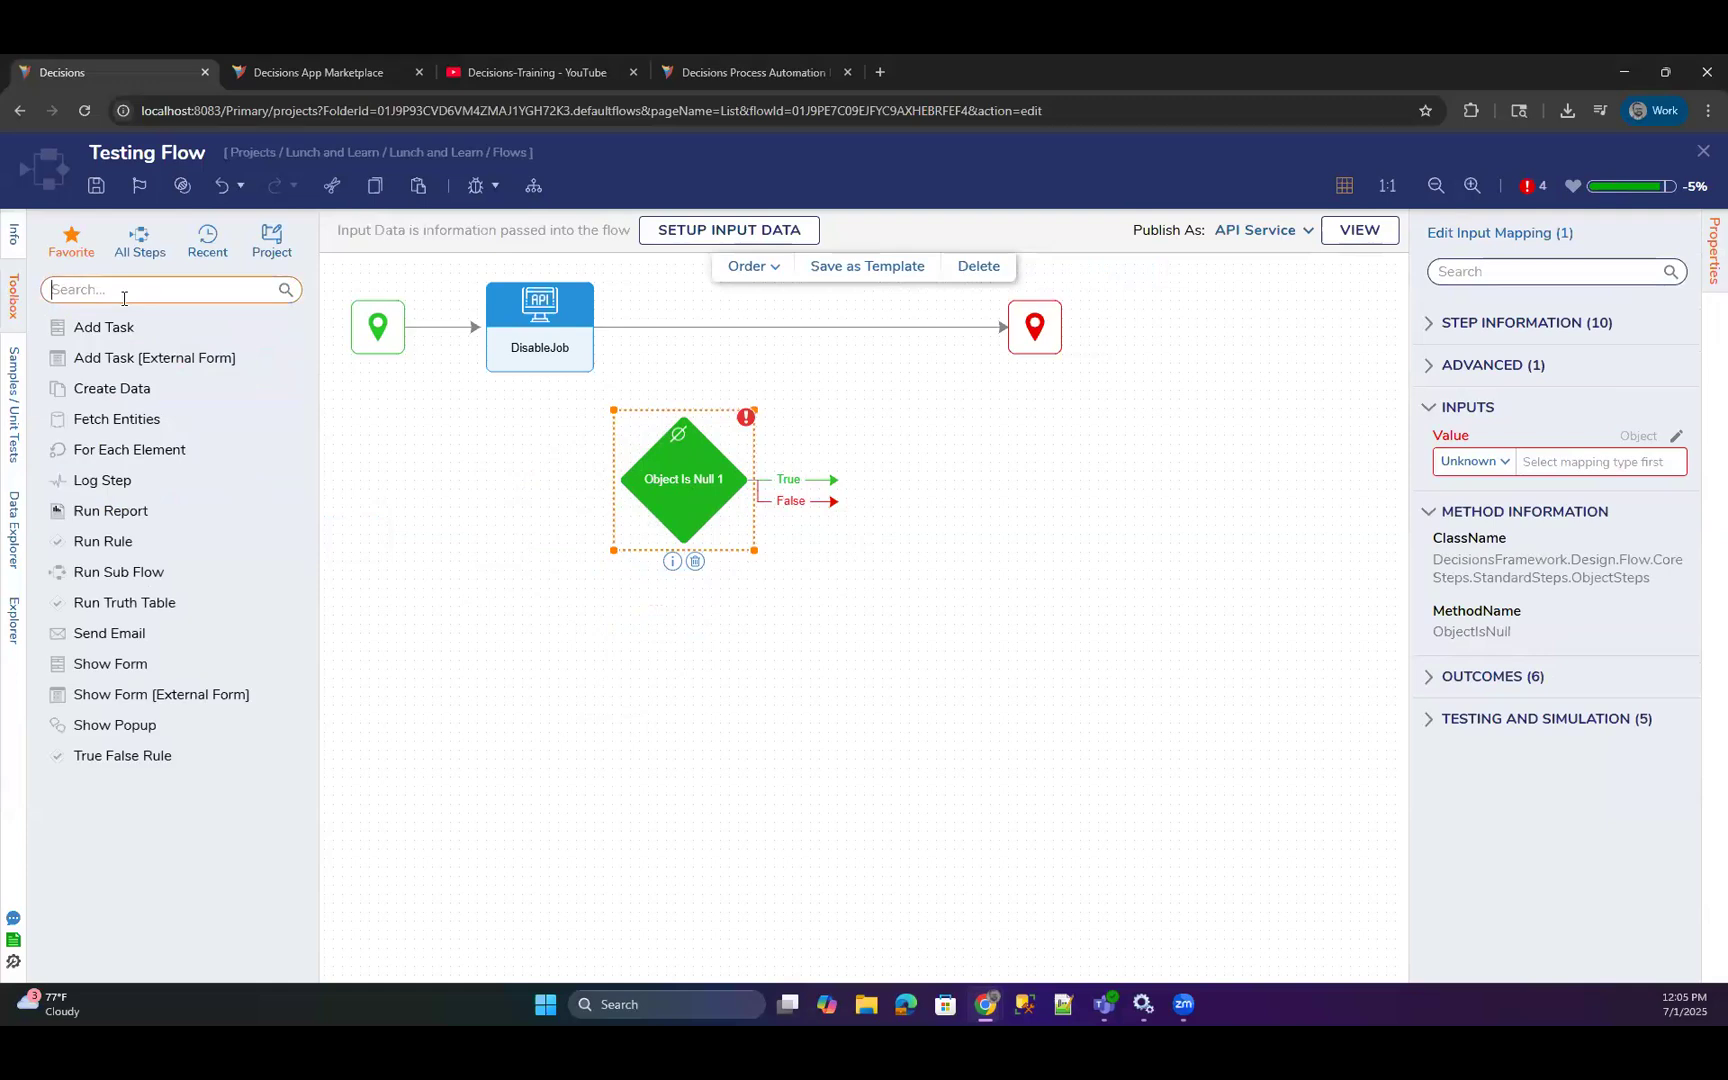
{"action": "type", "text": "equals"}
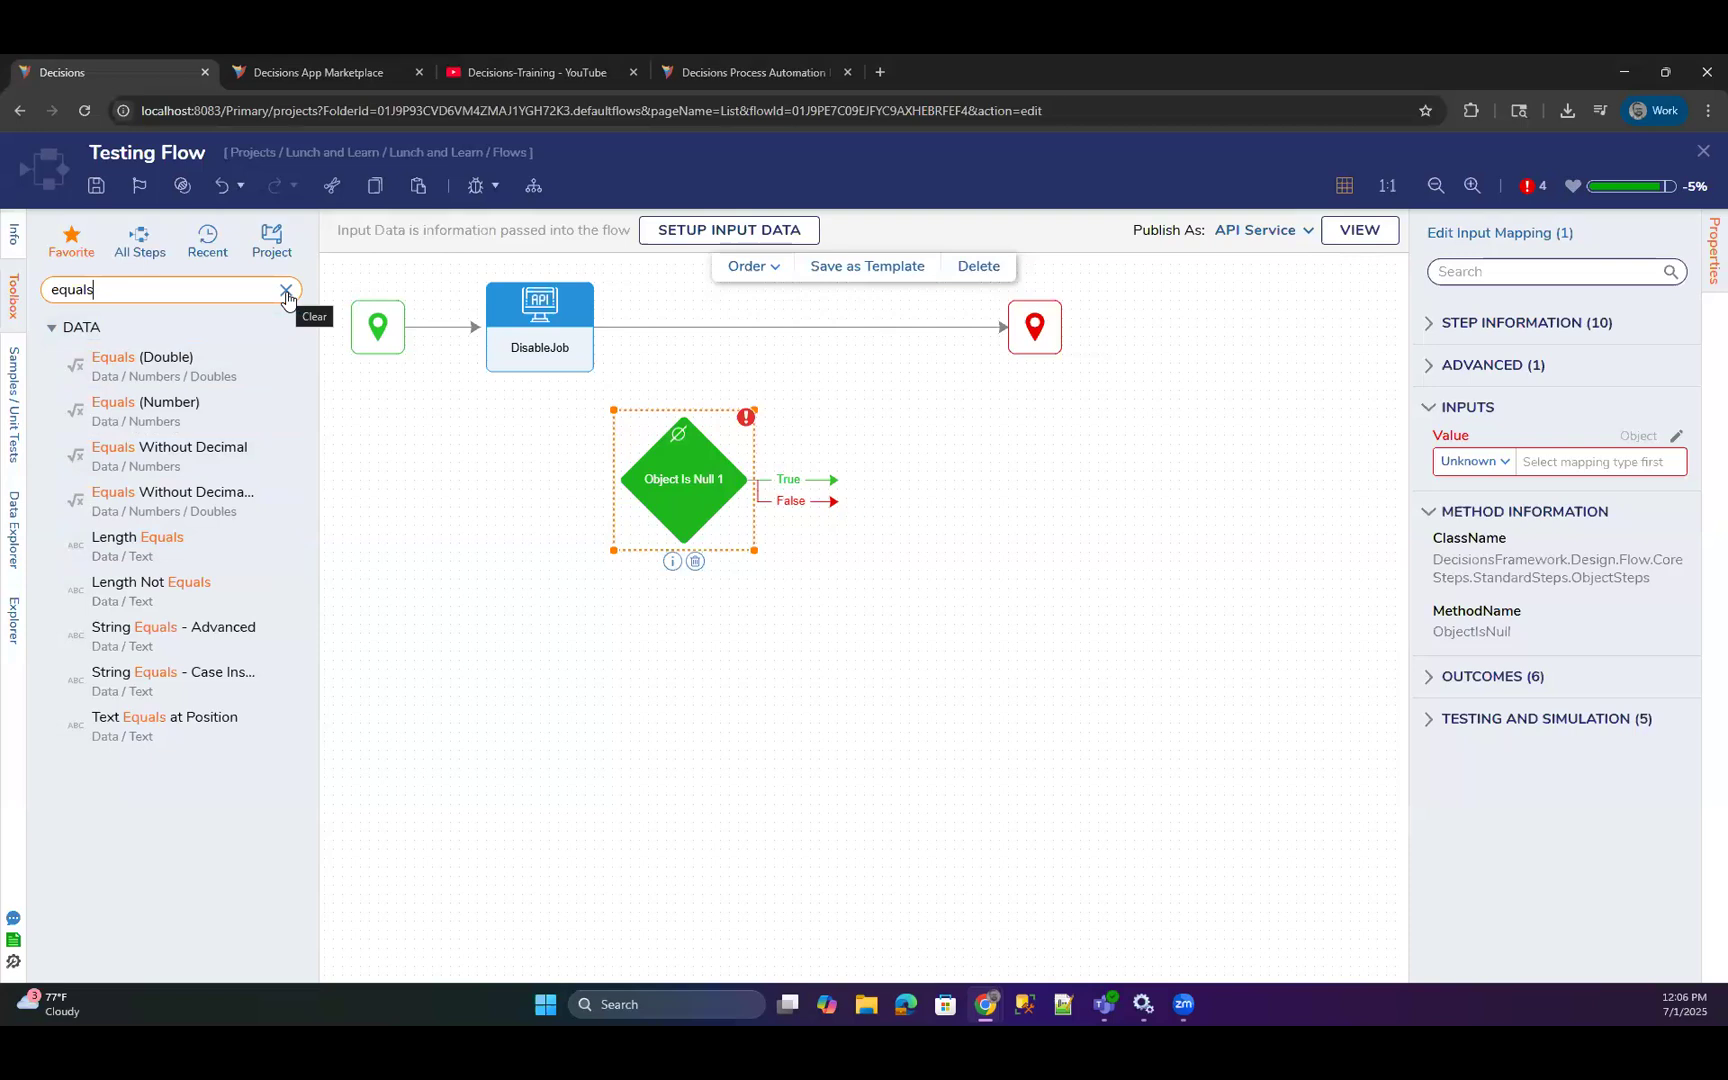
{"action": "left_click", "coordinate": [1703, 151]}
{"action": "left_click", "coordinate": [1006, 668]}
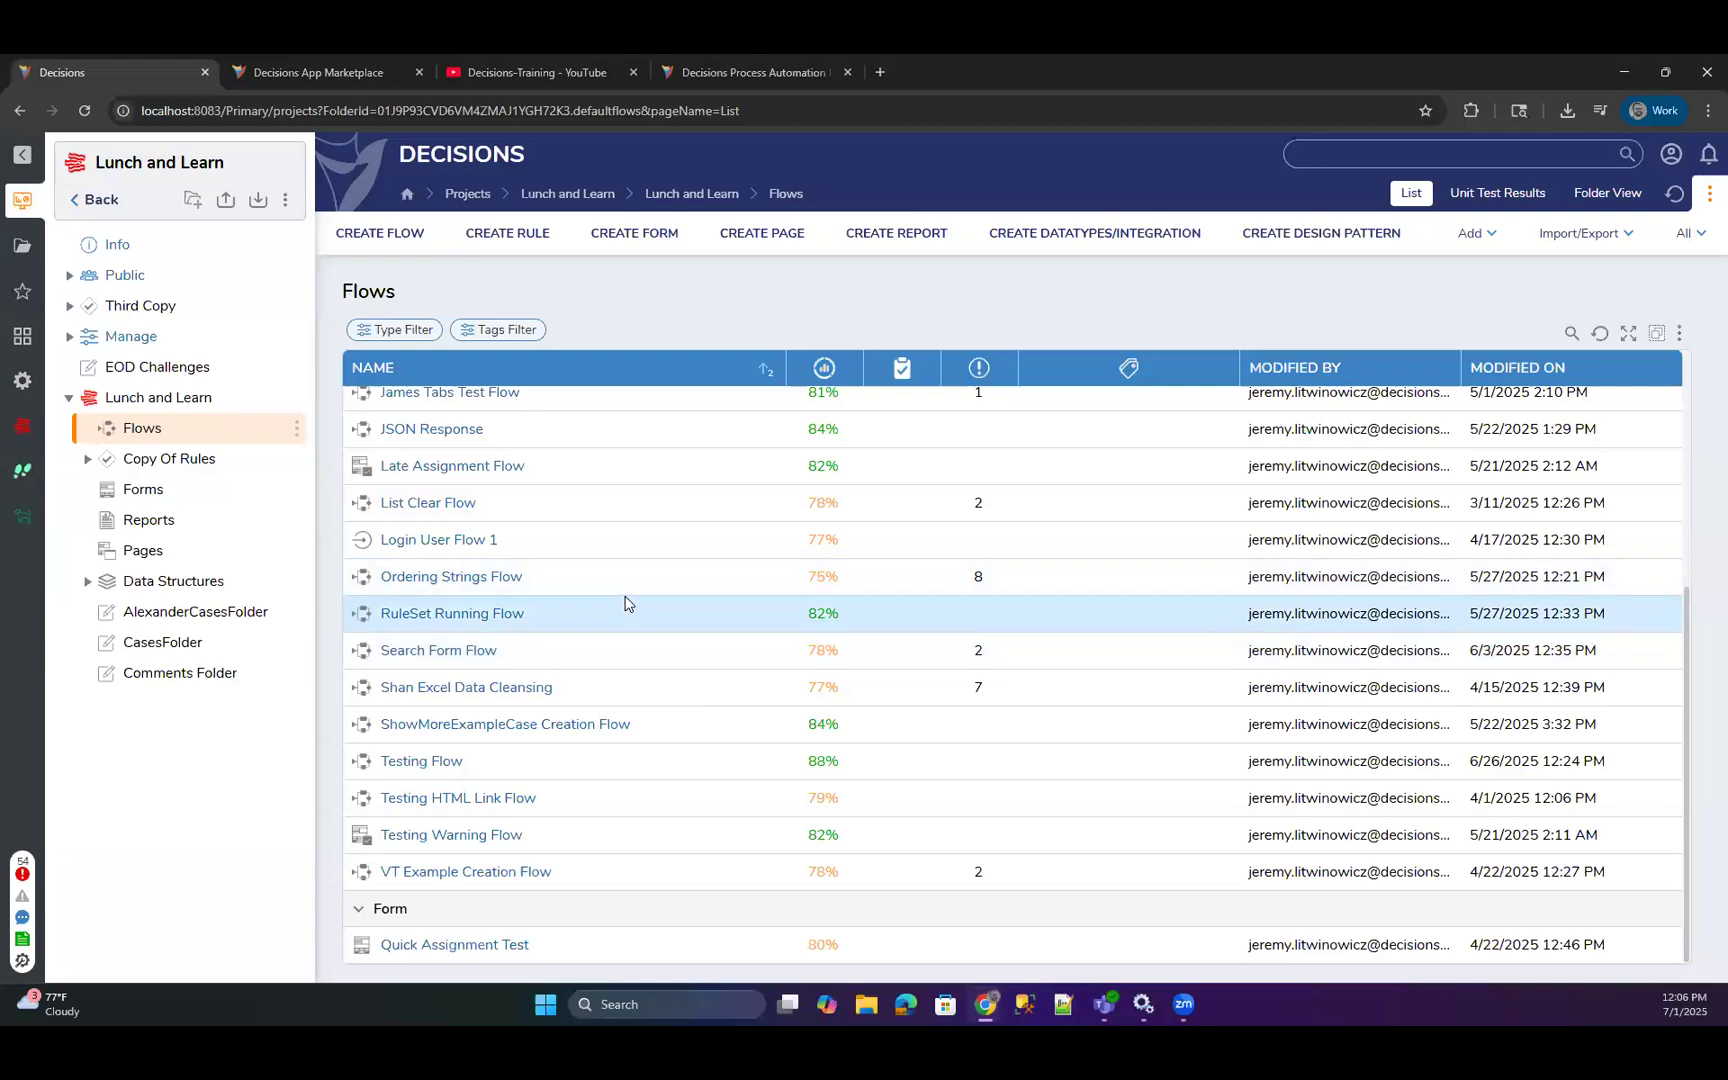
View the project's database connections under Manage > Integrations and expand External Services.
{"action": "left_click", "coordinate": [69, 336]}
{"action": "left_click", "coordinate": [118, 431]}
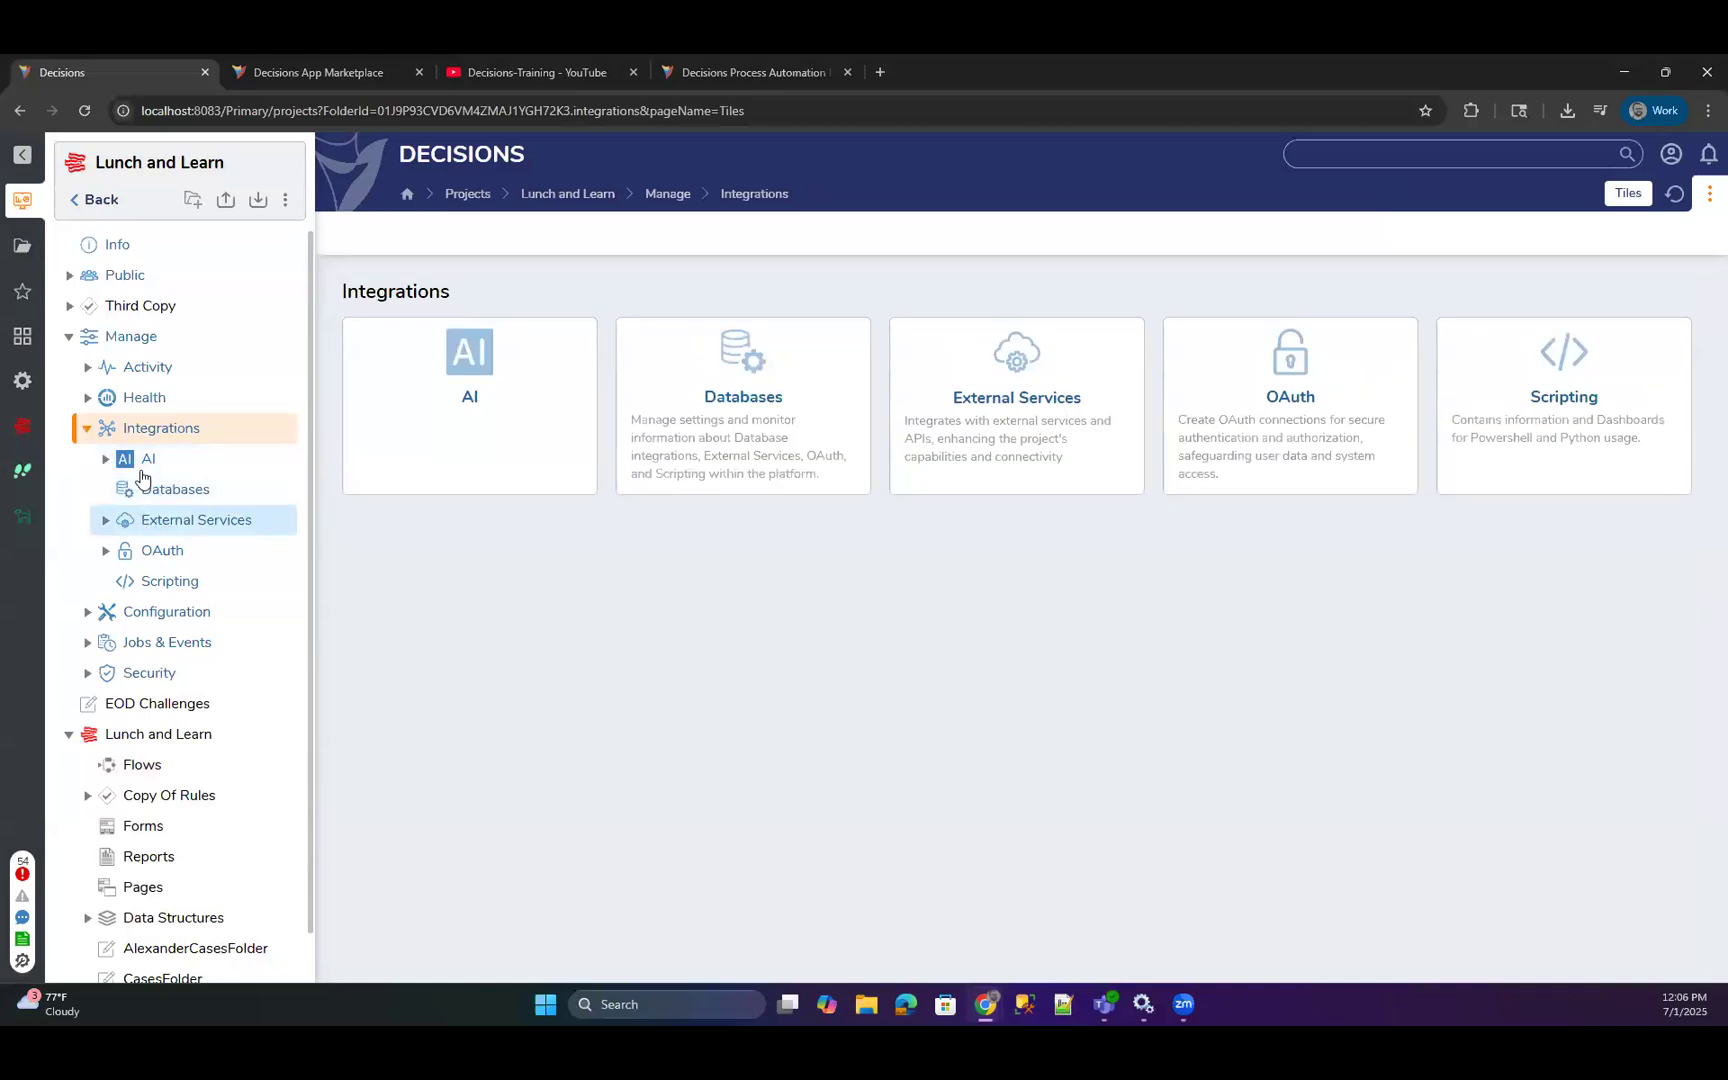
{"action": "left_click", "coordinate": [174, 489]}
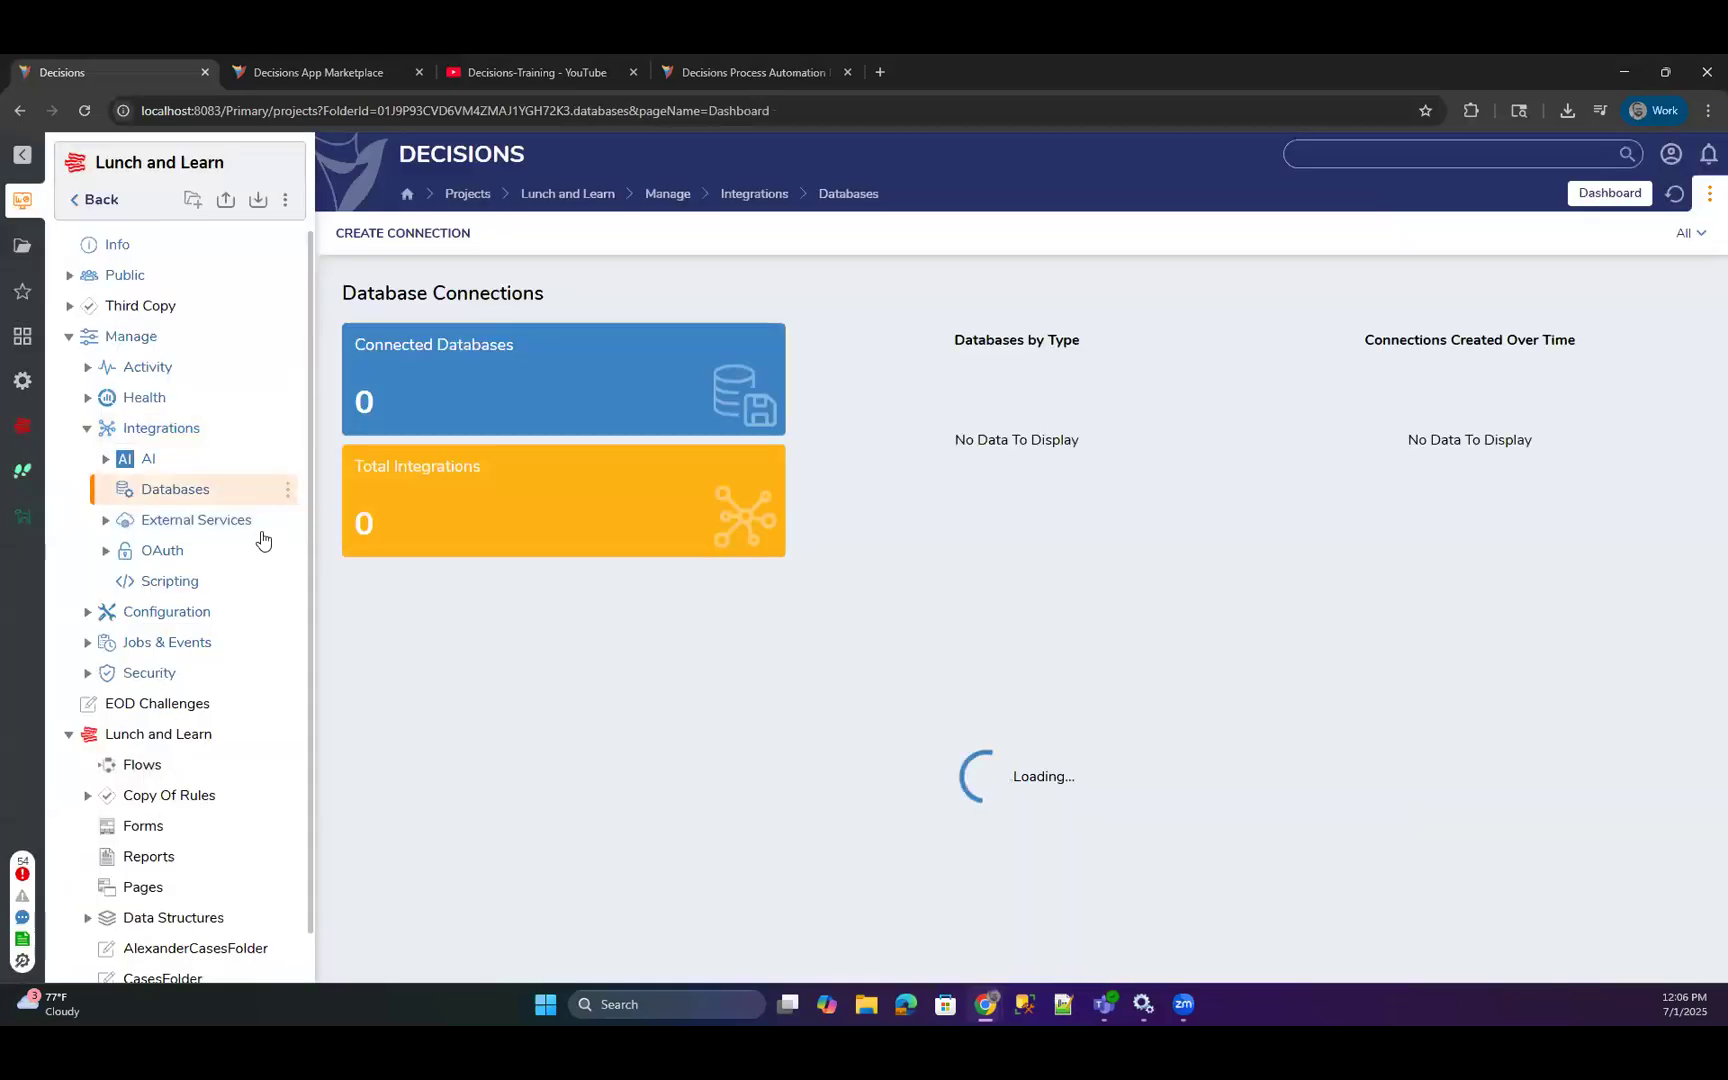
{"action": "left_click", "coordinate": [105, 520]}
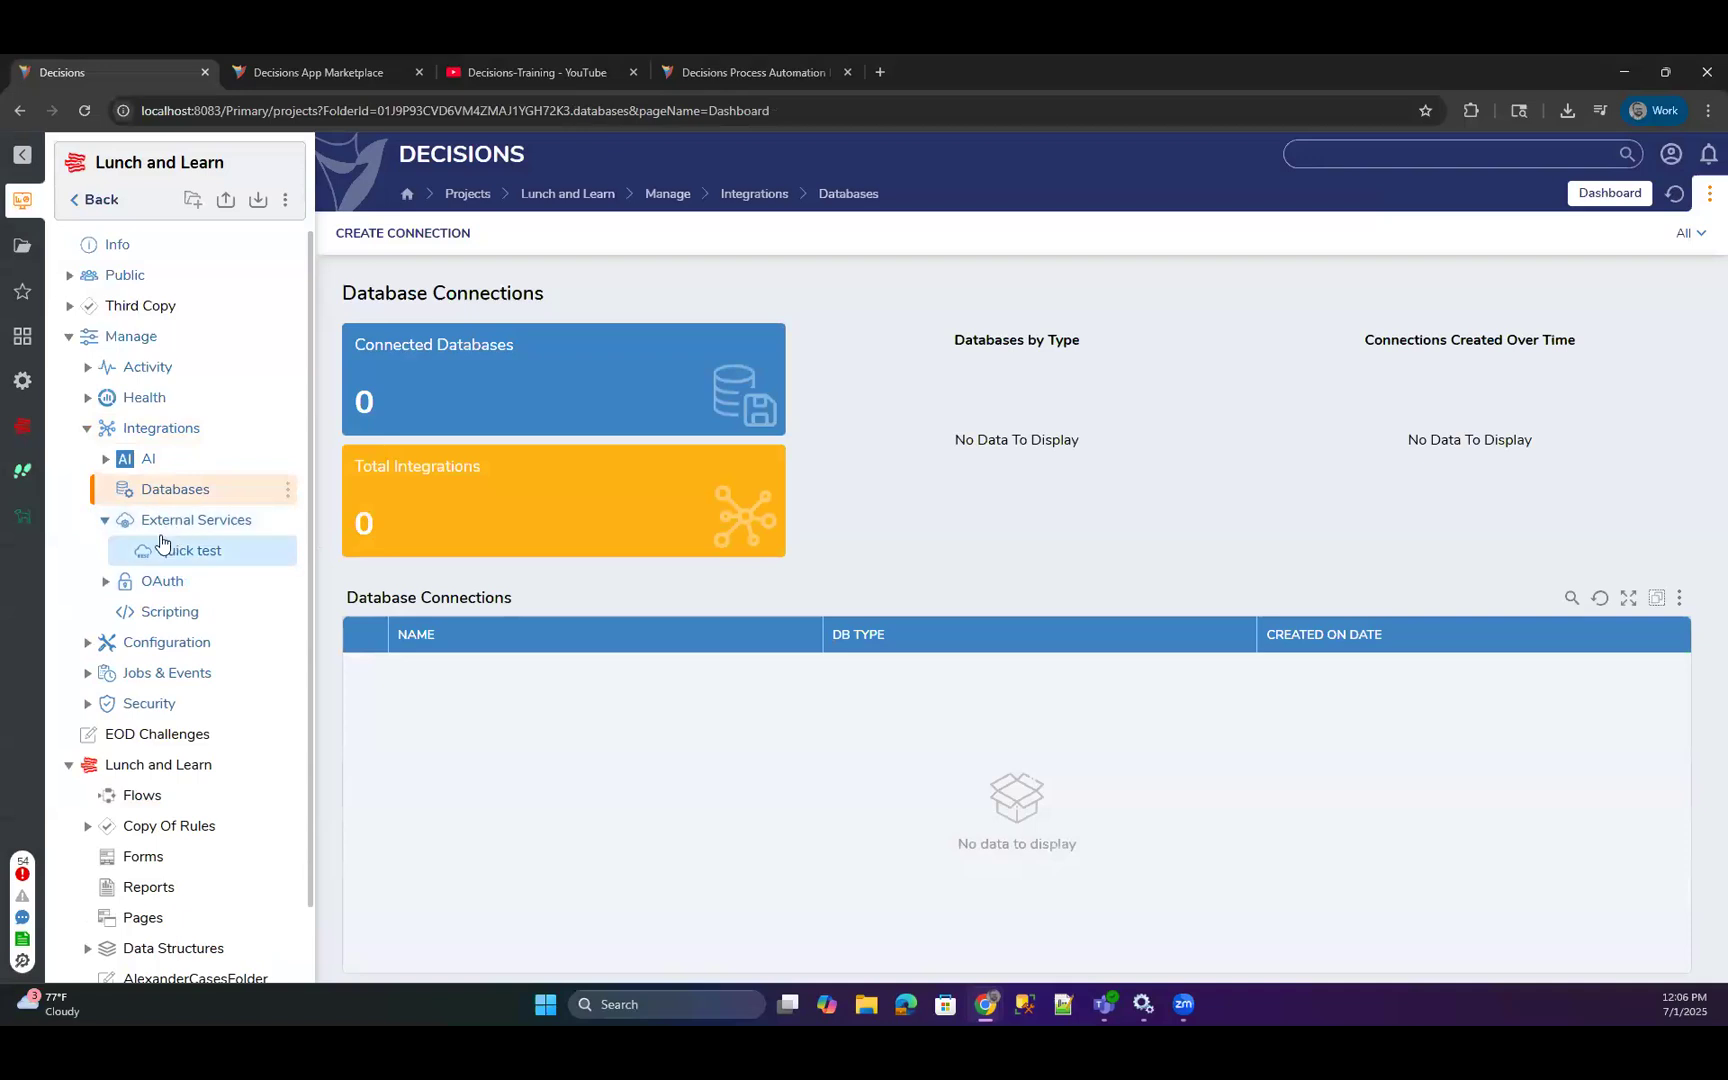
Start a new database query integration in the Data Structures folder on the local connection, with Output Count enabled.
{"action": "scroll", "coordinate": [160, 860], "scroll_direction": "down", "scroll_amount": 1}
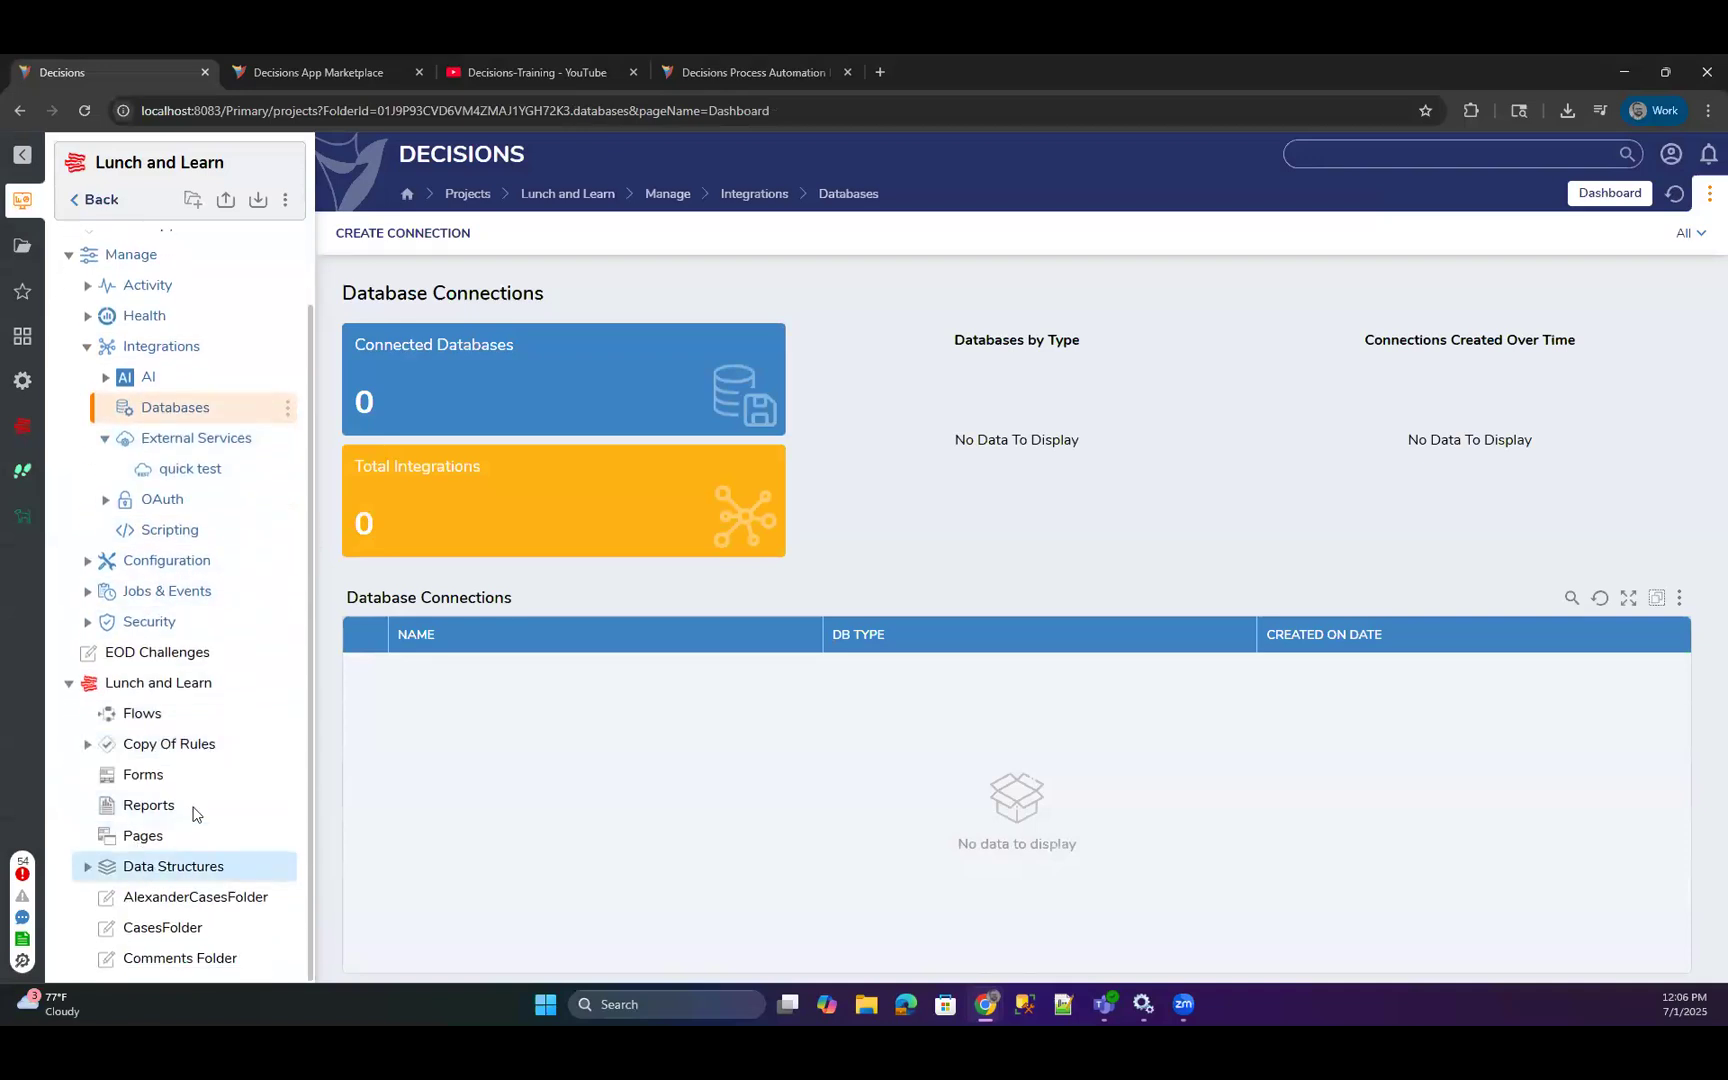
{"action": "left_click", "coordinate": [155, 869]}
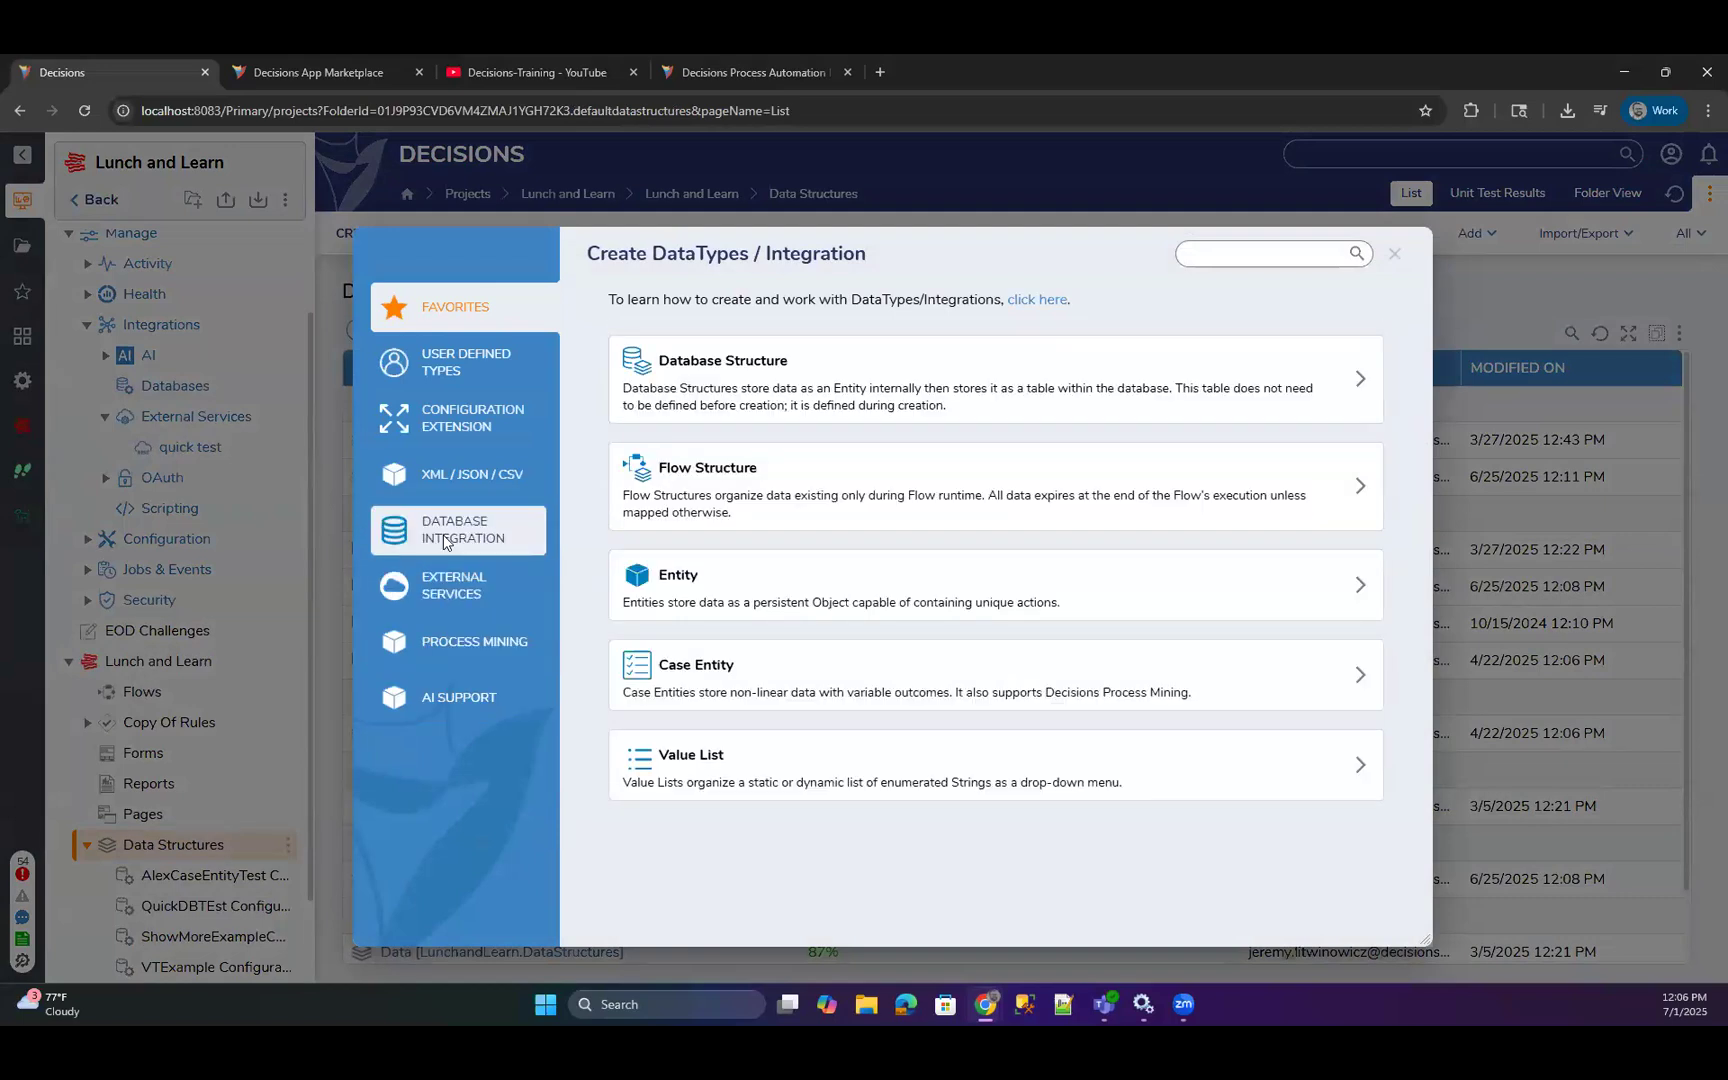
{"action": "left_click", "coordinate": [444, 535]}
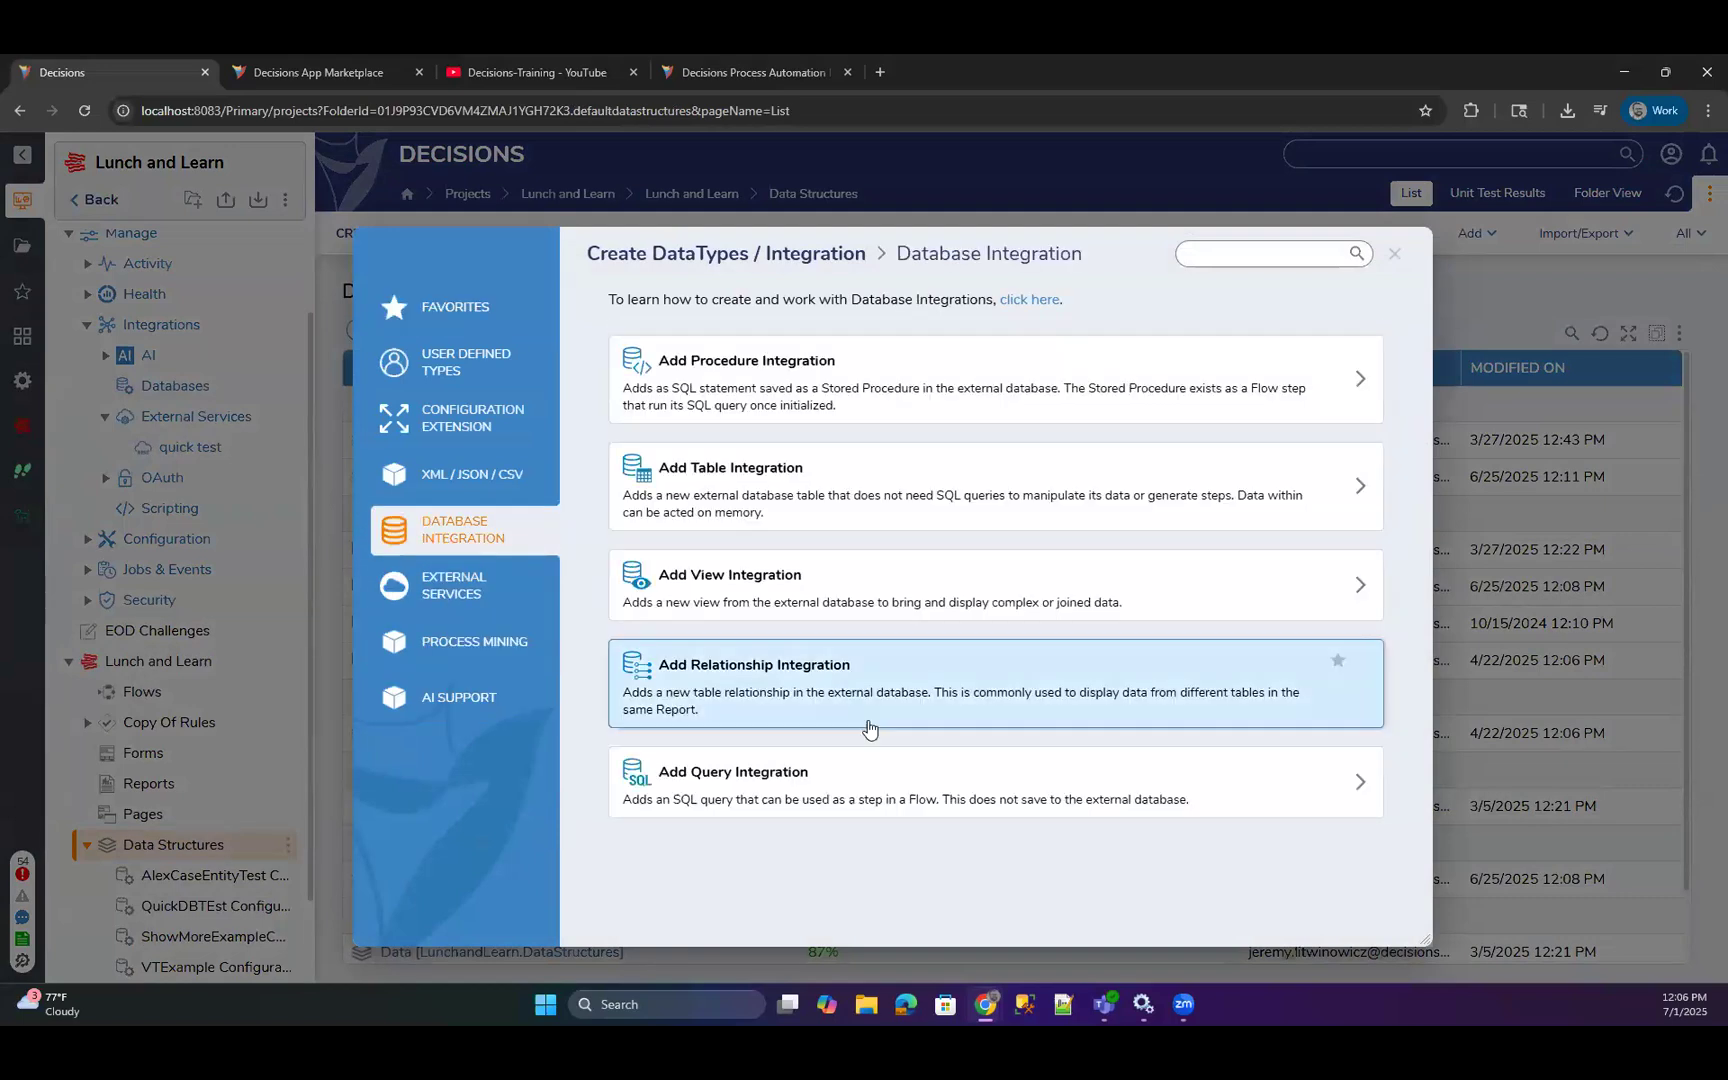
{"action": "left_click", "coordinate": [810, 788]}
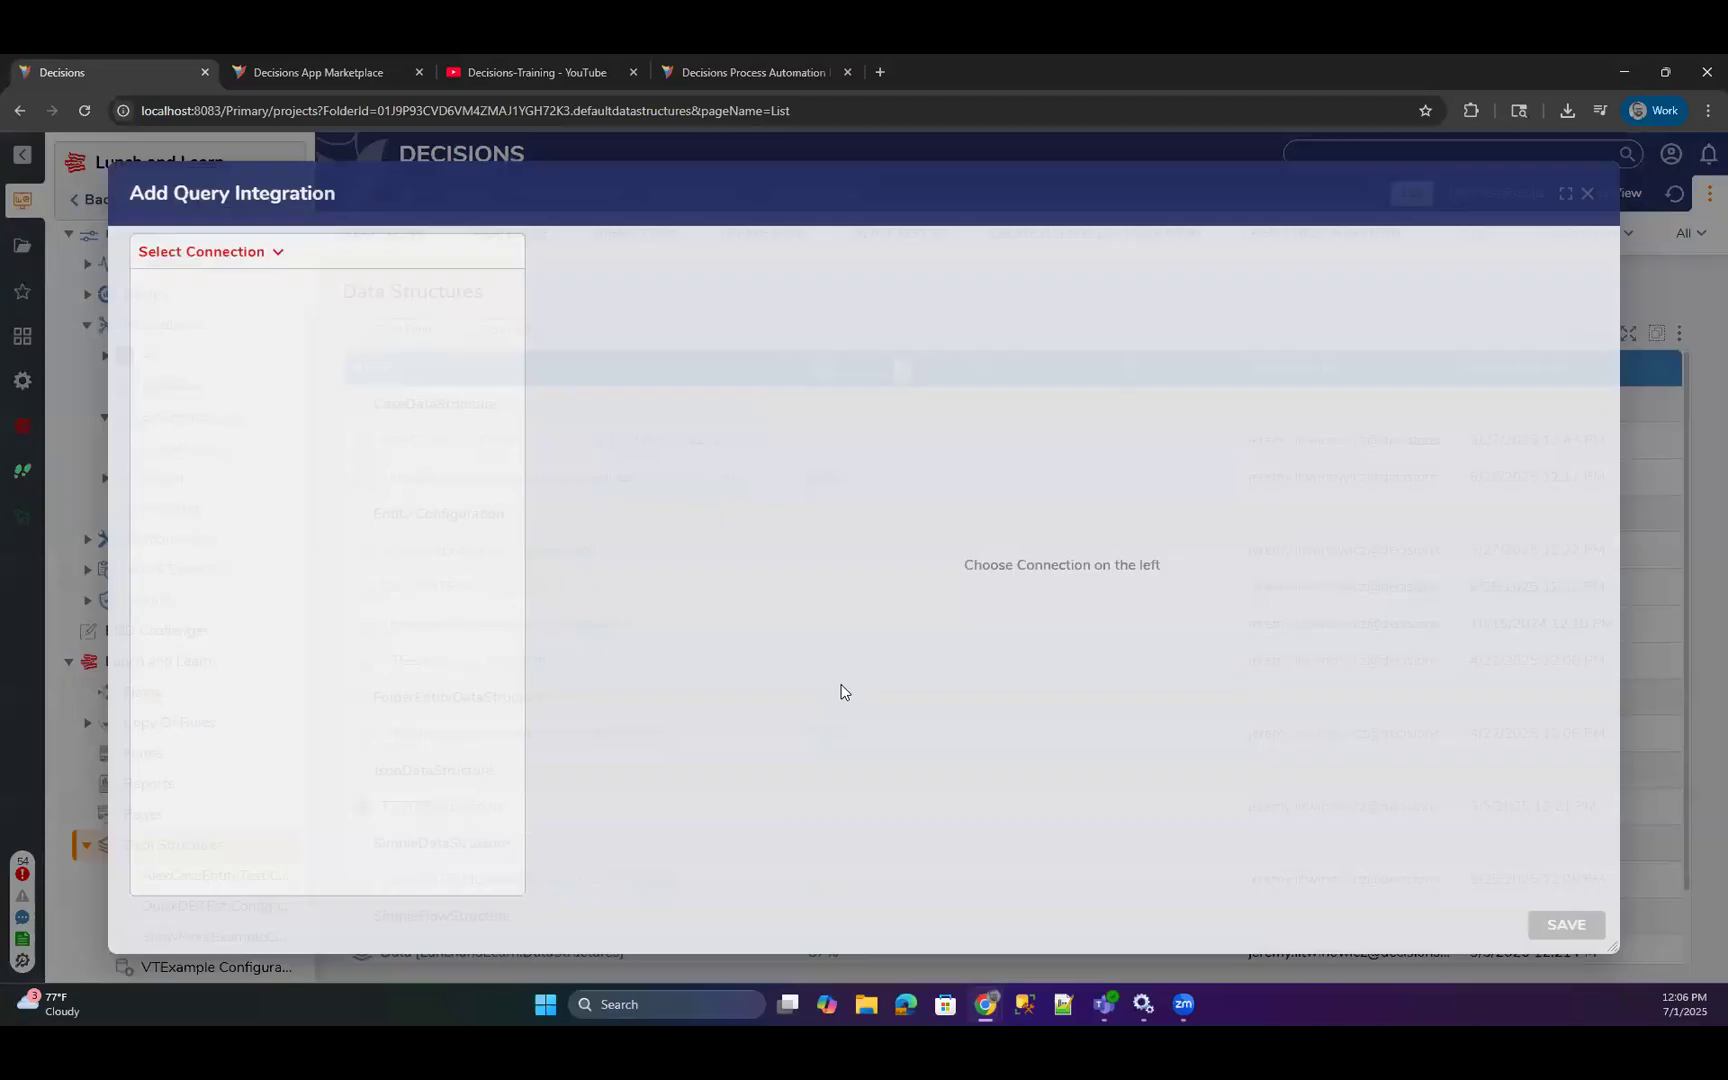
{"action": "left_click", "coordinate": [267, 258]}
{"action": "left_click", "coordinate": [195, 288]}
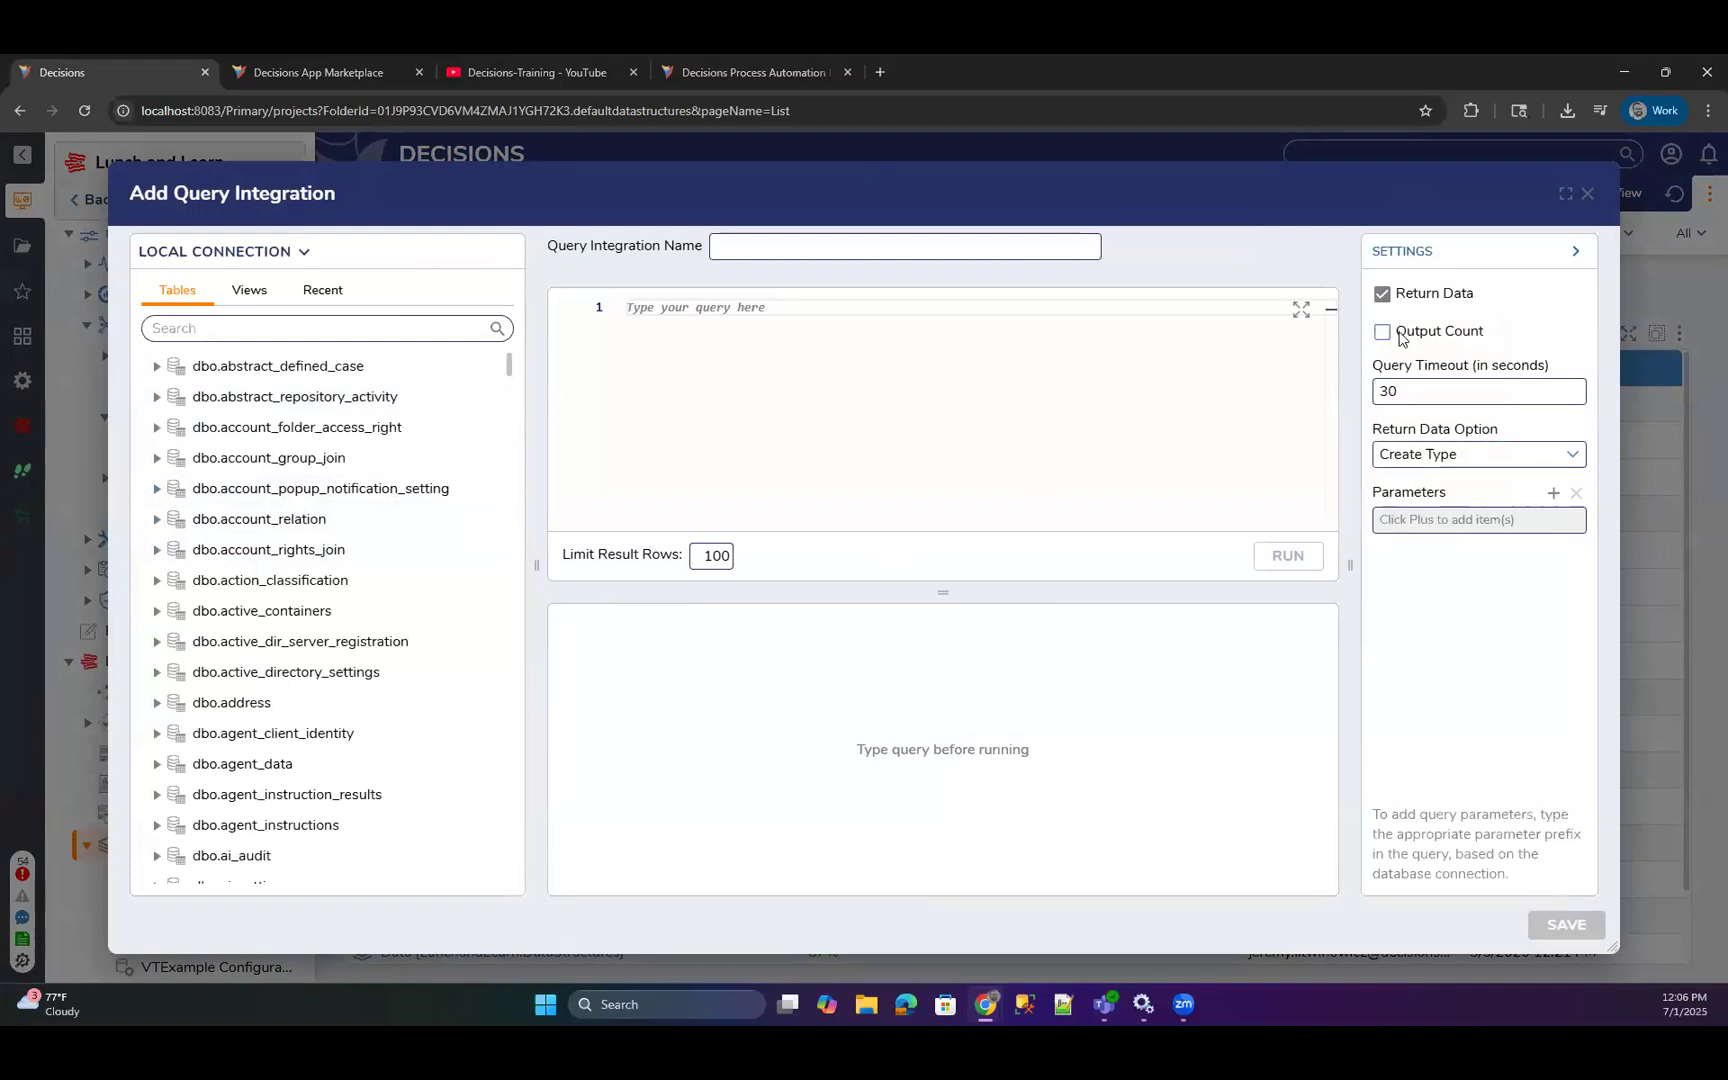
{"action": "left_click", "coordinate": [1404, 338]}
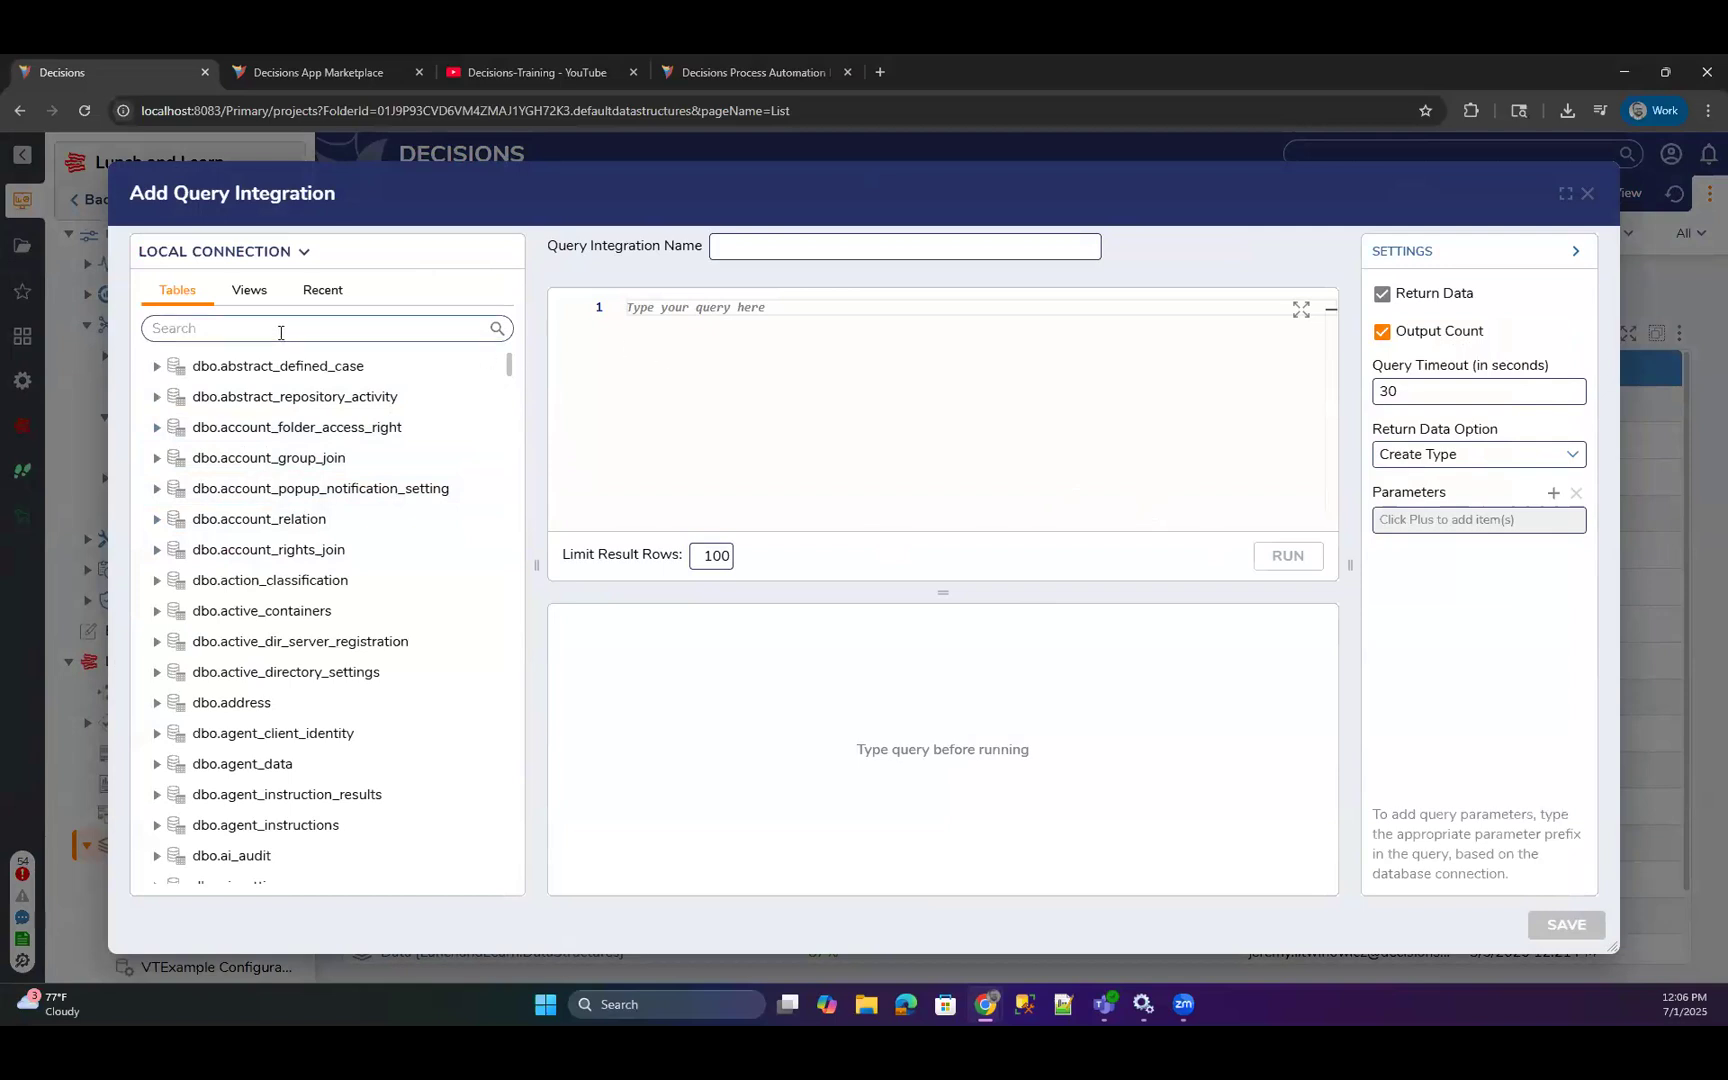
Search the tables for "showmore" and generate a Select query for the ShowMoreExampleCase table.
{"action": "left_click_drag", "start_coordinate": [358, 206], "coordinate": [436, 210]}
{"action": "left_click", "coordinate": [316, 326]}
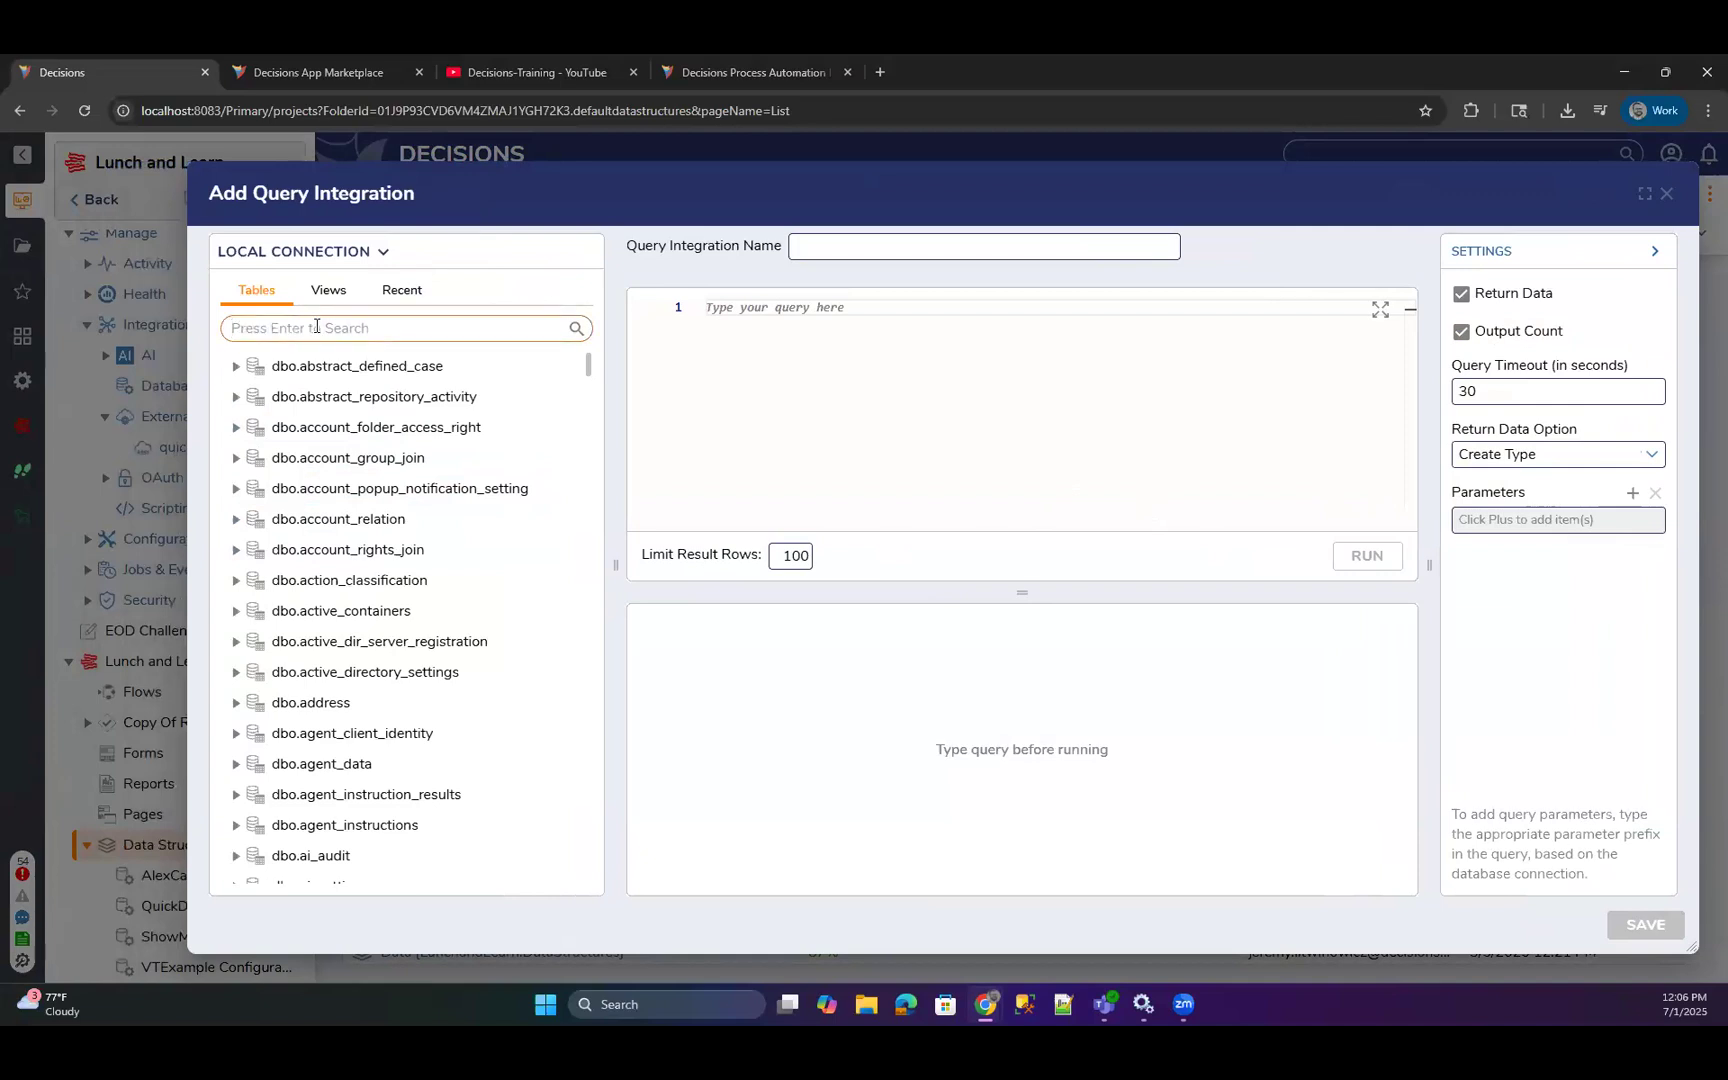
{"action": "type", "text": "showmore"}
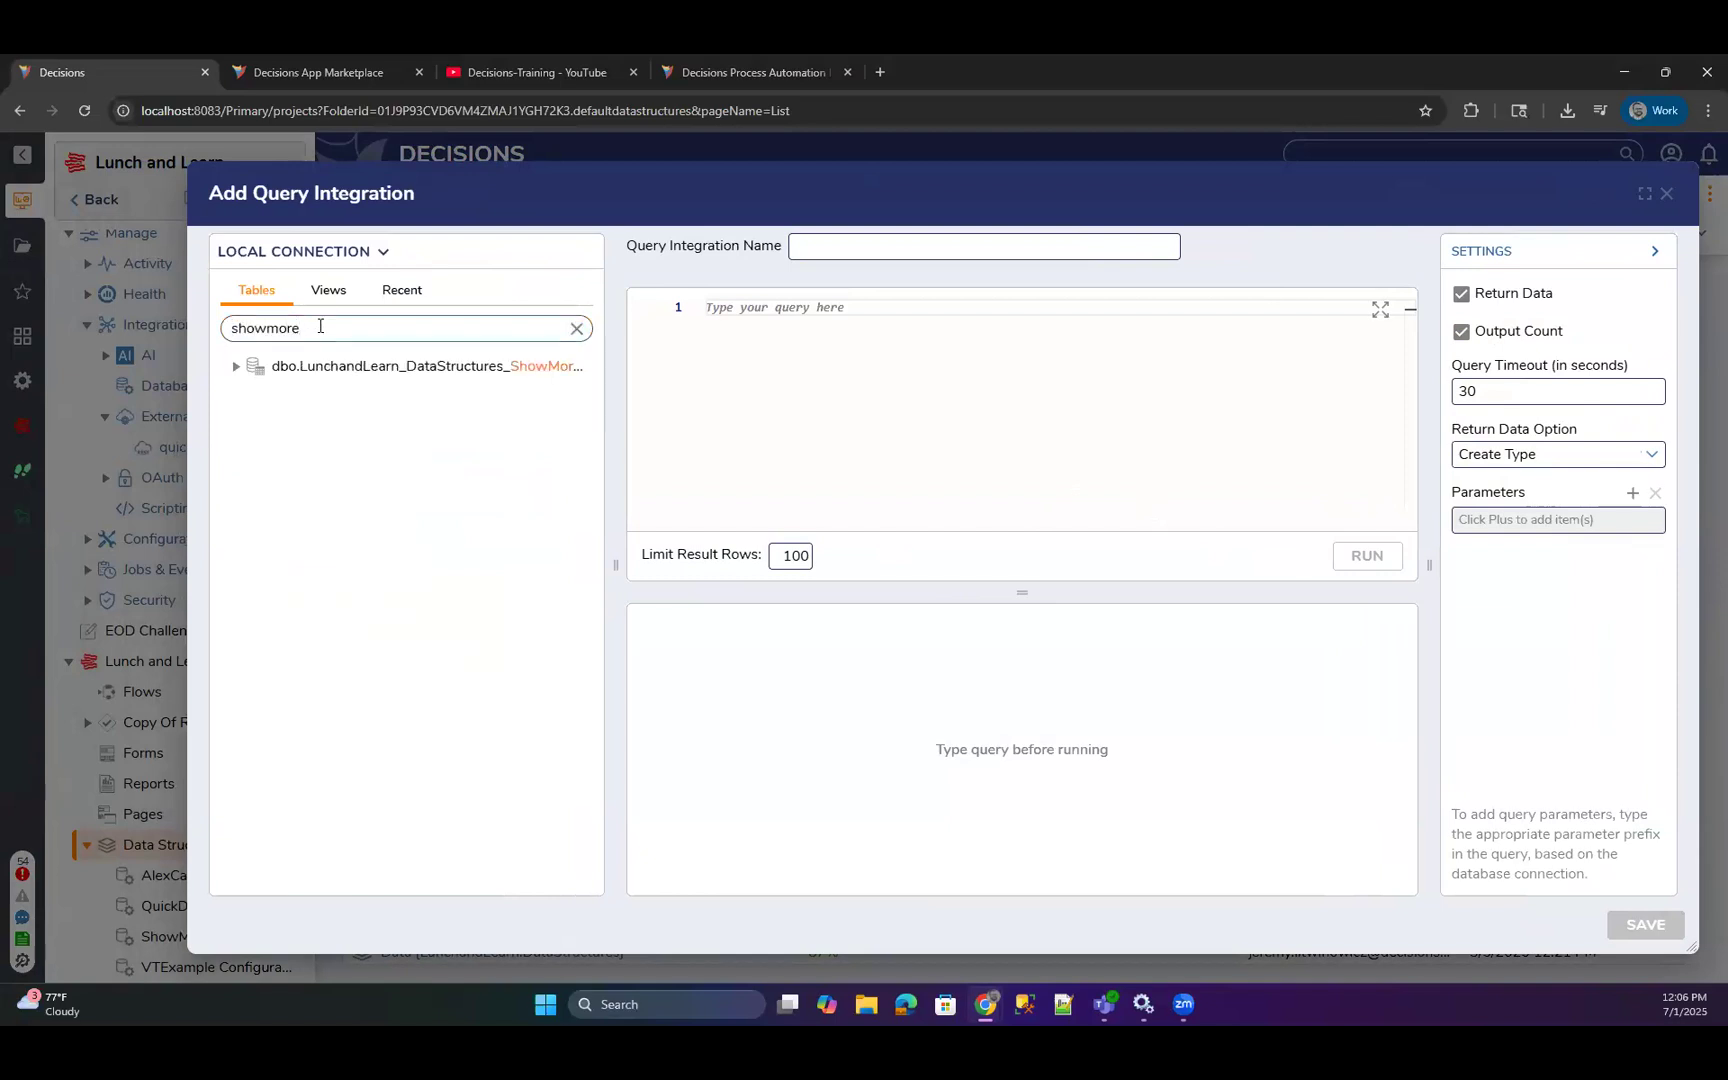
{"action": "right_click", "coordinate": [283, 377]}
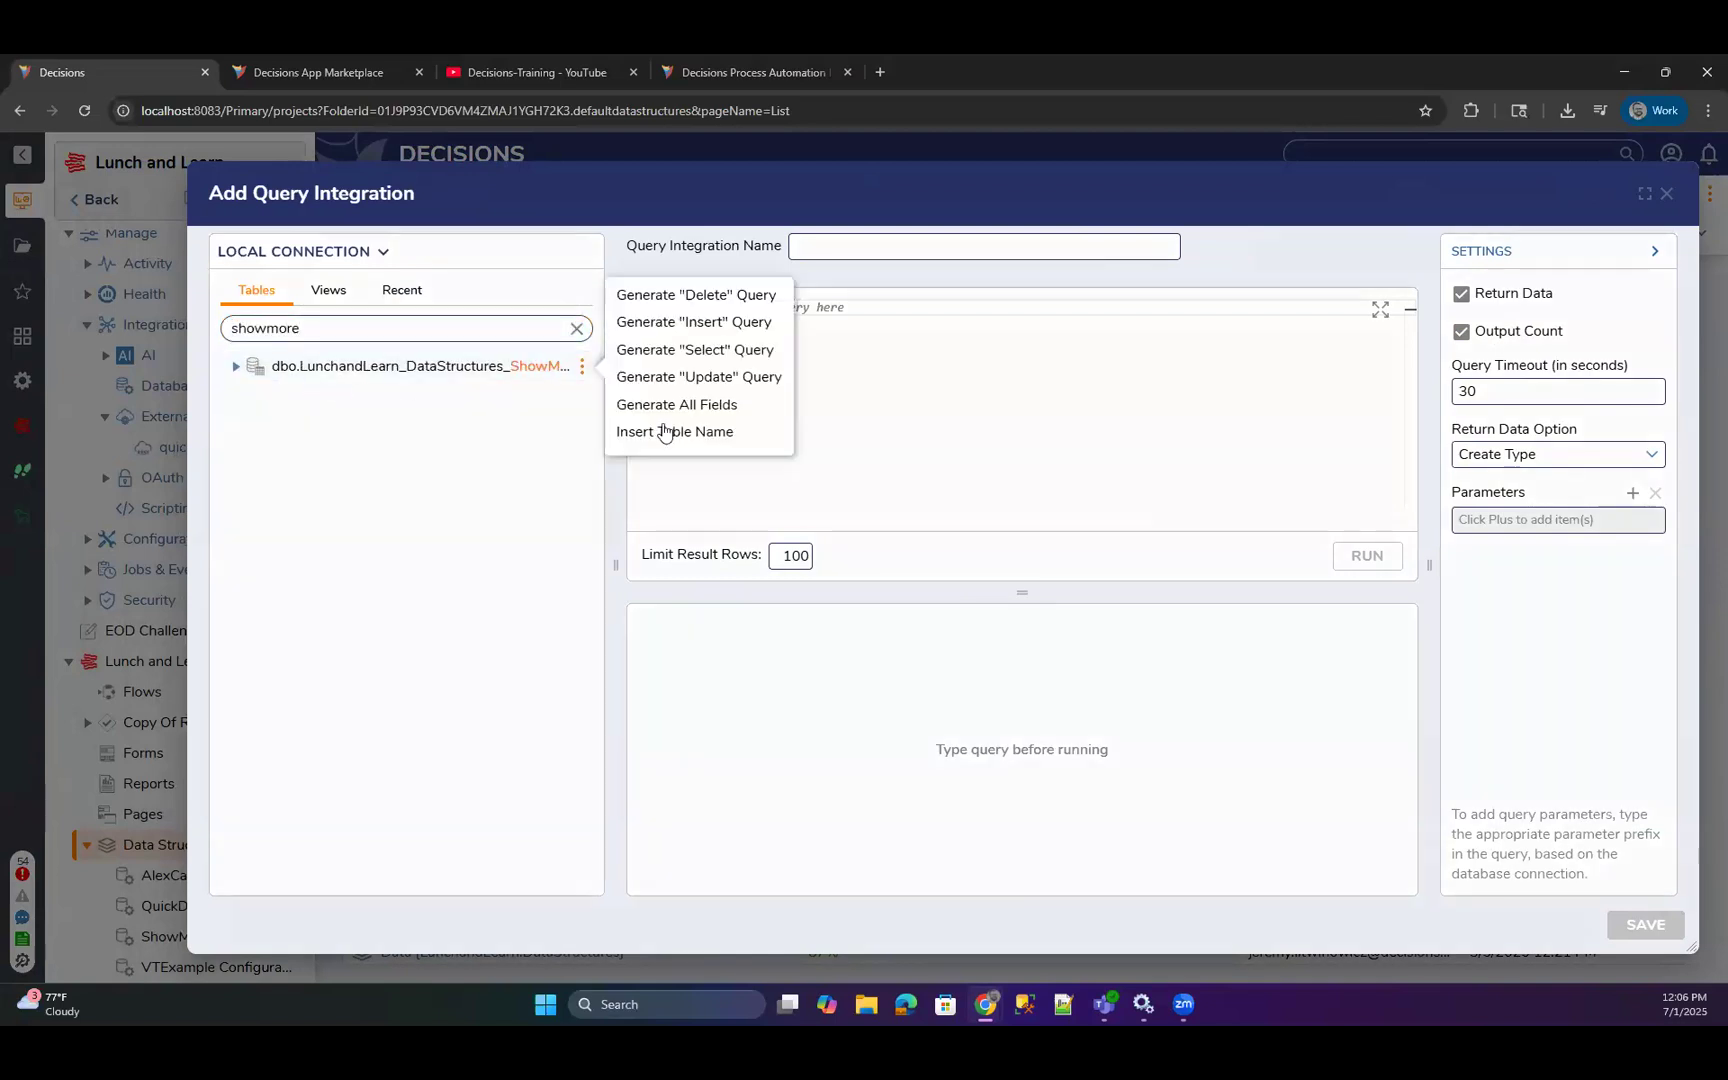
{"action": "left_click", "coordinate": [700, 349]}
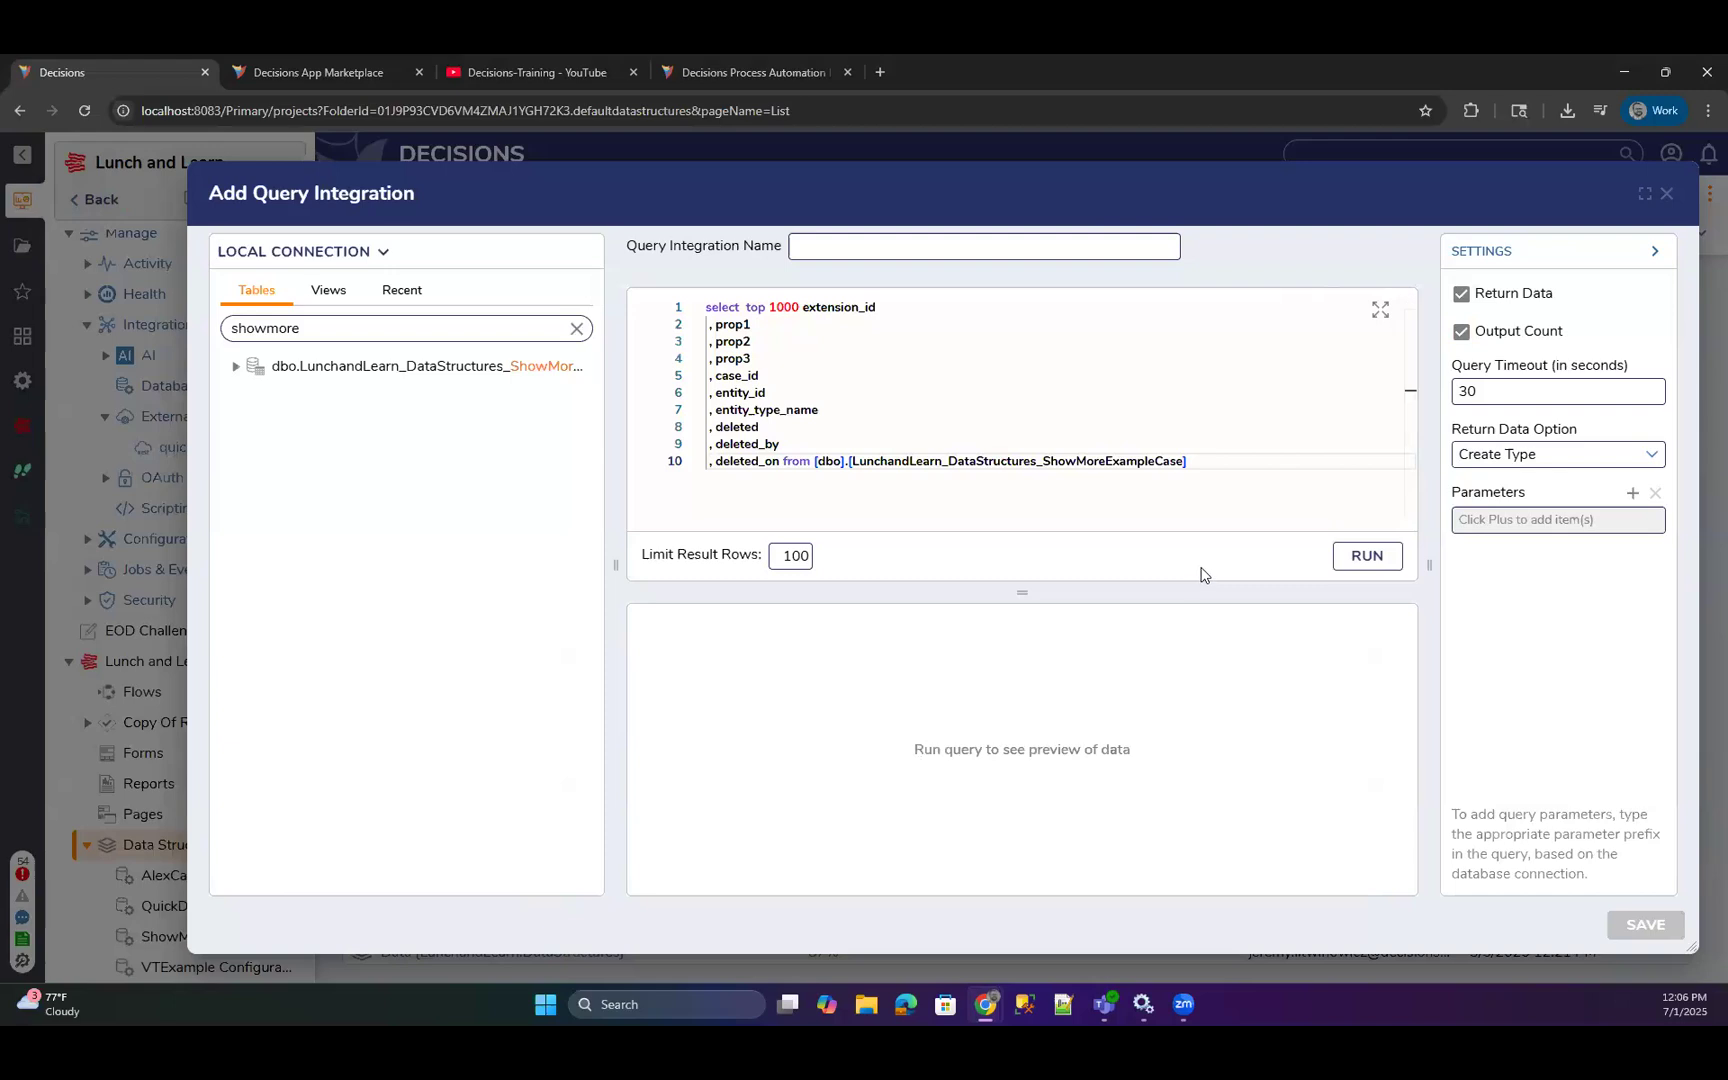
Name the query integration selectcaseExample, run the query to preview its data, and save the integration.
{"action": "left_click", "coordinate": [848, 246]}
{"action": "type", "text": "selectcaseExample"}
{"action": "left_click", "coordinate": [1362, 557]}
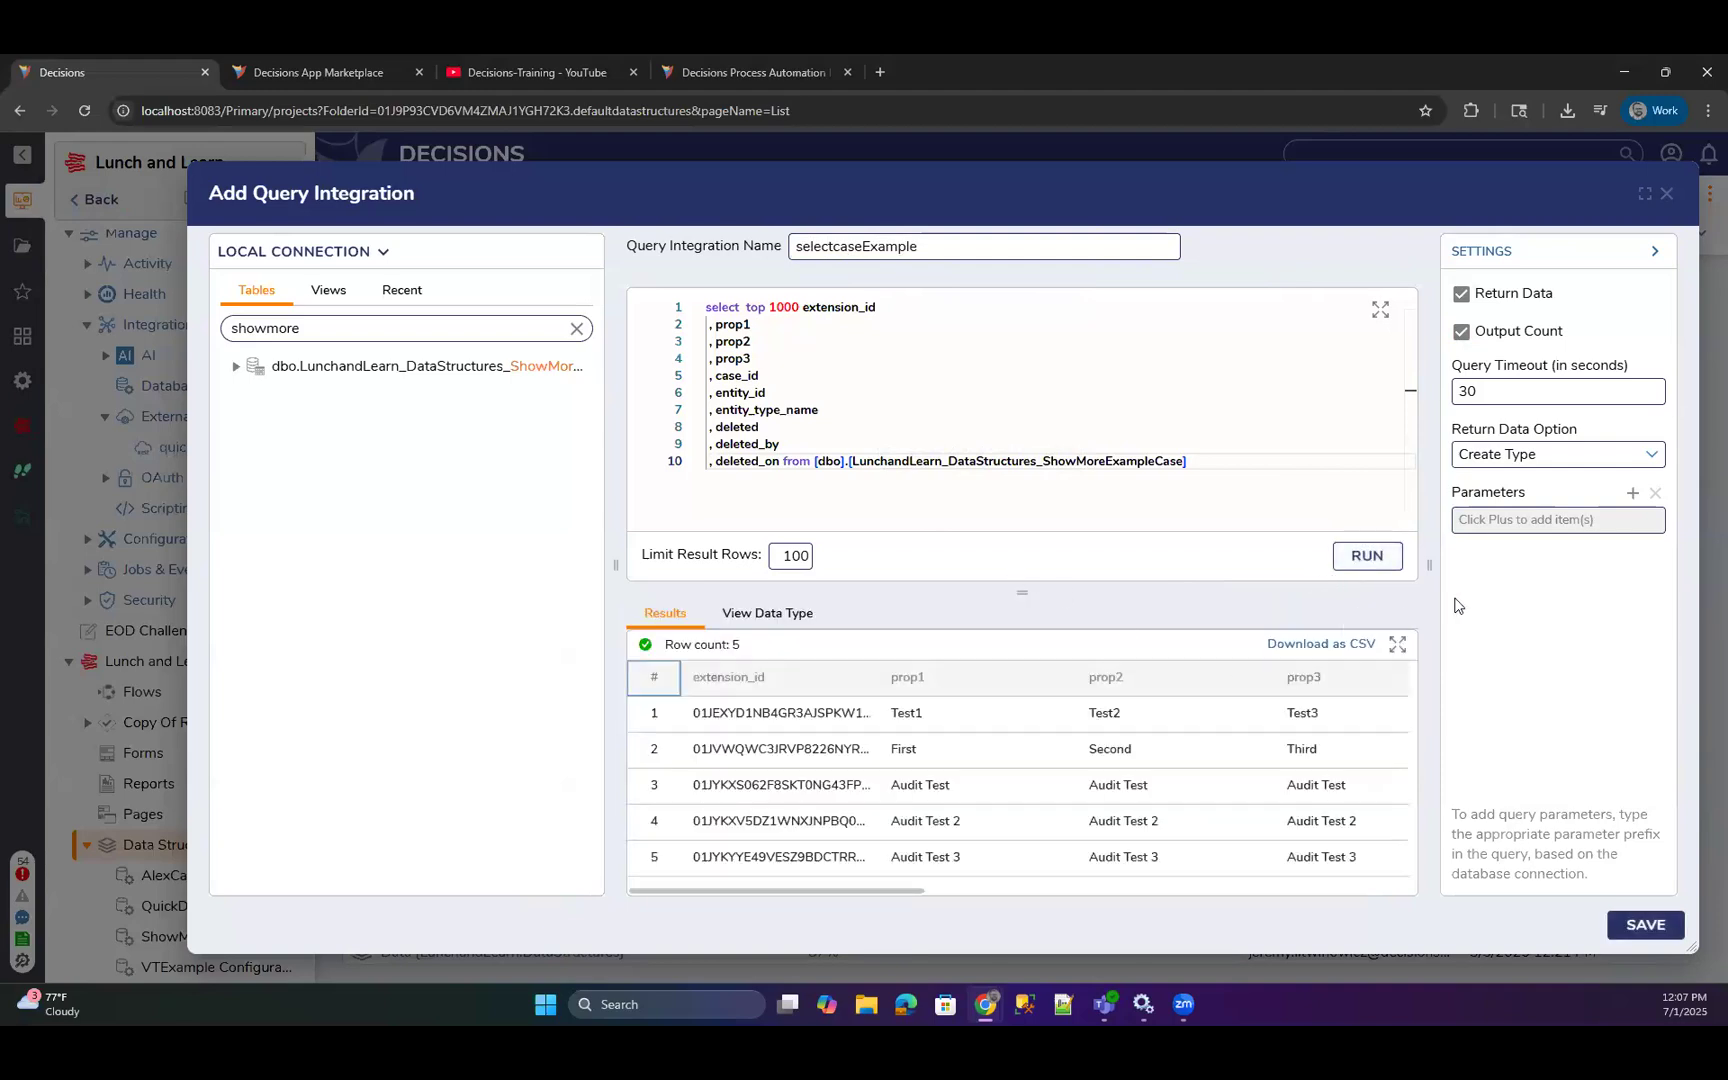
{"action": "left_click_drag", "start_coordinate": [1311, 201], "coordinate": [1178, 201]}
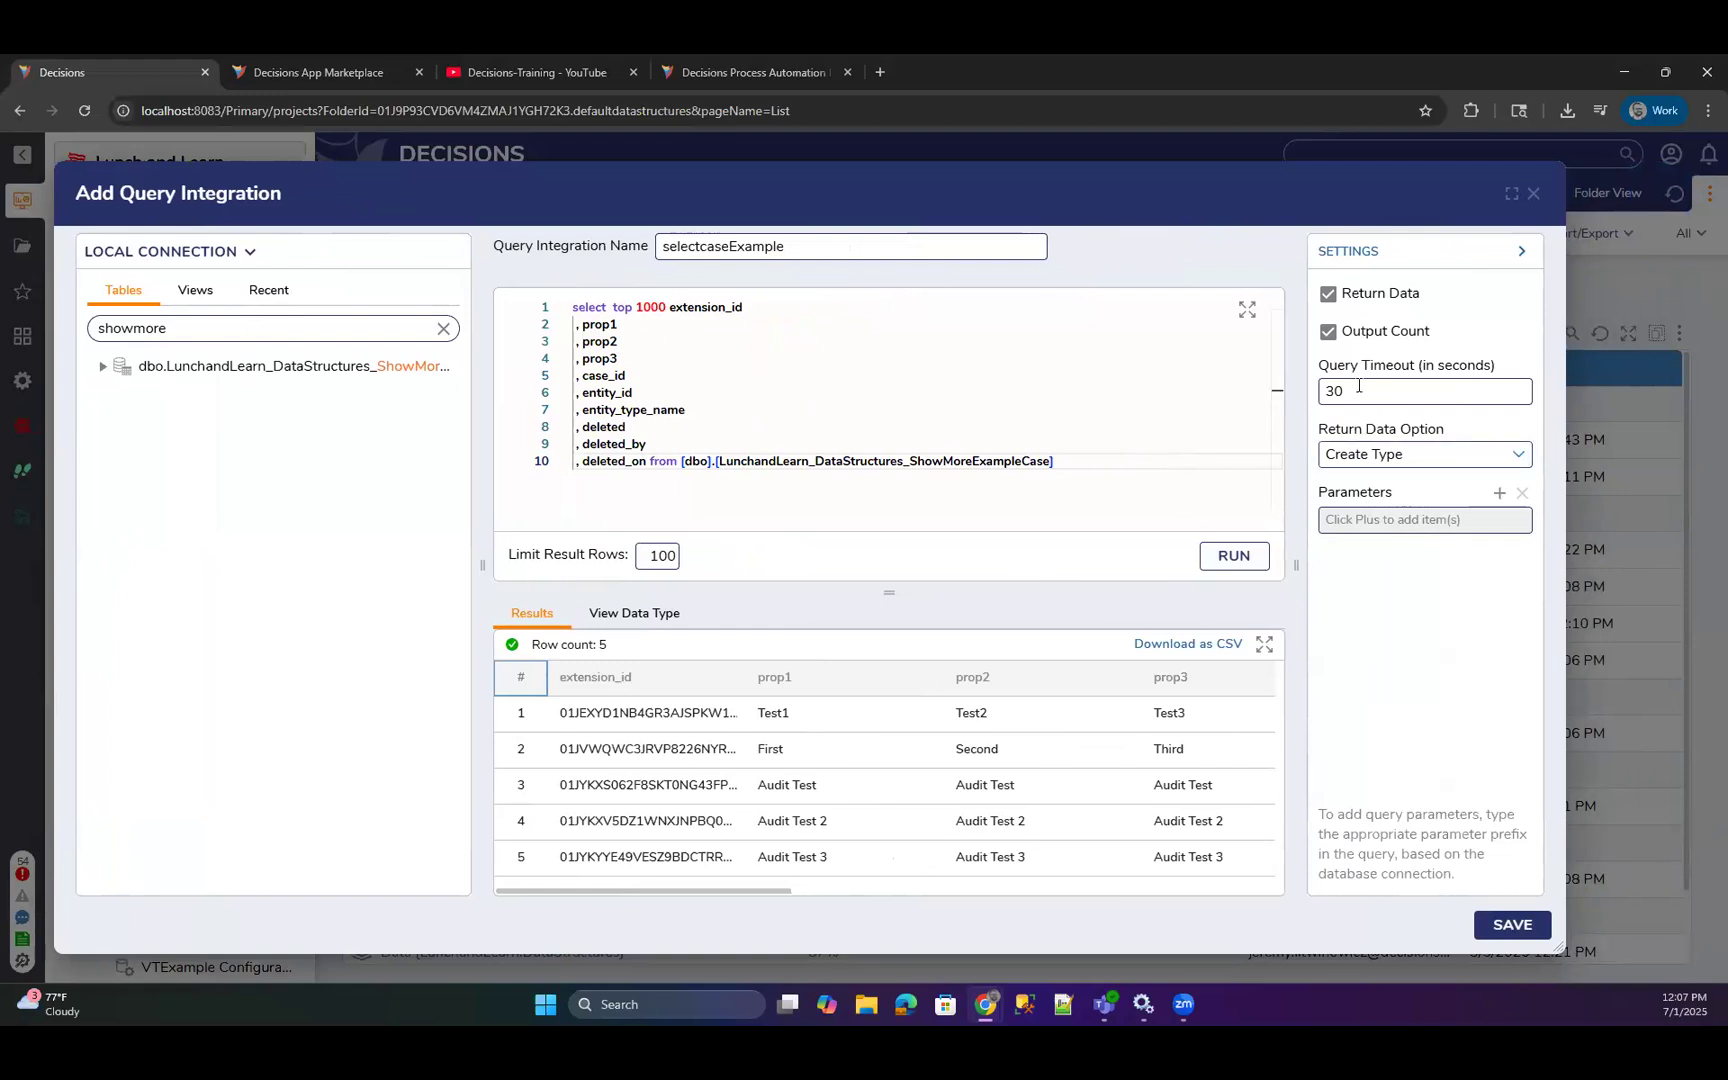
{"action": "left_click", "coordinate": [1487, 922]}
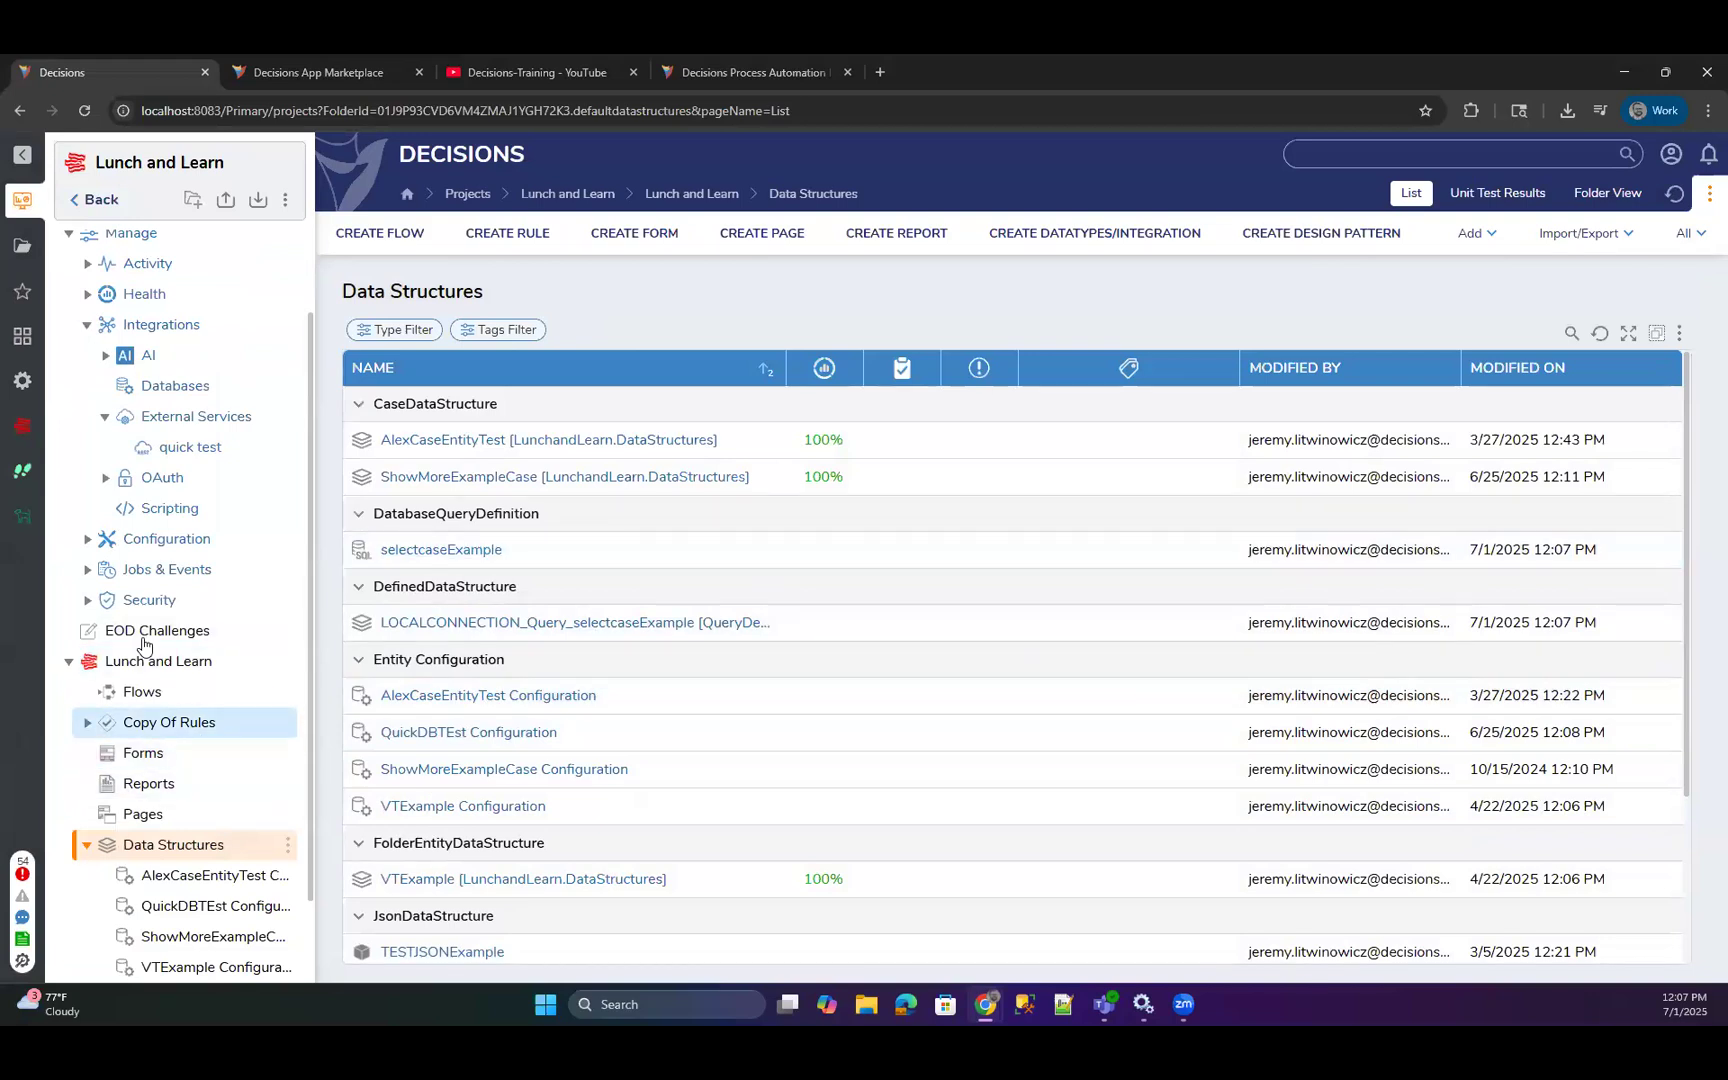
Reopen Testing Flow from the Flows folder and delete its DisableJob step.
{"action": "left_click", "coordinate": [135, 692]}
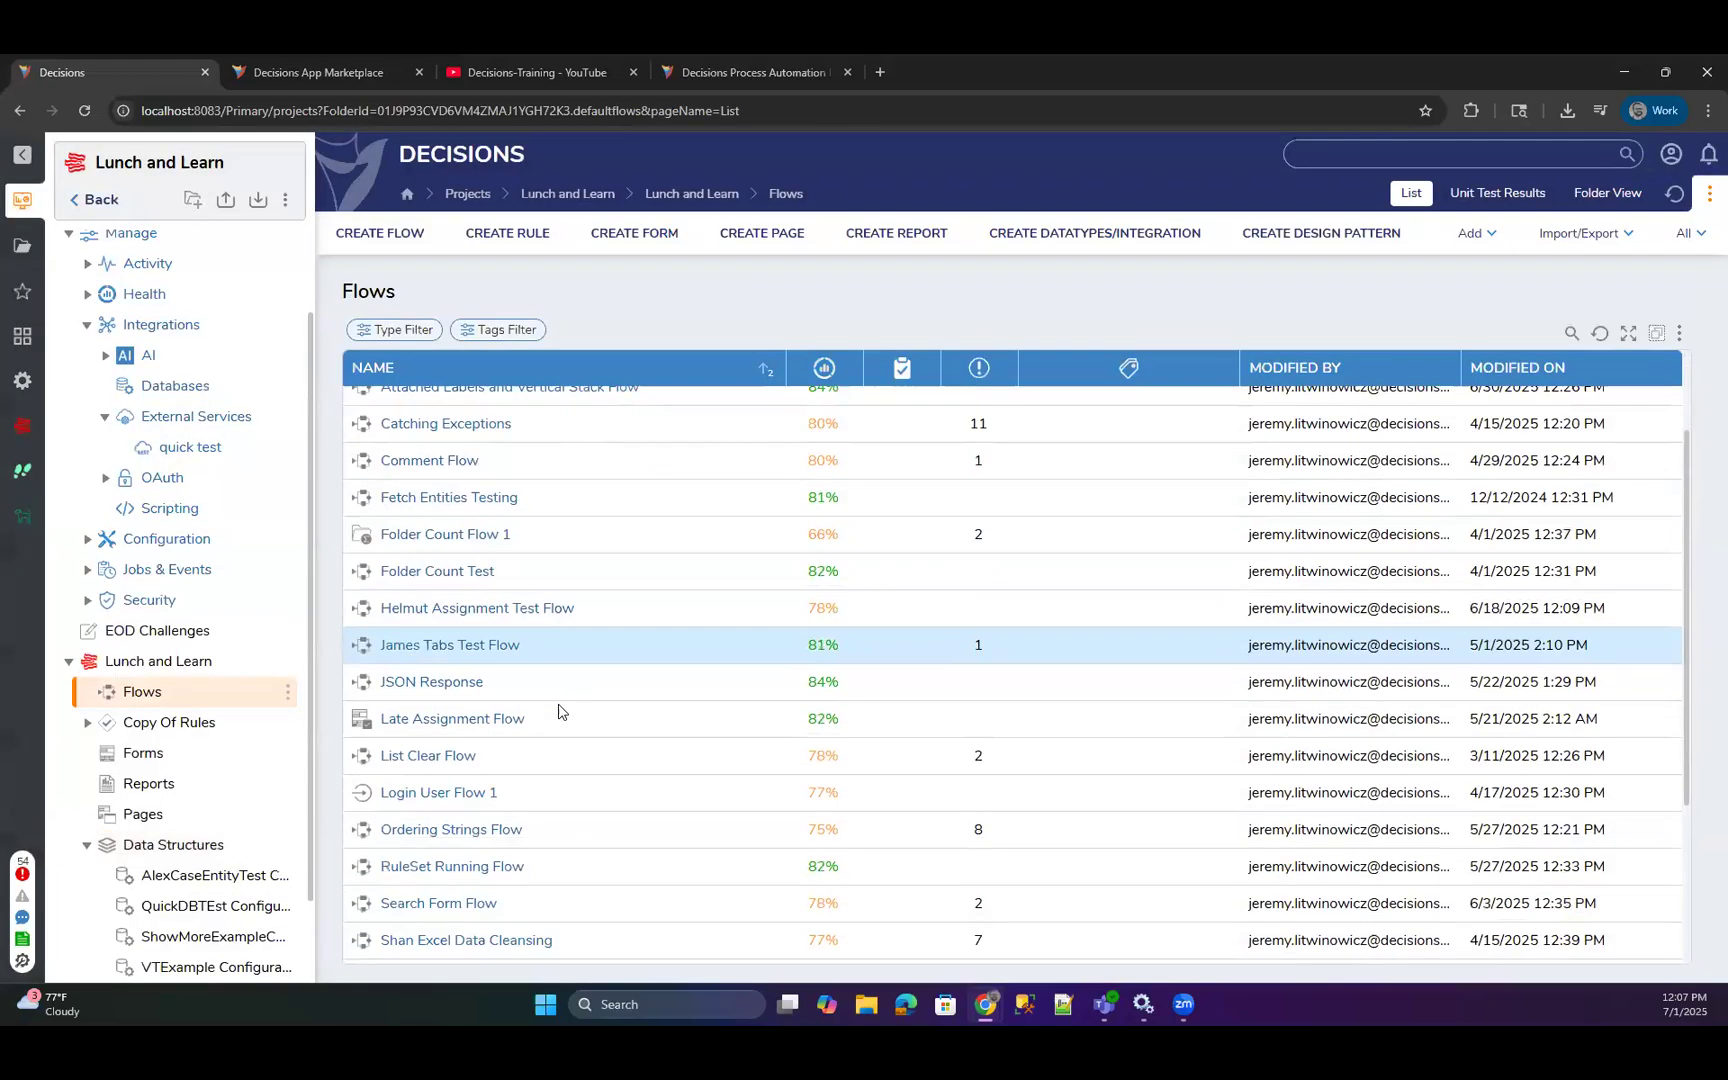
{"action": "scroll", "coordinate": [530, 750], "scroll_direction": "down", "scroll_amount": 3}
{"action": "left_click", "coordinate": [422, 762]}
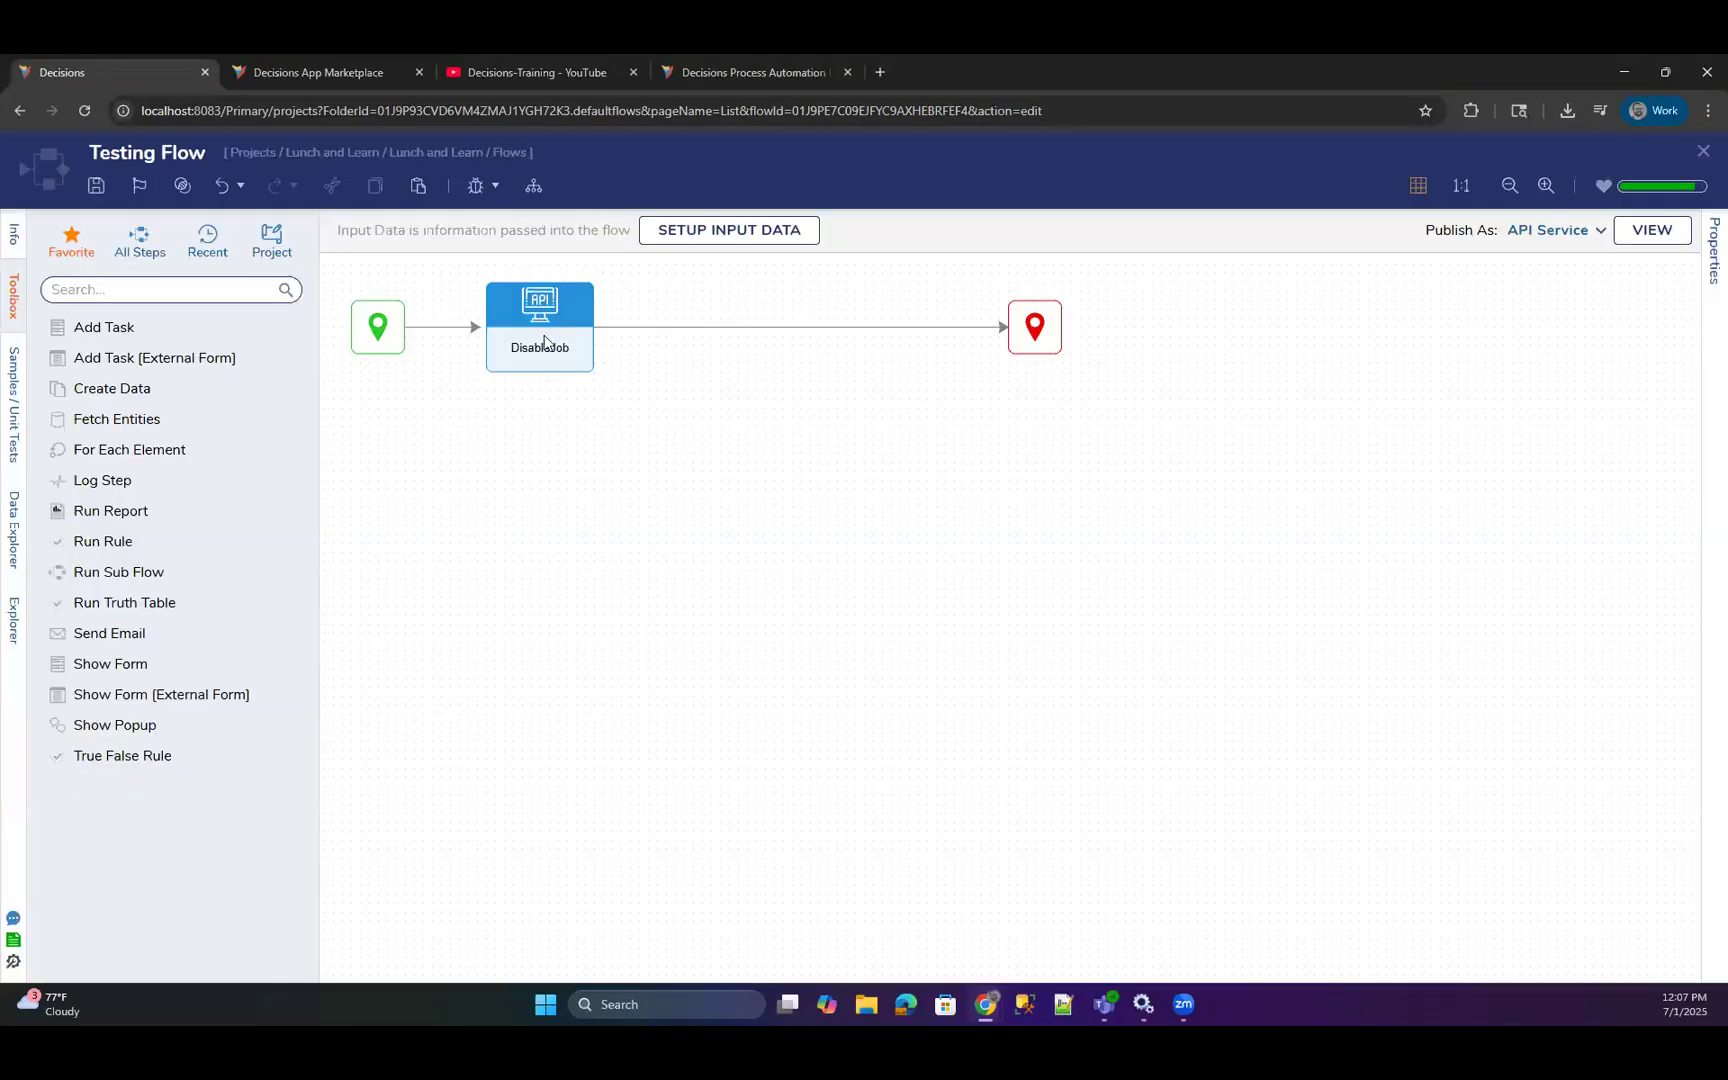
{"action": "left_click", "coordinate": [545, 345]}
{"action": "key", "text": "Delete"}
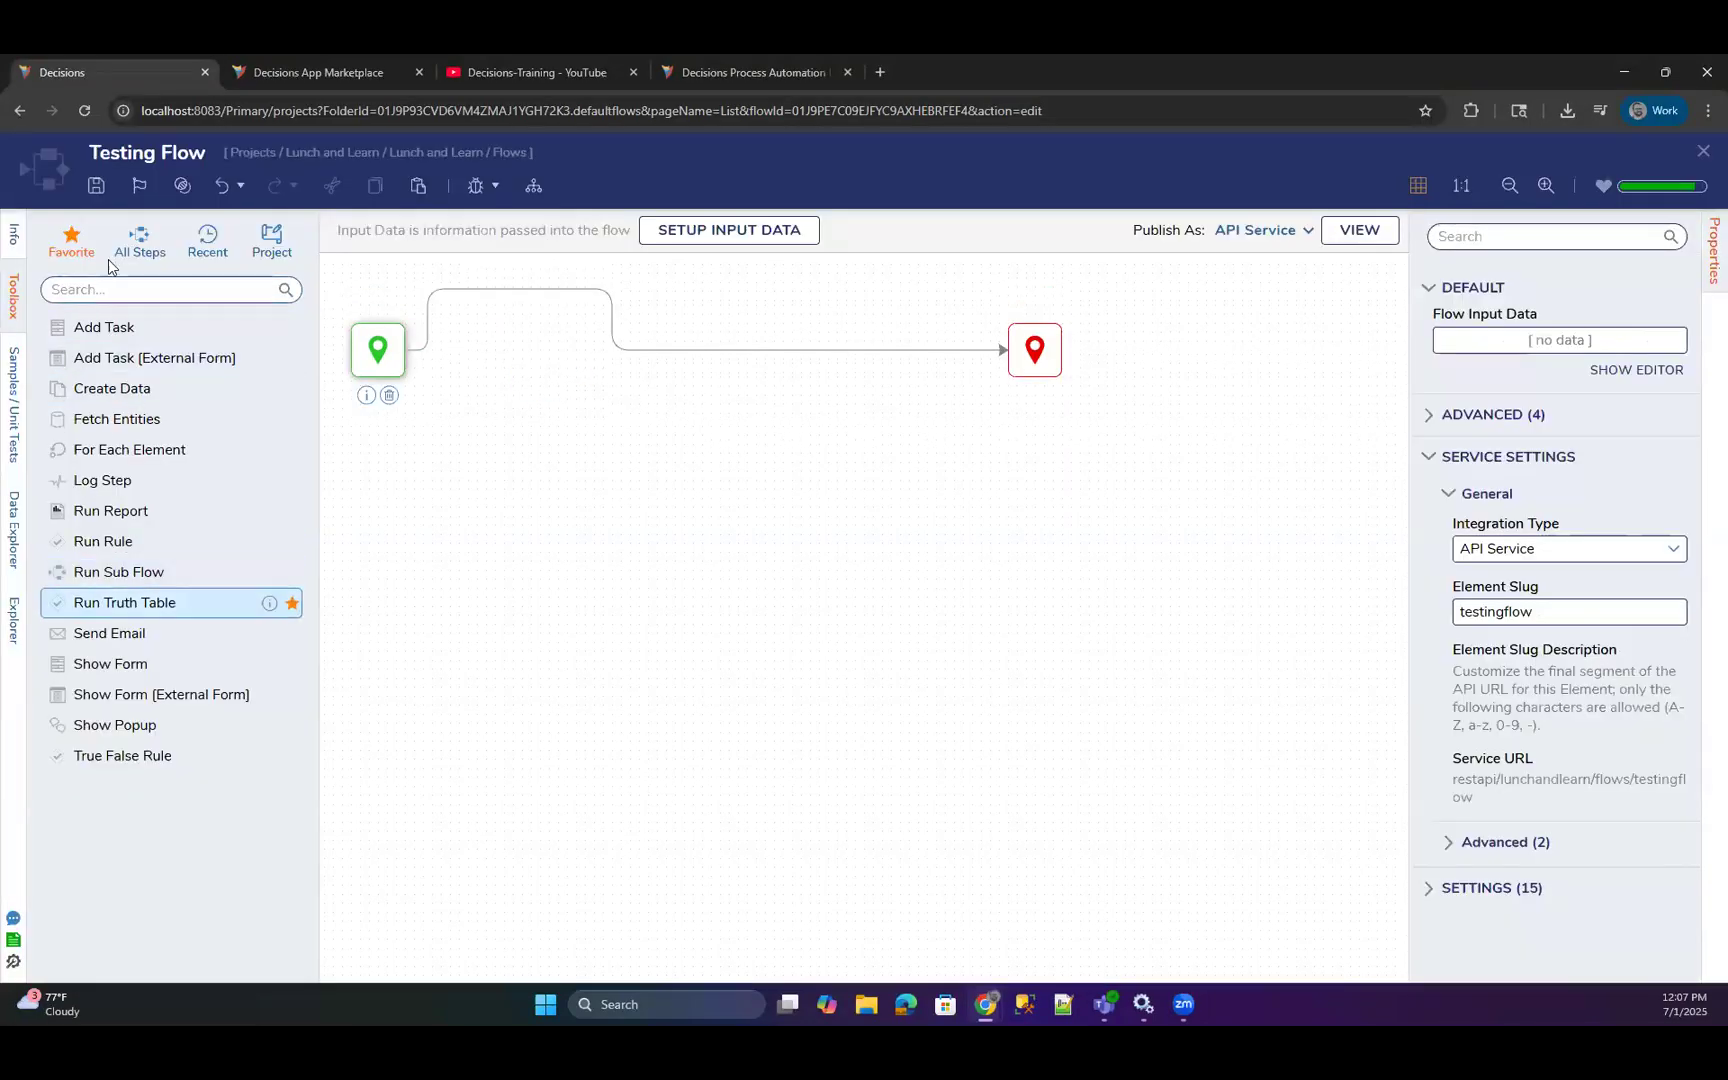
Search all toolbox steps for "select" and add the Run query selectcaseExample step between the start and end of Testing Flow.
{"action": "left_click", "coordinate": [139, 240]}
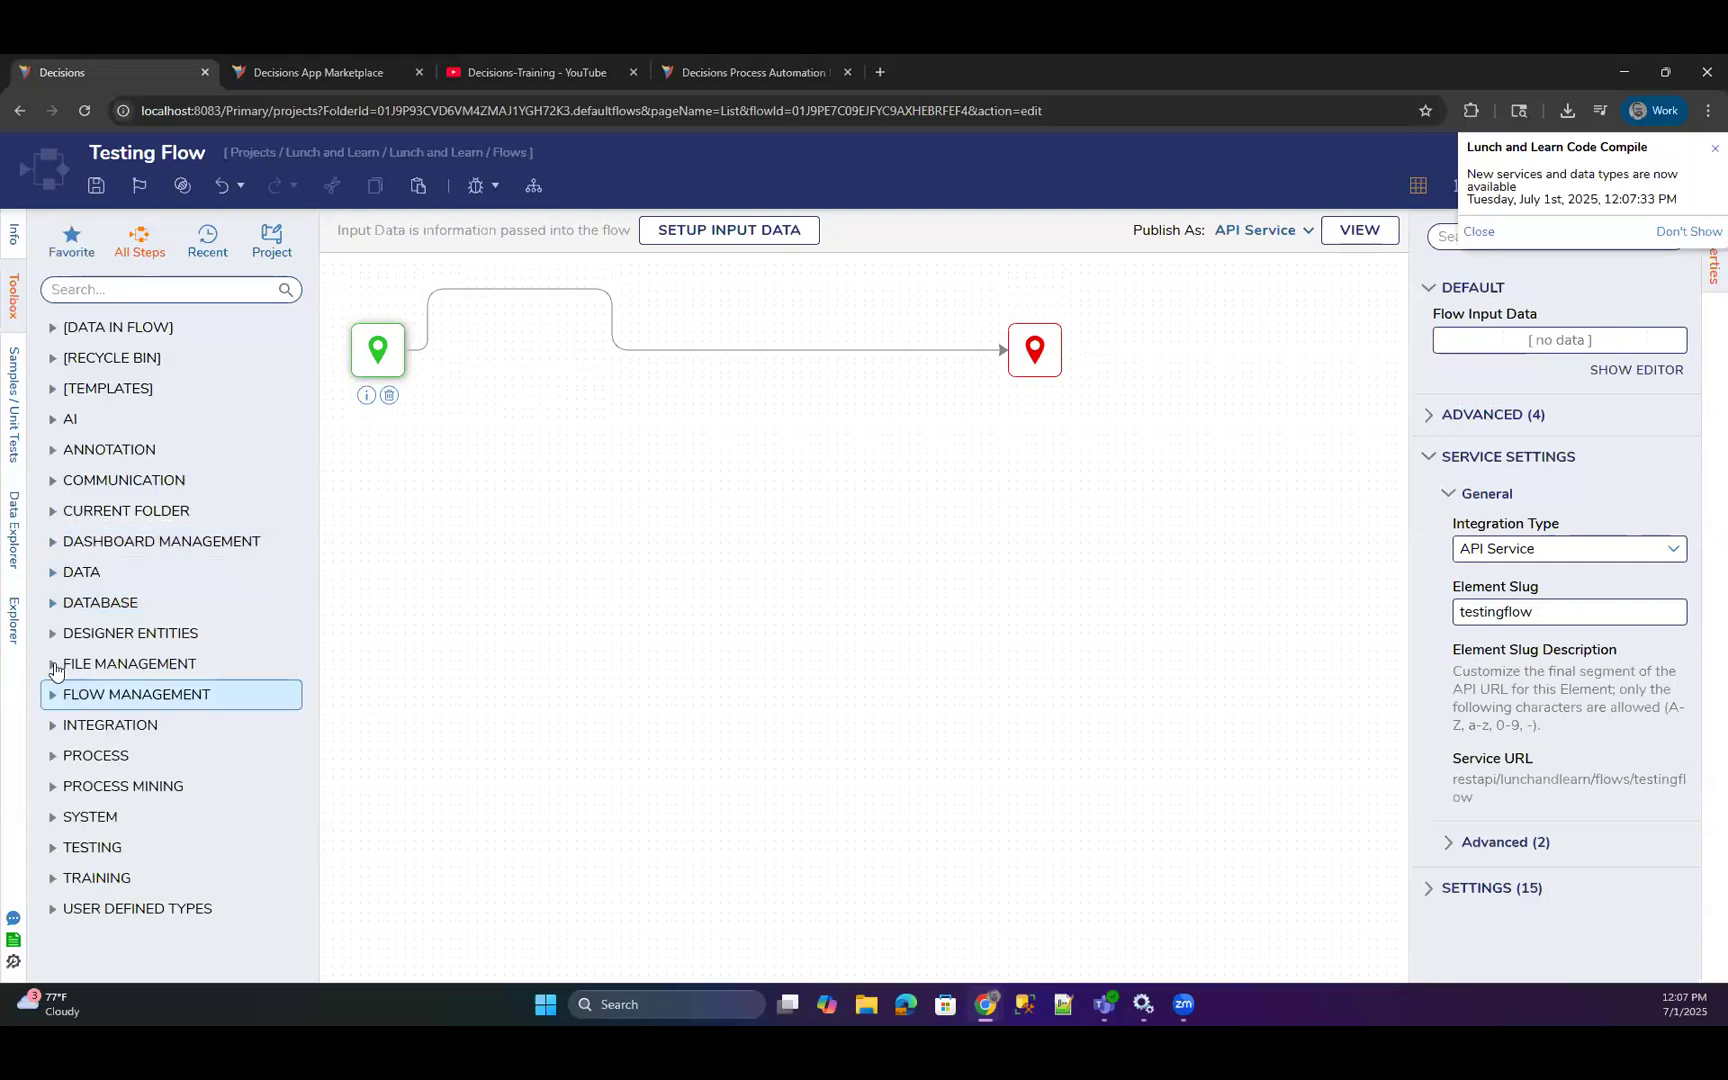
{"action": "left_click", "coordinate": [106, 291]}
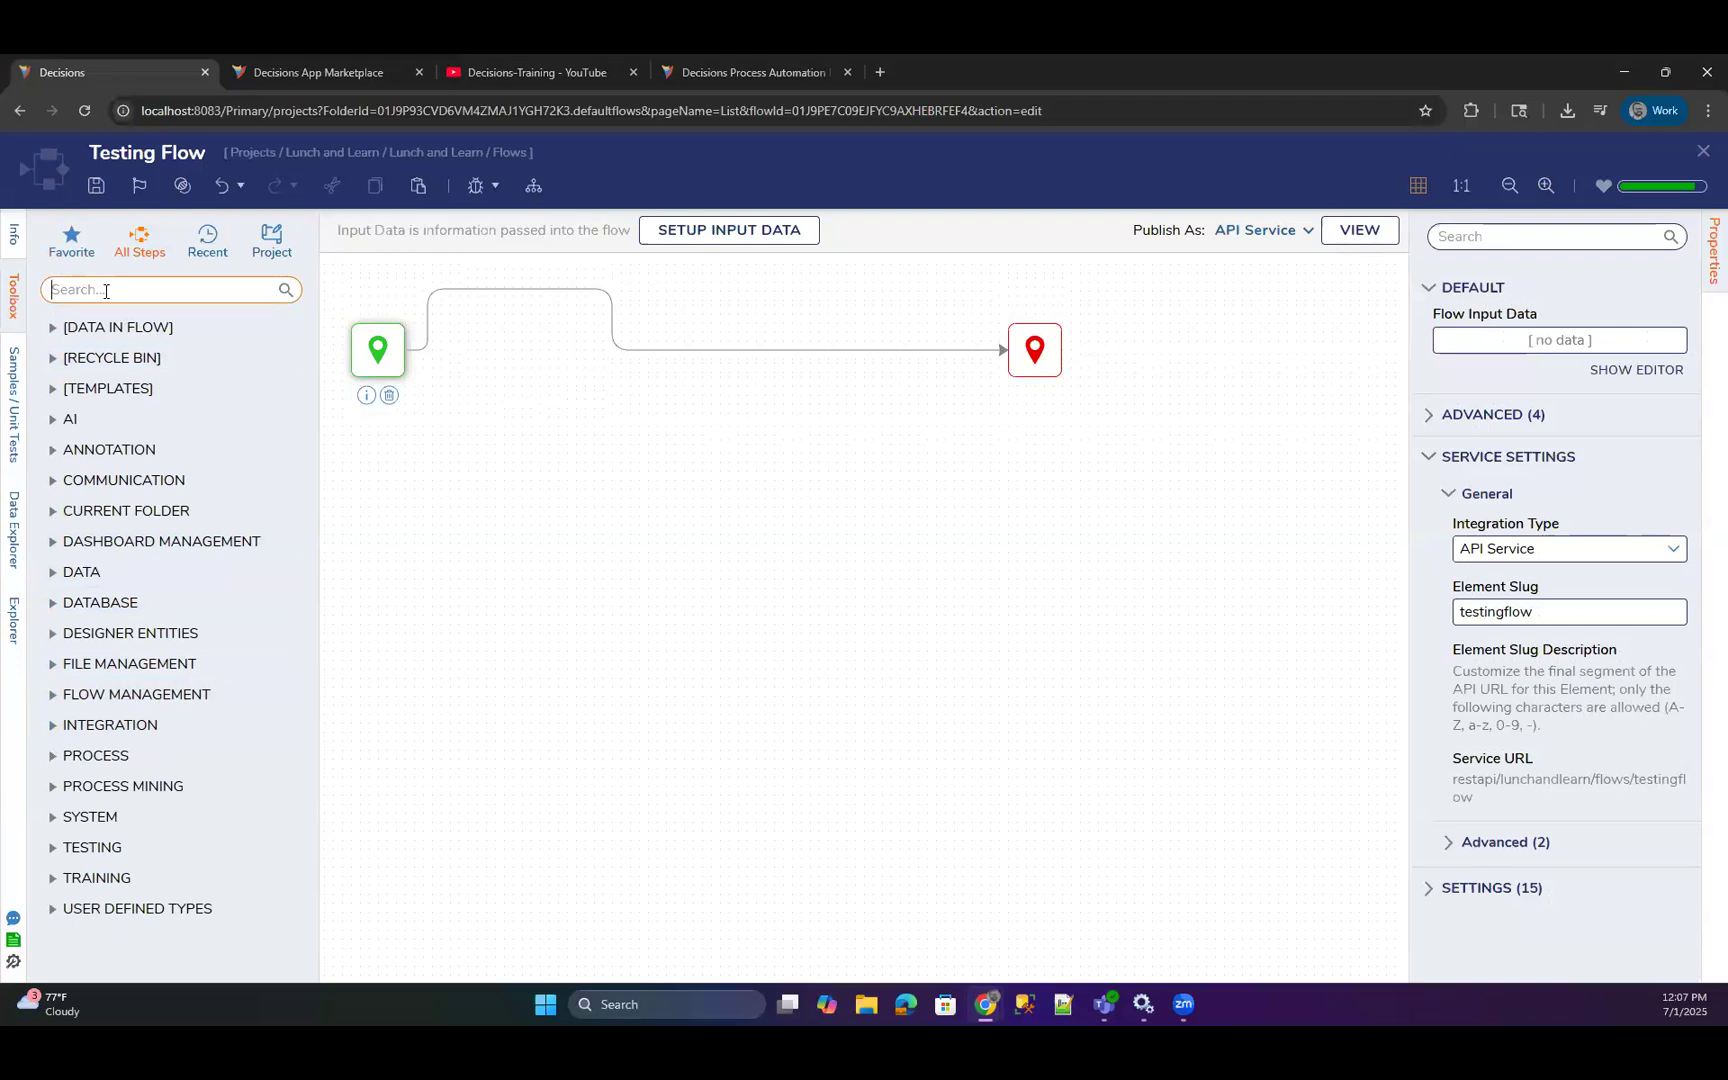
{"action": "type", "text": "select"}
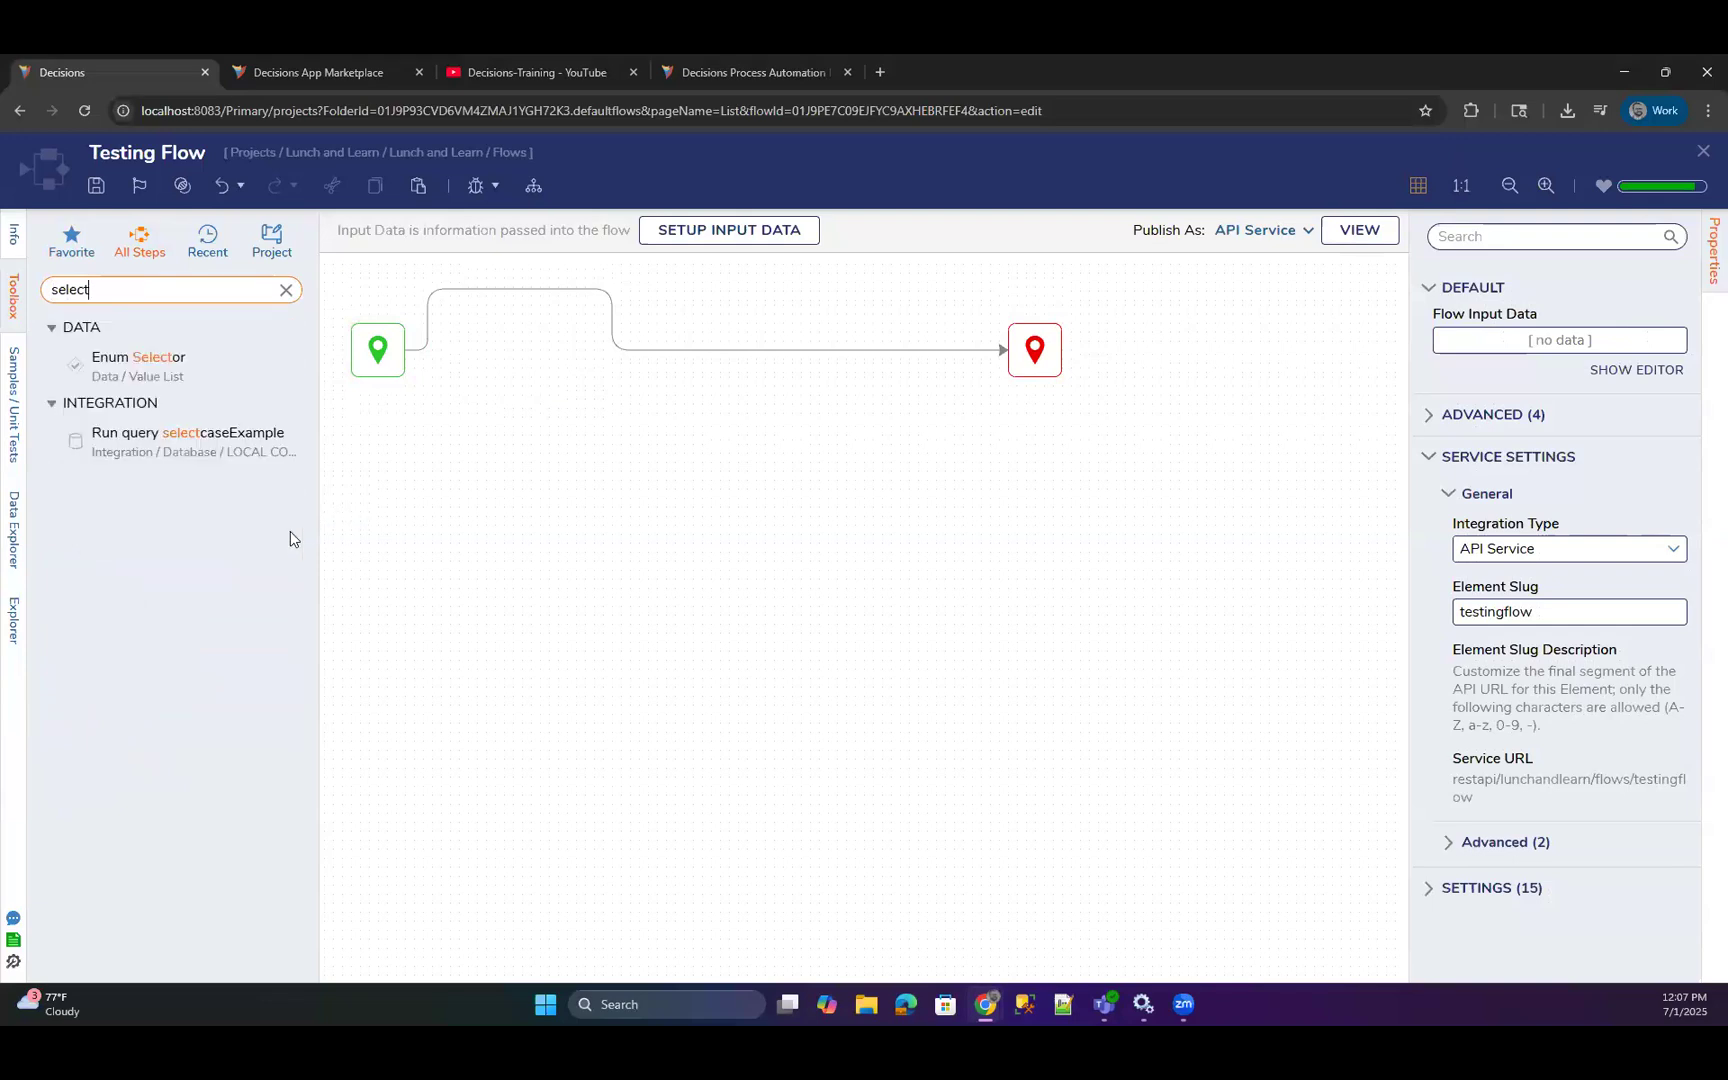
{"action": "left_click_drag", "start_coordinate": [174, 440], "coordinate": [675, 348]}
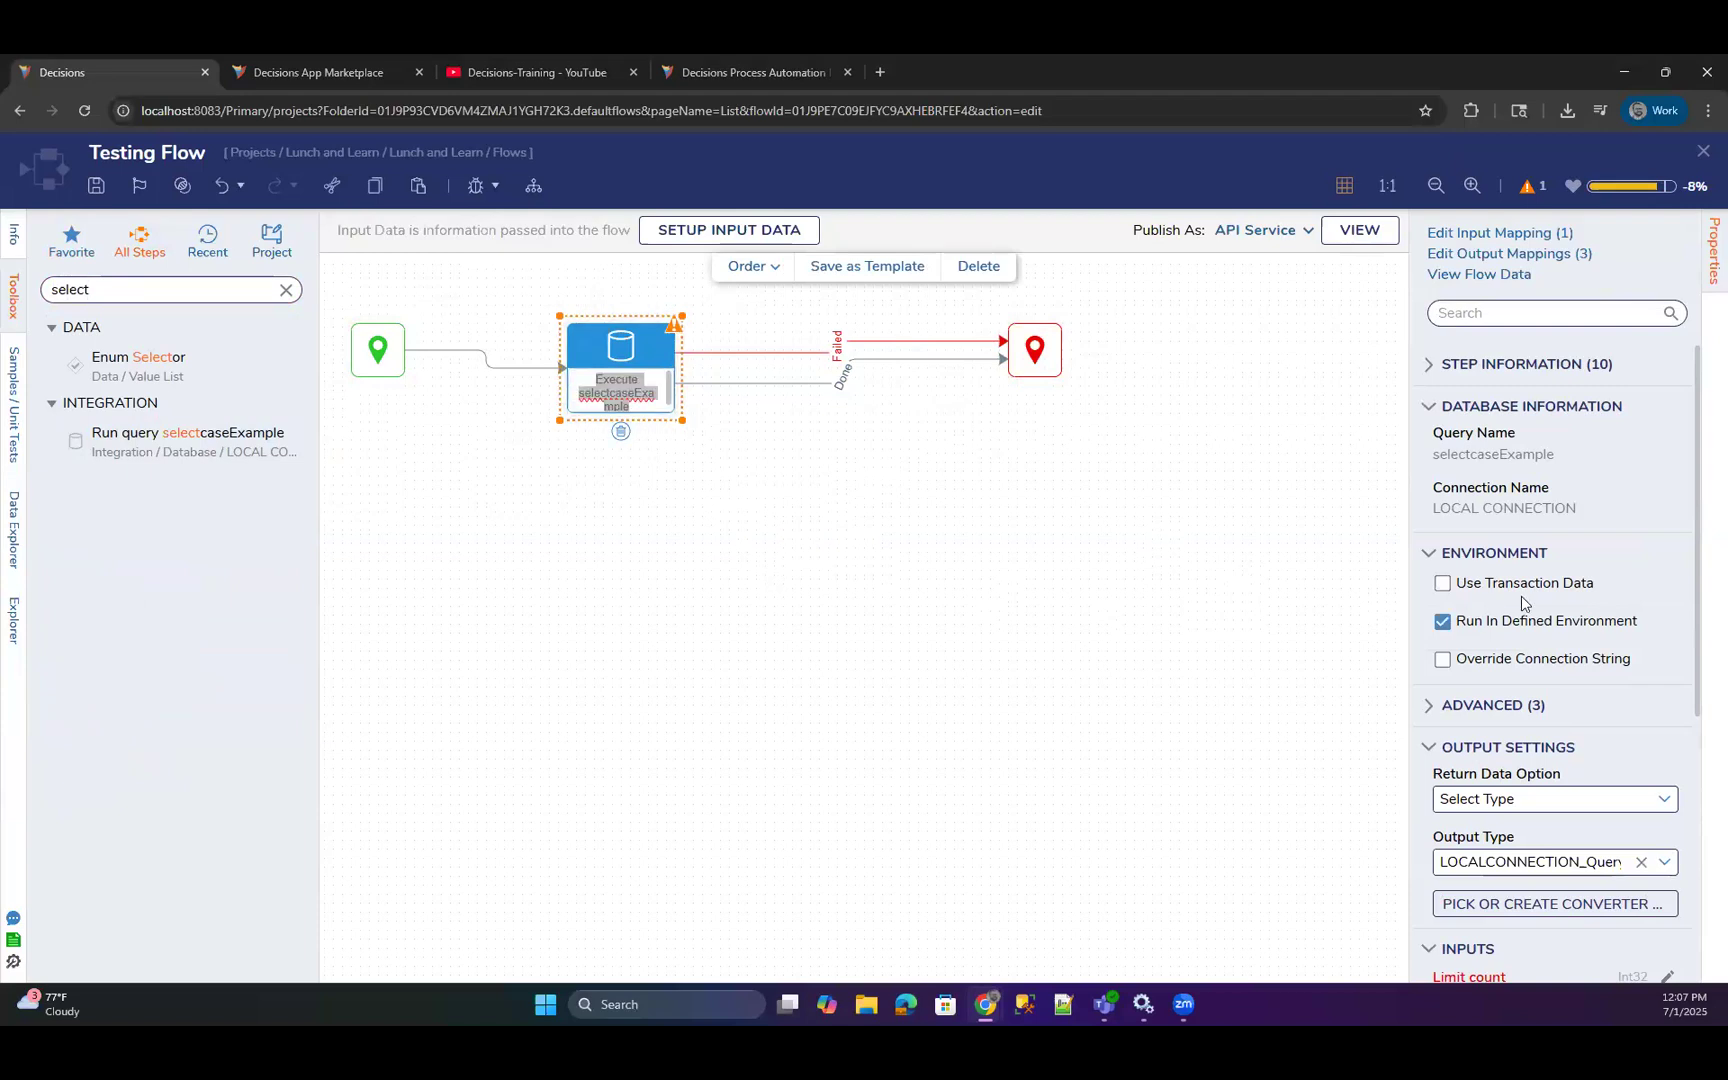
Set the Limit count input of the Execute selectcaseExample step to Ignore.
{"action": "scroll", "coordinate": [1515, 620], "scroll_direction": "down", "scroll_amount": 3}
{"action": "left_click", "coordinate": [1498, 653]}
{"action": "left_click", "coordinate": [1452, 762]}
{"action": "left_click", "coordinate": [963, 652]}
Debug Testing Flow and open the output data of the Execute selectcaseExample step.
{"action": "left_click", "coordinate": [475, 186]}
{"action": "left_click", "coordinate": [1330, 500]}
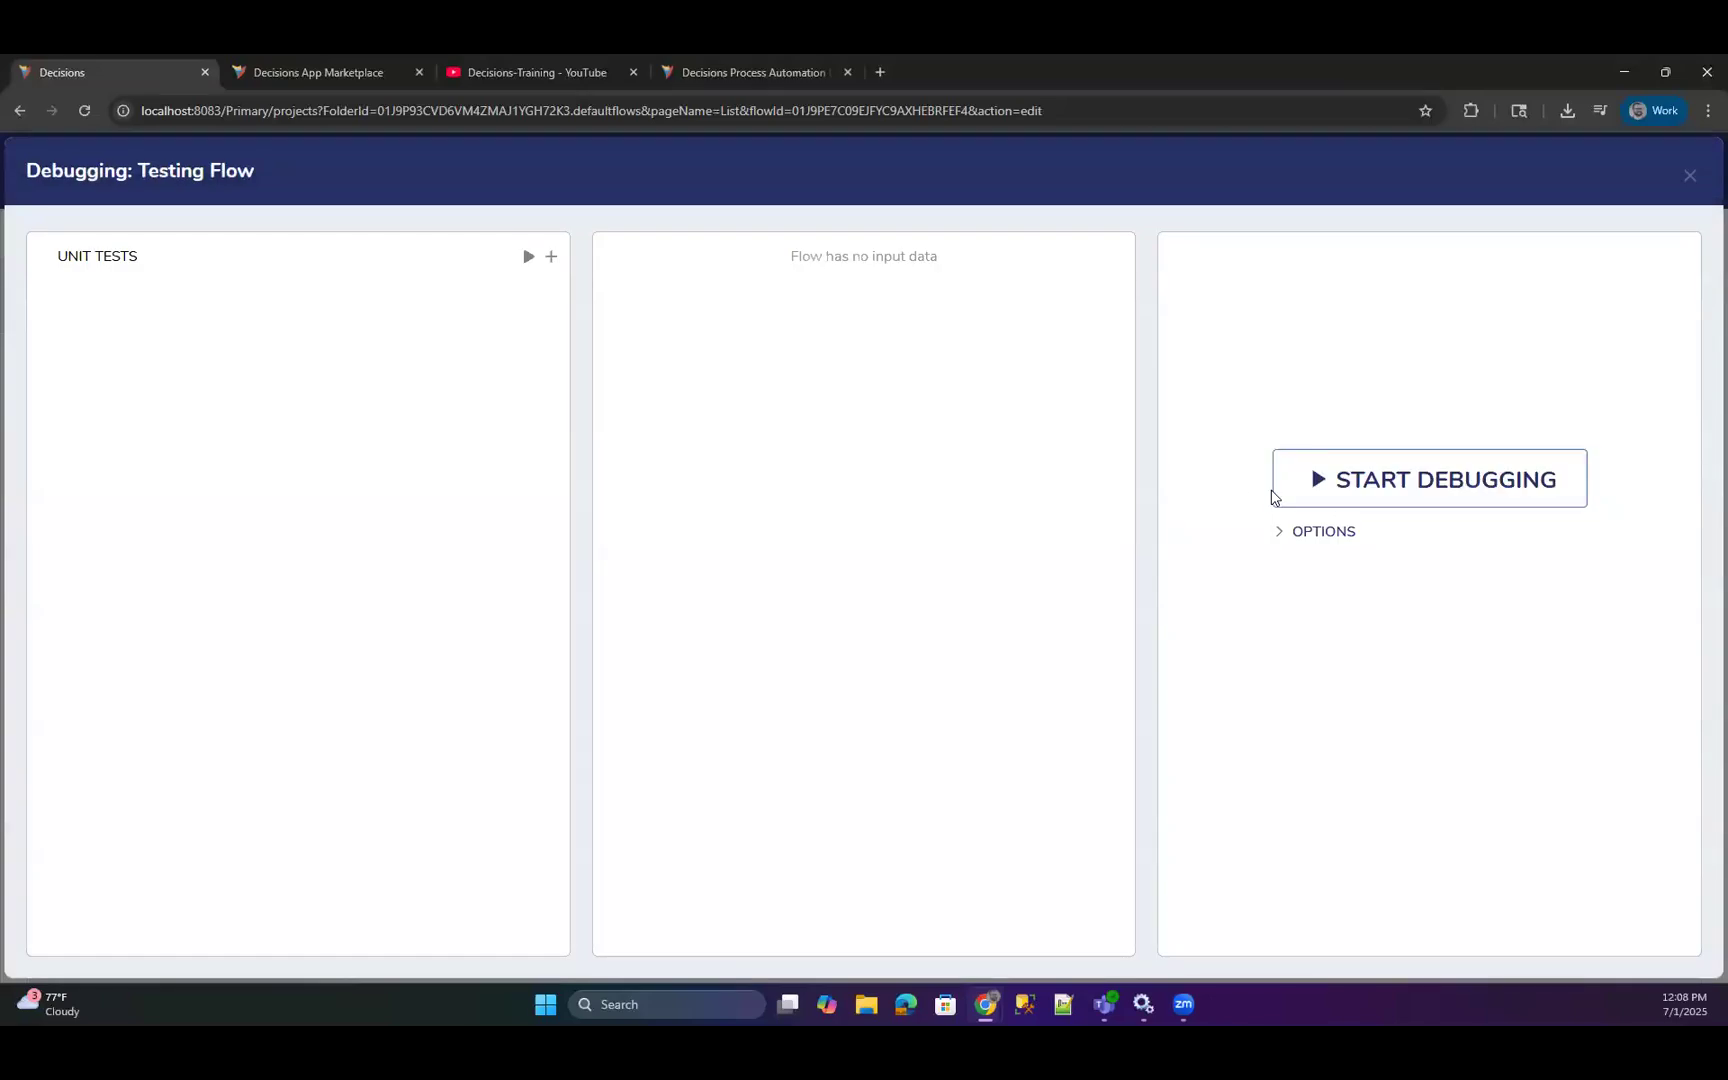
{"action": "left_click", "coordinate": [674, 358]}
{"action": "left_click", "coordinate": [905, 372]}
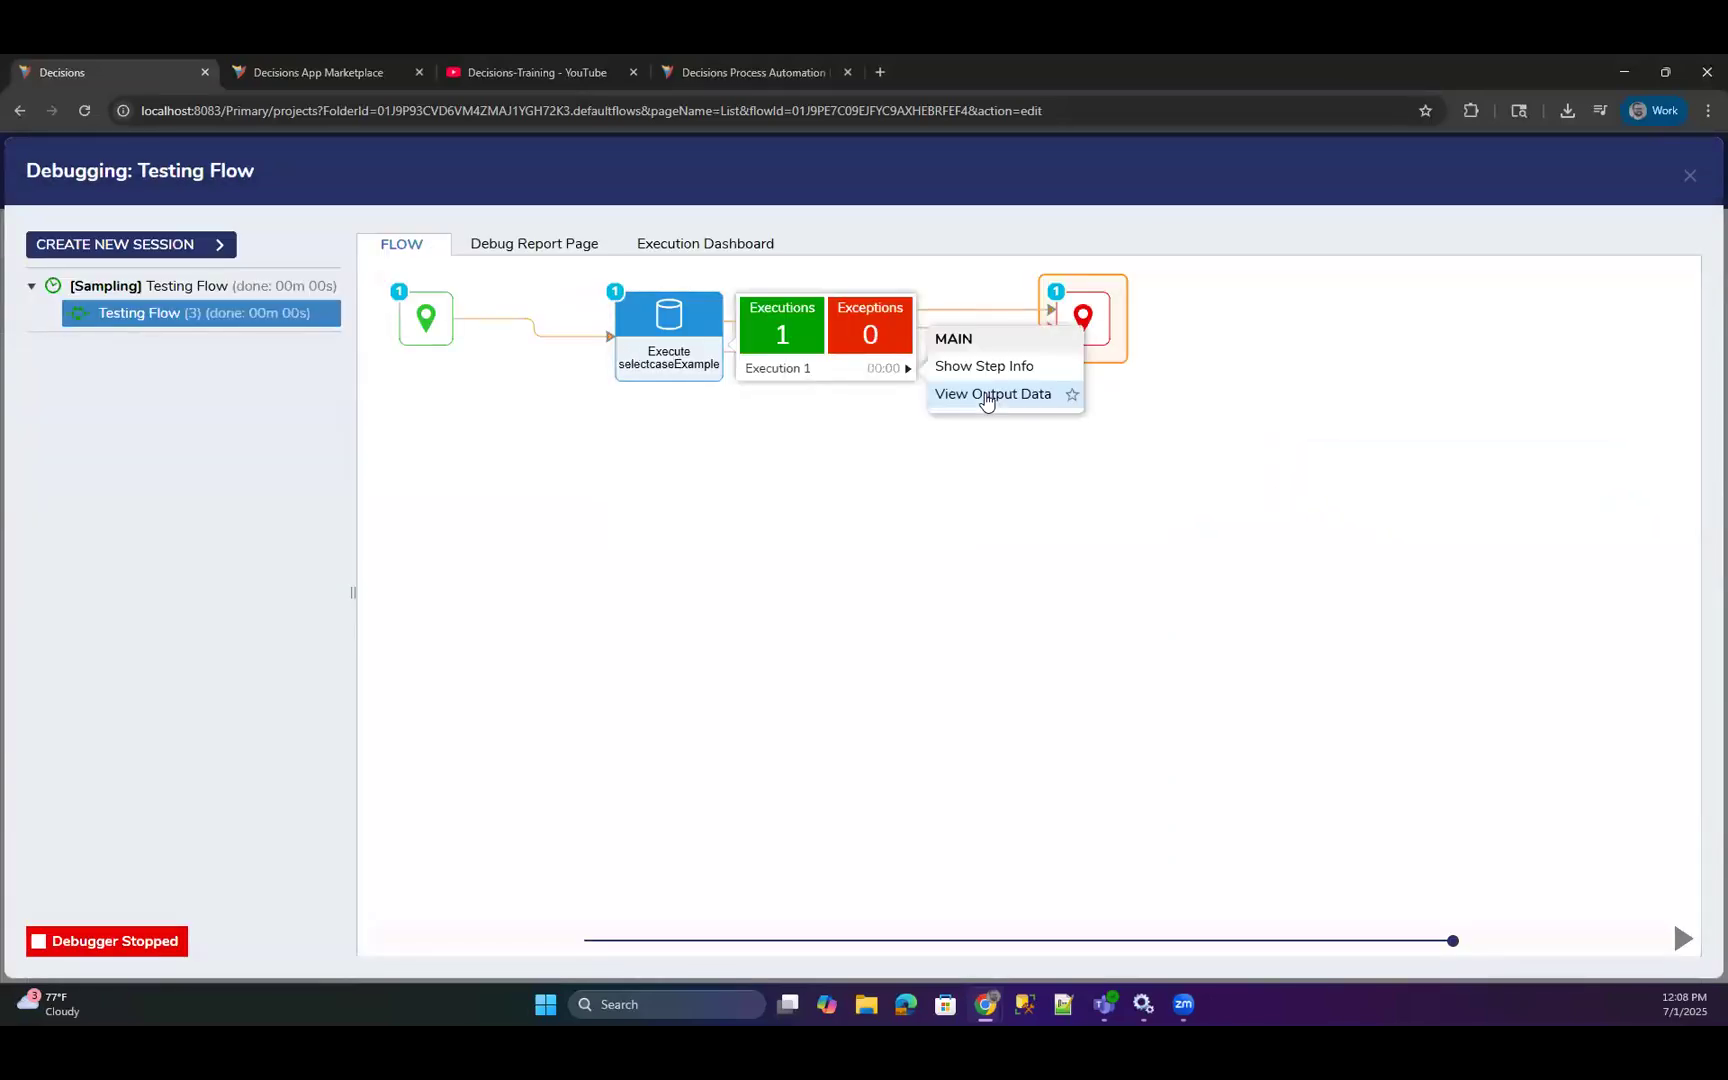
{"action": "left_click", "coordinate": [983, 391]}
{"action": "left_click_drag", "start_coordinate": [987, 388], "coordinate": [787, 313]}
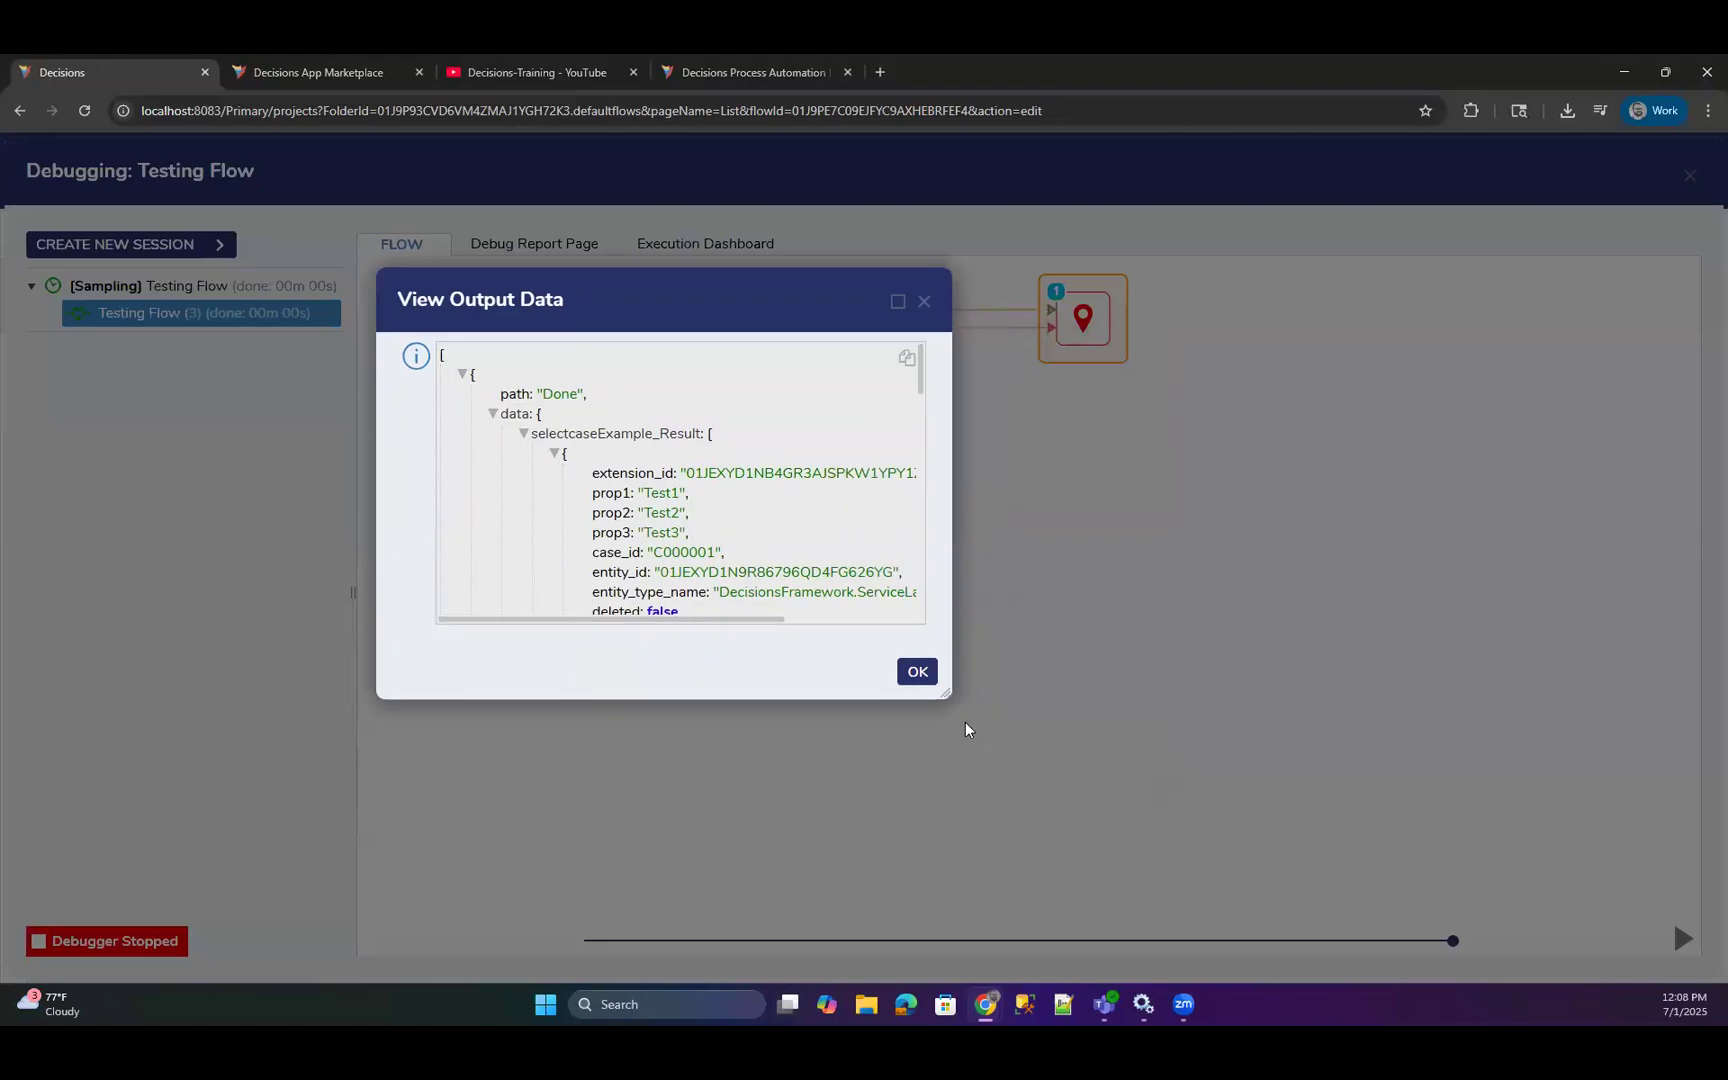
Enlarge the output data window, examine the selectcaseExample_Result records from first to last, and leave the debugger.
{"action": "left_click_drag", "start_coordinate": [946, 690], "coordinate": [1355, 864]}
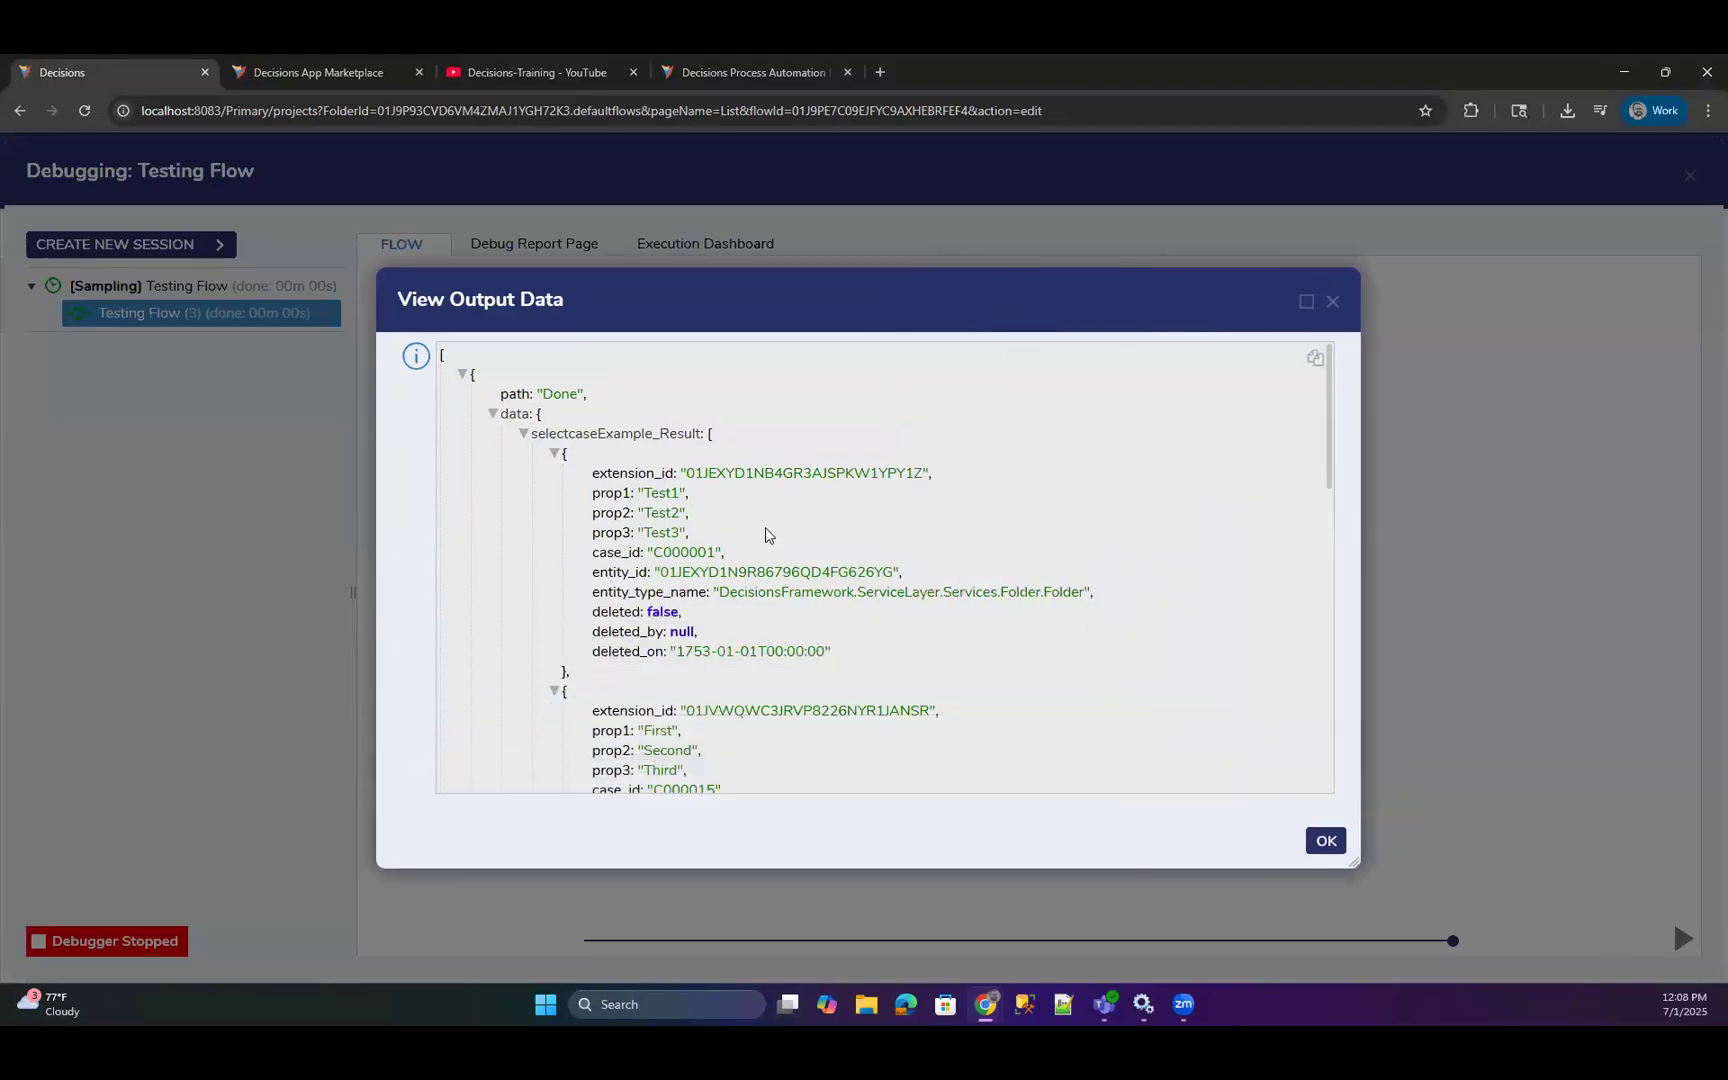
{"action": "scroll", "coordinate": [770, 536], "scroll_direction": "down", "scroll_amount": 10}
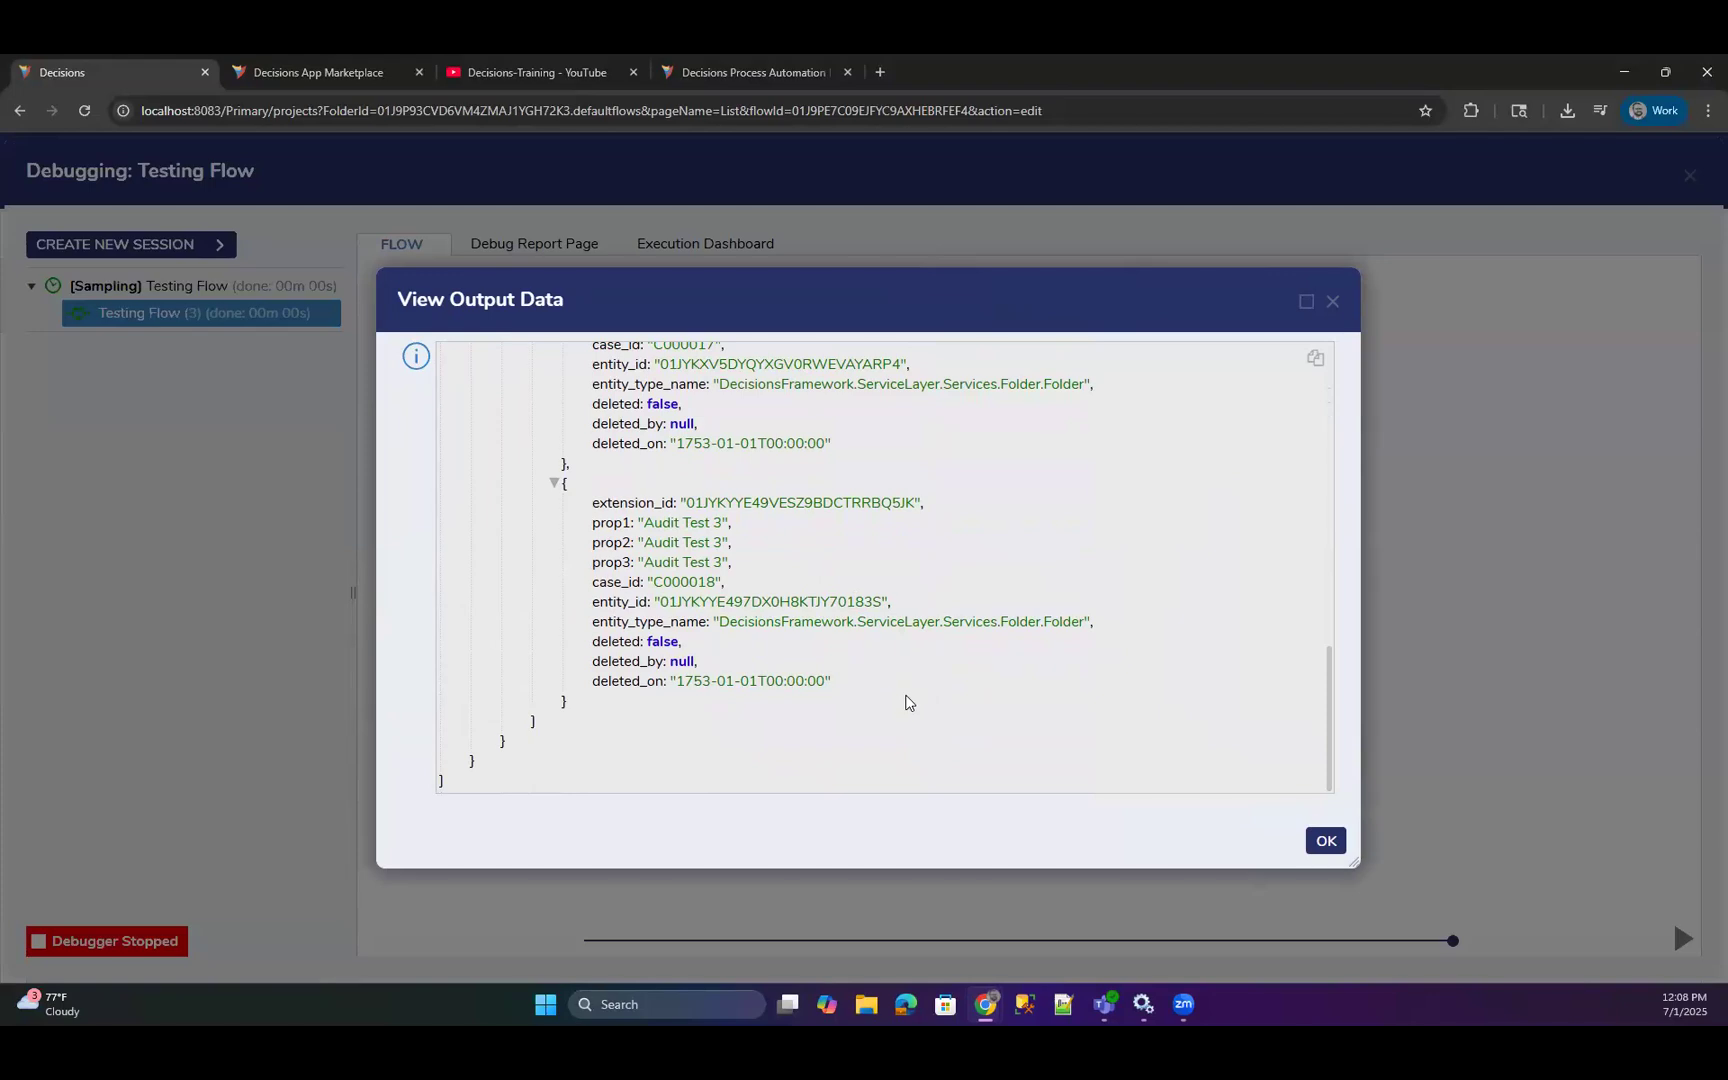
{"action": "scroll", "coordinate": [906, 702], "scroll_direction": "up", "scroll_amount": 4}
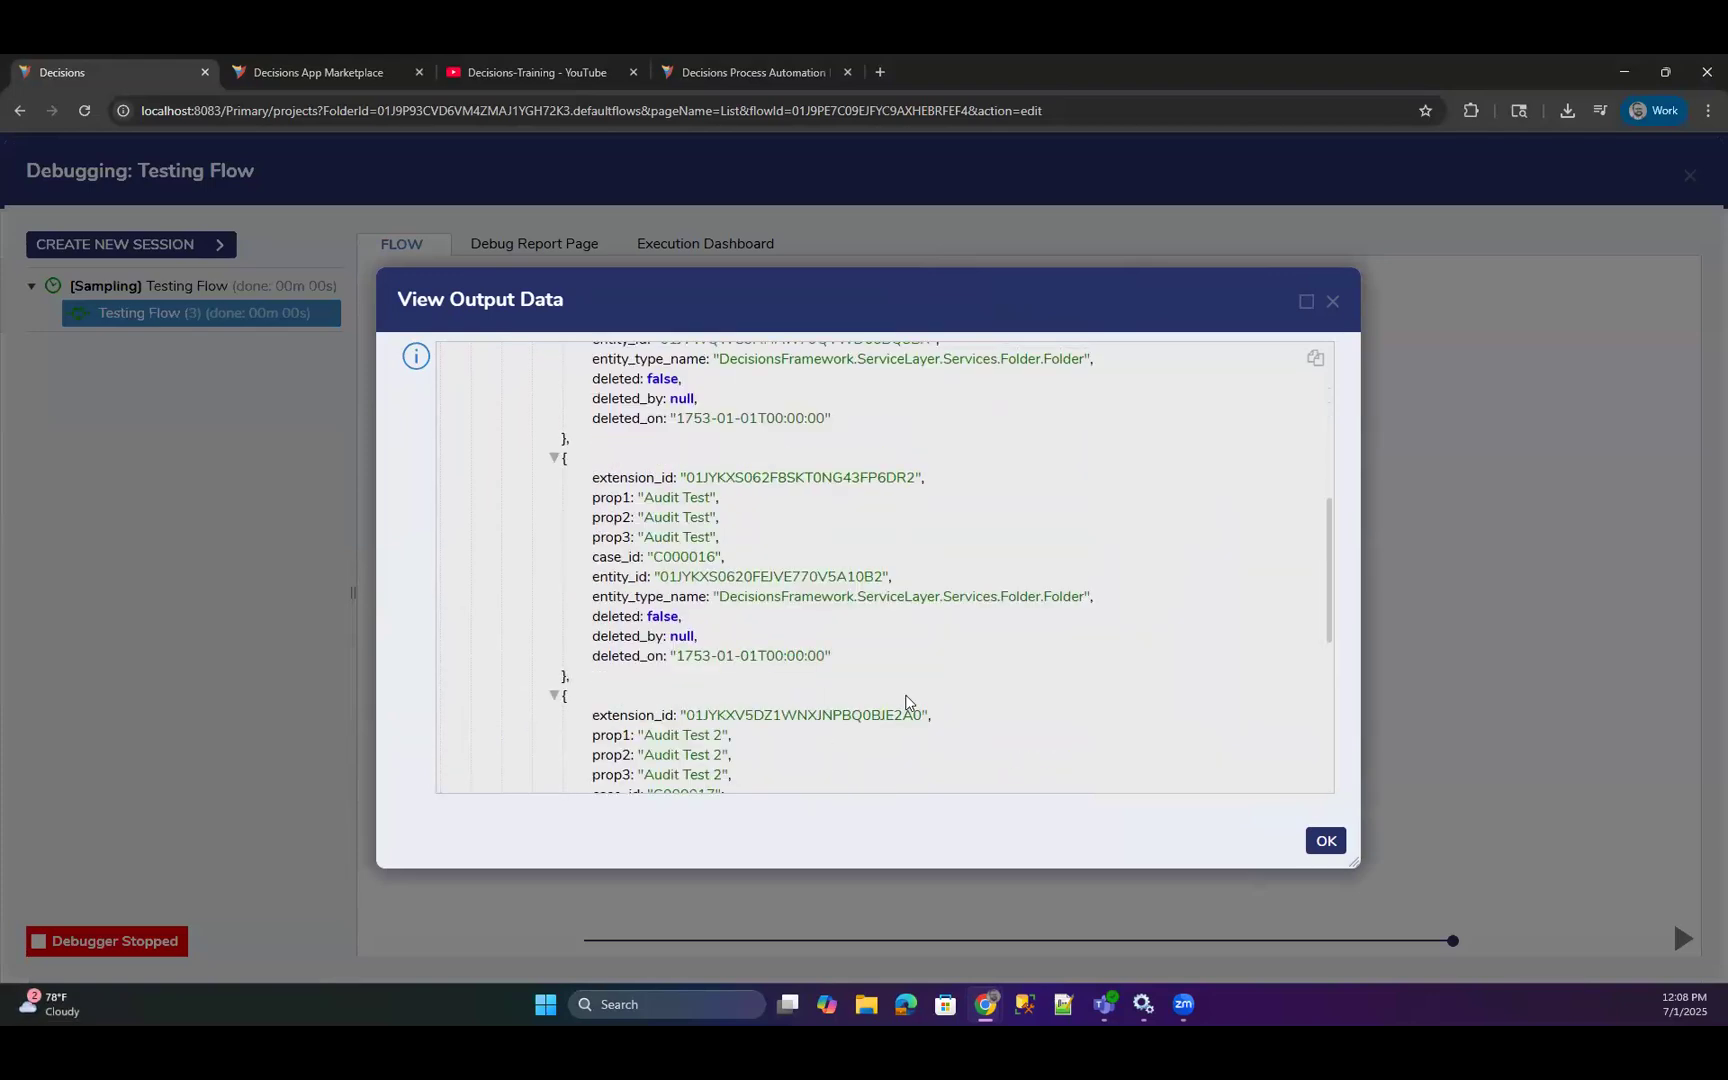
{"action": "scroll", "coordinate": [906, 702], "scroll_direction": "up", "scroll_amount": 3}
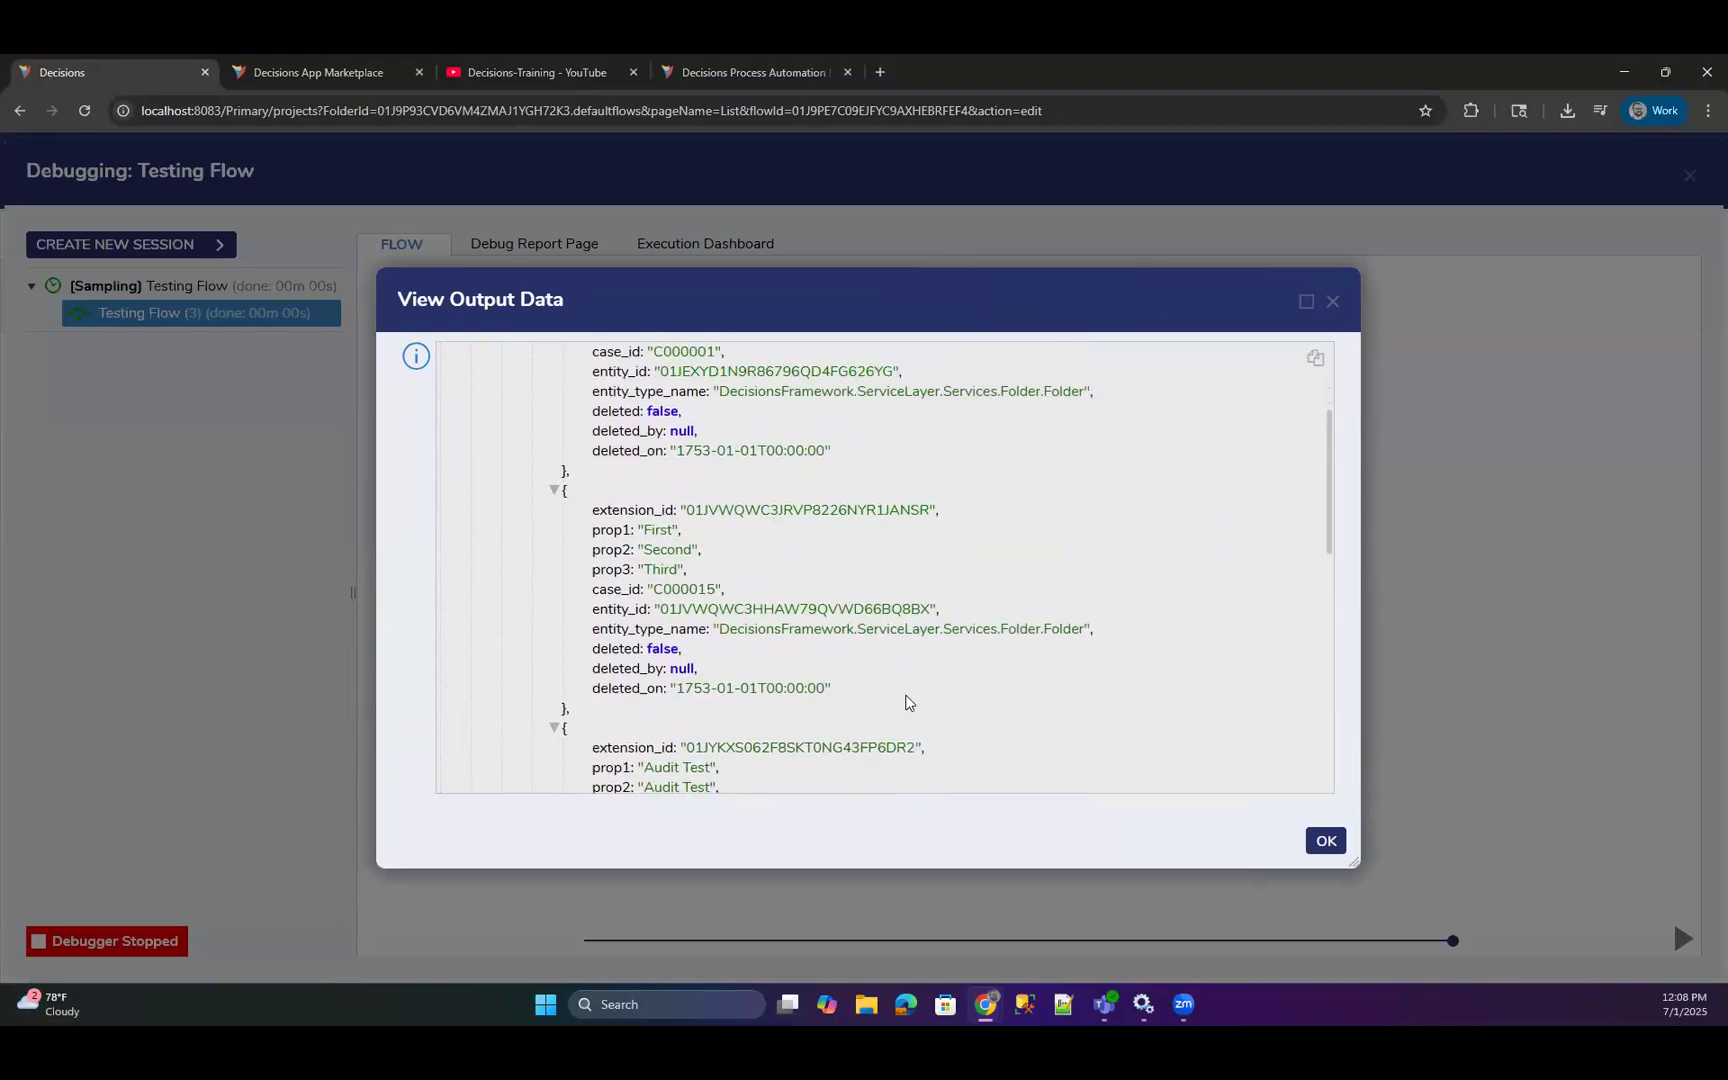
{"action": "scroll", "coordinate": [906, 702], "scroll_direction": "up", "scroll_amount": 3}
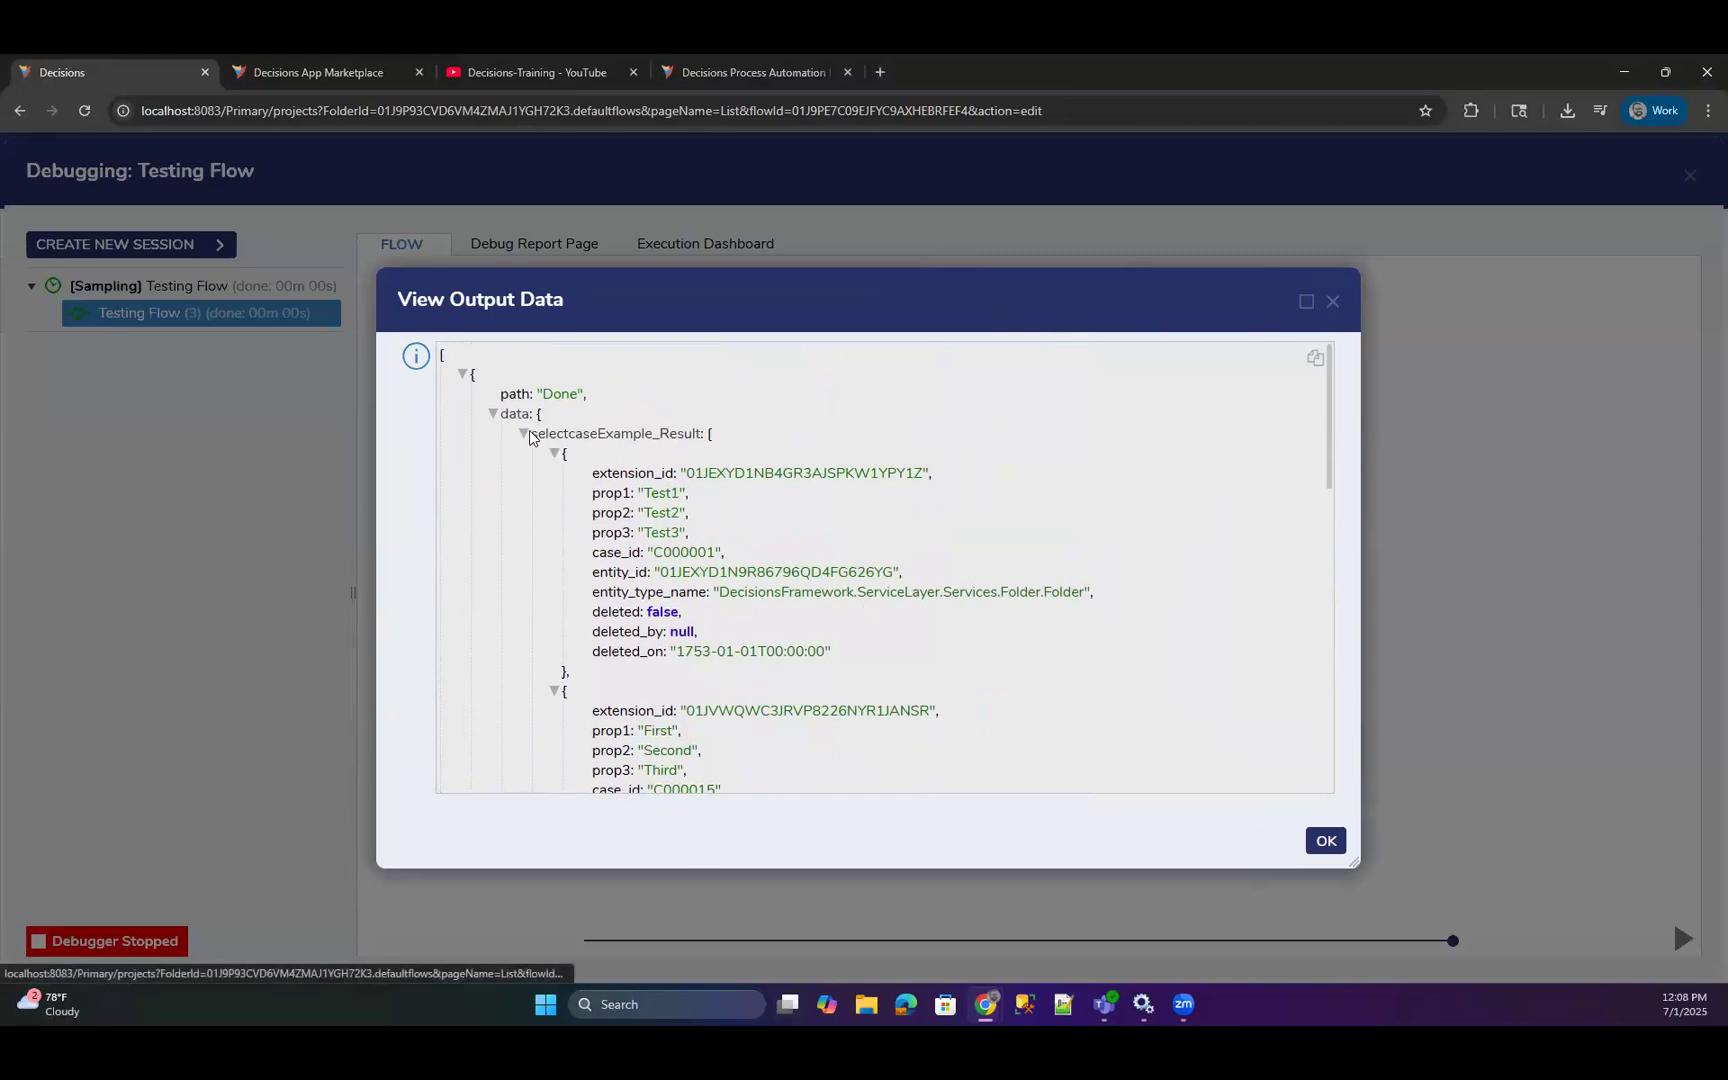
{"action": "left_click", "coordinate": [571, 438]}
{"action": "left_click", "coordinate": [1332, 301]}
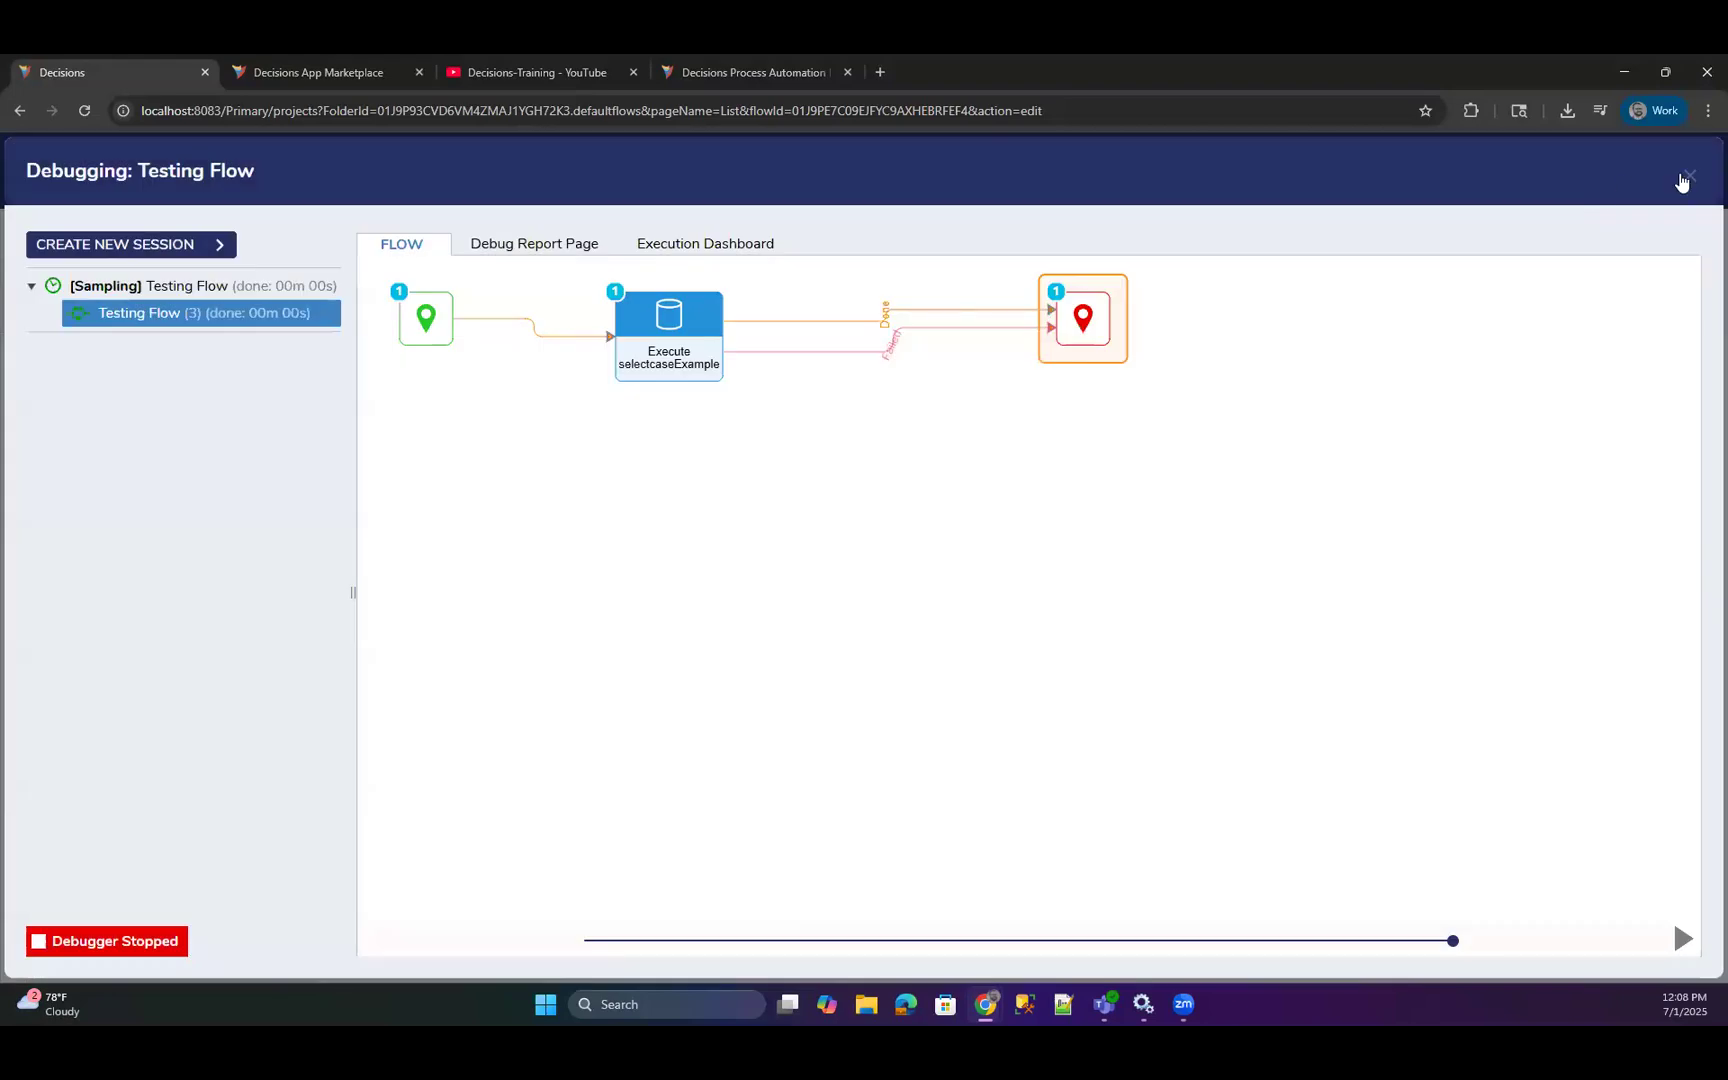
{"action": "left_click", "coordinate": [1689, 180]}
Move the Execute selectcaseExample step closer to the start and widen its properties to review the Done and Failed outputs.
{"action": "left_click_drag", "start_coordinate": [617, 420], "coordinate": [548, 428]}
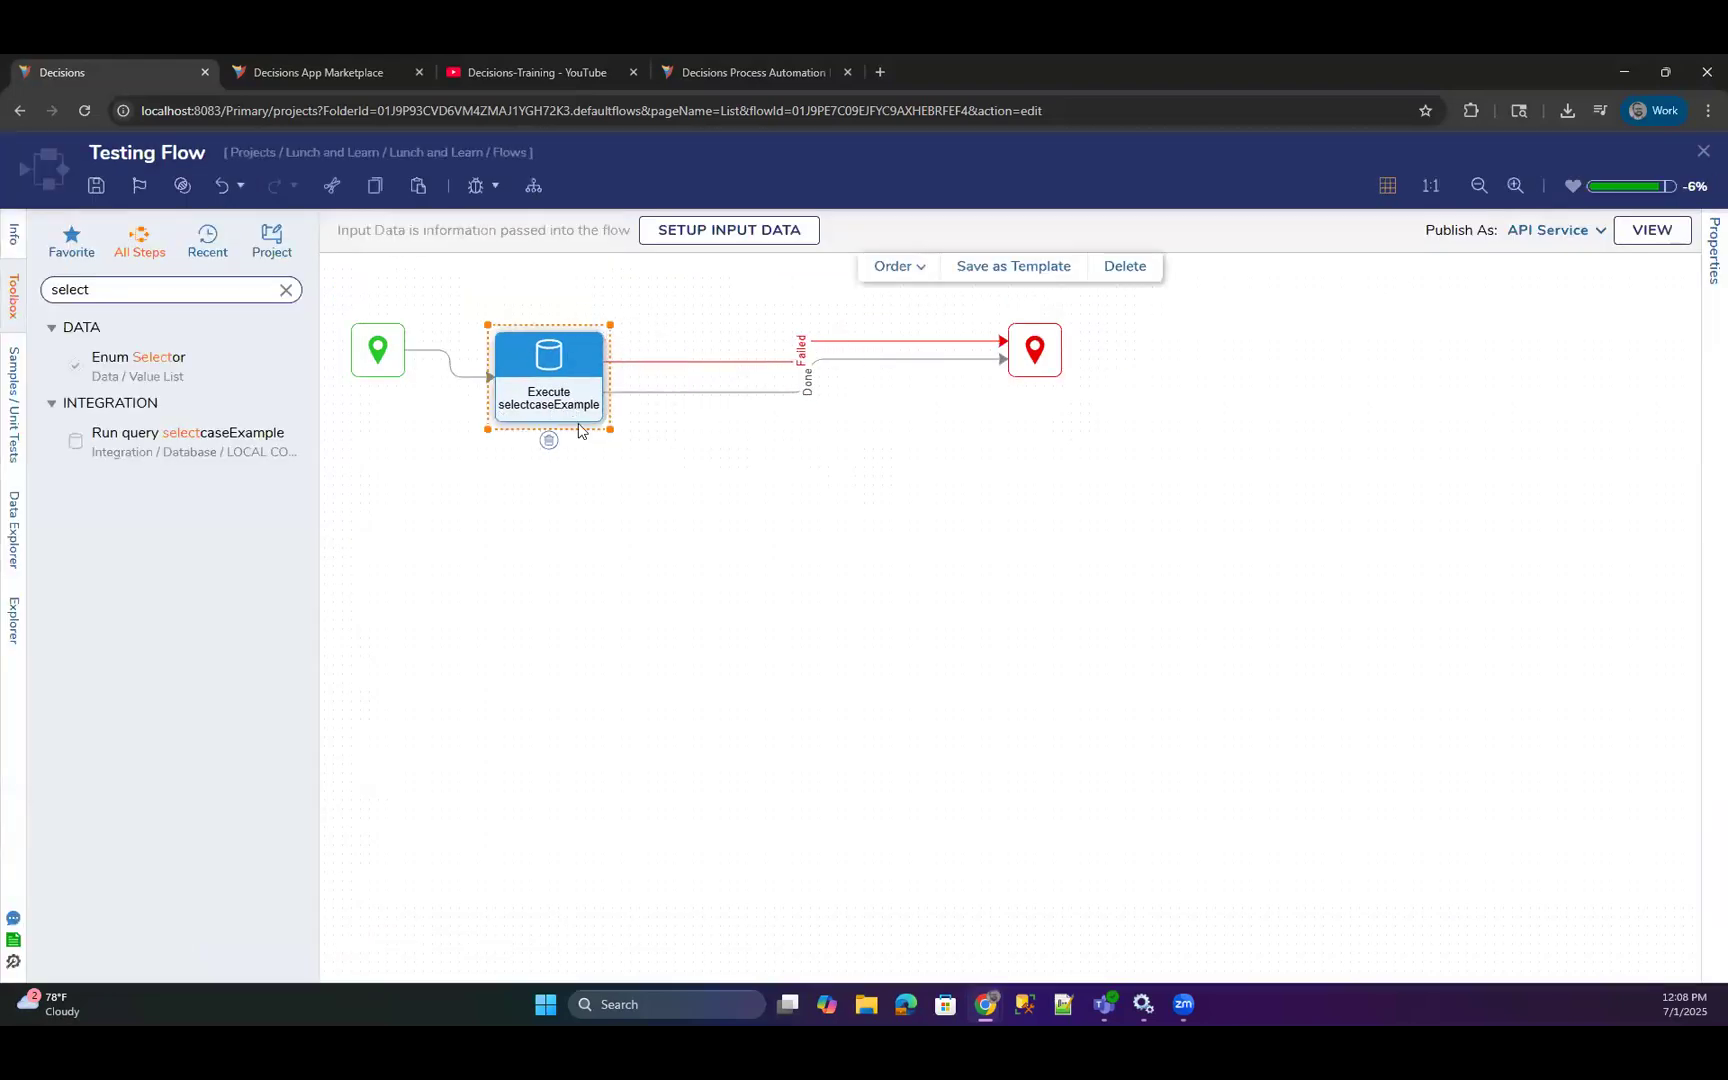
{"action": "scroll", "coordinate": [1512, 763], "scroll_direction": "down", "scroll_amount": 5}
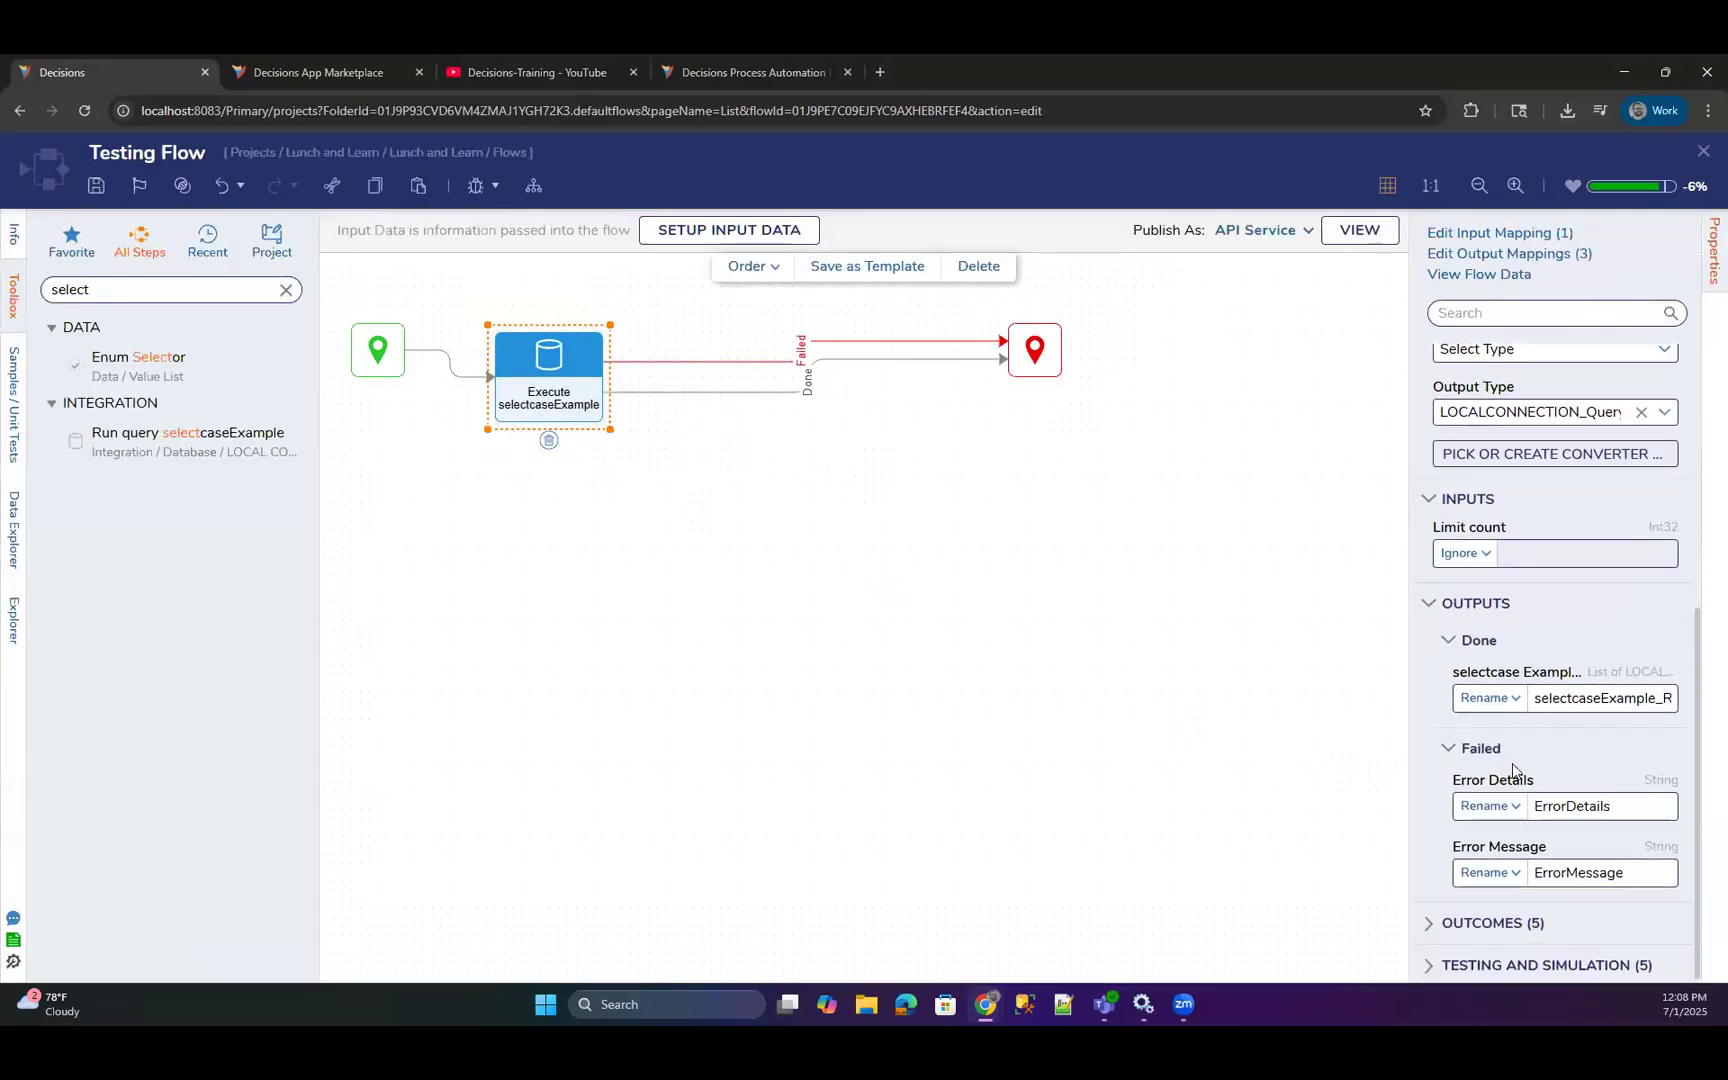
{"action": "left_click_drag", "start_coordinate": [1408, 675], "coordinate": [1231, 679]}
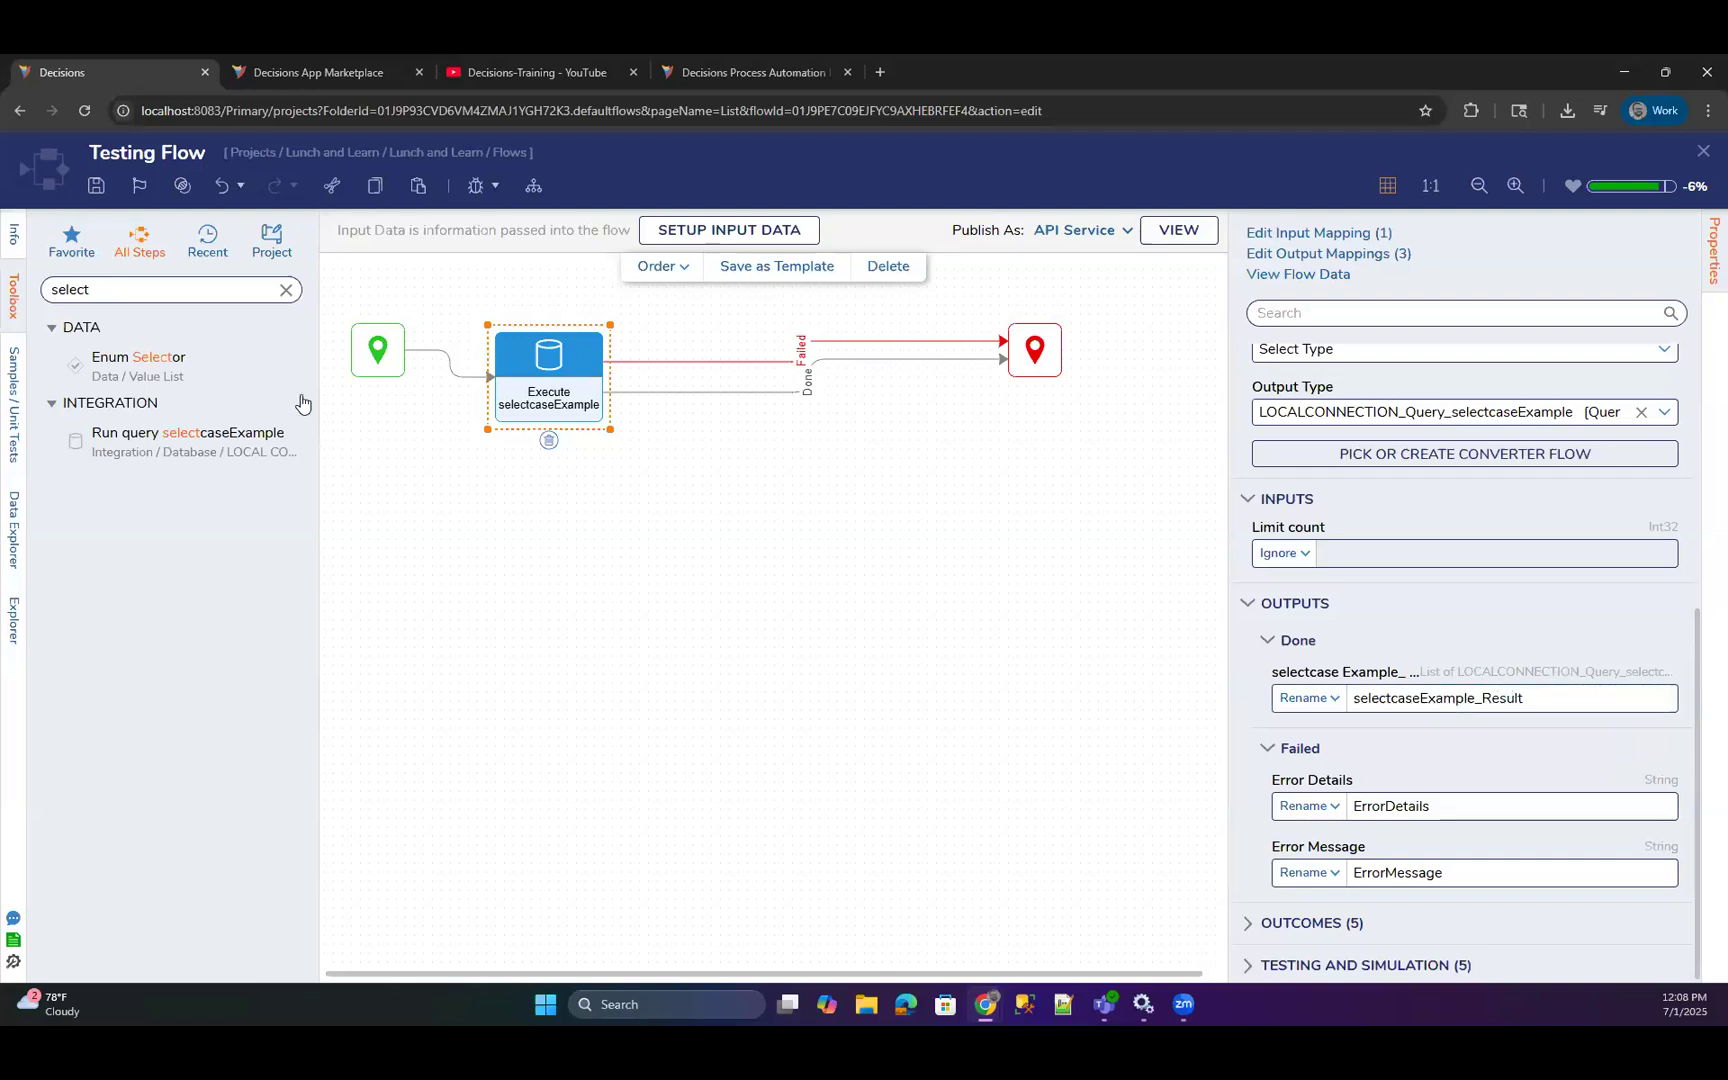
Add an Equals (Number) step on the query's Done path and set its Value1 to the constant 1.
{"action": "left_click", "coordinate": [285, 291]}
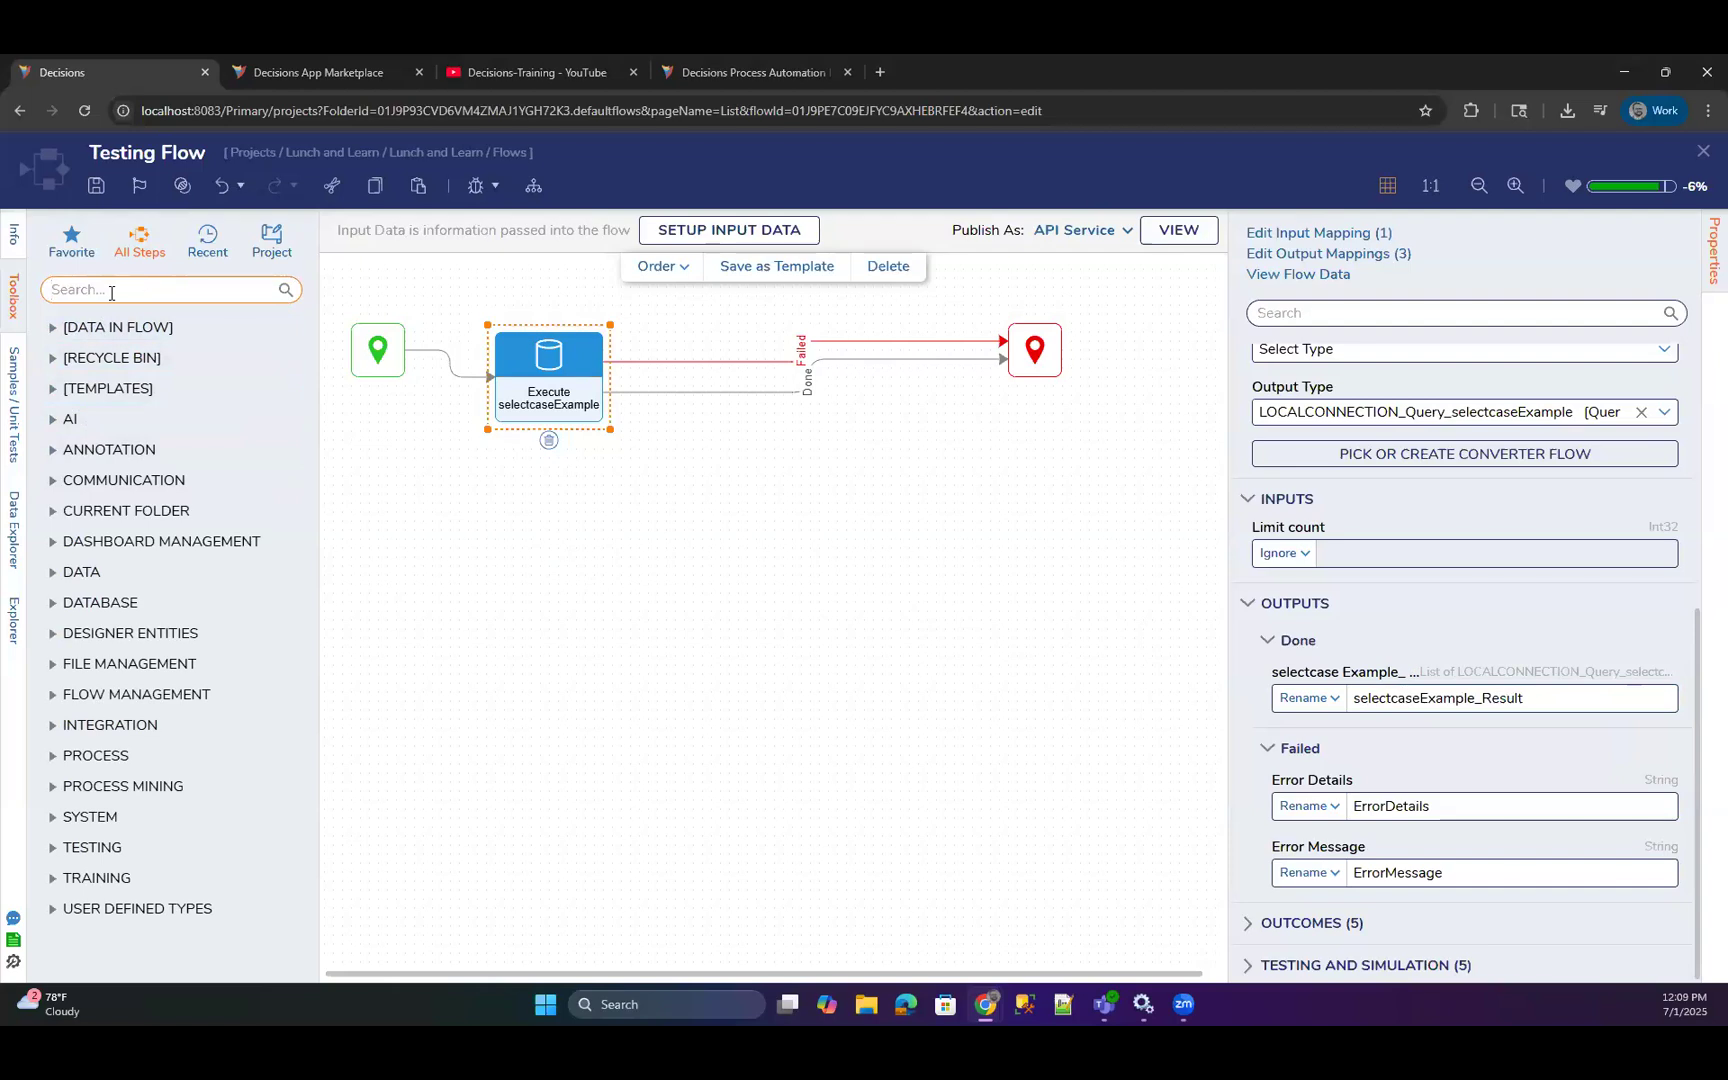
{"action": "type", "text": "equals"}
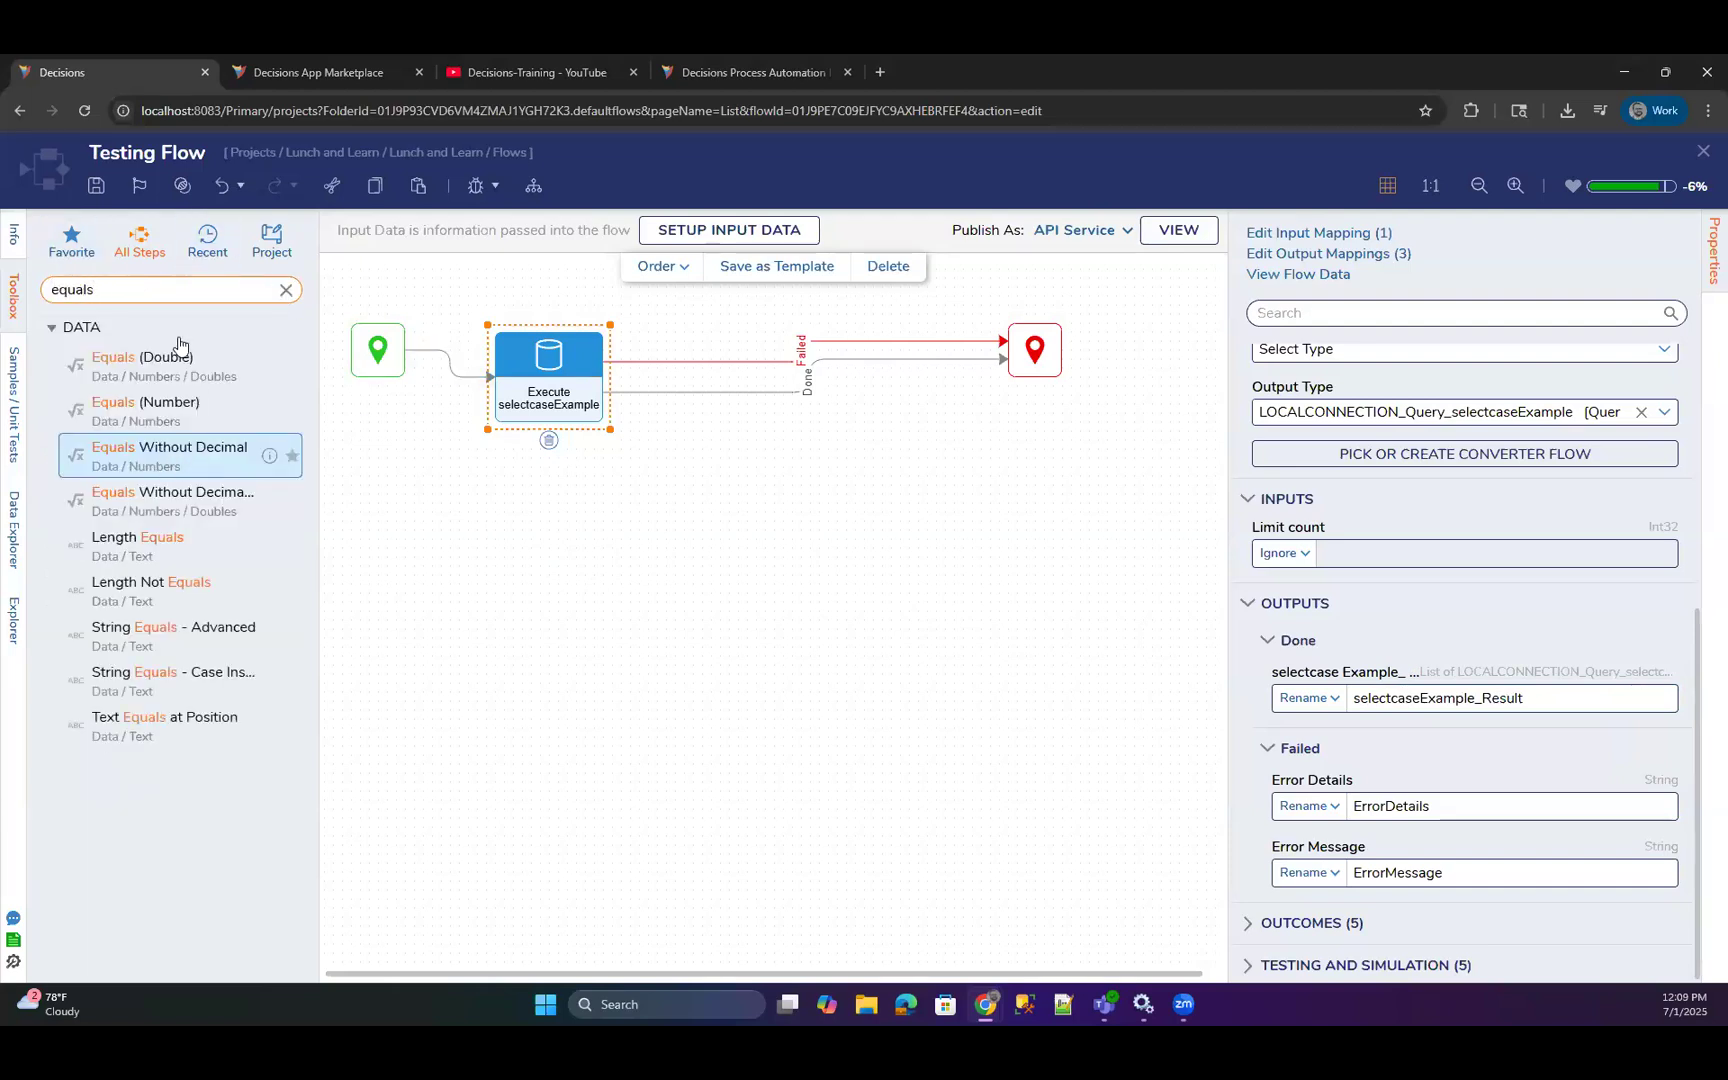
{"action": "left_click_drag", "start_coordinate": [185, 410], "coordinate": [772, 454]}
{"action": "left_click", "coordinate": [1322, 483]}
{"action": "left_click", "coordinate": [1285, 517]}
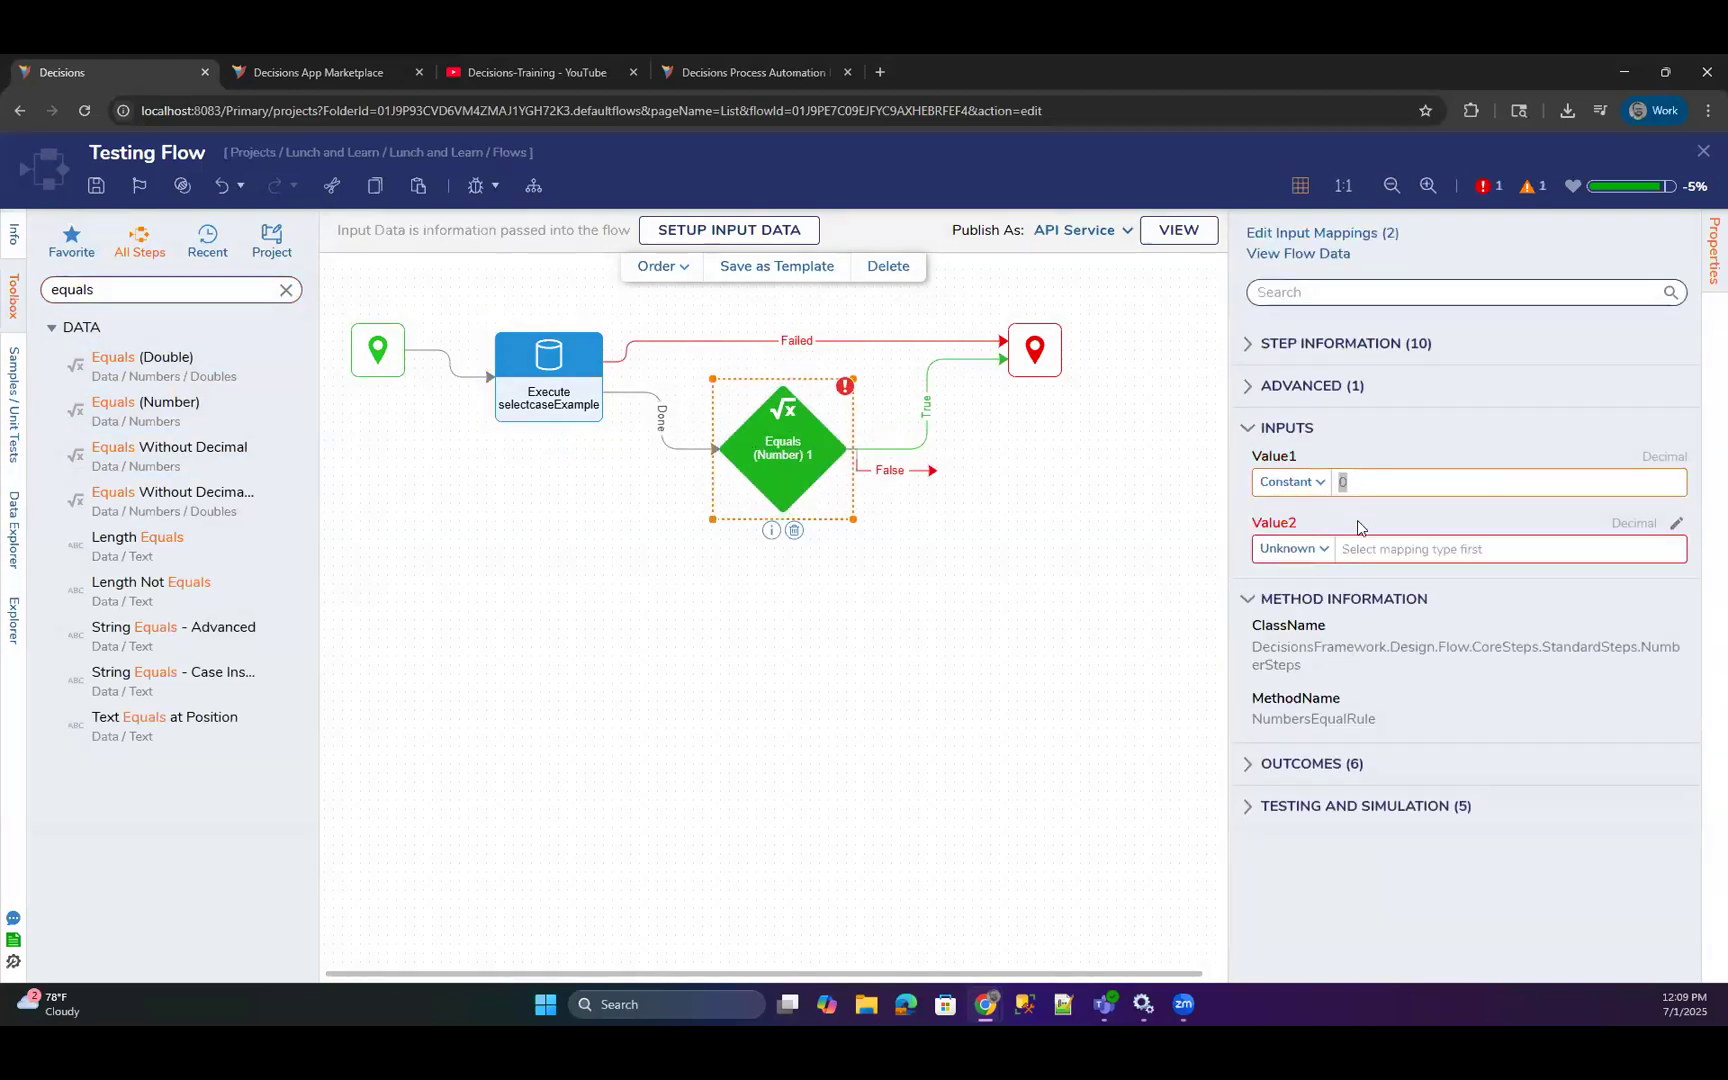
{"action": "type", "text": "1"}
Map Value2 of the Equals (Number) step from flow data to selectcaseExample_Result.Count.
{"action": "left_click", "coordinate": [1300, 548]}
{"action": "left_click", "coordinate": [1260, 620]}
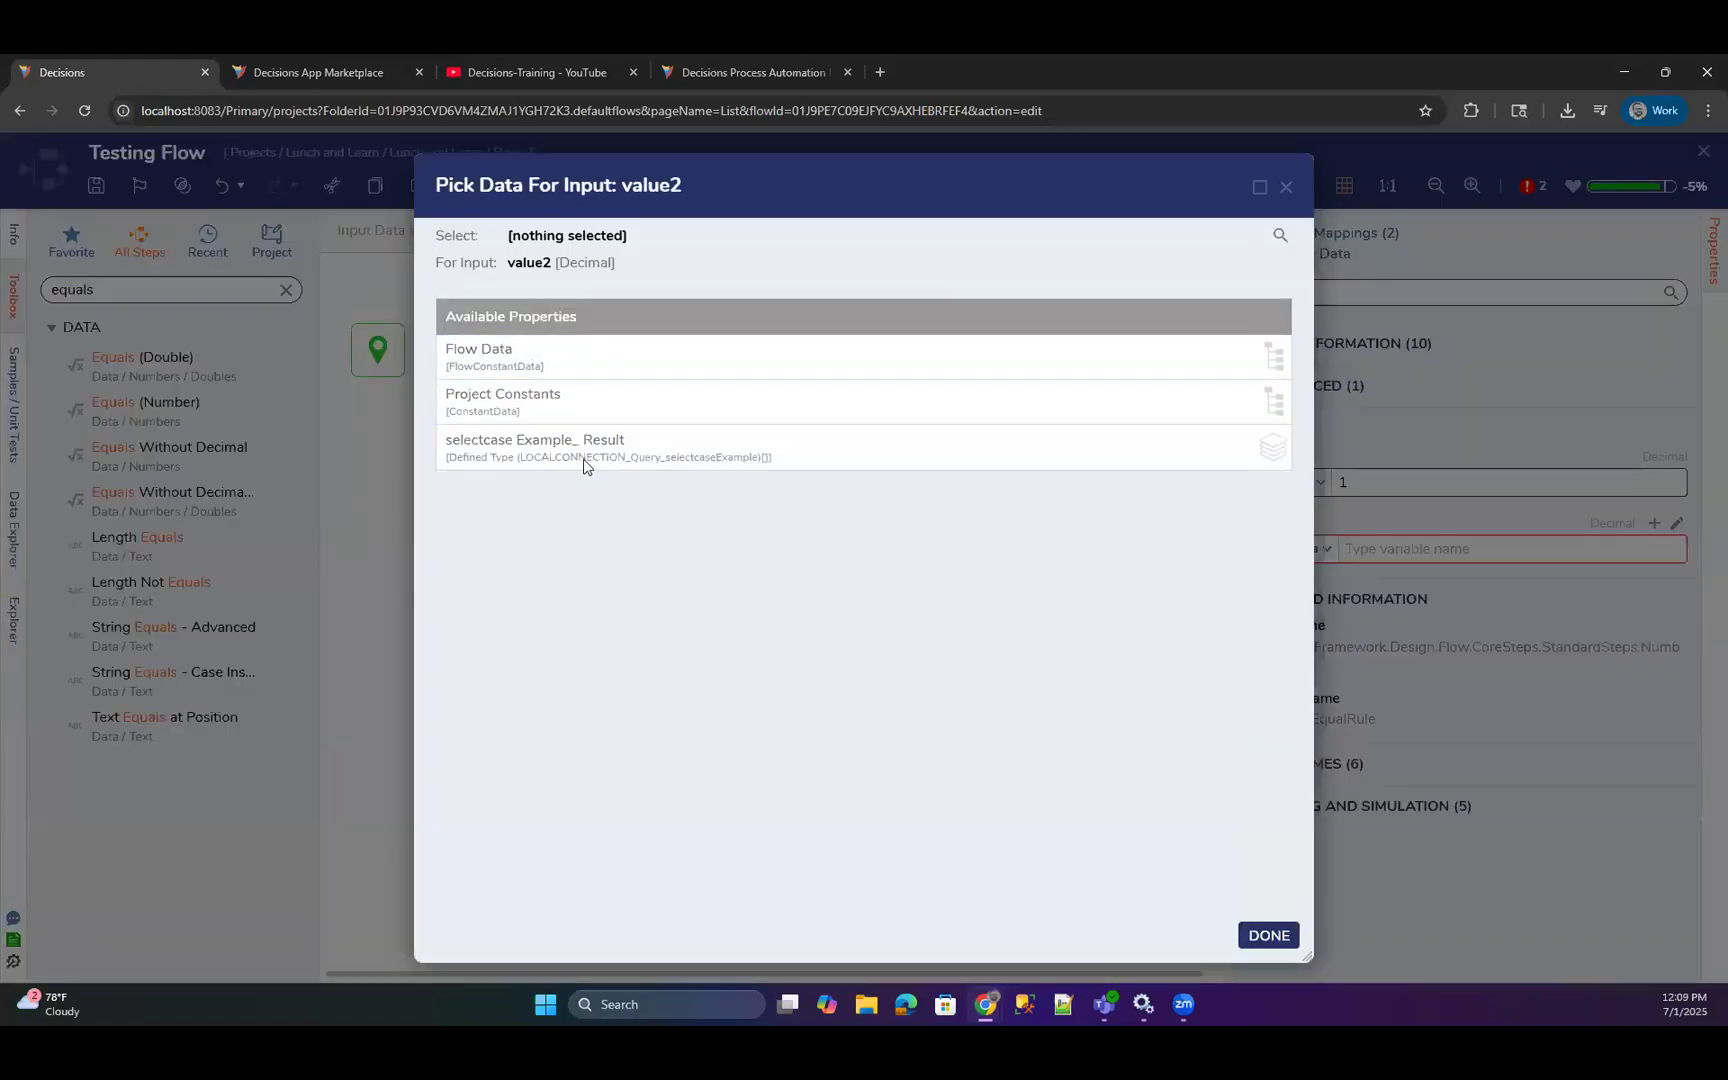
{"action": "left_click", "coordinate": [569, 463]}
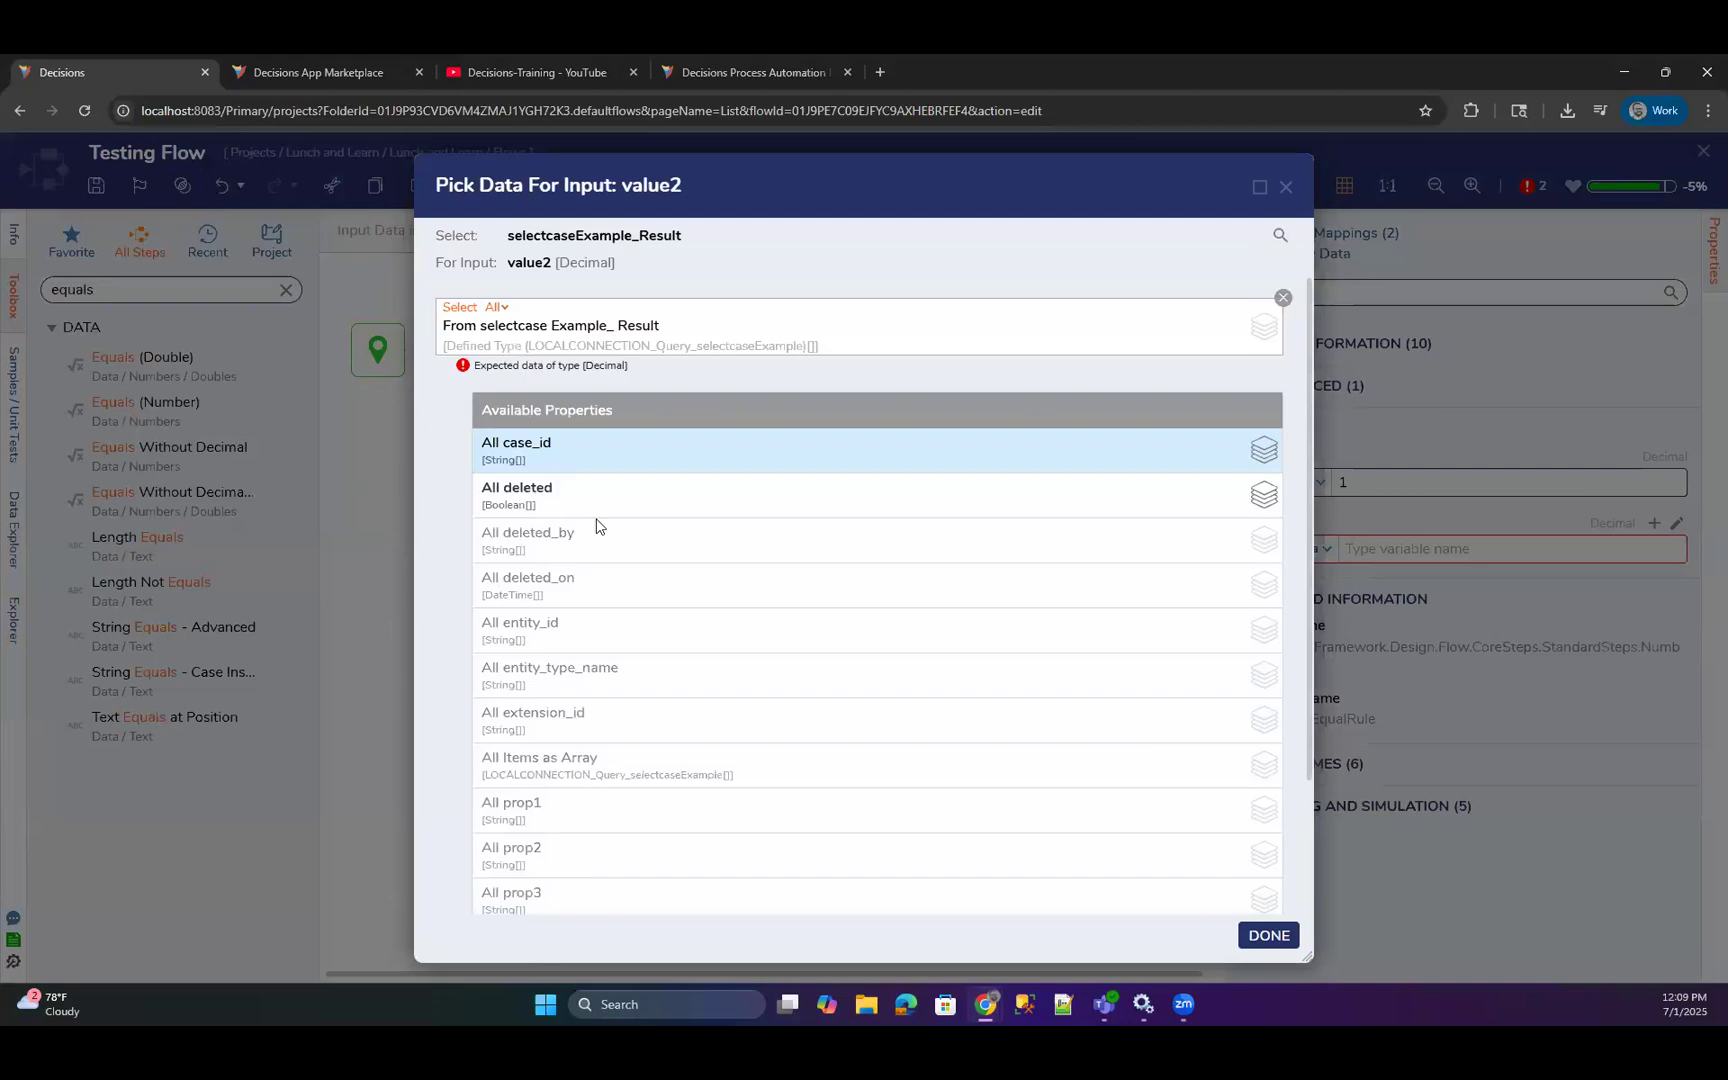
{"action": "scroll", "coordinate": [625, 757], "scroll_direction": "down", "scroll_amount": 3}
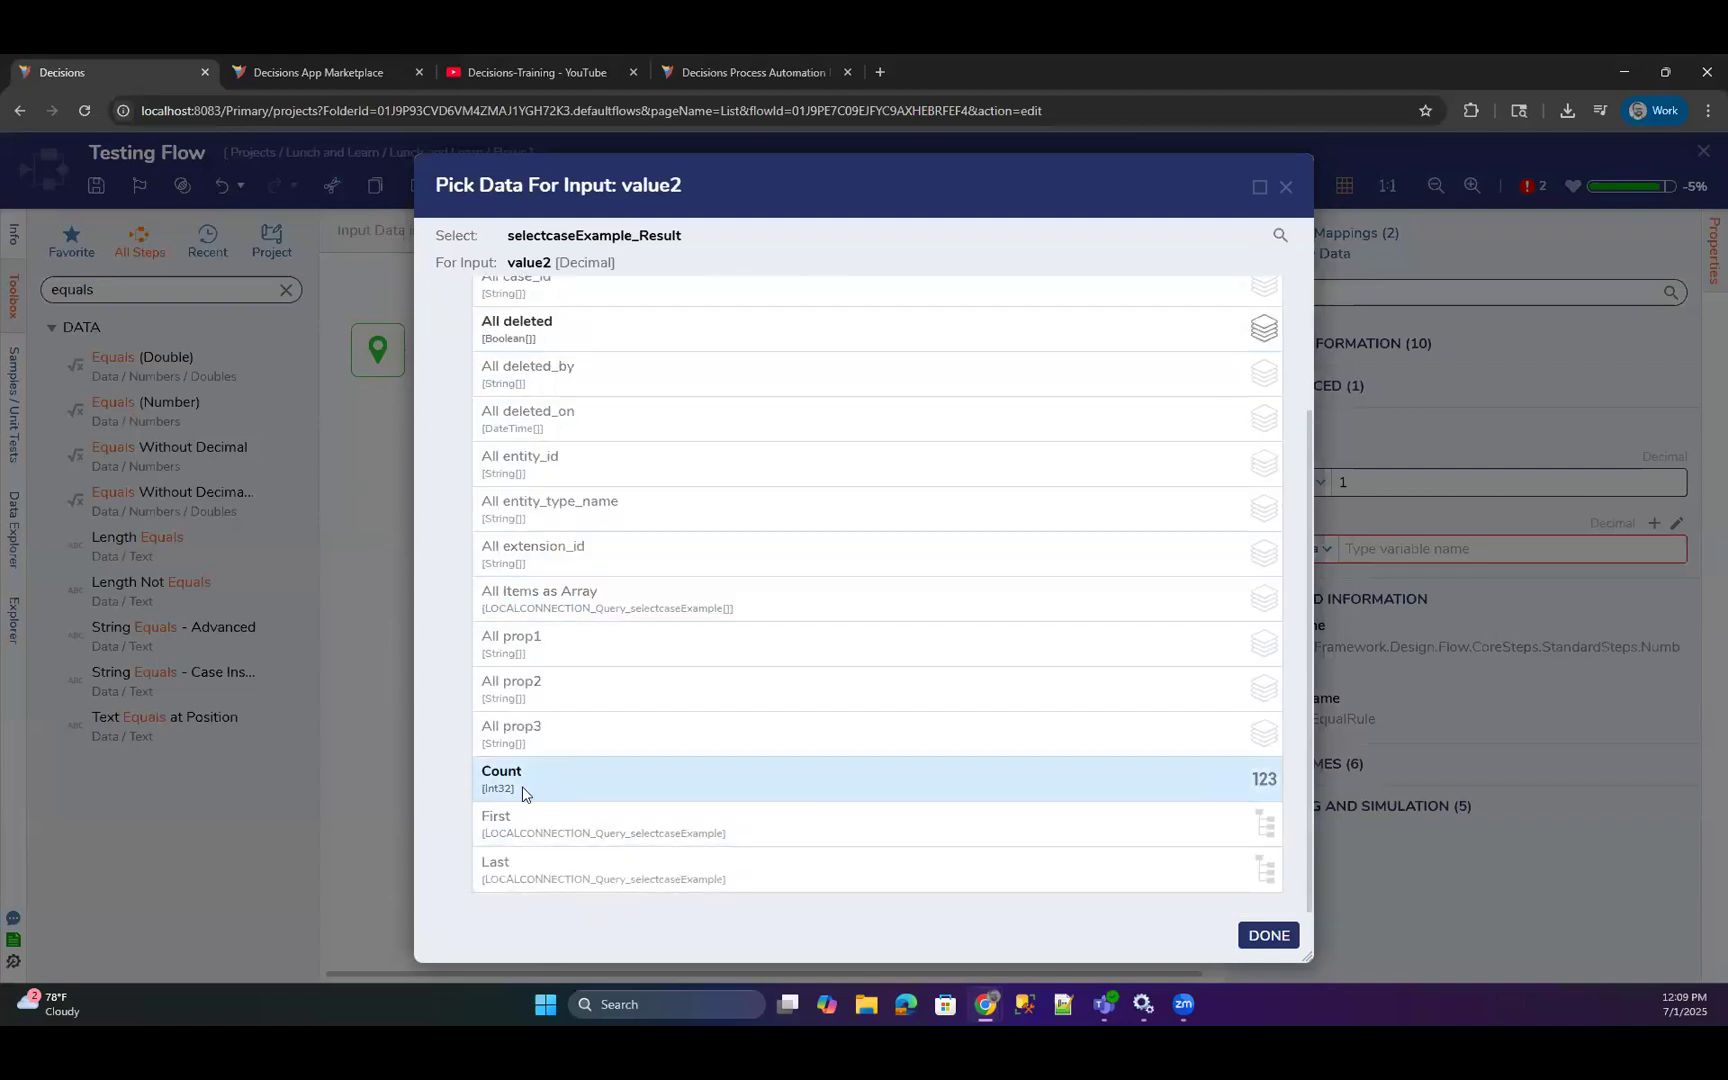
{"action": "scroll", "coordinate": [524, 786], "scroll_direction": "up", "scroll_amount": 2}
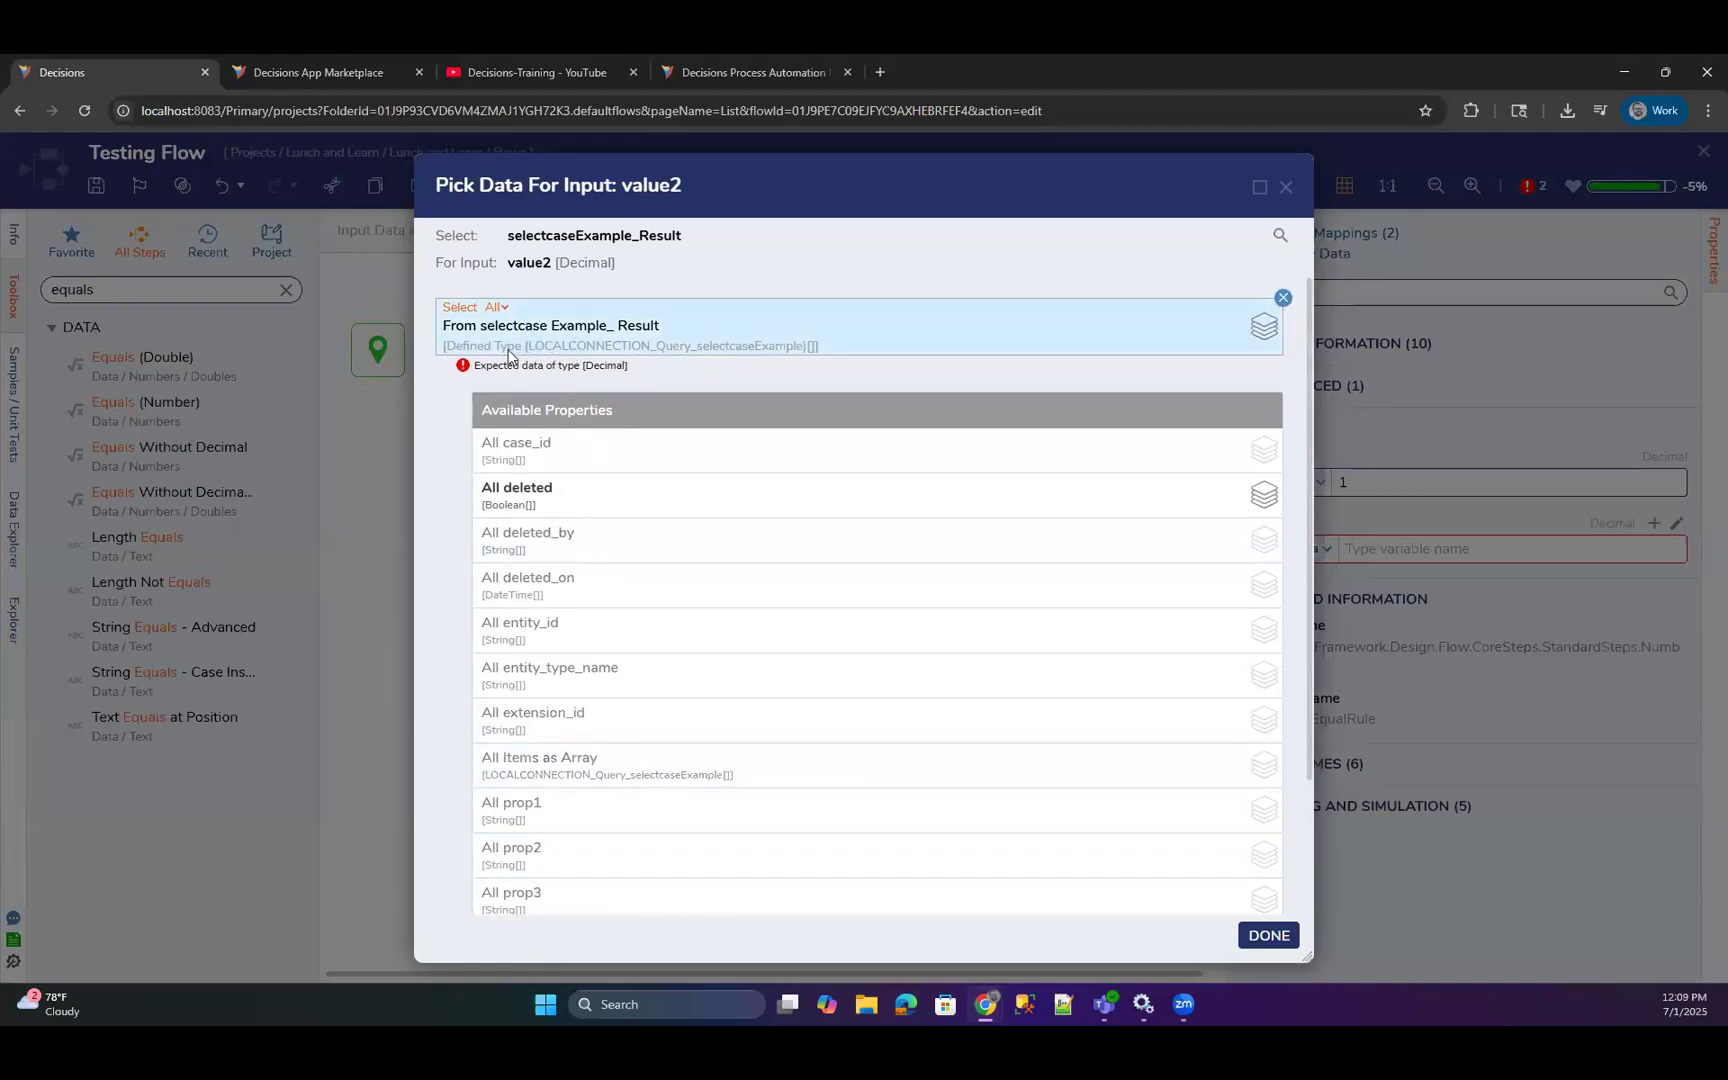
{"action": "scroll", "coordinate": [683, 378], "scroll_direction": "down", "scroll_amount": 1}
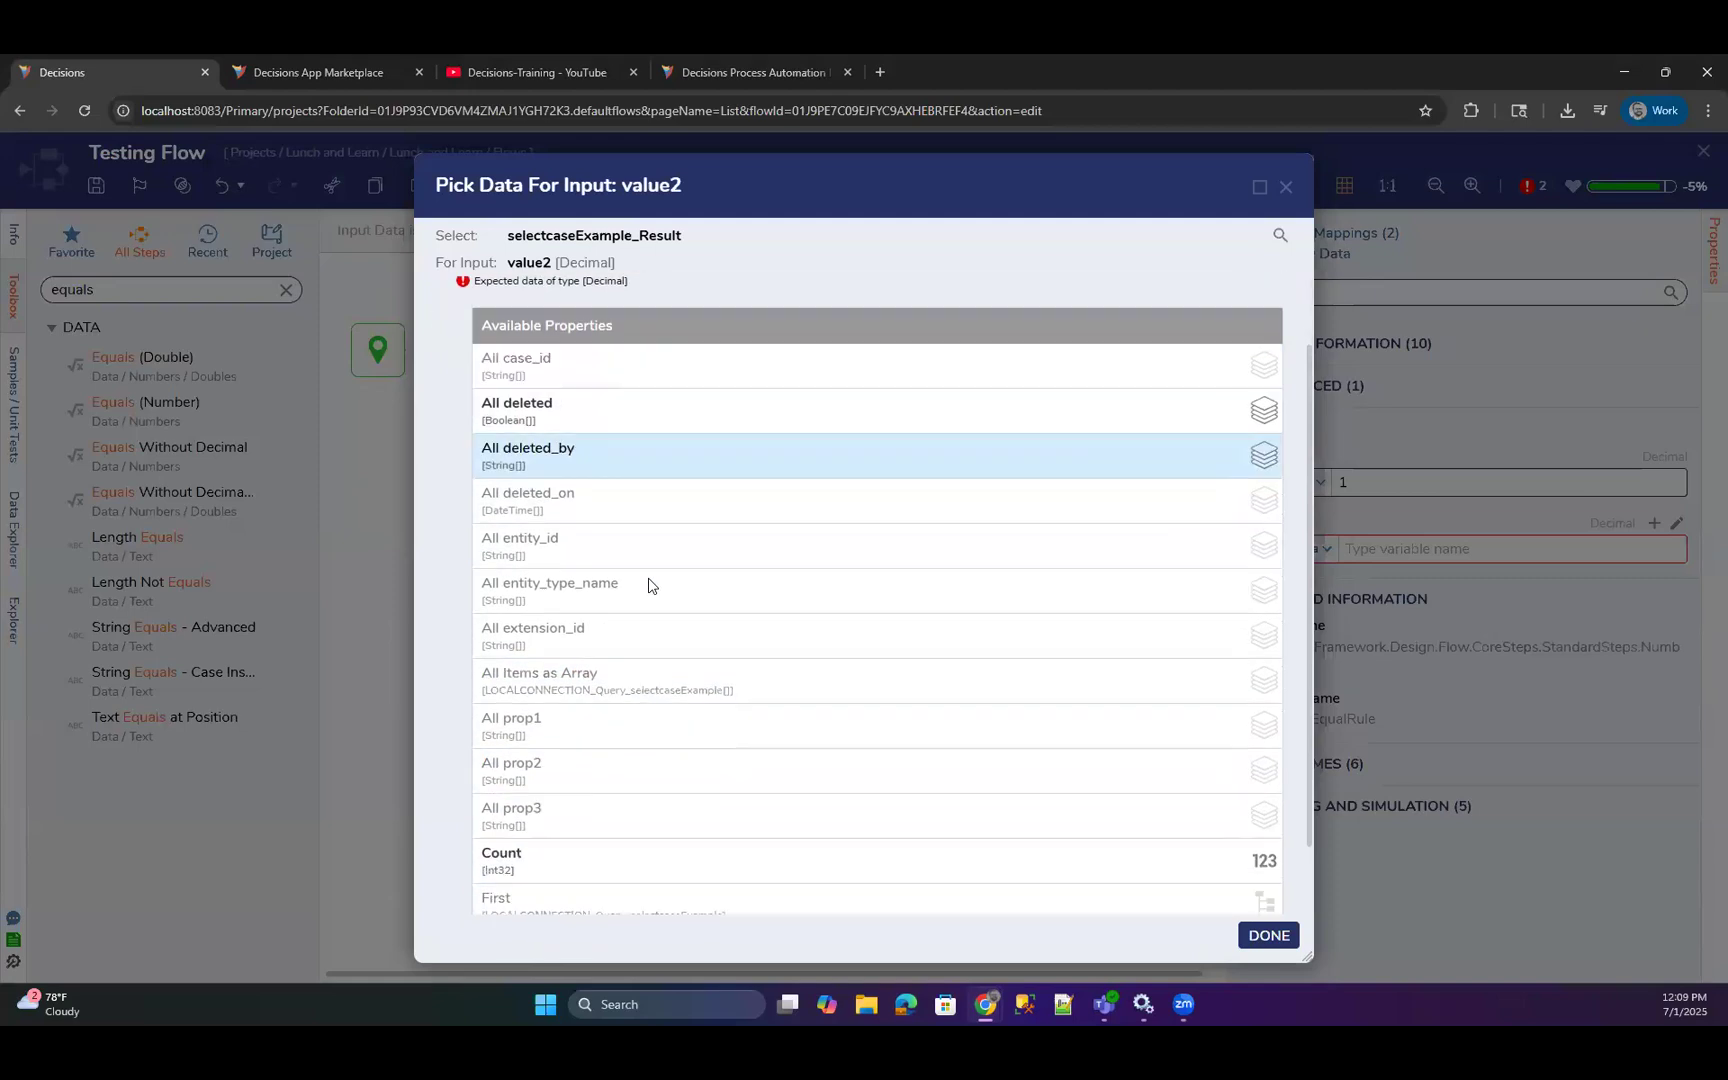
{"action": "scroll", "coordinate": [648, 585], "scroll_direction": "down", "scroll_amount": 1}
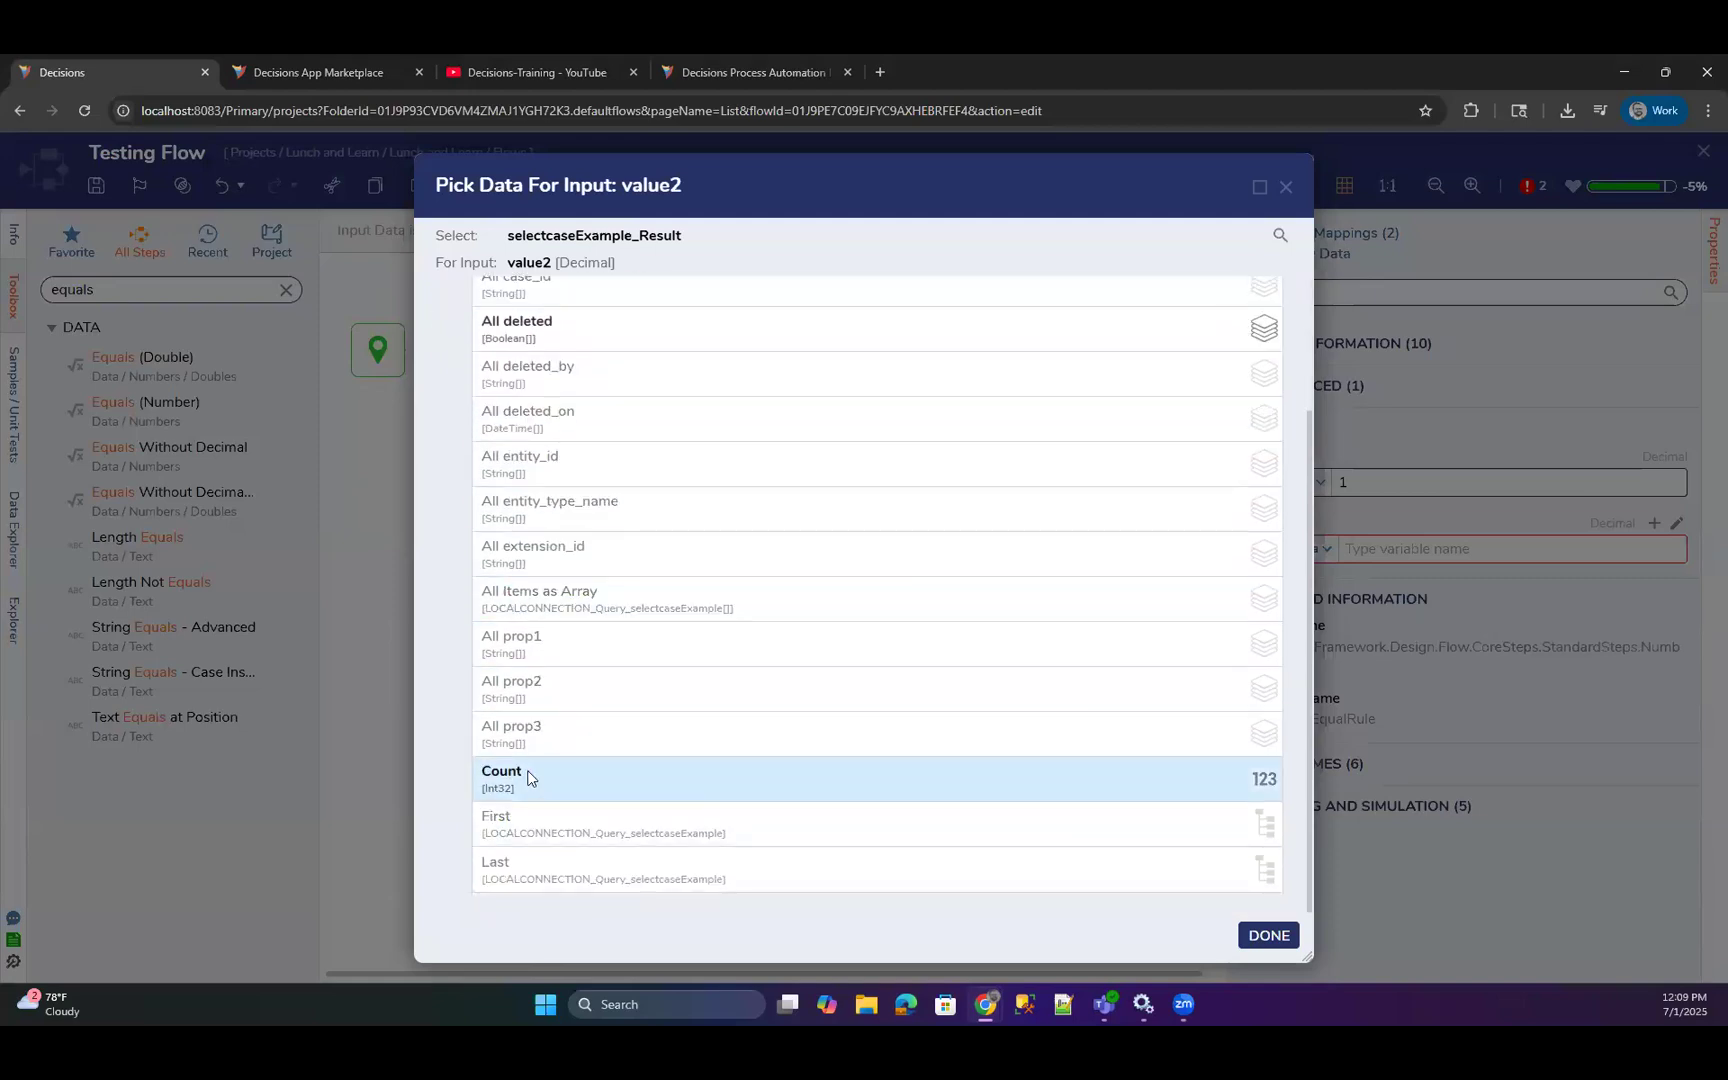
{"action": "left_click", "coordinate": [539, 778]}
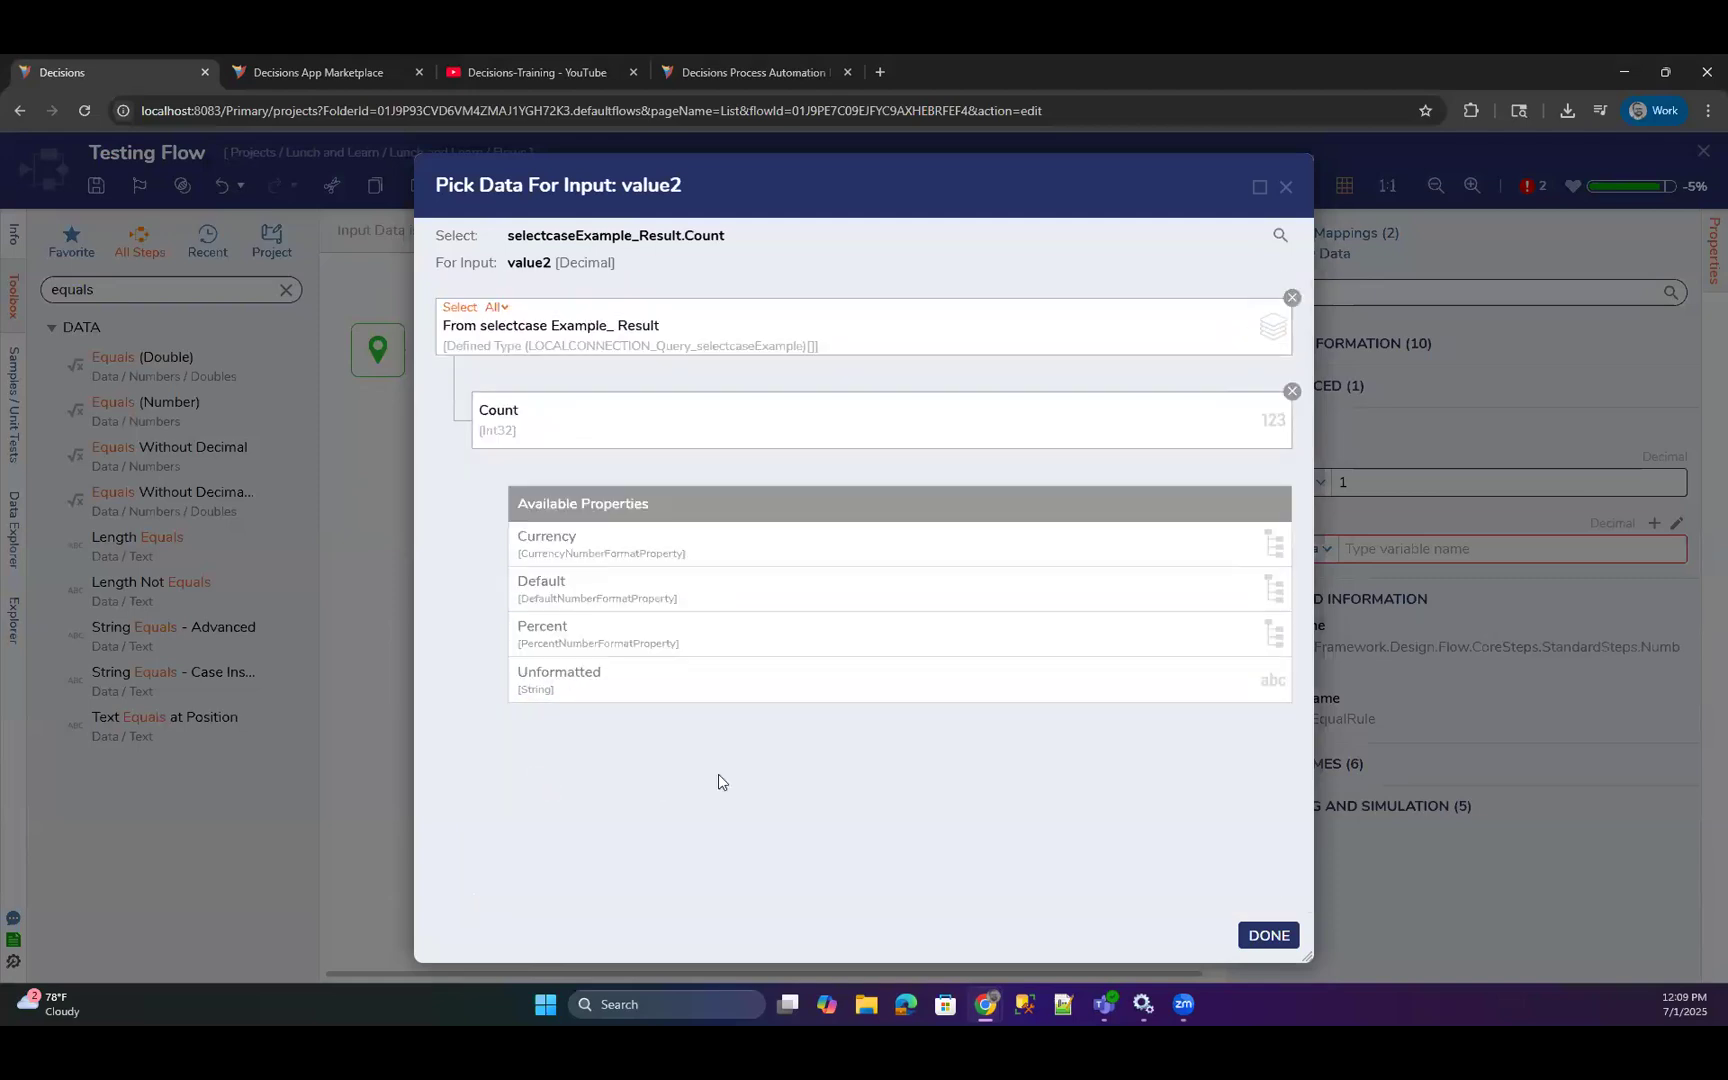
{"action": "left_click", "coordinate": [1248, 936]}
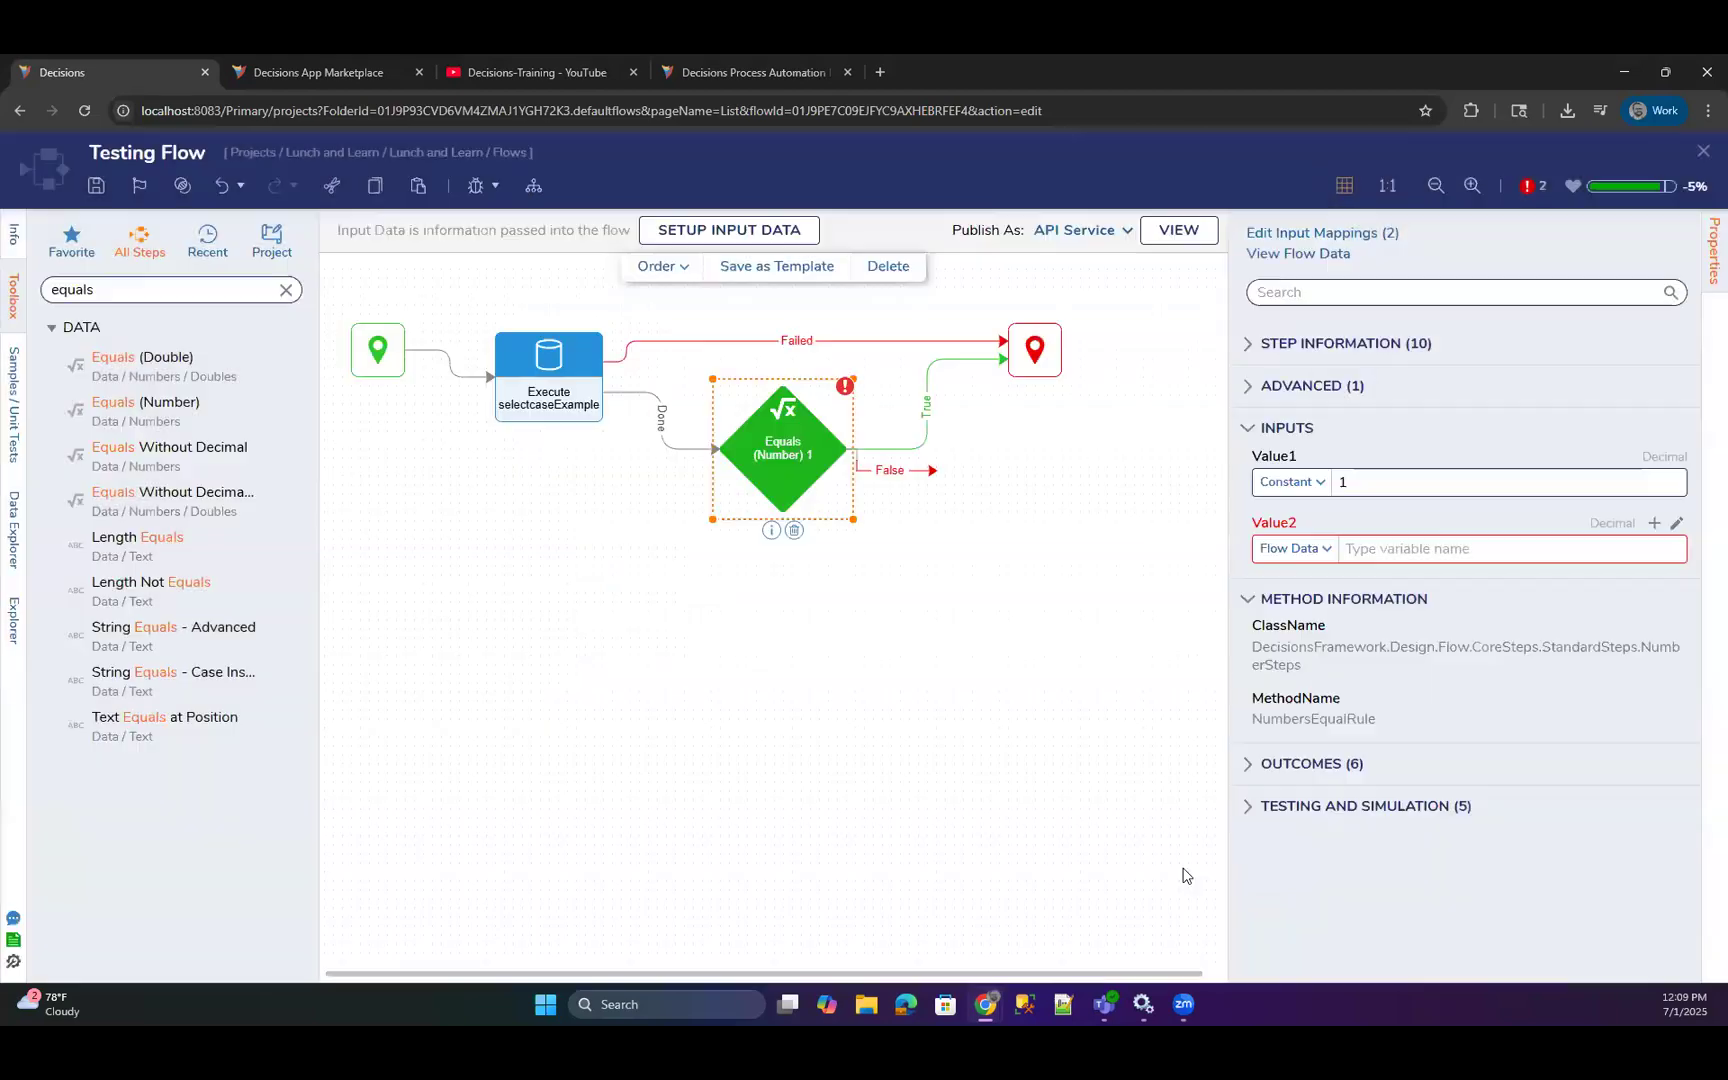
Rearrange the query, Equals (Number) and end steps on the canvas to space out the flow.
{"action": "left_click_drag", "start_coordinate": [782, 482], "coordinate": [748, 500]}
{"action": "left_click_drag", "start_coordinate": [560, 375], "coordinate": [527, 349]}
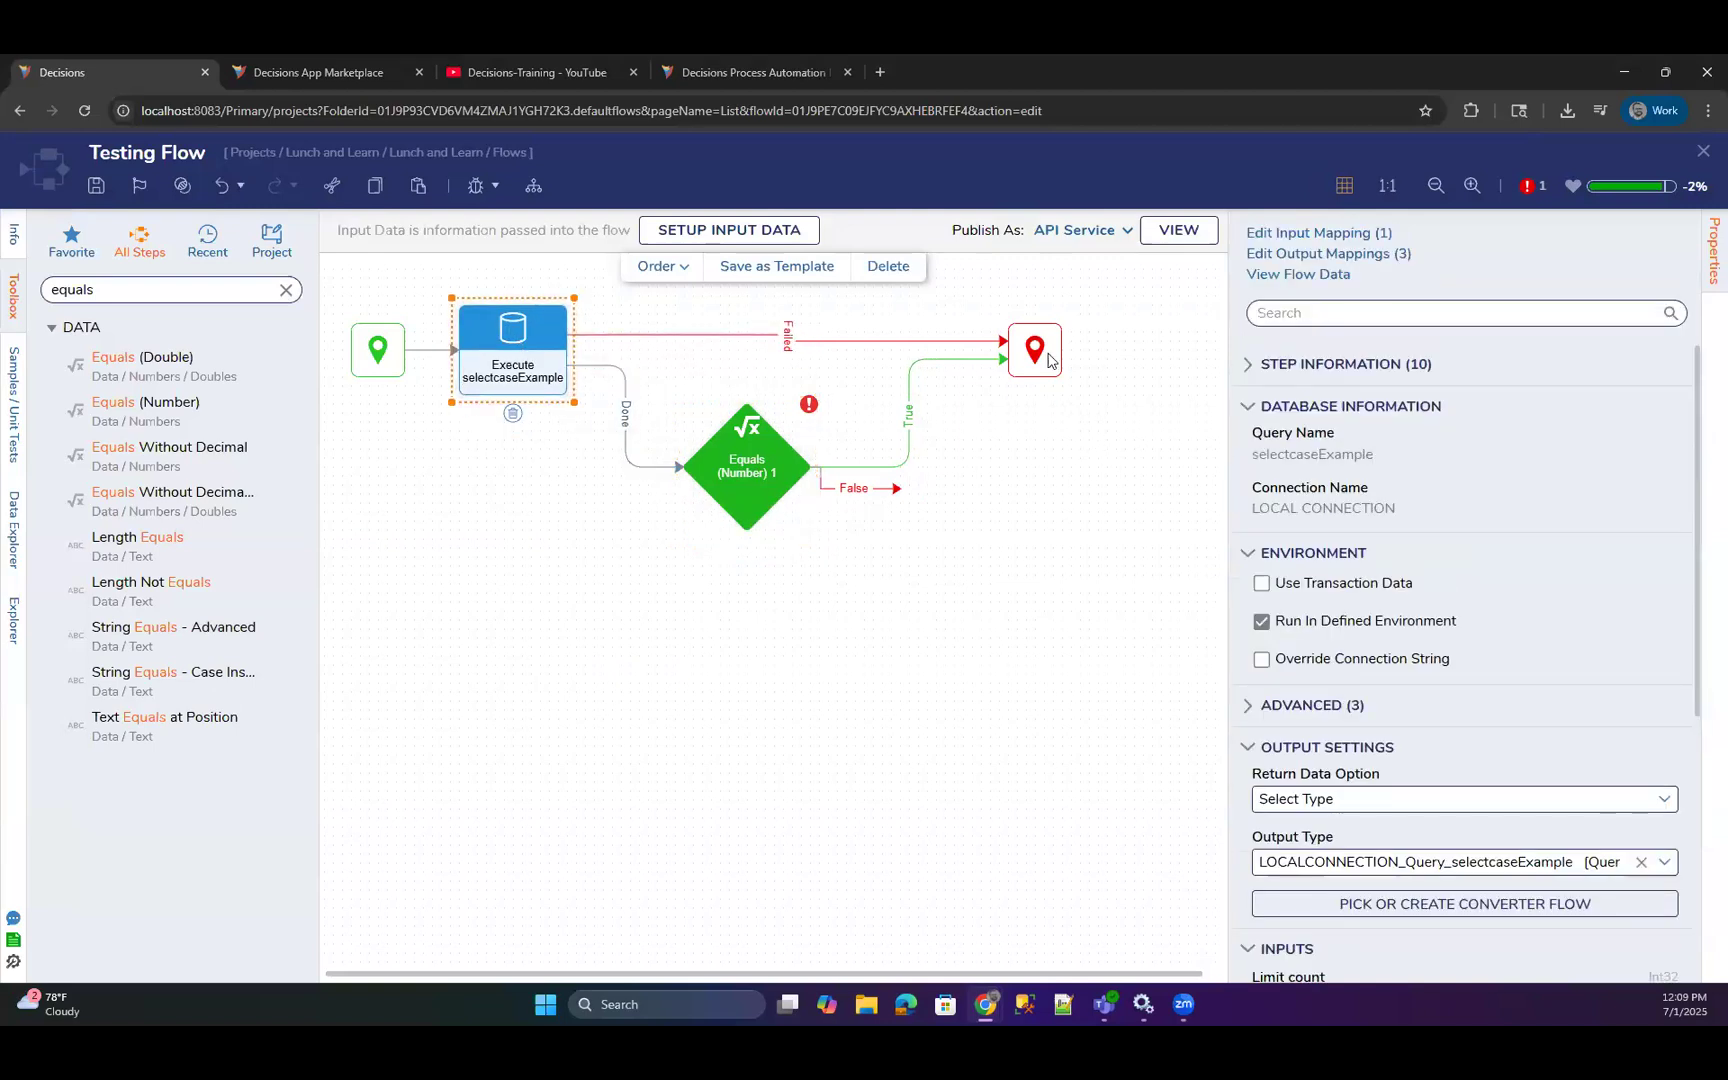
{"action": "left_click_drag", "start_coordinate": [1050, 358], "coordinate": [1068, 350]}
{"action": "left_click_drag", "start_coordinate": [787, 491], "coordinate": [807, 490]}
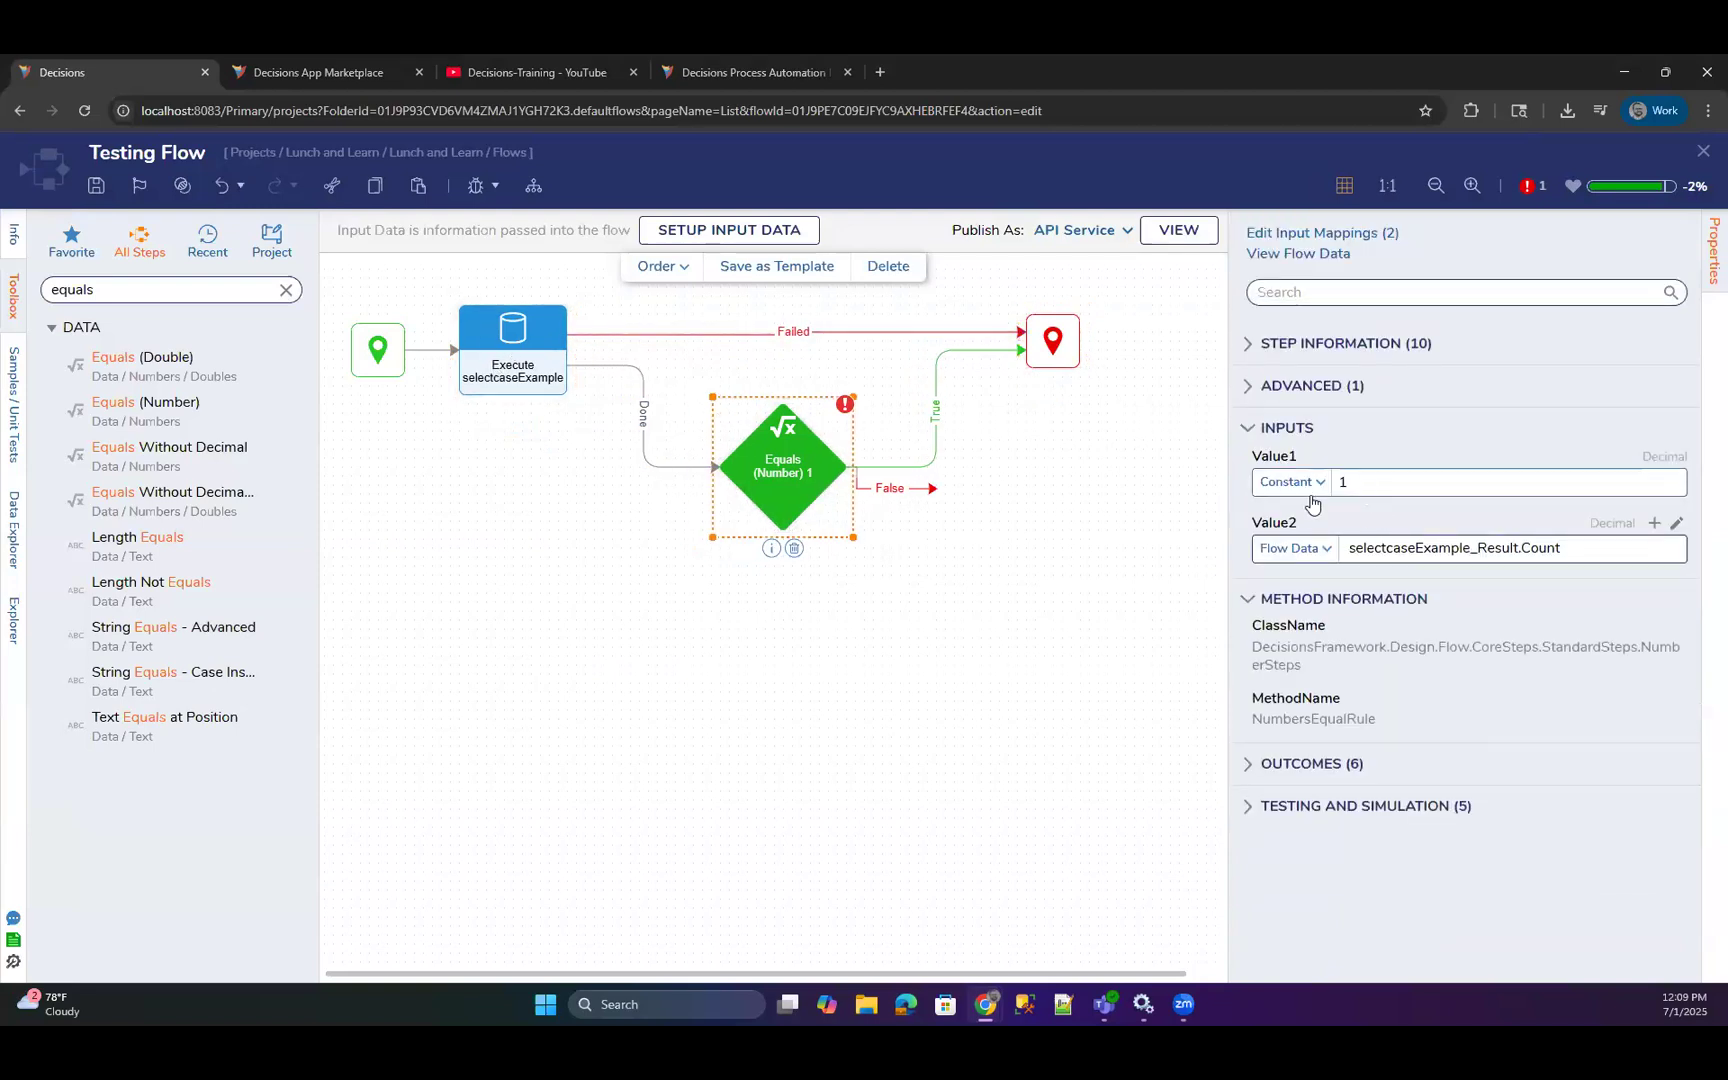
Set the Equals (Number) step's Value1 constant to 5 and connect its False outcome to the end step.
{"action": "left_click", "coordinate": [1345, 484]}
{"action": "type", "text": "5"}
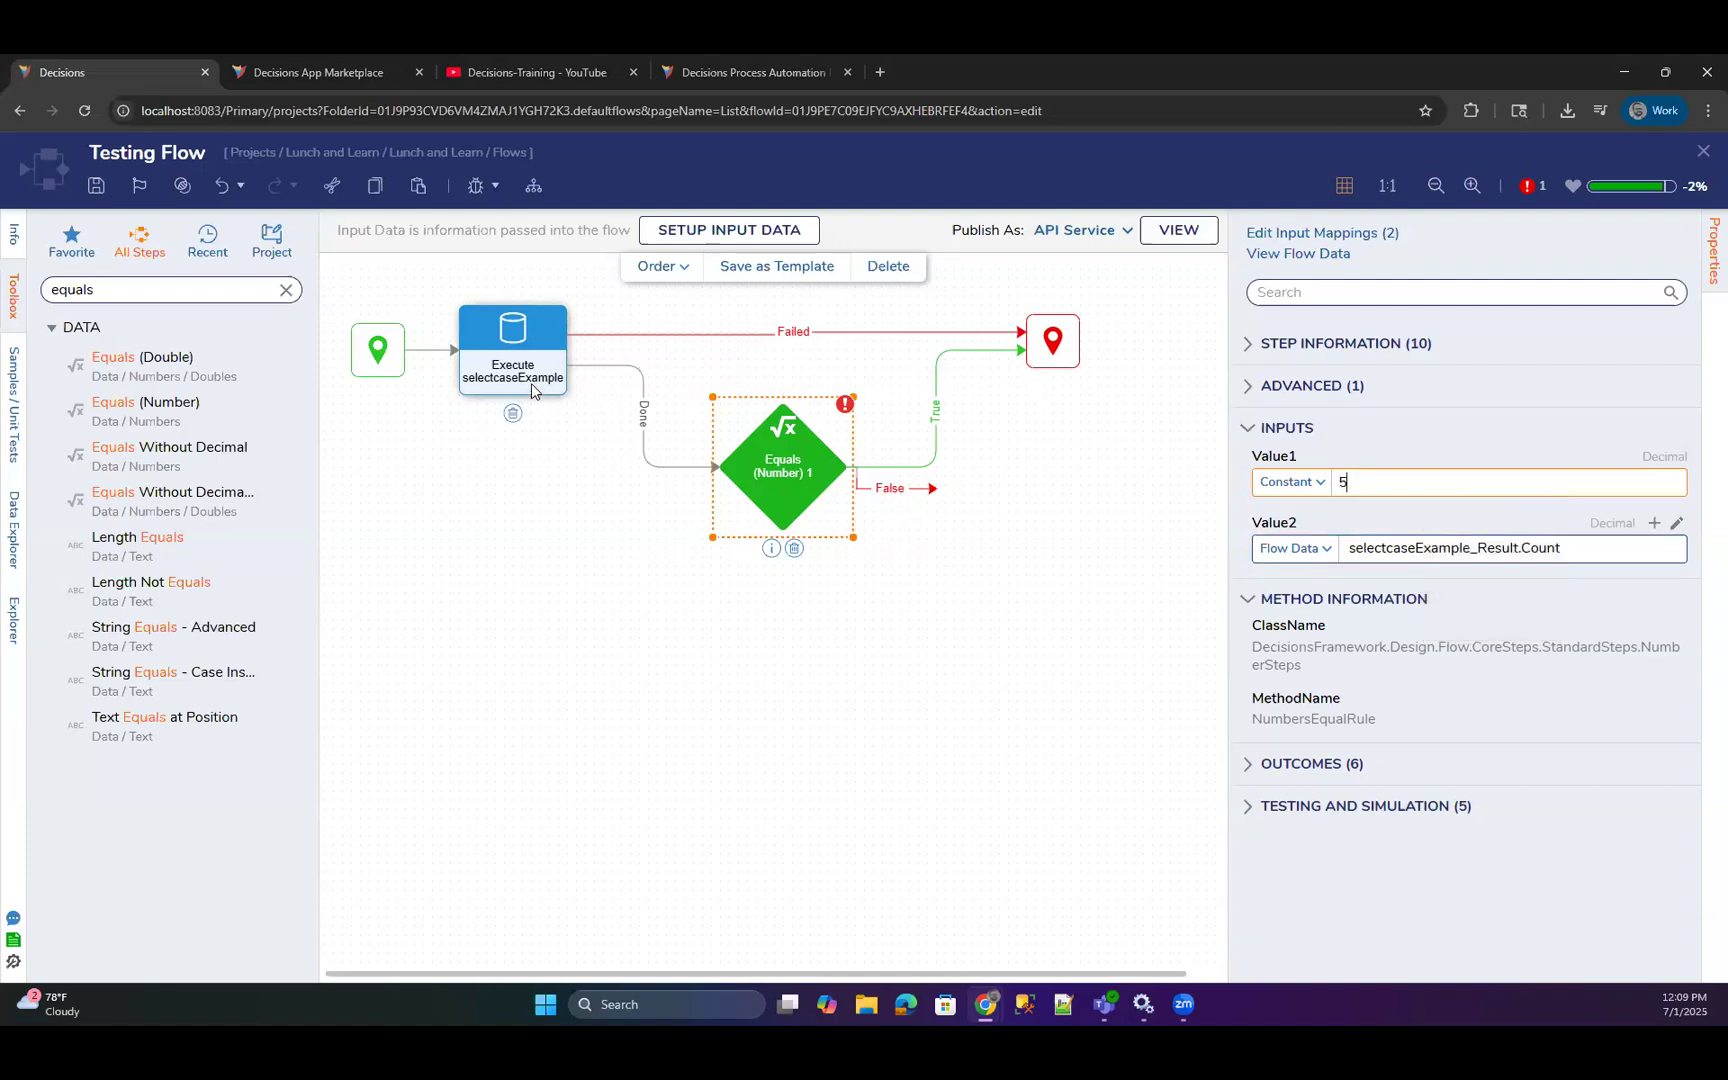
{"action": "left_click_drag", "start_coordinate": [930, 489], "coordinate": [1088, 408]}
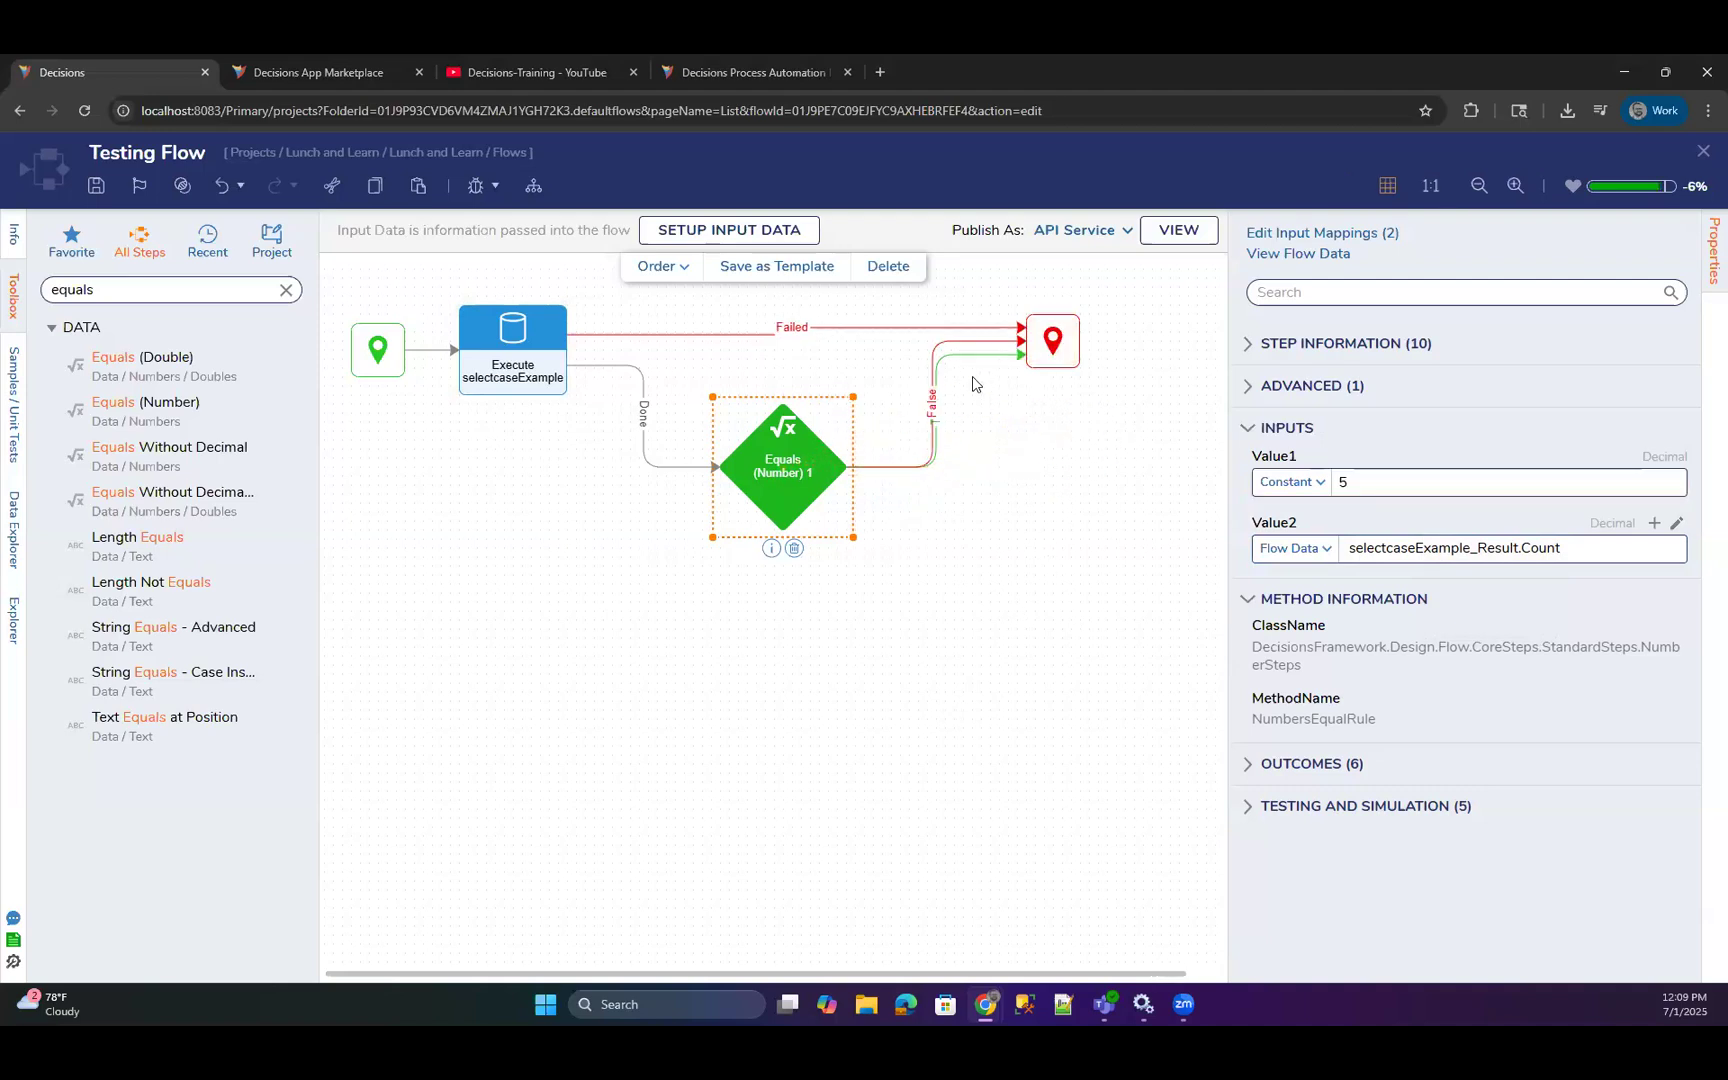
Reroute the True path out of the bottom of the Equals (Number) step and move the end step level with it.
{"action": "left_click", "coordinate": [870, 468]}
{"action": "left_click_drag", "start_coordinate": [845, 467], "coordinate": [783, 538]}
{"action": "left_click_drag", "start_coordinate": [1056, 355], "coordinate": [1136, 490]}
{"action": "left_click", "coordinate": [1052, 621]}
{"action": "left_click", "coordinate": [810, 485]}
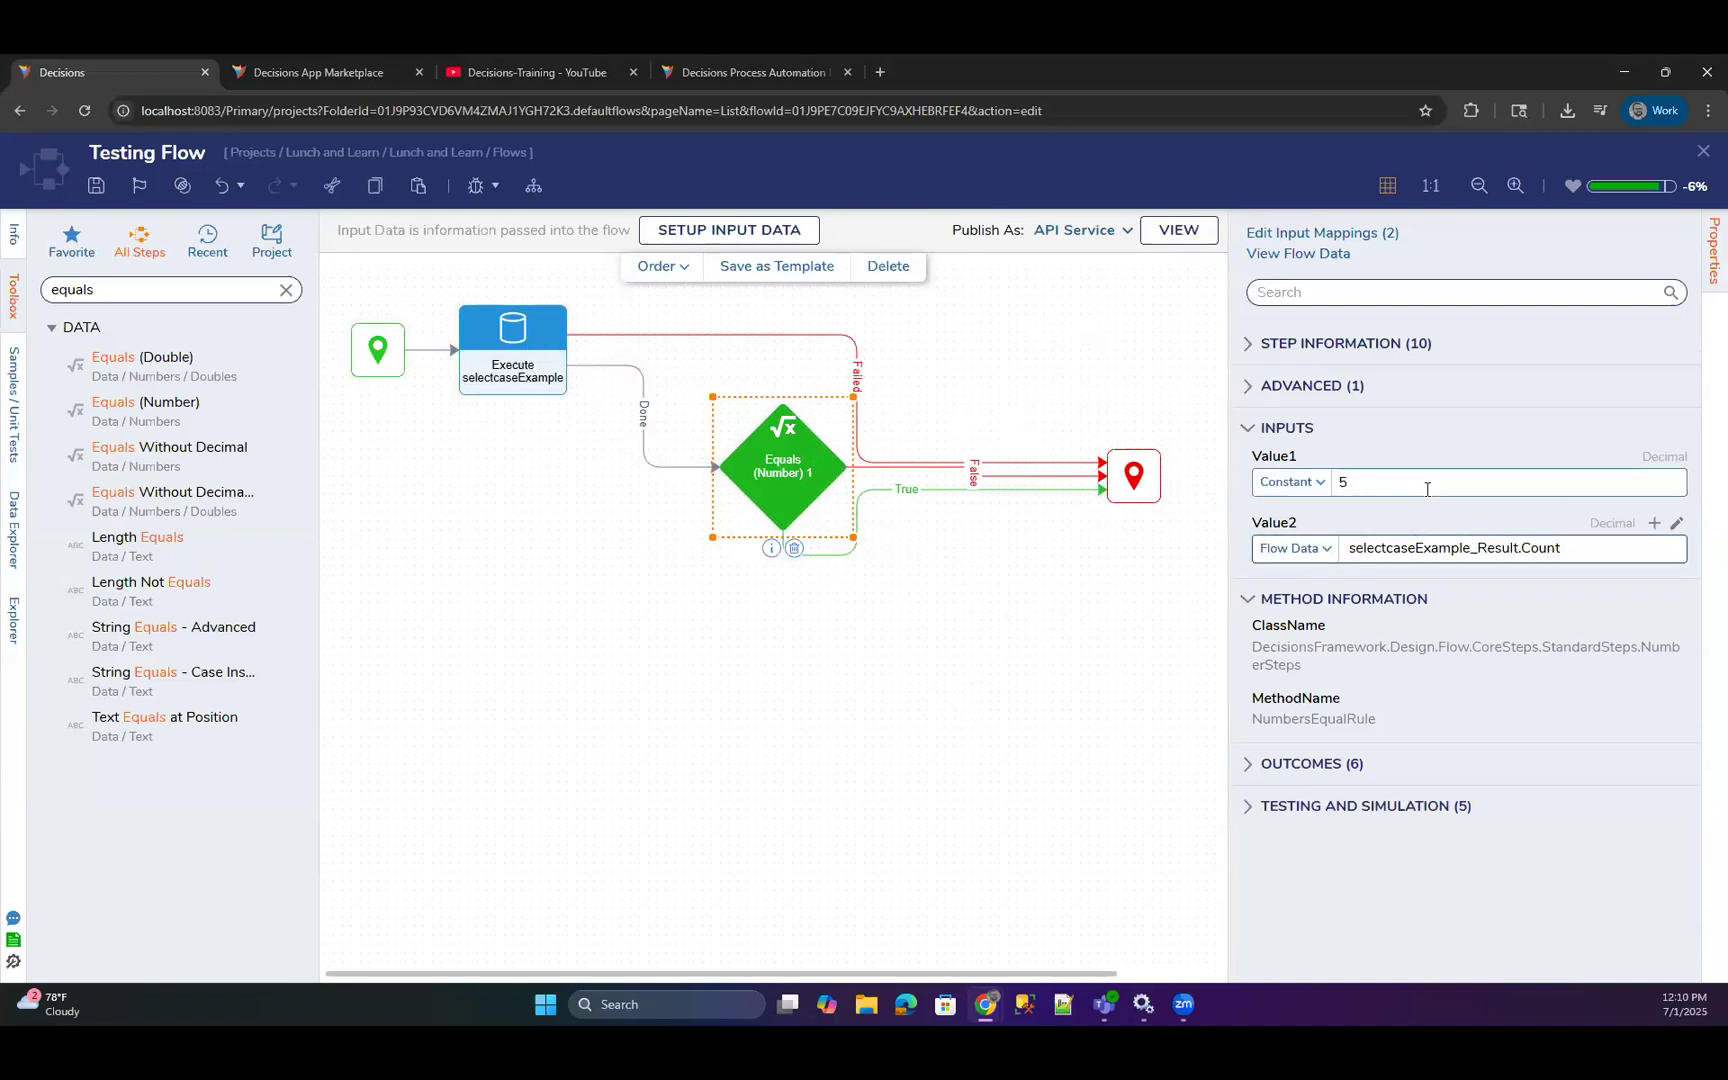
Debug Testing Flow and inspect the Equals (Number) step's input values and output path.
{"action": "left_click", "coordinate": [477, 192]}
{"action": "left_click", "coordinate": [1454, 486]}
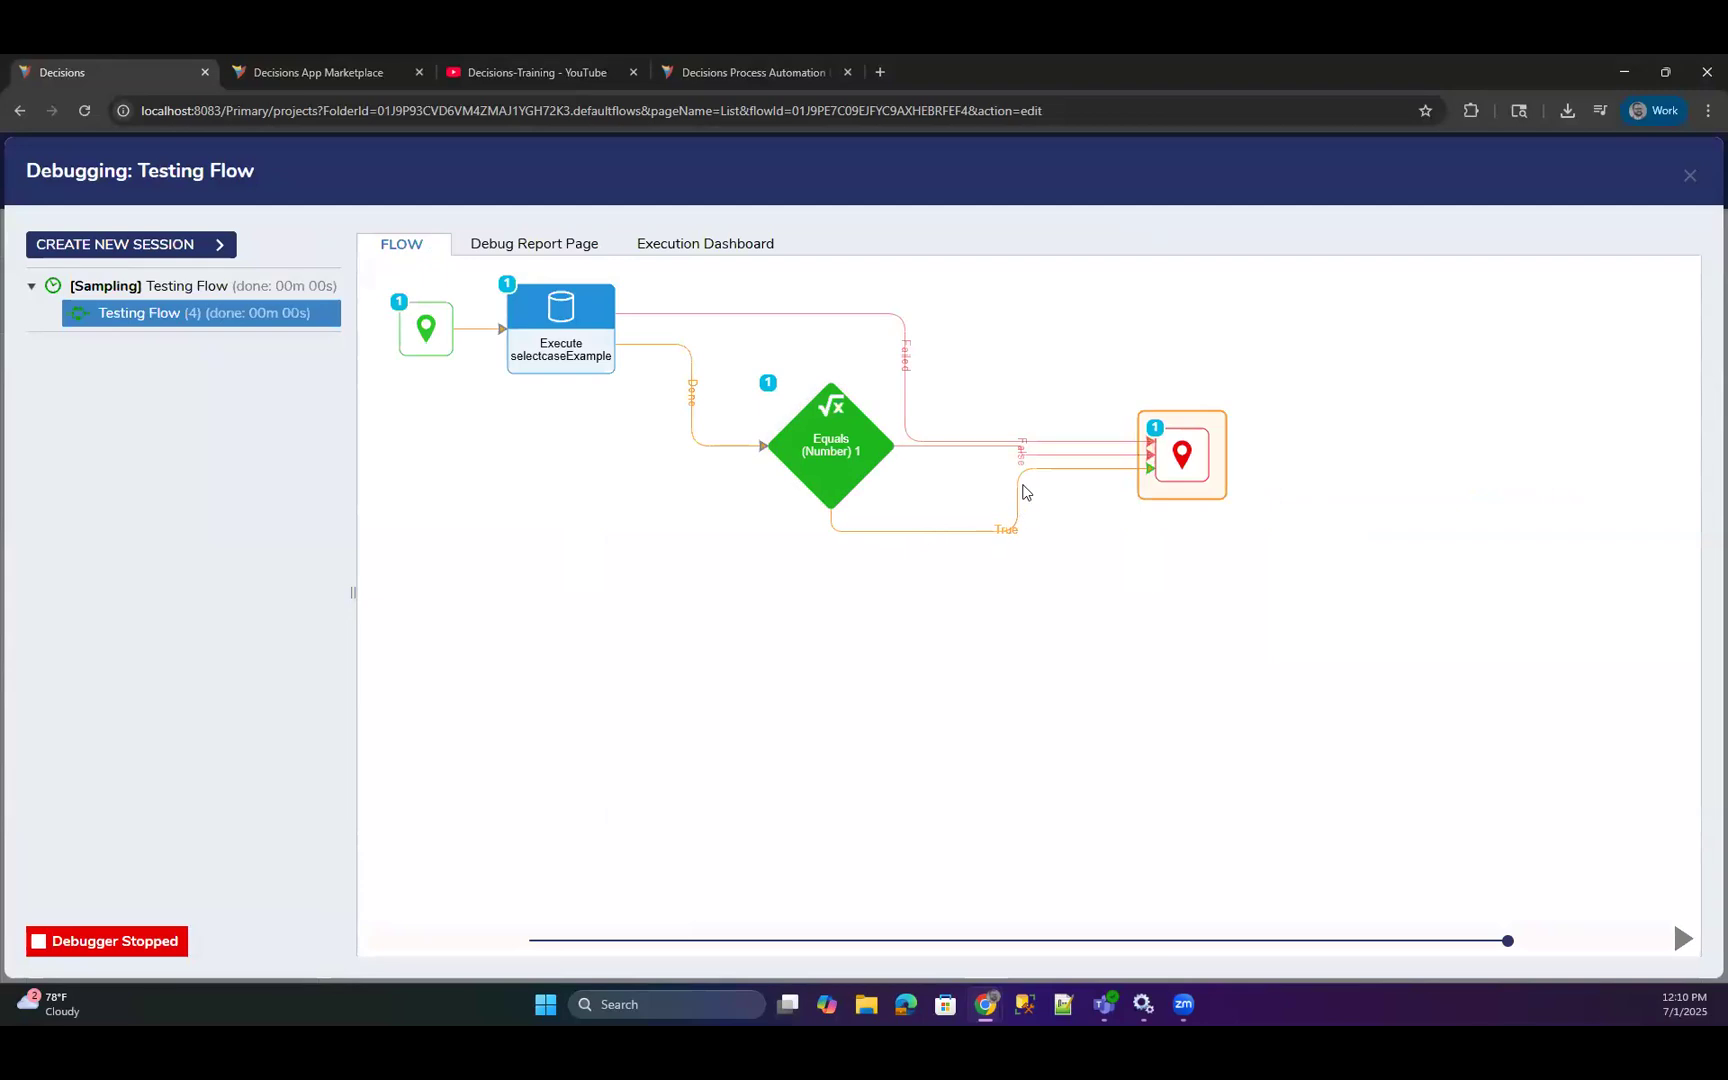
{"action": "left_click", "coordinate": [825, 480]}
{"action": "left_click", "coordinate": [976, 480]}
{"action": "left_click", "coordinate": [1133, 514]}
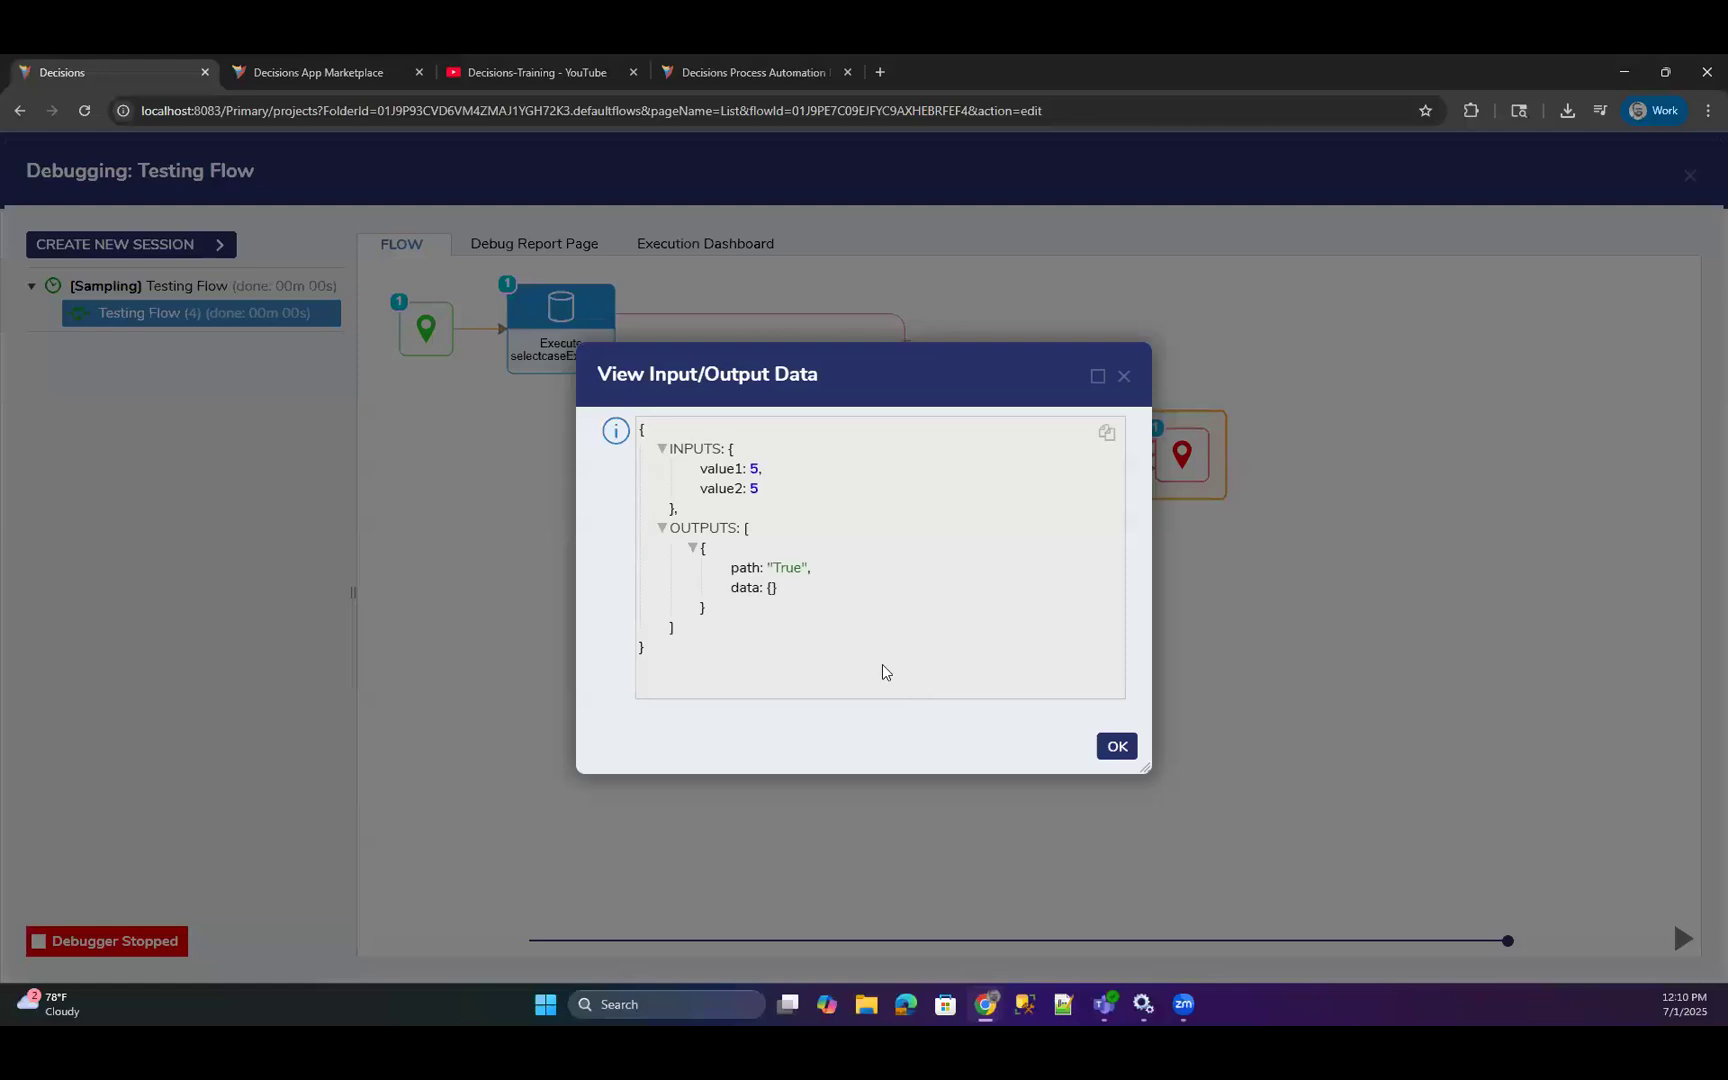
{"action": "left_click_drag", "start_coordinate": [852, 590], "coordinate": [770, 567]}
{"action": "left_click_drag", "start_coordinate": [749, 468], "coordinate": [775, 508]}
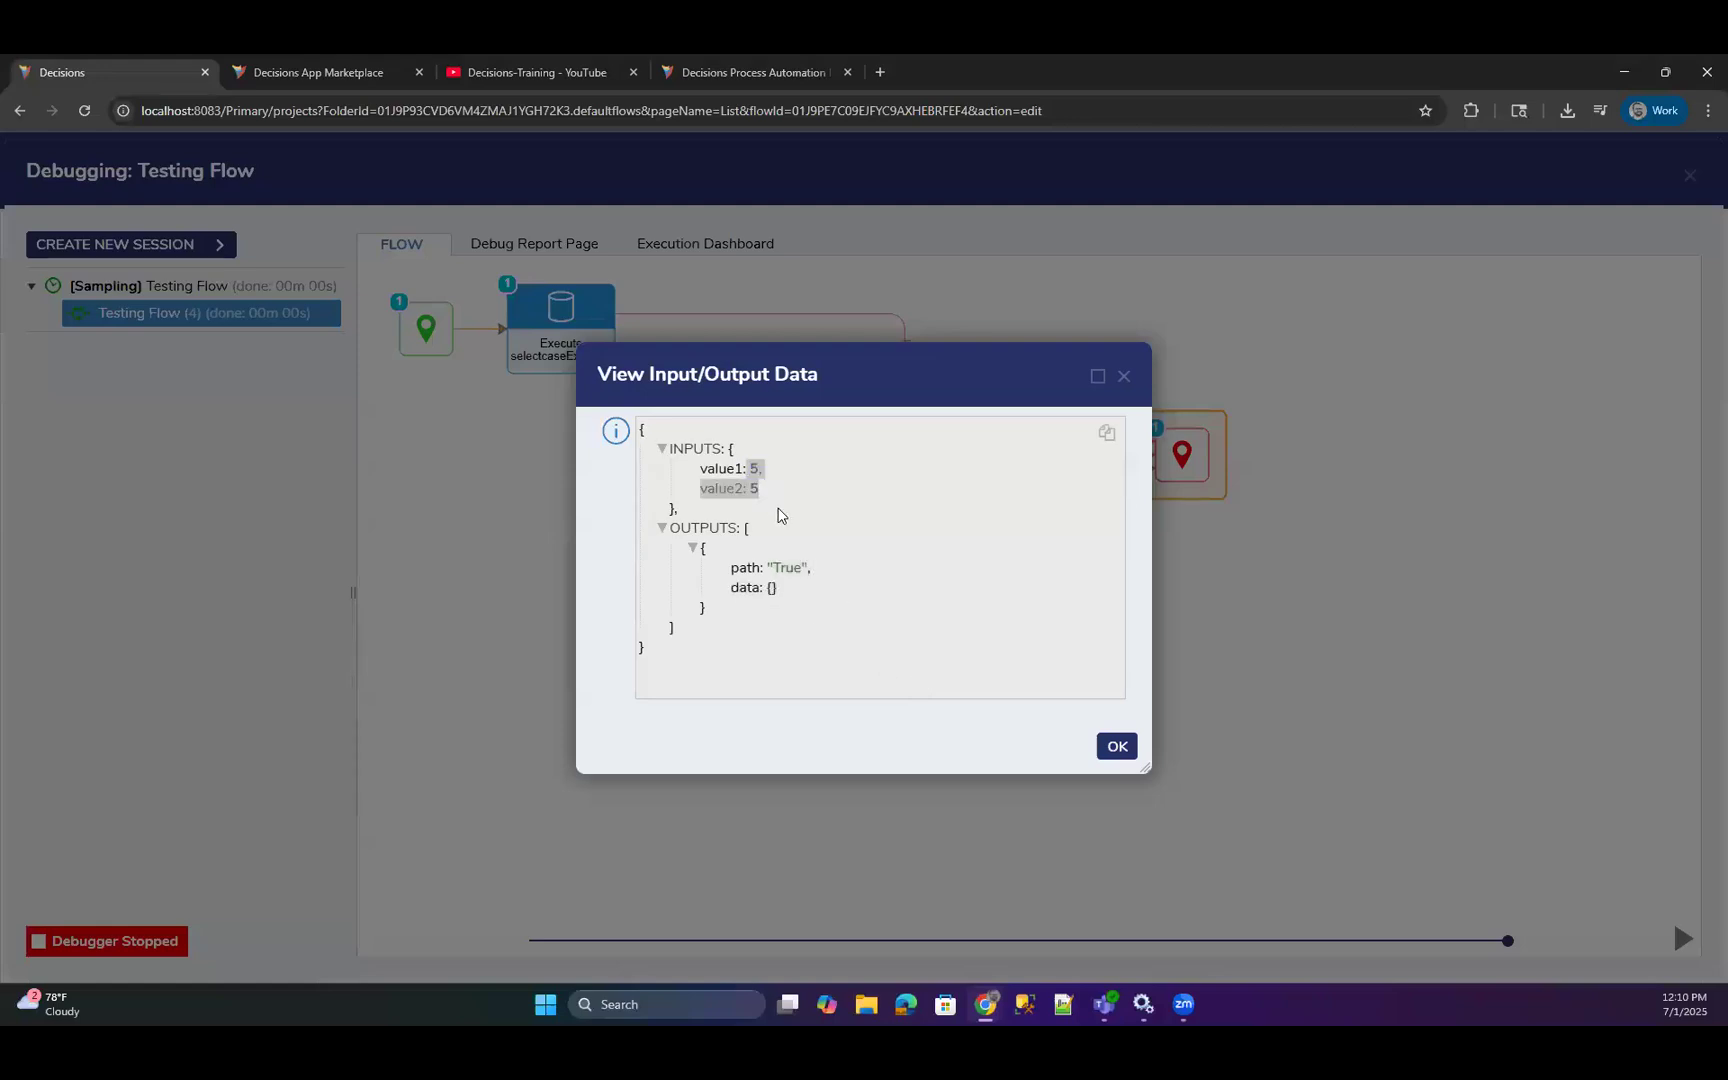
Close the debugger and review the selectcaseExample query step's environment, input and output settings.
{"action": "left_click", "coordinate": [937, 482]}
{"action": "left_click", "coordinate": [1124, 376]}
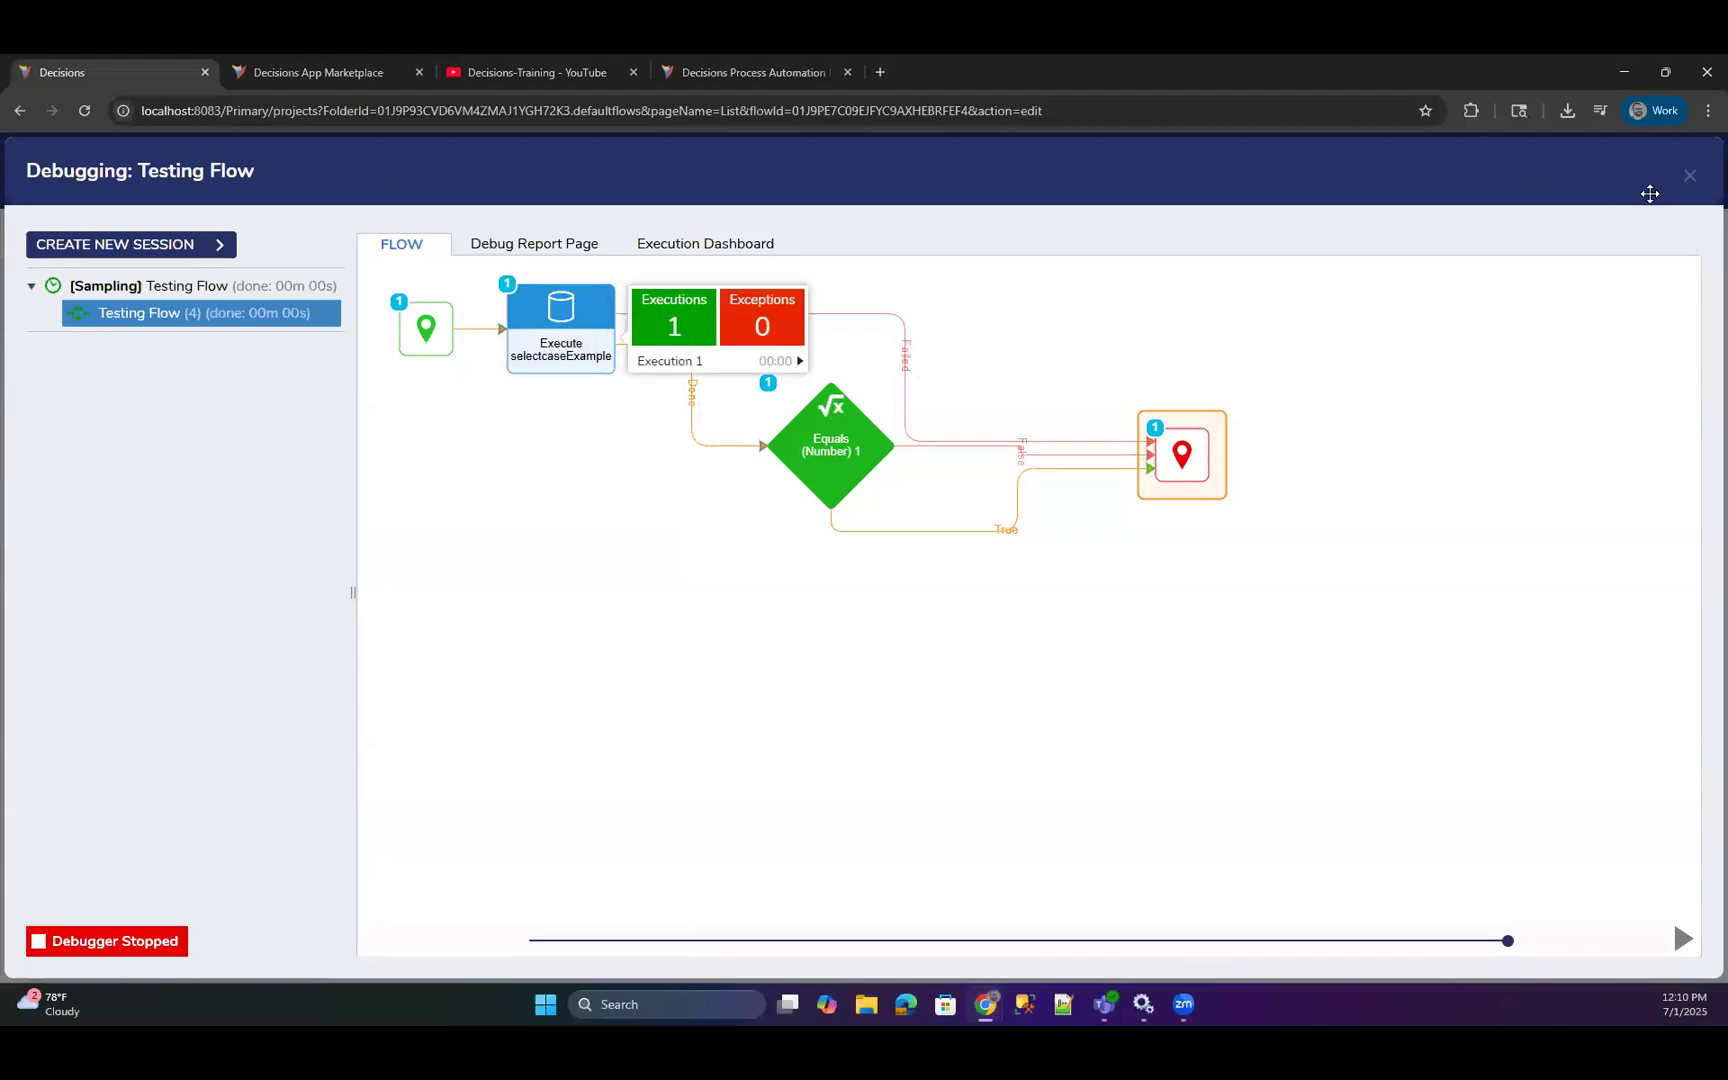
{"action": "left_click", "coordinate": [1689, 176]}
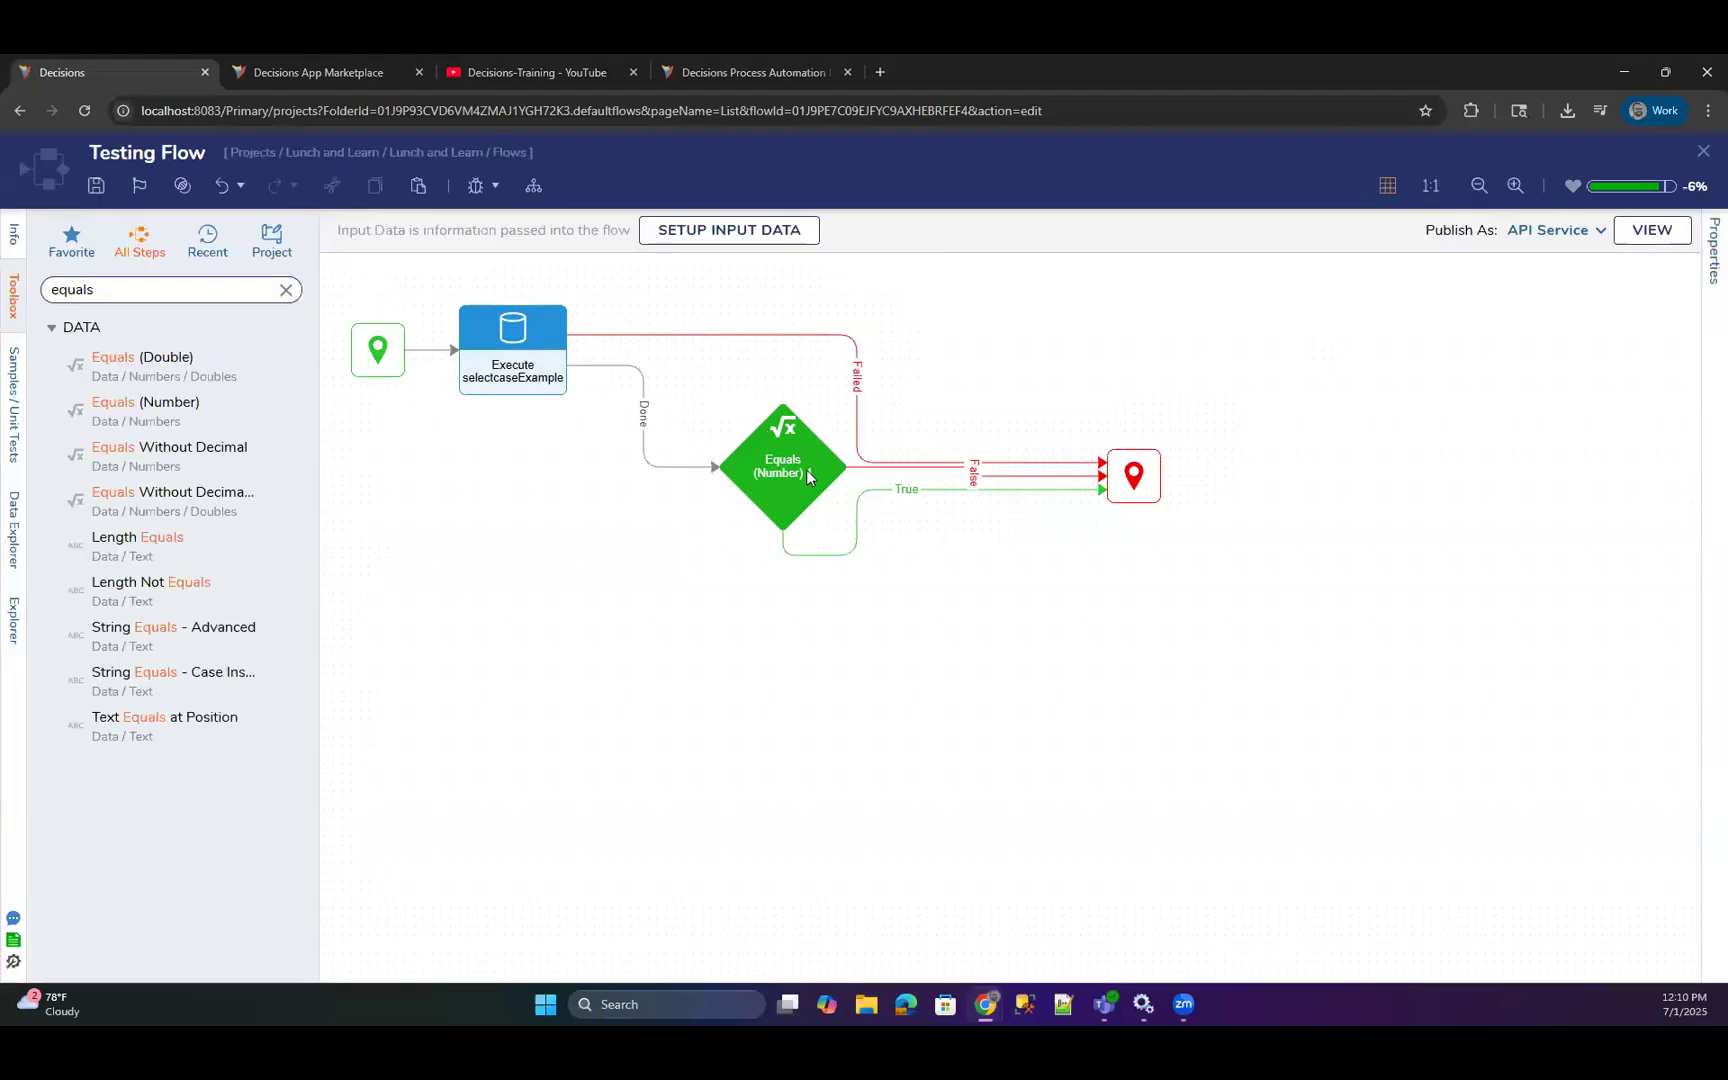
{"action": "left_click", "coordinate": [540, 375]}
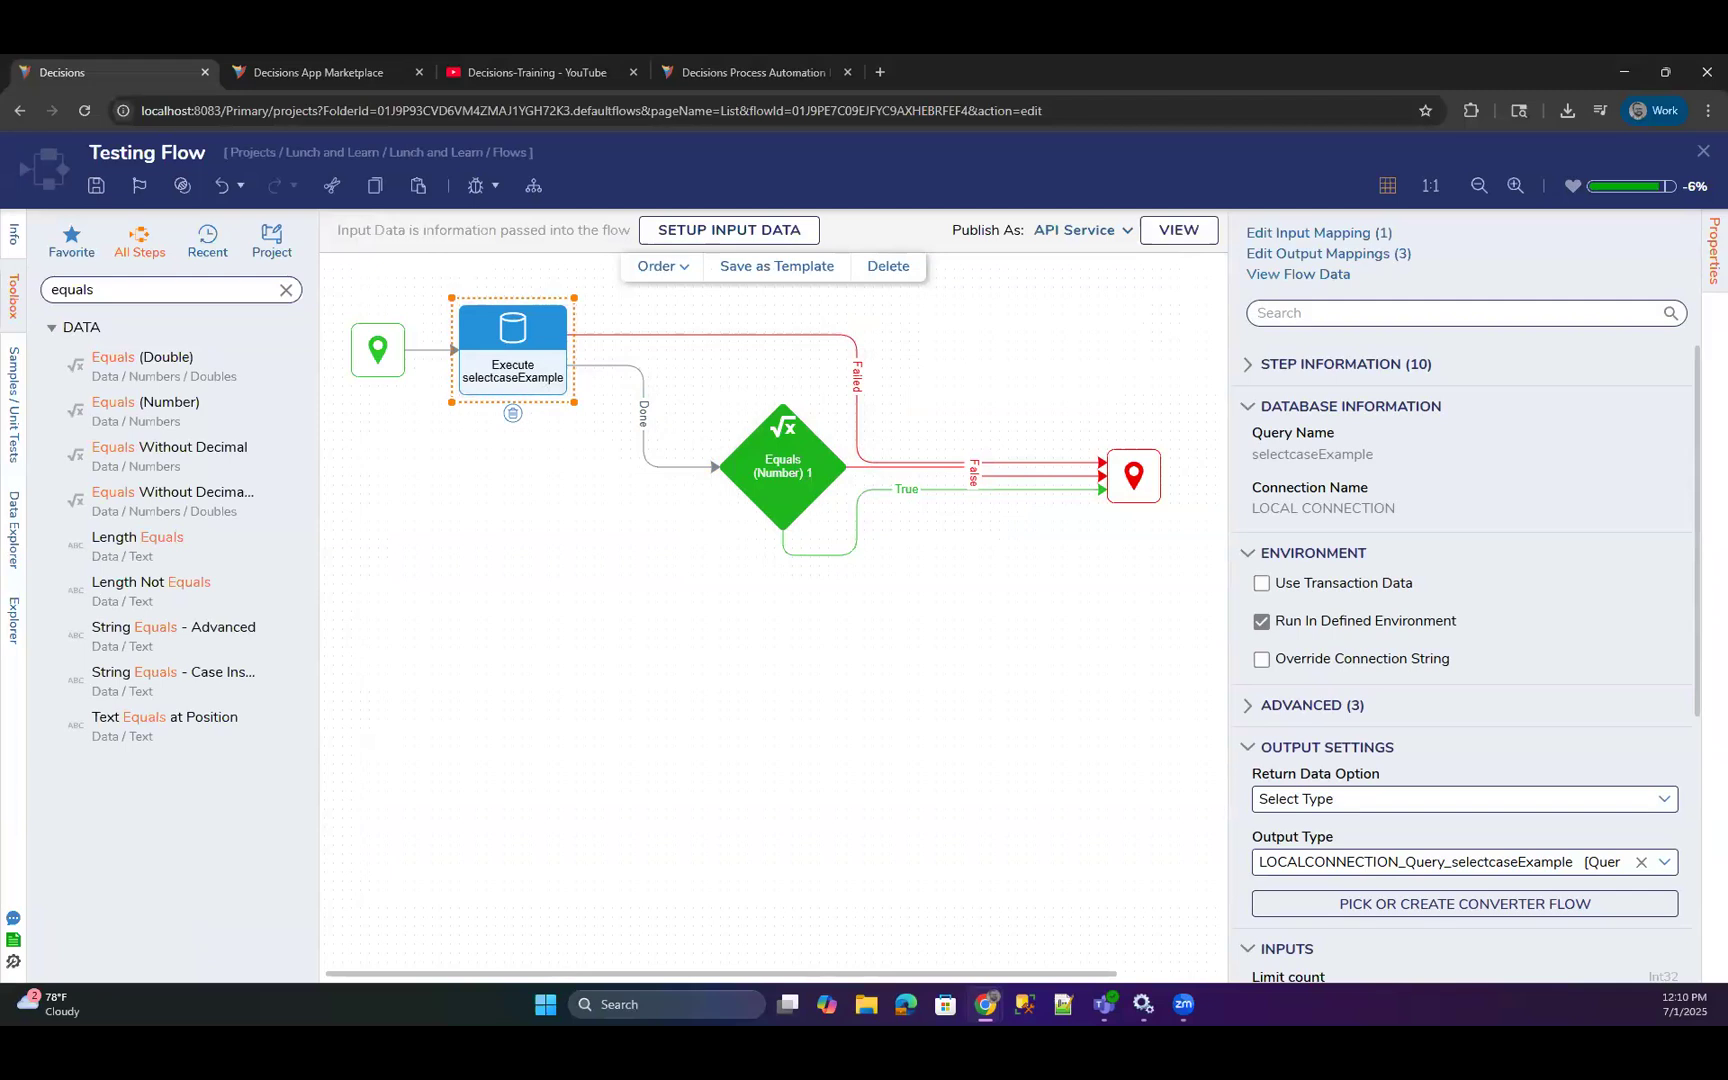
{"action": "left_click", "coordinate": [1039, 633]}
{"action": "left_click", "coordinate": [538, 380]}
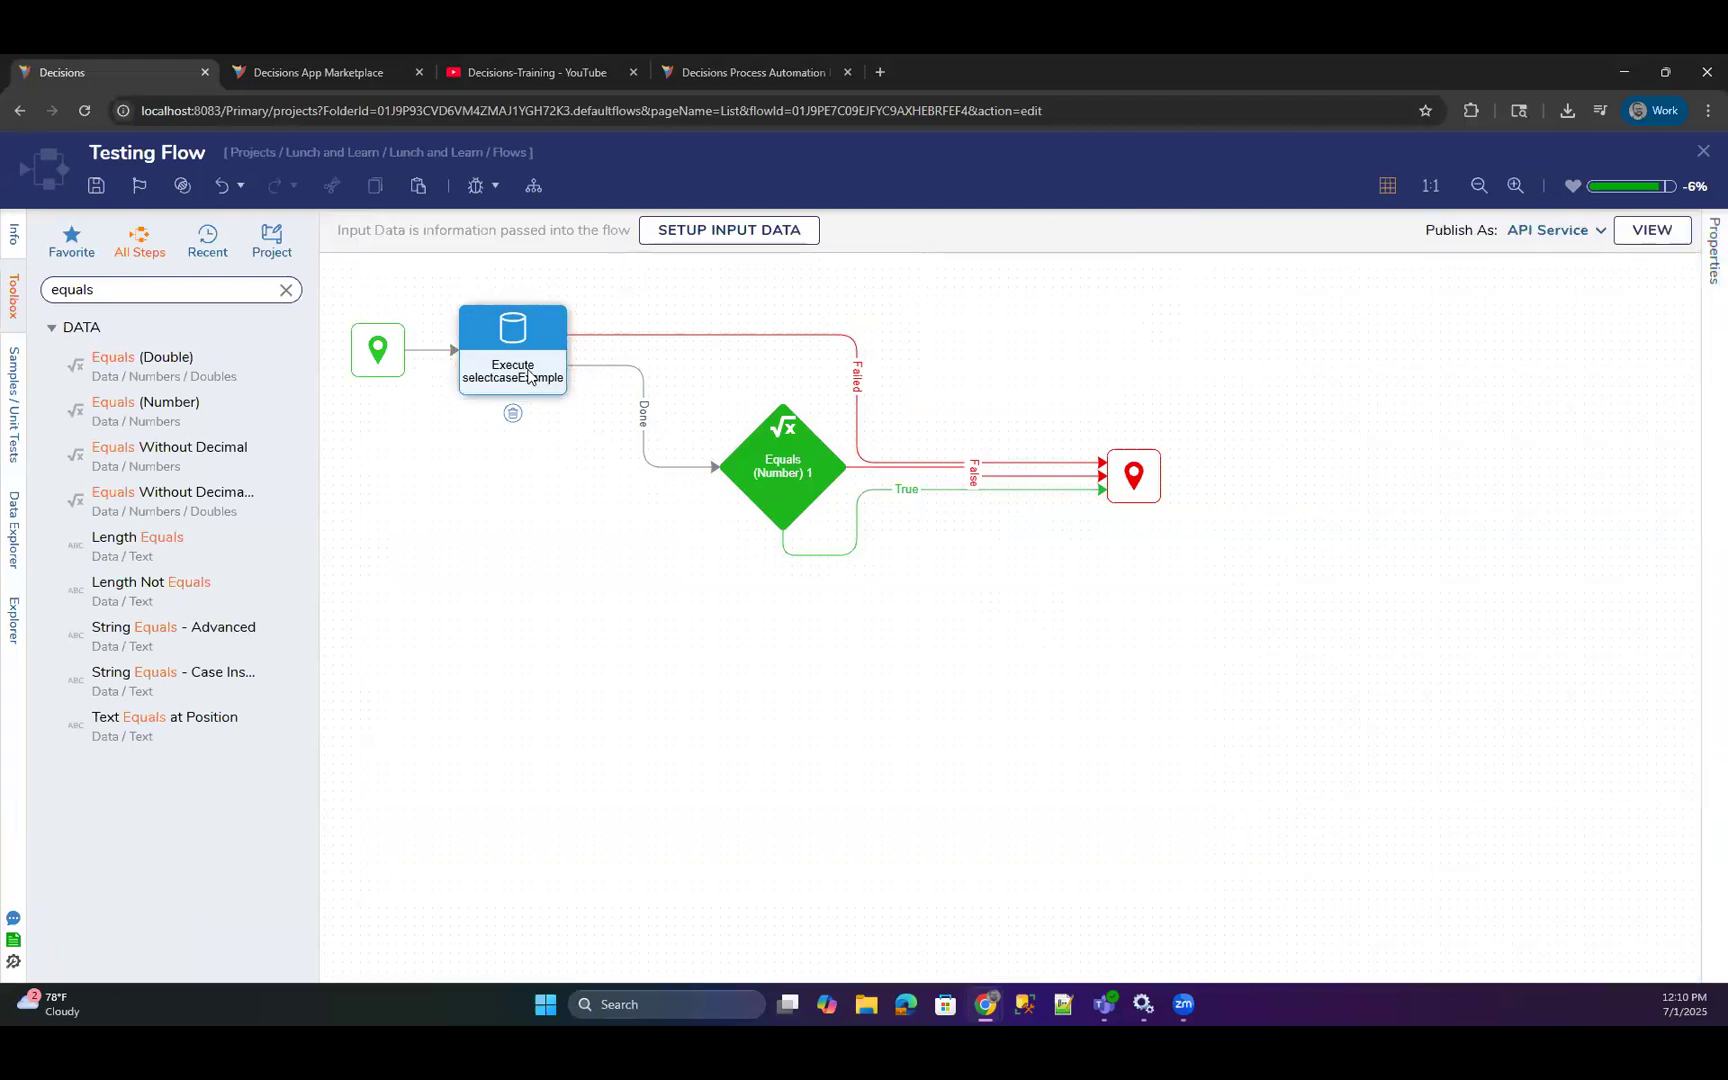
{"action": "scroll", "coordinate": [1487, 687], "scroll_direction": "down", "scroll_amount": 5}
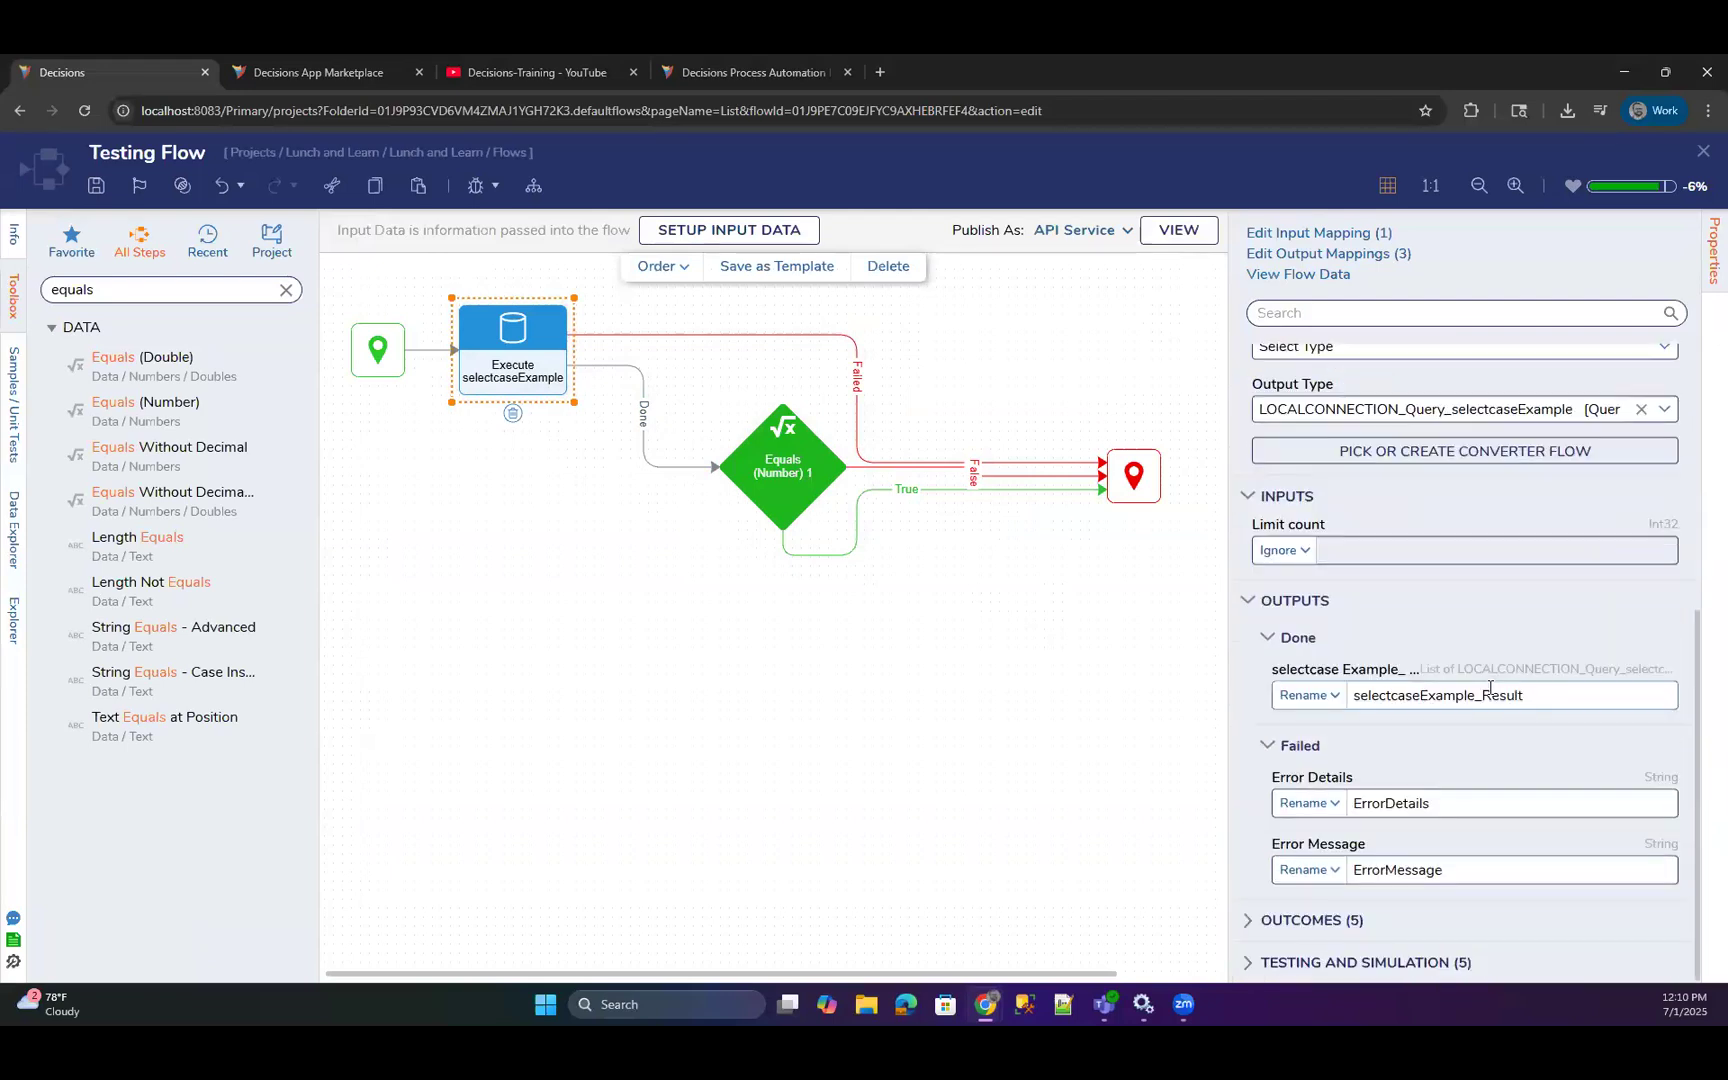
{"action": "scroll", "coordinate": [1450, 792], "scroll_direction": "up", "scroll_amount": 5}
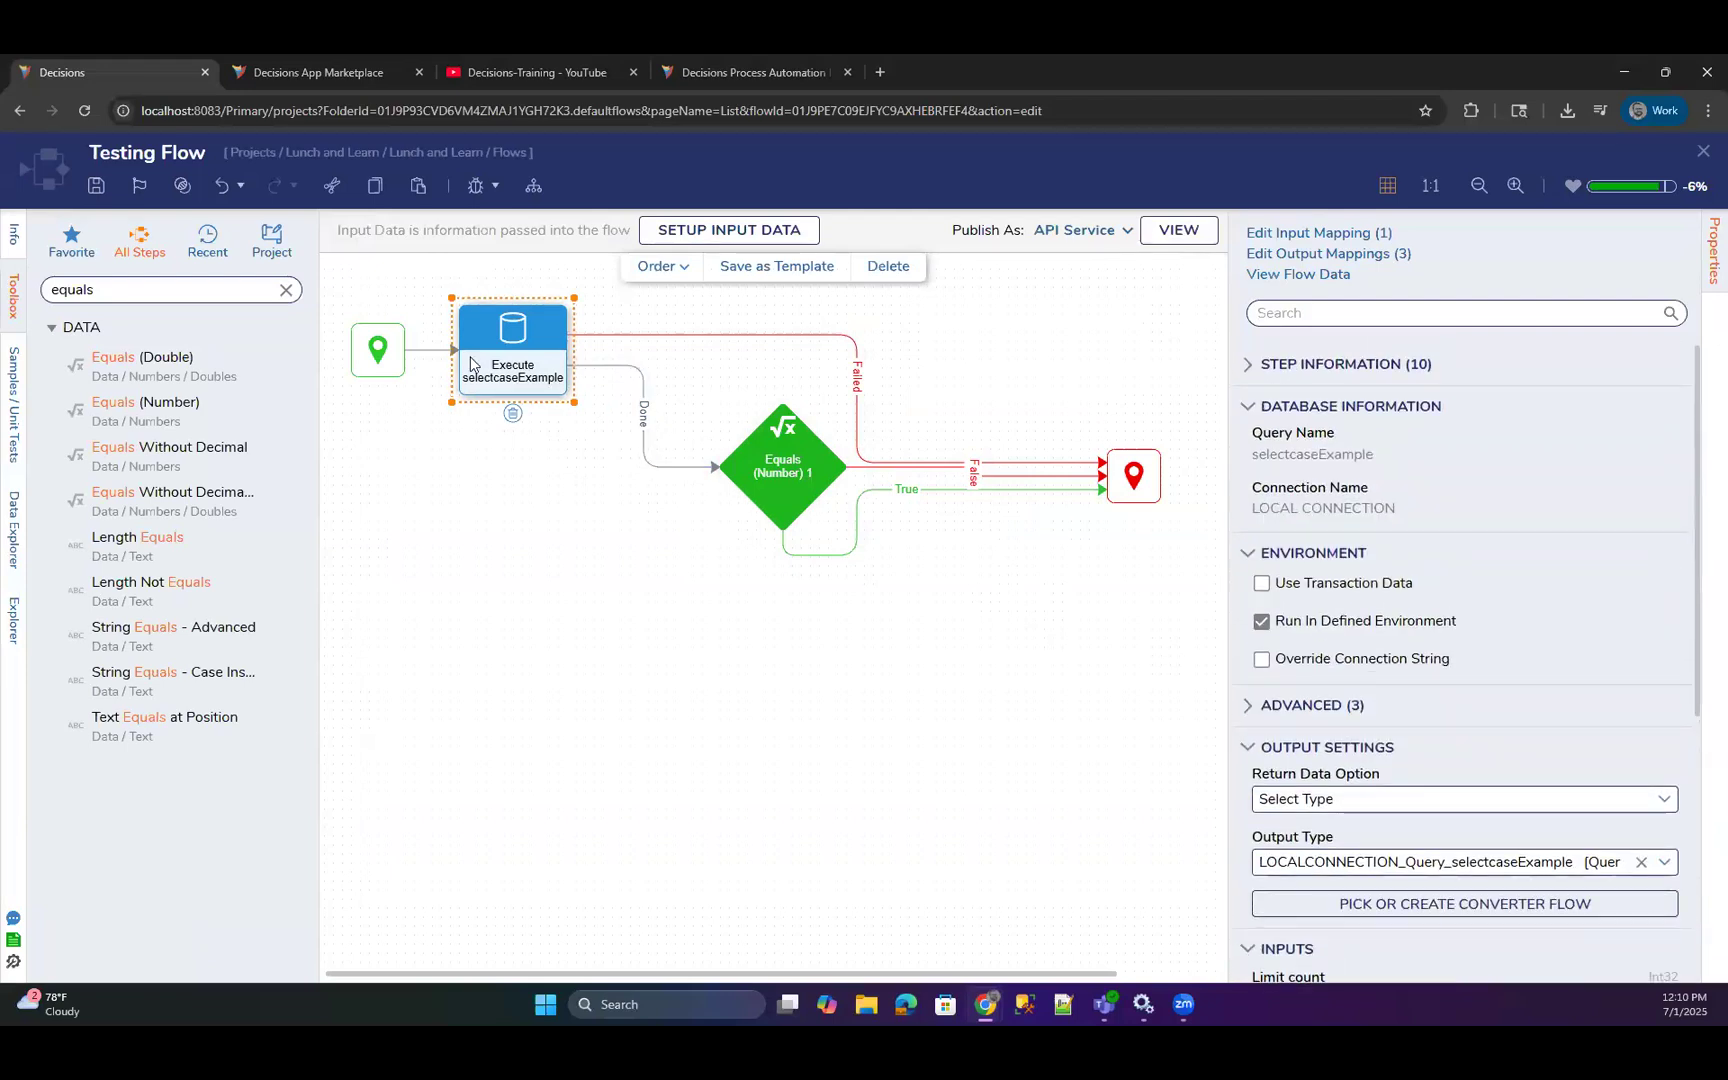
{"action": "scroll", "coordinate": [1450, 793], "scroll_direction": "down", "scroll_amount": 5}
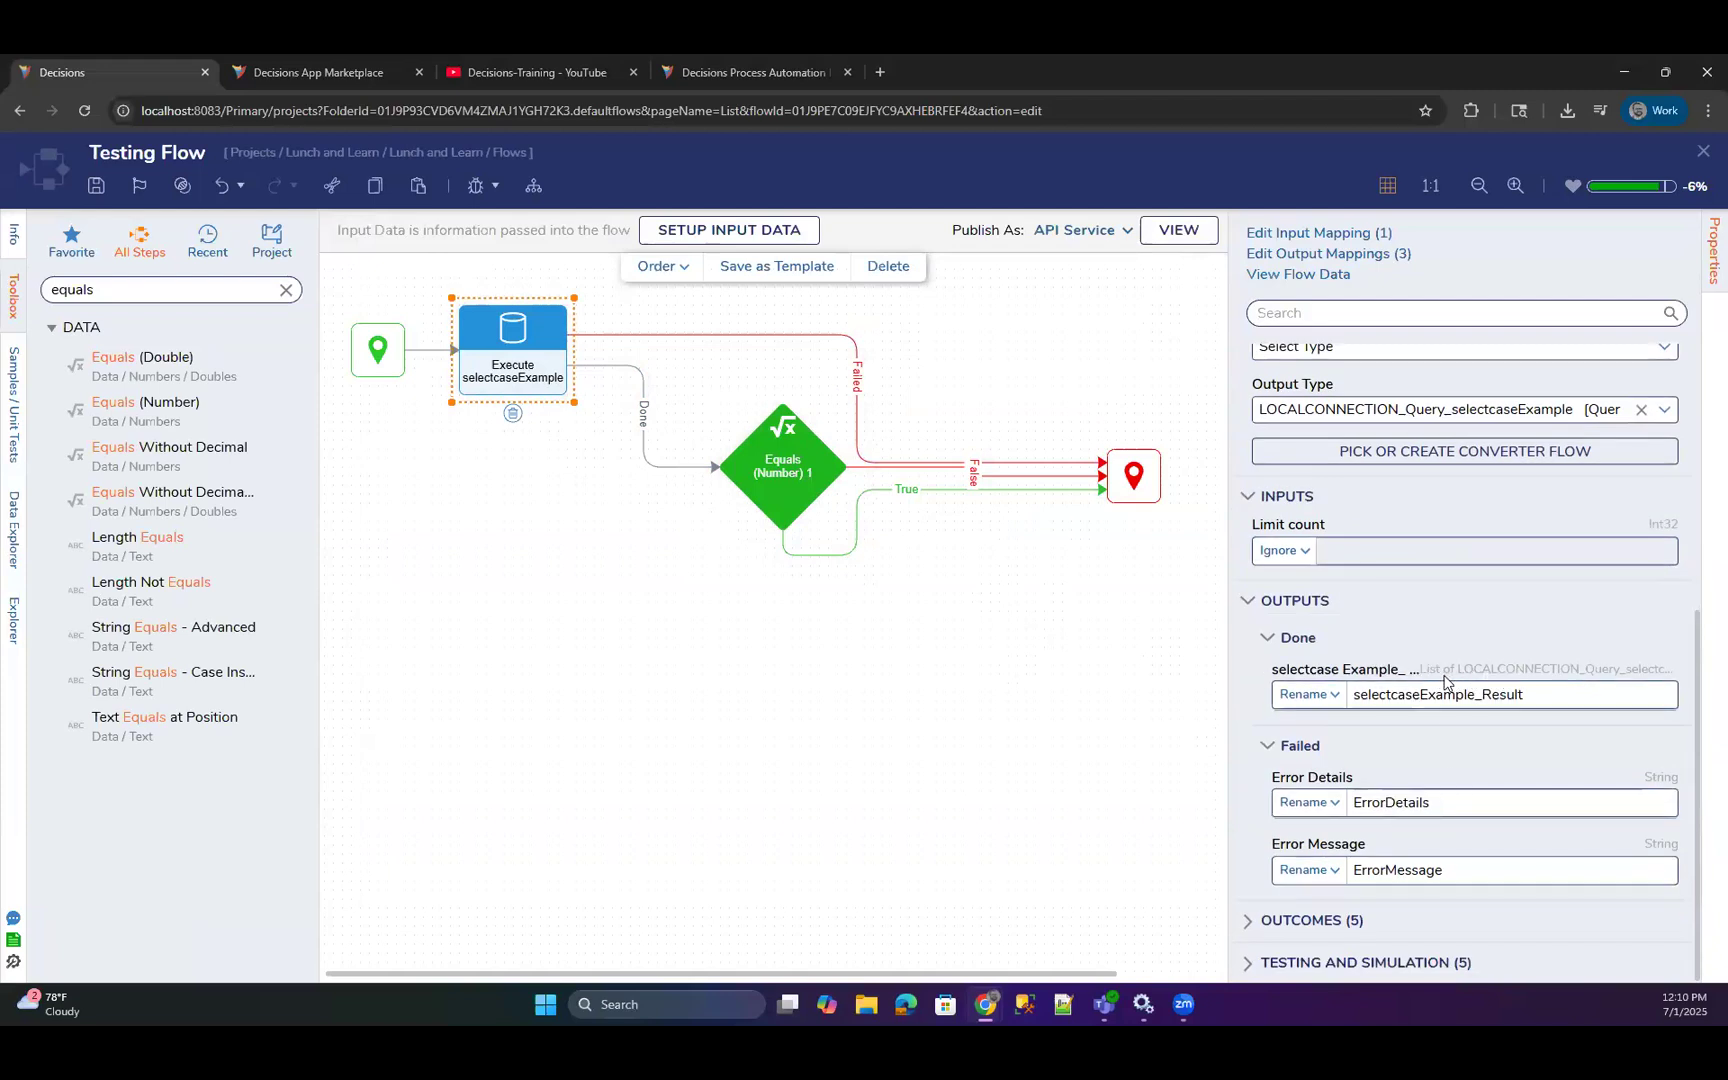
Inspect the Equals (Number) step's Value2 mapping and the properties available under selectcaseExample_Result, leaving the mapping as it is.
{"action": "left_click", "coordinate": [798, 490]}
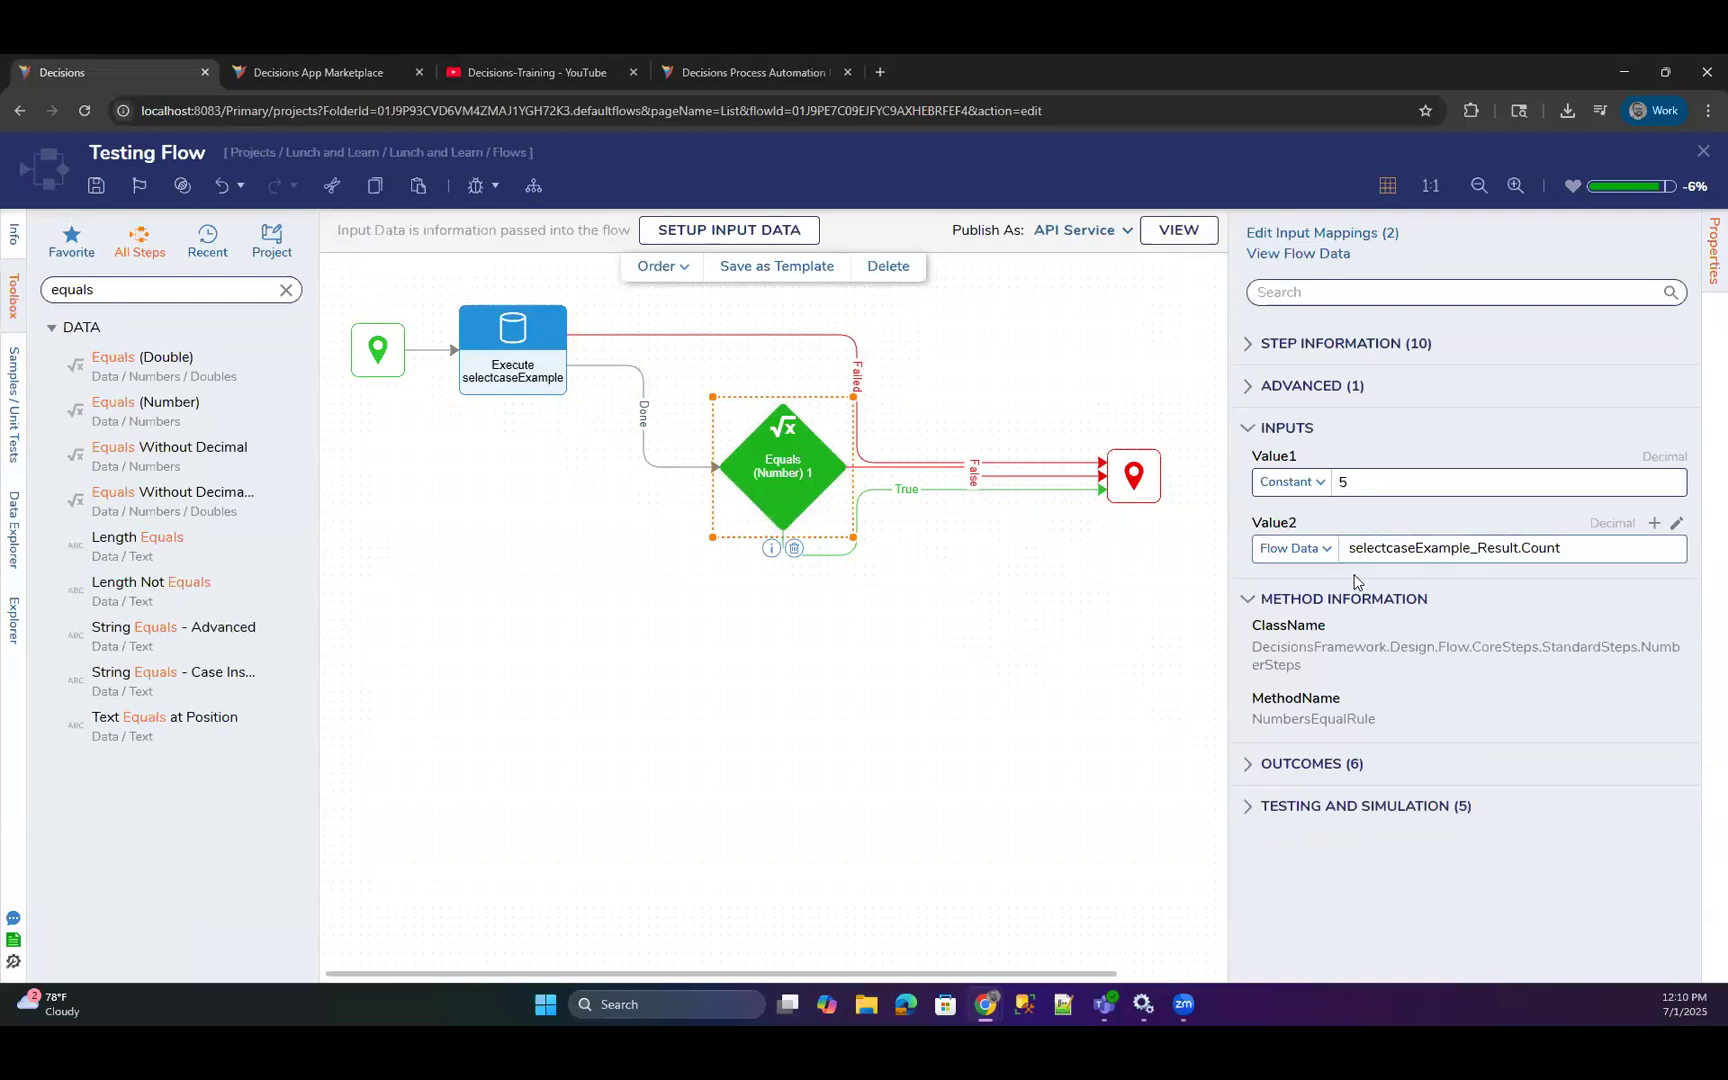
{"action": "left_click", "coordinate": [1678, 524]}
{"action": "left_click", "coordinate": [1293, 392]}
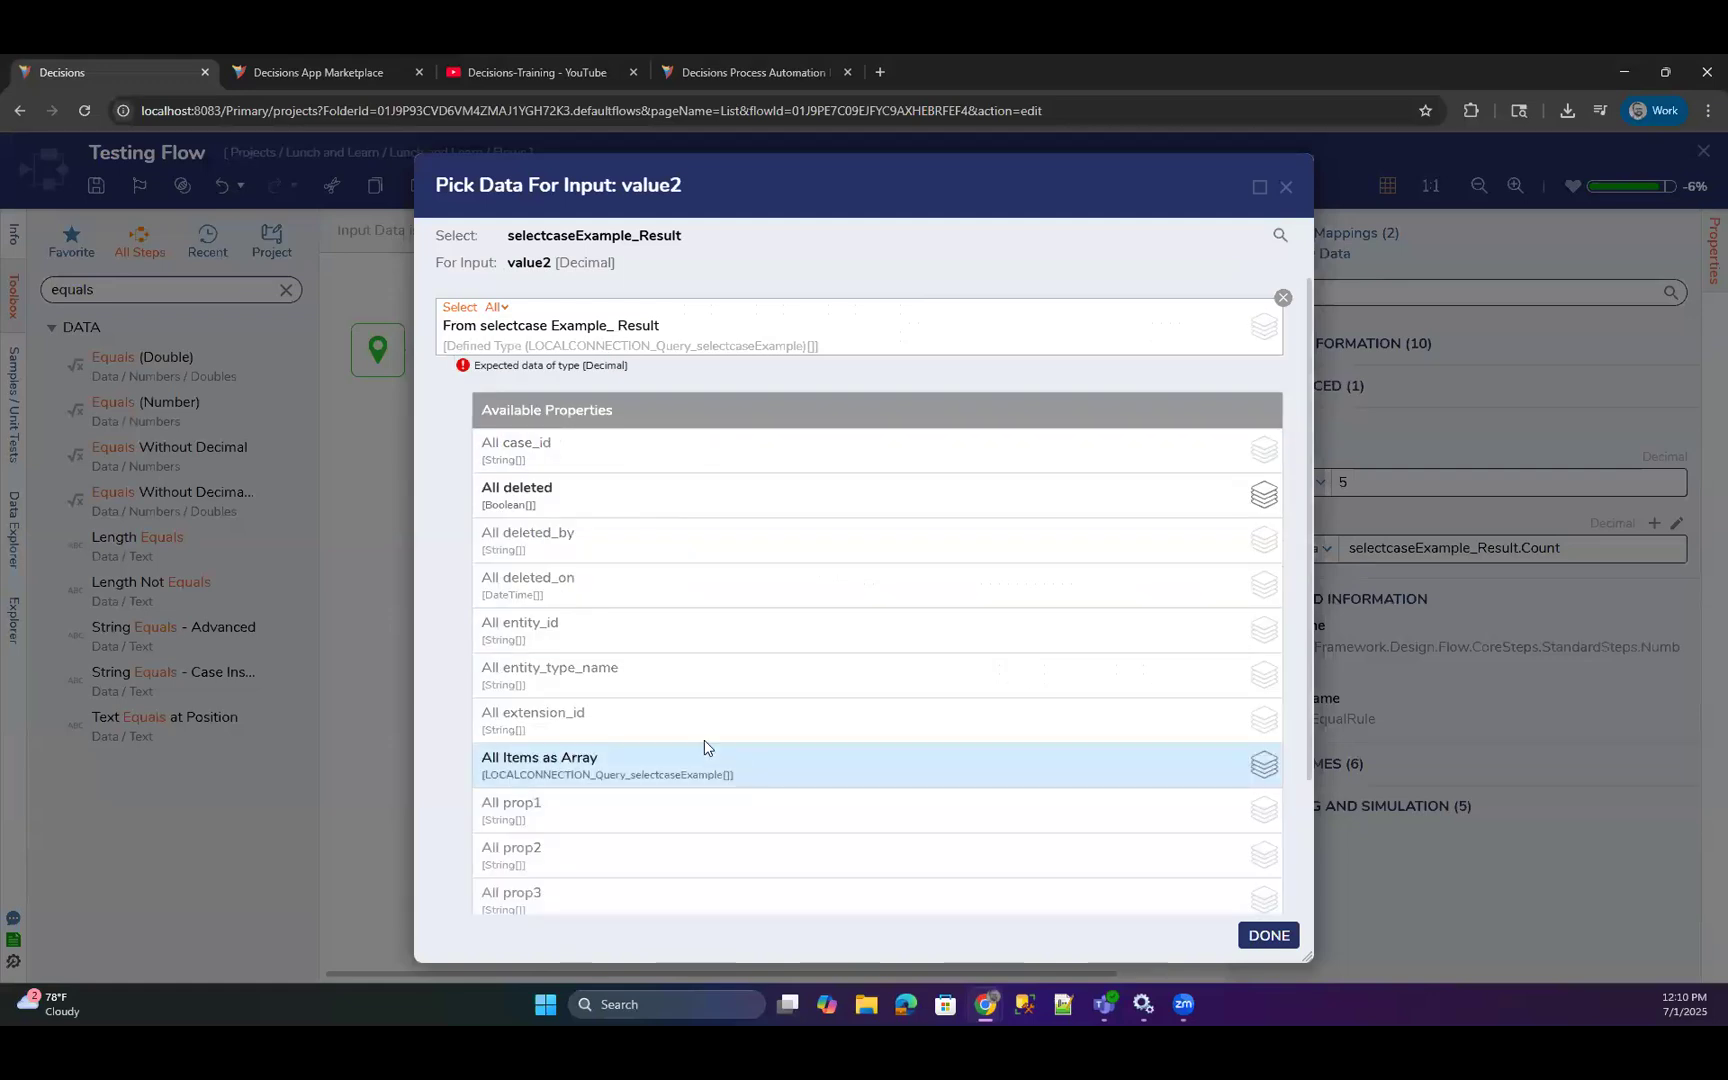
{"action": "scroll", "coordinate": [552, 600], "scroll_direction": "down", "scroll_amount": 3}
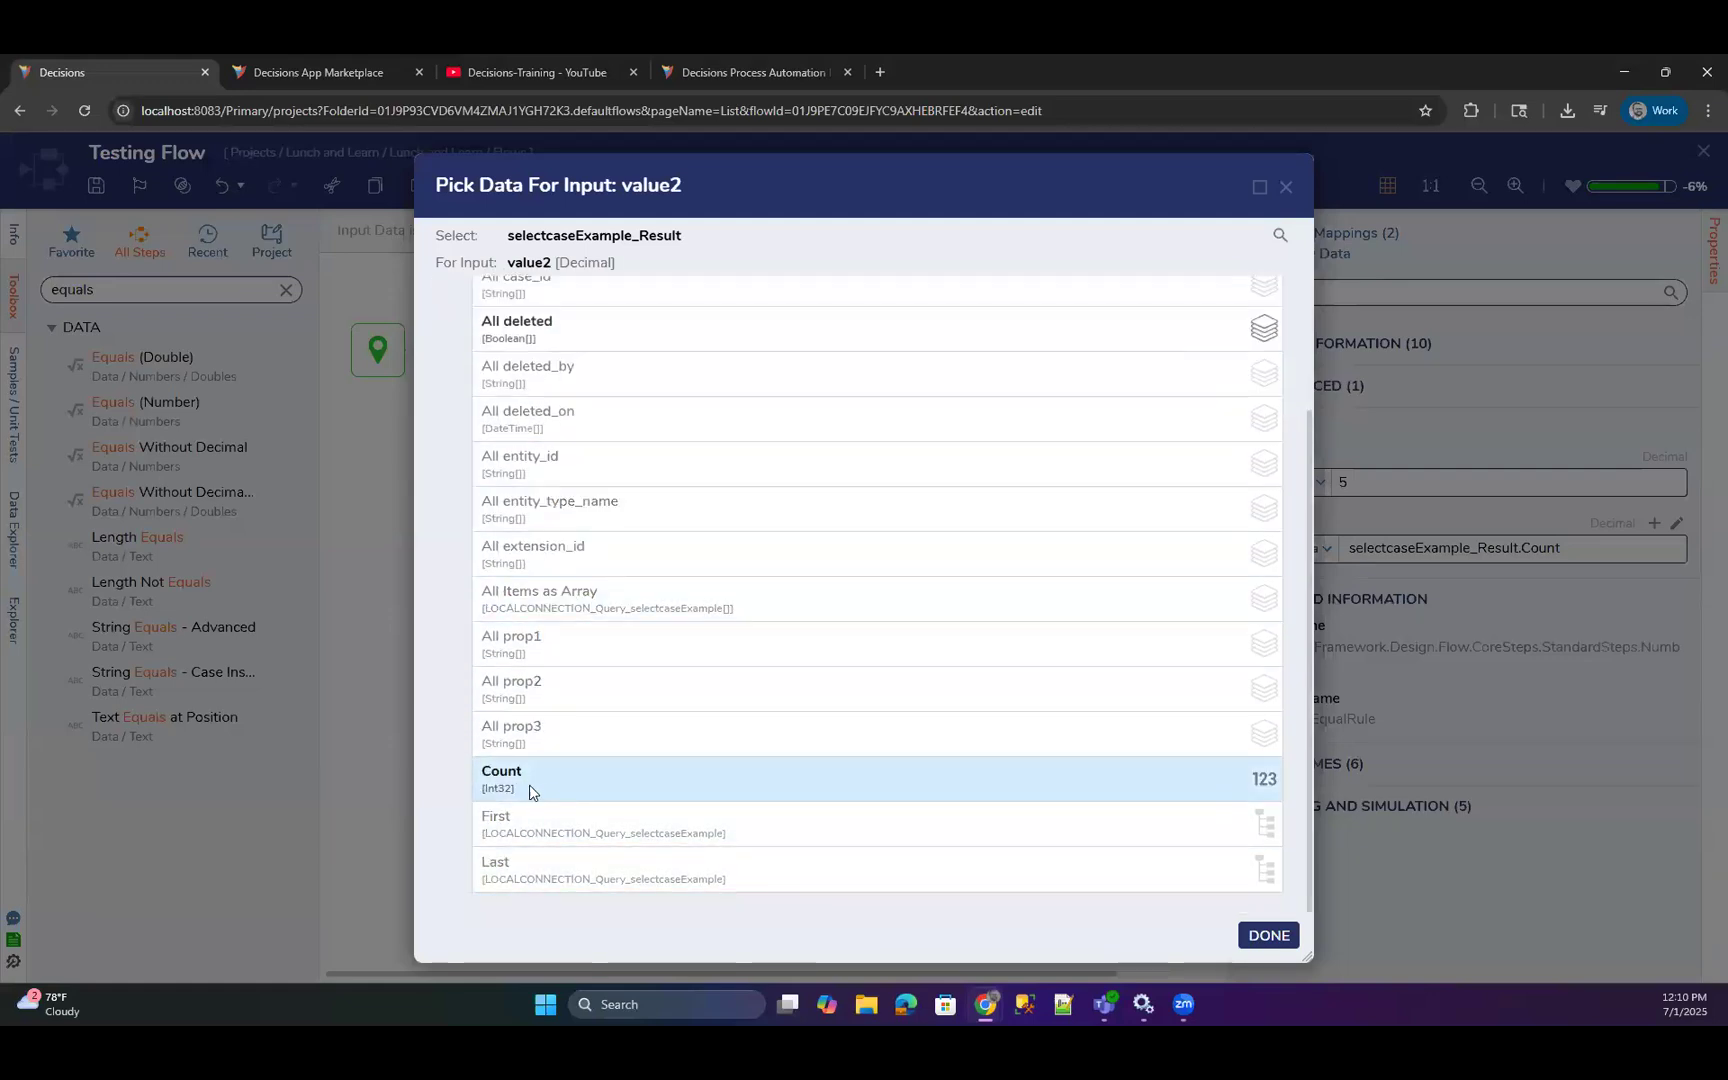
{"action": "left_click", "coordinate": [1286, 187]}
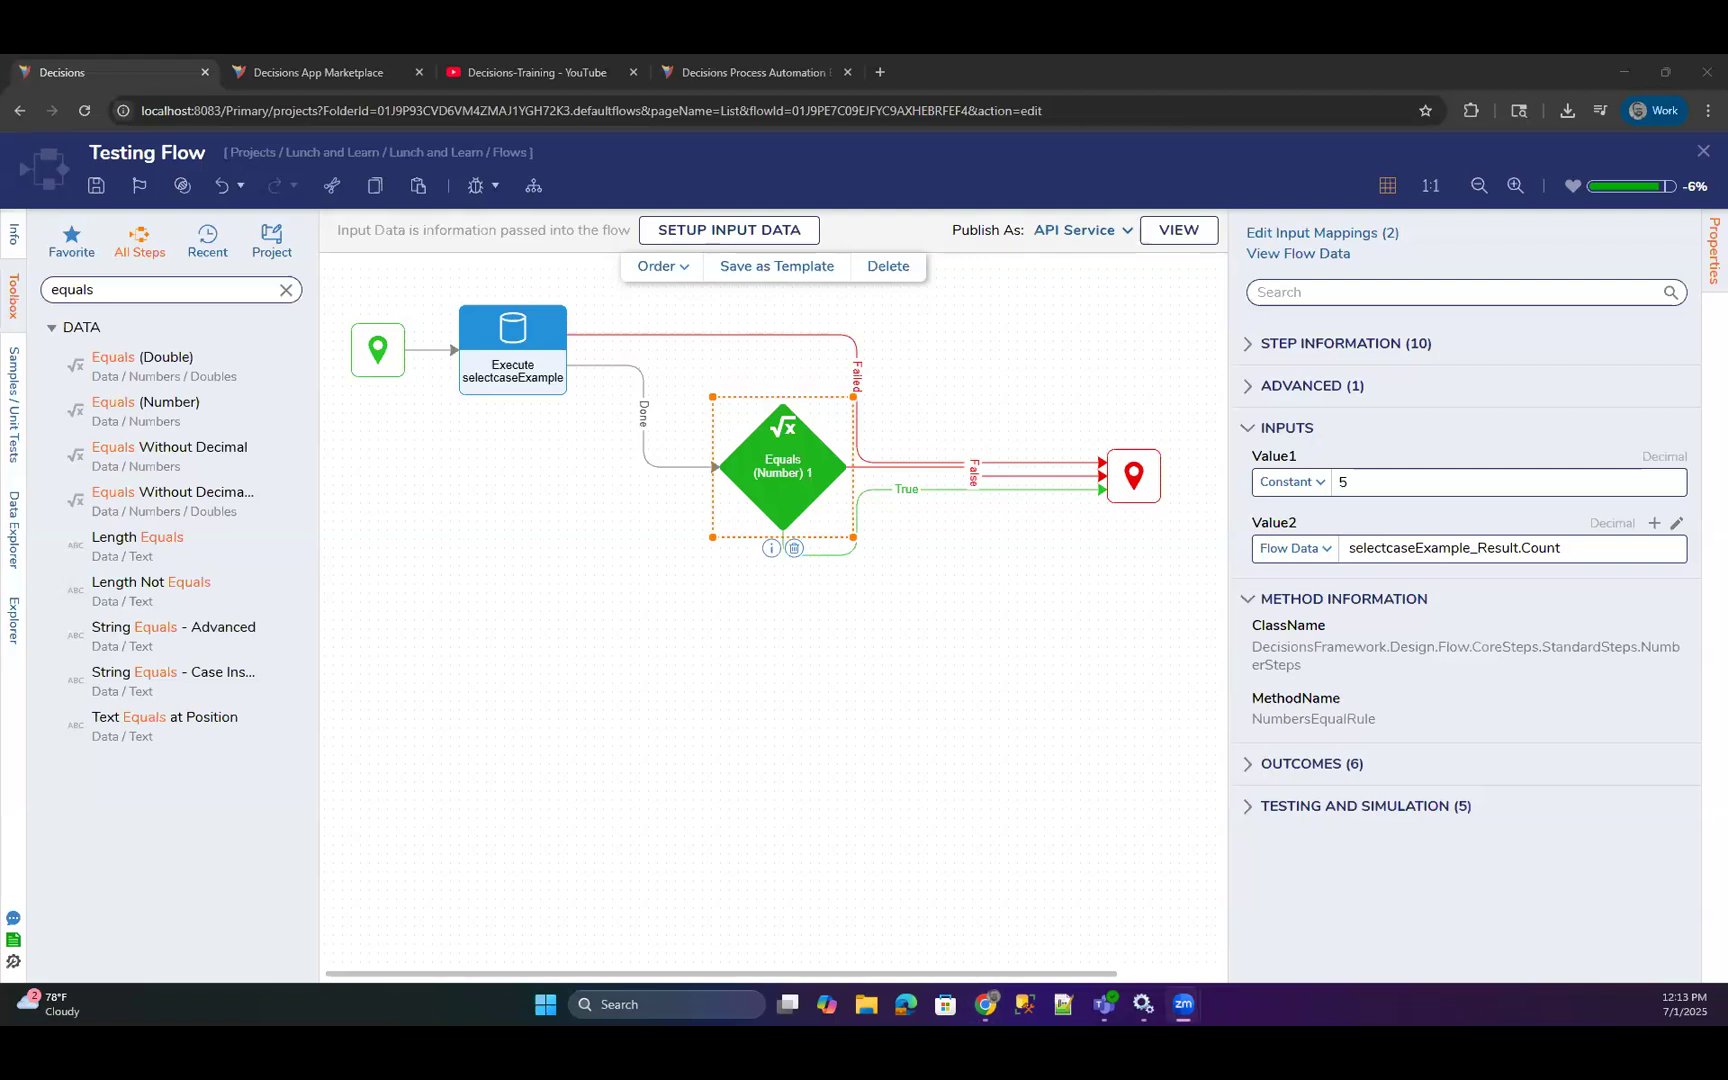
Close Testing Flow and open AFF Testing Form from the project's Forms folder.
{"action": "left_click", "coordinate": [1703, 150]}
{"action": "left_click", "coordinate": [1081, 655]}
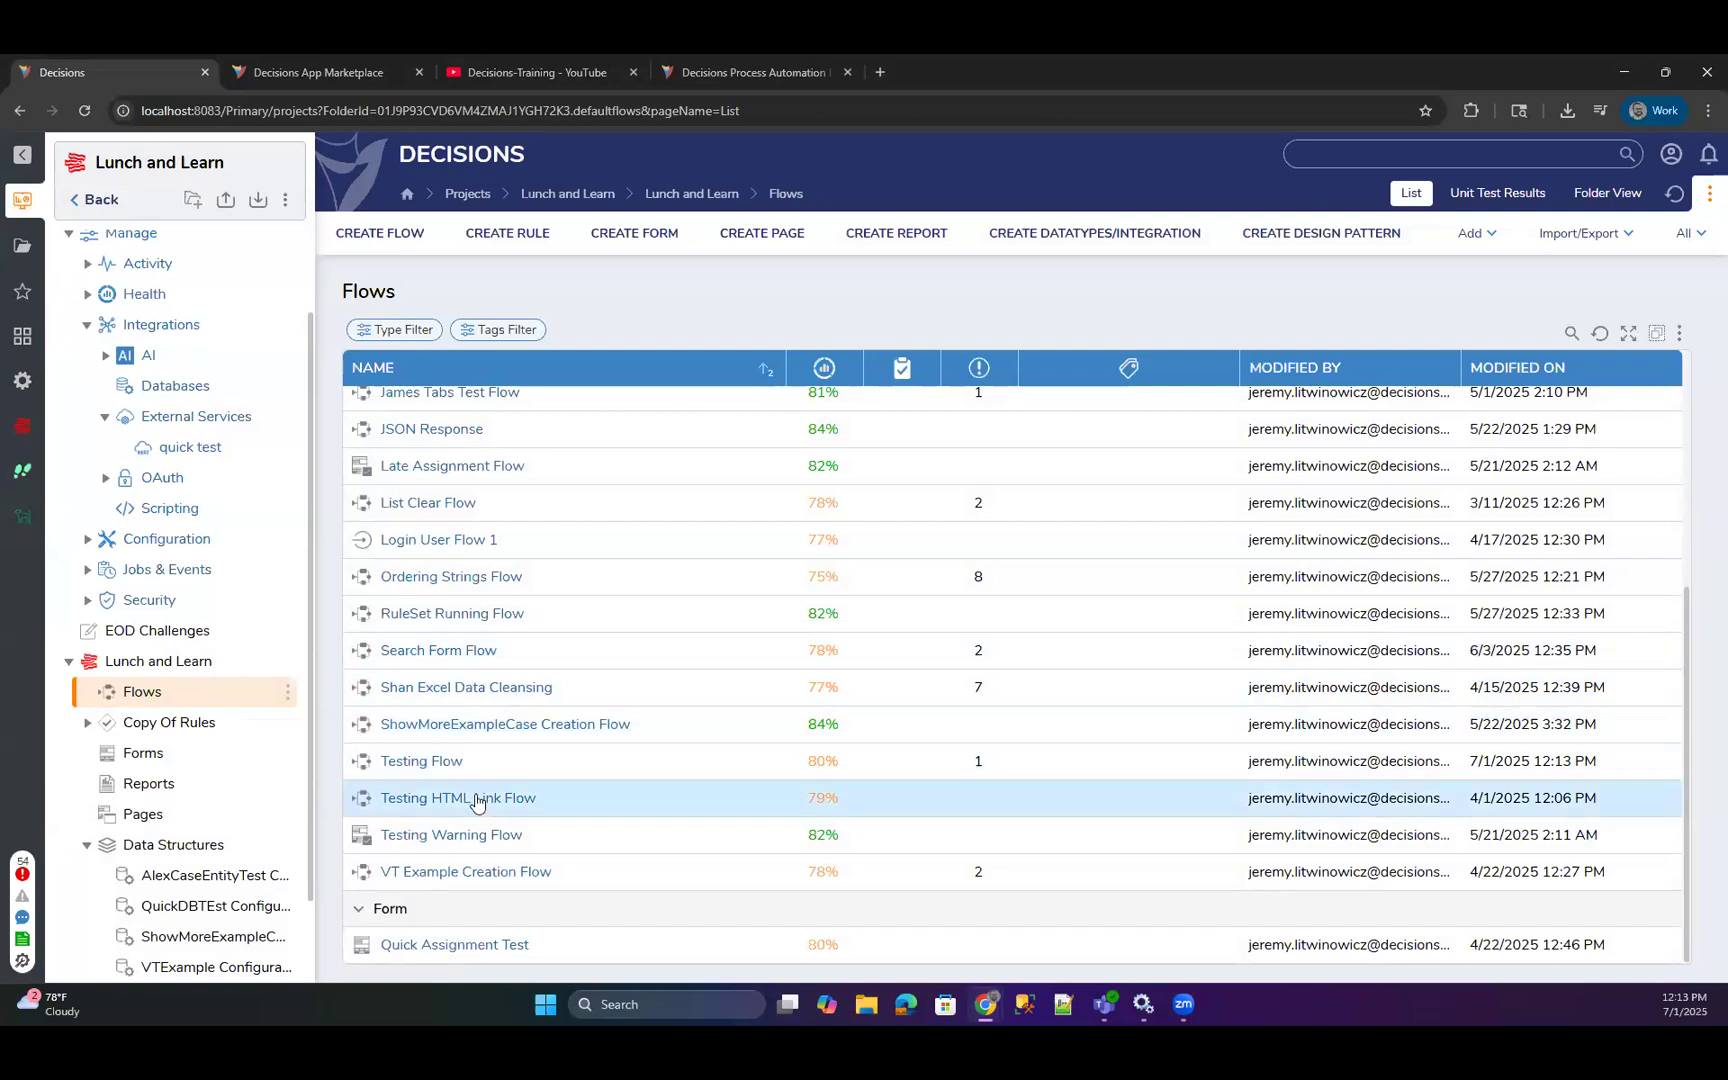
{"action": "left_click", "coordinate": [137, 757]}
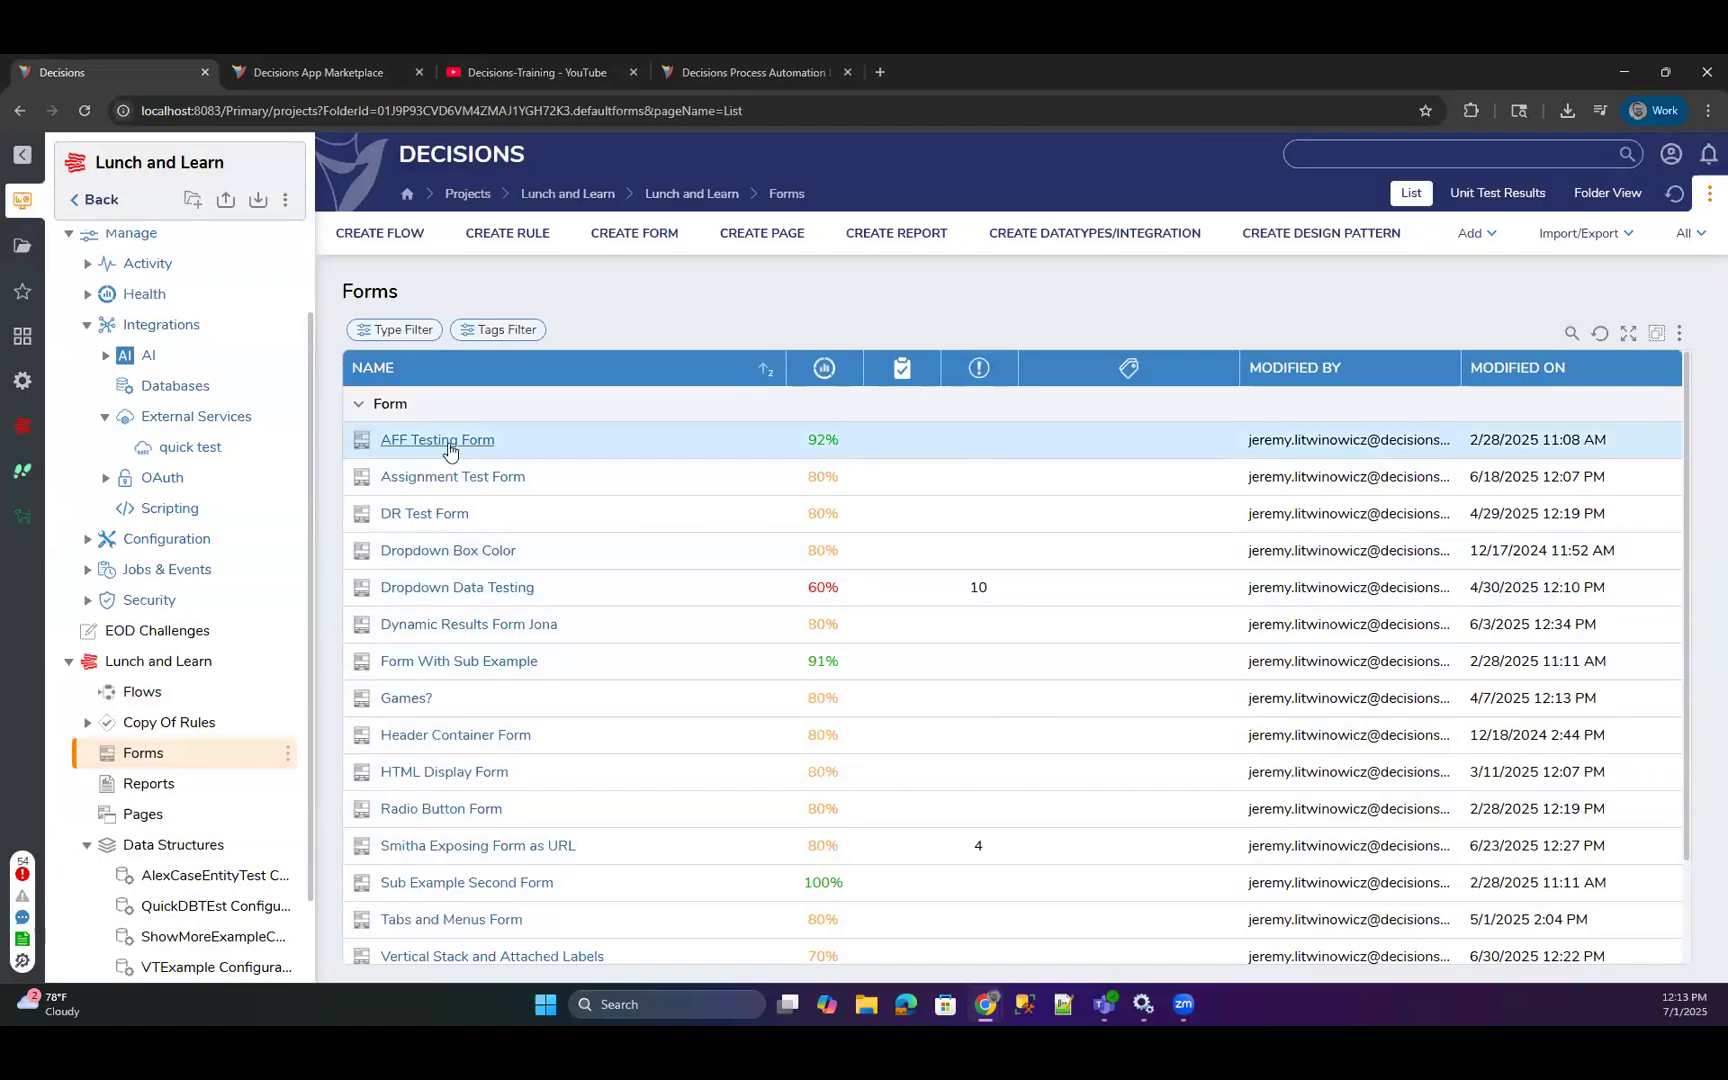
{"action": "left_click", "coordinate": [449, 451]}
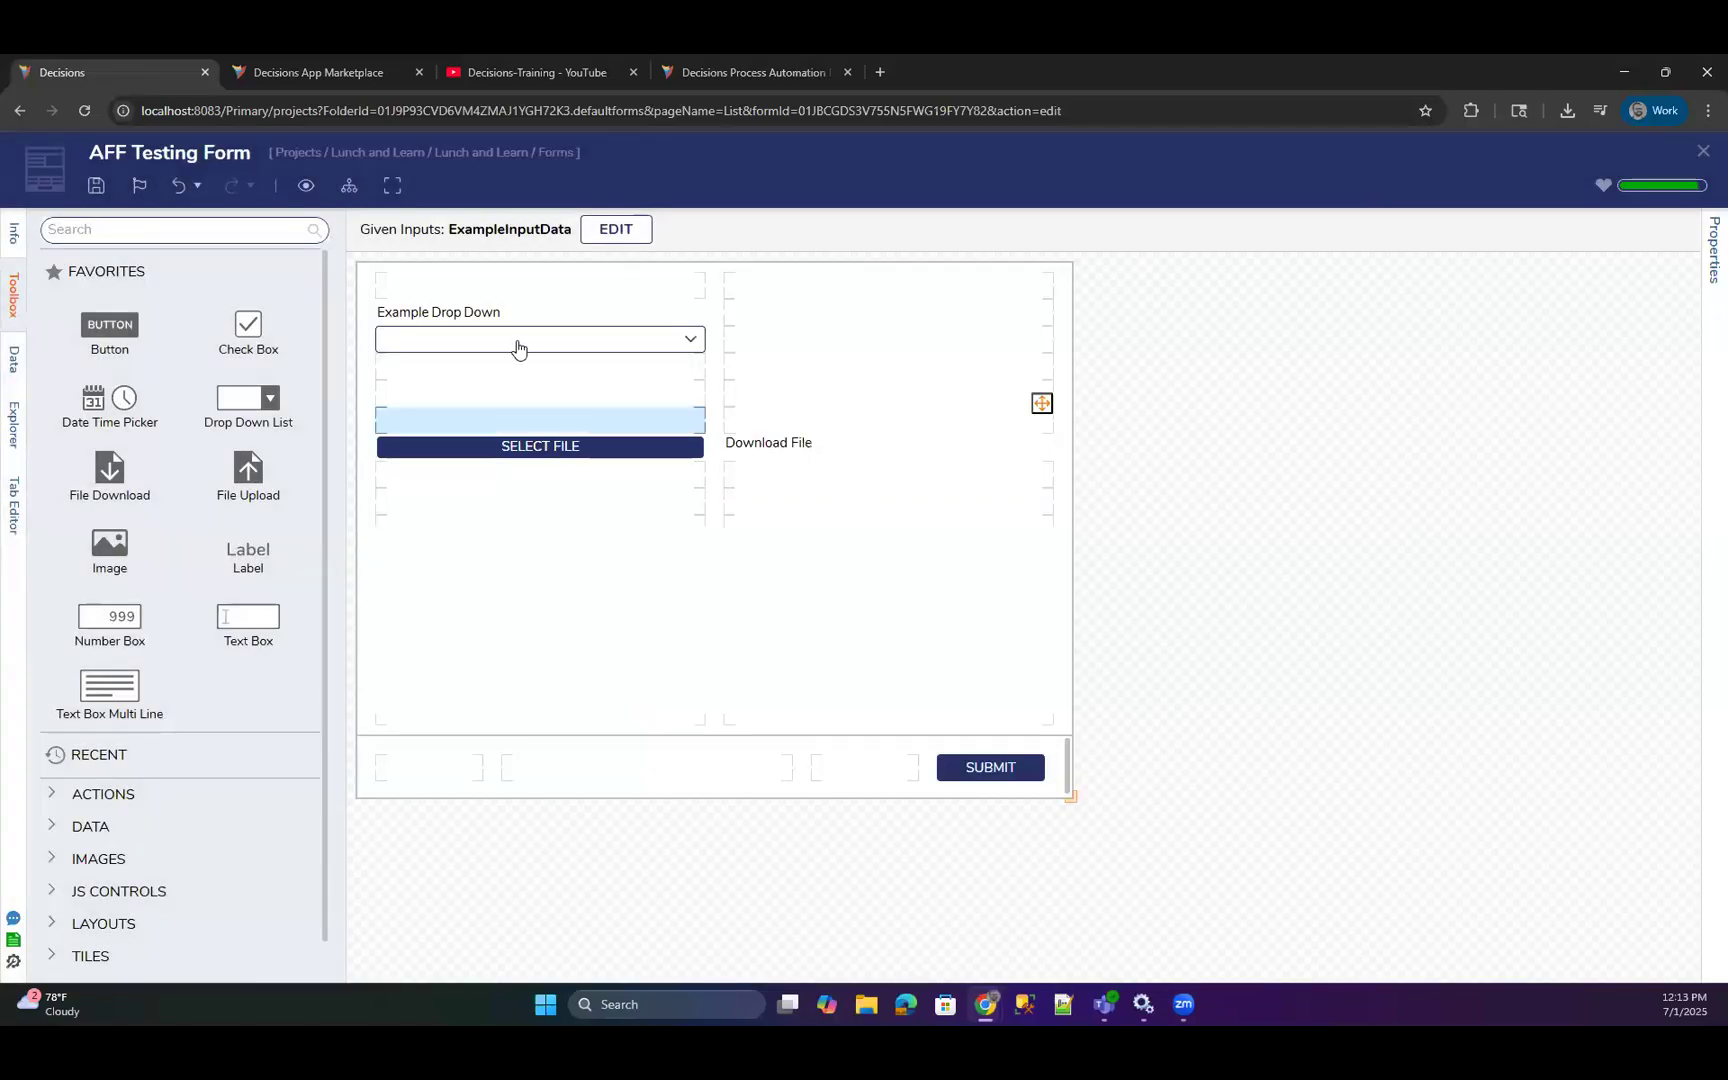
Examine the CSS class settings of the Example Drop Down and the general properties of AFF Testing Form, then close the form.
{"action": "left_click", "coordinate": [517, 340]}
{"action": "scroll", "coordinate": [1636, 505], "scroll_direction": "down", "scroll_amount": 7}
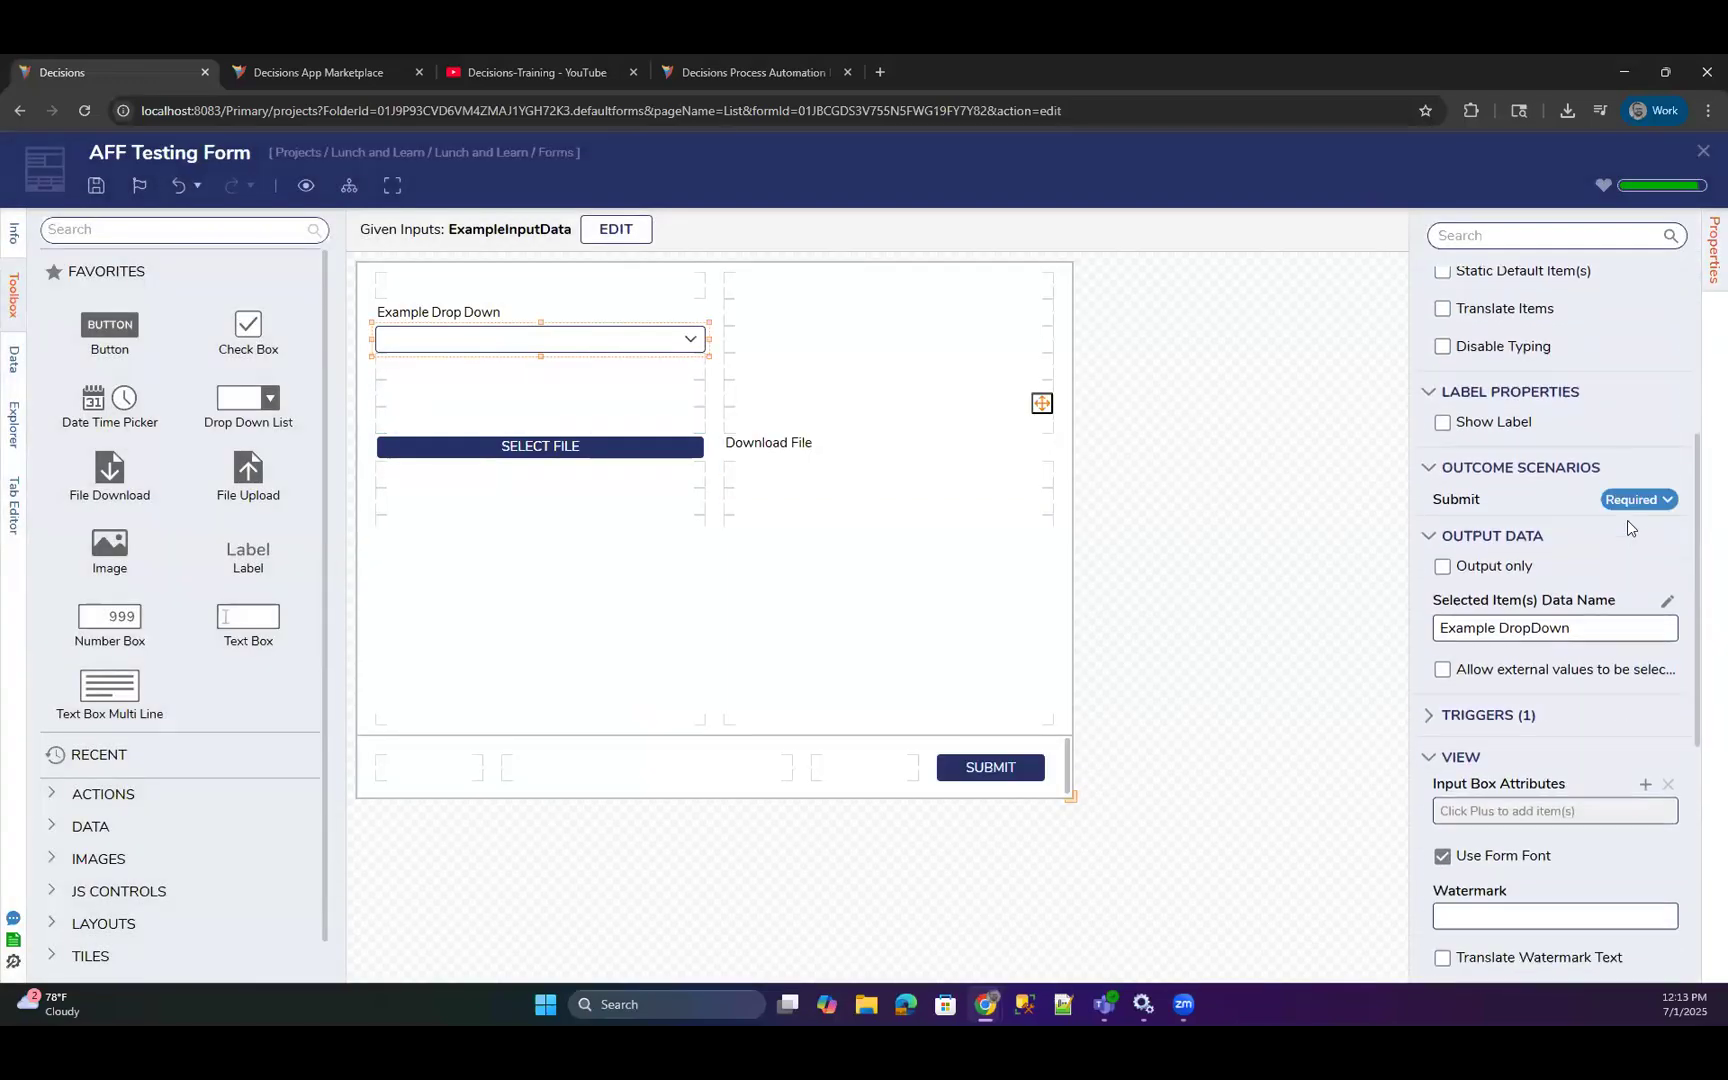
{"action": "scroll", "coordinate": [1640, 560], "scroll_direction": "down", "scroll_amount": 1}
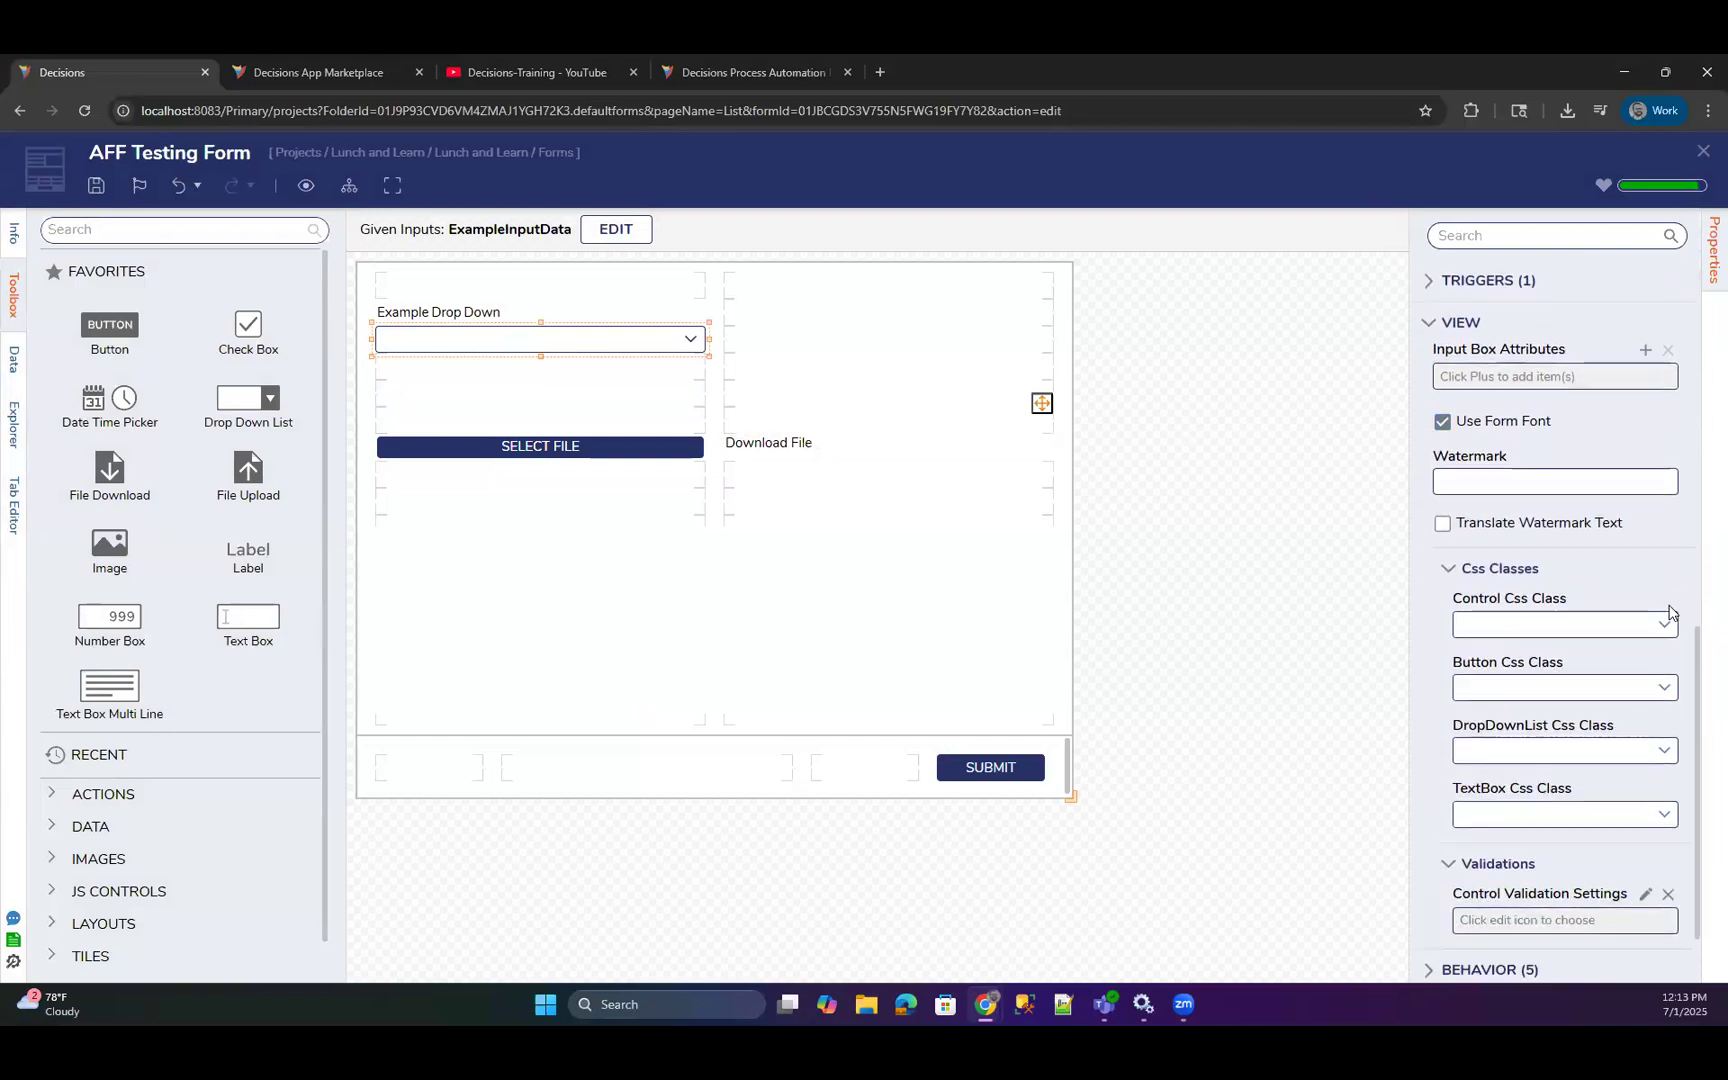
{"action": "scroll", "coordinate": [1582, 570], "scroll_direction": "down", "scroll_amount": 1}
{"action": "left_click", "coordinate": [1663, 540]}
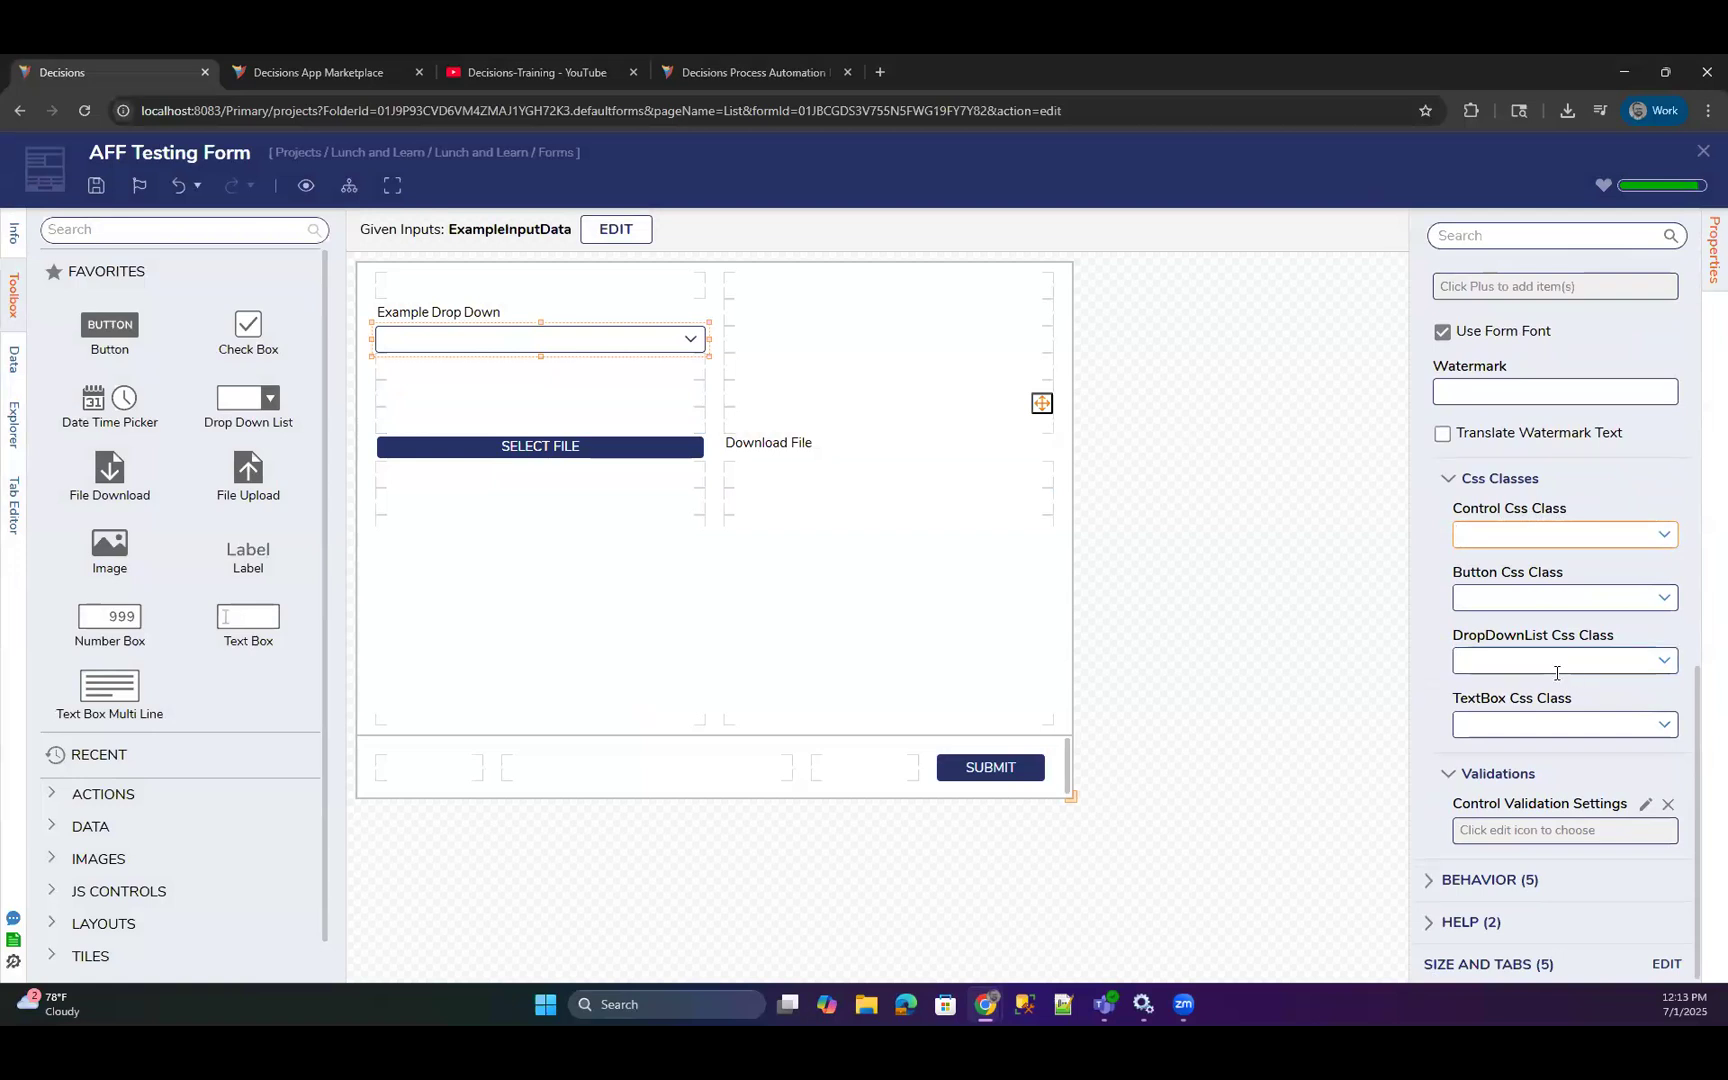
{"action": "scroll", "coordinate": [1516, 695], "scroll_direction": "down", "scroll_amount": 1}
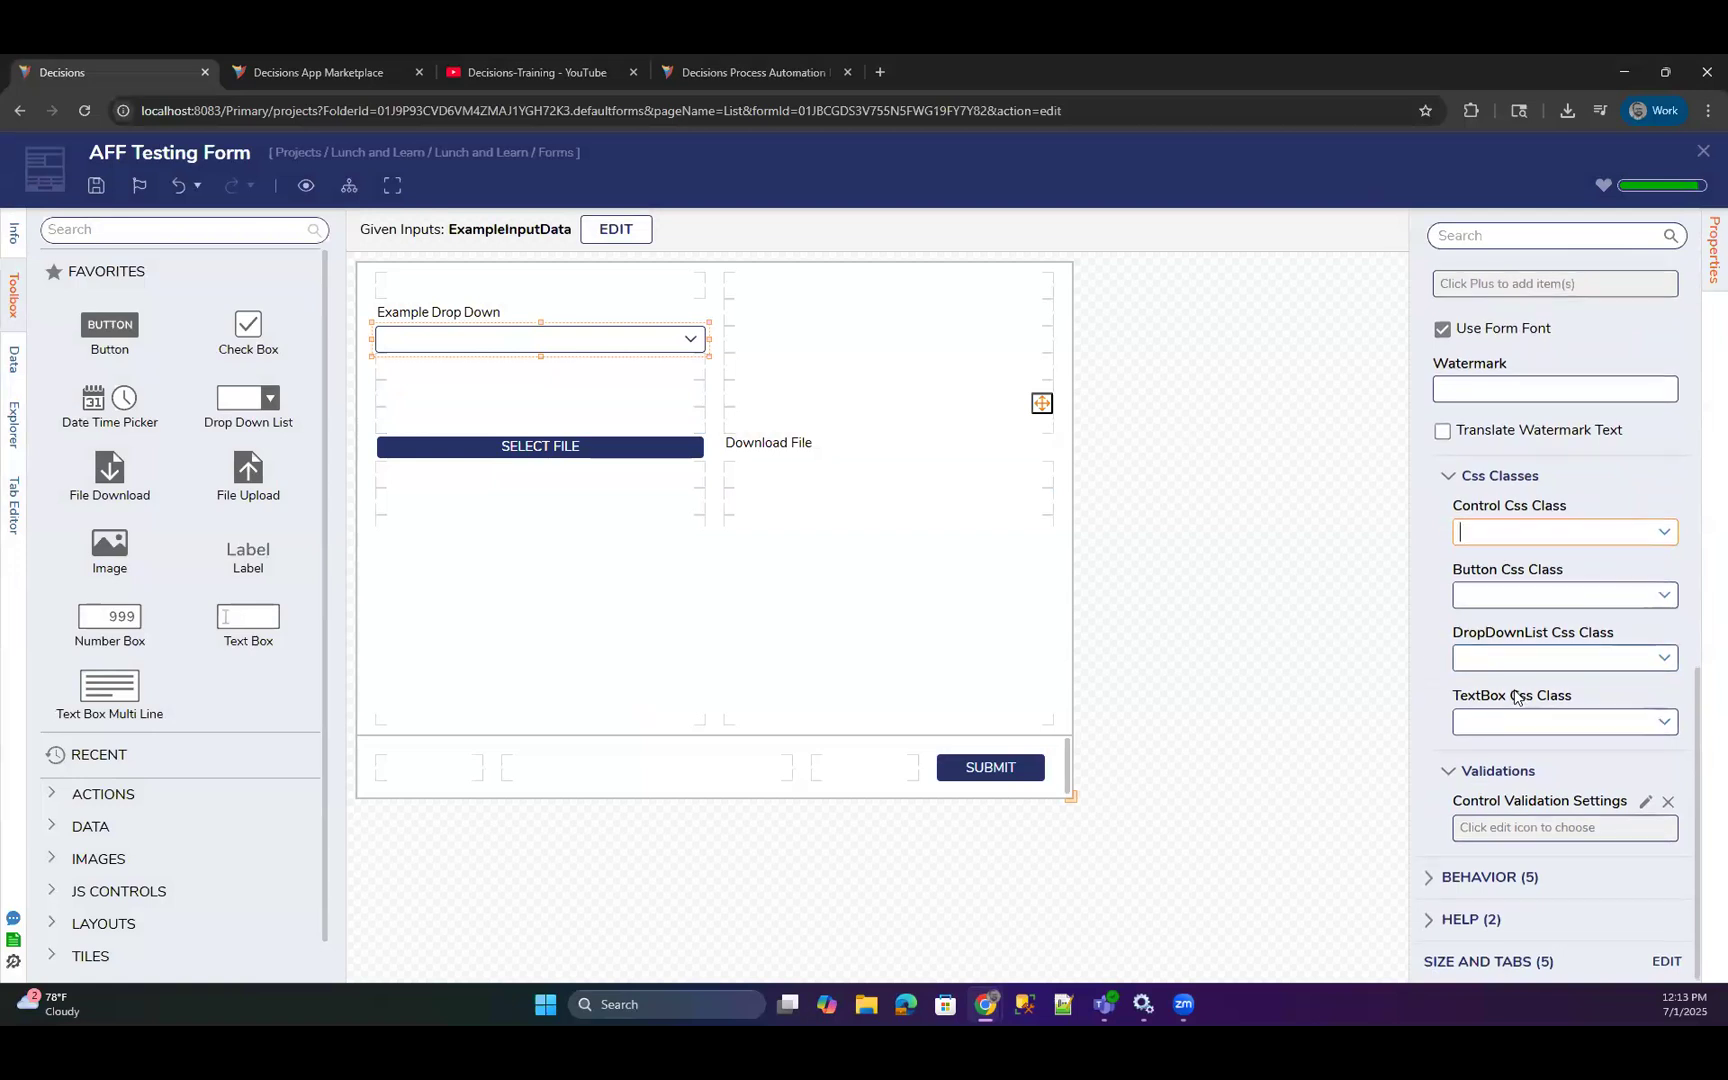
{"action": "left_click", "coordinate": [1311, 610]}
{"action": "scroll", "coordinate": [1553, 627], "scroll_direction": "down", "scroll_amount": 3}
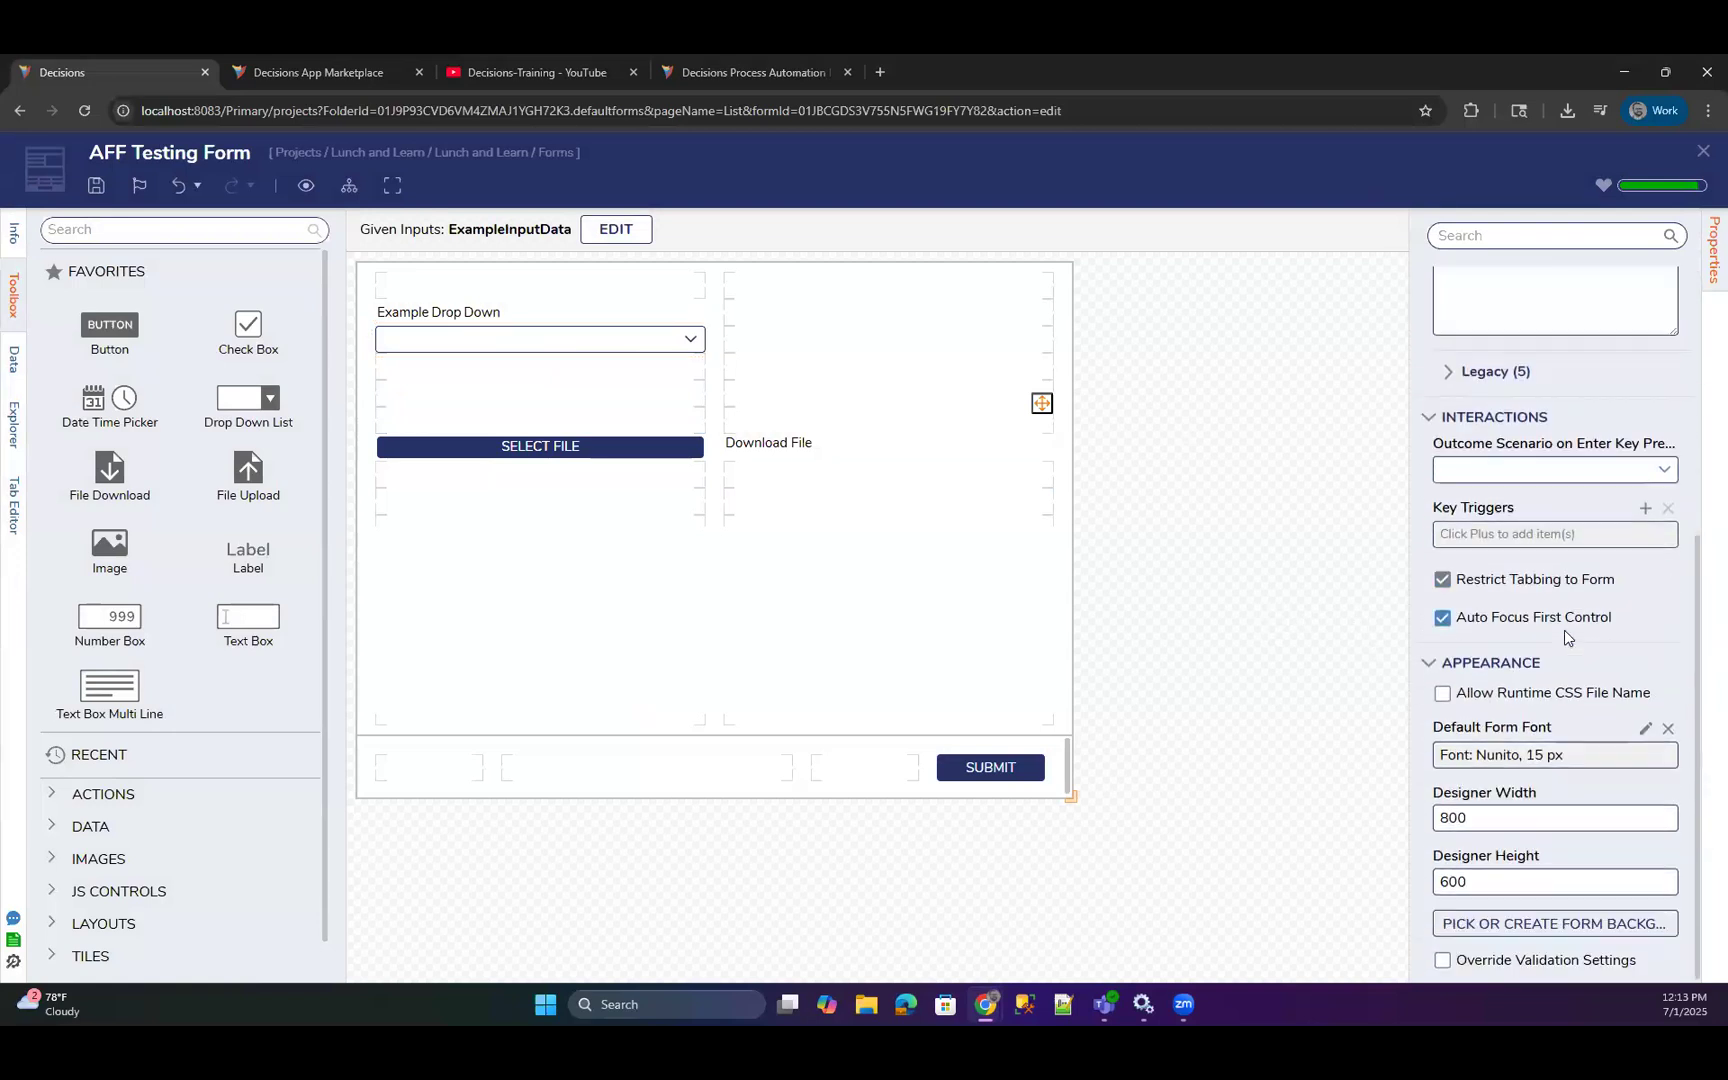
{"action": "scroll", "coordinate": [1575, 644], "scroll_direction": "up", "scroll_amount": 3}
{"action": "scroll", "coordinate": [1575, 650], "scroll_direction": "up", "scroll_amount": 1}
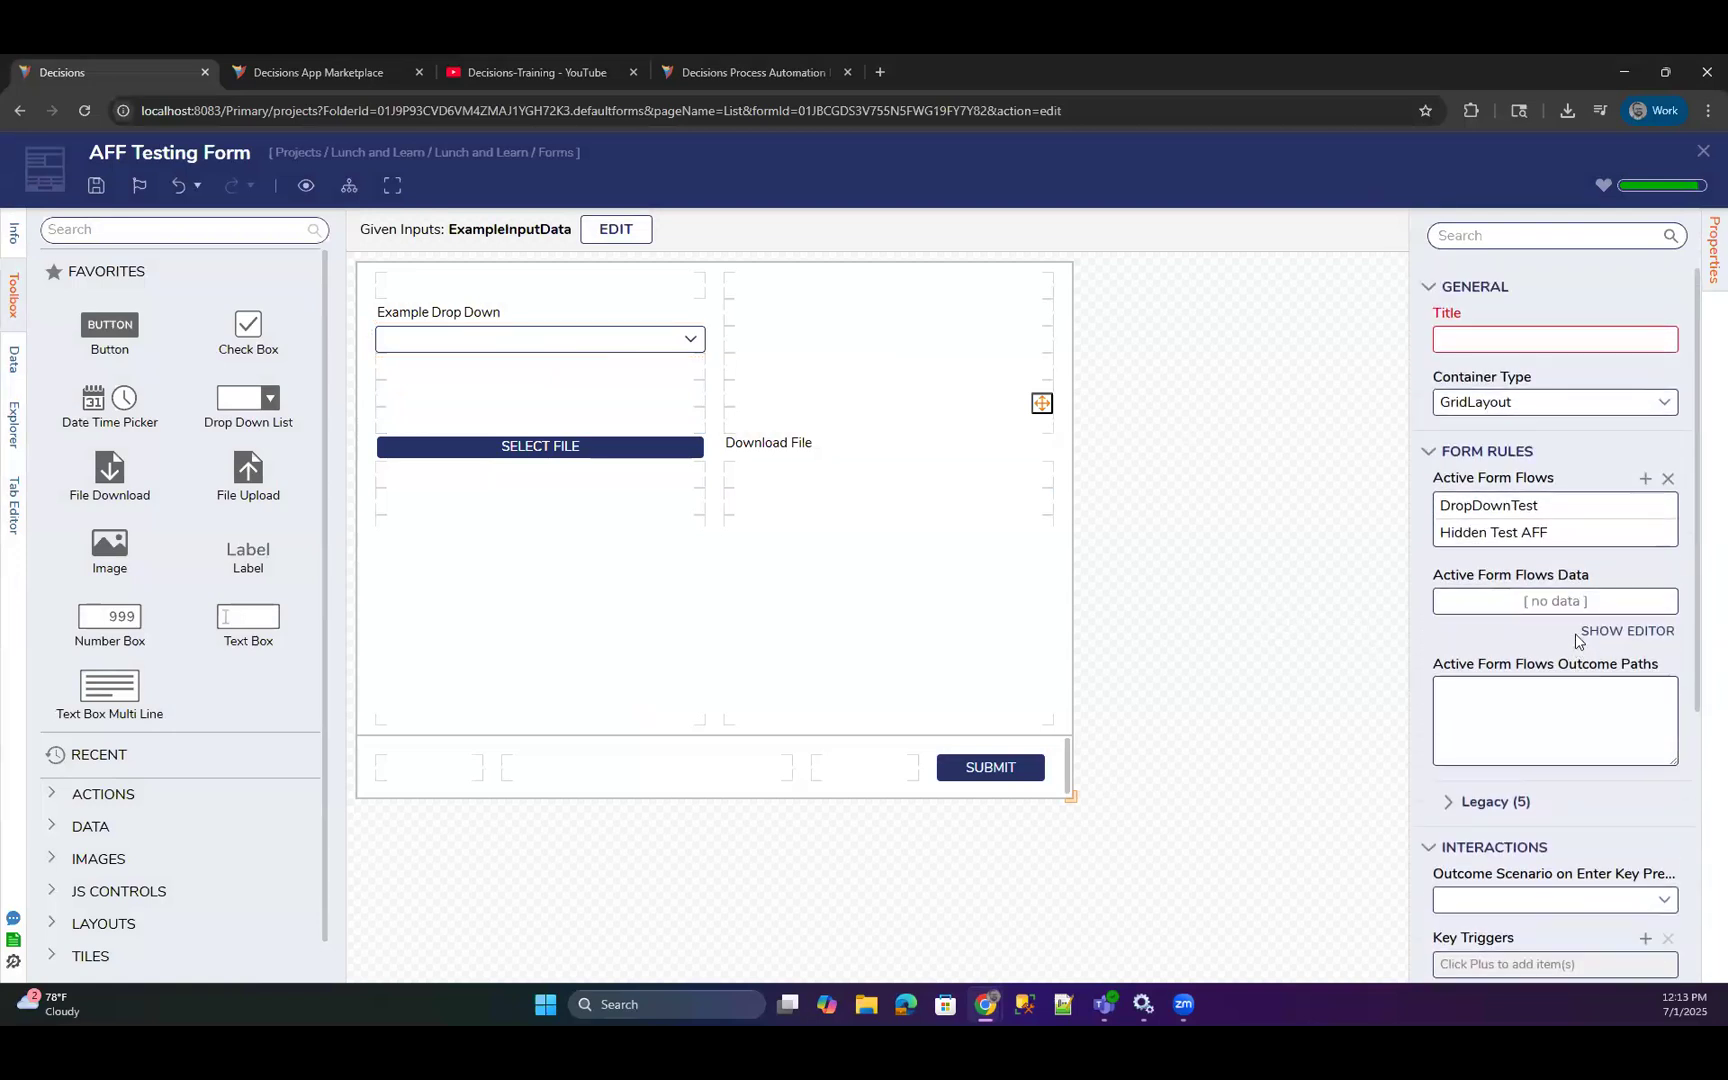
{"action": "left_click", "coordinate": [1703, 152]}
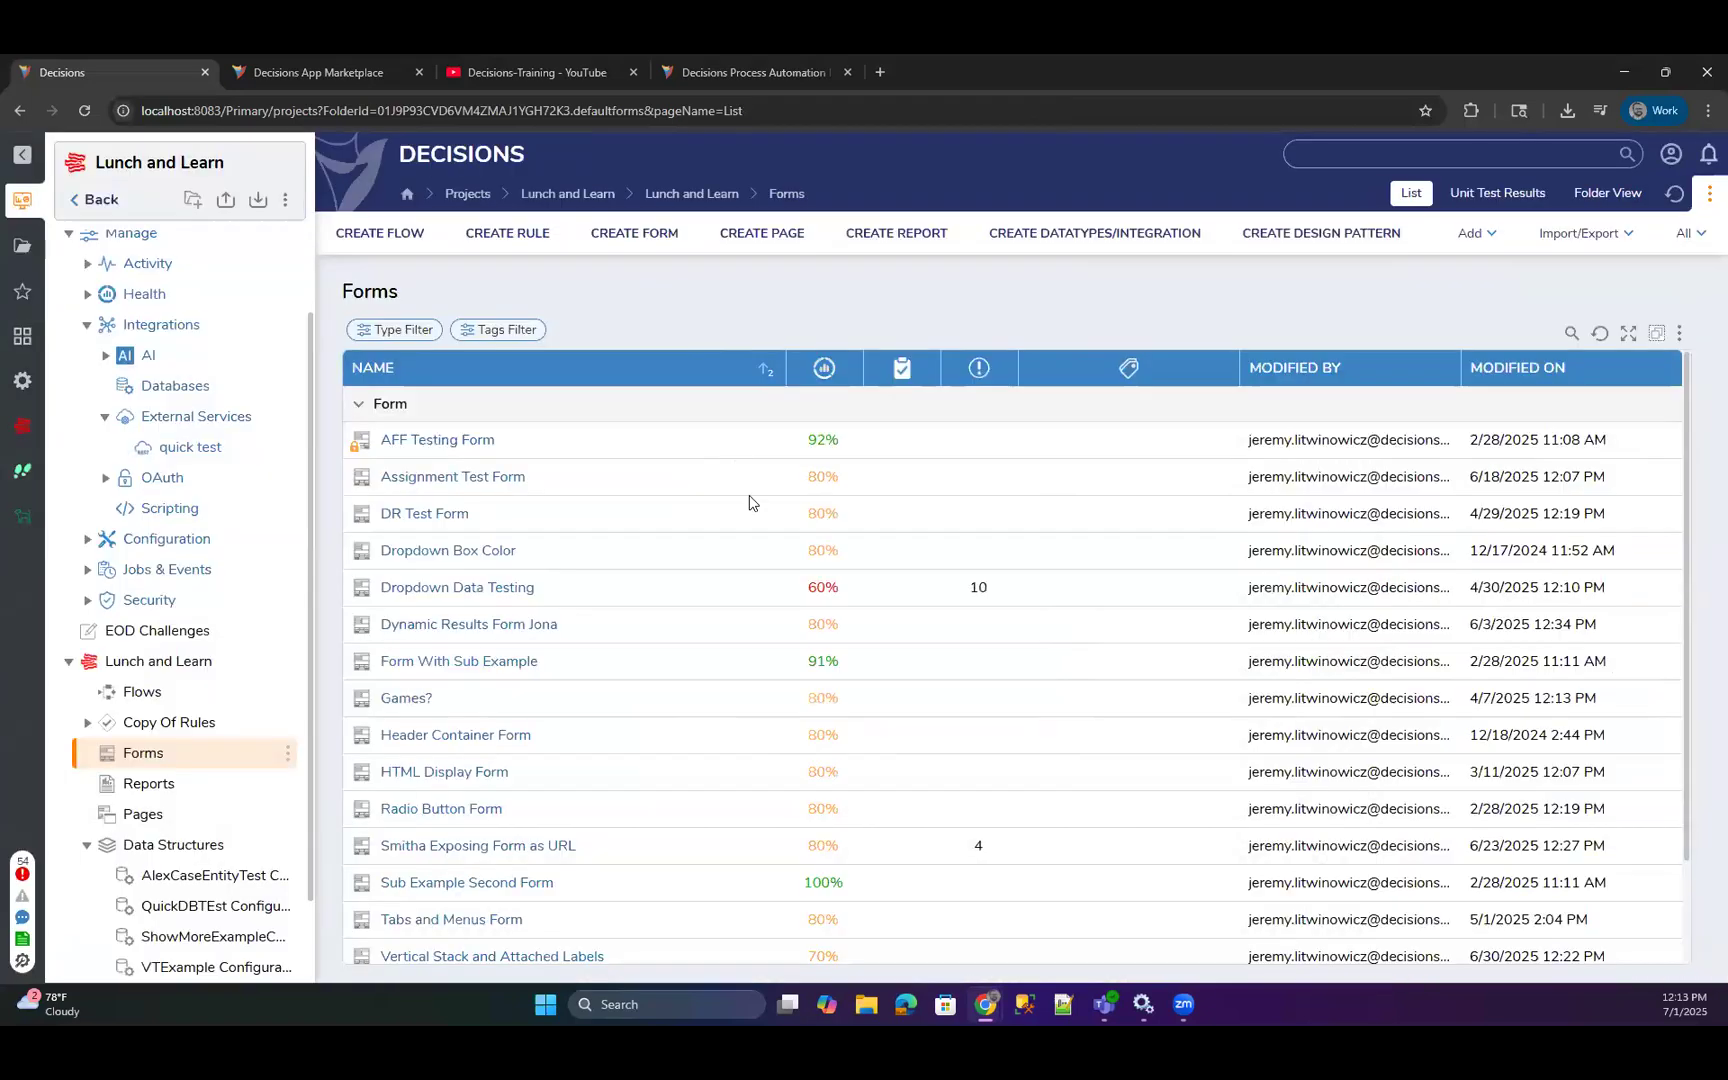
Reopen Testing Flow from the project's Flows folder.
{"action": "left_click", "coordinate": [141, 693]}
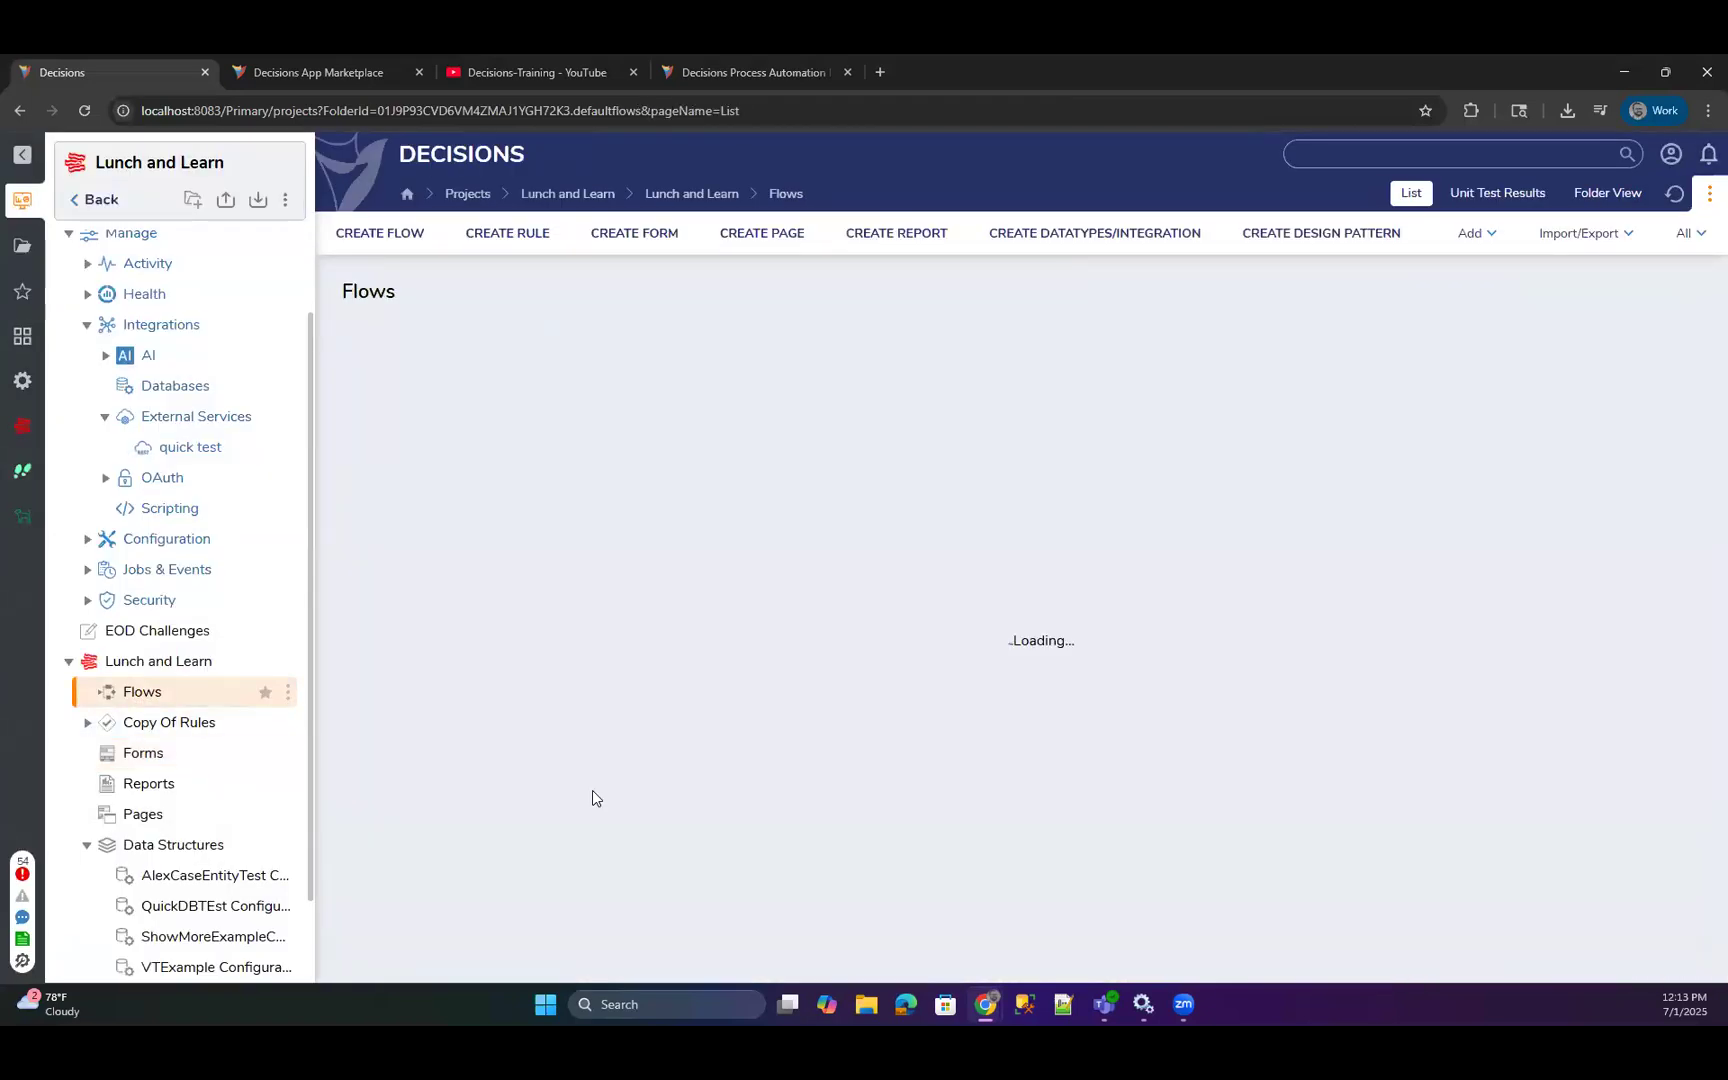
{"action": "scroll", "coordinate": [598, 822], "scroll_direction": "down", "scroll_amount": 3}
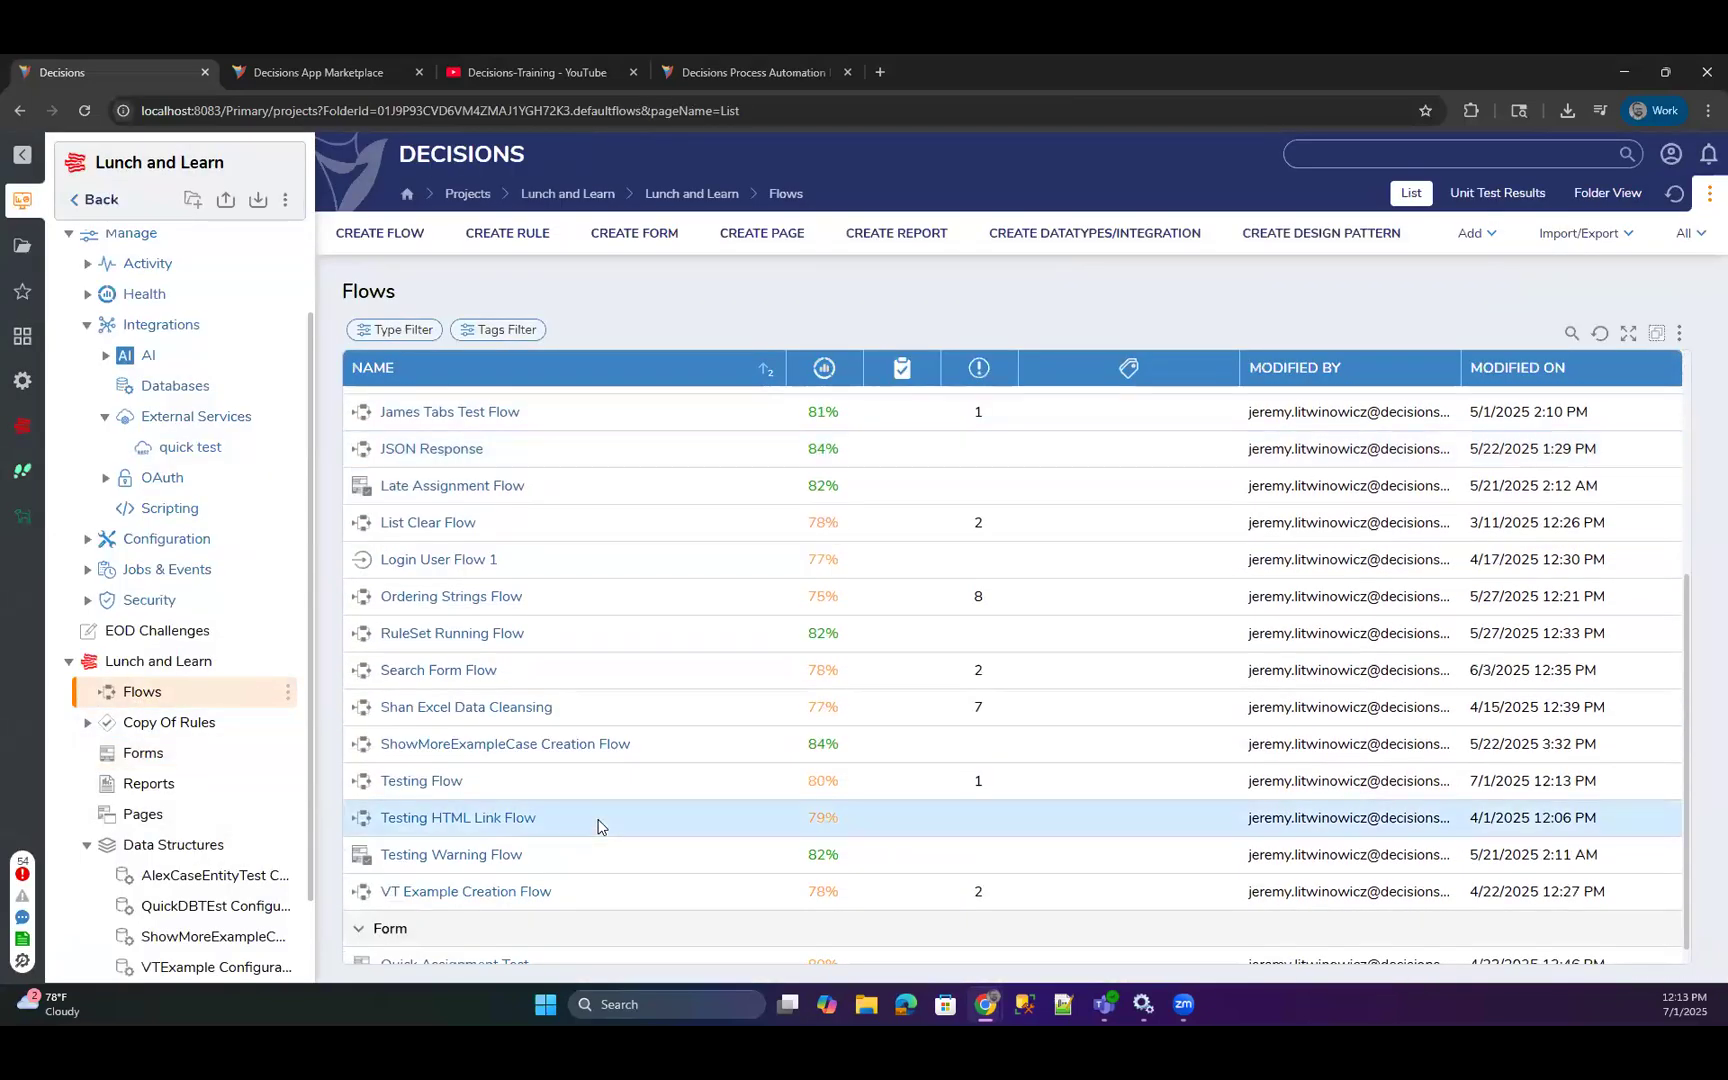
{"action": "left_click", "coordinate": [447, 788]}
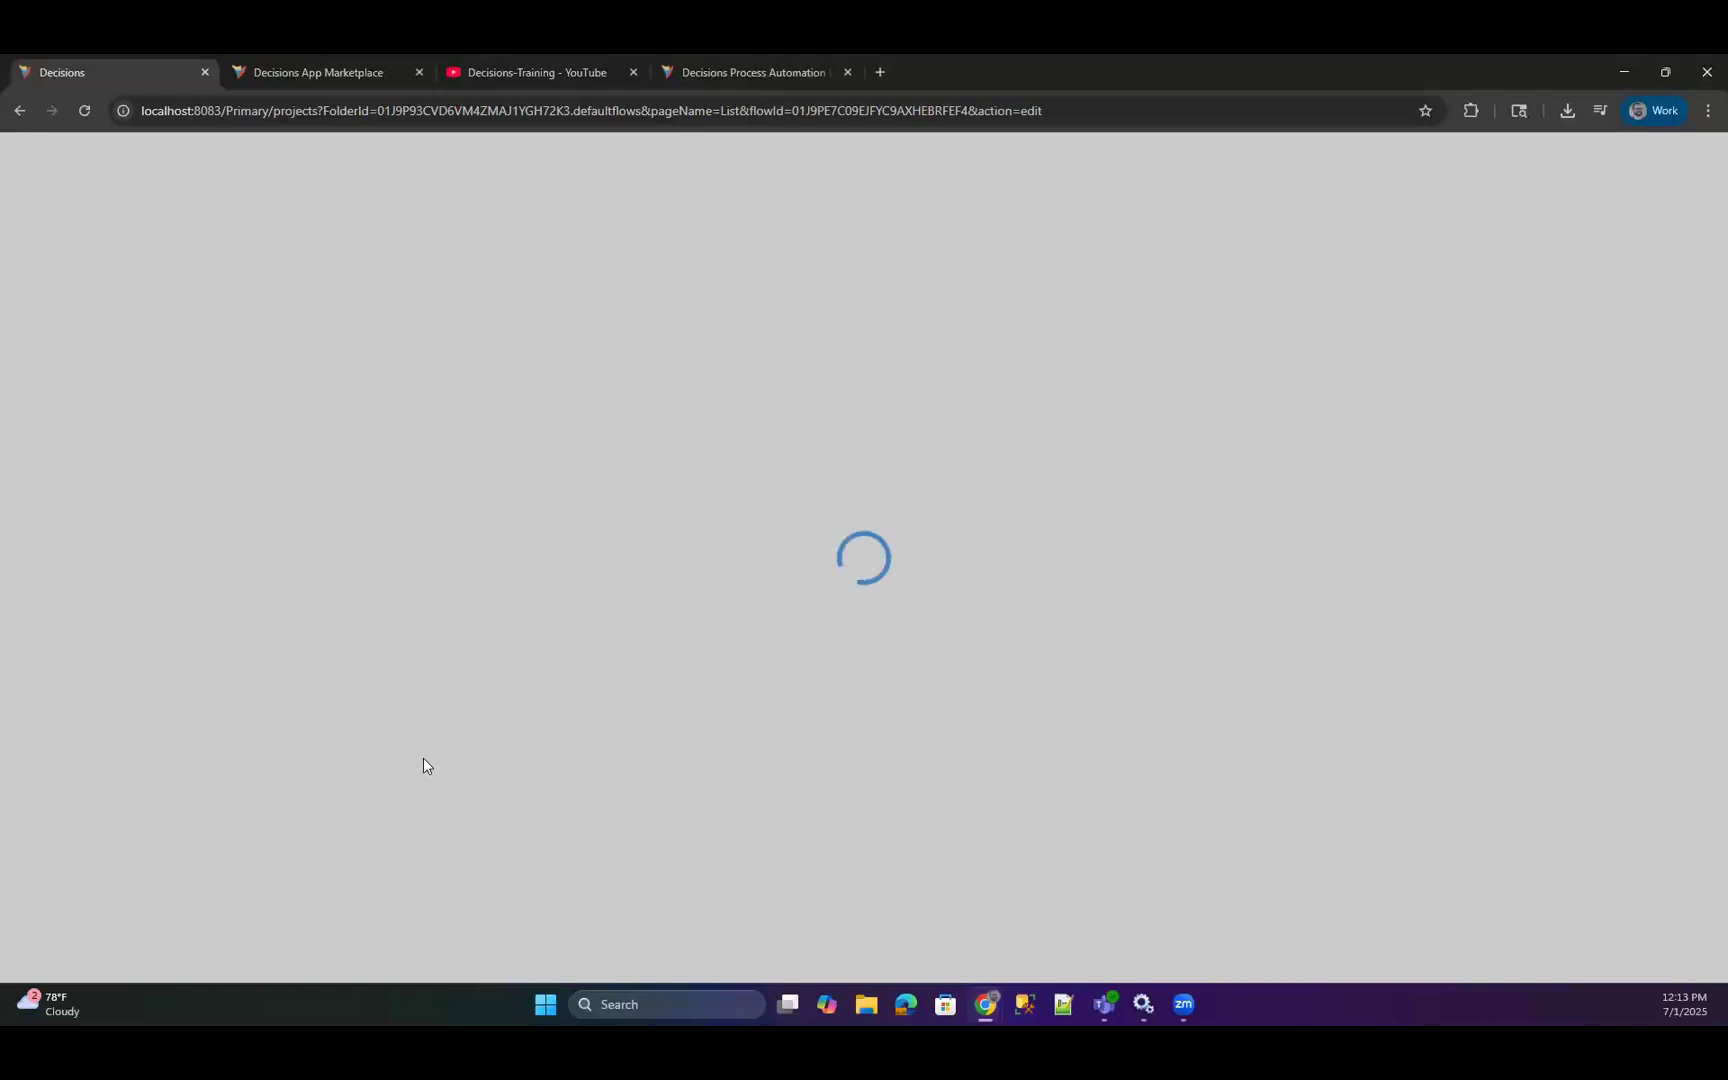
Replace the query and Equals (Number) steps with a Show Form step connected to the start step.
{"action": "left_click_drag", "start_coordinate": [115, 663], "coordinate": [478, 512]}
{"action": "left_click_drag", "start_coordinate": [543, 361], "coordinate": [641, 413]}
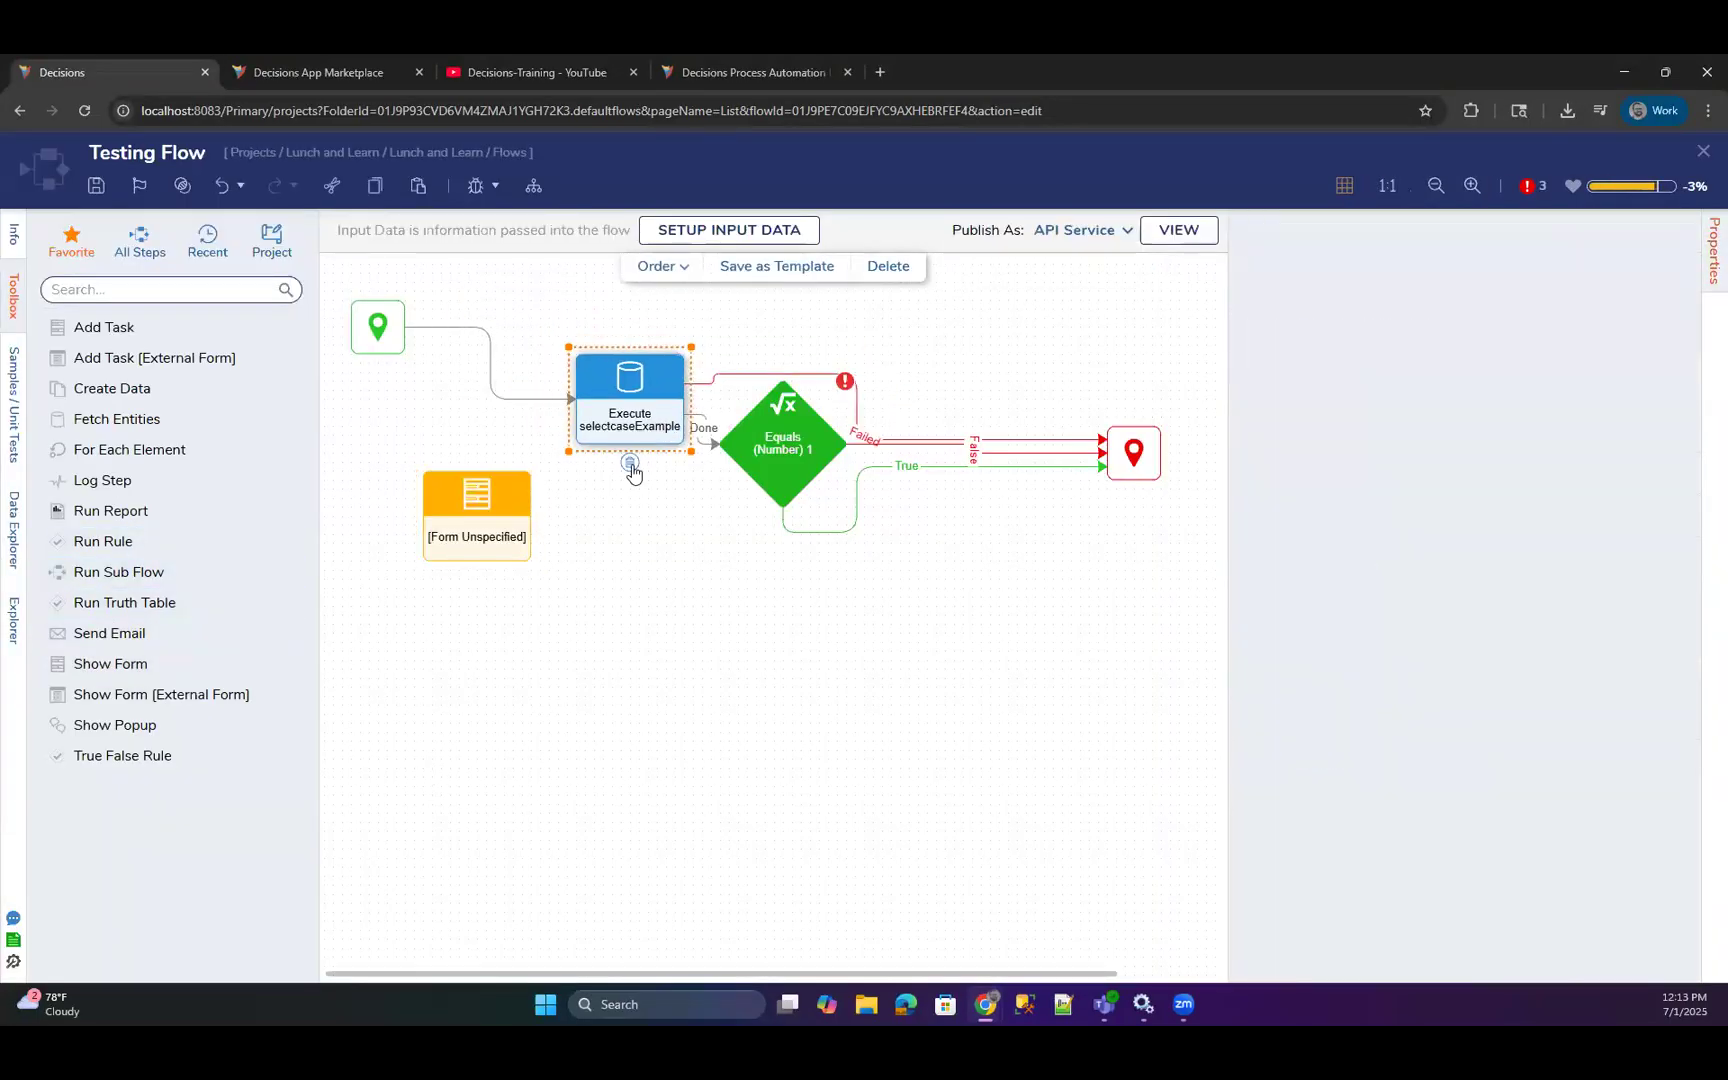
{"action": "left_click", "coordinate": [631, 465]}
{"action": "left_click", "coordinate": [782, 476]}
{"action": "left_click", "coordinate": [795, 526]}
{"action": "left_click_drag", "start_coordinate": [463, 511], "coordinate": [534, 439]}
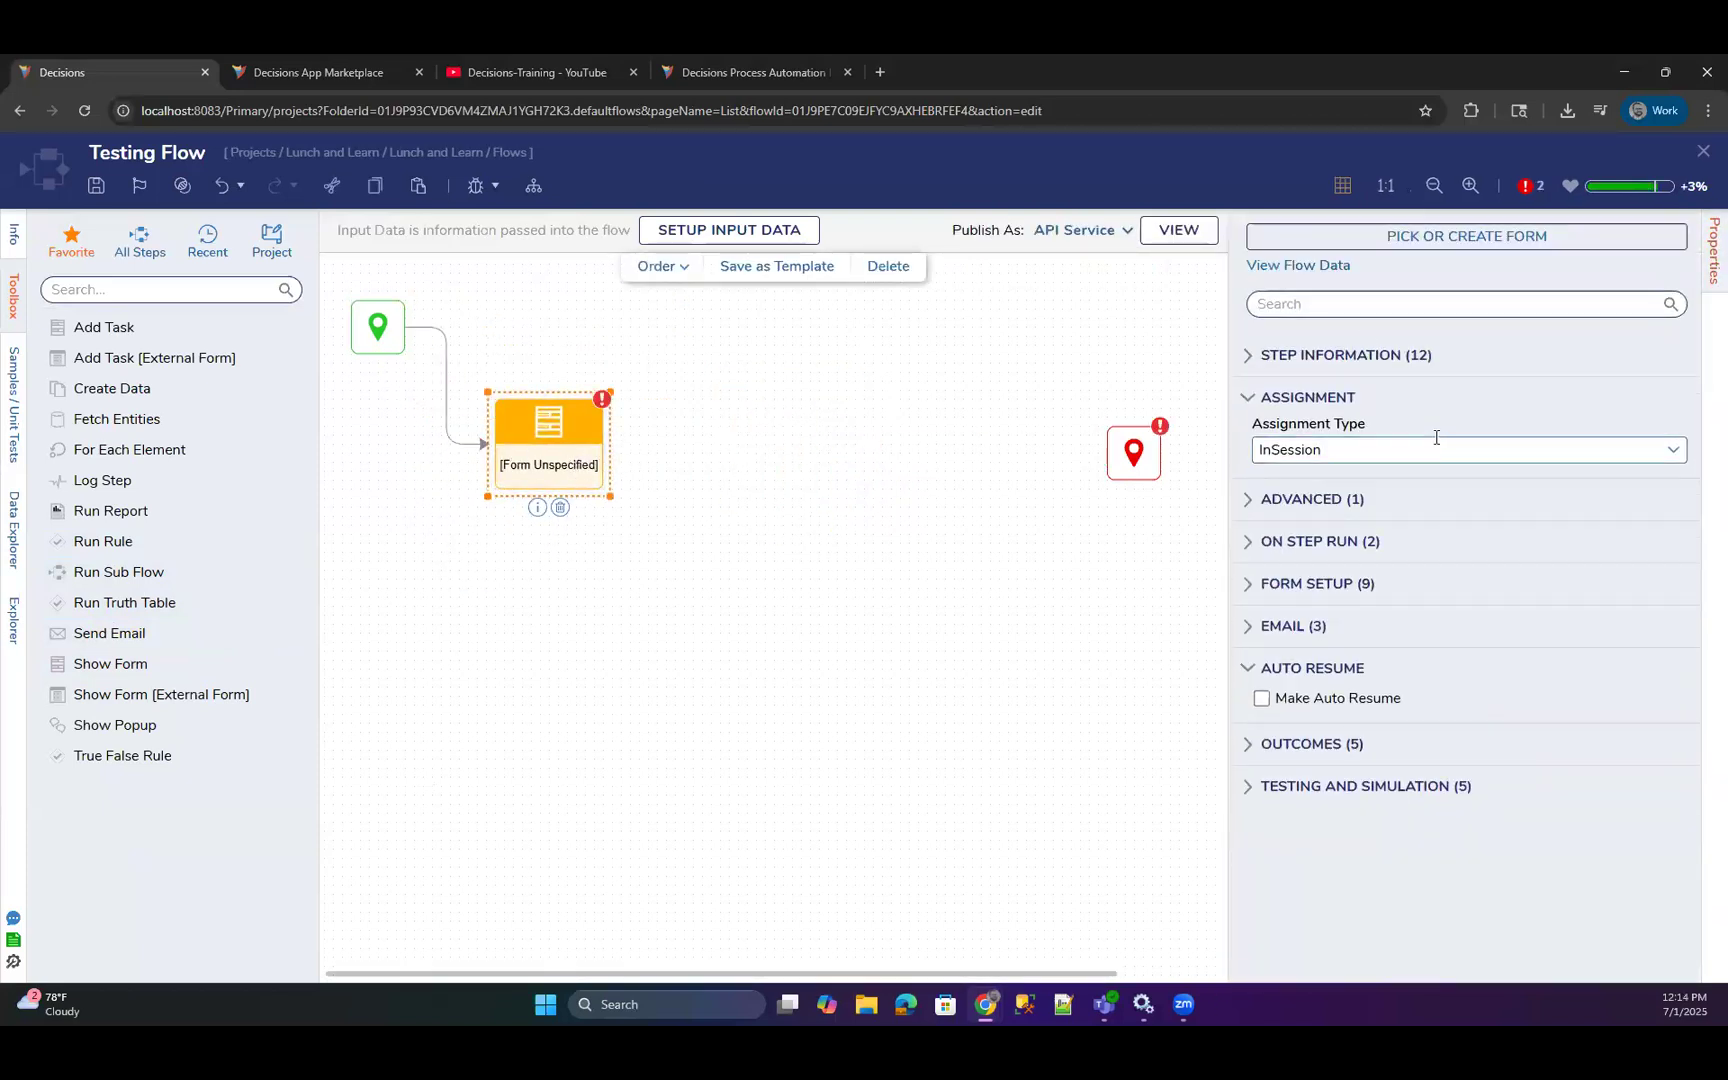
Assign the existing form Vertical Stack and Attached Labels to the Show Form step and look through its input and output mappings.
{"action": "left_click", "coordinate": [1452, 241]}
{"action": "left_click", "coordinate": [1080, 665]}
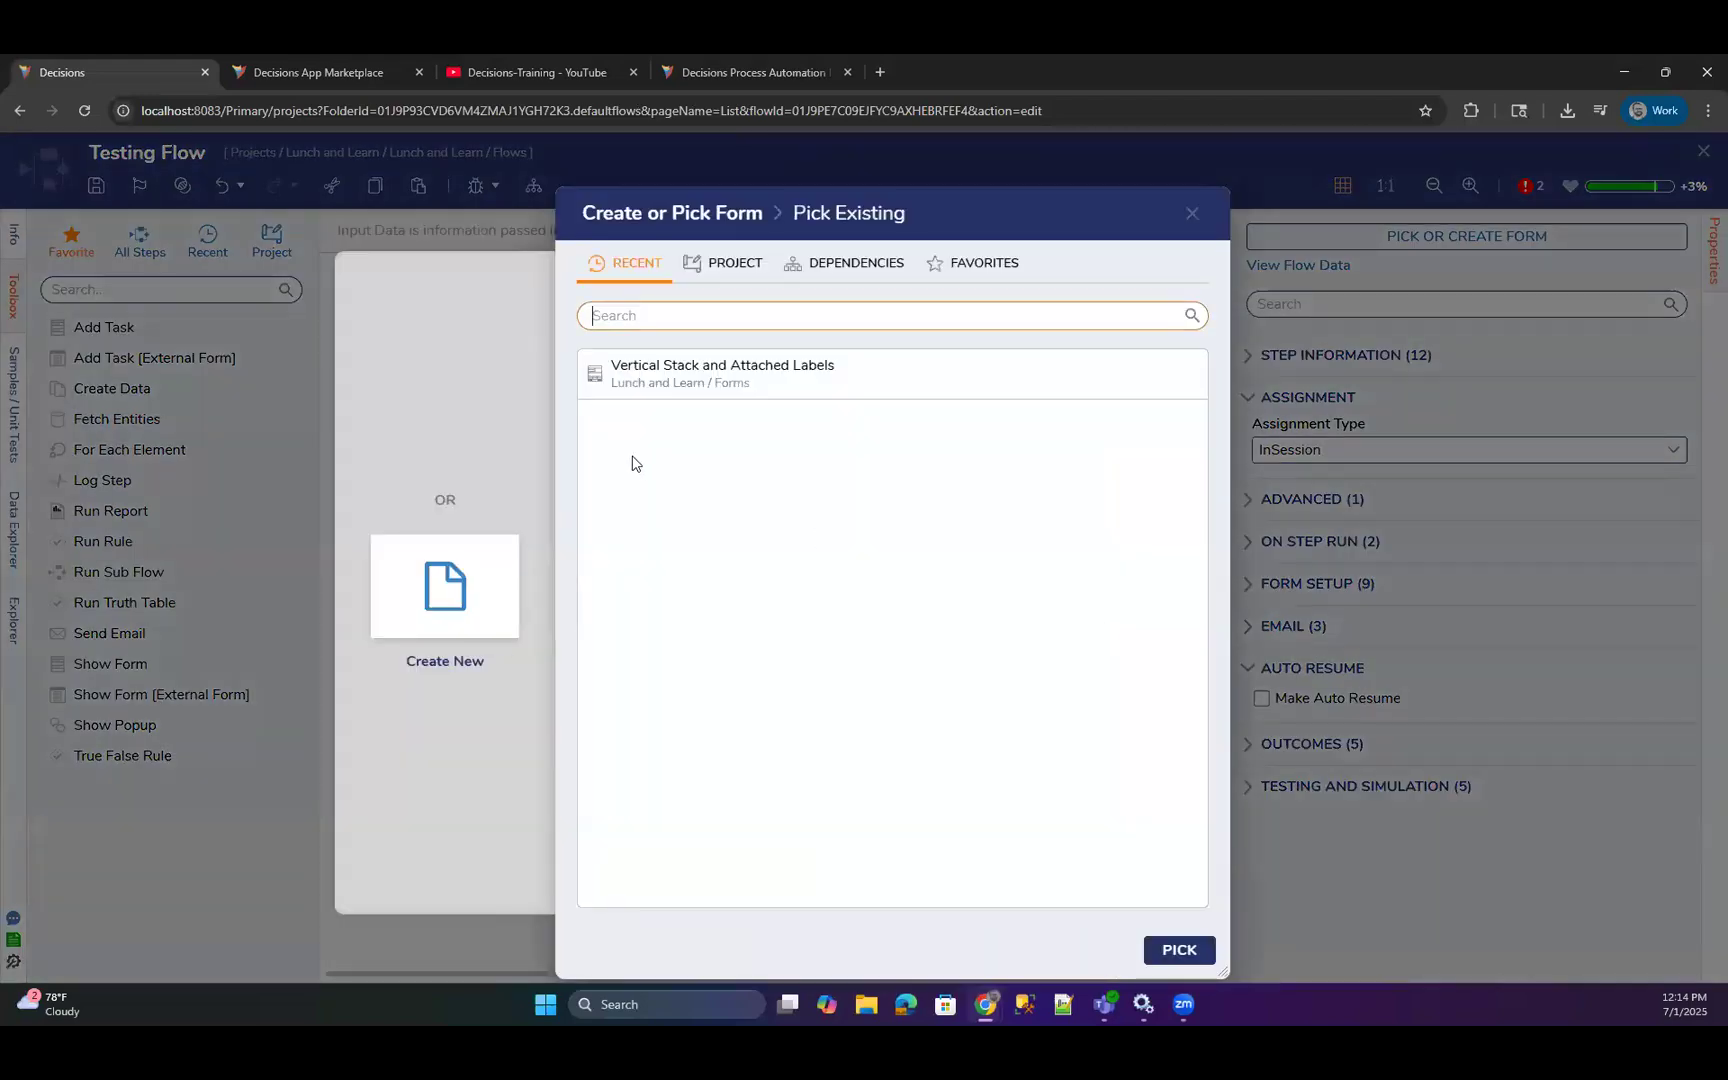
{"action": "left_click", "coordinate": [706, 374]}
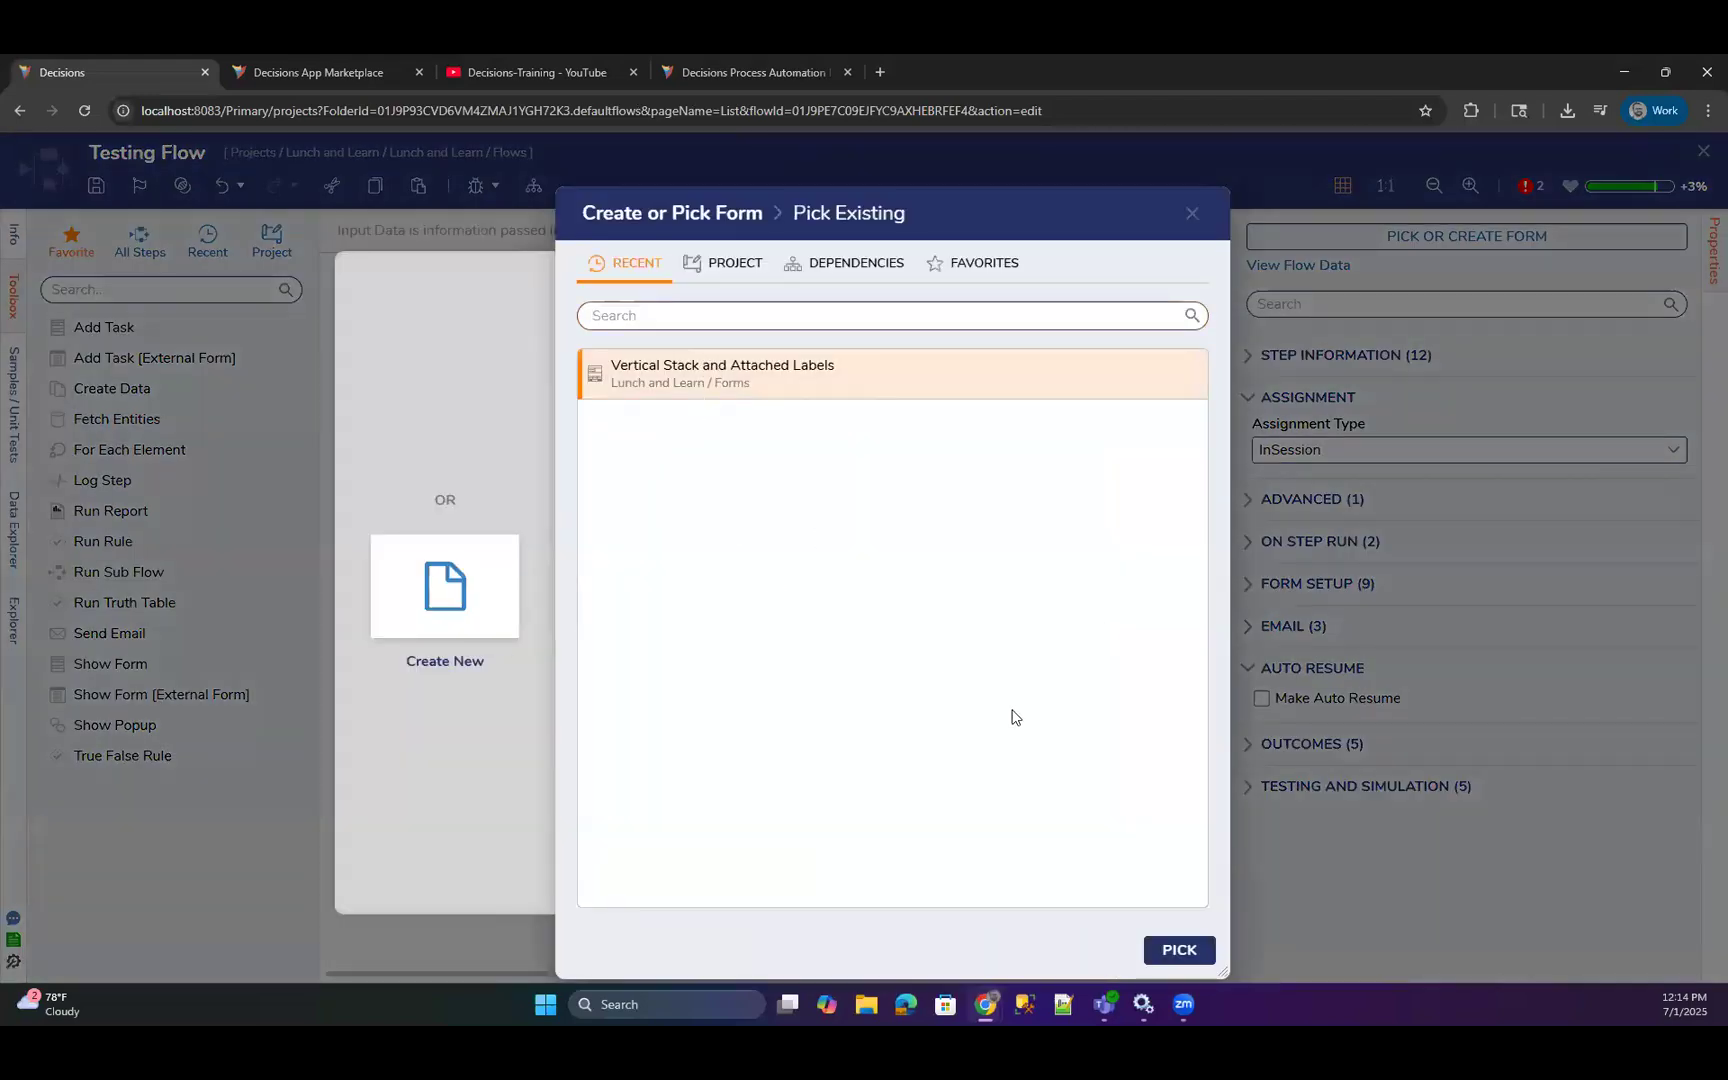
{"action": "left_click", "coordinate": [1192, 951]}
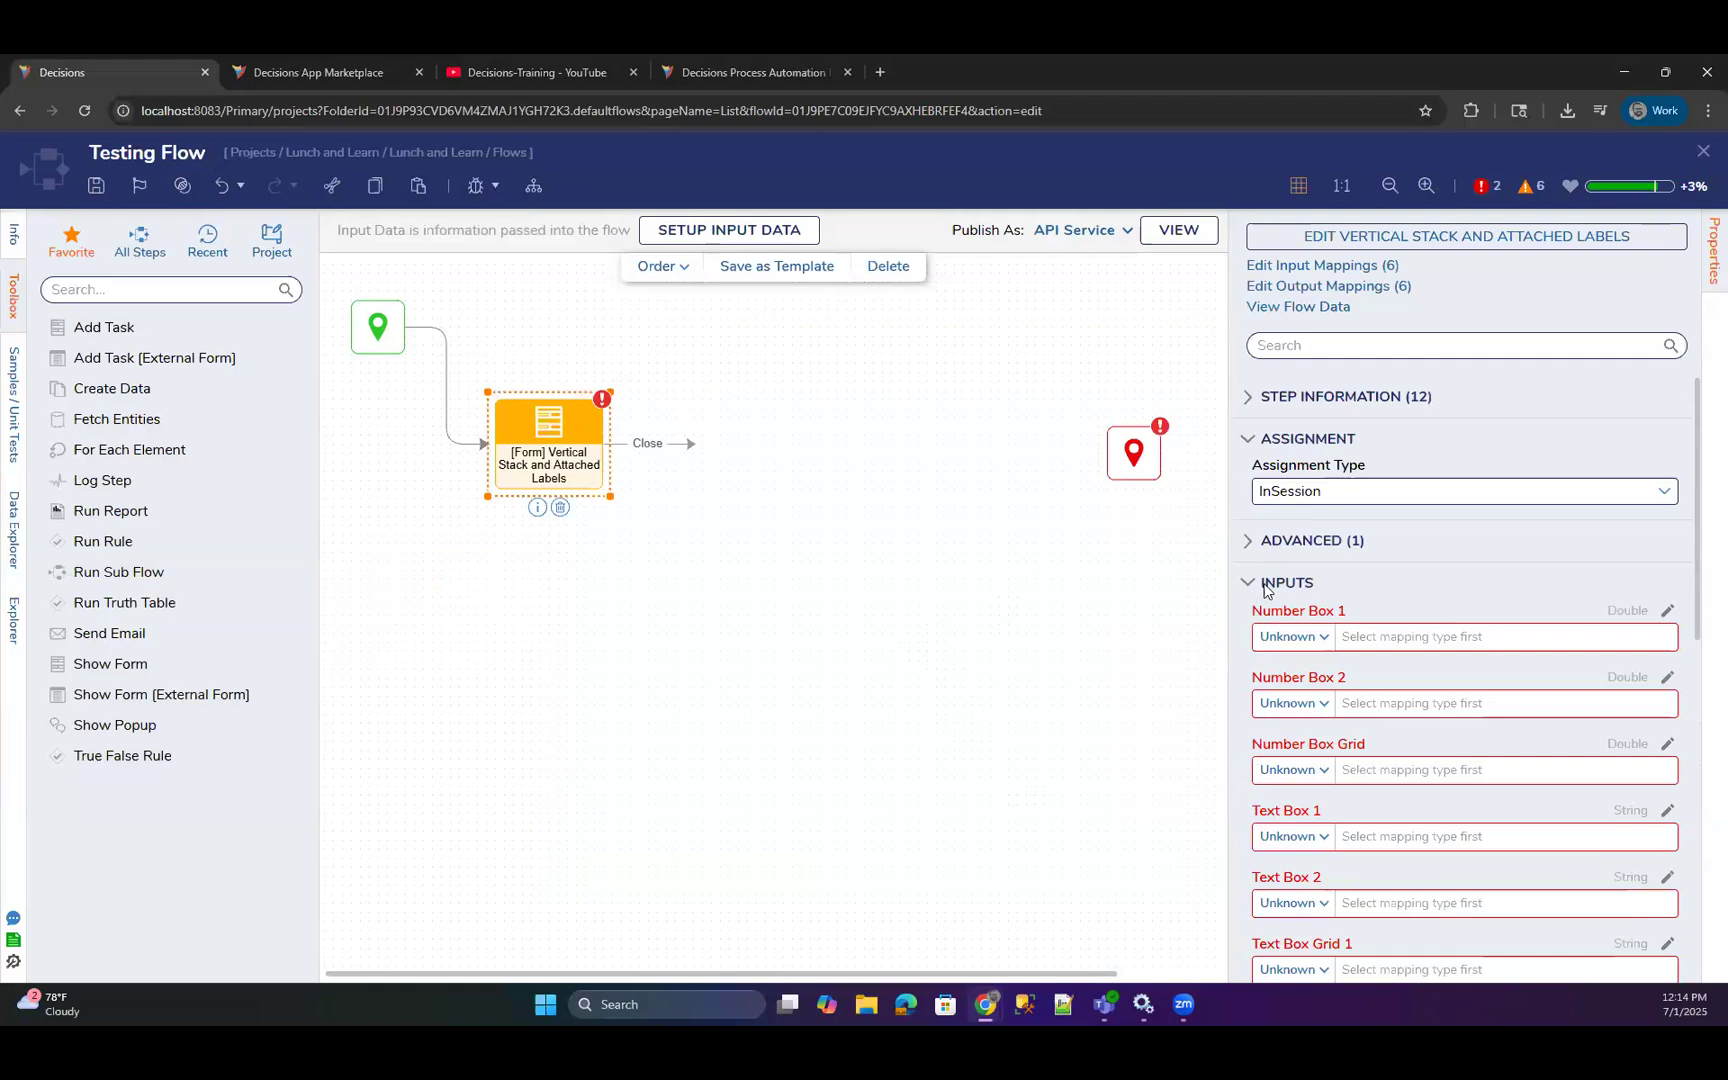
{"action": "left_click", "coordinate": [1251, 580]}
{"action": "scroll", "coordinate": [1388, 621], "scroll_direction": "down", "scroll_amount": 4}
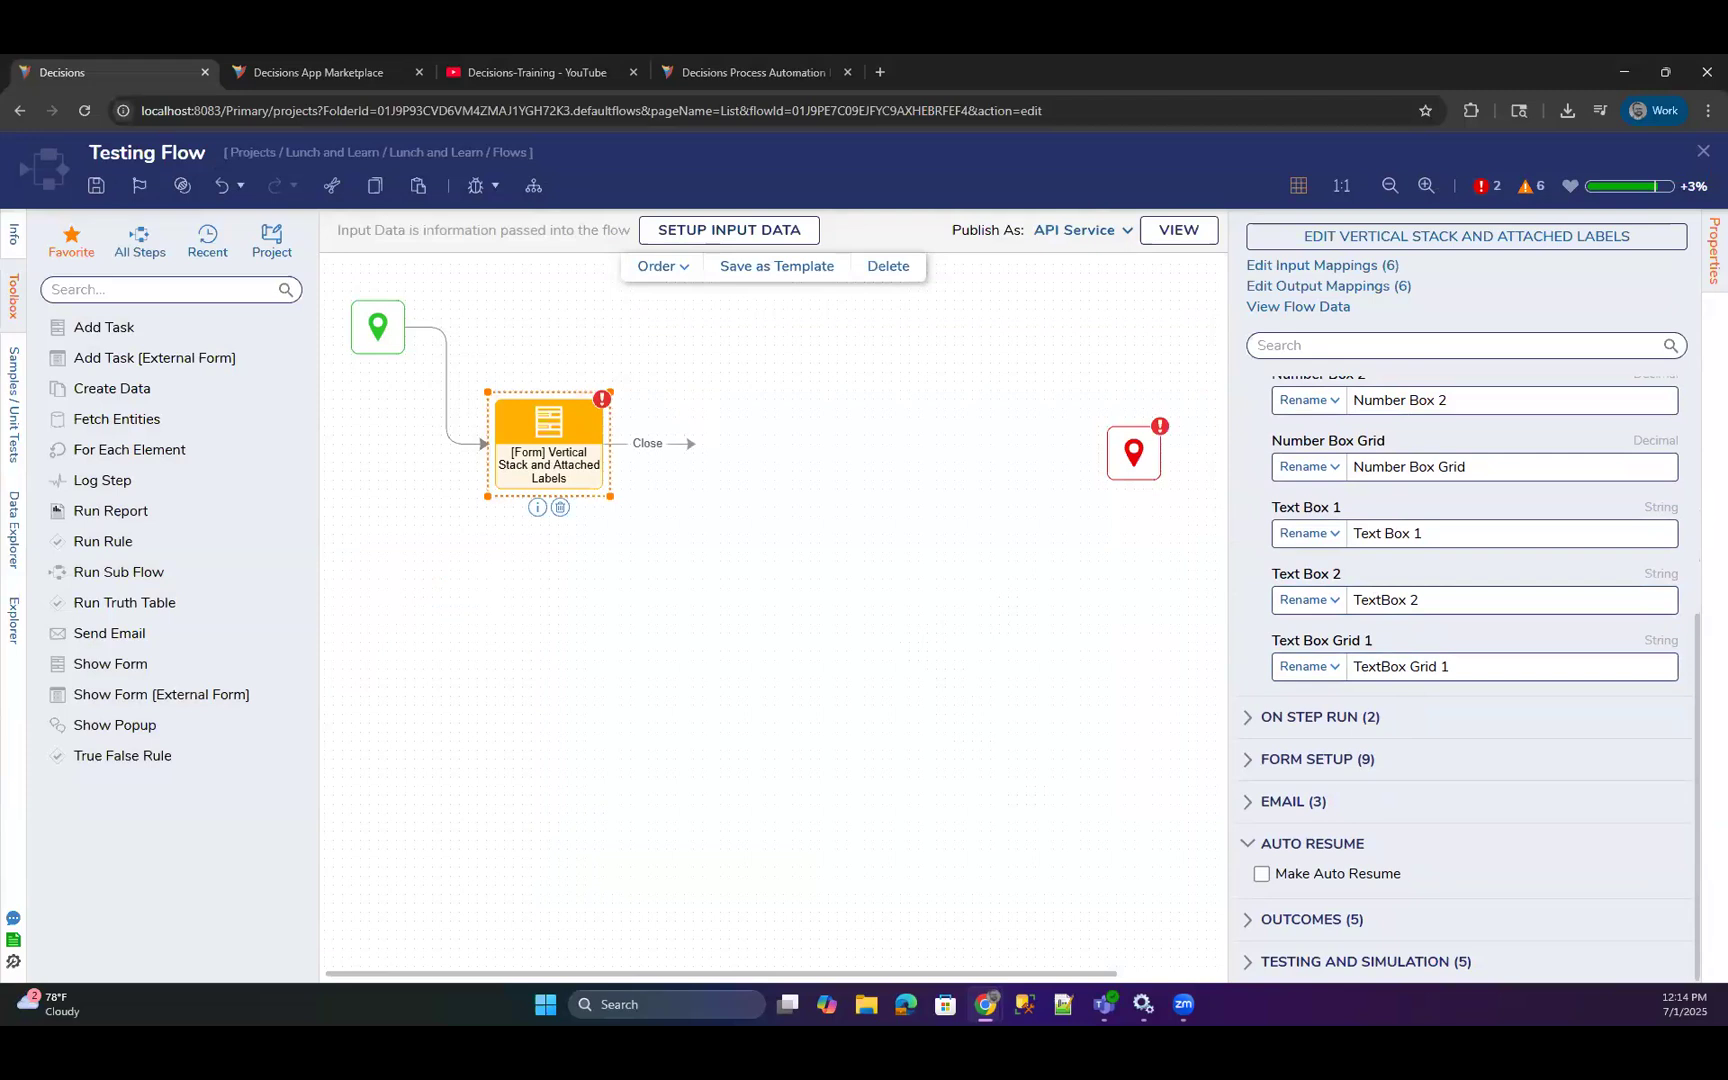
Open the Vertical Stack and Attached Labels form for editing and enable Allow Runtime CSS File Name in its appearance settings.
{"action": "left_click", "coordinate": [1350, 238]}
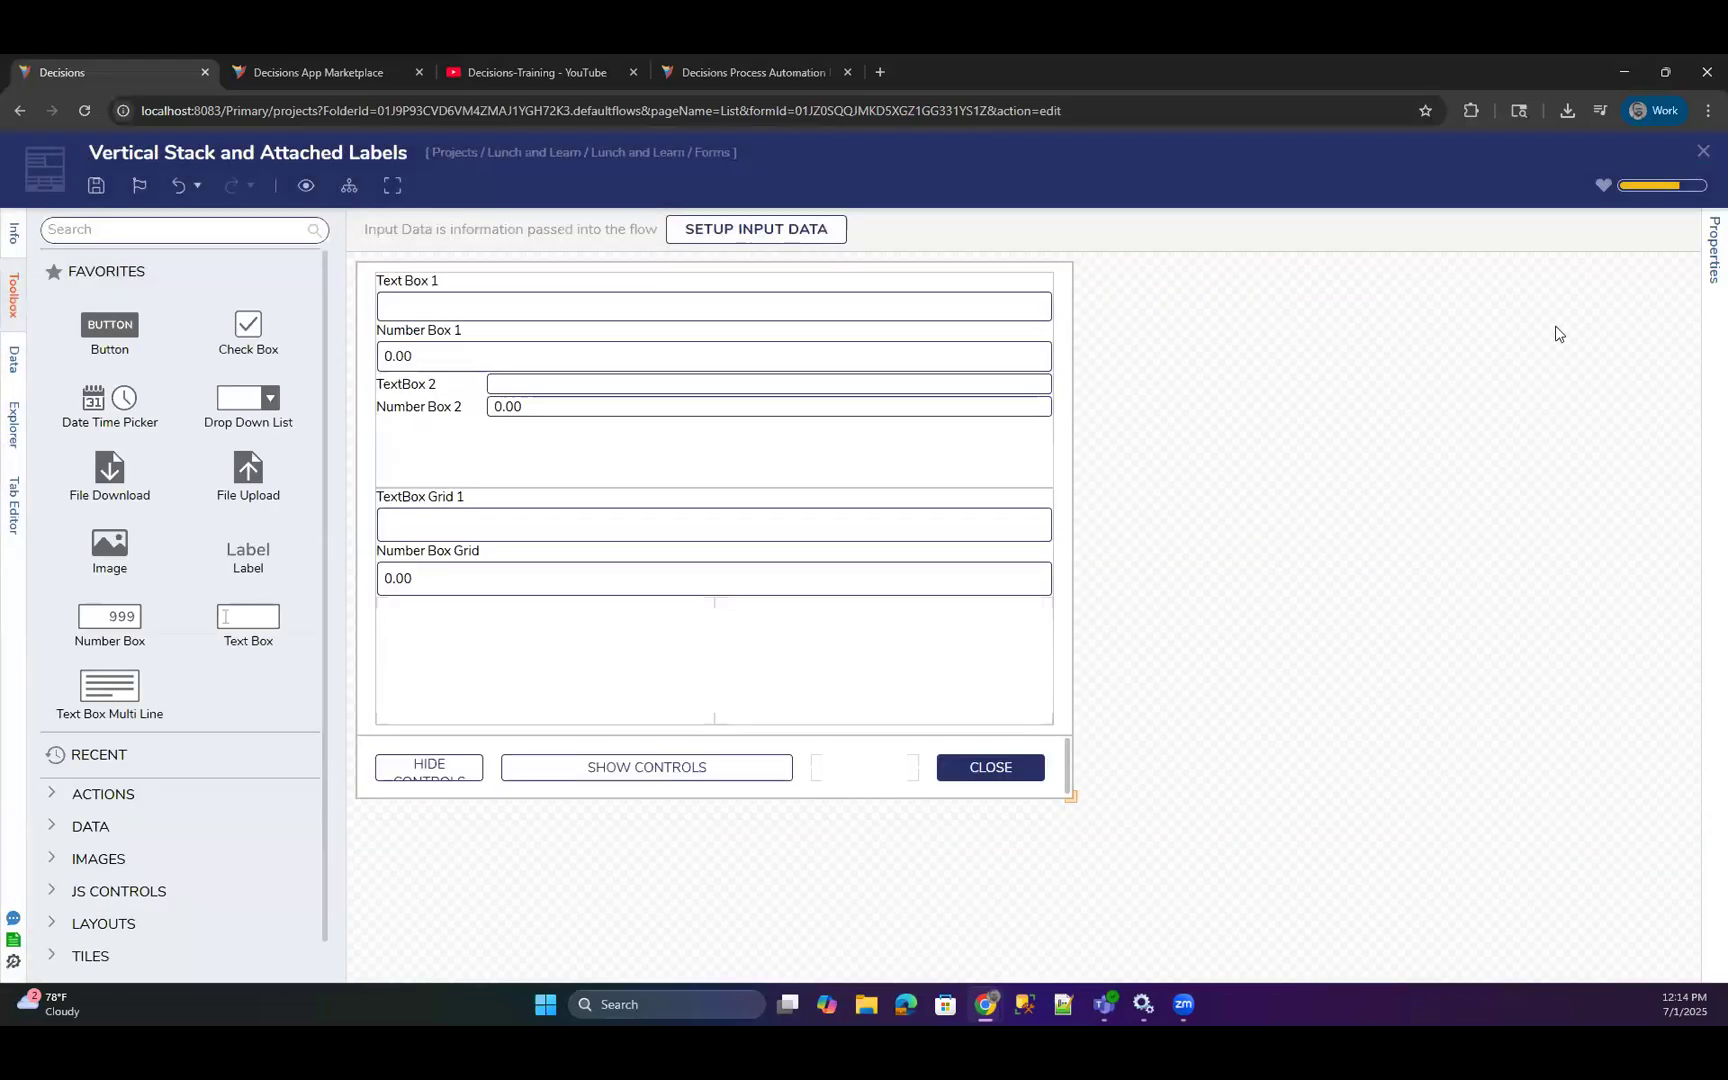
{"action": "left_click", "coordinate": [1713, 250]}
{"action": "scroll", "coordinate": [1497, 533], "scroll_direction": "down", "scroll_amount": 2}
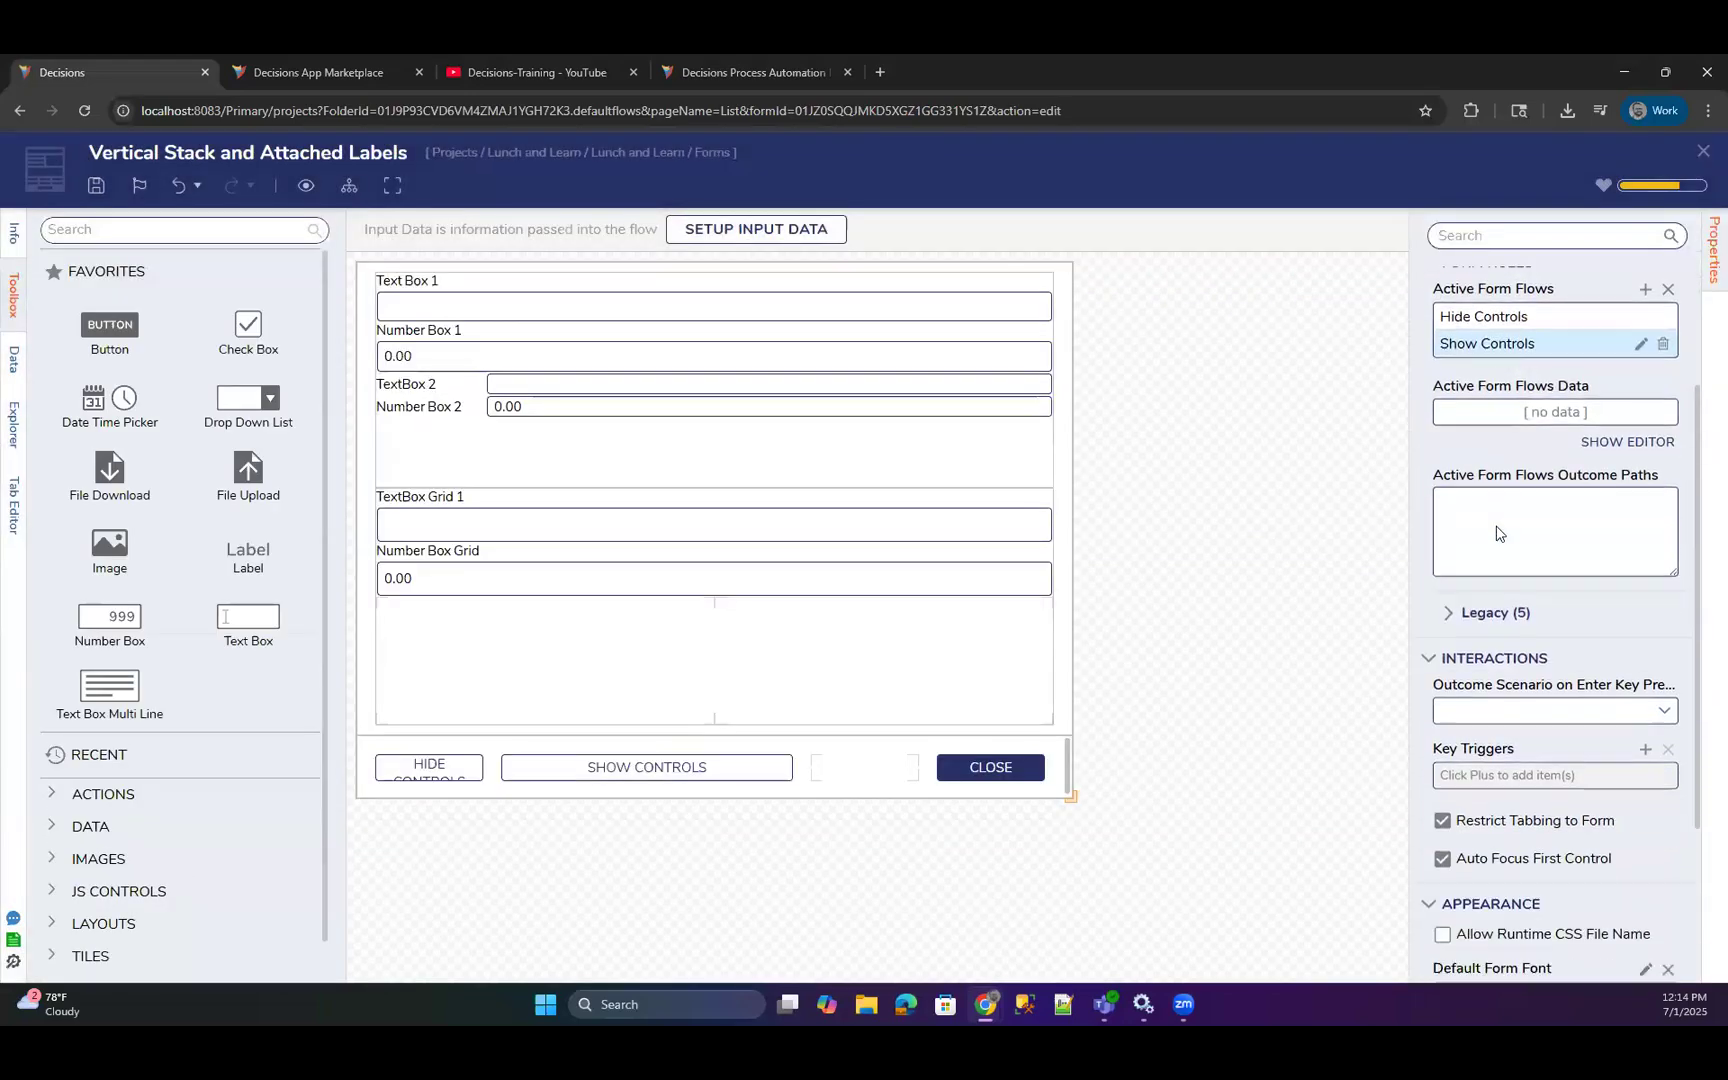
{"action": "scroll", "coordinate": [1497, 533], "scroll_direction": "down", "scroll_amount": 2}
{"action": "scroll", "coordinate": [1500, 533], "scroll_direction": "up", "scroll_amount": 4}
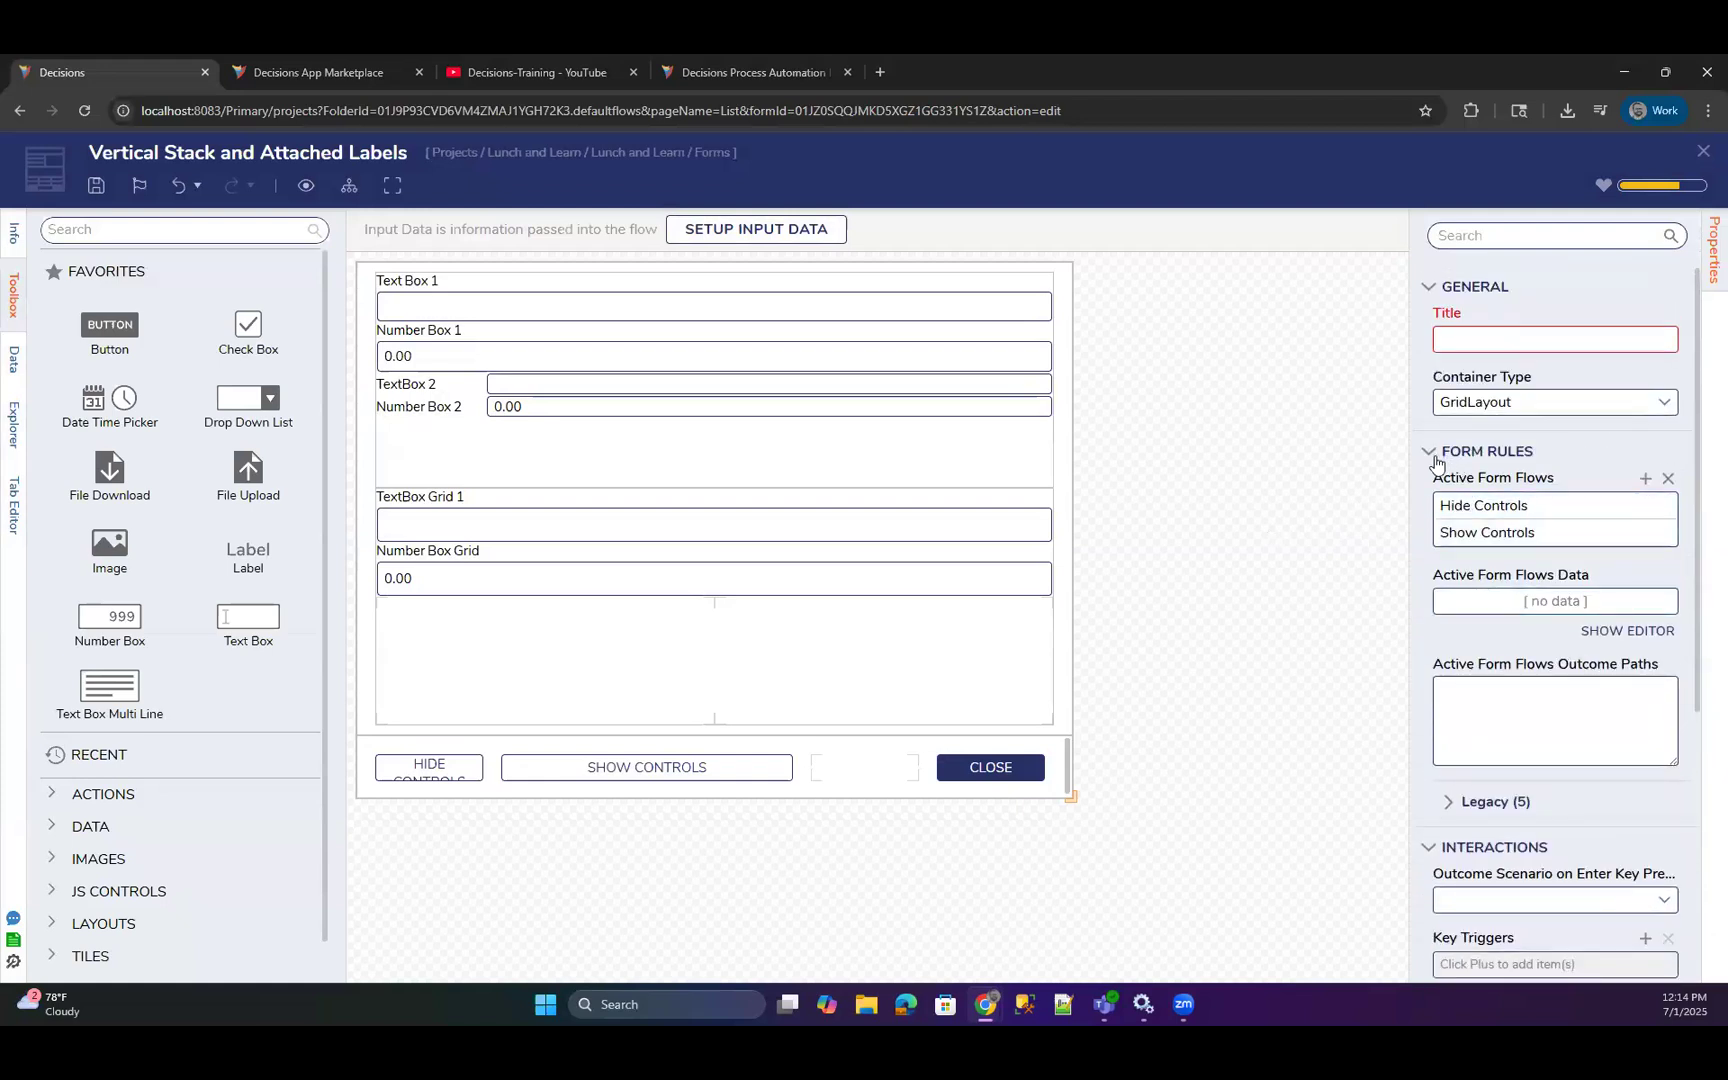
{"action": "scroll", "coordinate": [1487, 560], "scroll_direction": "down", "scroll_amount": 3}
{"action": "scroll", "coordinate": [1487, 560], "scroll_direction": "down", "scroll_amount": 1}
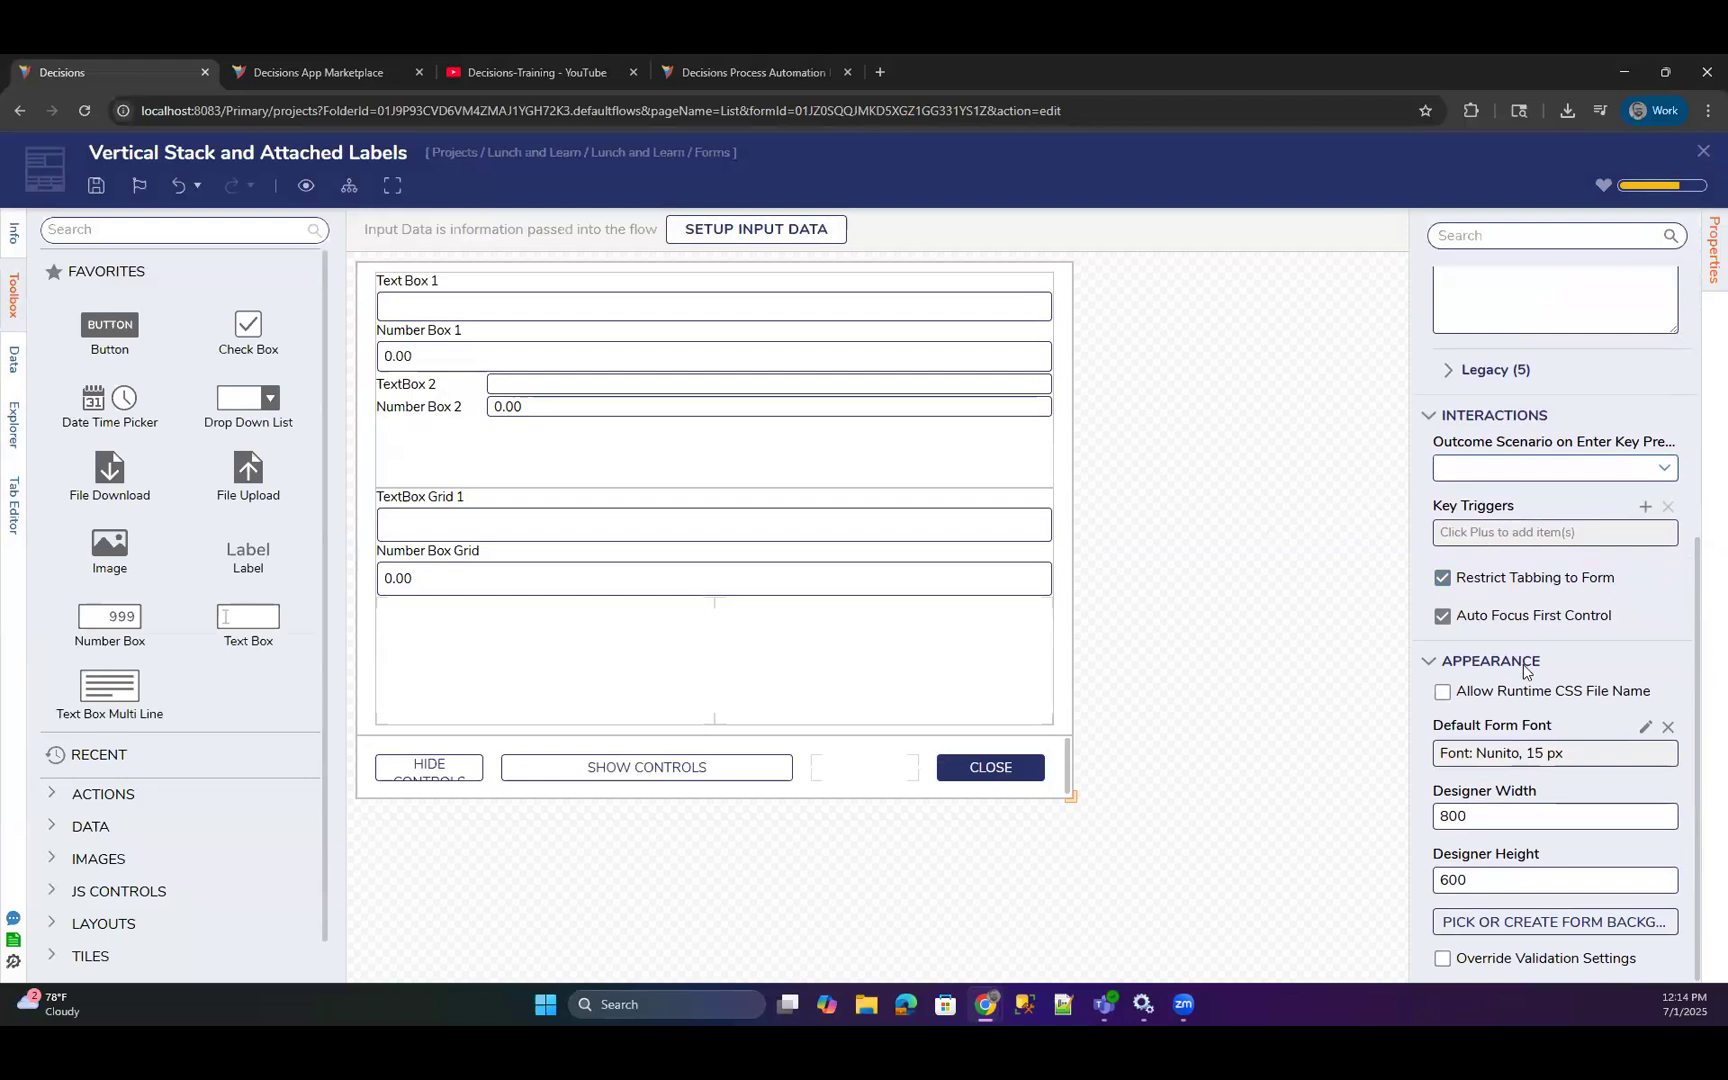
{"action": "left_click", "coordinate": [1443, 692]}
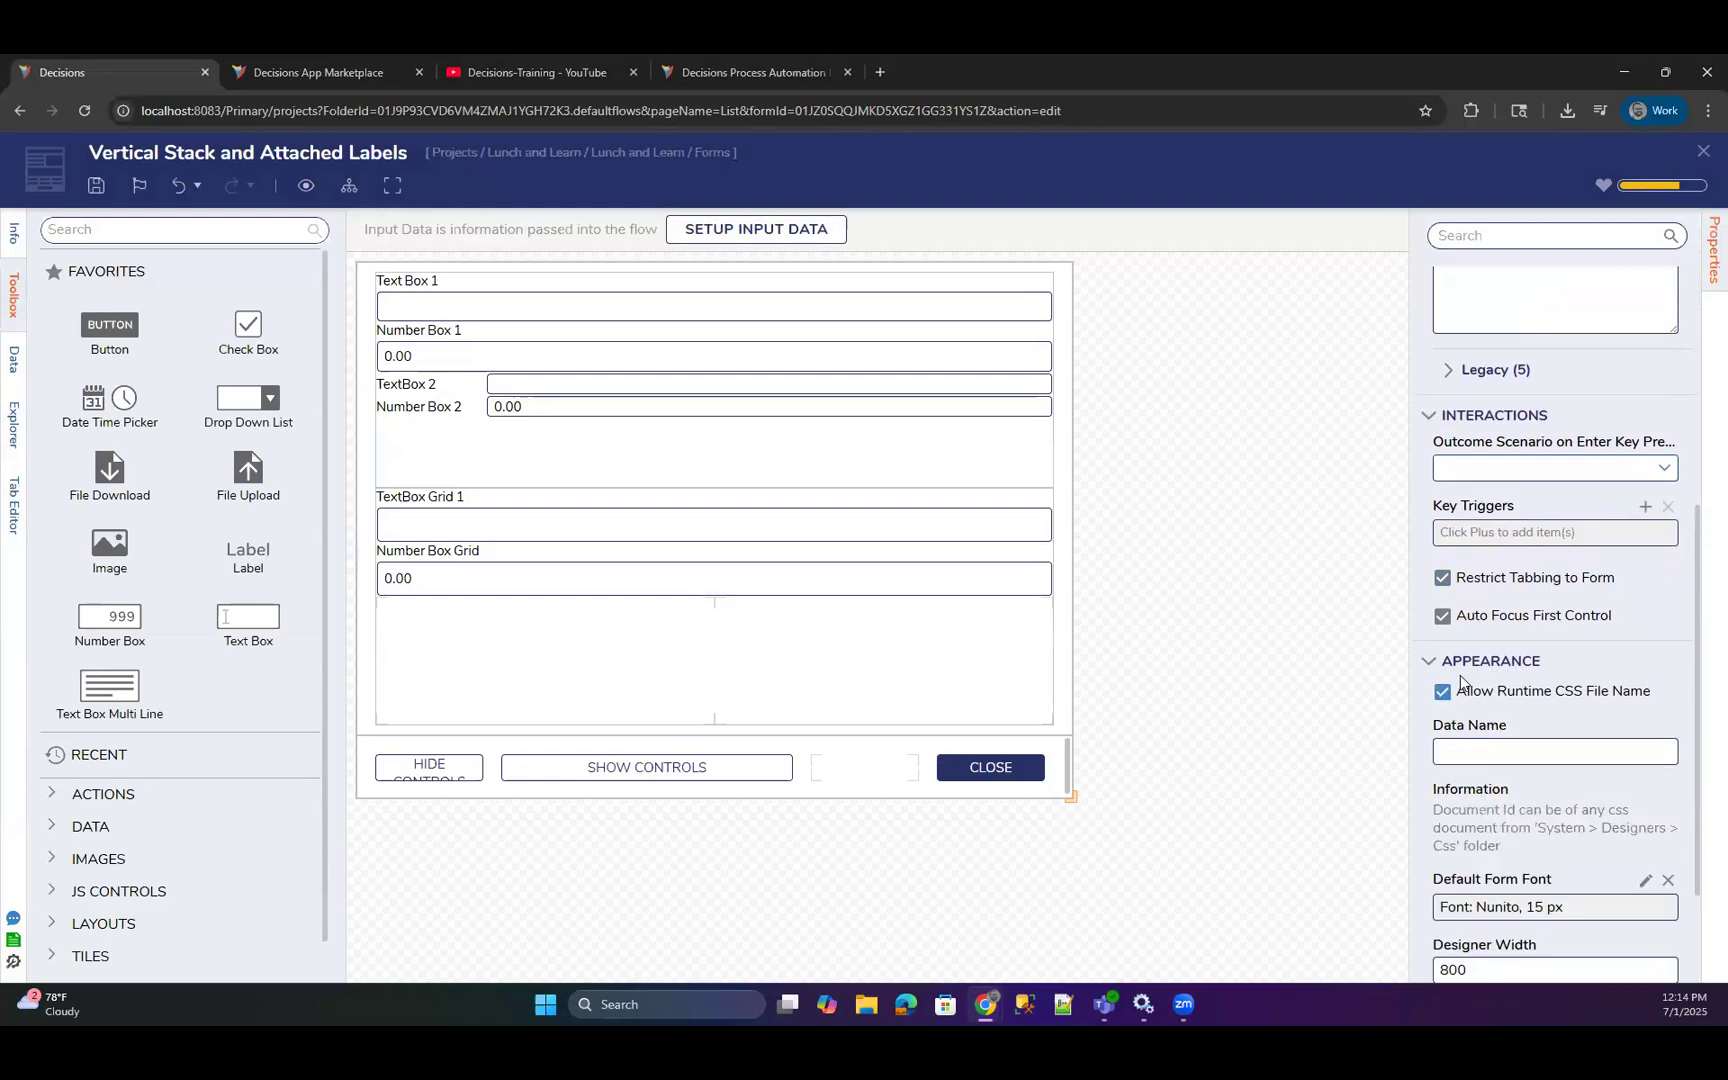
Examine the form's appearance settings, including the runtime CSS data name and the information about the Css folder.
{"action": "scroll", "coordinate": [1490, 640], "scroll_direction": "down", "scroll_amount": 2}
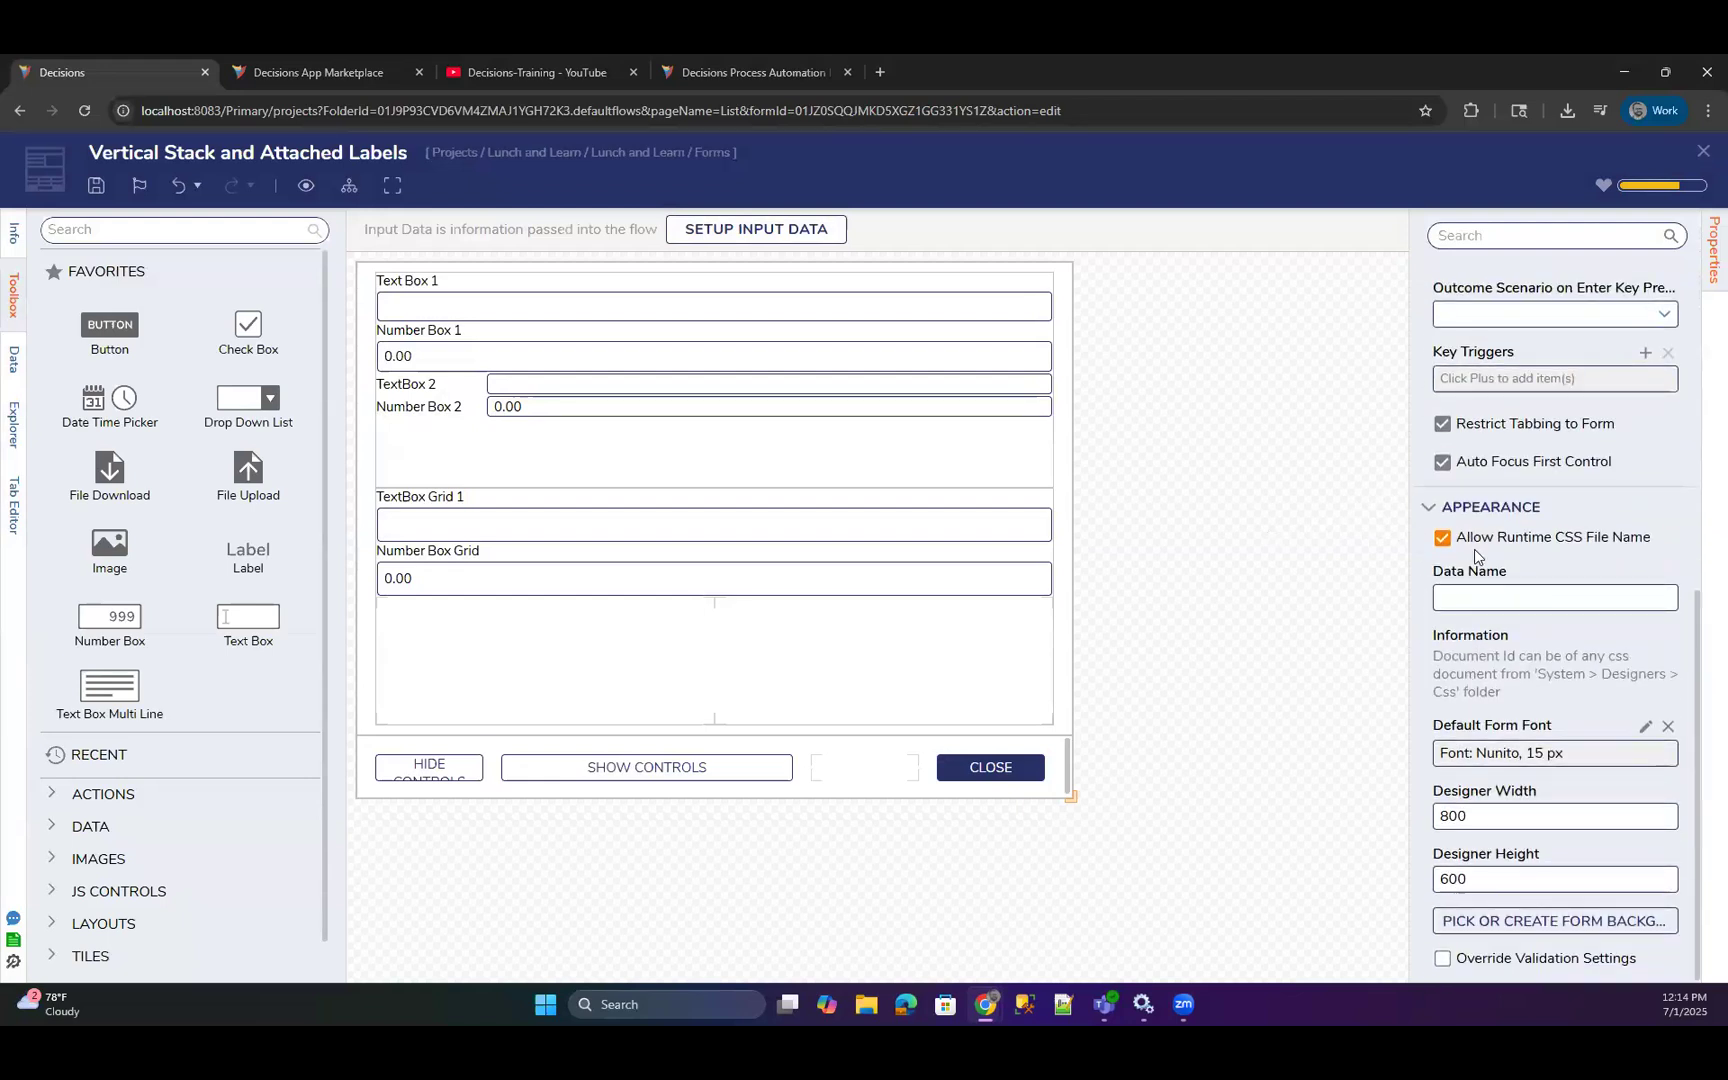
{"action": "left_click", "coordinate": [1255, 484]}
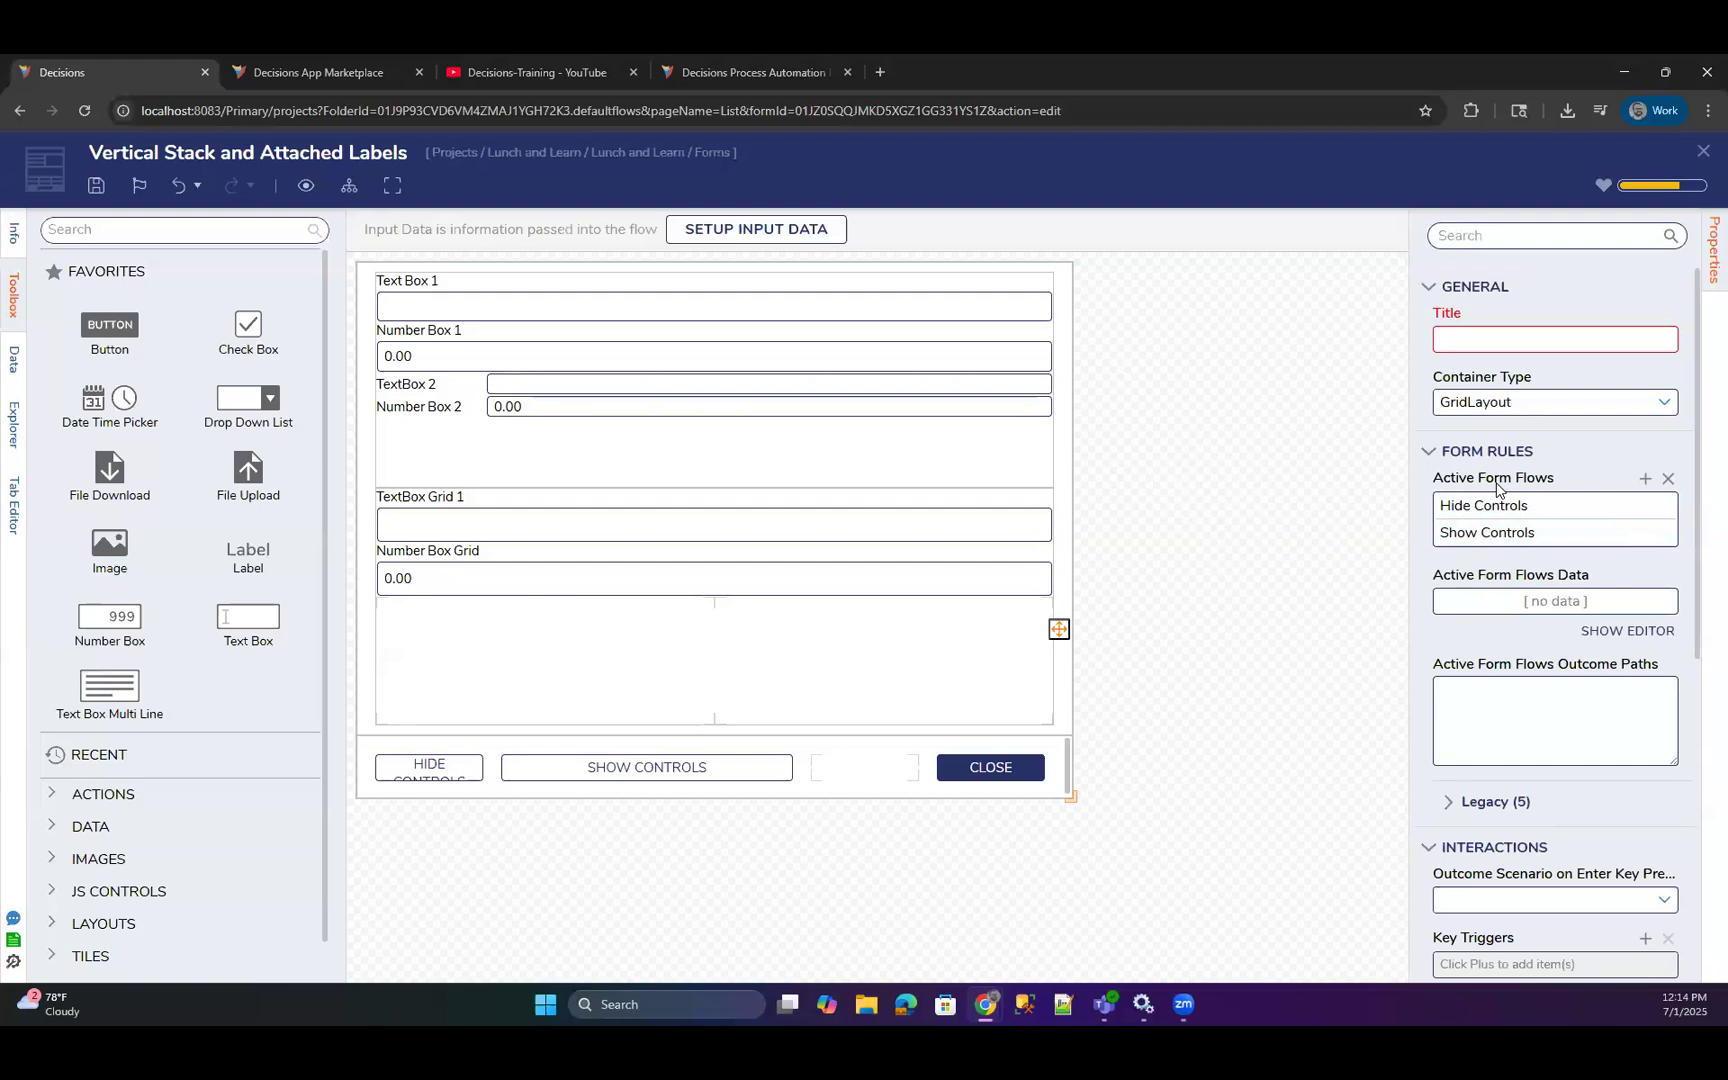
{"action": "scroll", "coordinate": [1500, 500], "scroll_direction": "down", "scroll_amount": 5}
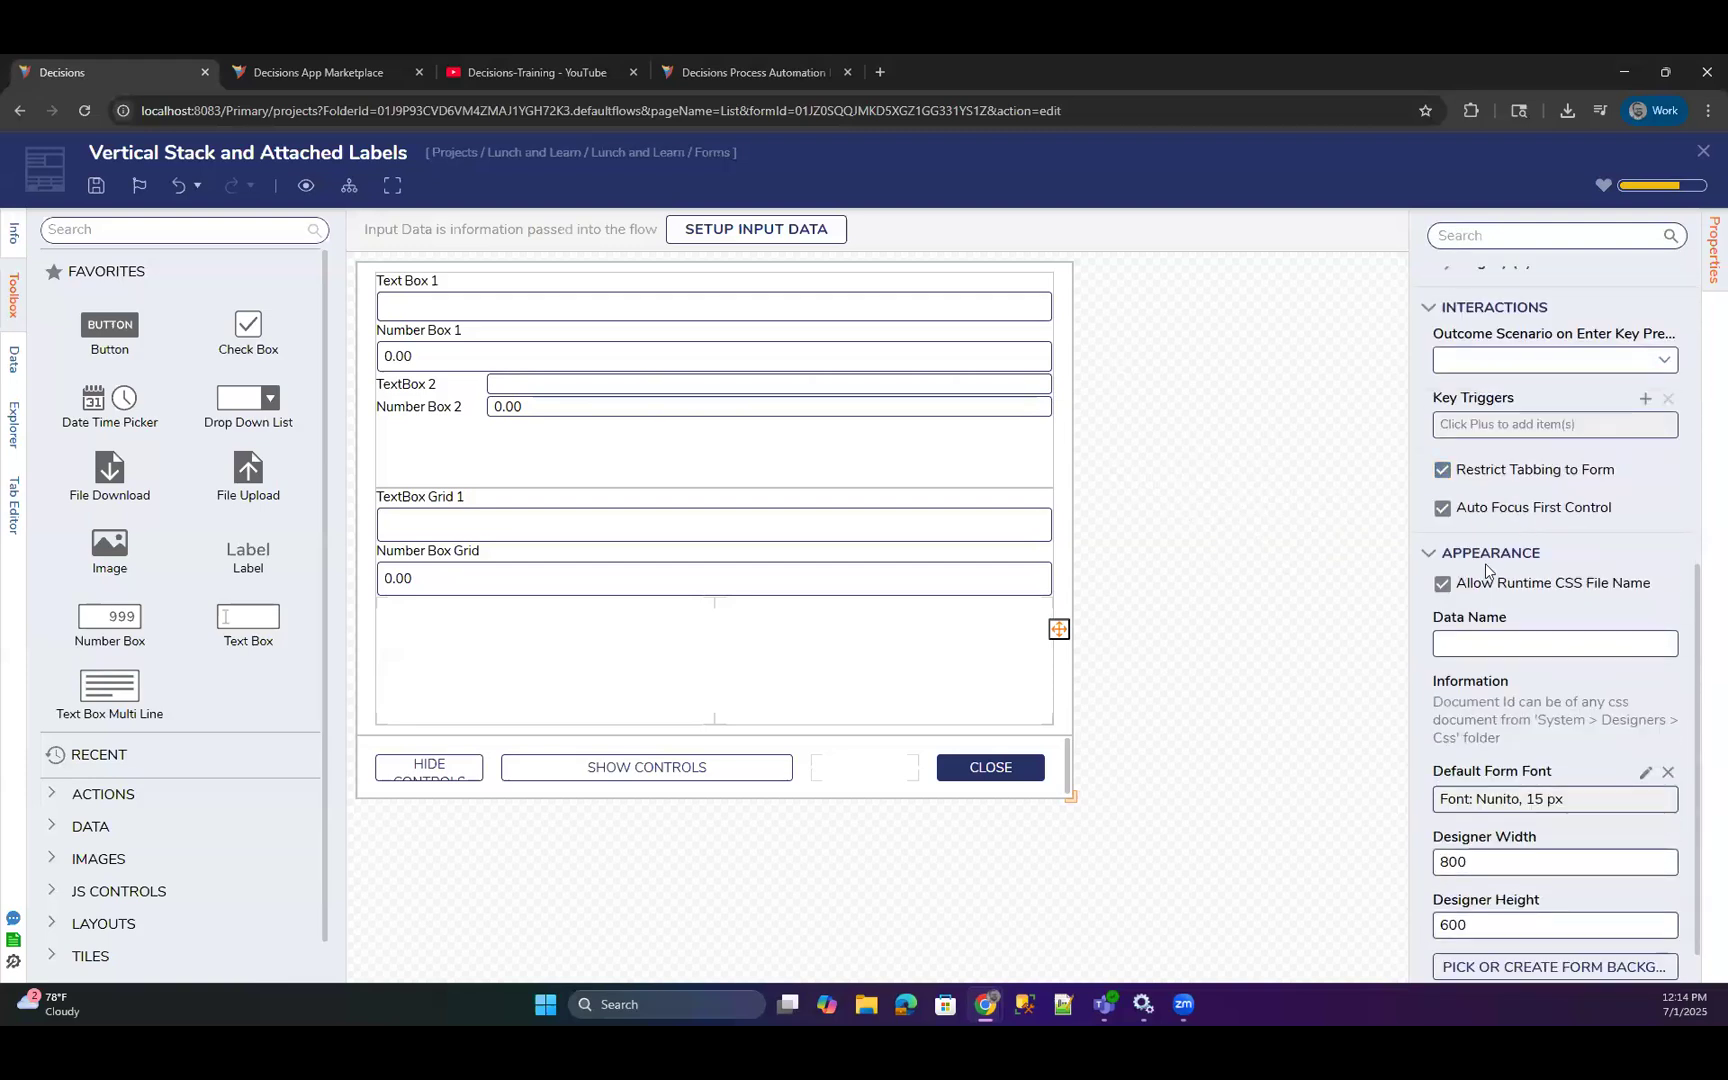
{"action": "scroll", "coordinate": [1485, 563], "scroll_direction": "down", "scroll_amount": 1}
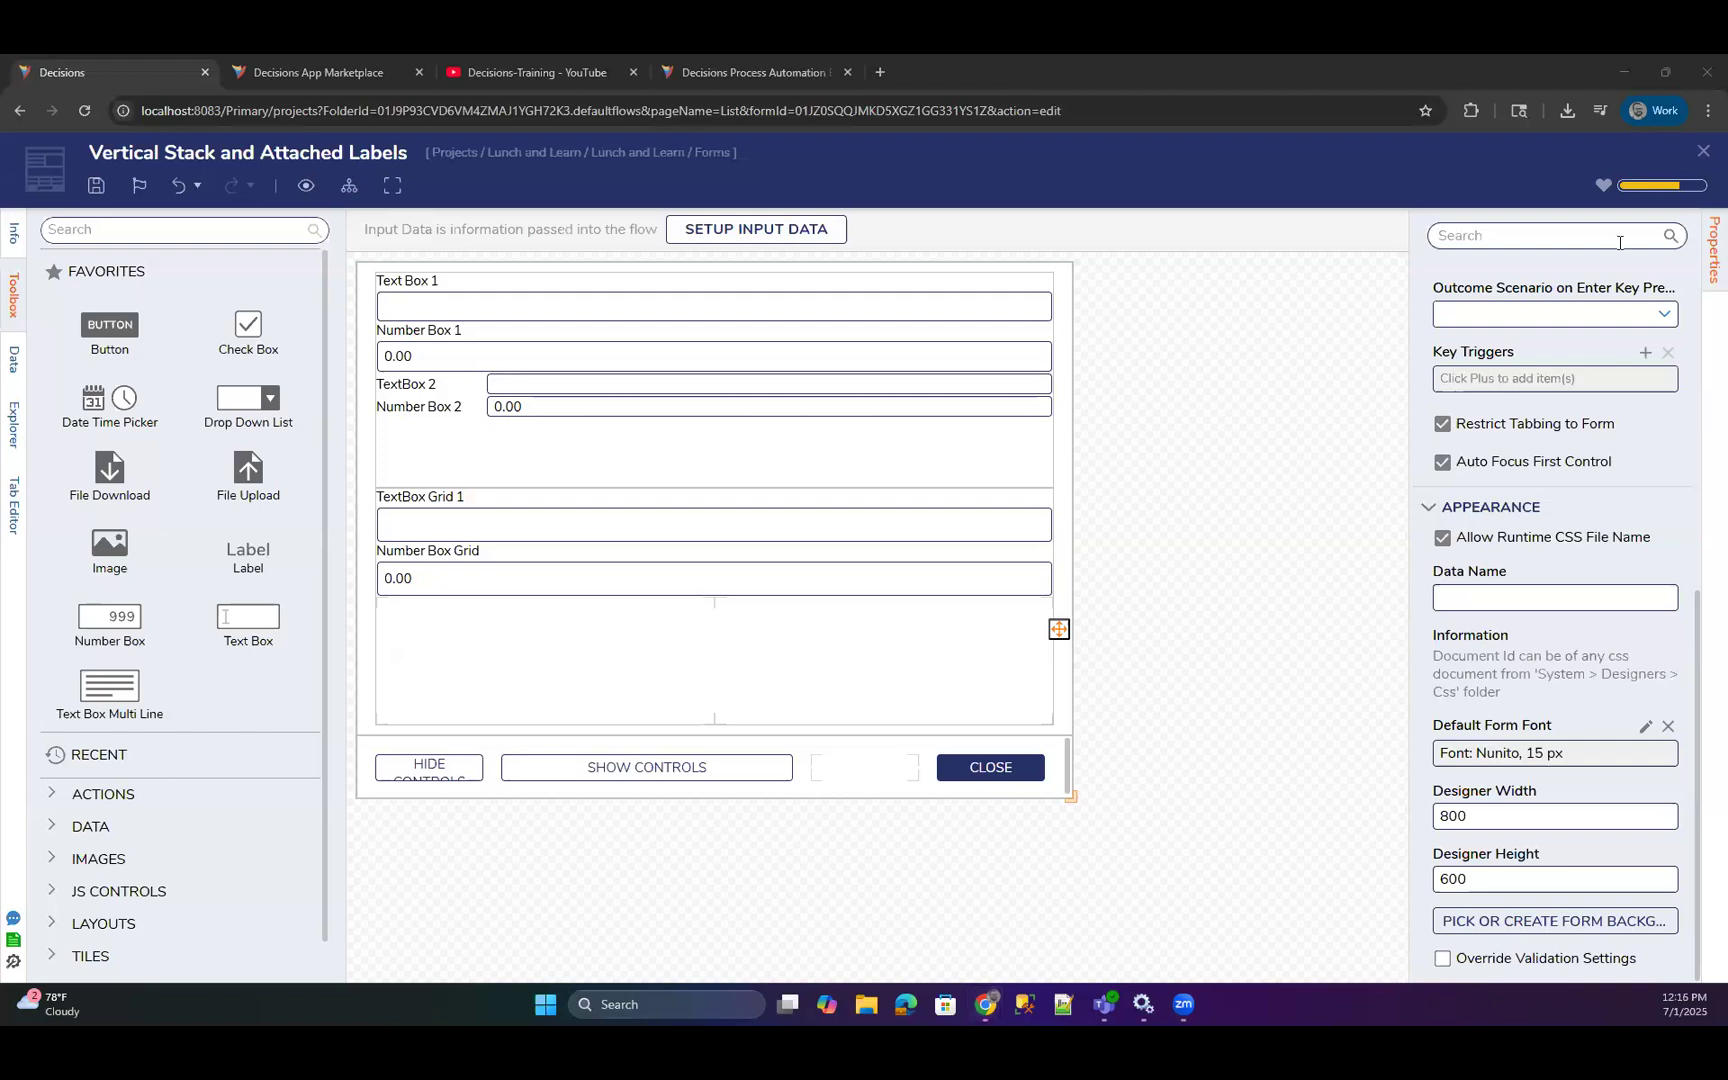
Close the Vertical Stack and Attached Labels form and Testing Flow without saving the changes.
{"action": "left_click", "coordinate": [1703, 151]}
{"action": "left_click", "coordinate": [1019, 656]}
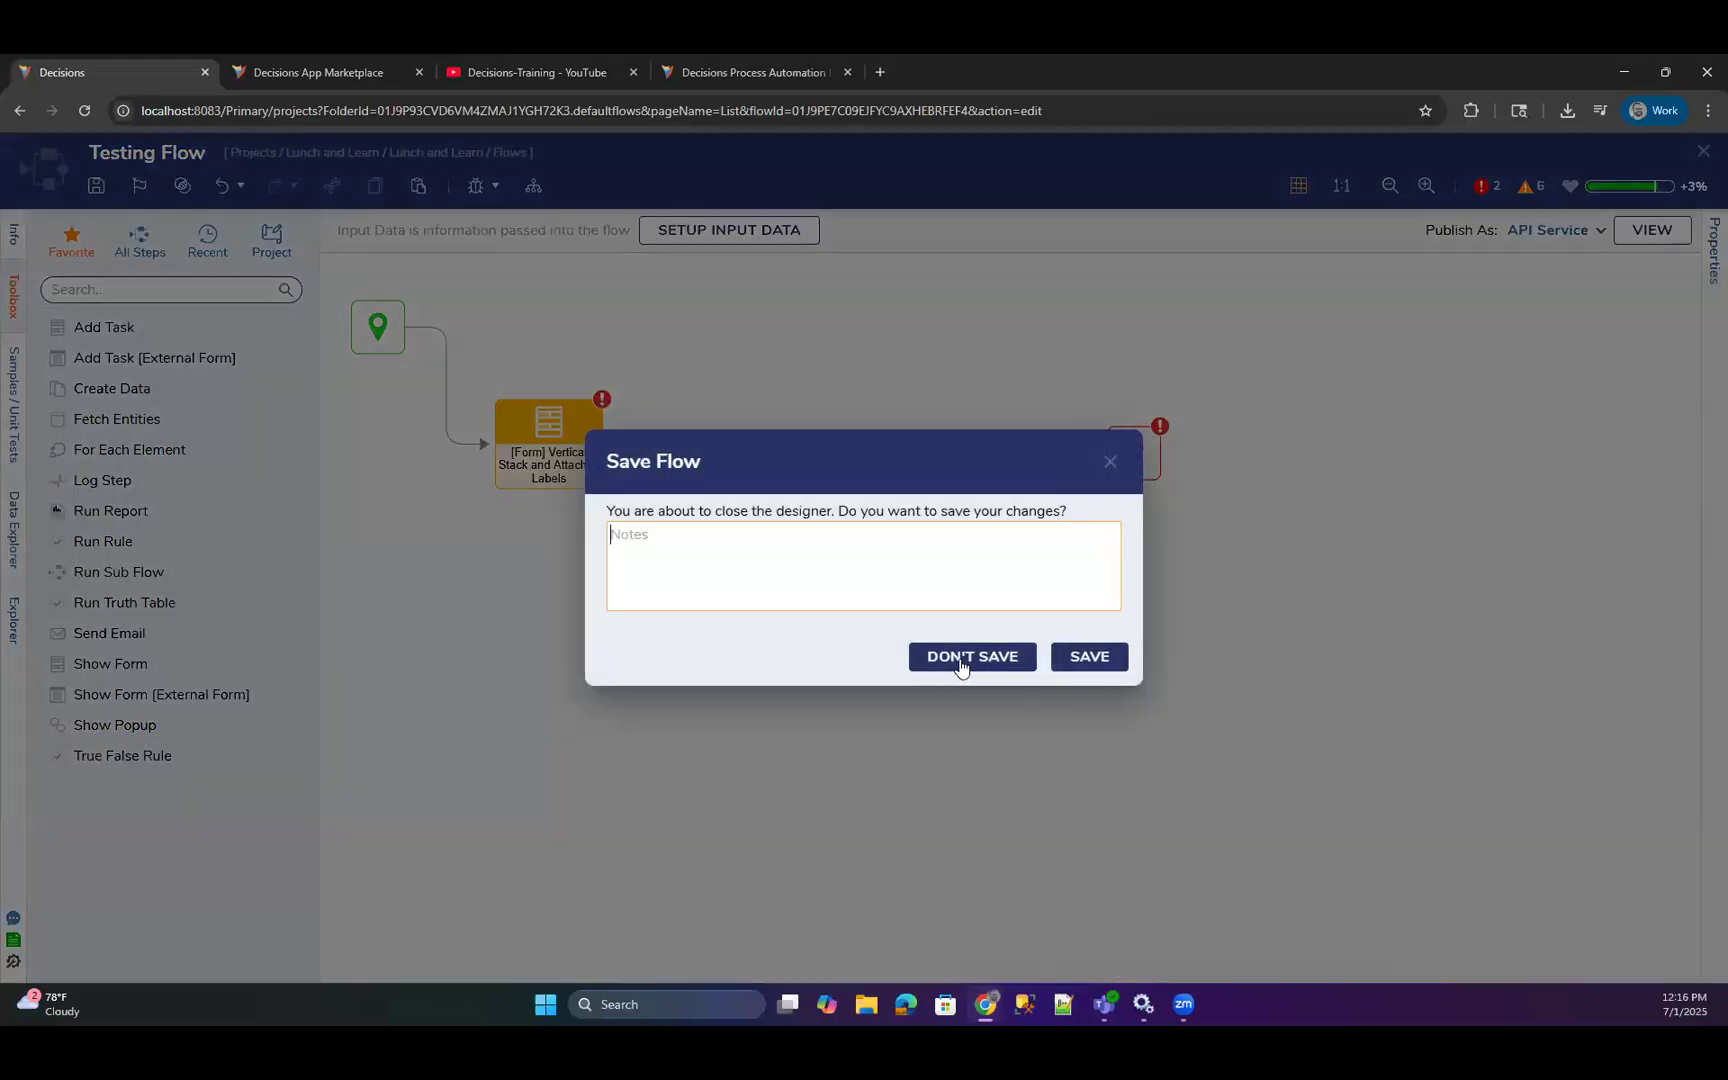
{"action": "left_click", "coordinate": [962, 660]}
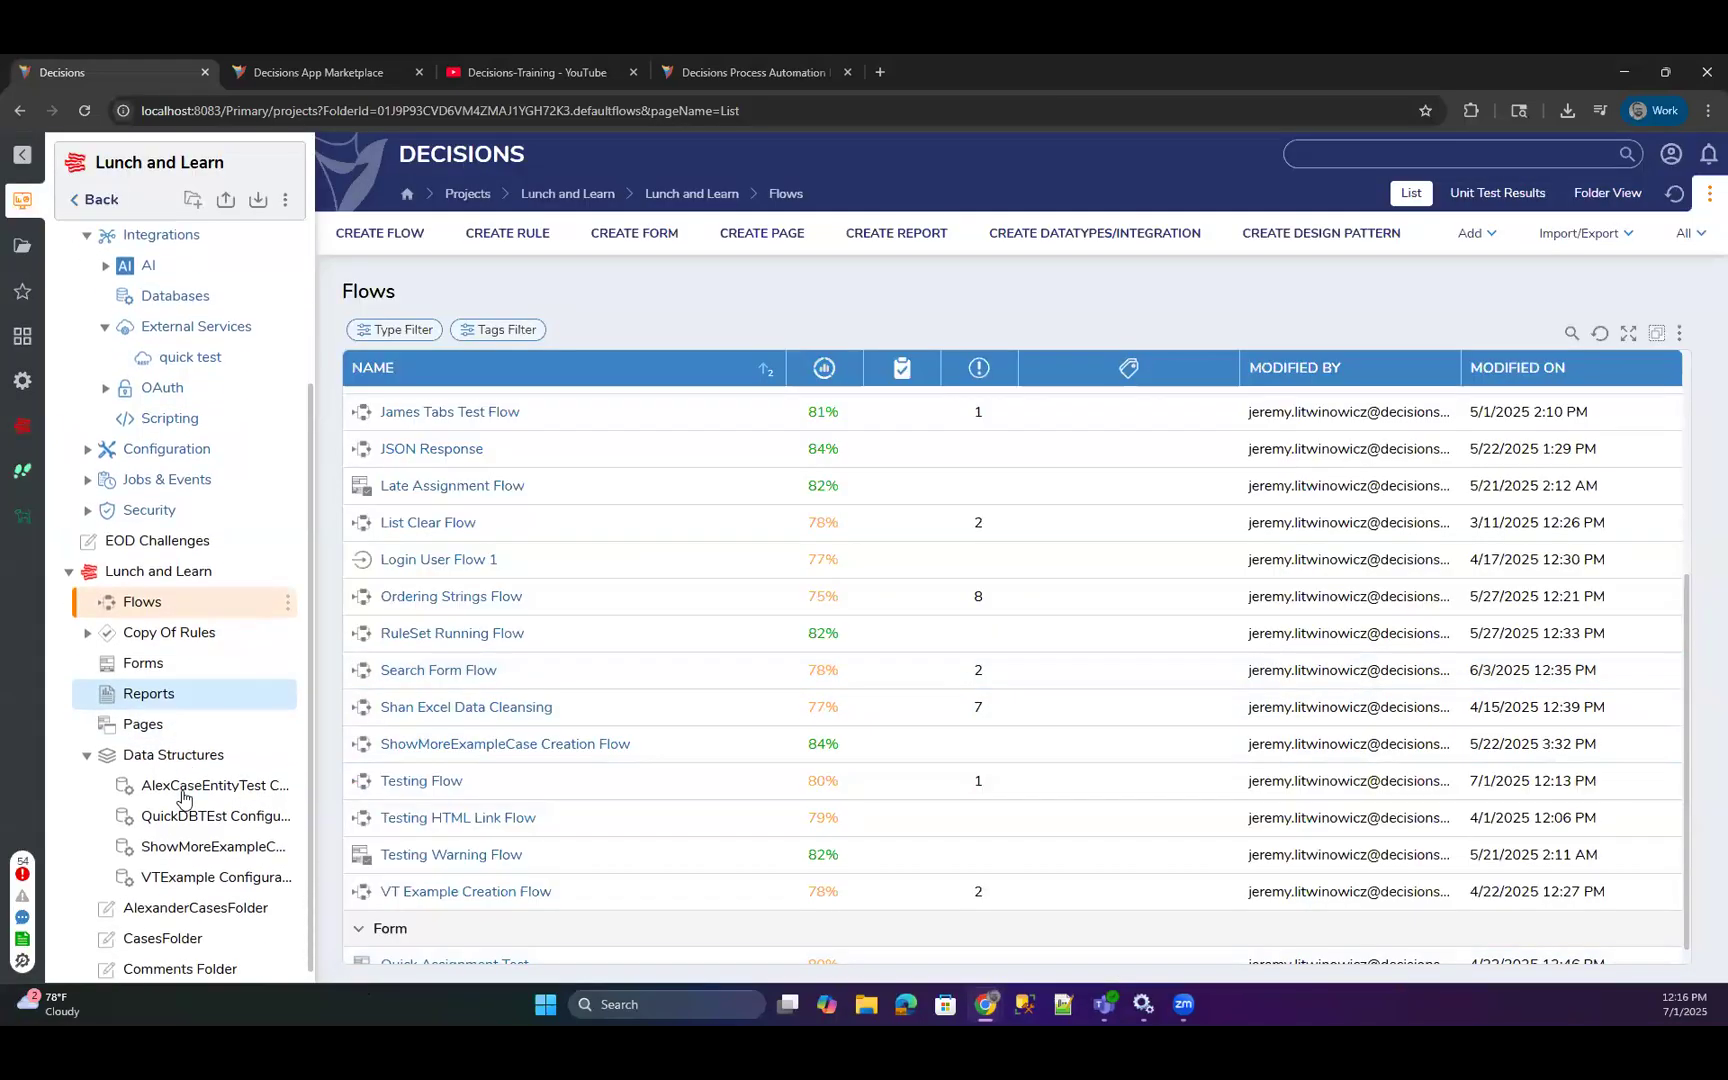
Open the first entry of the Page group in the project's Pages folder and display its properties.
{"action": "left_click", "coordinate": [143, 726]}
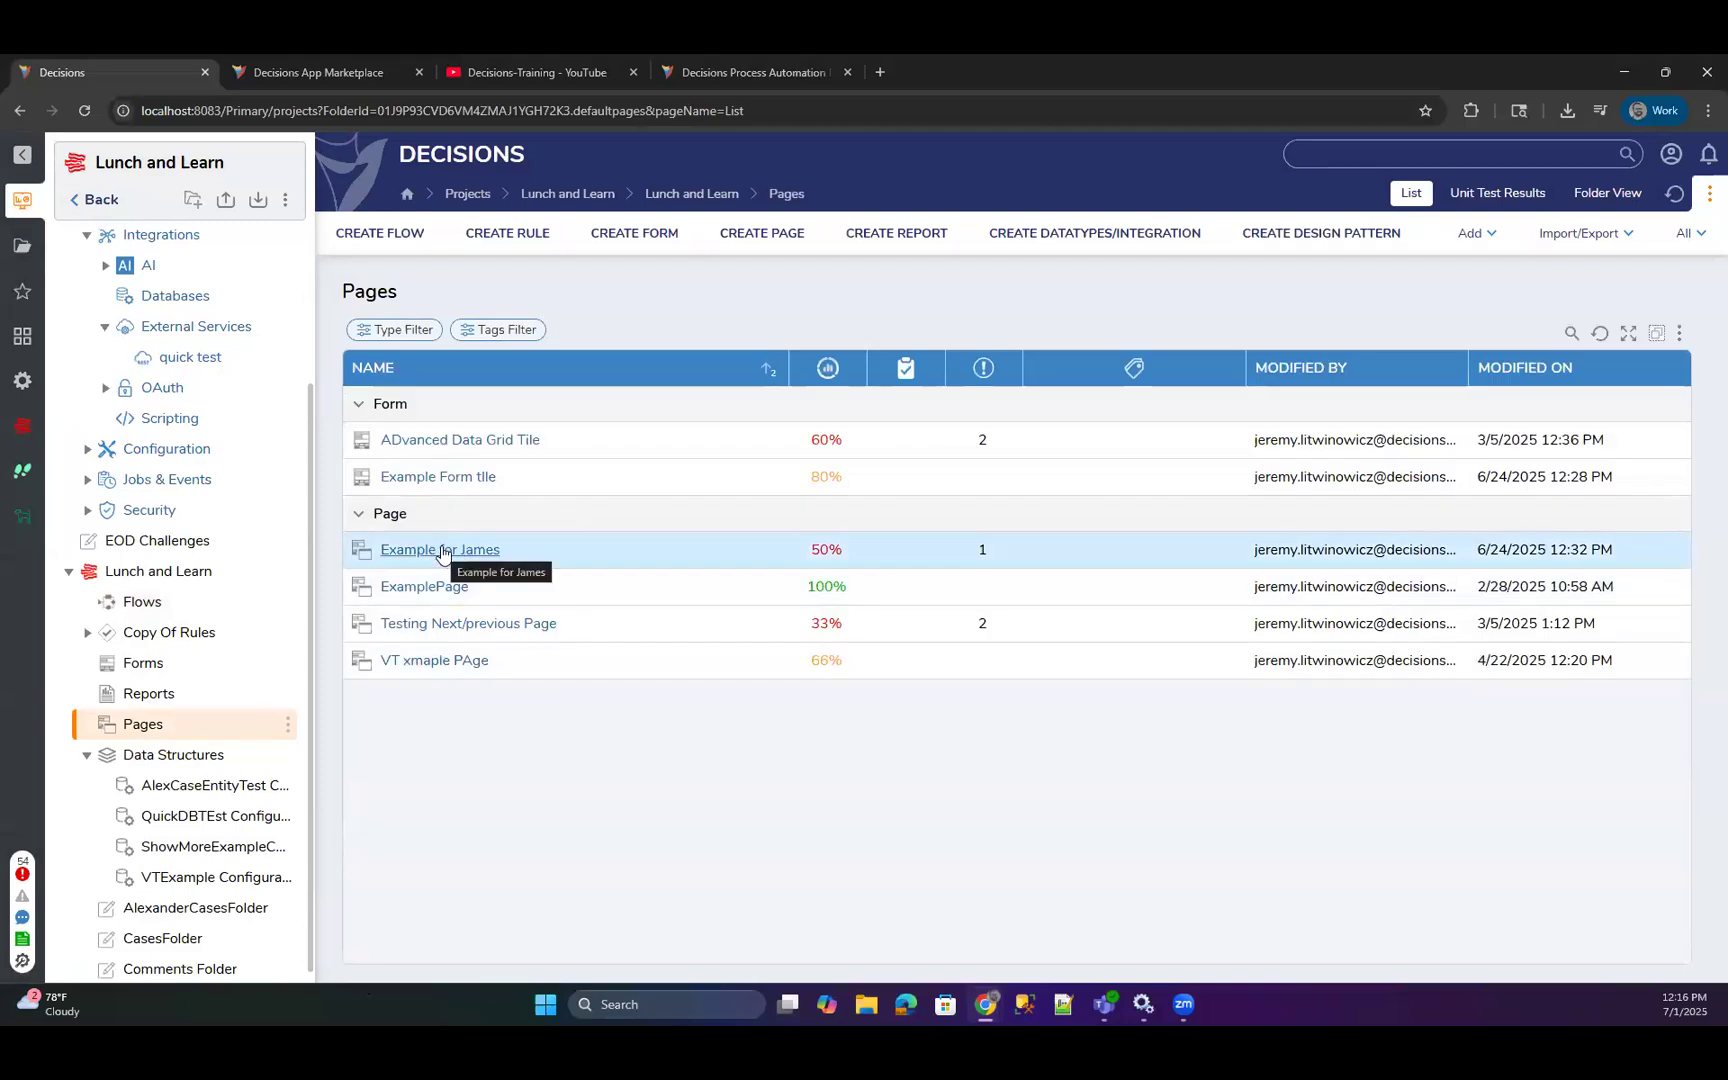
{"action": "left_click", "coordinate": [443, 551]}
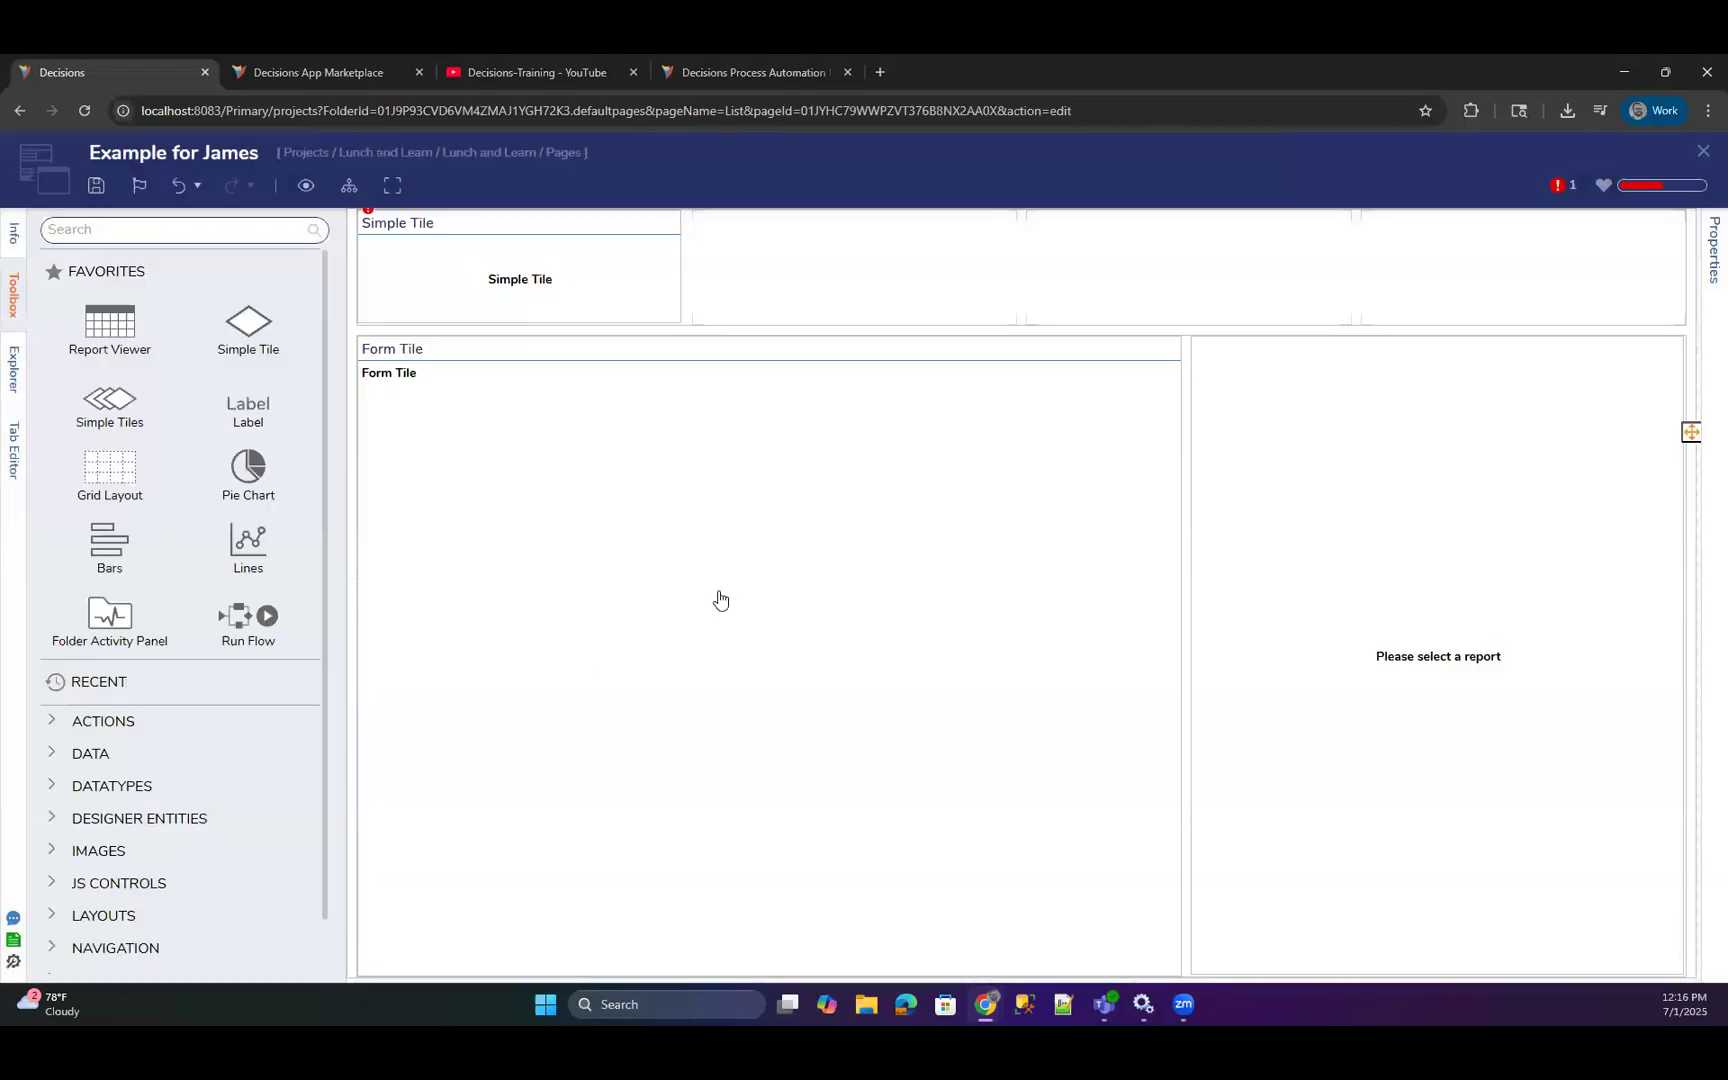
{"action": "left_click", "coordinate": [1702, 280]}
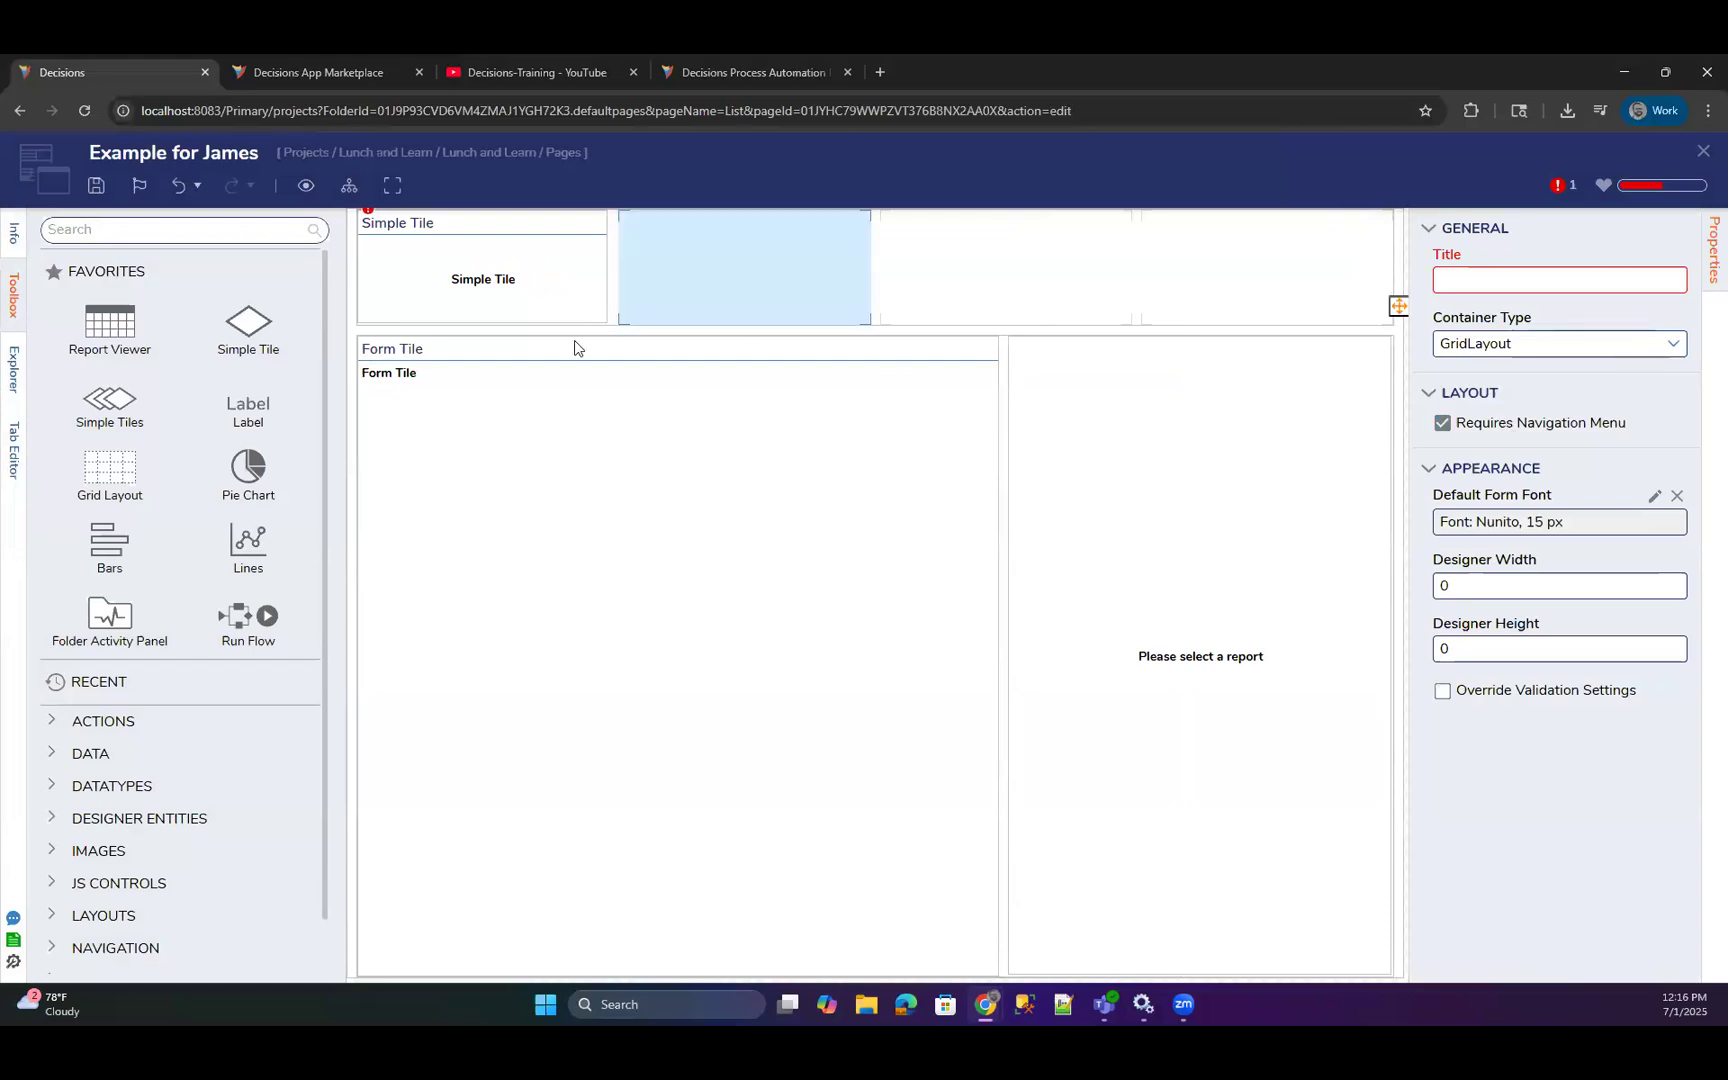
Examine the Form Tile's input, behavior, help and general settings, and the Simple Tile's settings, for CSS options.
{"action": "left_click", "coordinate": [622, 400]}
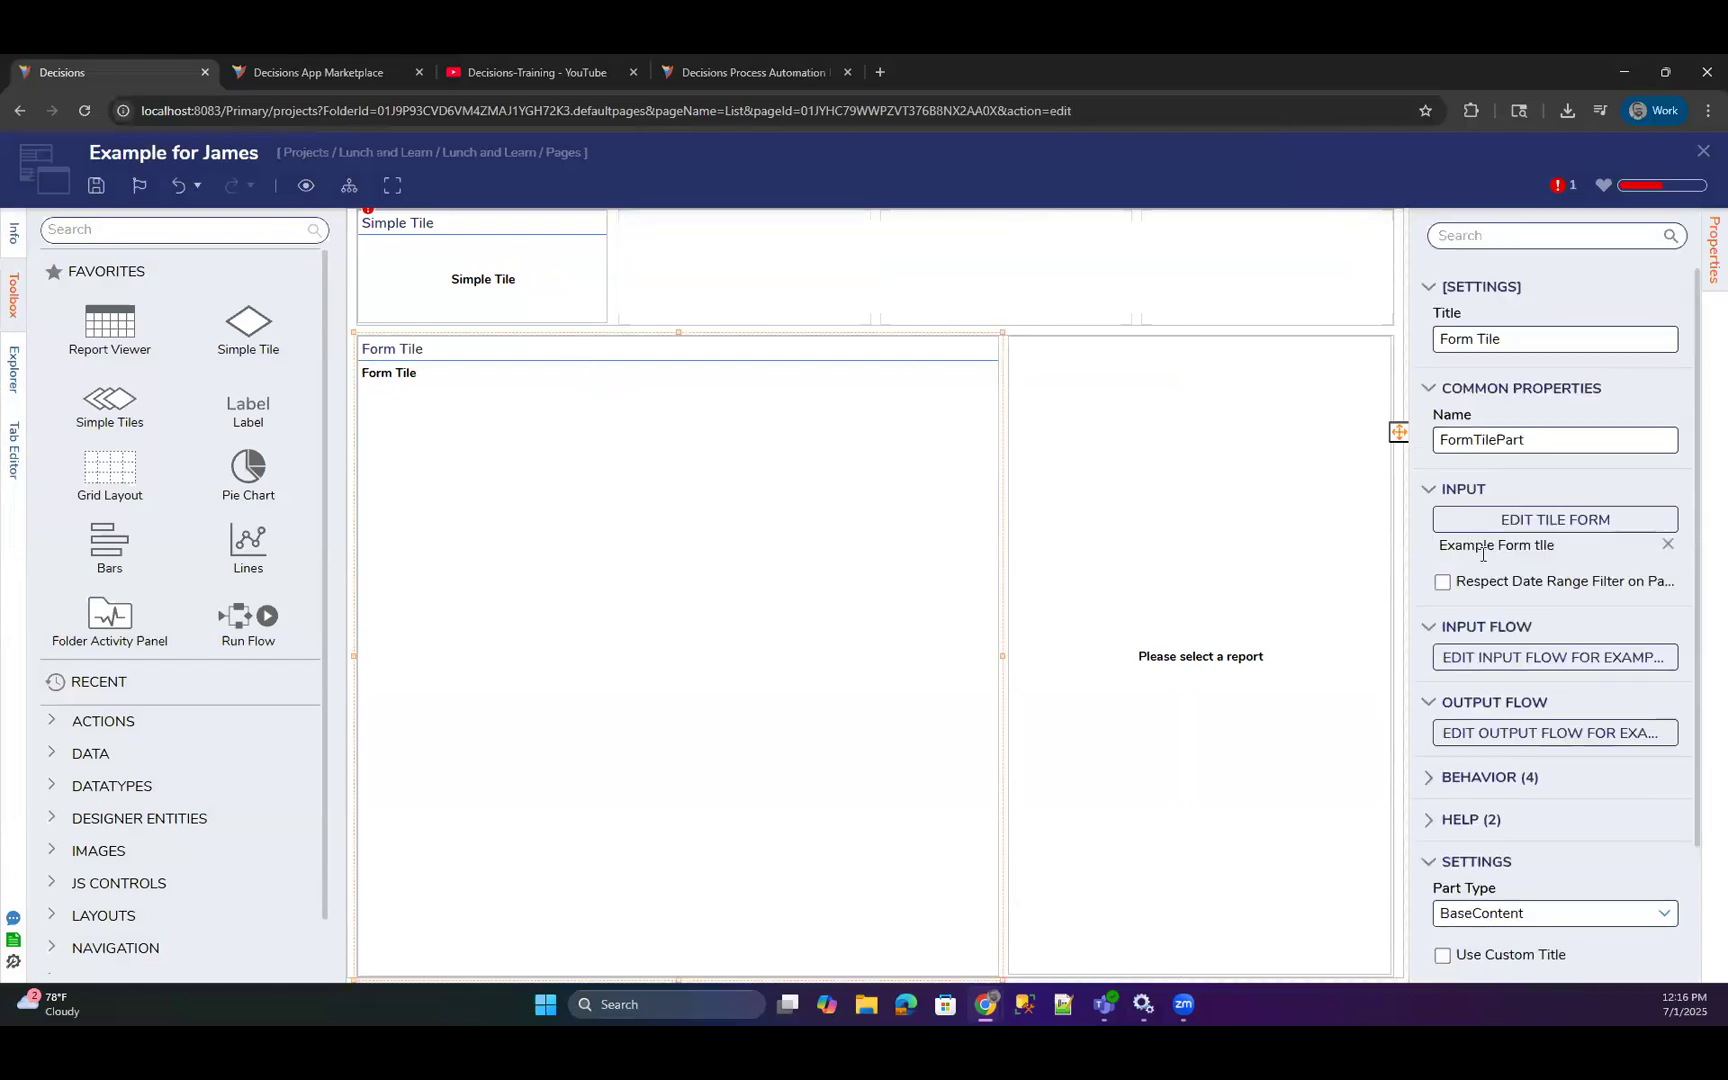
{"action": "scroll", "coordinate": [1498, 630], "scroll_direction": "down", "scroll_amount": 3}
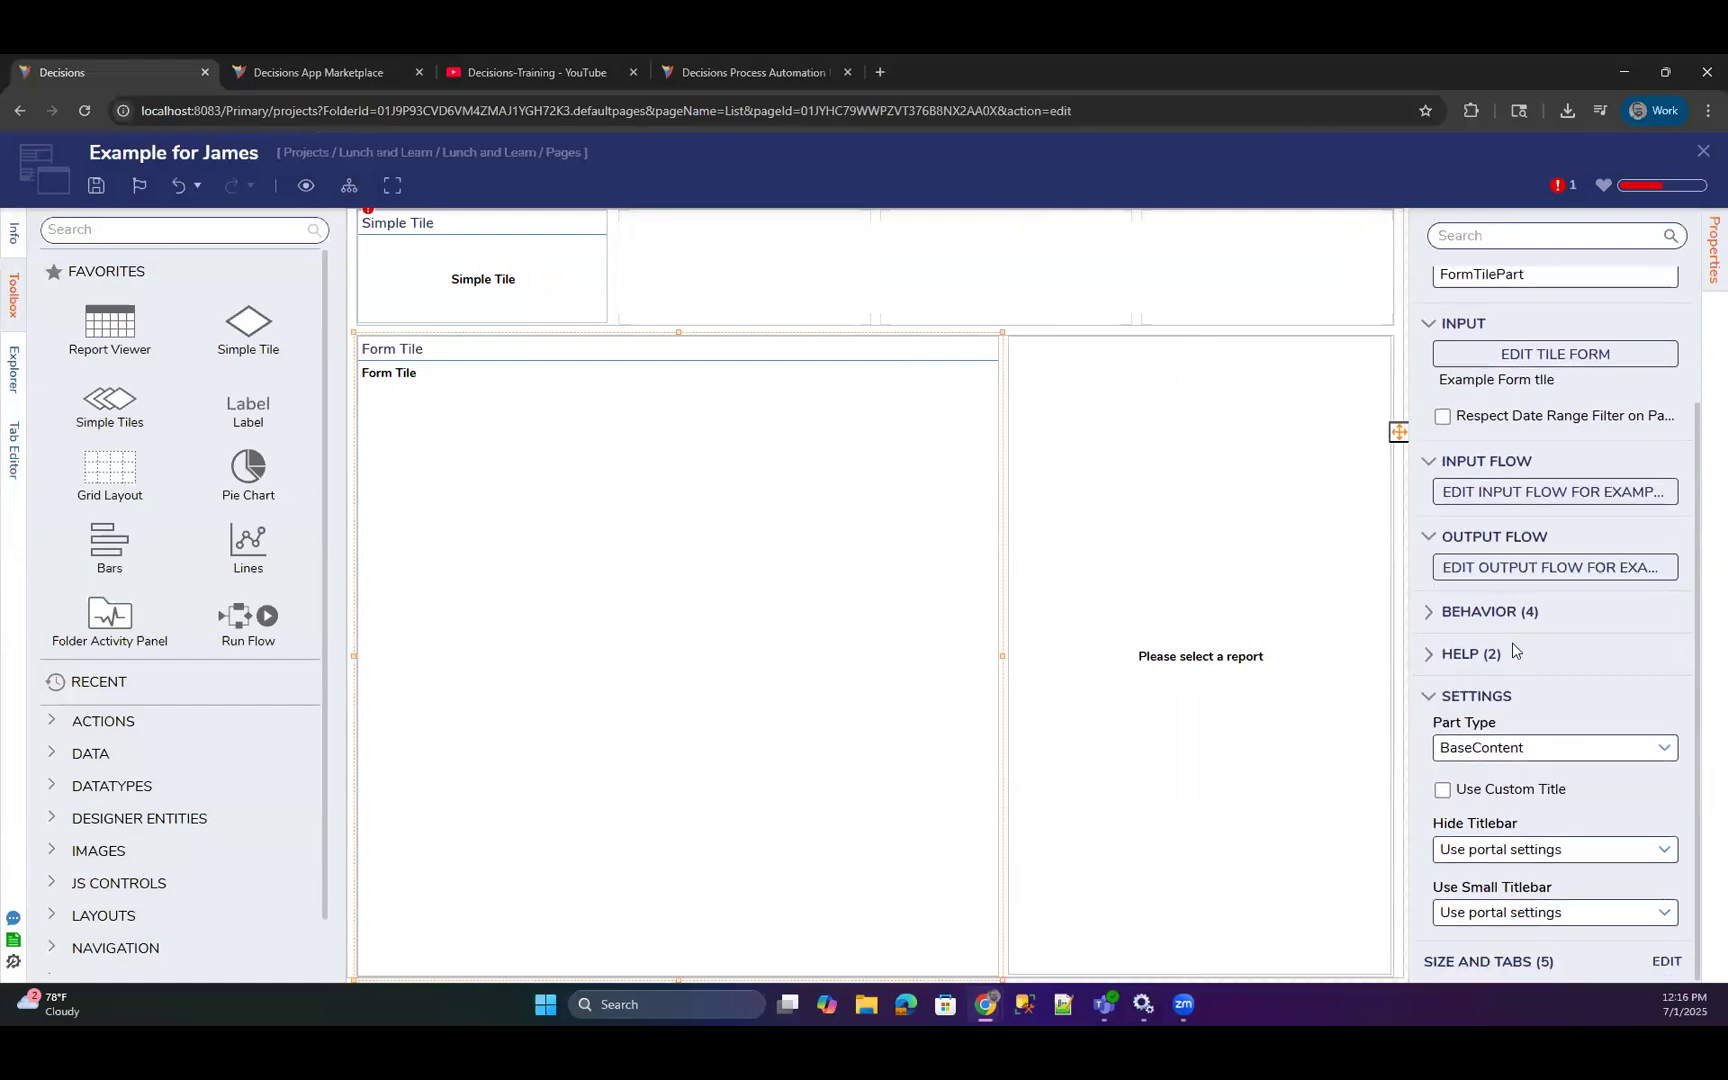
{"action": "scroll", "coordinate": [1513, 666], "scroll_direction": "up", "scroll_amount": 2}
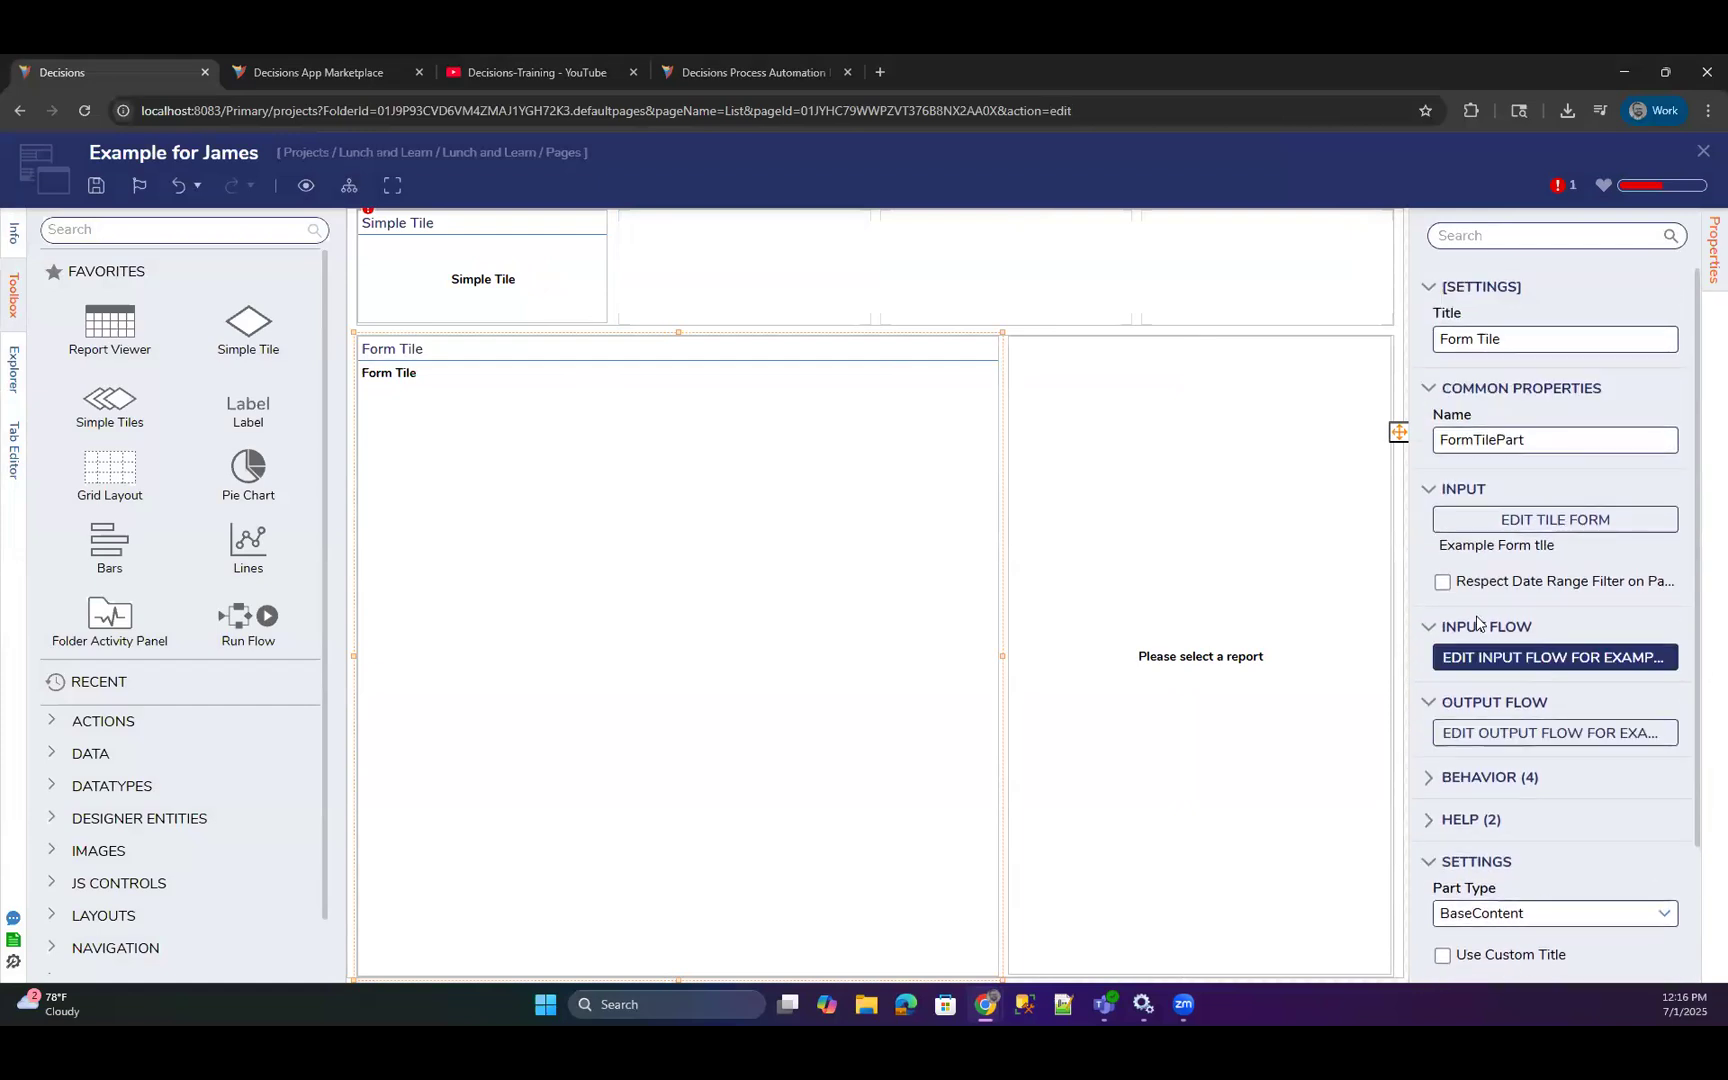
{"action": "scroll", "coordinate": [1455, 648], "scroll_direction": "down", "scroll_amount": 2}
{"action": "left_click", "coordinate": [1430, 655]}
{"action": "left_click", "coordinate": [1430, 615]}
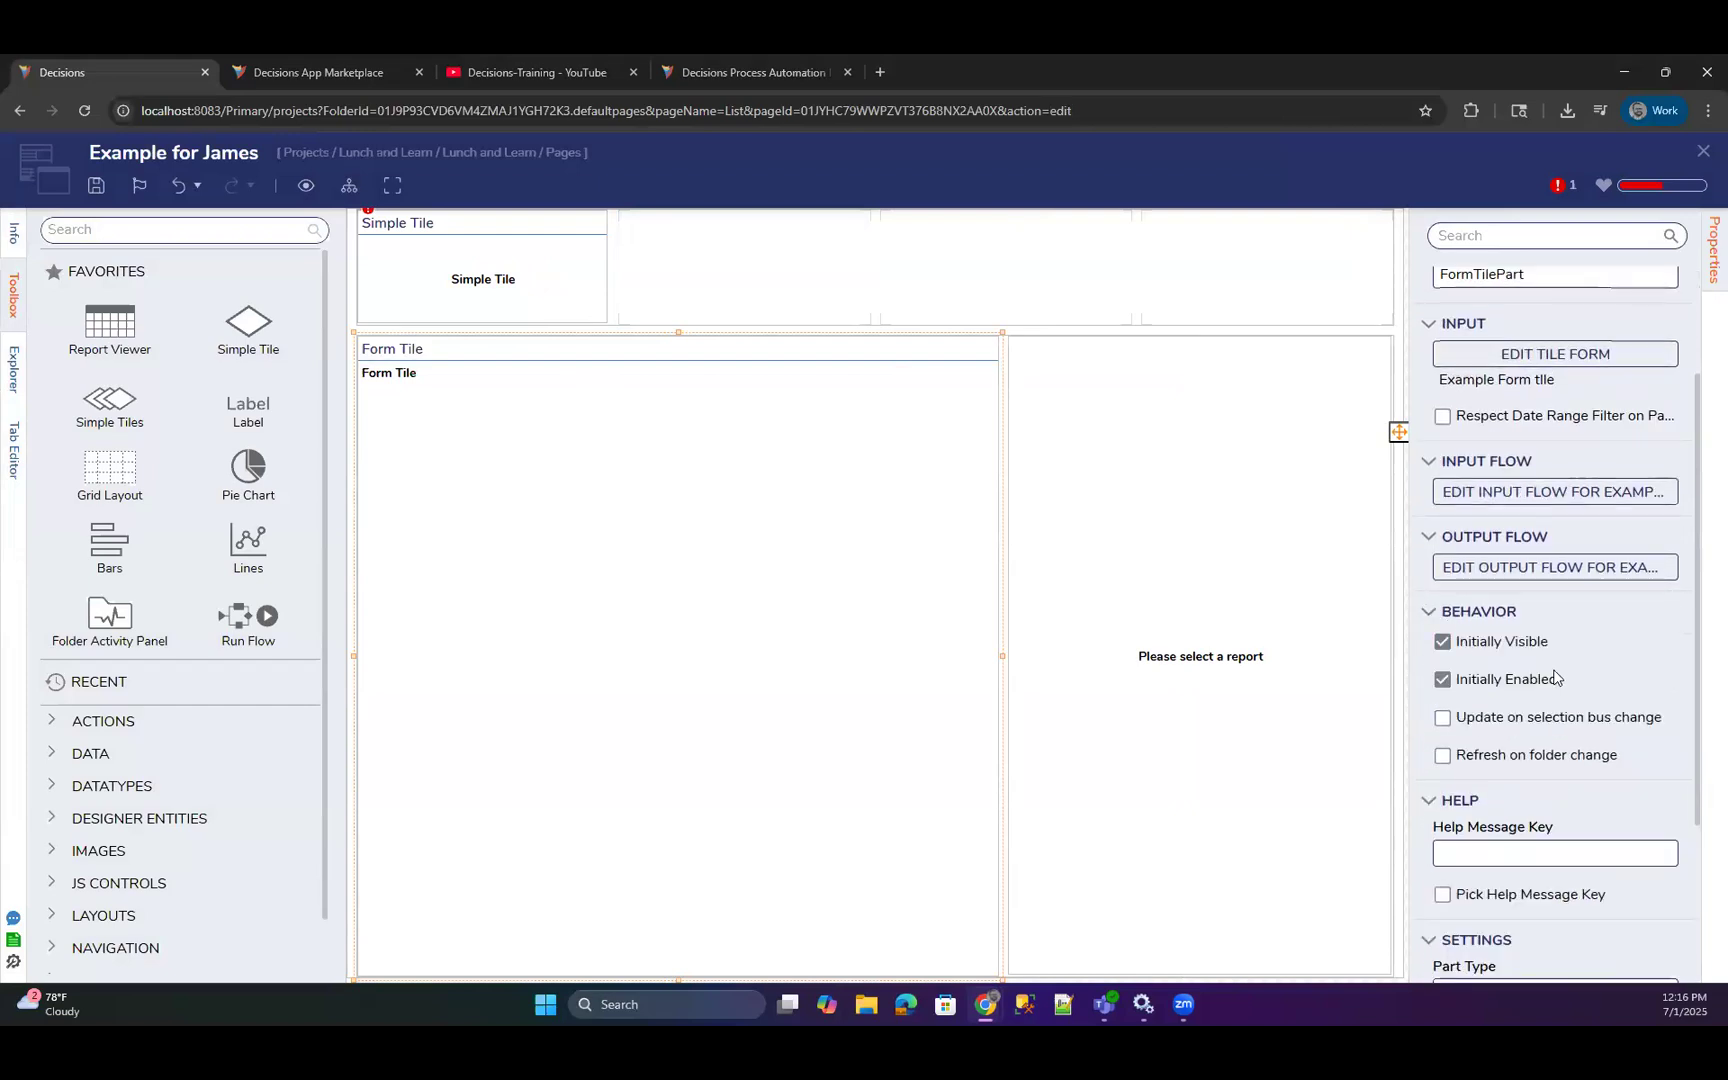
{"action": "scroll", "coordinate": [1555, 672], "scroll_direction": "up", "scroll_amount": 2}
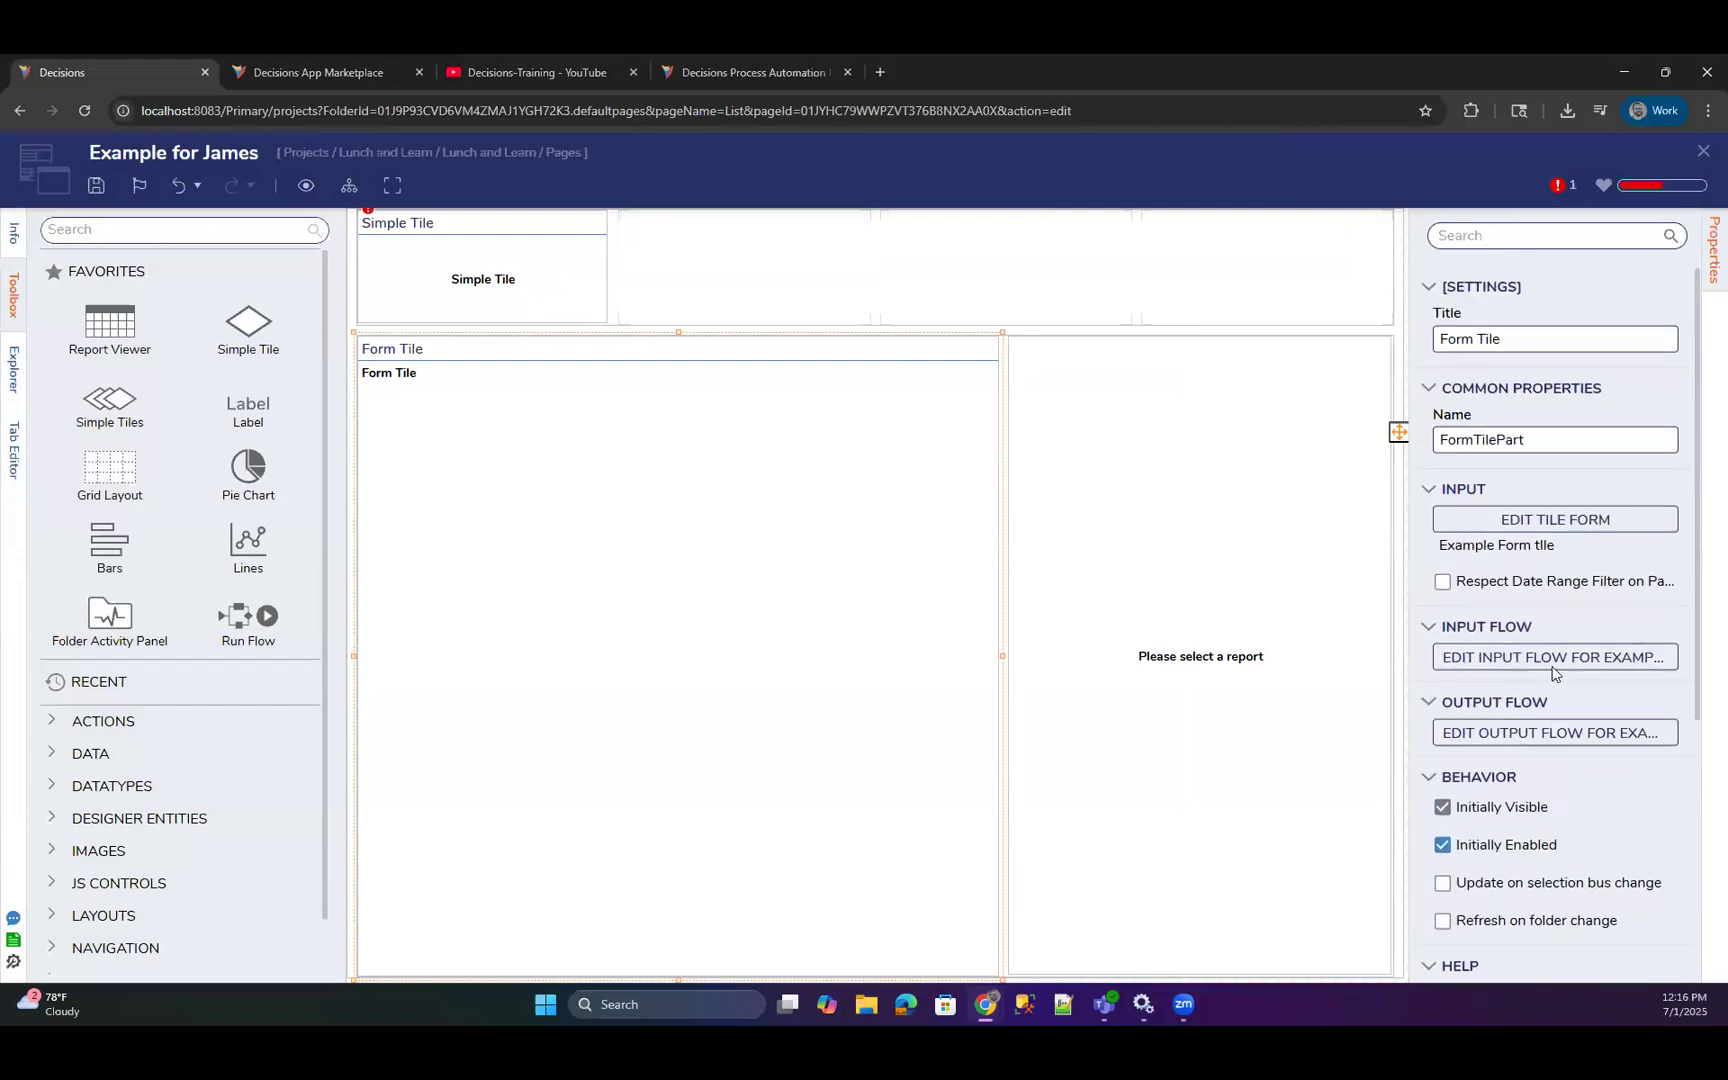
{"action": "left_click", "coordinate": [597, 292]}
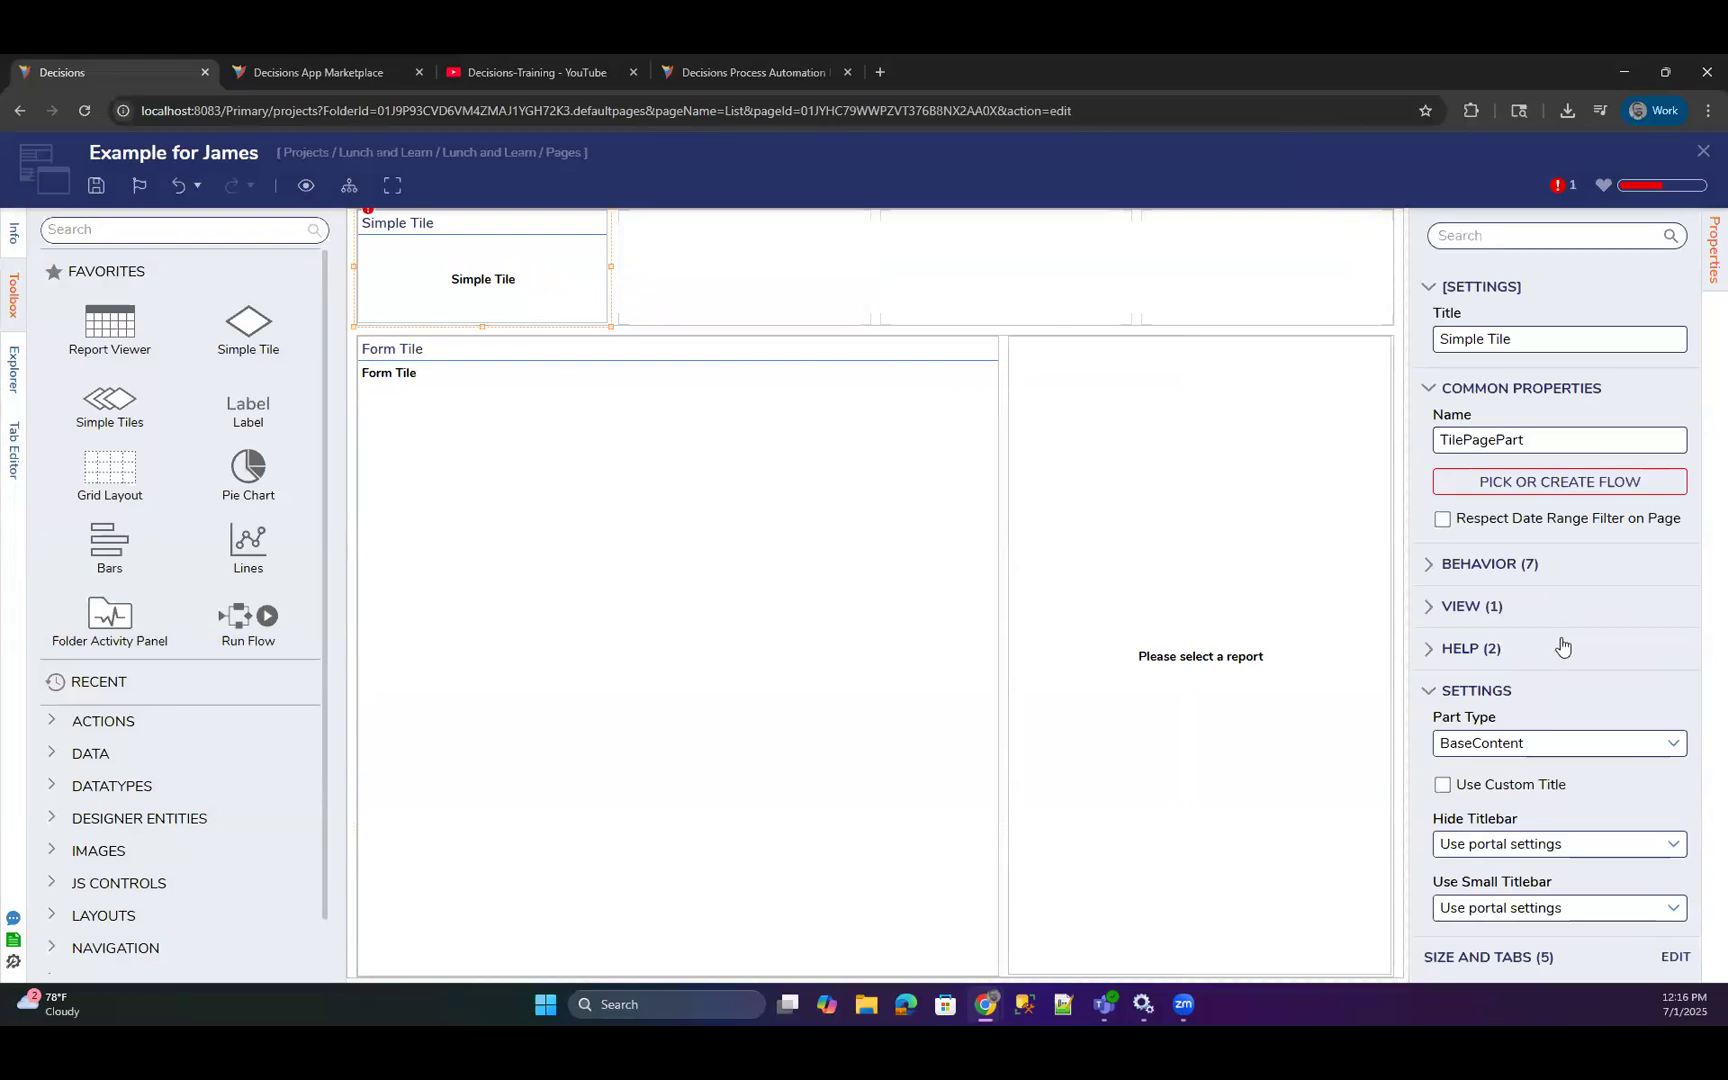
Examine the Report Viewer's view settings, including Control Css Class and No Data Message Css Class.
{"action": "left_click", "coordinate": [1160, 592]}
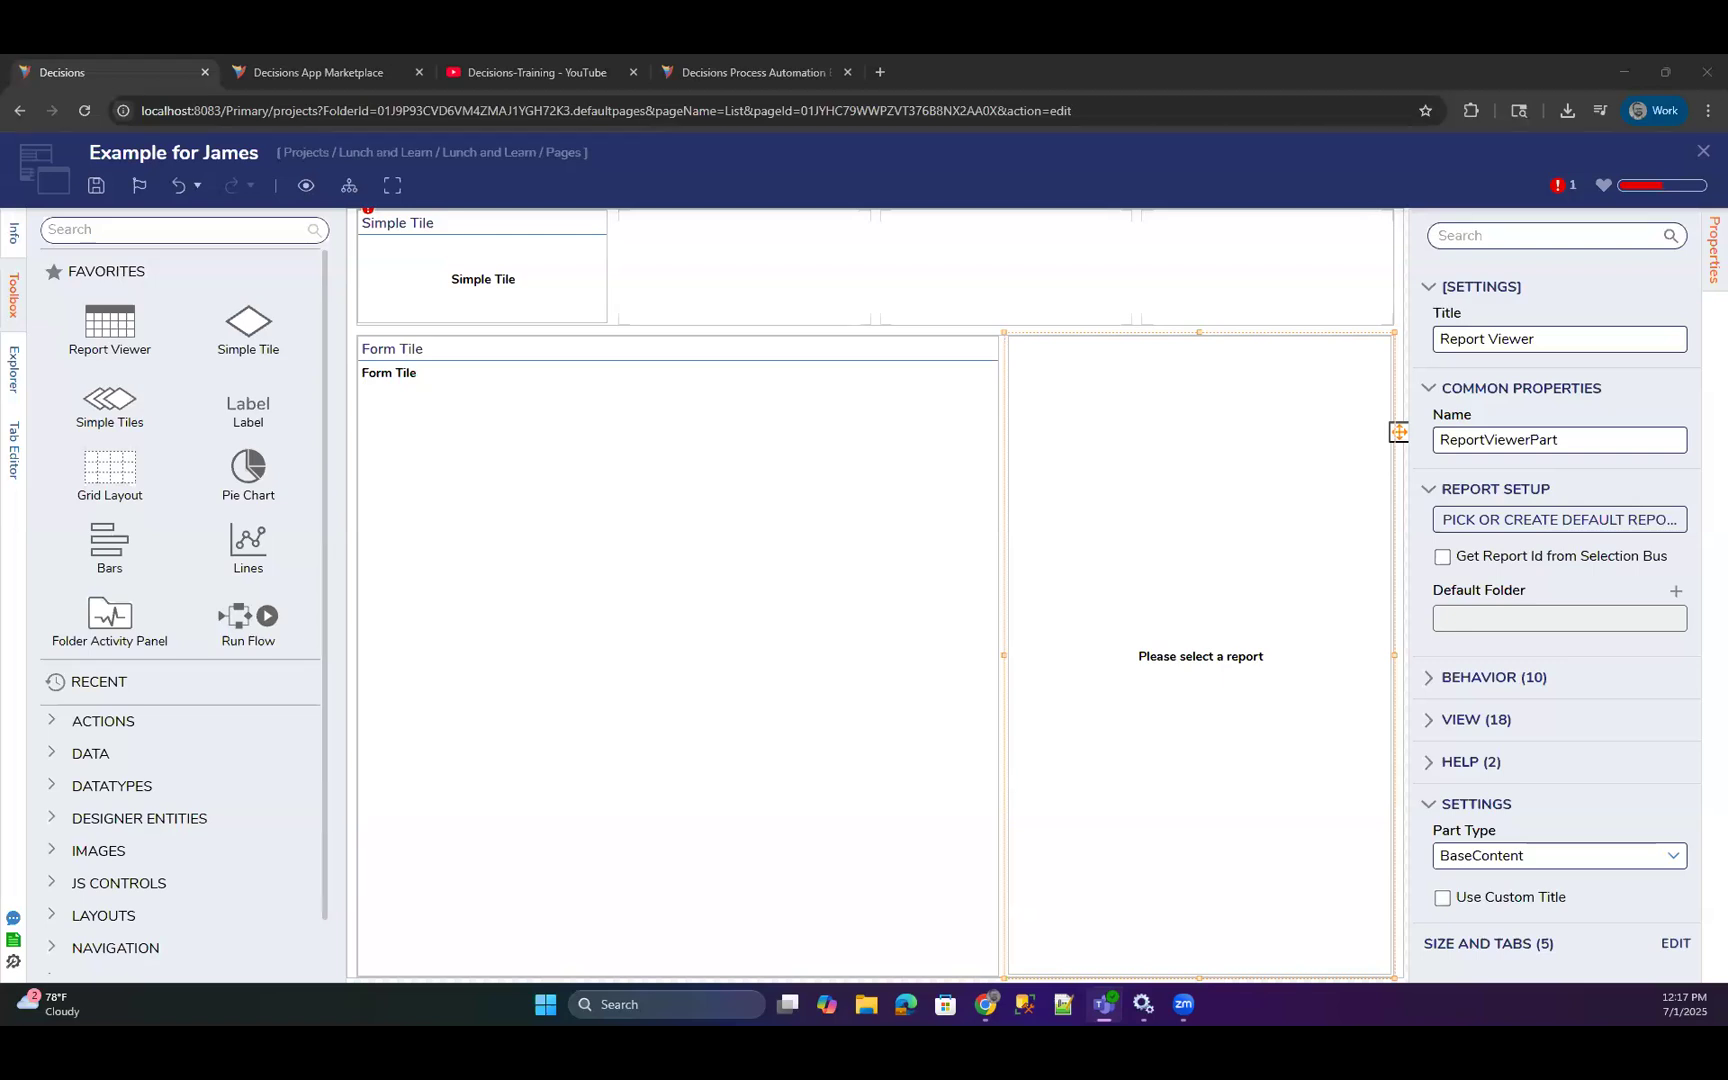
{"action": "left_click", "coordinate": [1433, 720]}
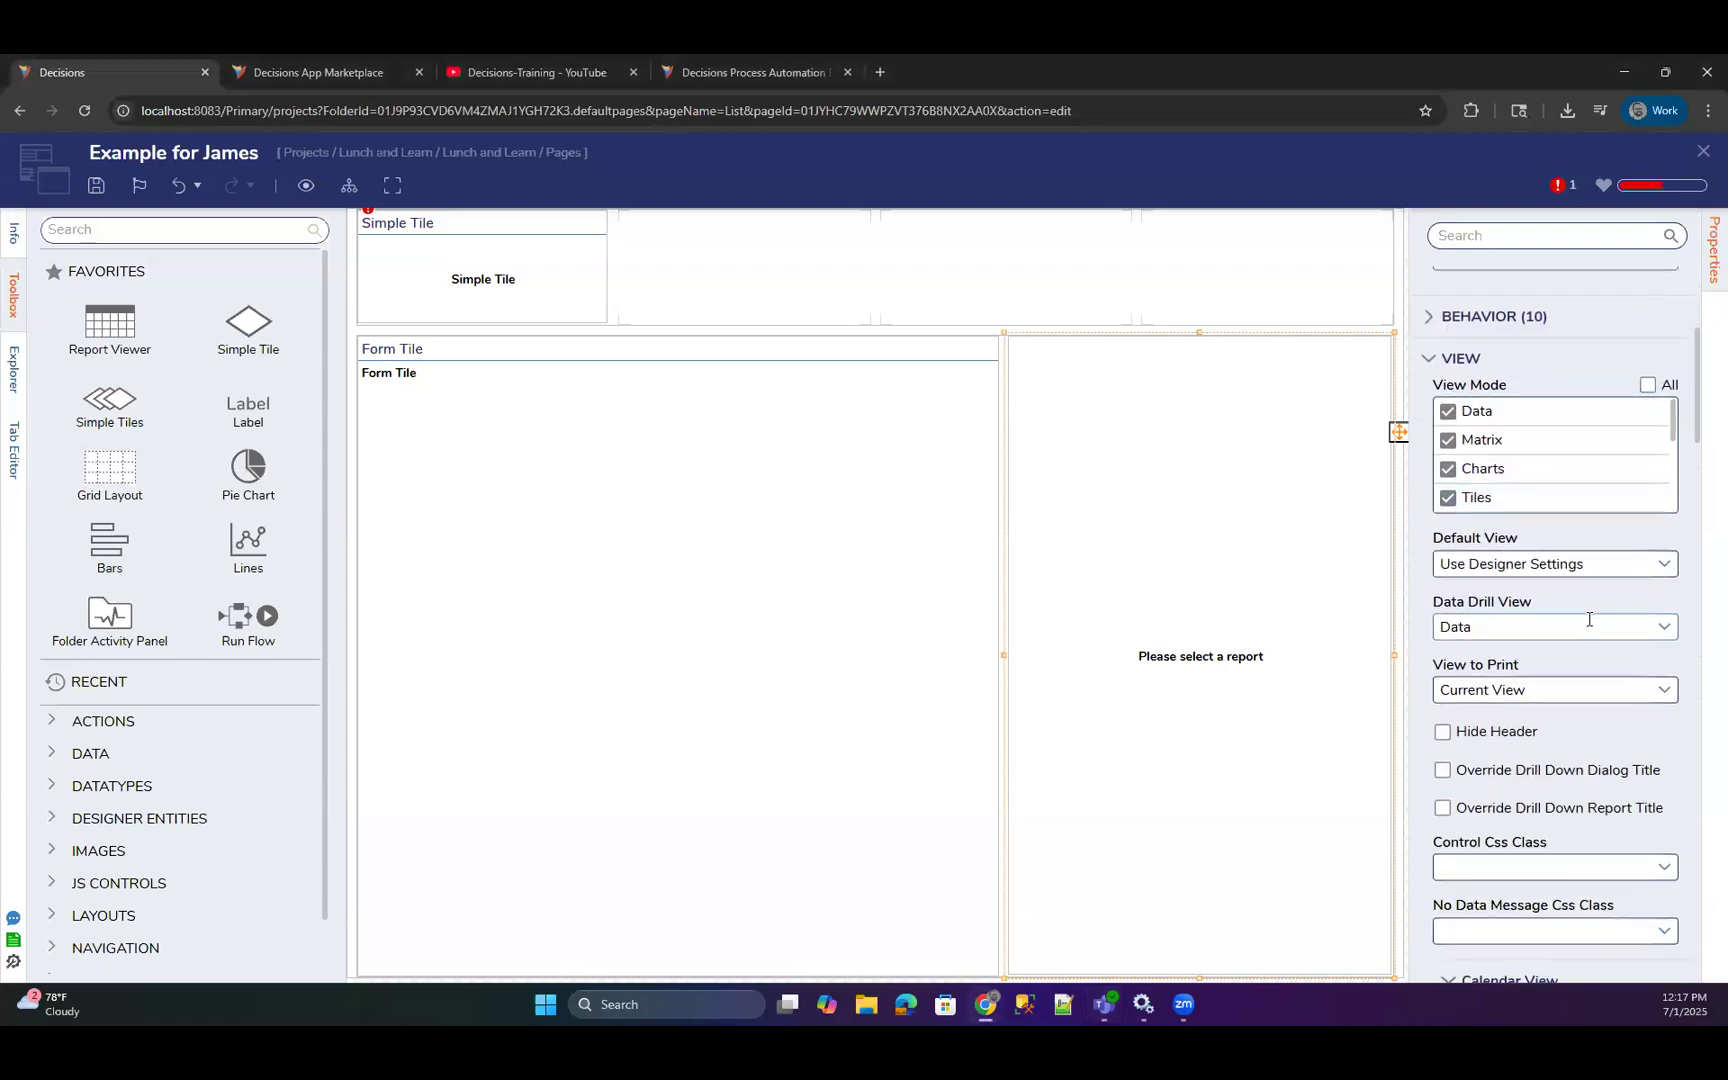
{"action": "scroll", "coordinate": [1589, 619], "scroll_direction": "down", "scroll_amount": 3}
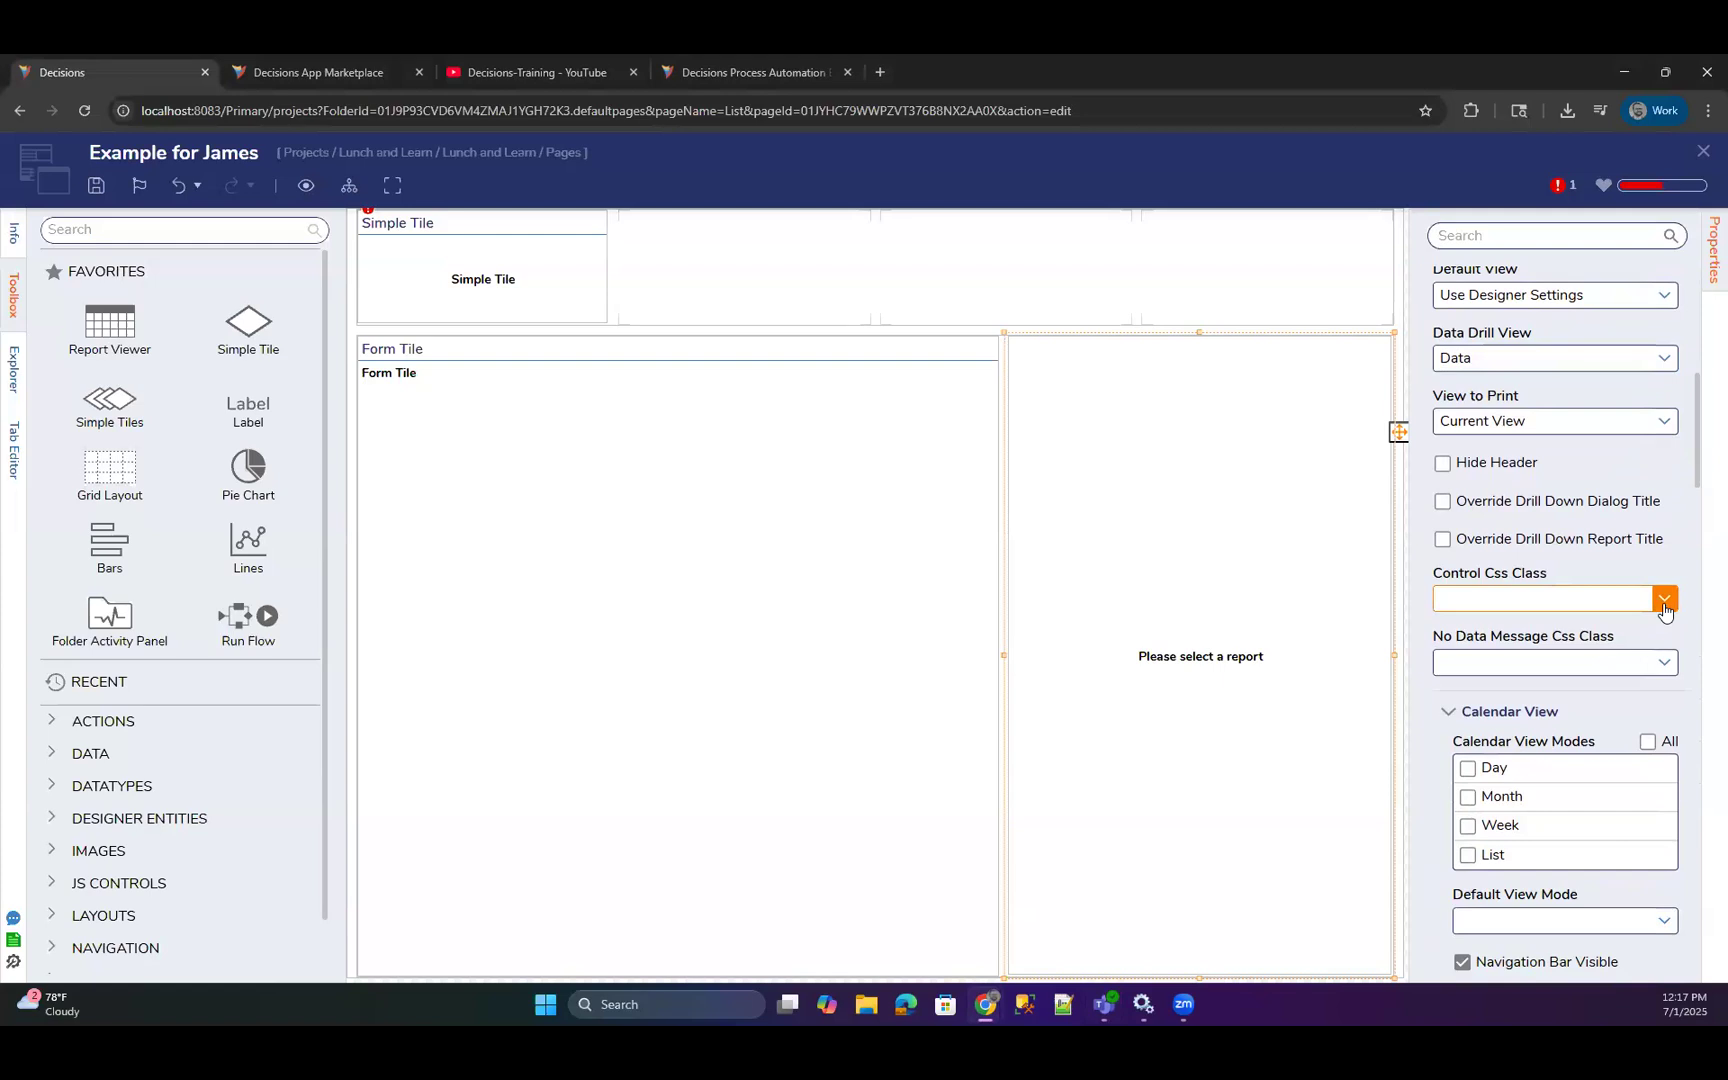
{"action": "scroll", "coordinate": [1607, 580], "scroll_direction": "down", "scroll_amount": 1}
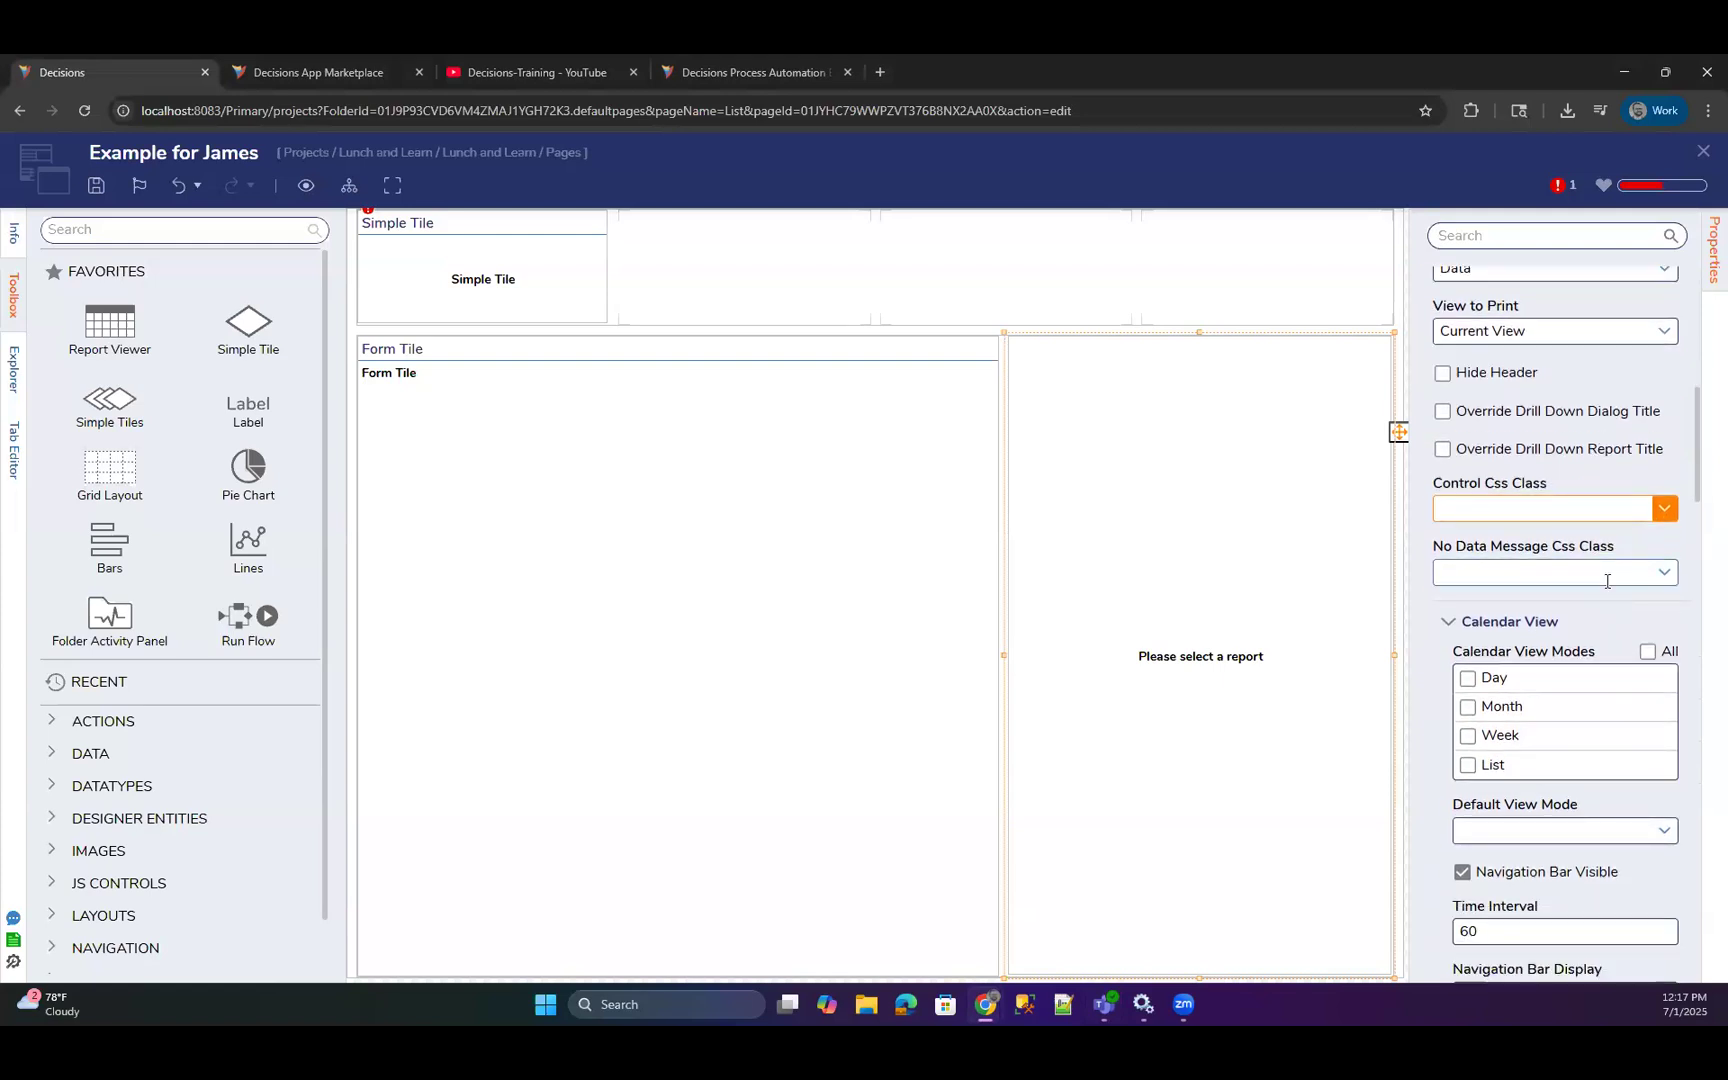
{"action": "scroll", "coordinate": [1607, 581], "scroll_direction": "down", "scroll_amount": 4}
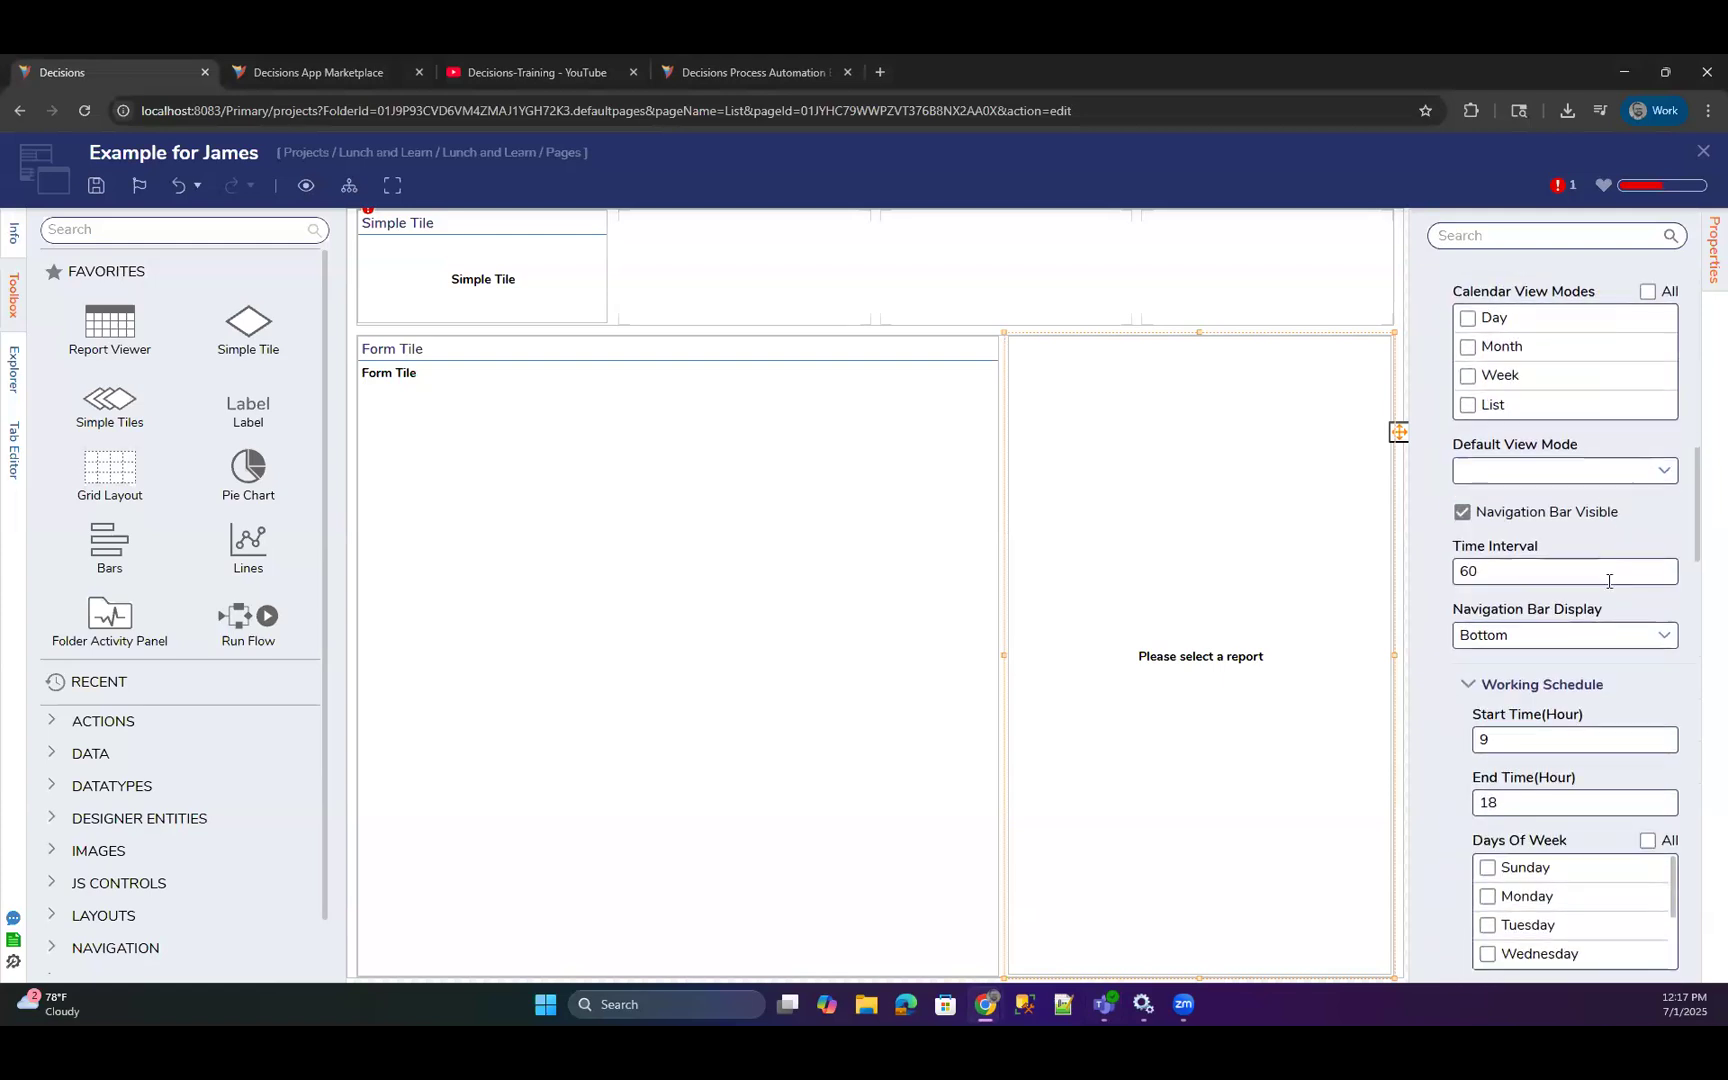
{"action": "scroll", "coordinate": [1609, 581], "scroll_direction": "up", "scroll_amount": 1}
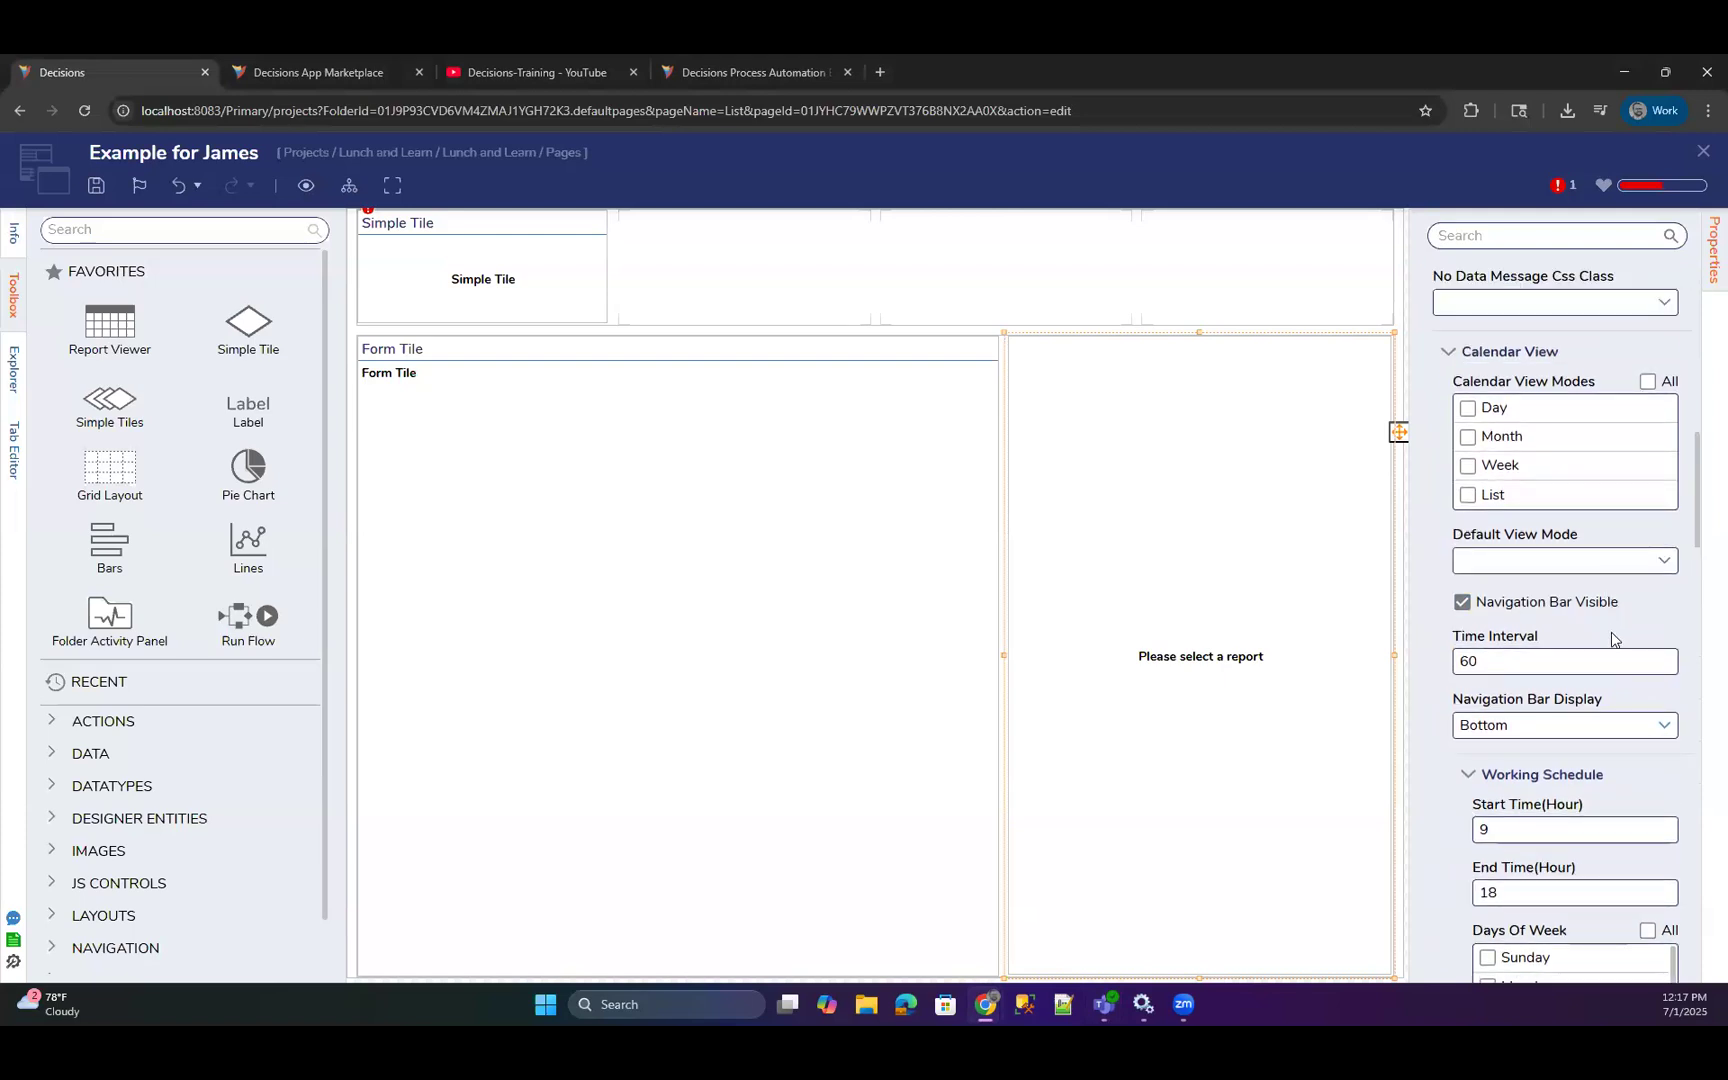
{"action": "scroll", "coordinate": [1612, 638], "scroll_direction": "up", "scroll_amount": 4}
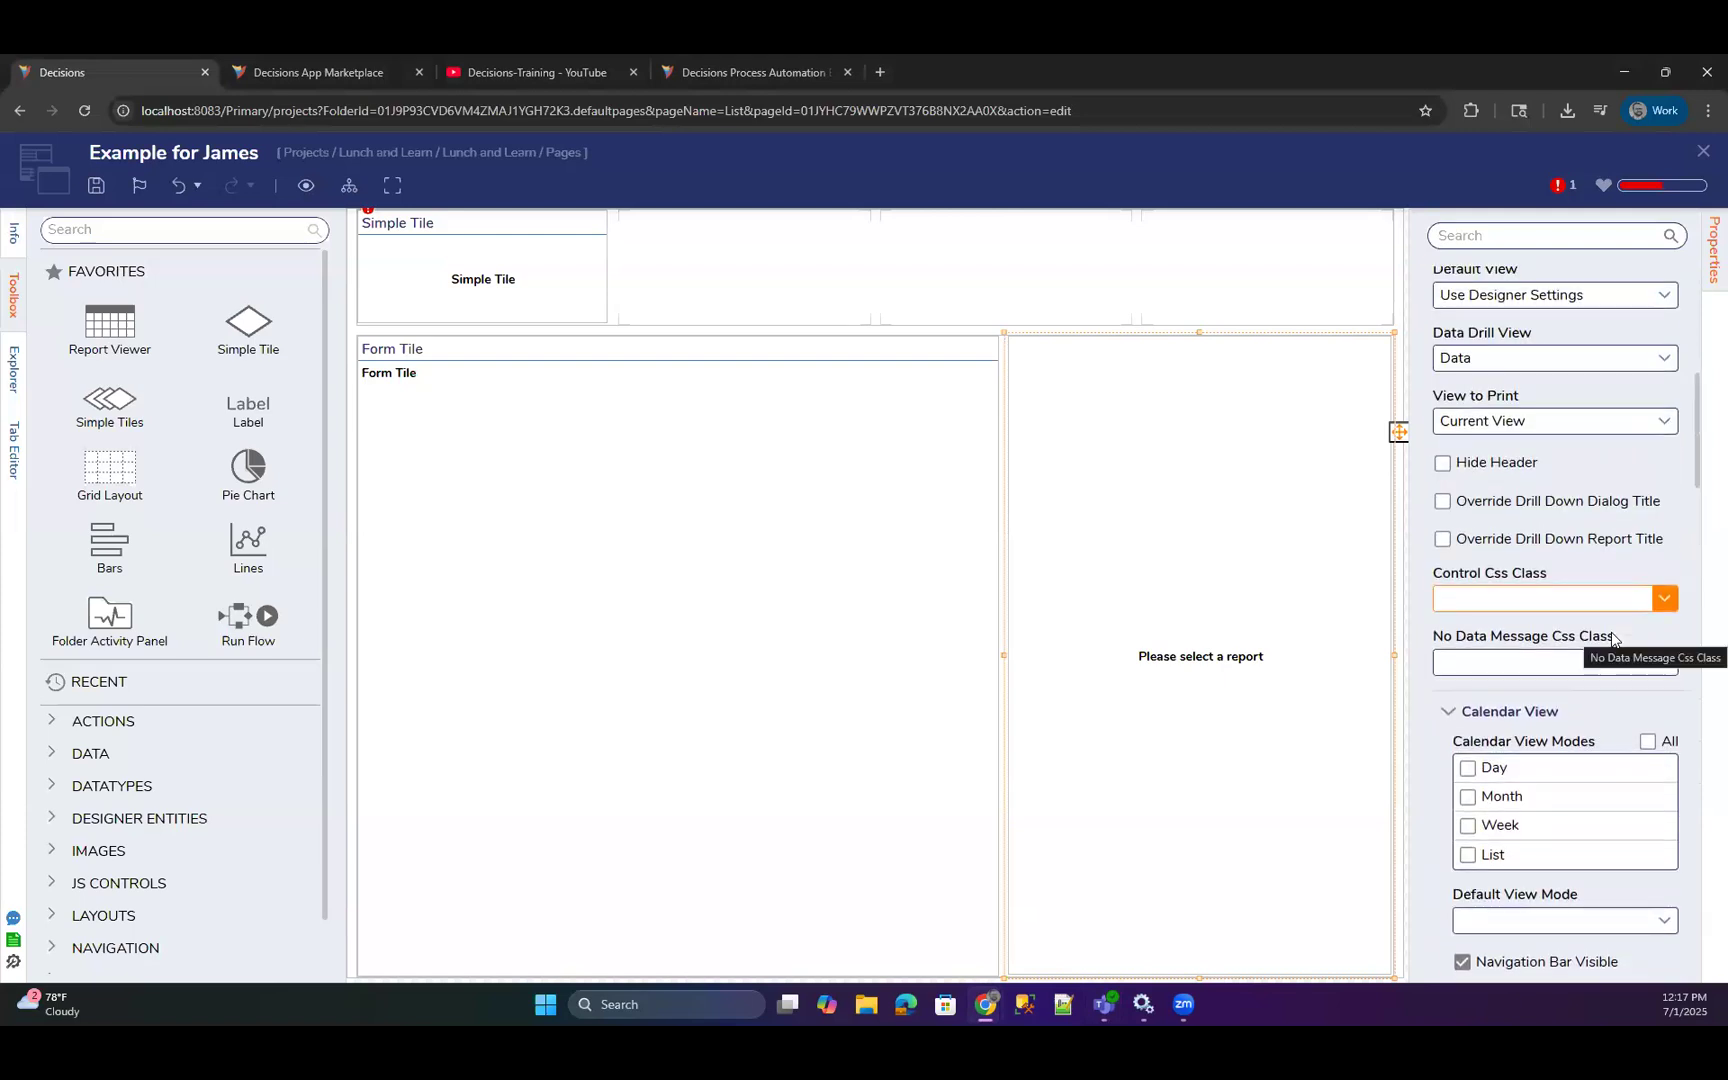
{"action": "scroll", "coordinate": [1612, 638], "scroll_direction": "up", "scroll_amount": 2}
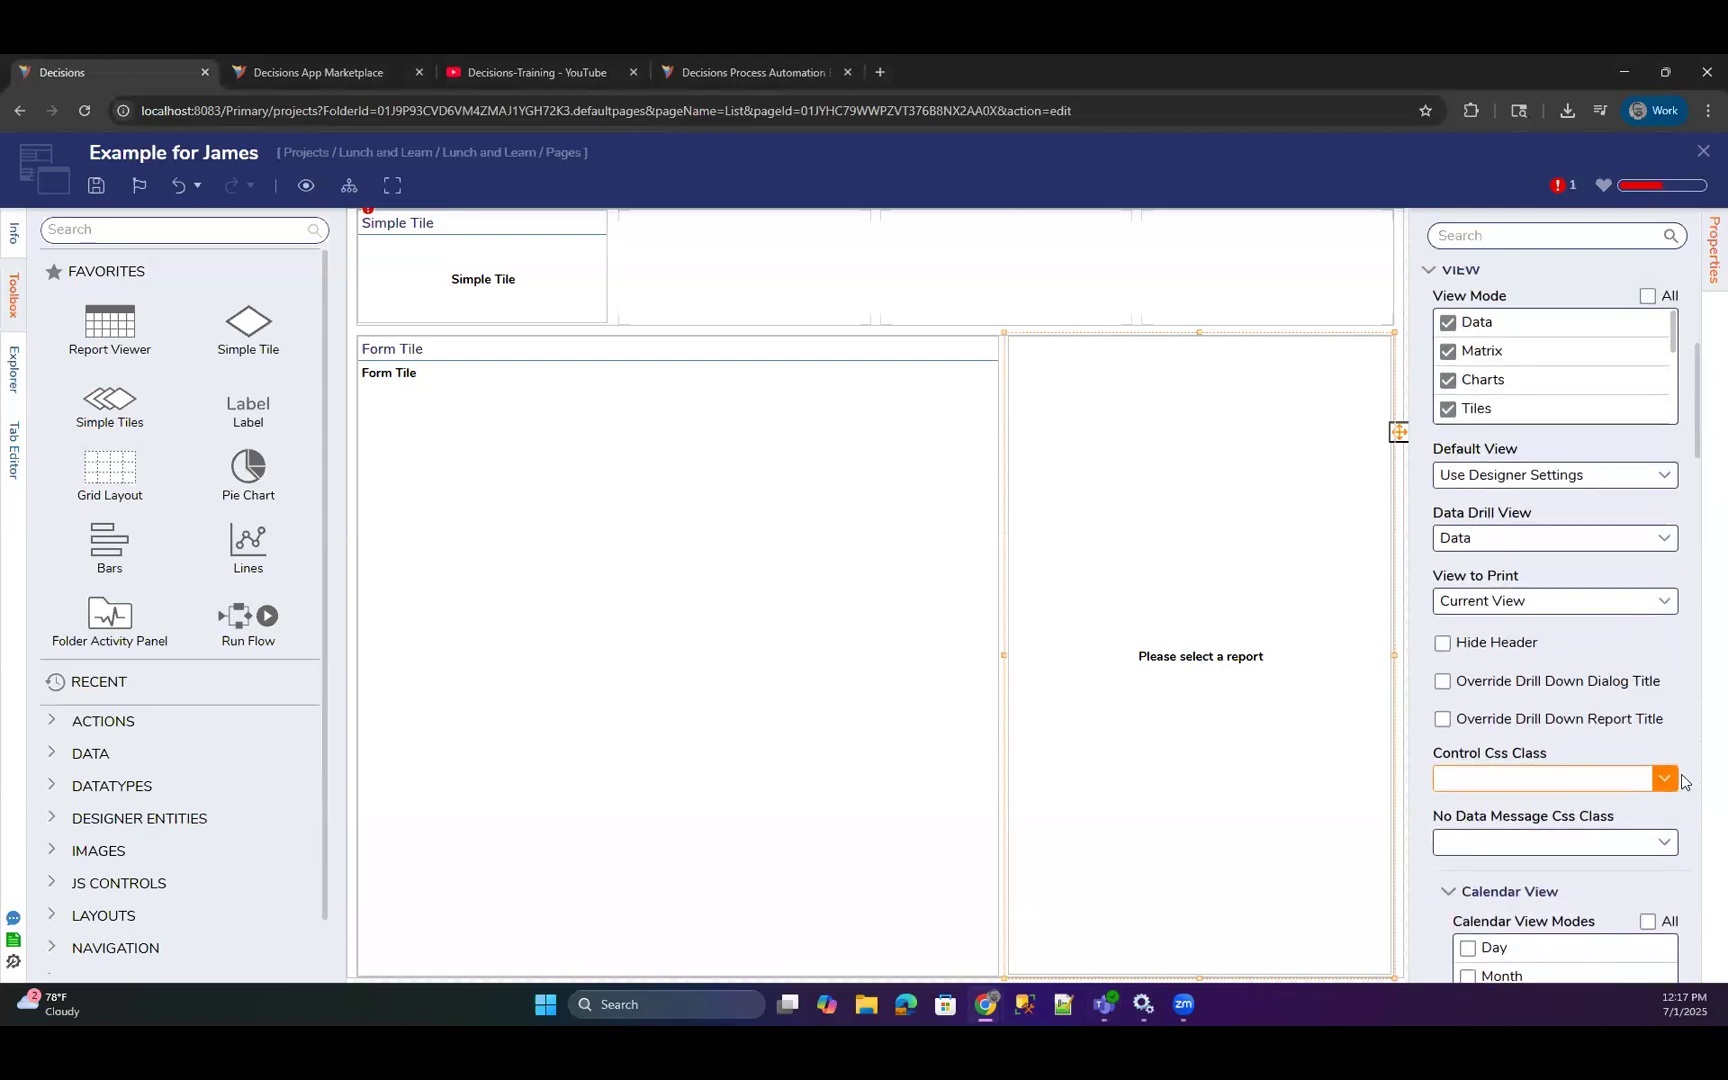
{"action": "scroll", "coordinate": [1688, 731], "scroll_direction": "up", "scroll_amount": 3}
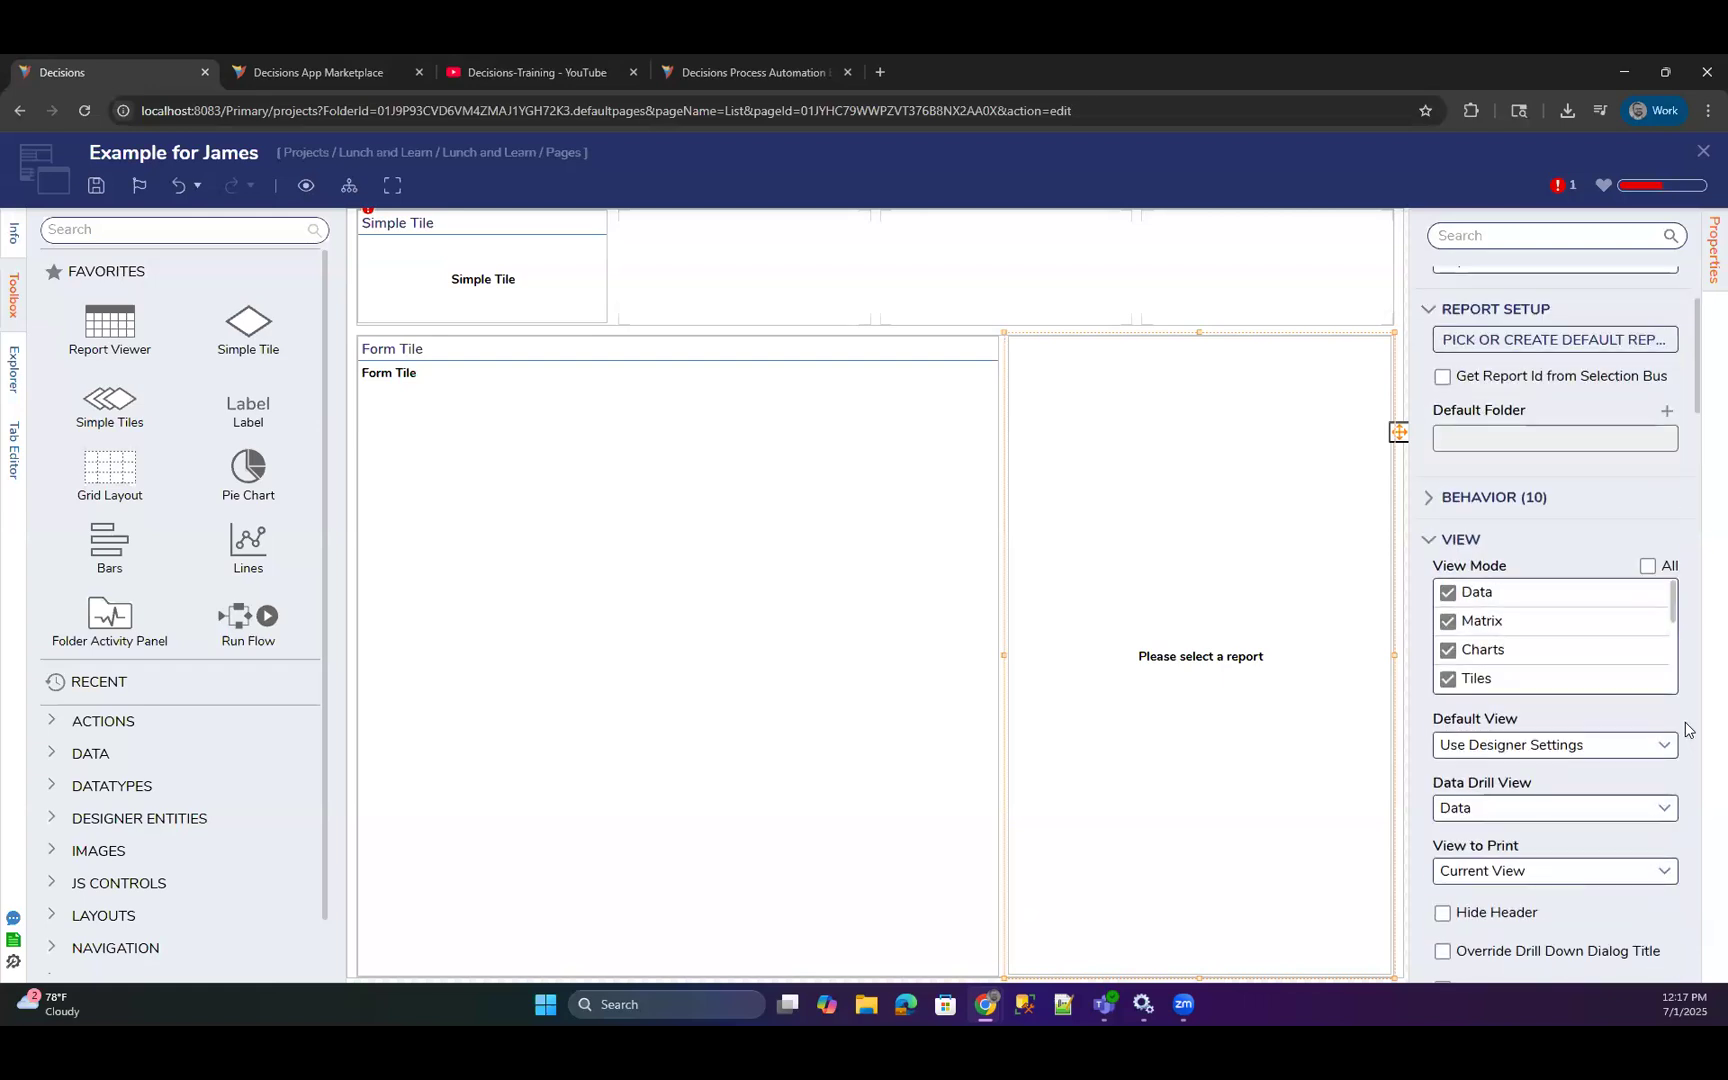
Look through the Report Viewer's behavior settings and its calendar, chart, grid, header and matrix view options.
{"action": "scroll", "coordinate": [1554, 698], "scroll_direction": "up", "scroll_amount": 2}
{"action": "left_click", "coordinate": [1530, 680]}
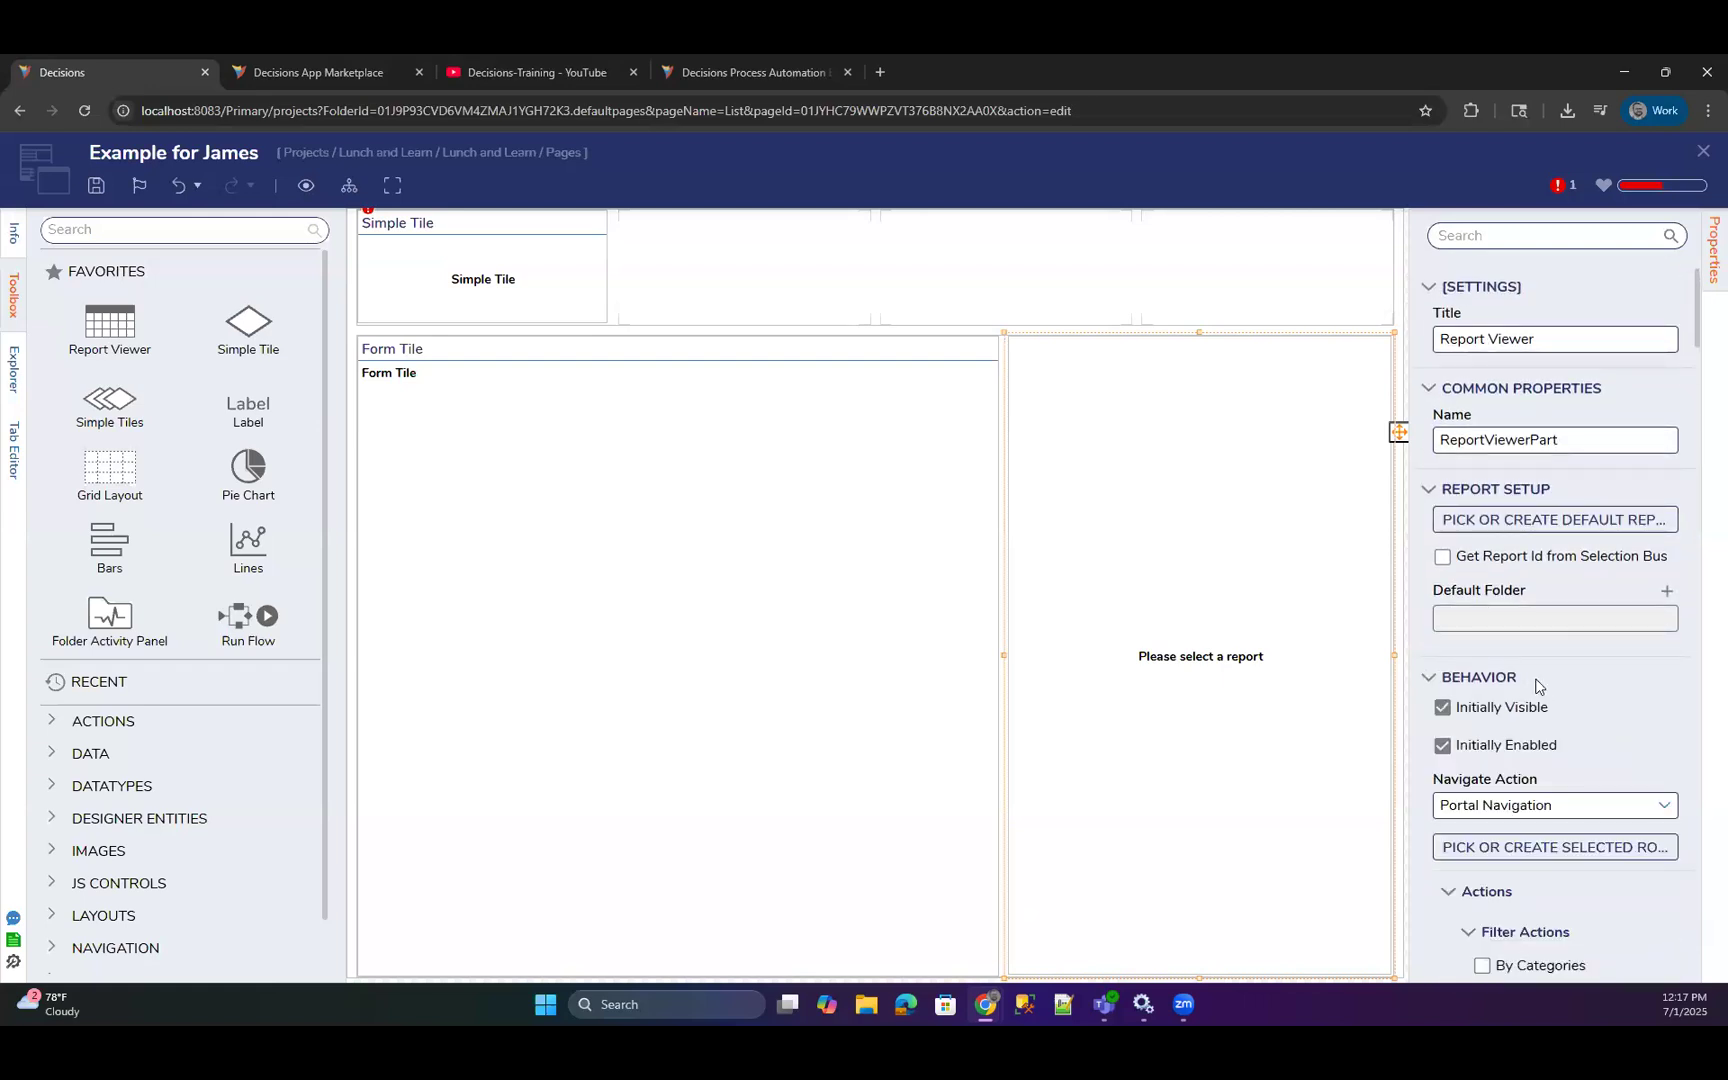
{"action": "scroll", "coordinate": [1538, 686], "scroll_direction": "down", "scroll_amount": 4}
{"action": "scroll", "coordinate": [1537, 686], "scroll_direction": "down", "scroll_amount": 5}
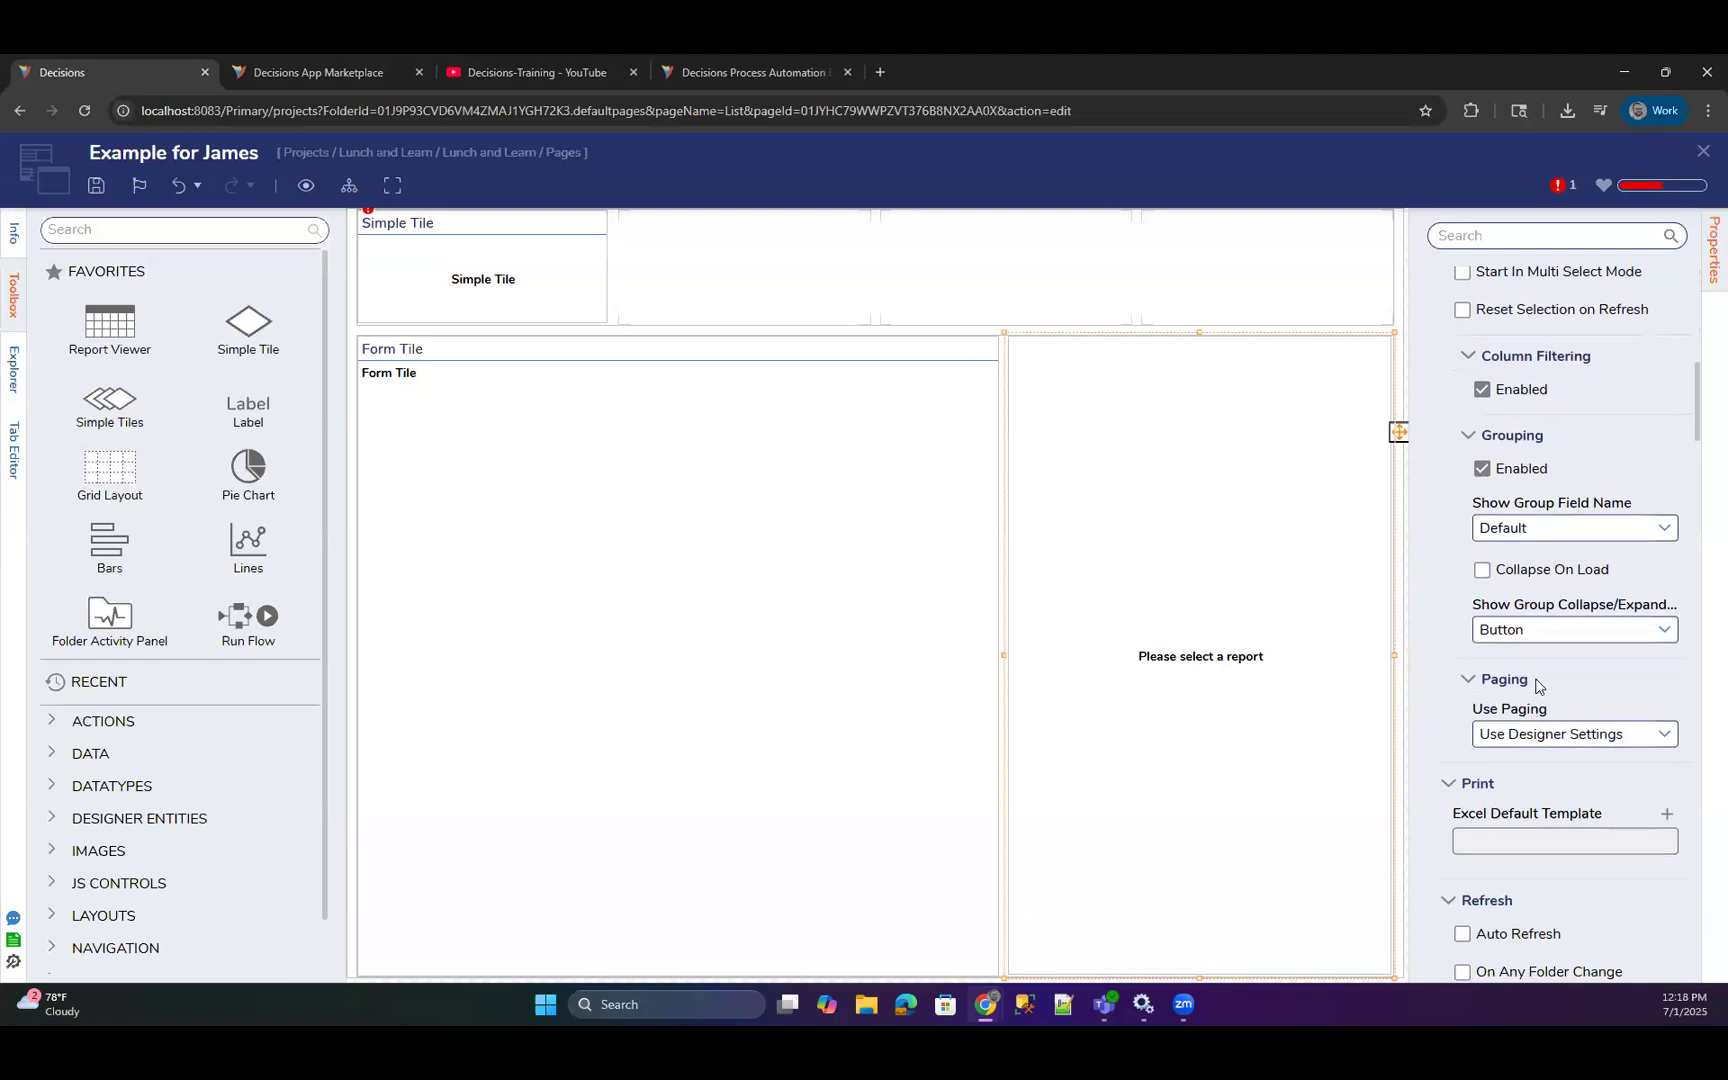
{"action": "scroll", "coordinate": [1537, 686], "scroll_direction": "down", "scroll_amount": 9}
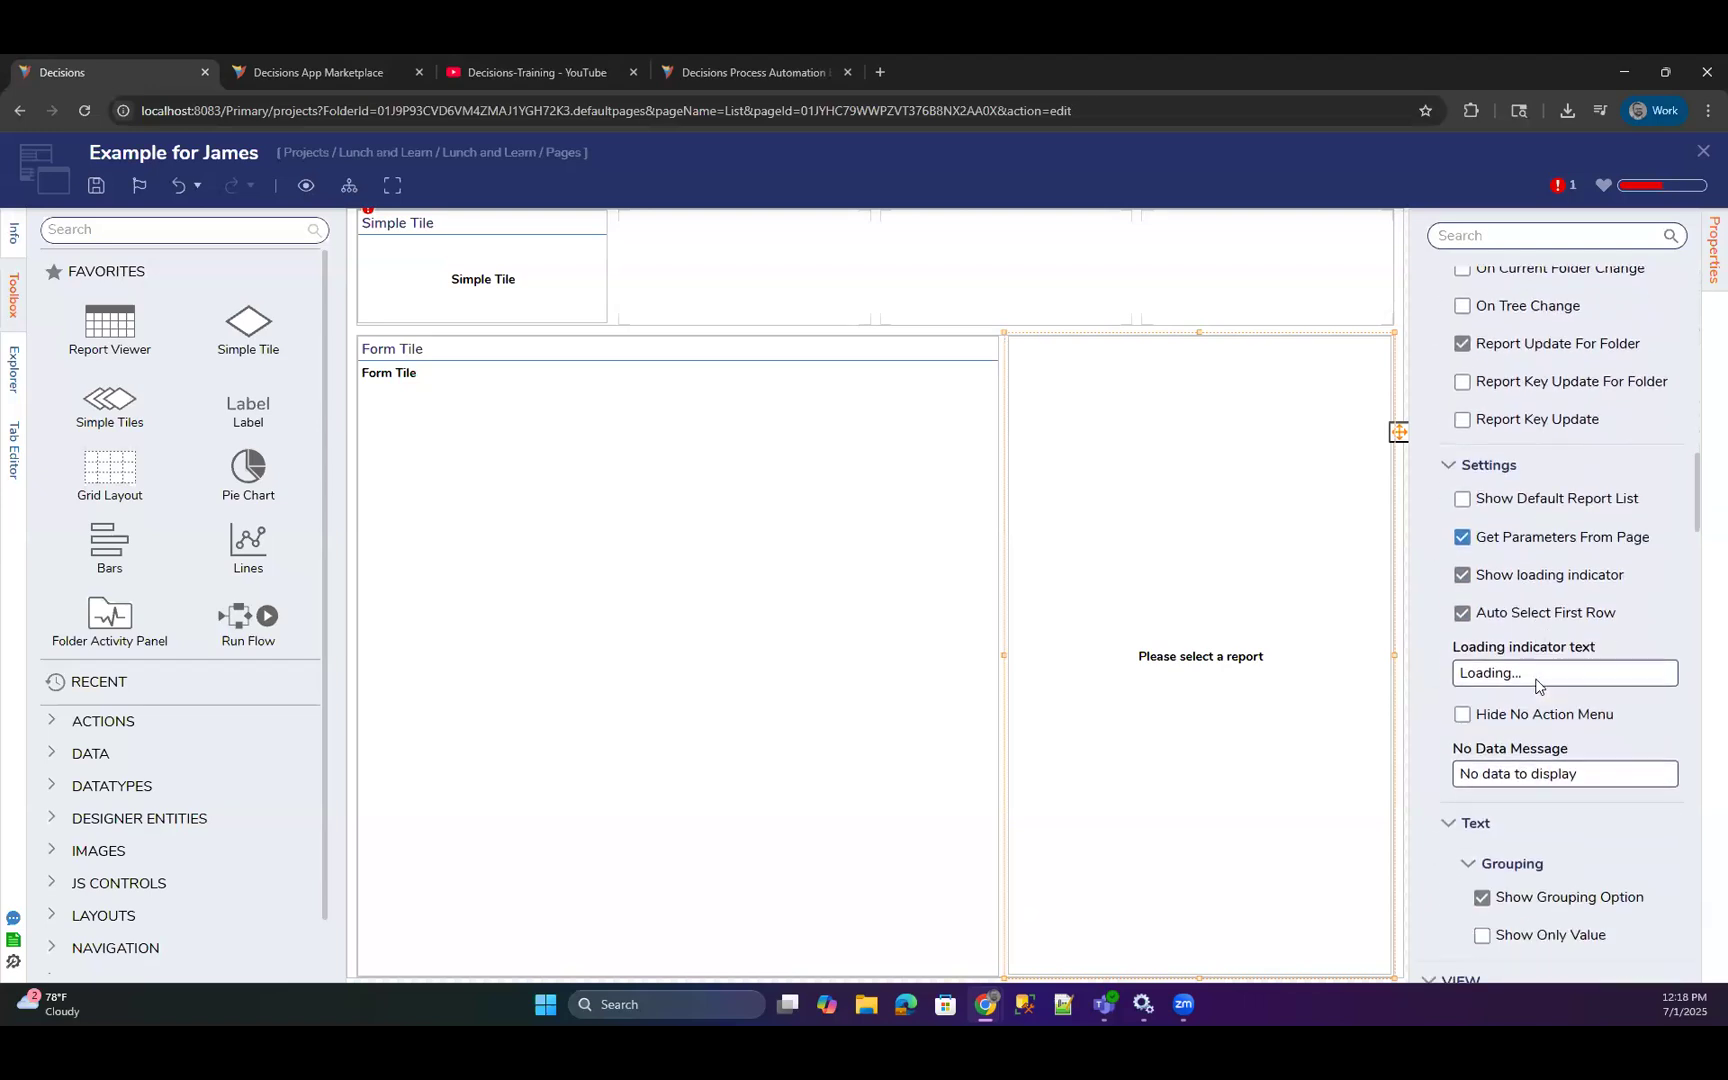
{"action": "scroll", "coordinate": [1552, 711], "scroll_direction": "down", "scroll_amount": 6}
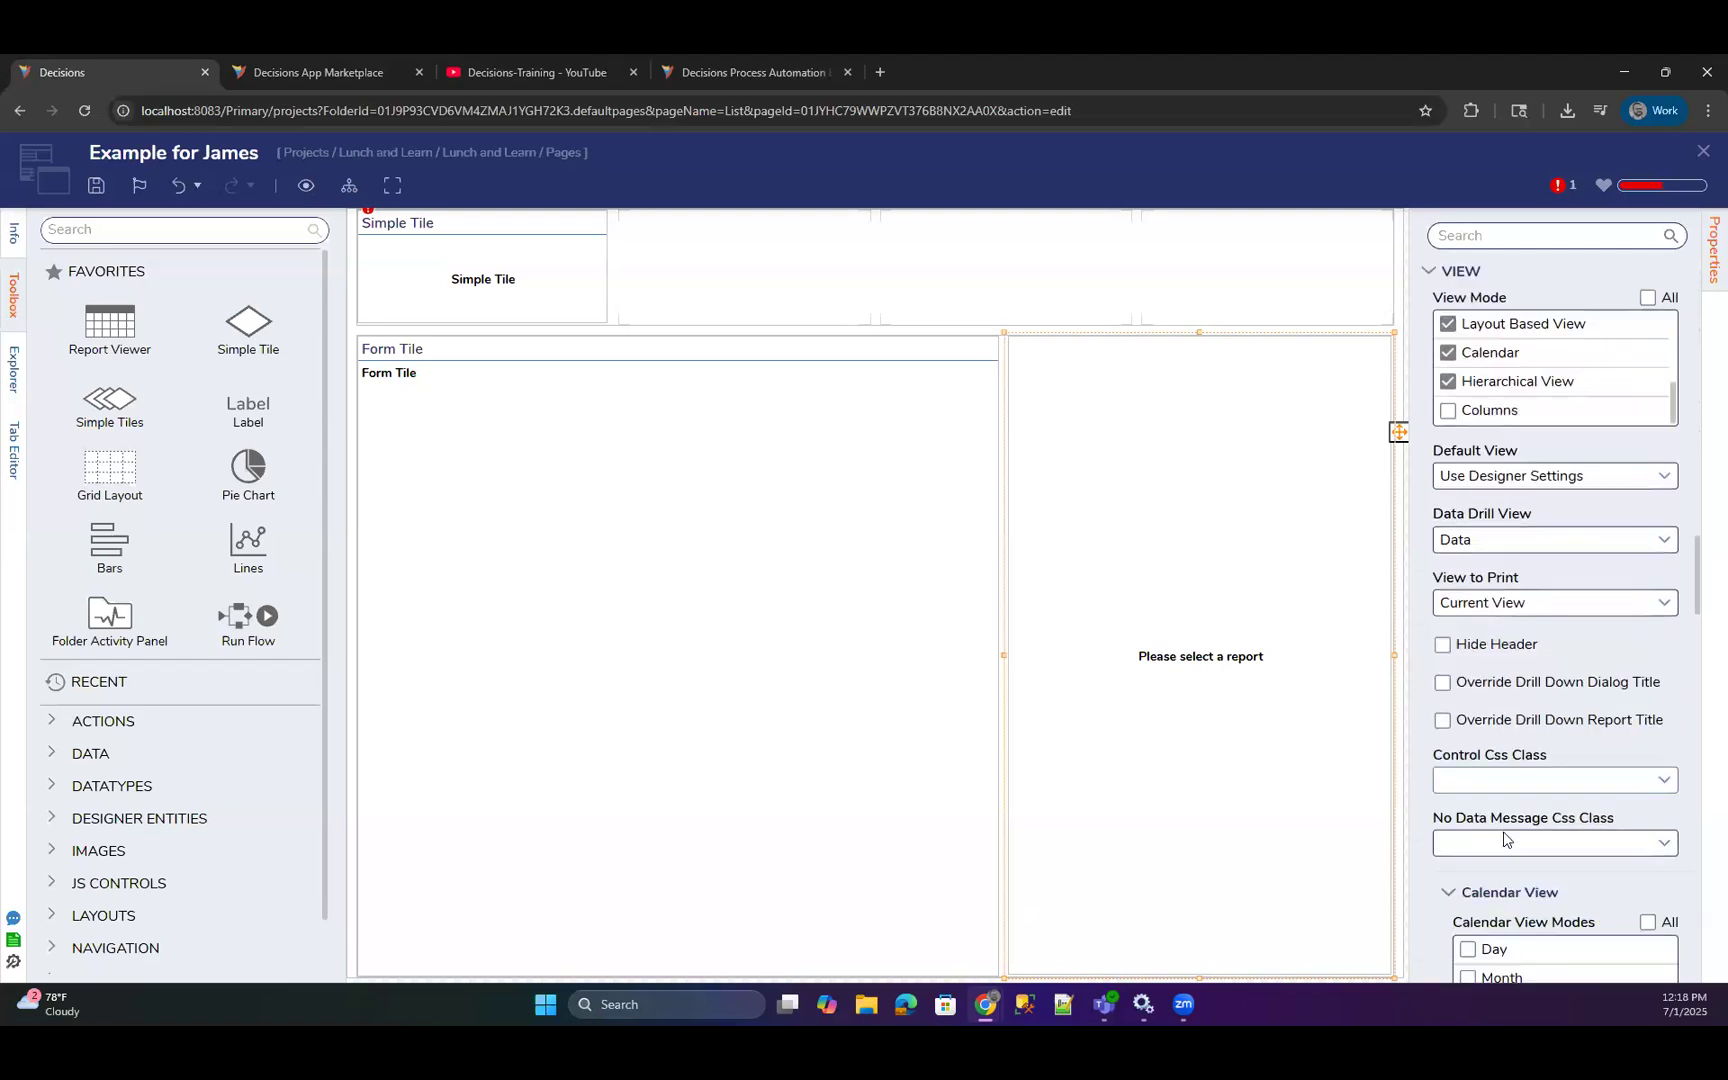
{"action": "scroll", "coordinate": [1504, 838], "scroll_direction": "down", "scroll_amount": 5}
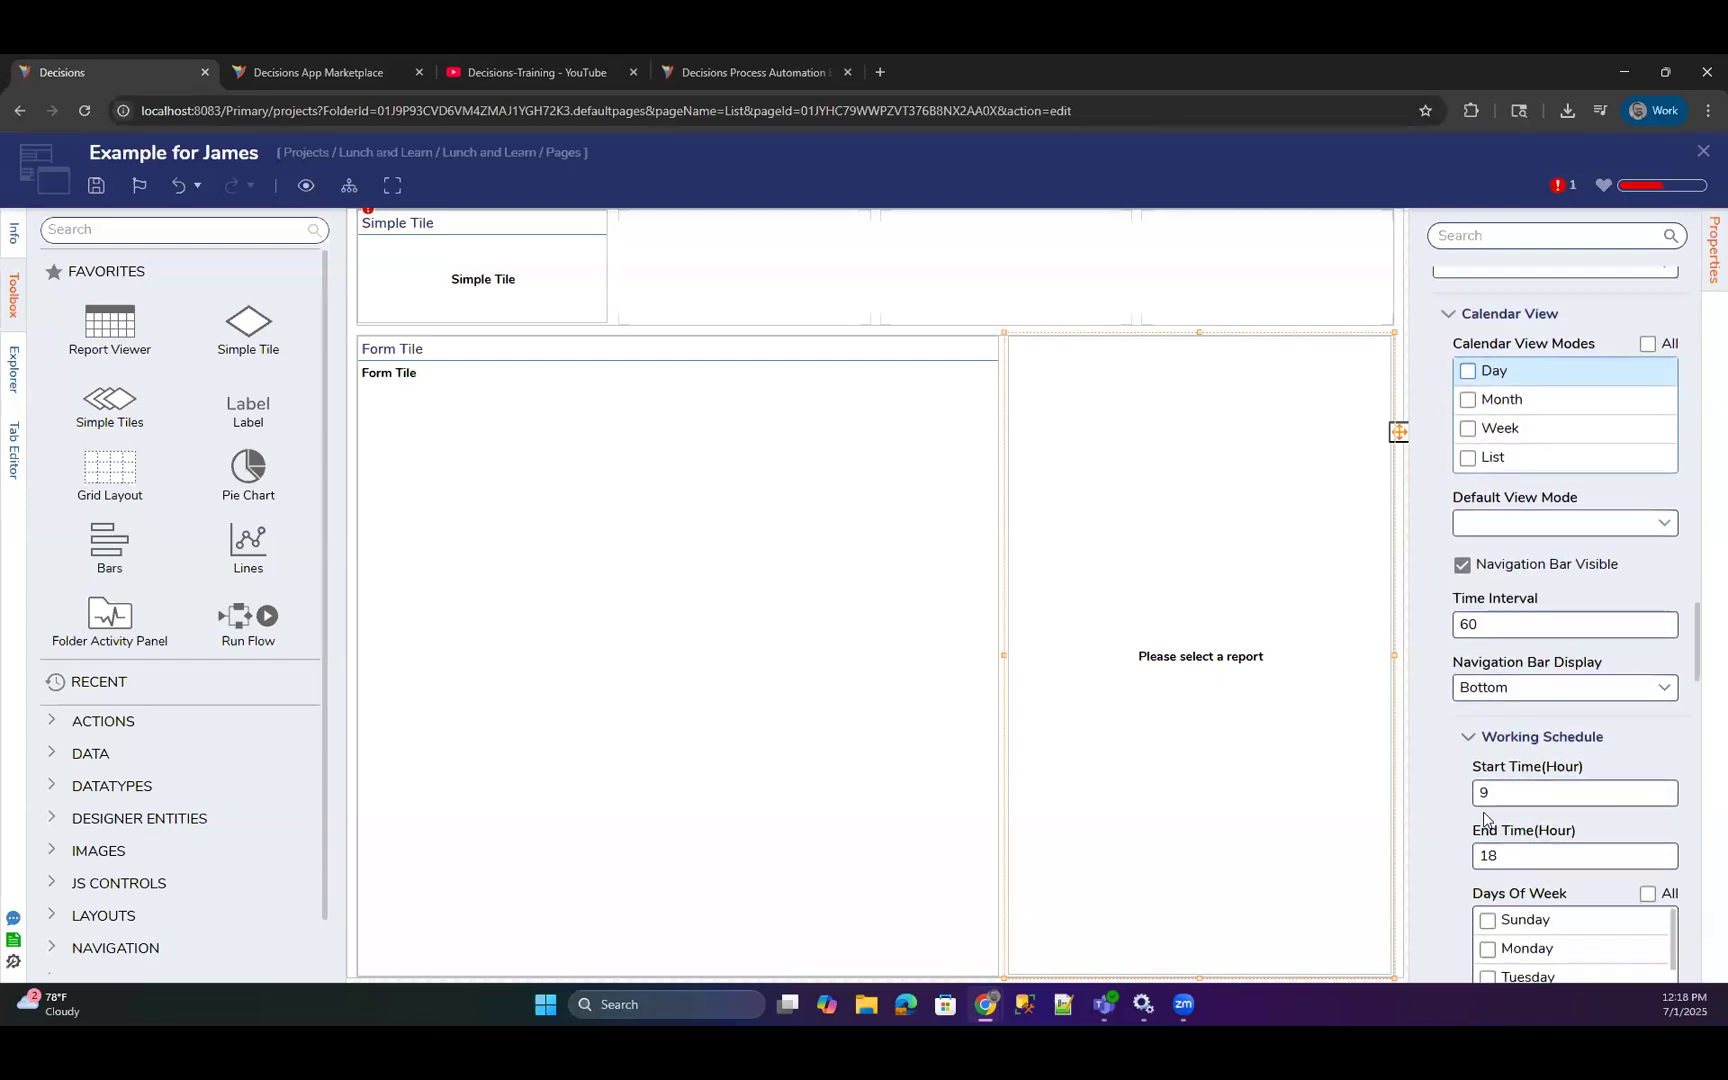
{"action": "scroll", "coordinate": [1479, 813], "scroll_direction": "down", "scroll_amount": 3}
{"action": "scroll", "coordinate": [1430, 762], "scroll_direction": "down", "scroll_amount": 3}
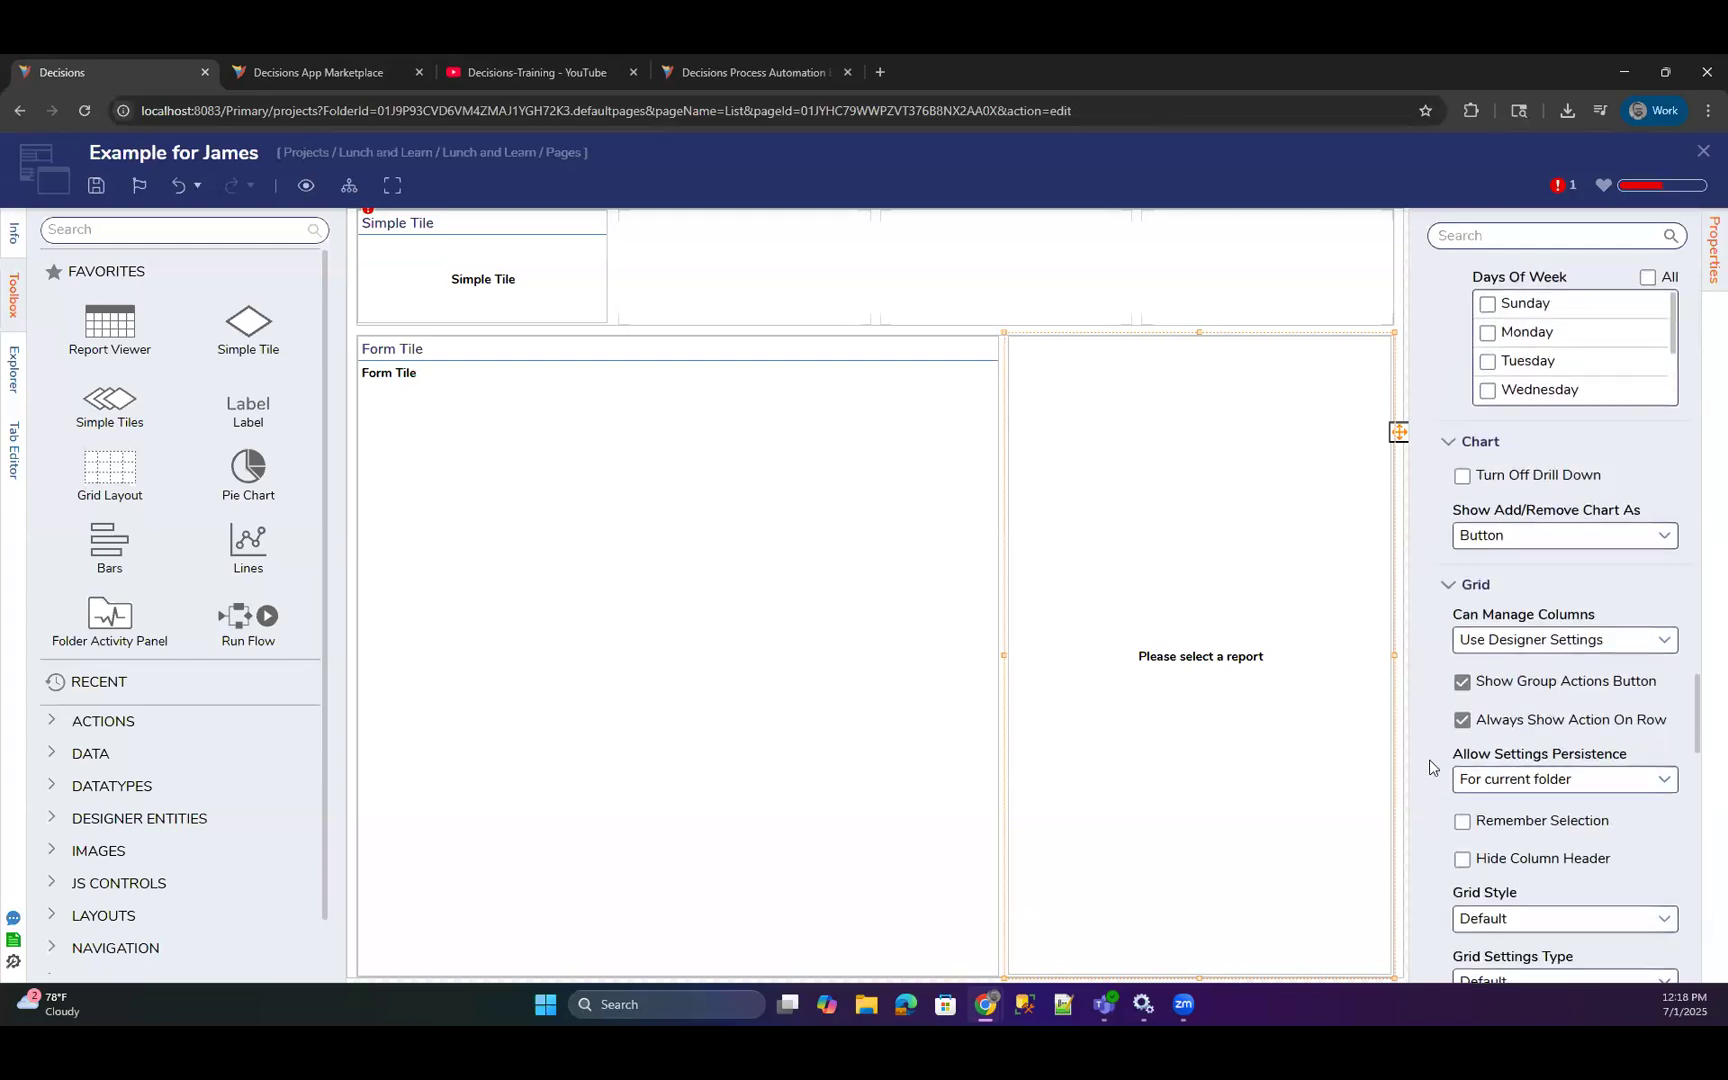
{"action": "scroll", "coordinate": [1430, 765], "scroll_direction": "down", "scroll_amount": 5}
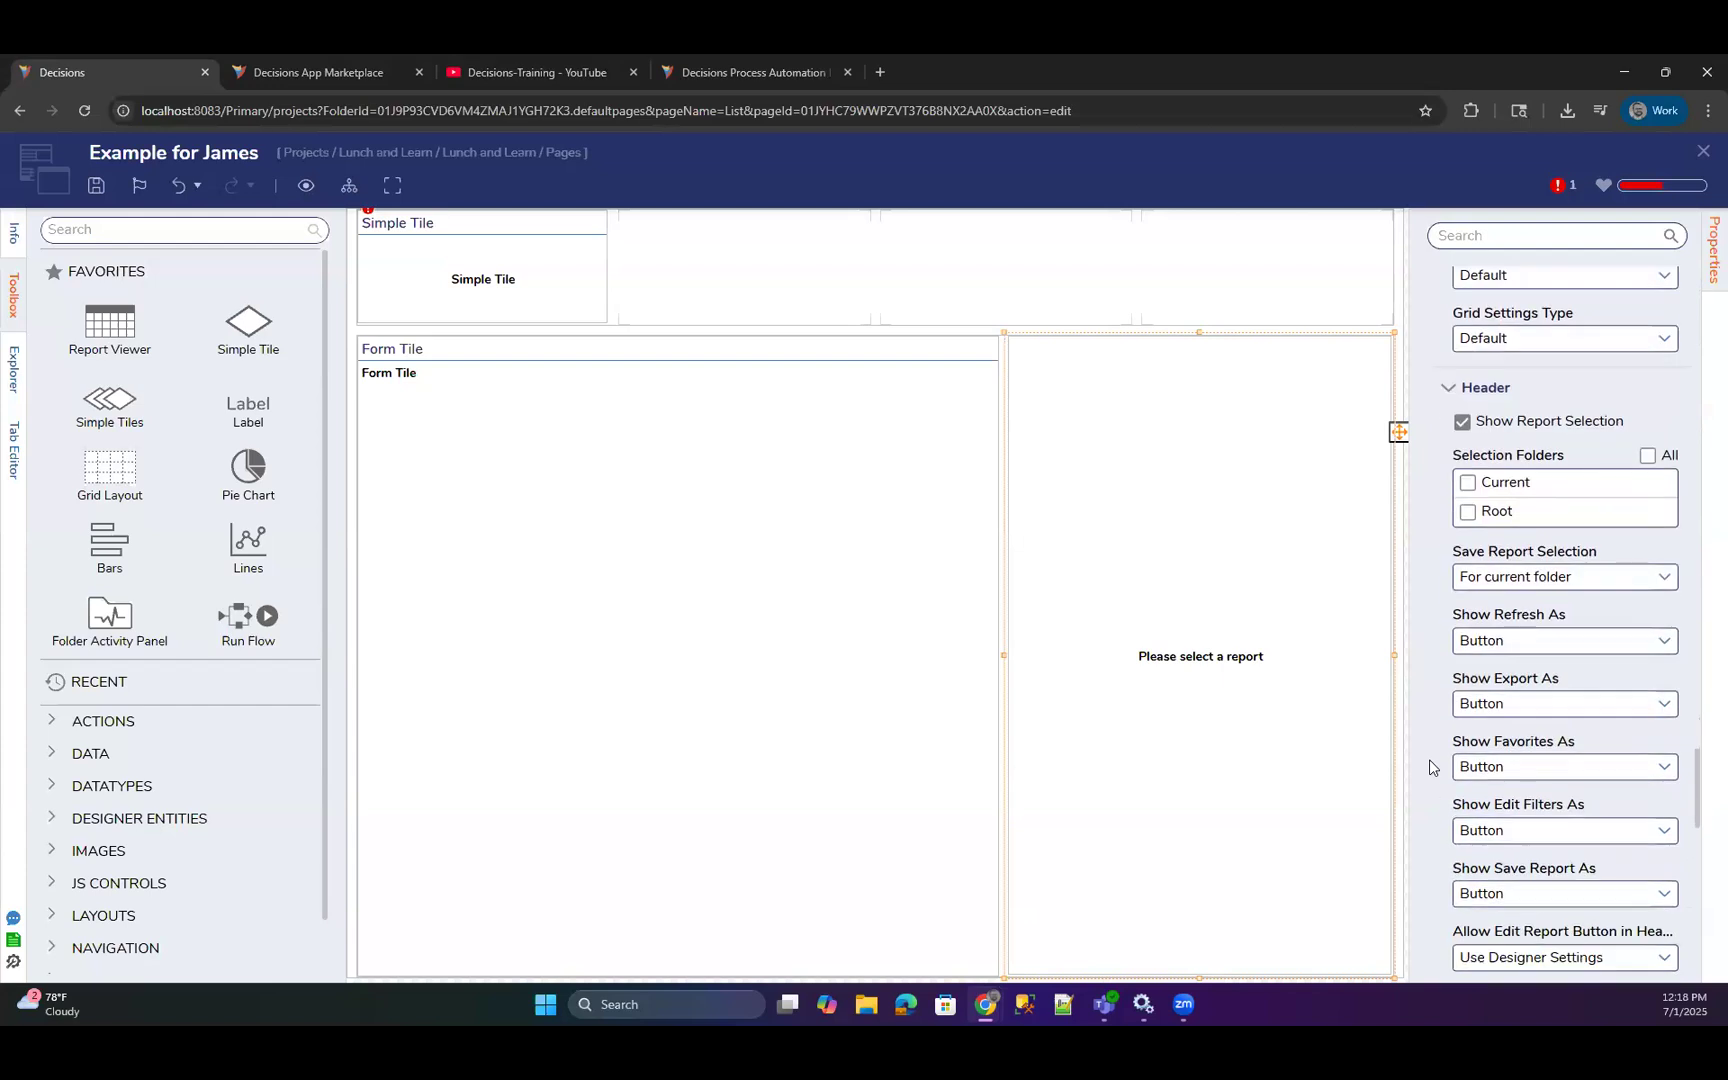
{"action": "scroll", "coordinate": [1430, 759], "scroll_direction": "down", "scroll_amount": 5}
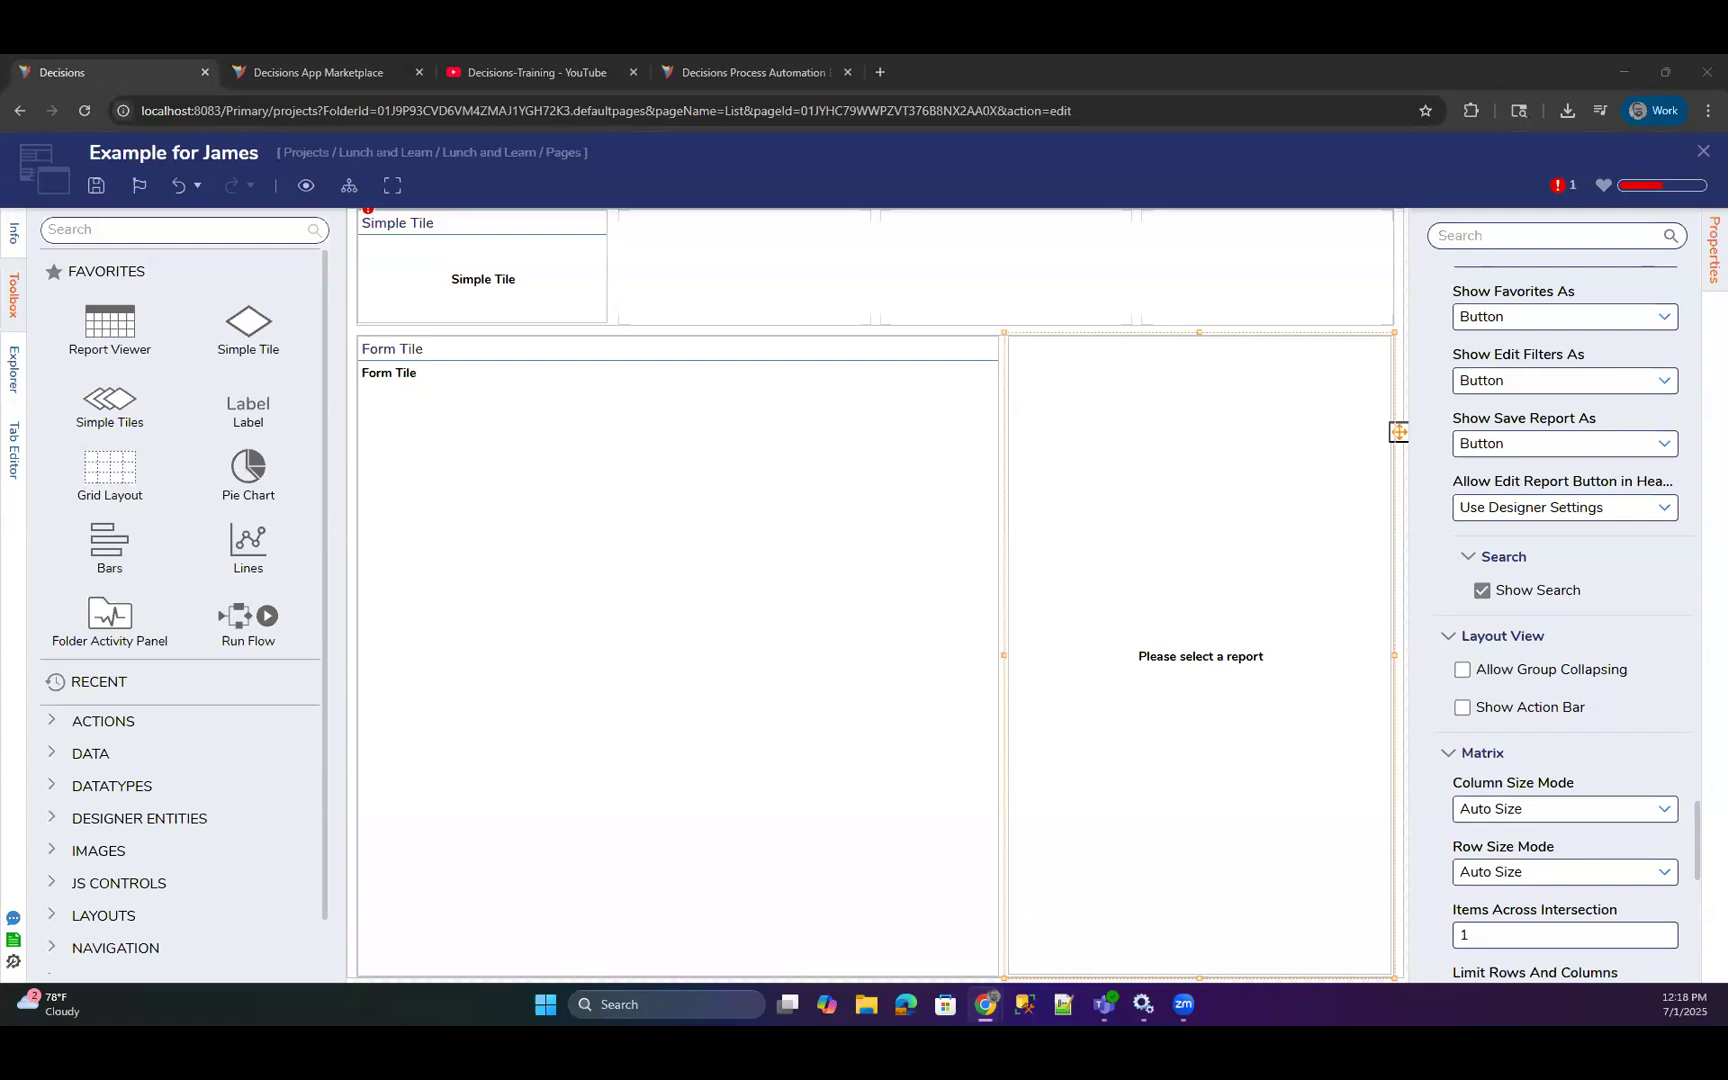
Close the page and open the Vertical Stack and Attached Labels form from the project's Forms folder.
{"action": "left_click", "coordinate": [1703, 151]}
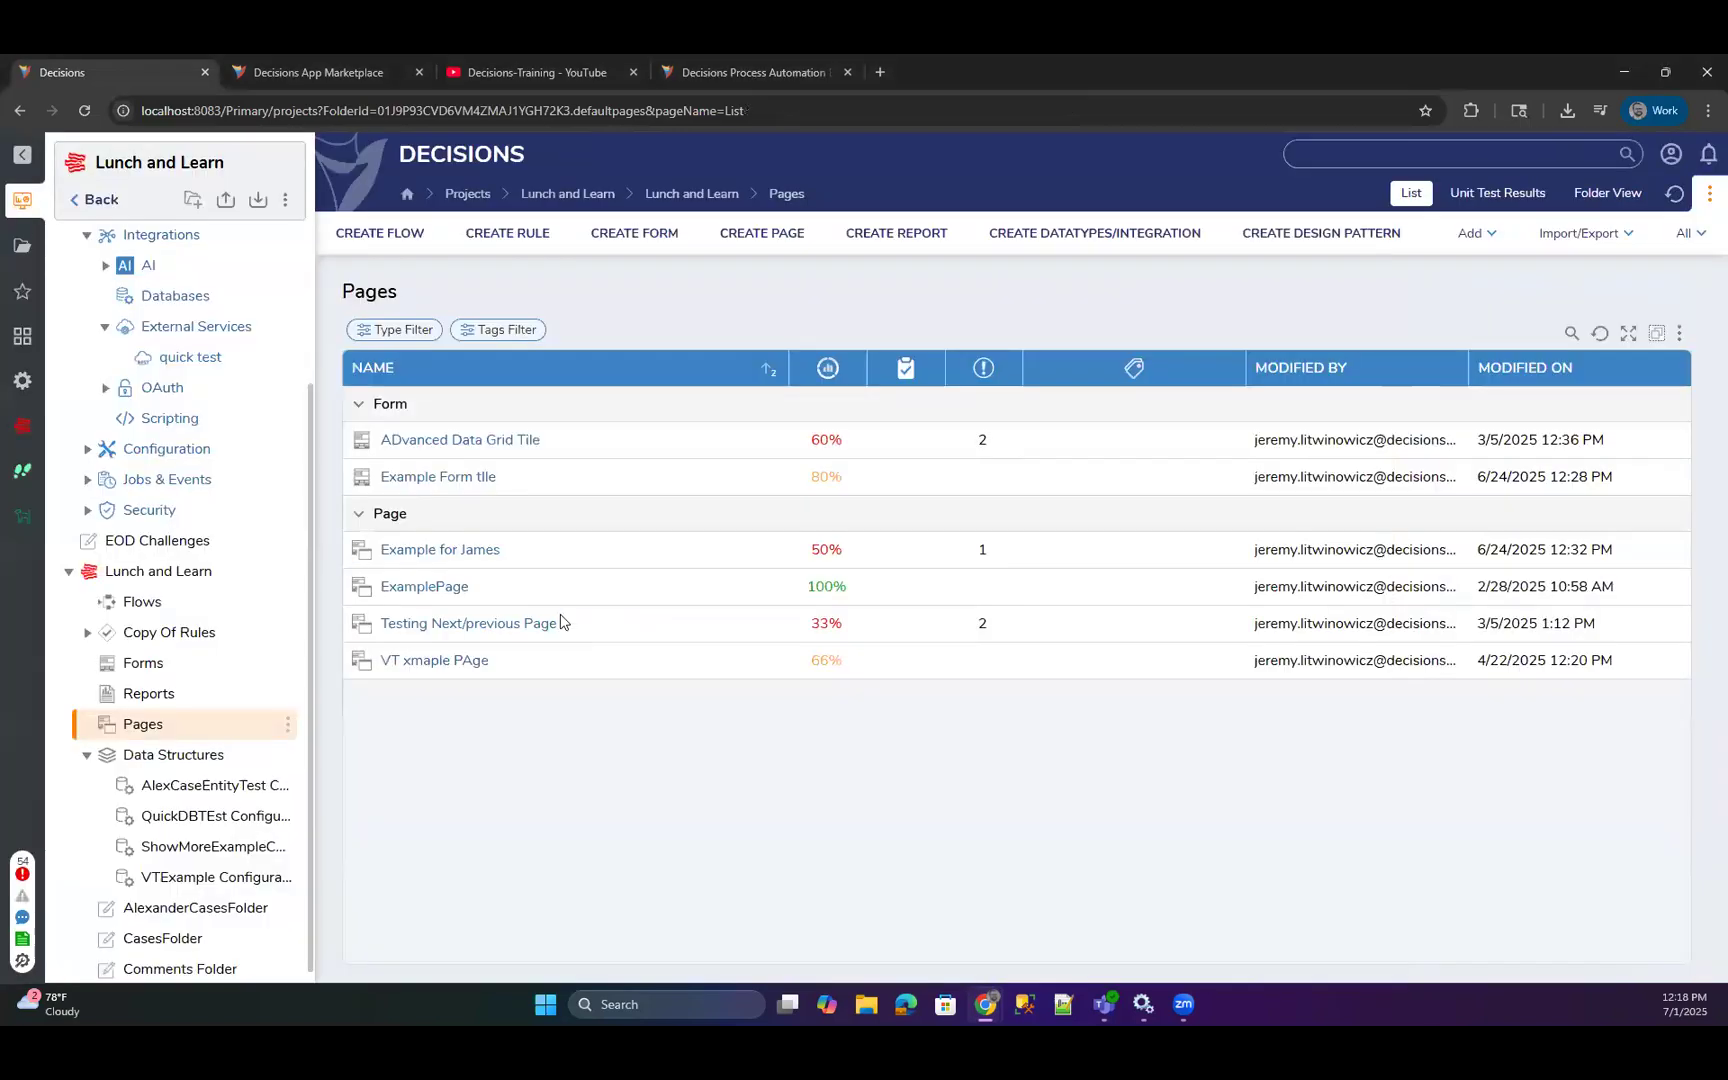
{"action": "scroll", "coordinate": [197, 815], "scroll_direction": "down", "scroll_amount": 2}
{"action": "left_click", "coordinate": [176, 655]}
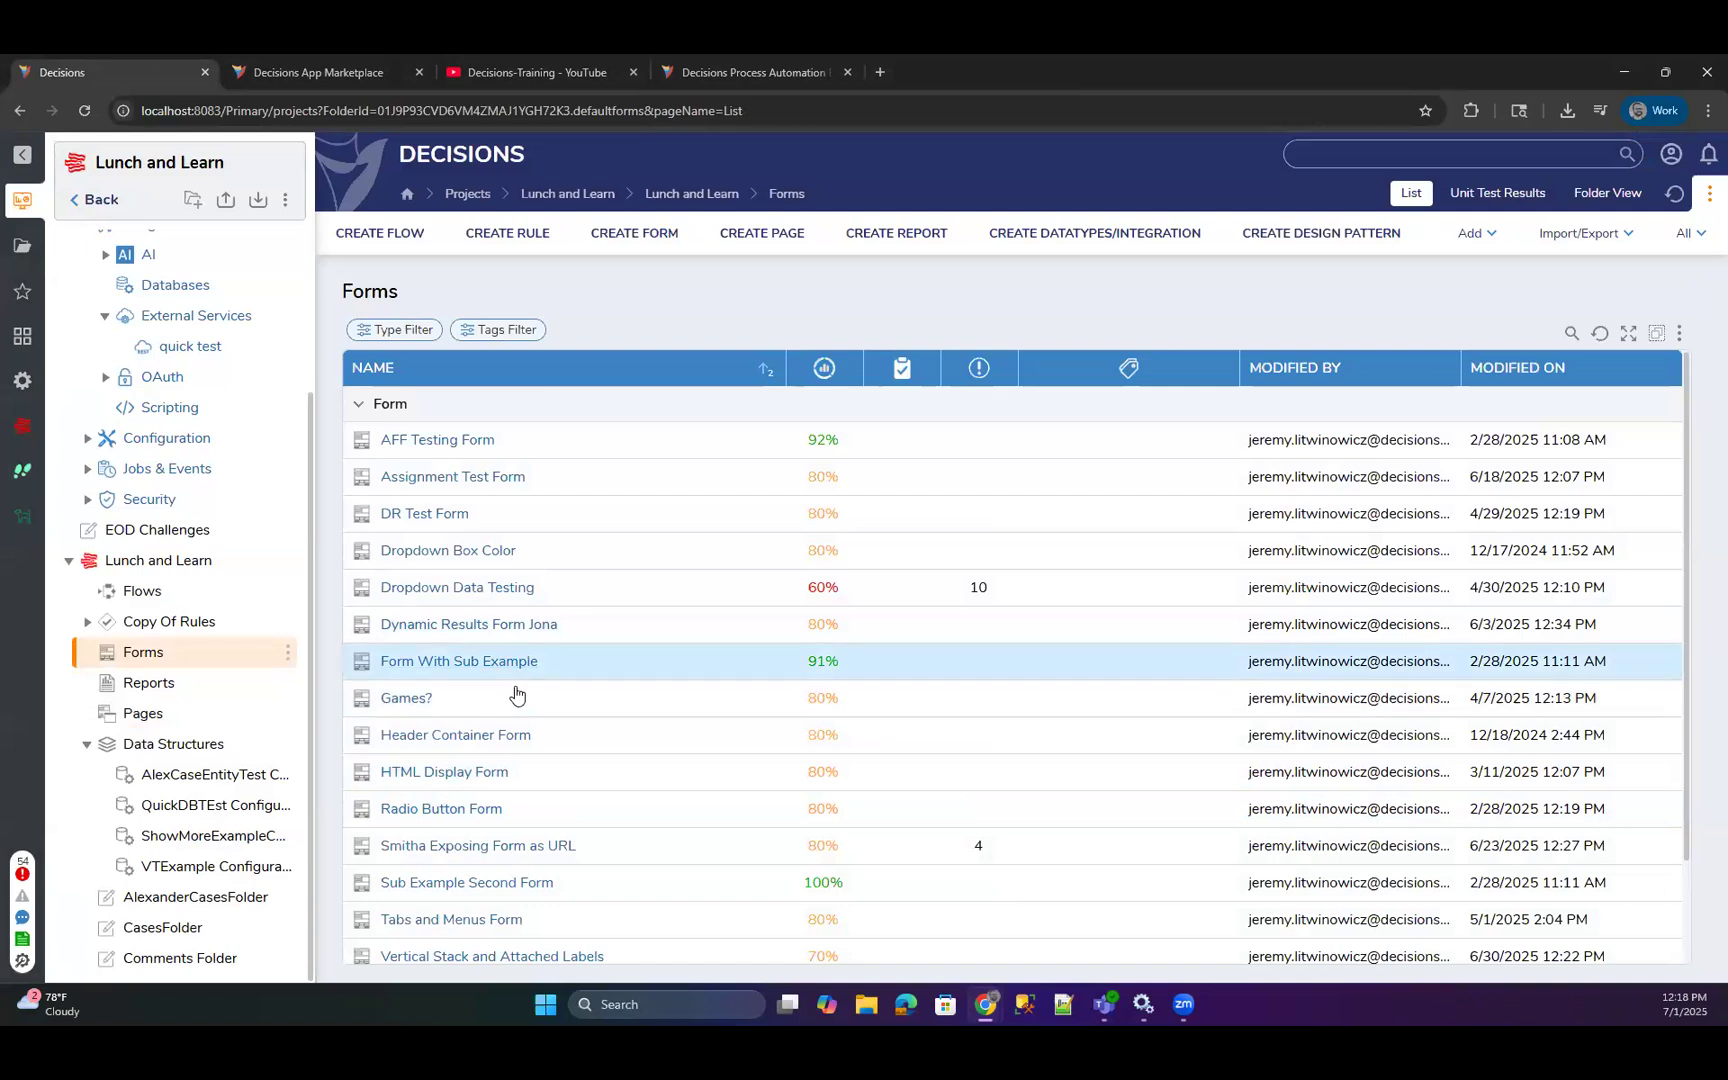
{"action": "scroll", "coordinate": [516, 694], "scroll_direction": "down", "scroll_amount": 3}
{"action": "left_click", "coordinate": [527, 829]}
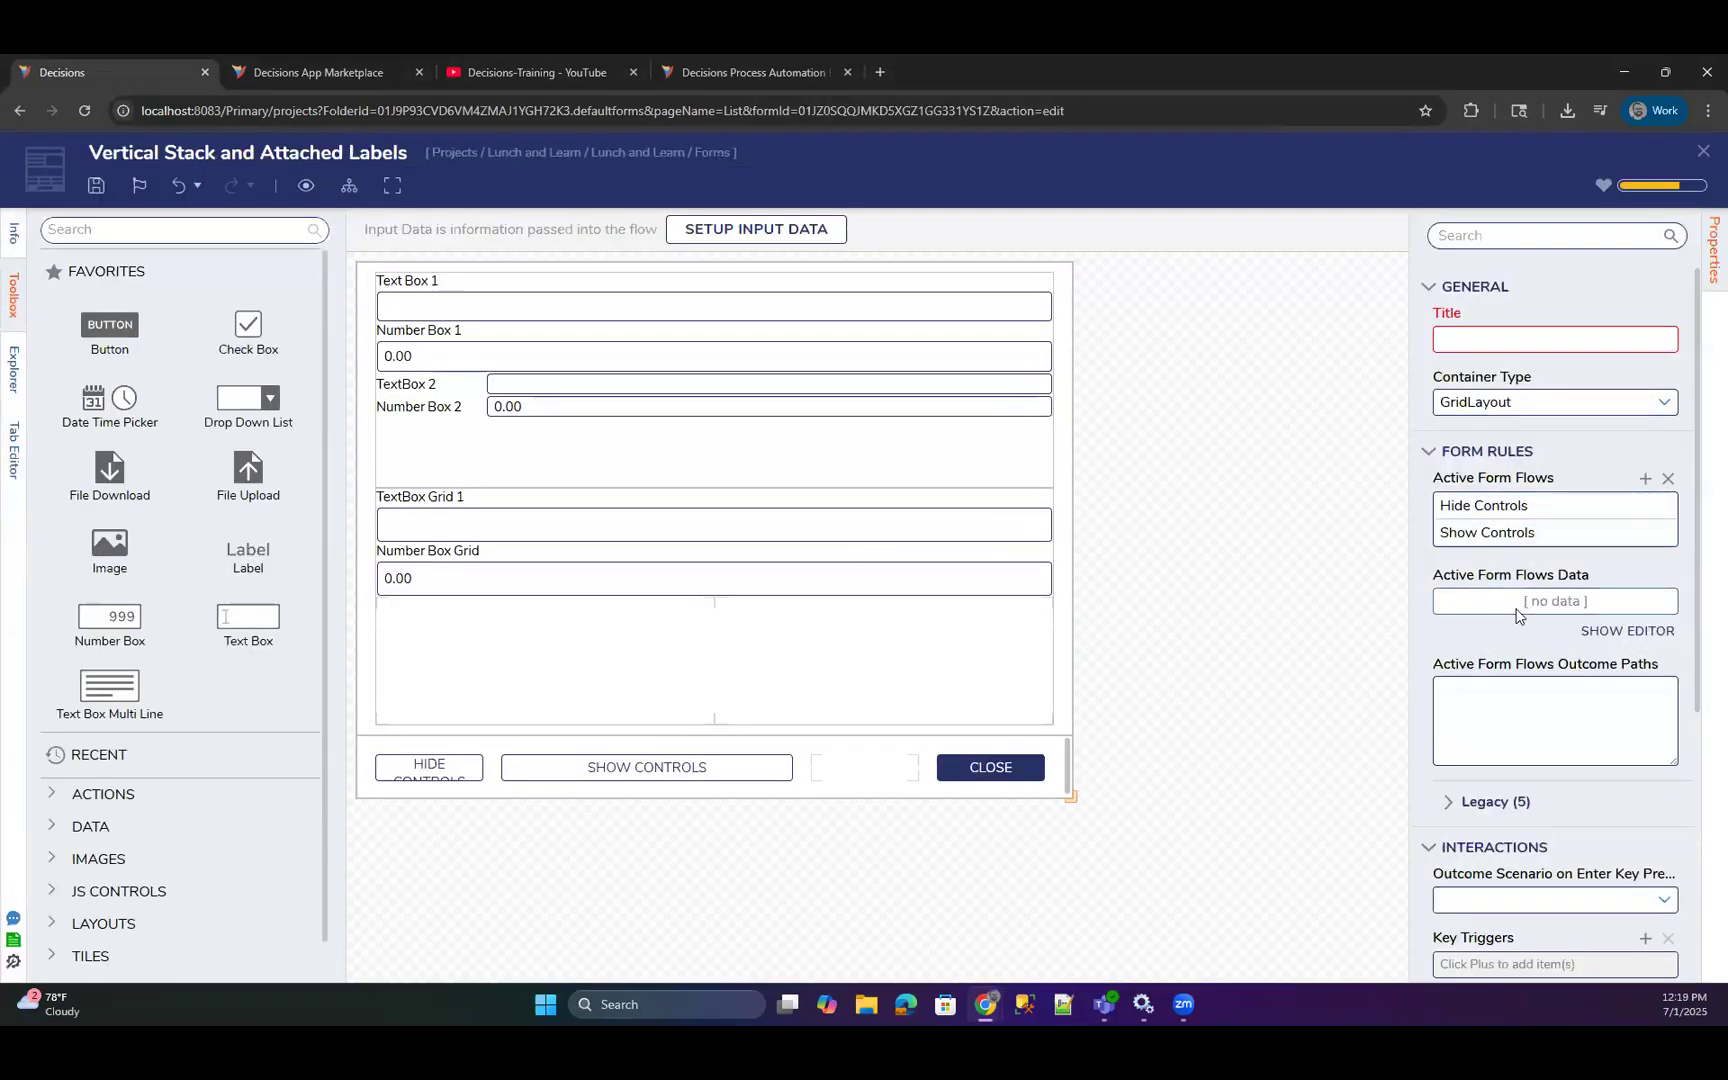
Turn on Allow Runtime CSS File Name in the form's appearance settings to inspect its Data Name option, and turn it off again.
{"action": "scroll", "coordinate": [1516, 614], "scroll_direction": "down", "scroll_amount": 5}
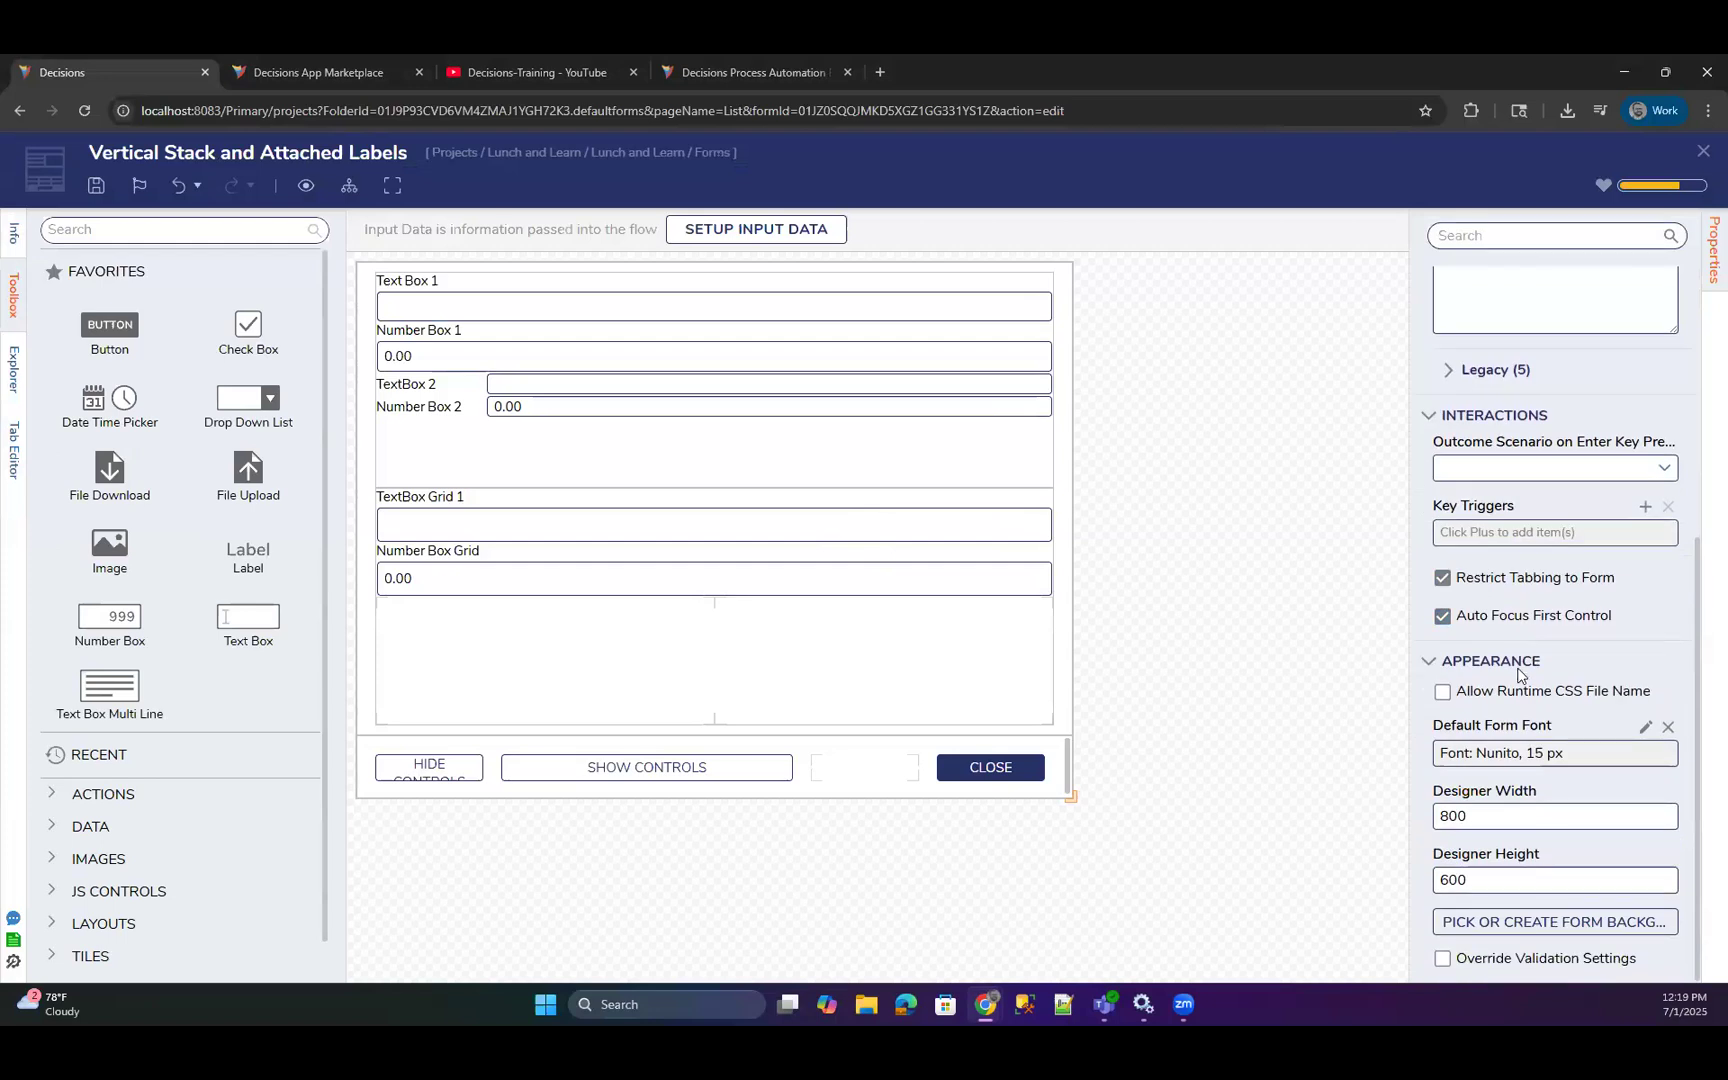
{"action": "left_click", "coordinate": [1498, 695]}
{"action": "scroll", "coordinate": [1508, 650], "scroll_direction": "down", "scroll_amount": 2}
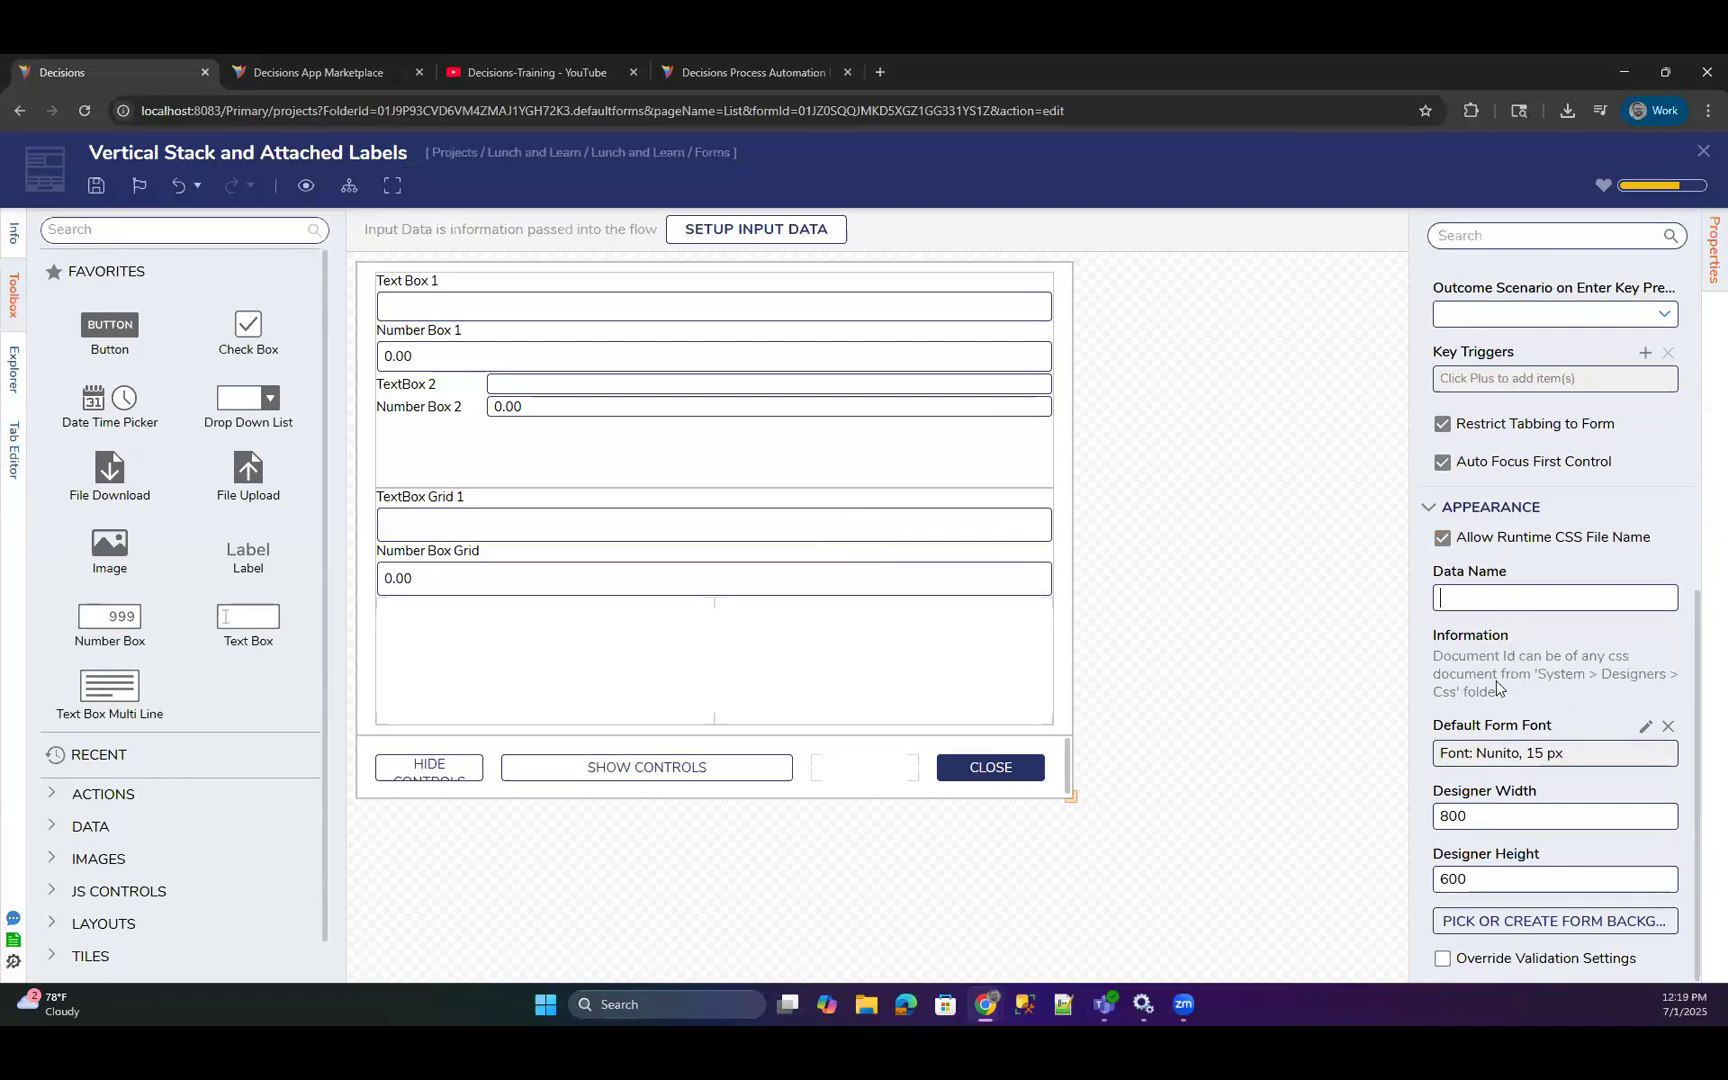
{"action": "left_click", "coordinate": [1457, 543]}
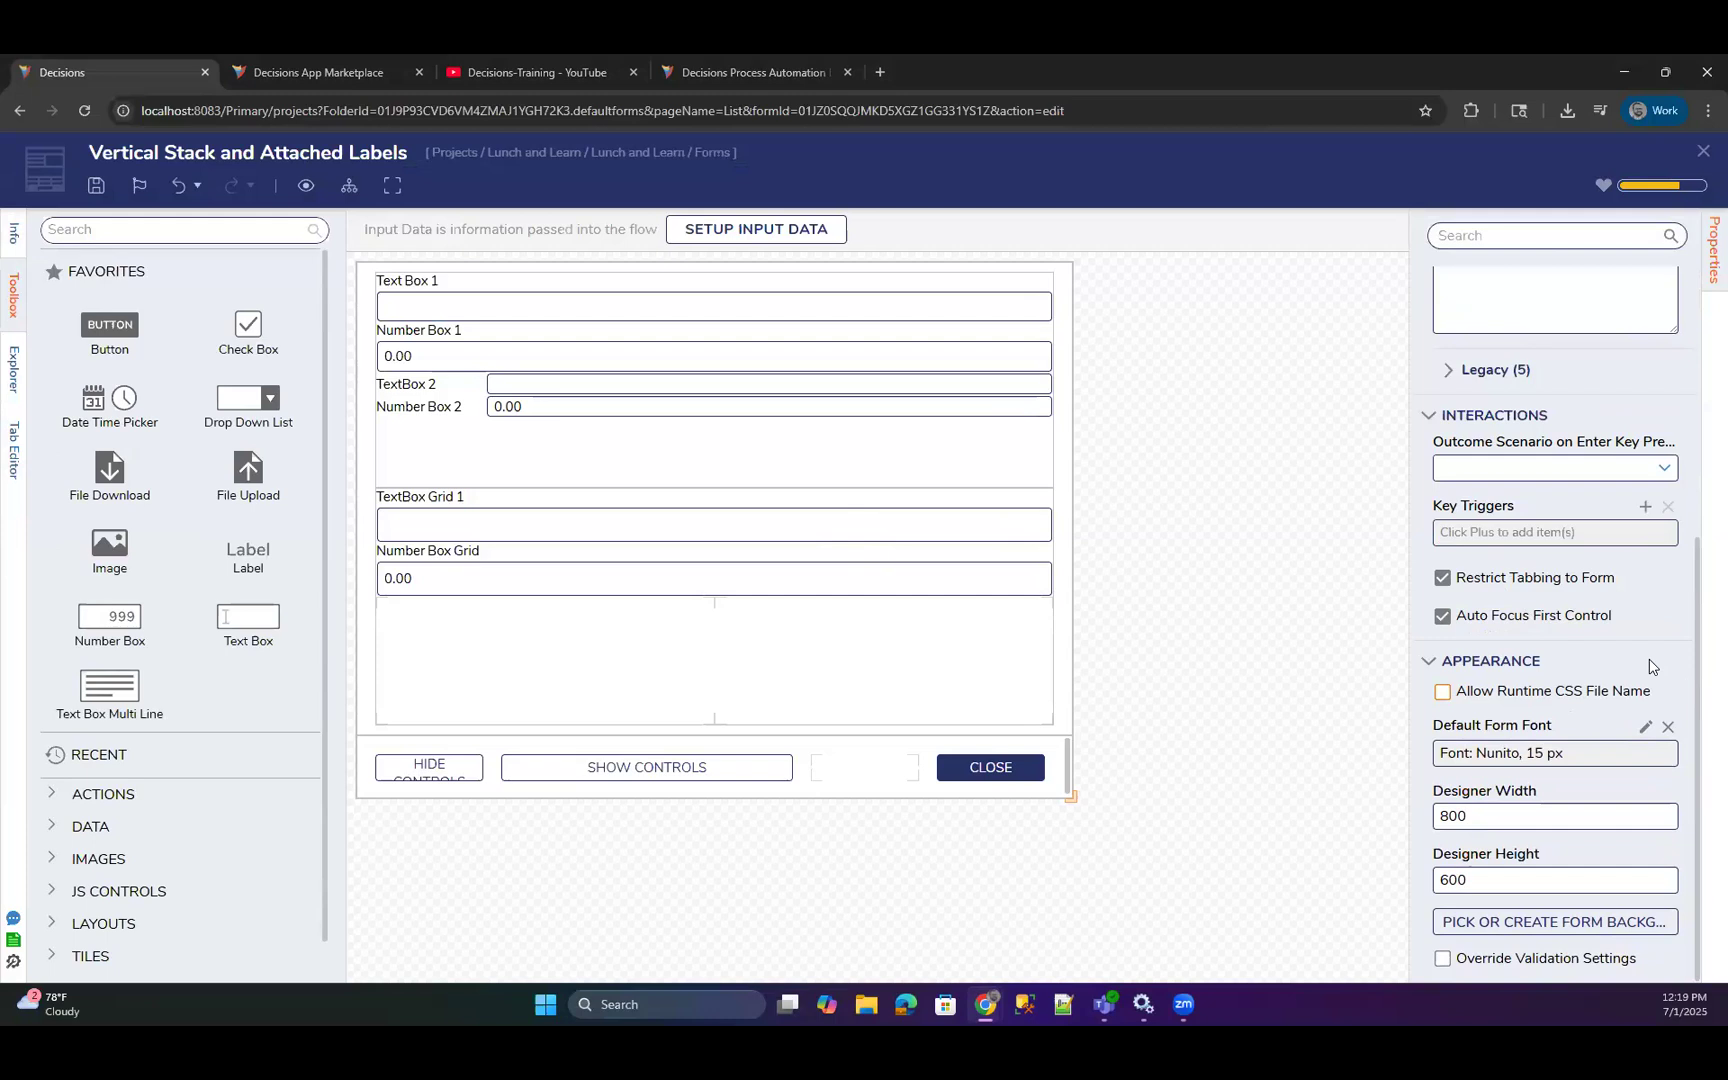
Collapse the form's Form Rules and Interactions settings and keep the Appearance settings expanded for review.
{"action": "left_click", "coordinate": [1337, 515]}
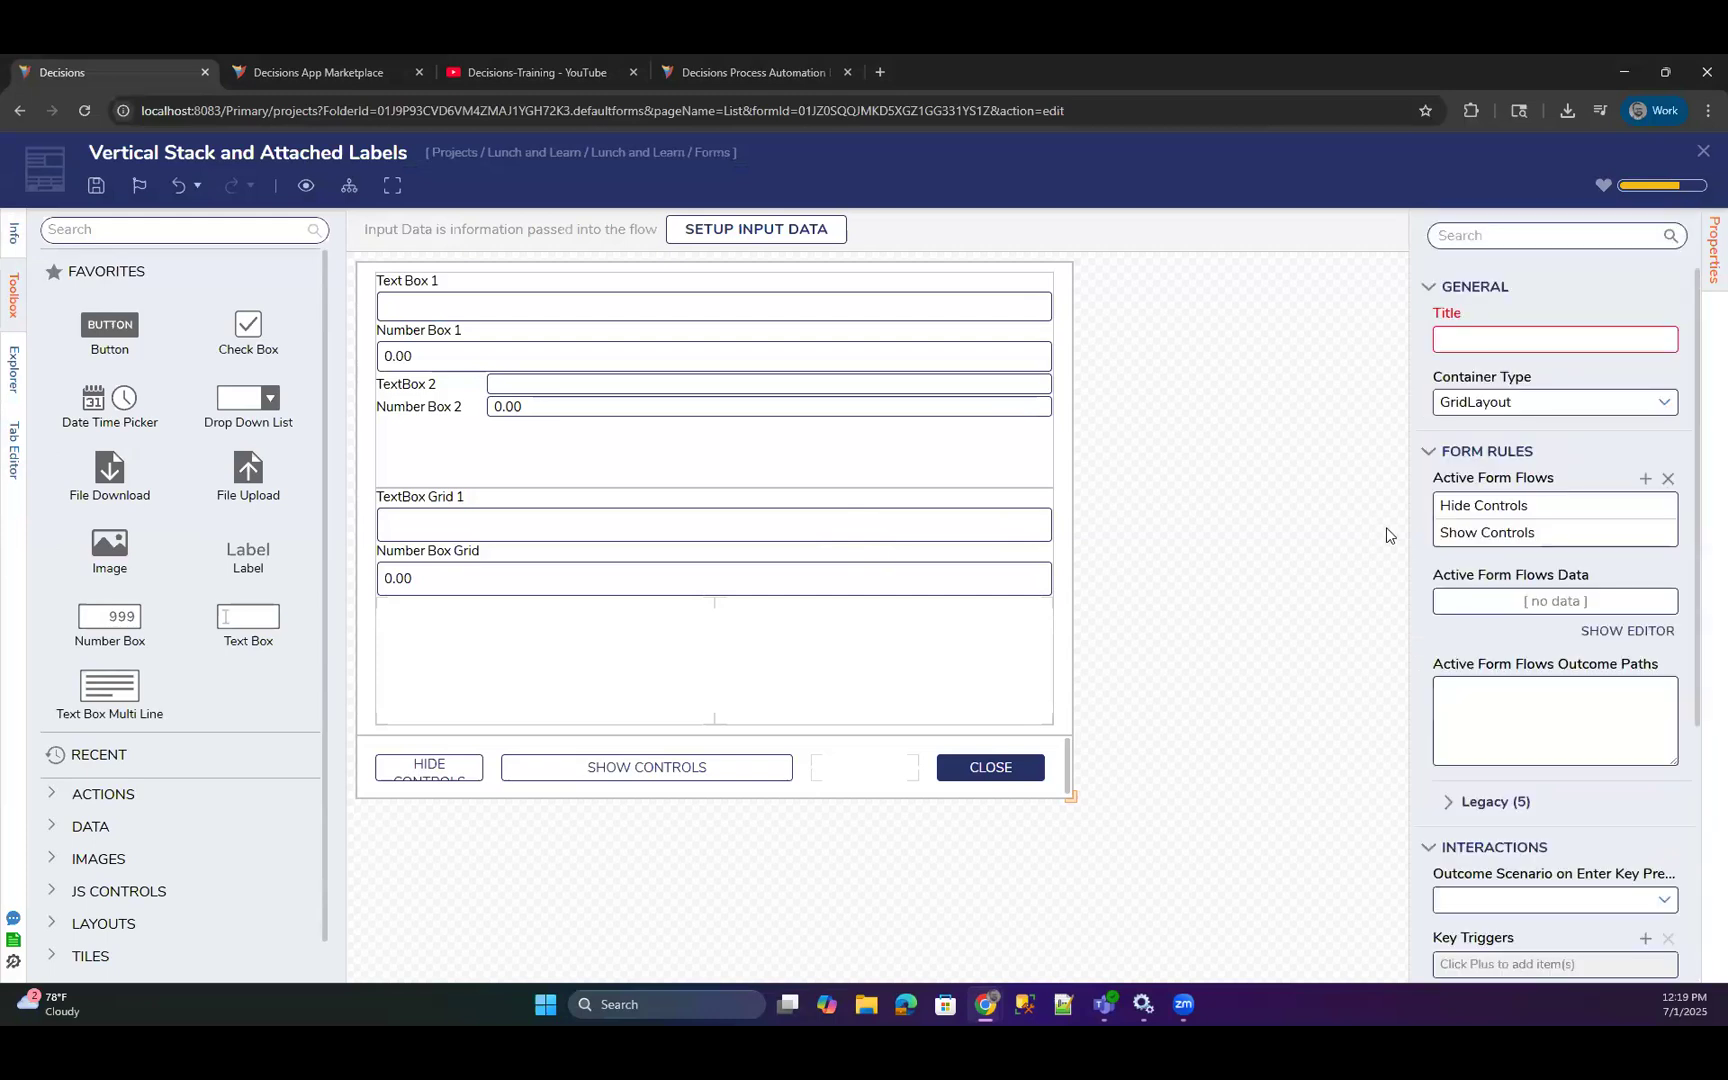
{"action": "left_click", "coordinate": [1428, 452]}
{"action": "left_click", "coordinate": [1428, 493]}
{"action": "left_click", "coordinate": [1428, 535]}
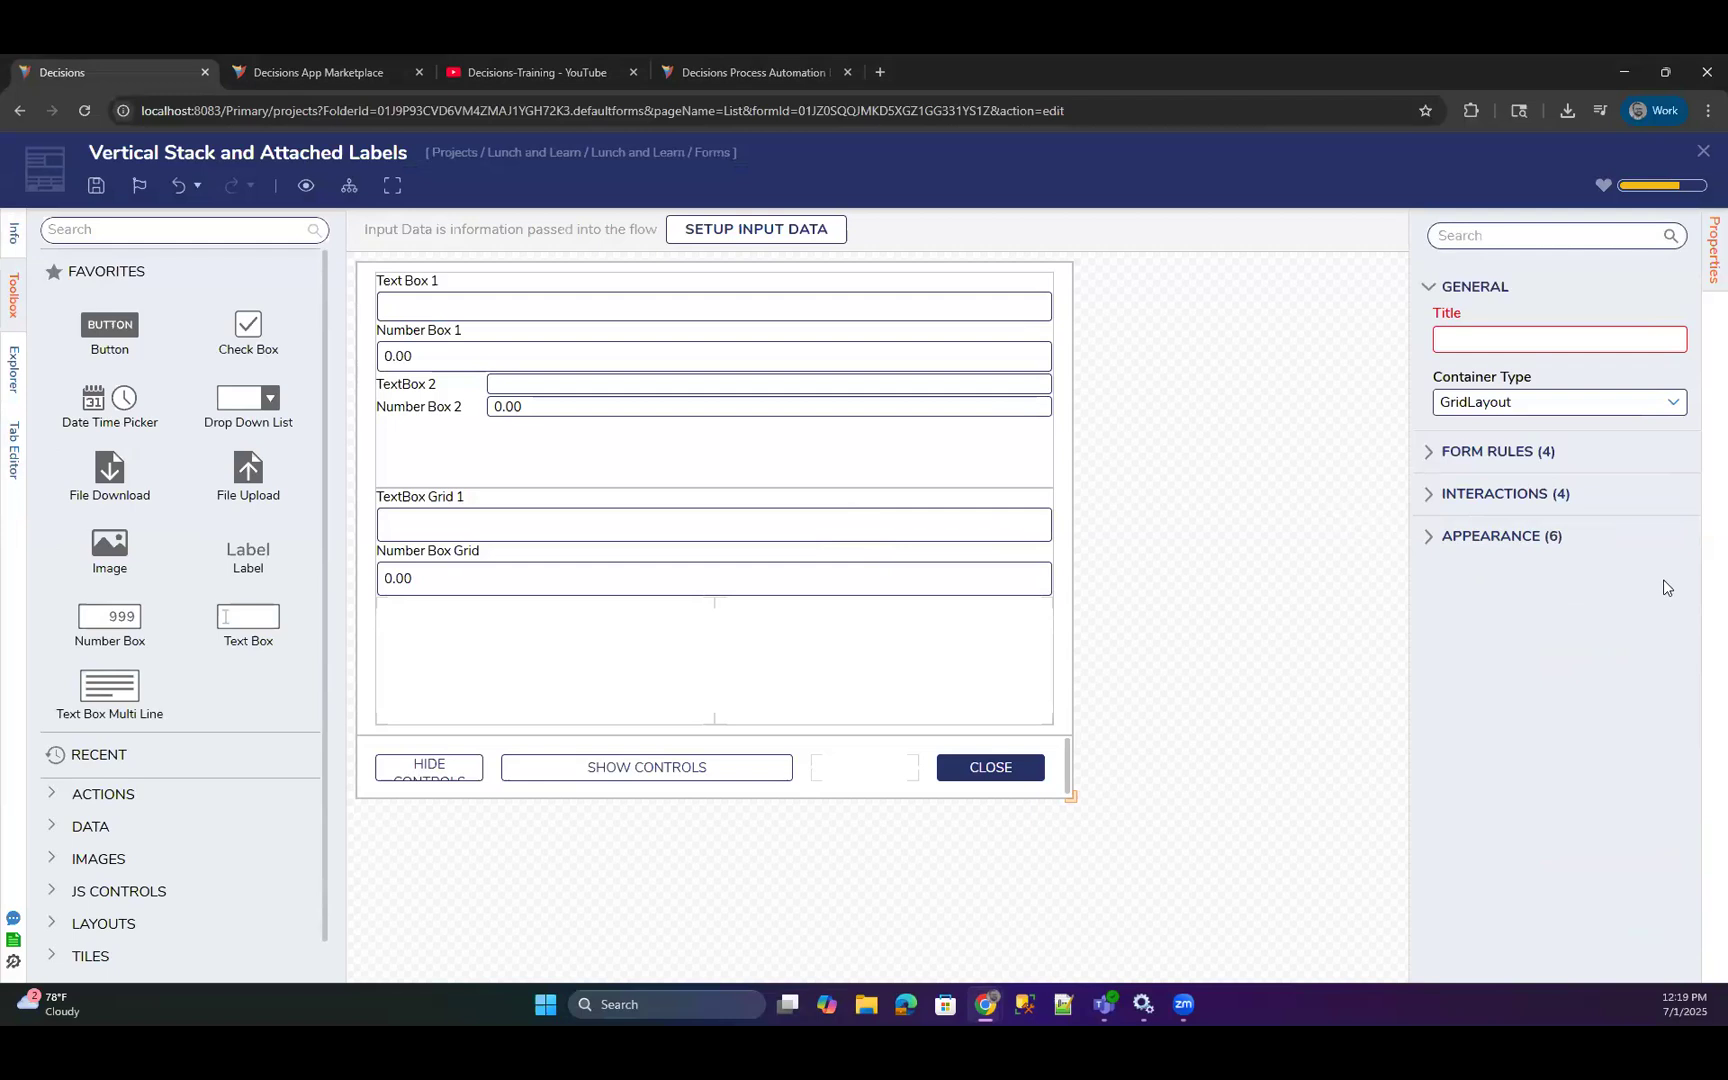
{"action": "left_click", "coordinate": [1429, 540]}
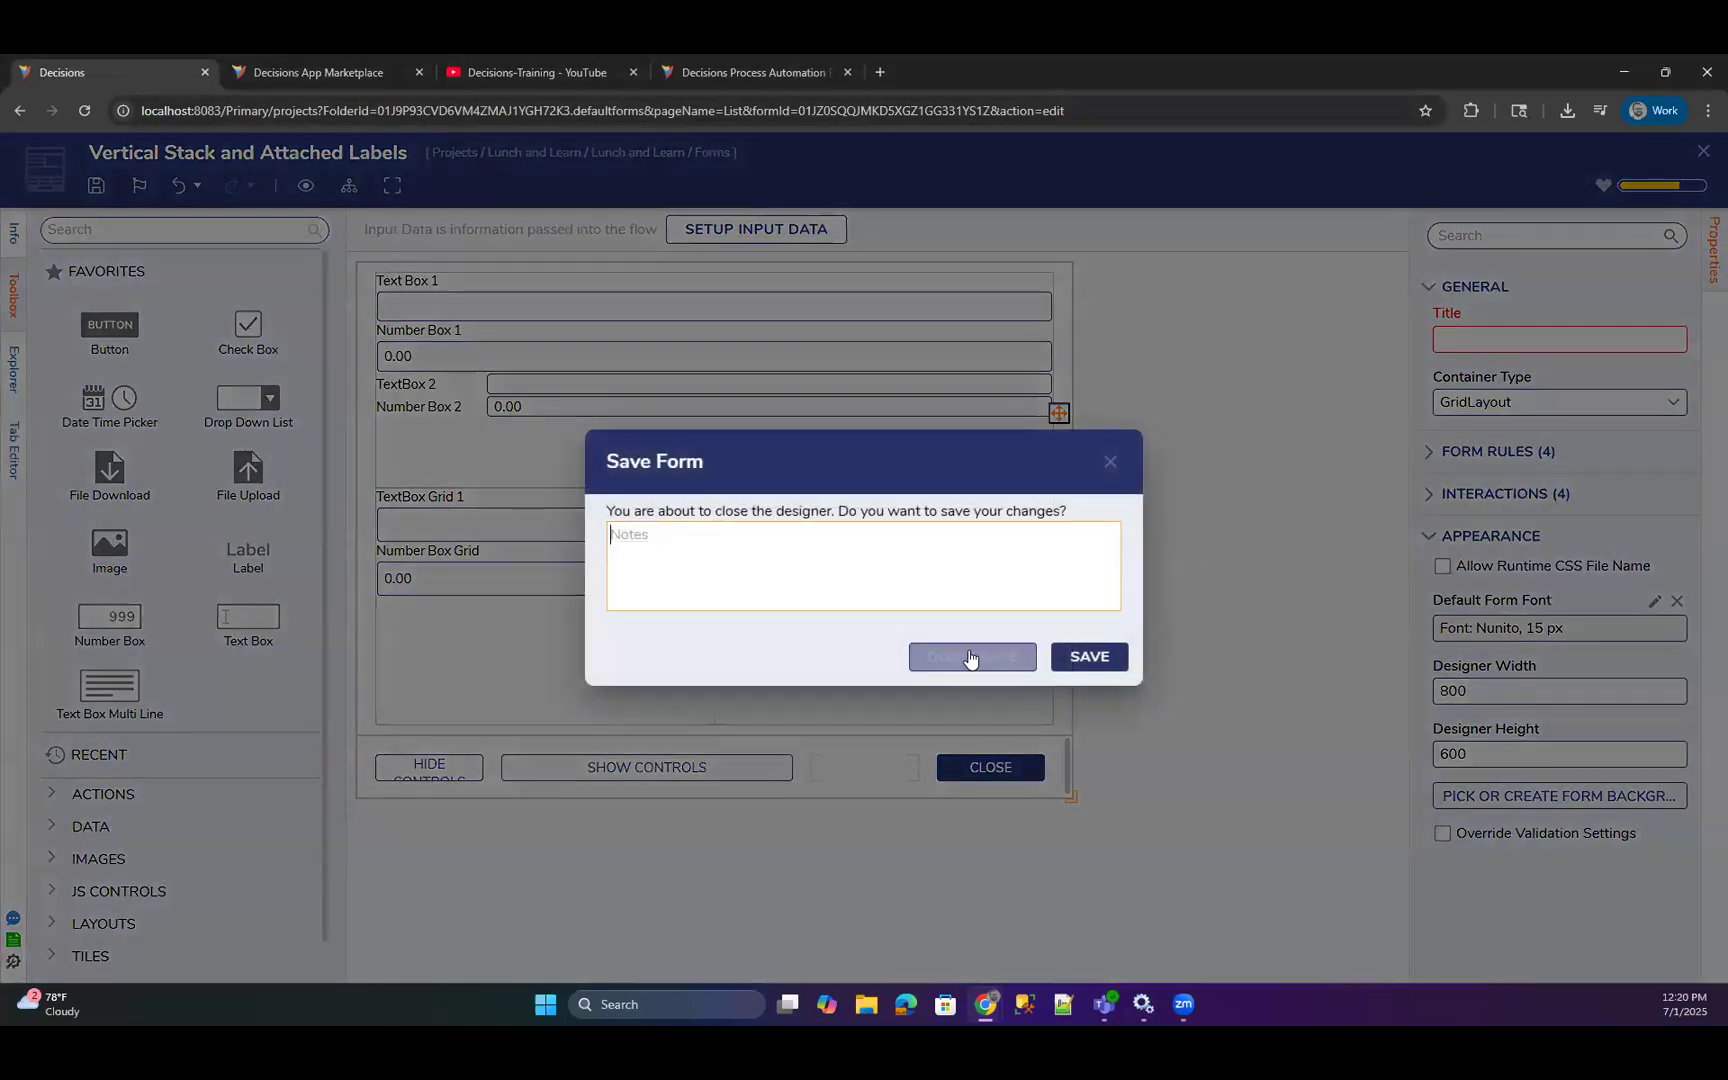
Close the form and open the CSS folder under the project's Configuration Templates.
{"action": "left_click", "coordinate": [970, 658]}
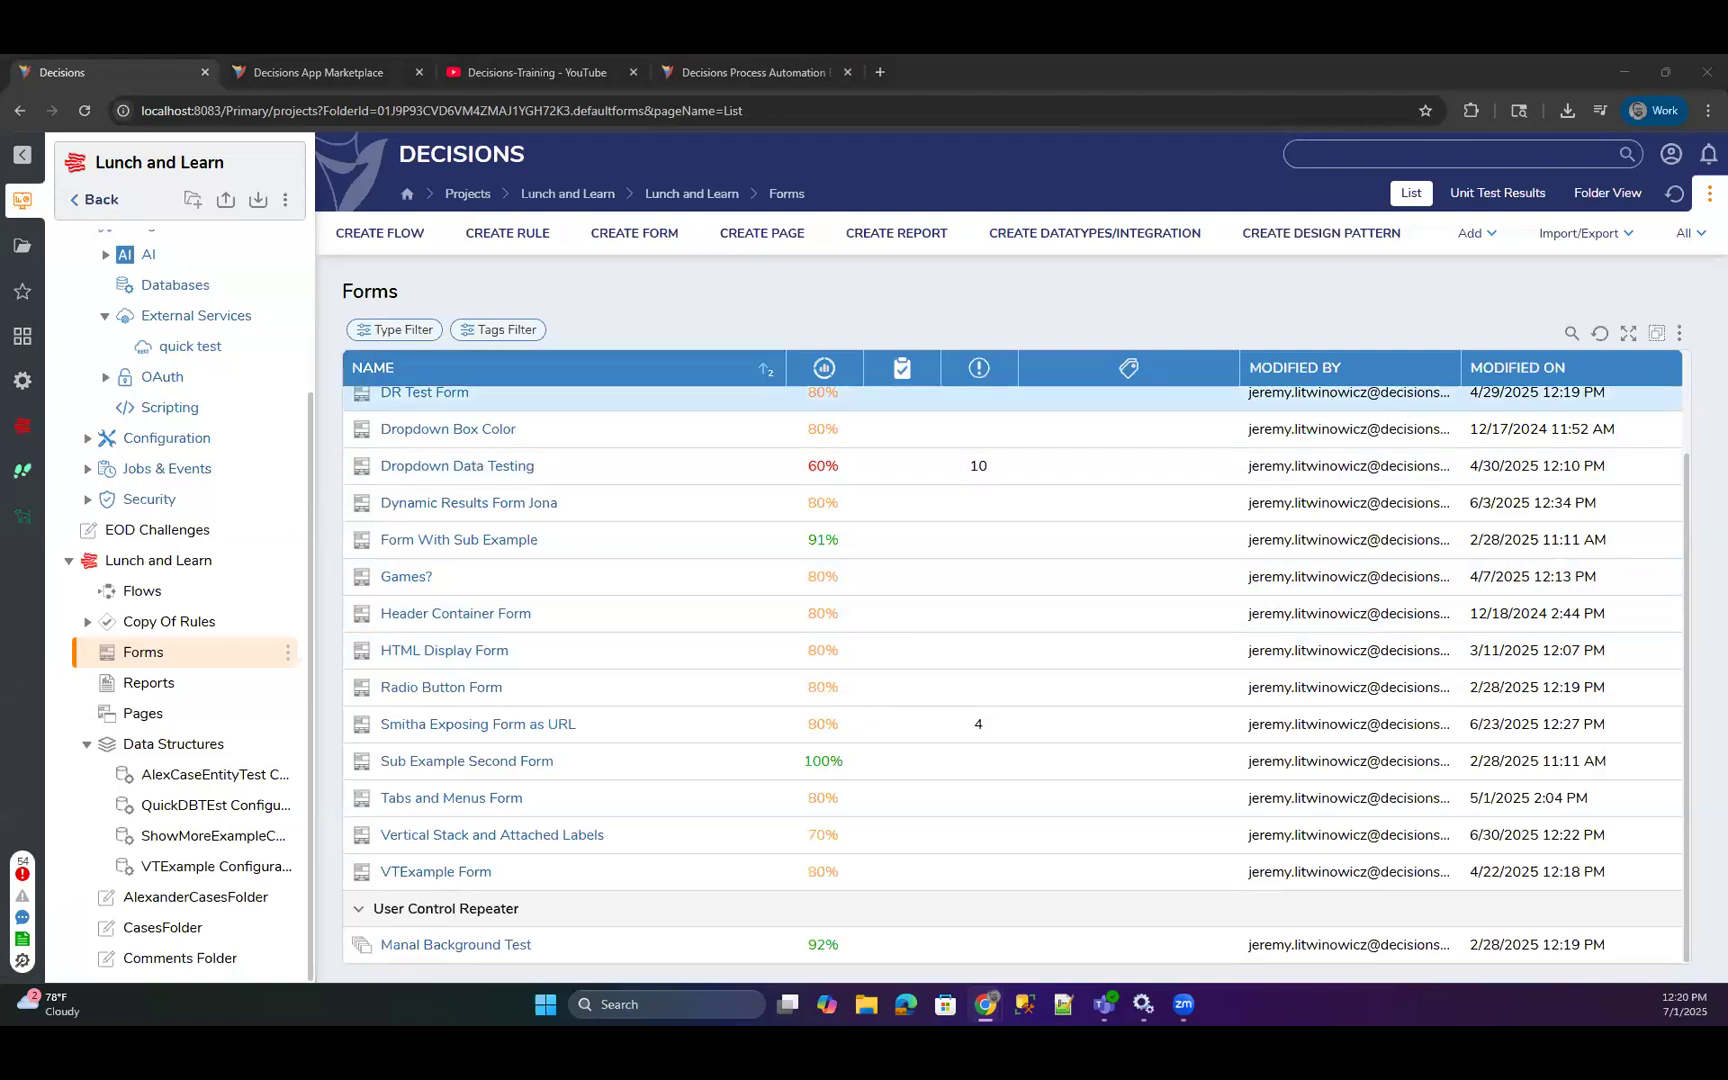
{"action": "left_click", "coordinate": [24, 375]}
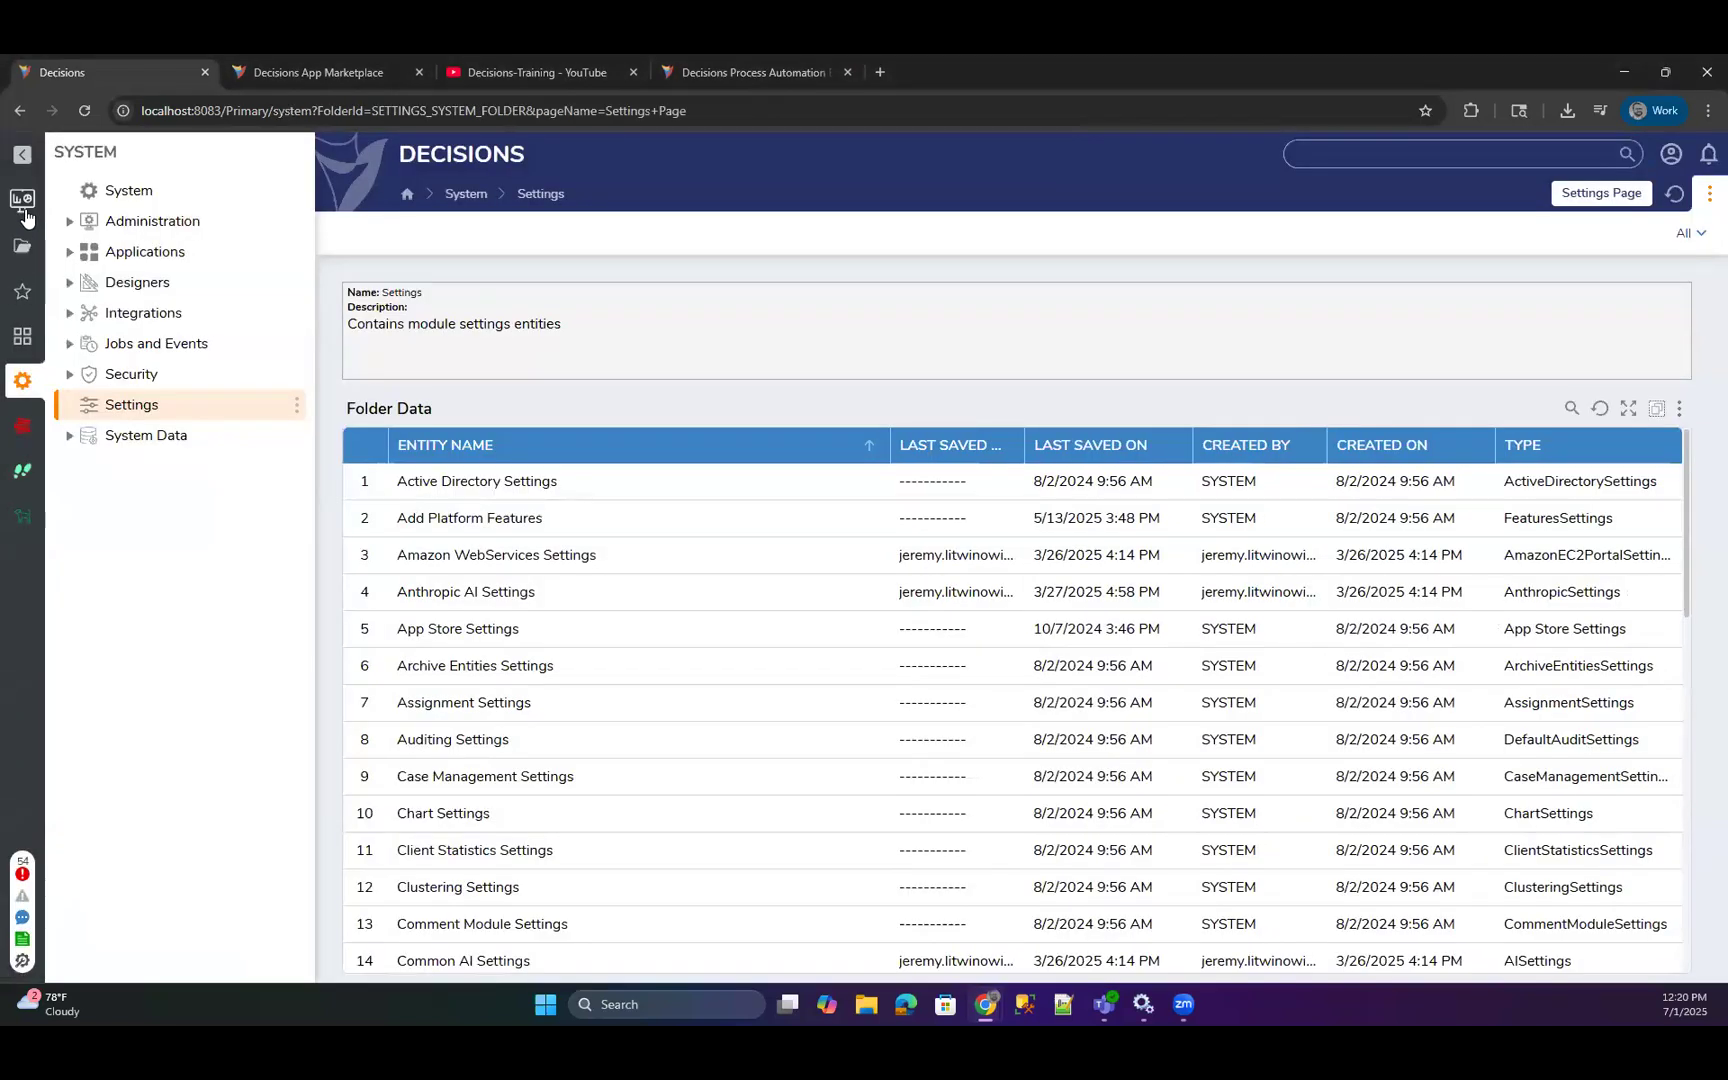
{"action": "left_click", "coordinate": [22, 200]}
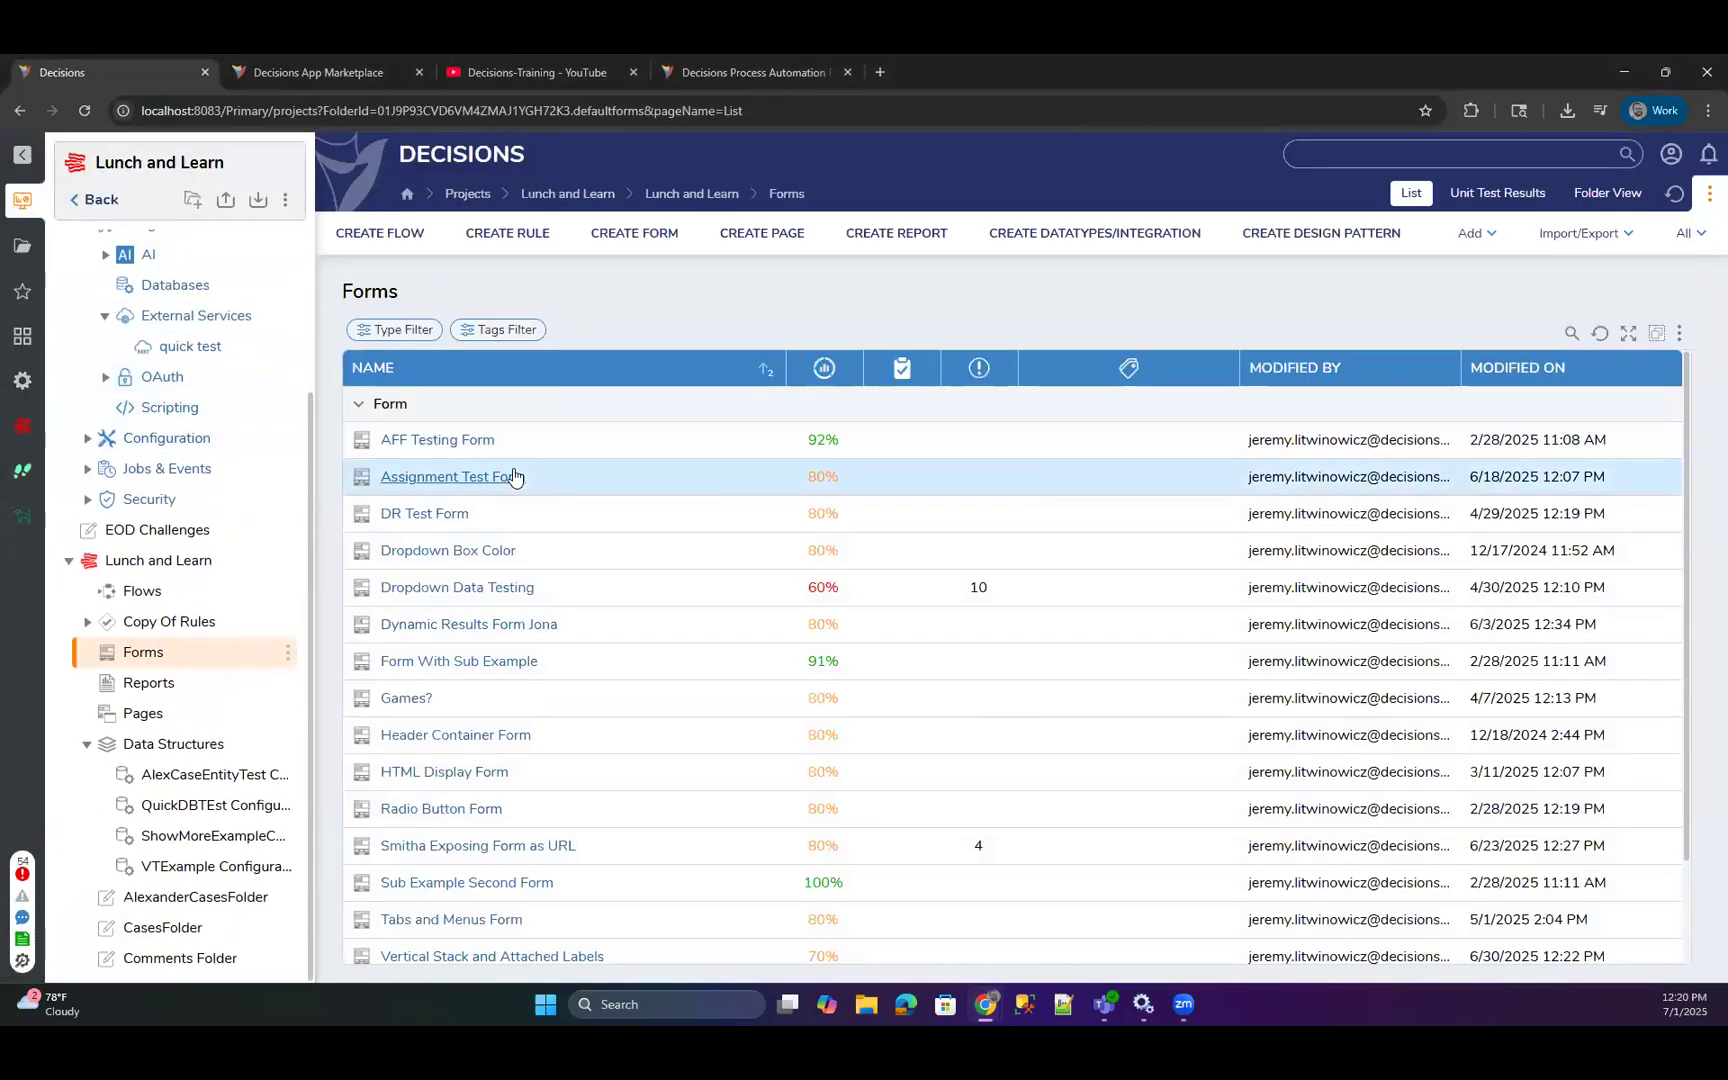
{"action": "left_click", "coordinate": [89, 442]}
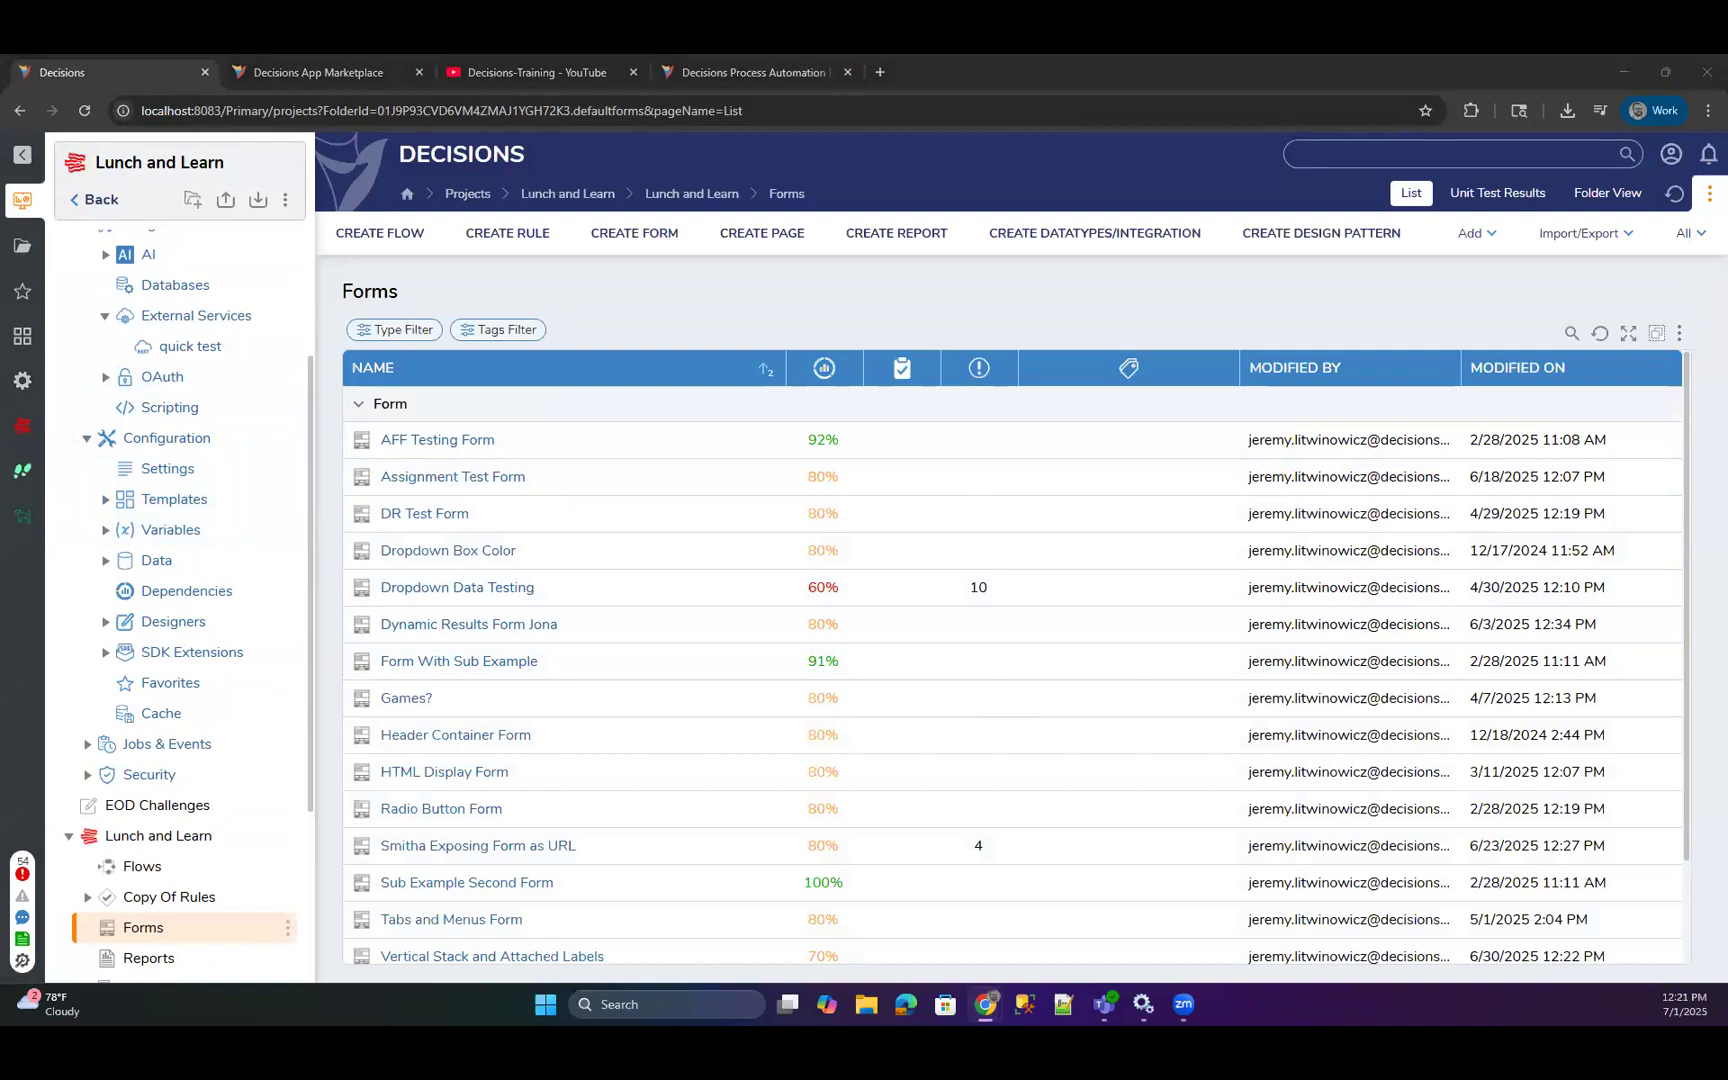
{"action": "left_click", "coordinate": [274, 508]}
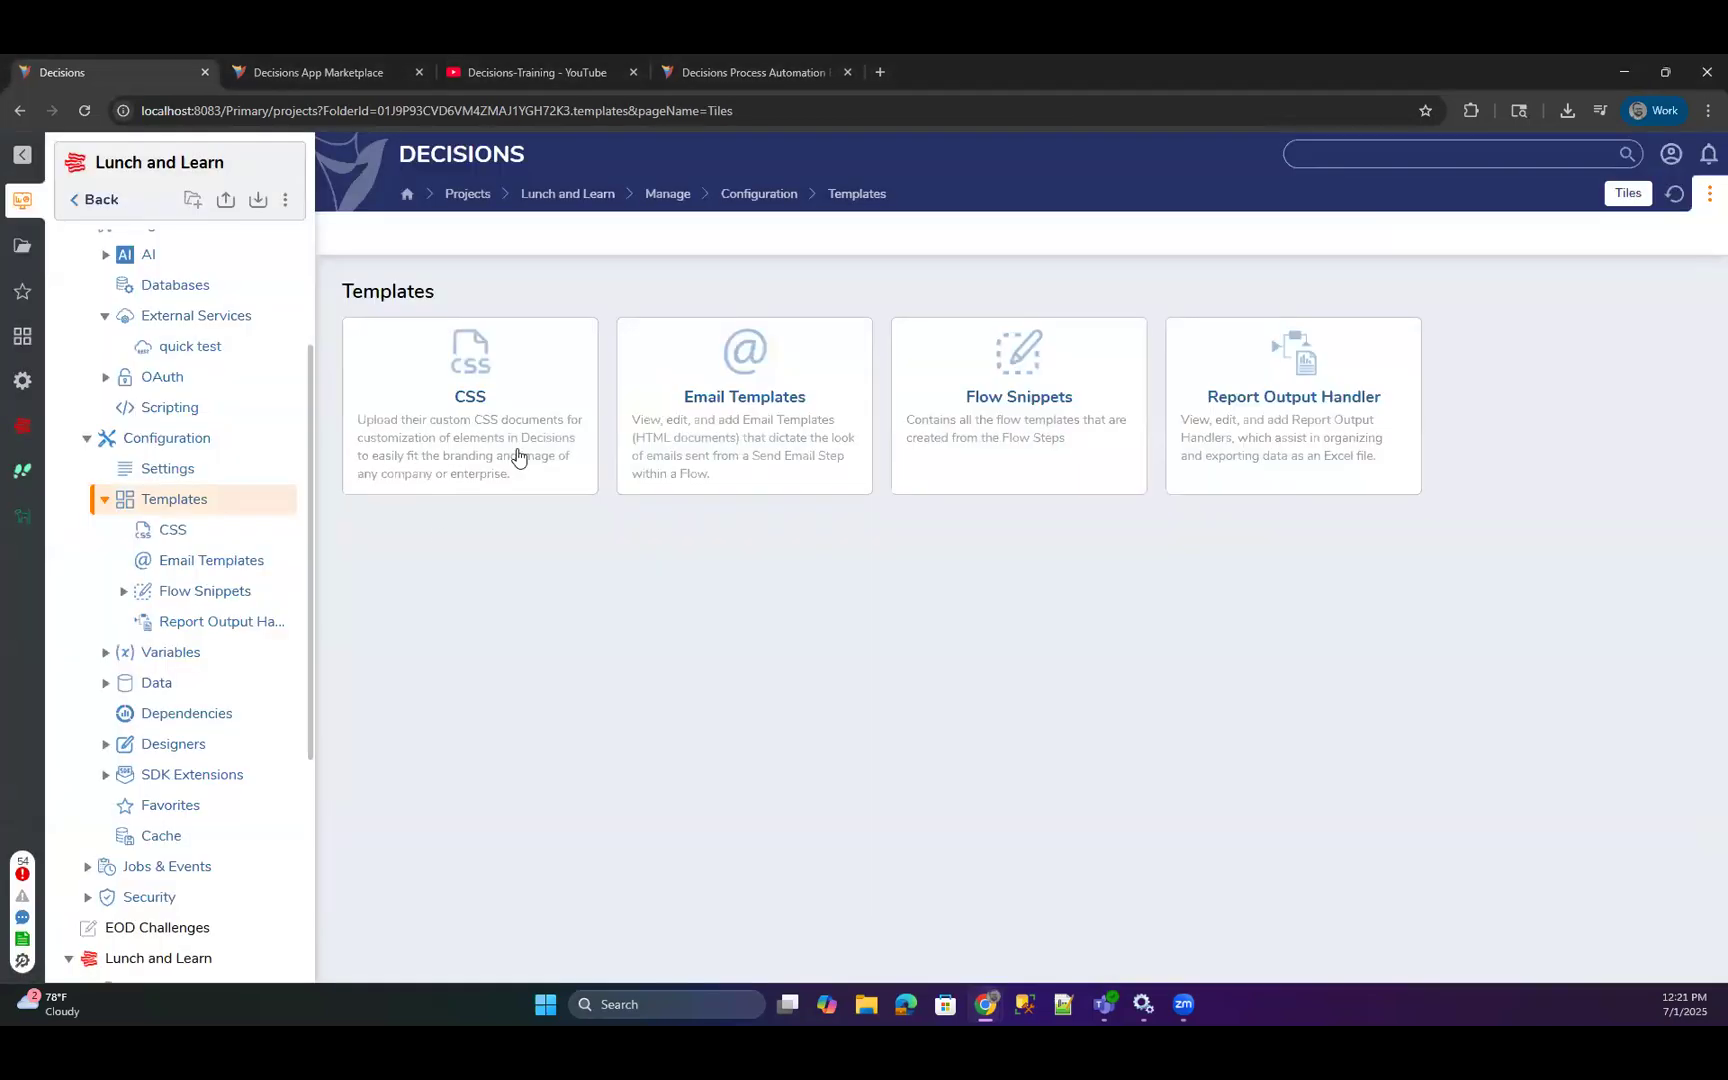
{"action": "left_click", "coordinate": [511, 378]}
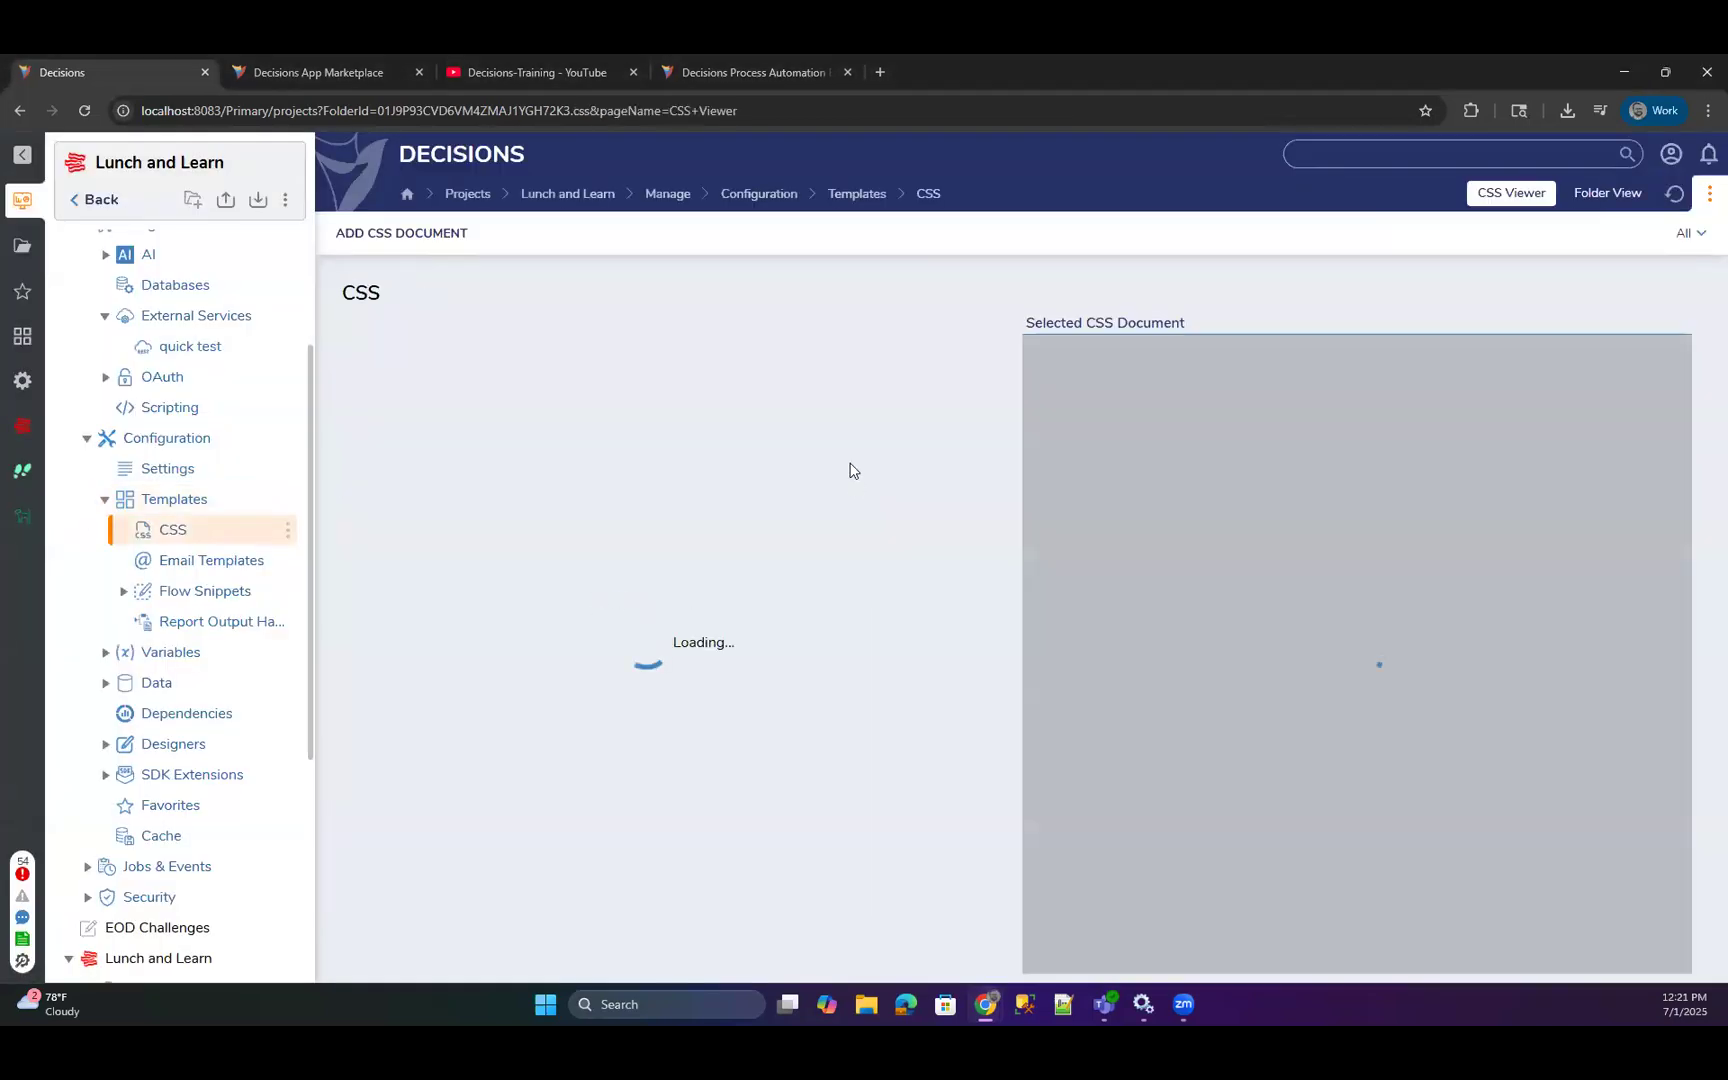
Try to add a CSS document titled "Css Test" from the file templatemo_591_villa_agency.zip.
{"action": "left_click", "coordinate": [380, 232]}
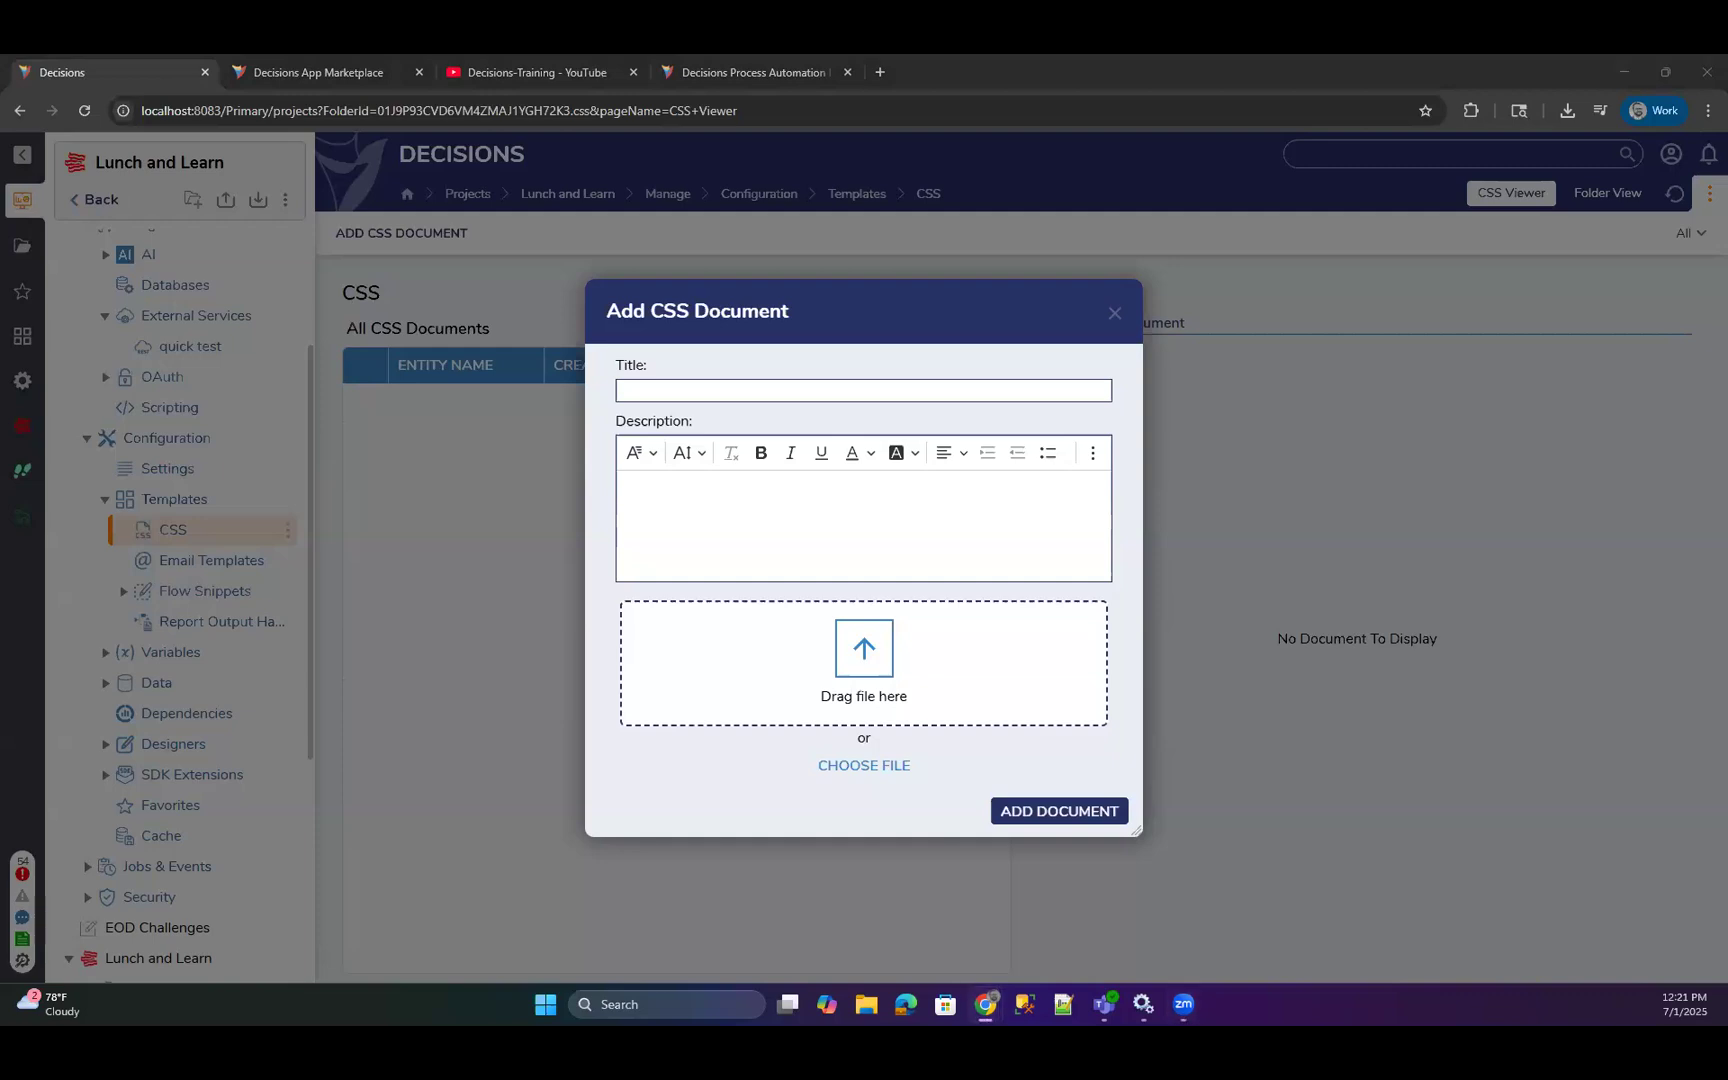
{"action": "left_click", "coordinate": [647, 392]}
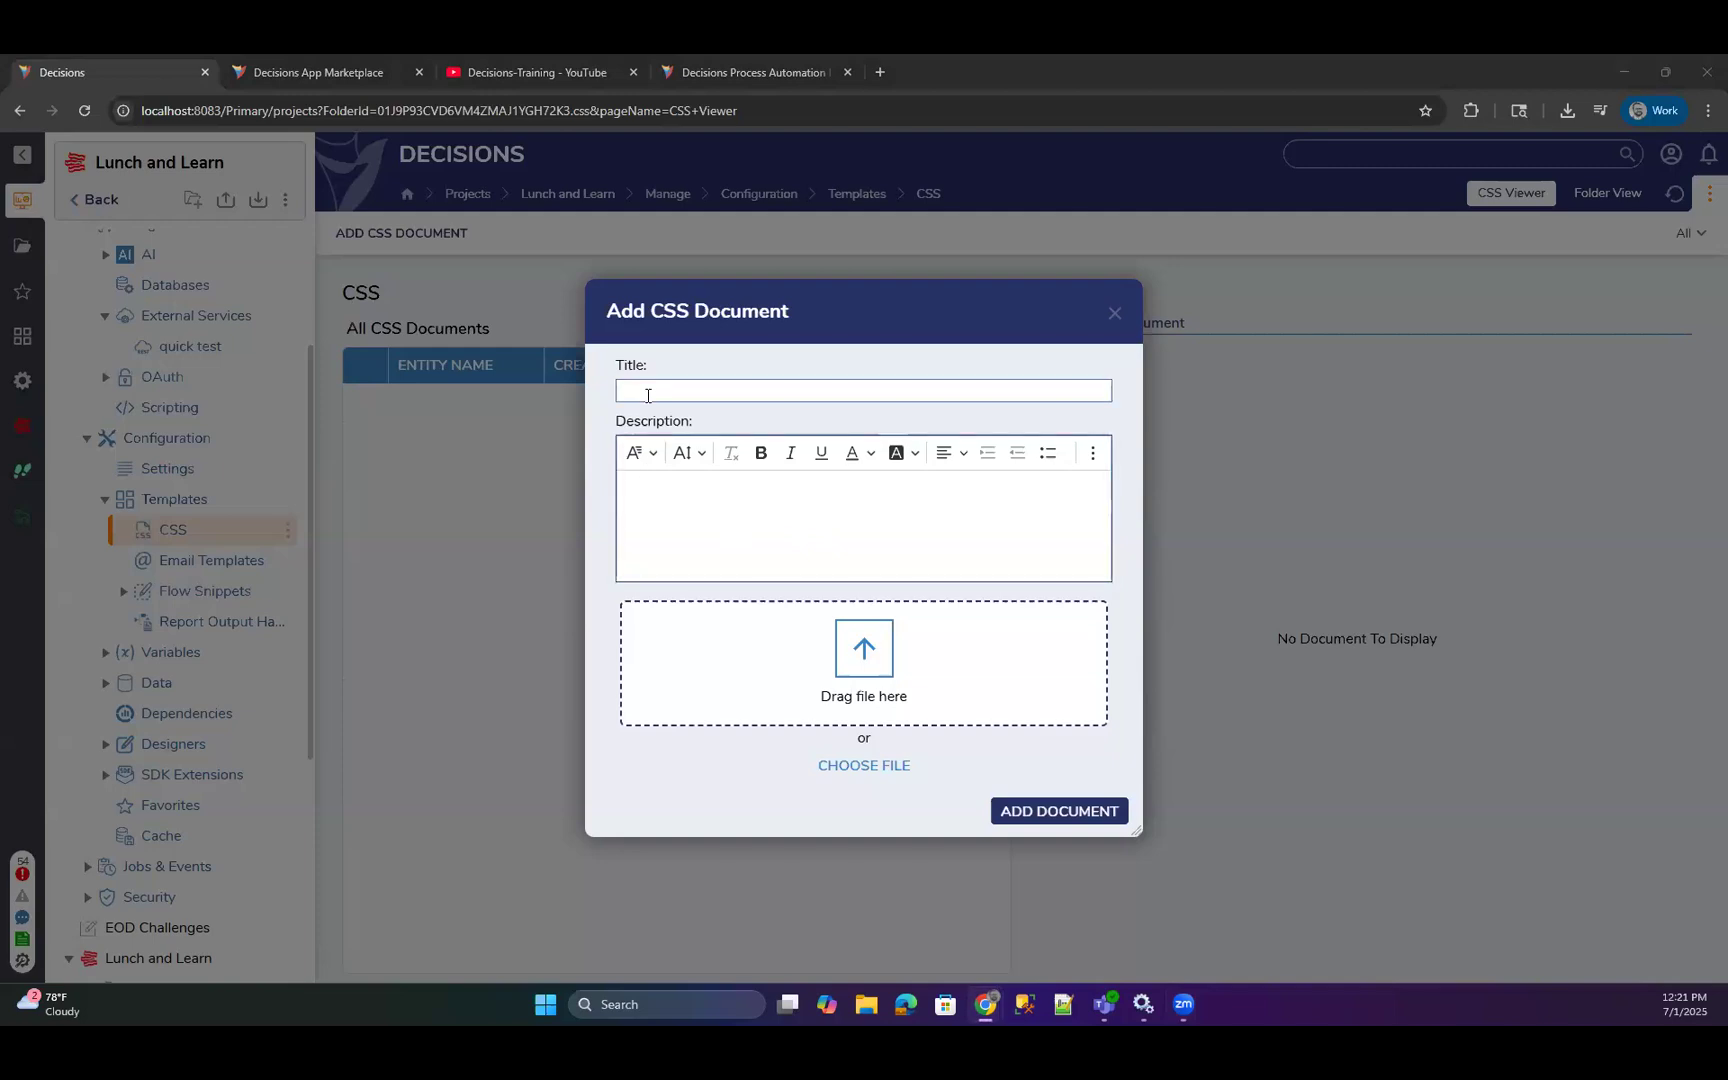
{"action": "type", "text": "Css Test"}
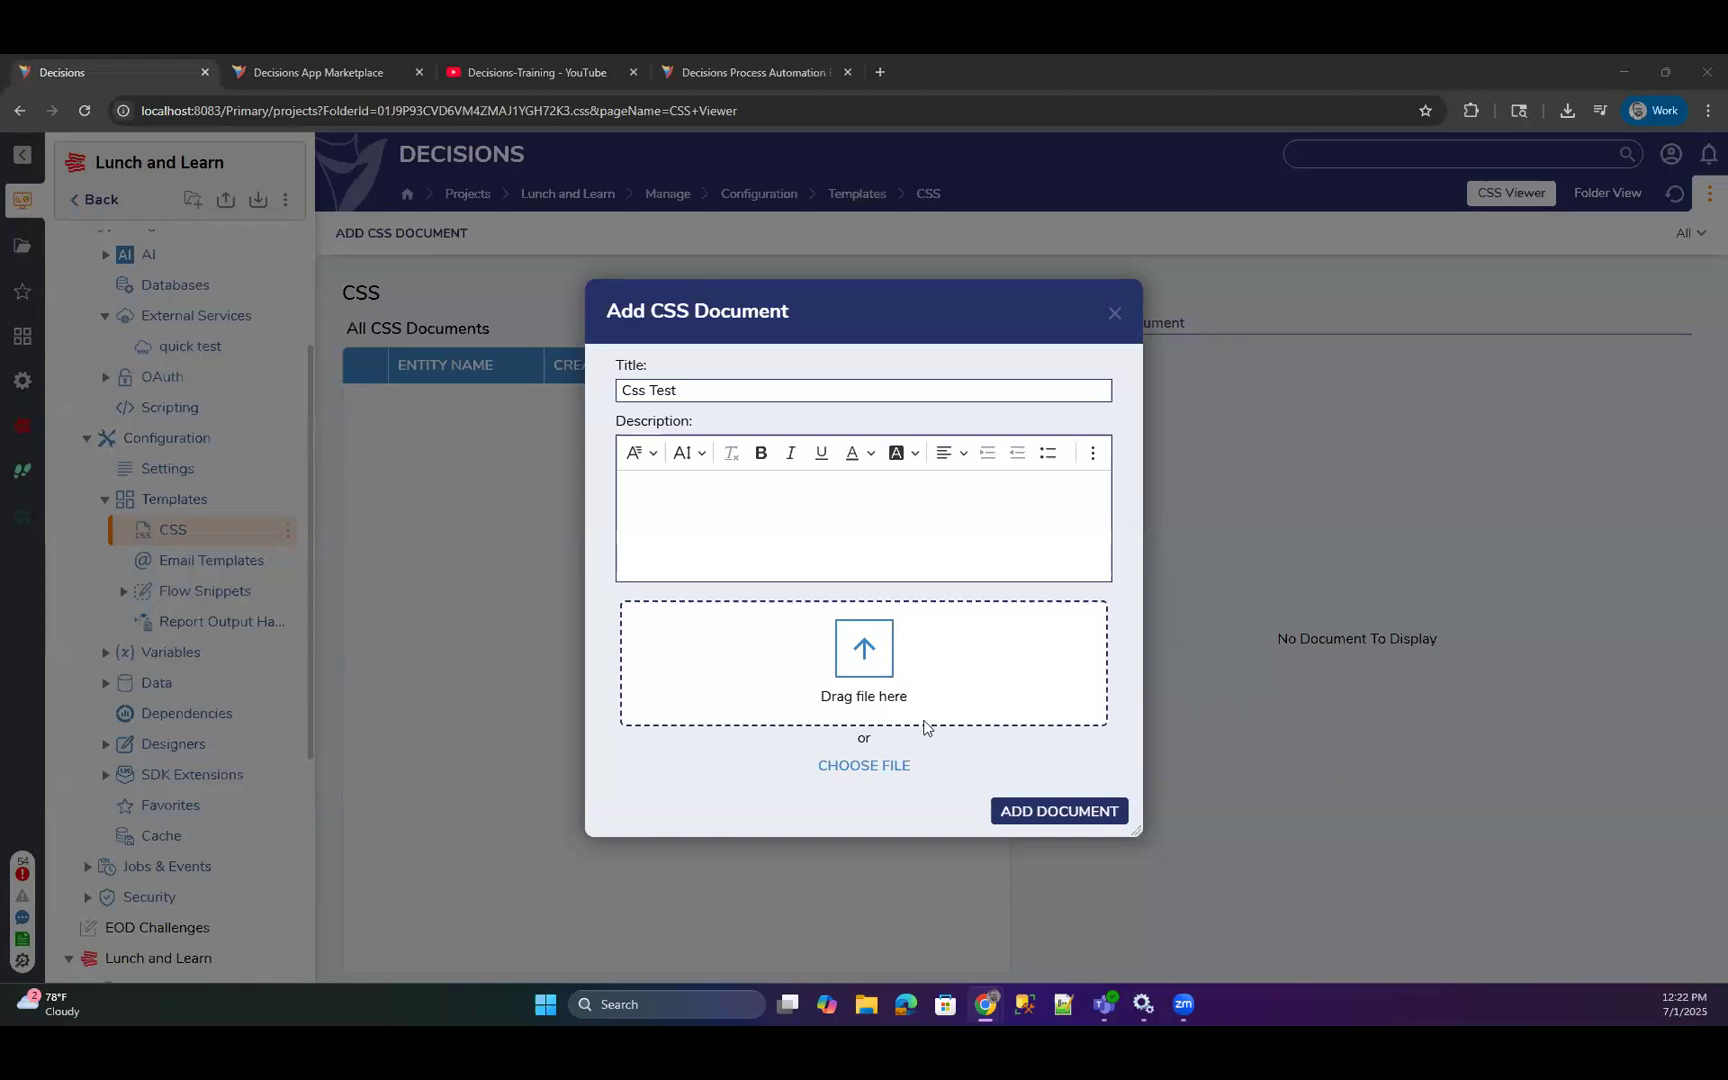
{"action": "left_click", "coordinate": [864, 765]}
{"action": "left_click", "coordinate": [860, 767]}
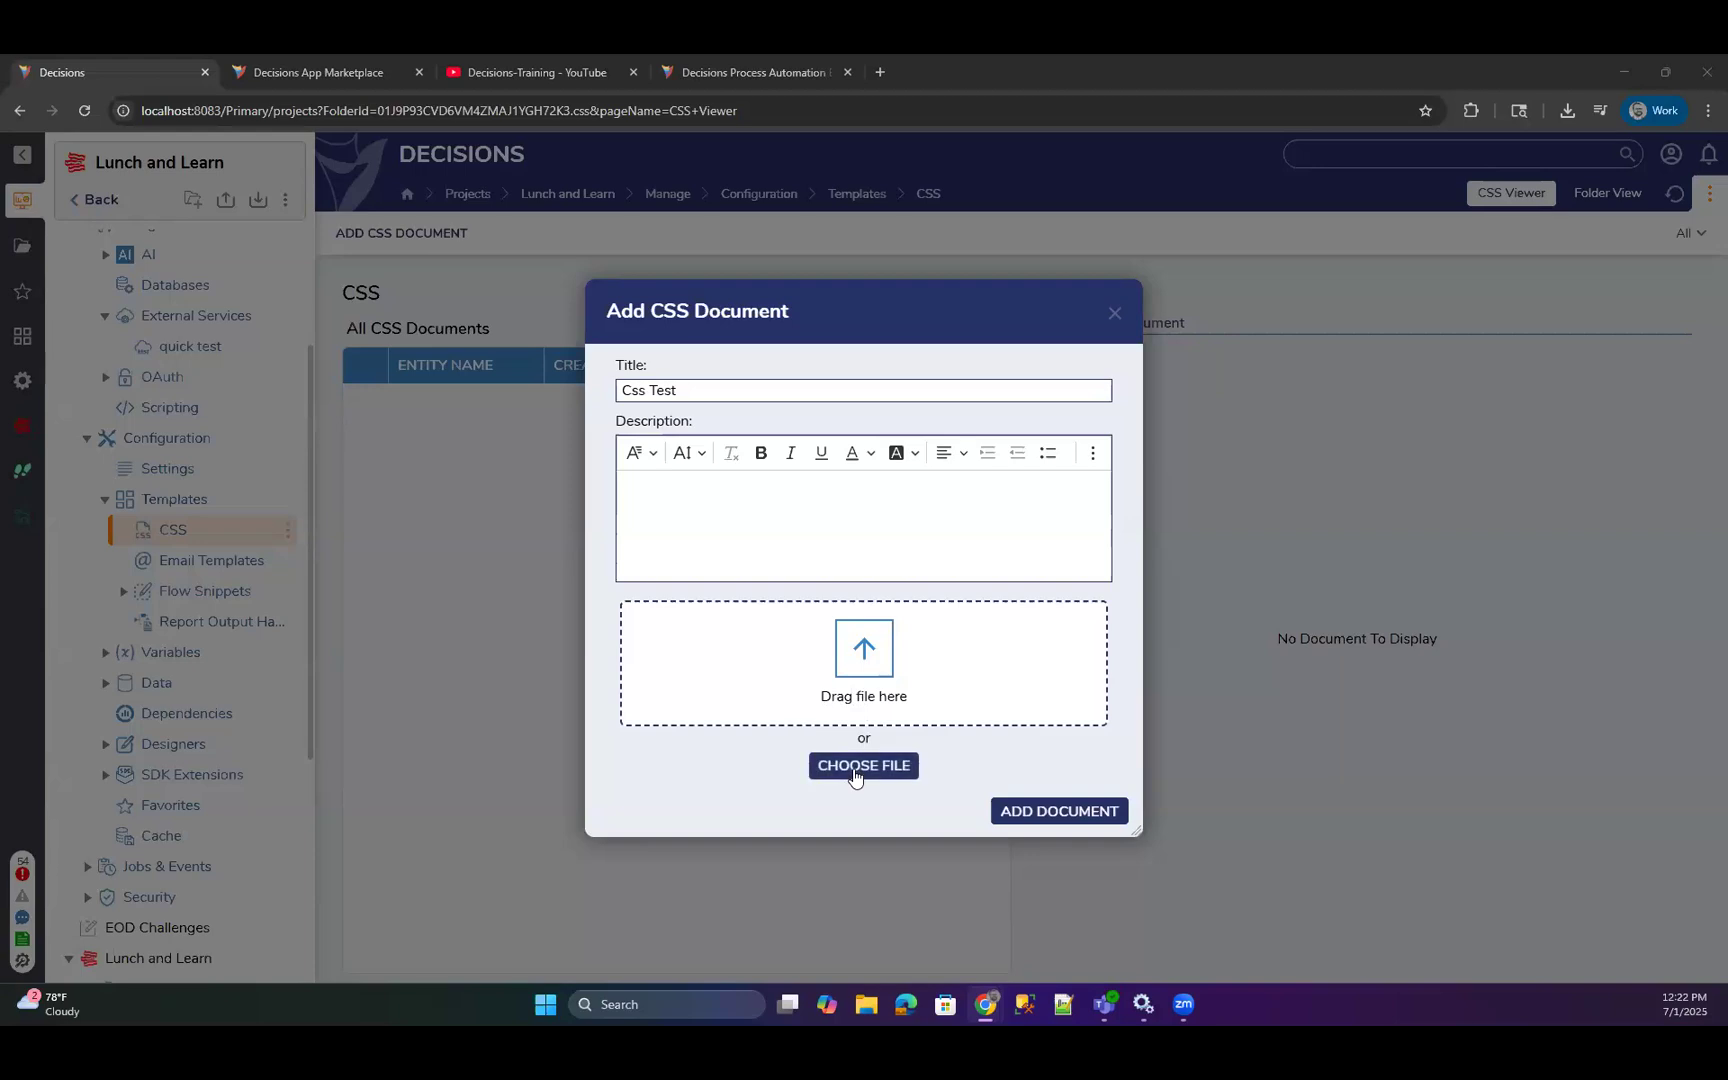
{"action": "left_click", "coordinate": [802, 510]}
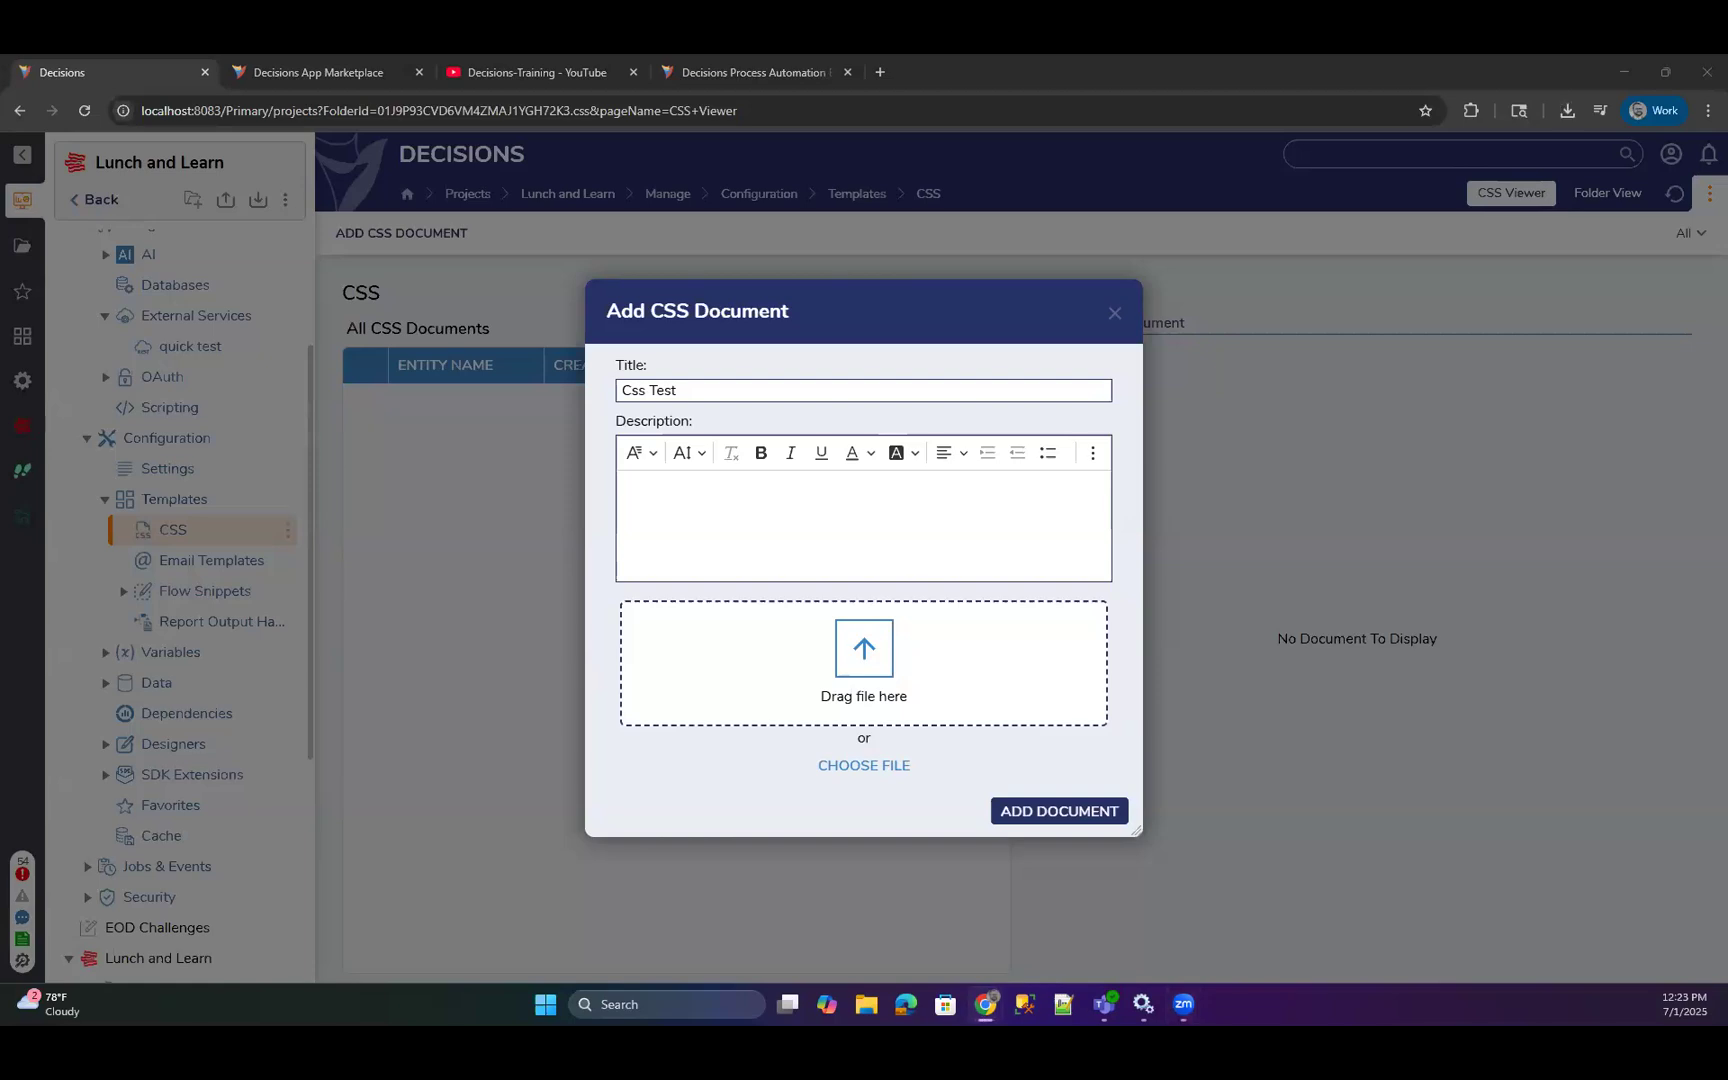
{"action": "key", "text": "super+e"}
{"action": "left_click_drag", "start_coordinate": [1507, 286], "coordinate": [1727, 286]}
{"action": "left_click_drag", "start_coordinate": [1119, 587], "coordinate": [1041, 687]}
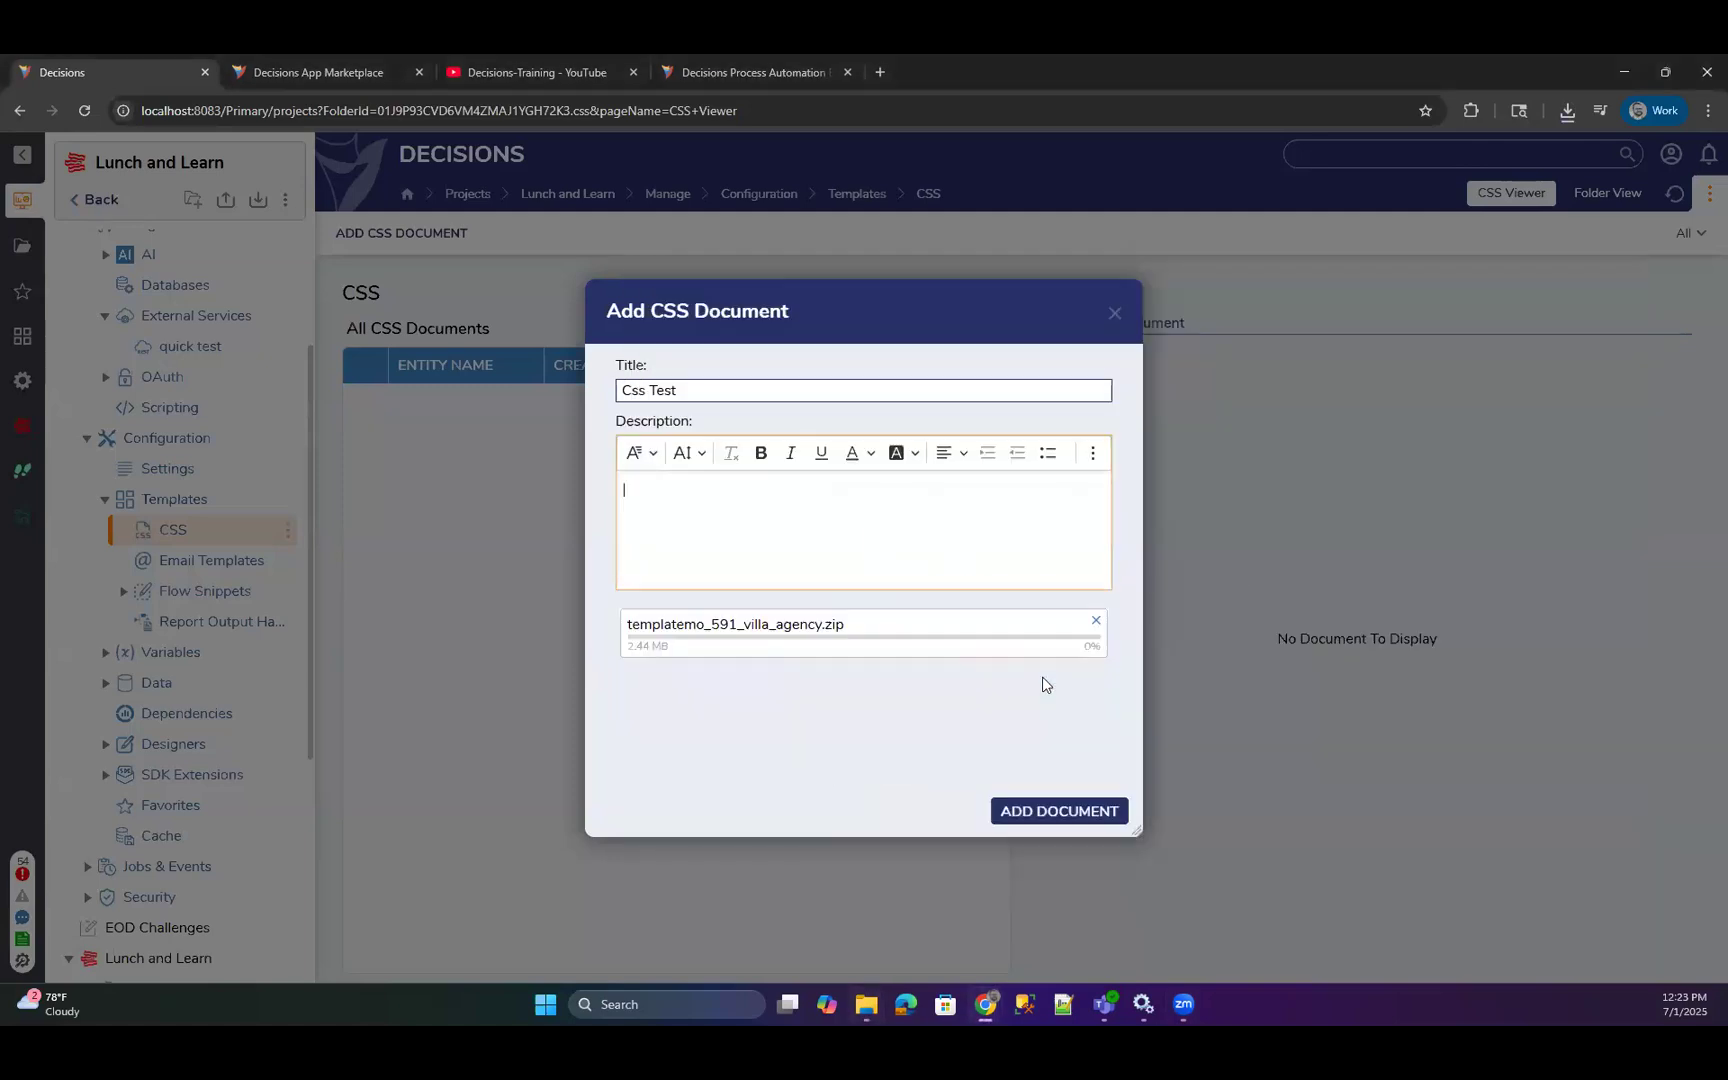
{"action": "left_click", "coordinate": [1060, 811]}
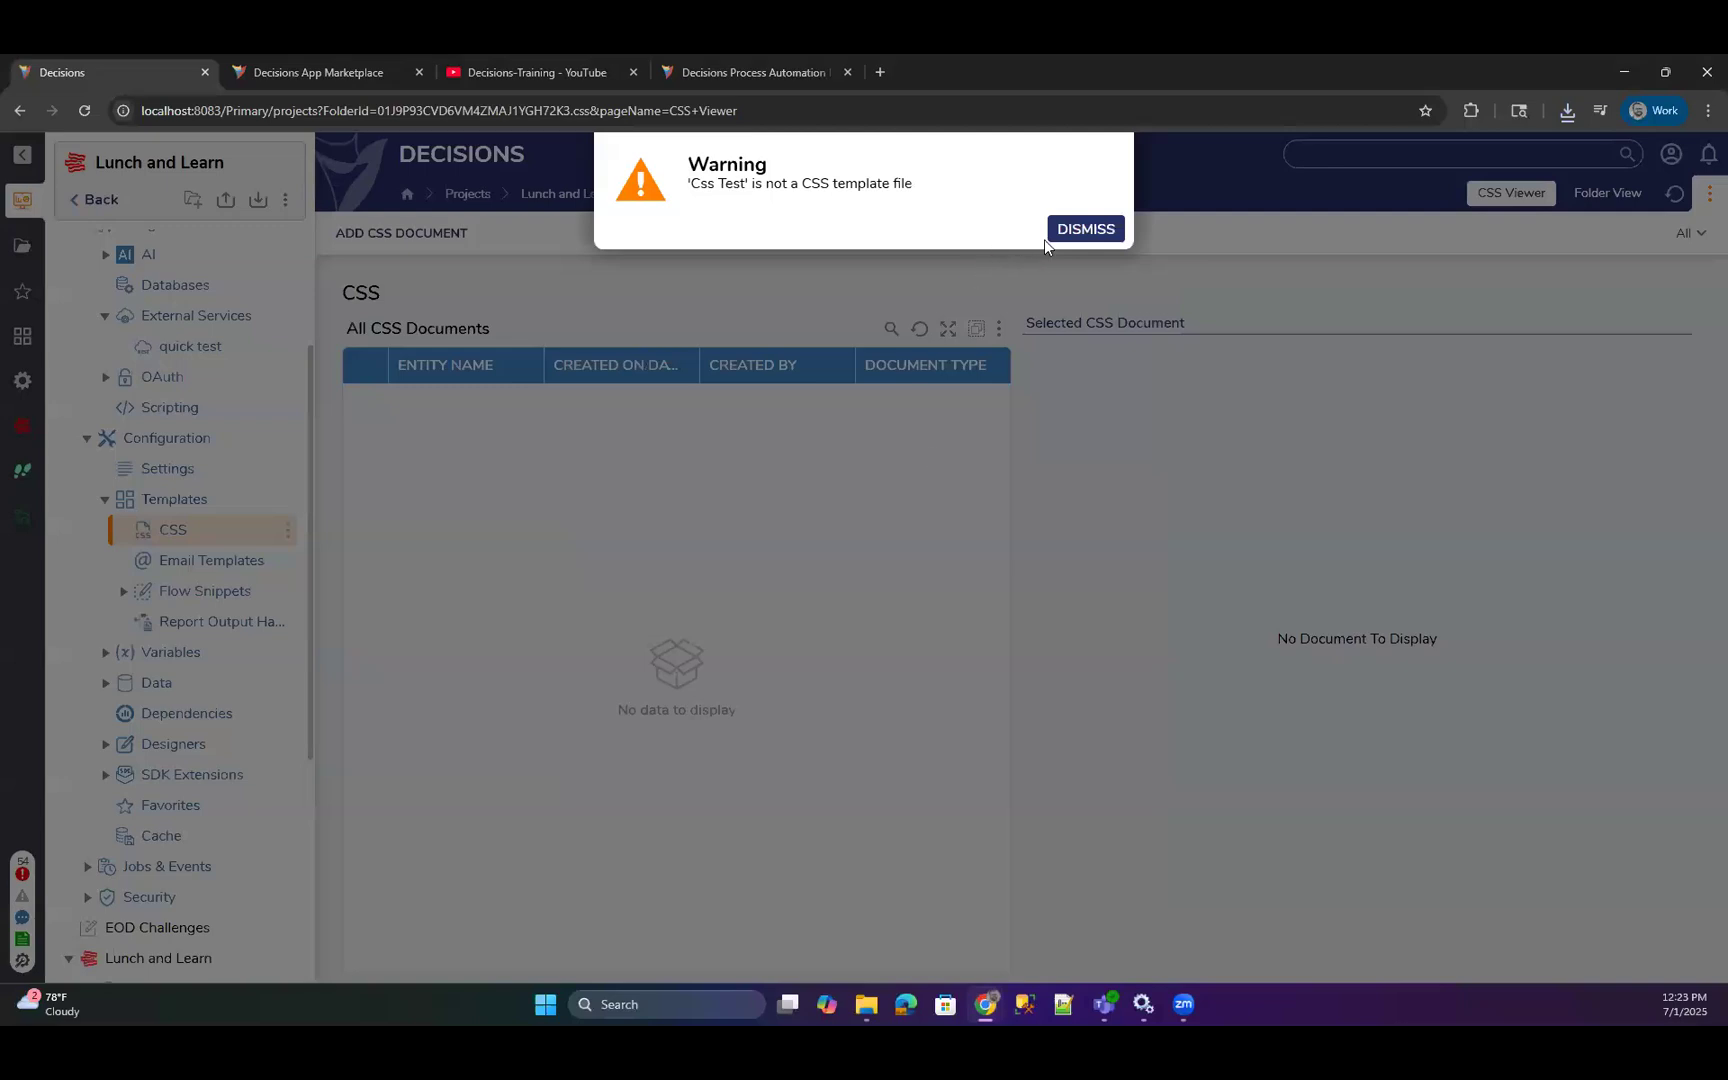
{"action": "left_click", "coordinate": [1060, 232]}
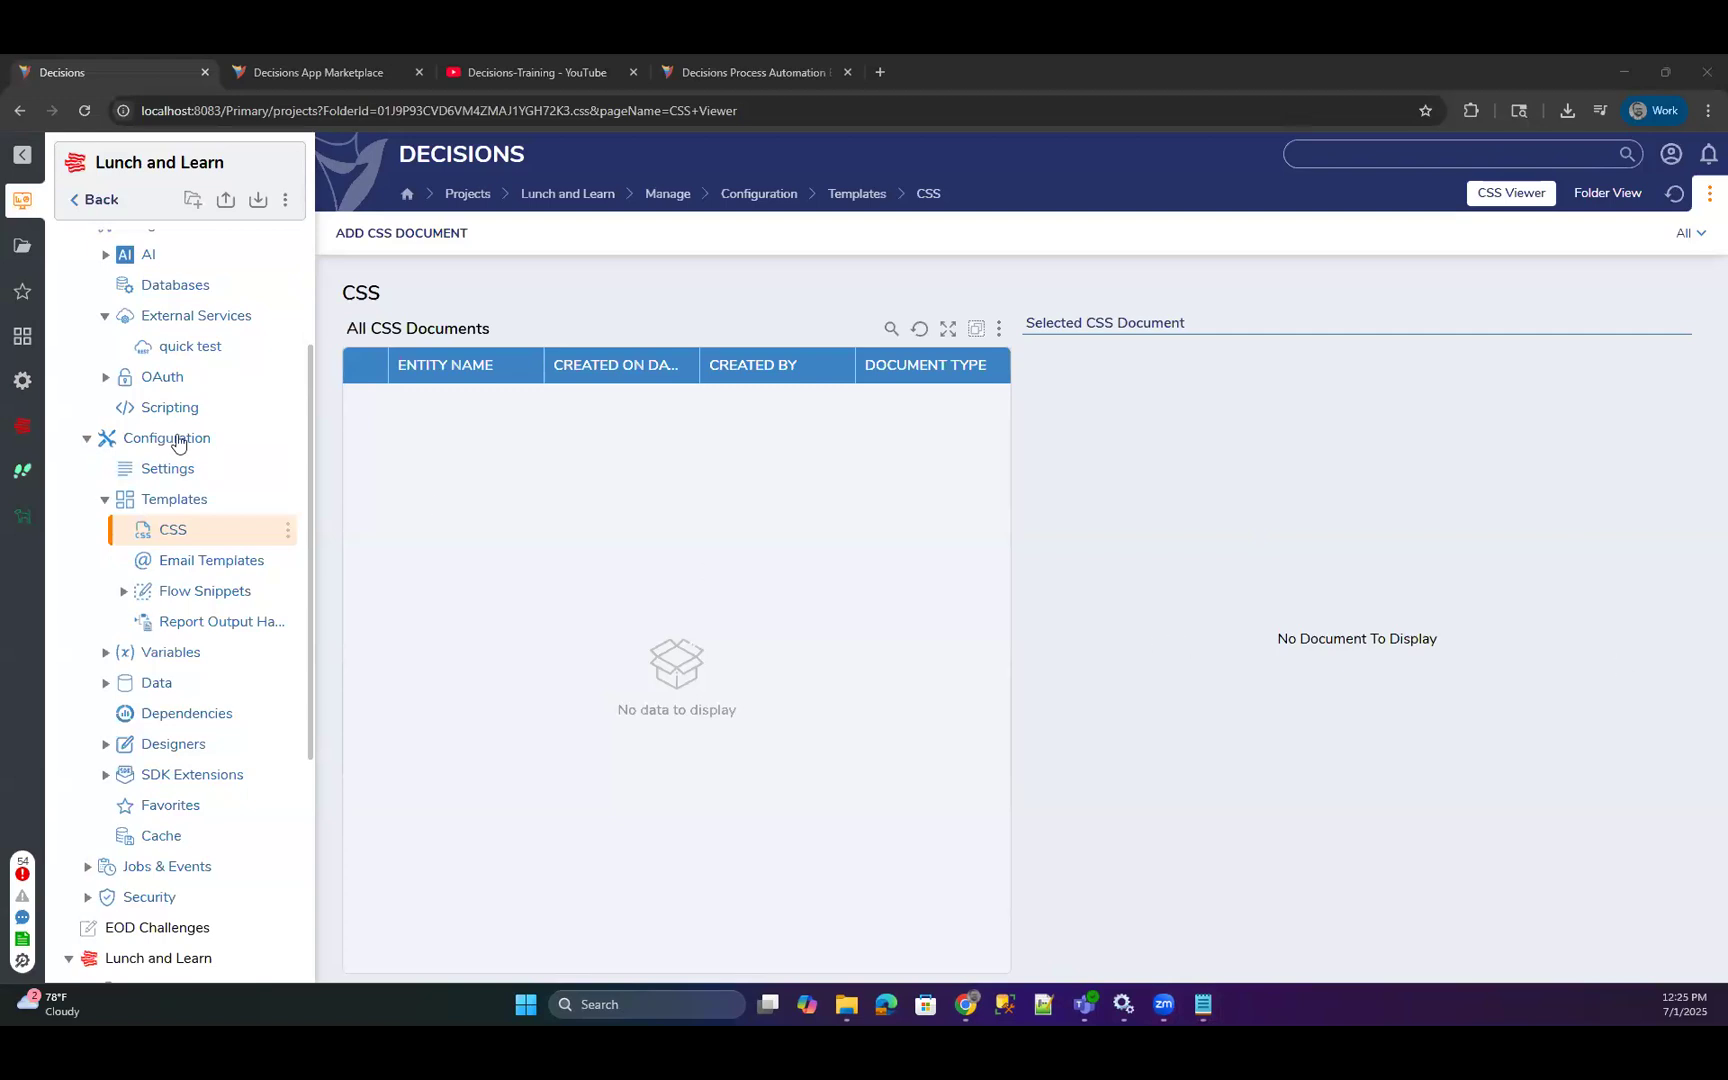
Add a CSS document titled "ExampleTest" from the file example.css.
{"action": "left_click", "coordinate": [360, 233]}
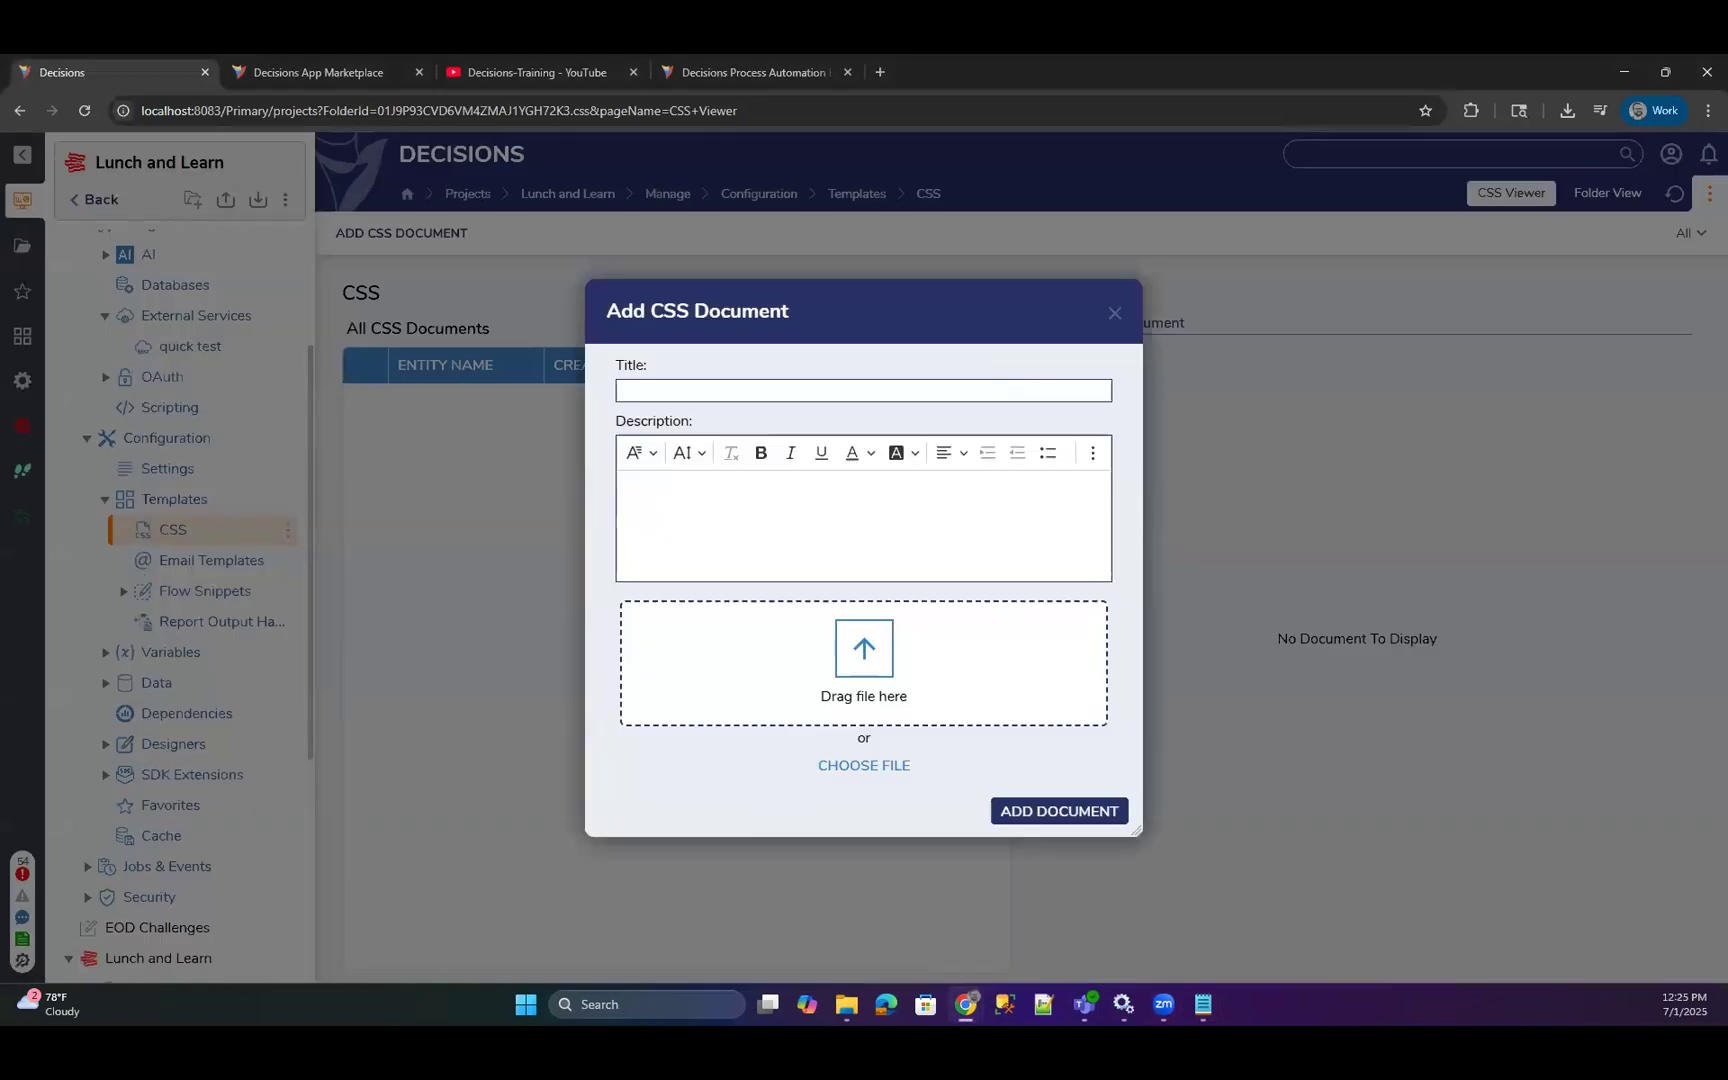
{"action": "key", "text": "alt+Tab"}
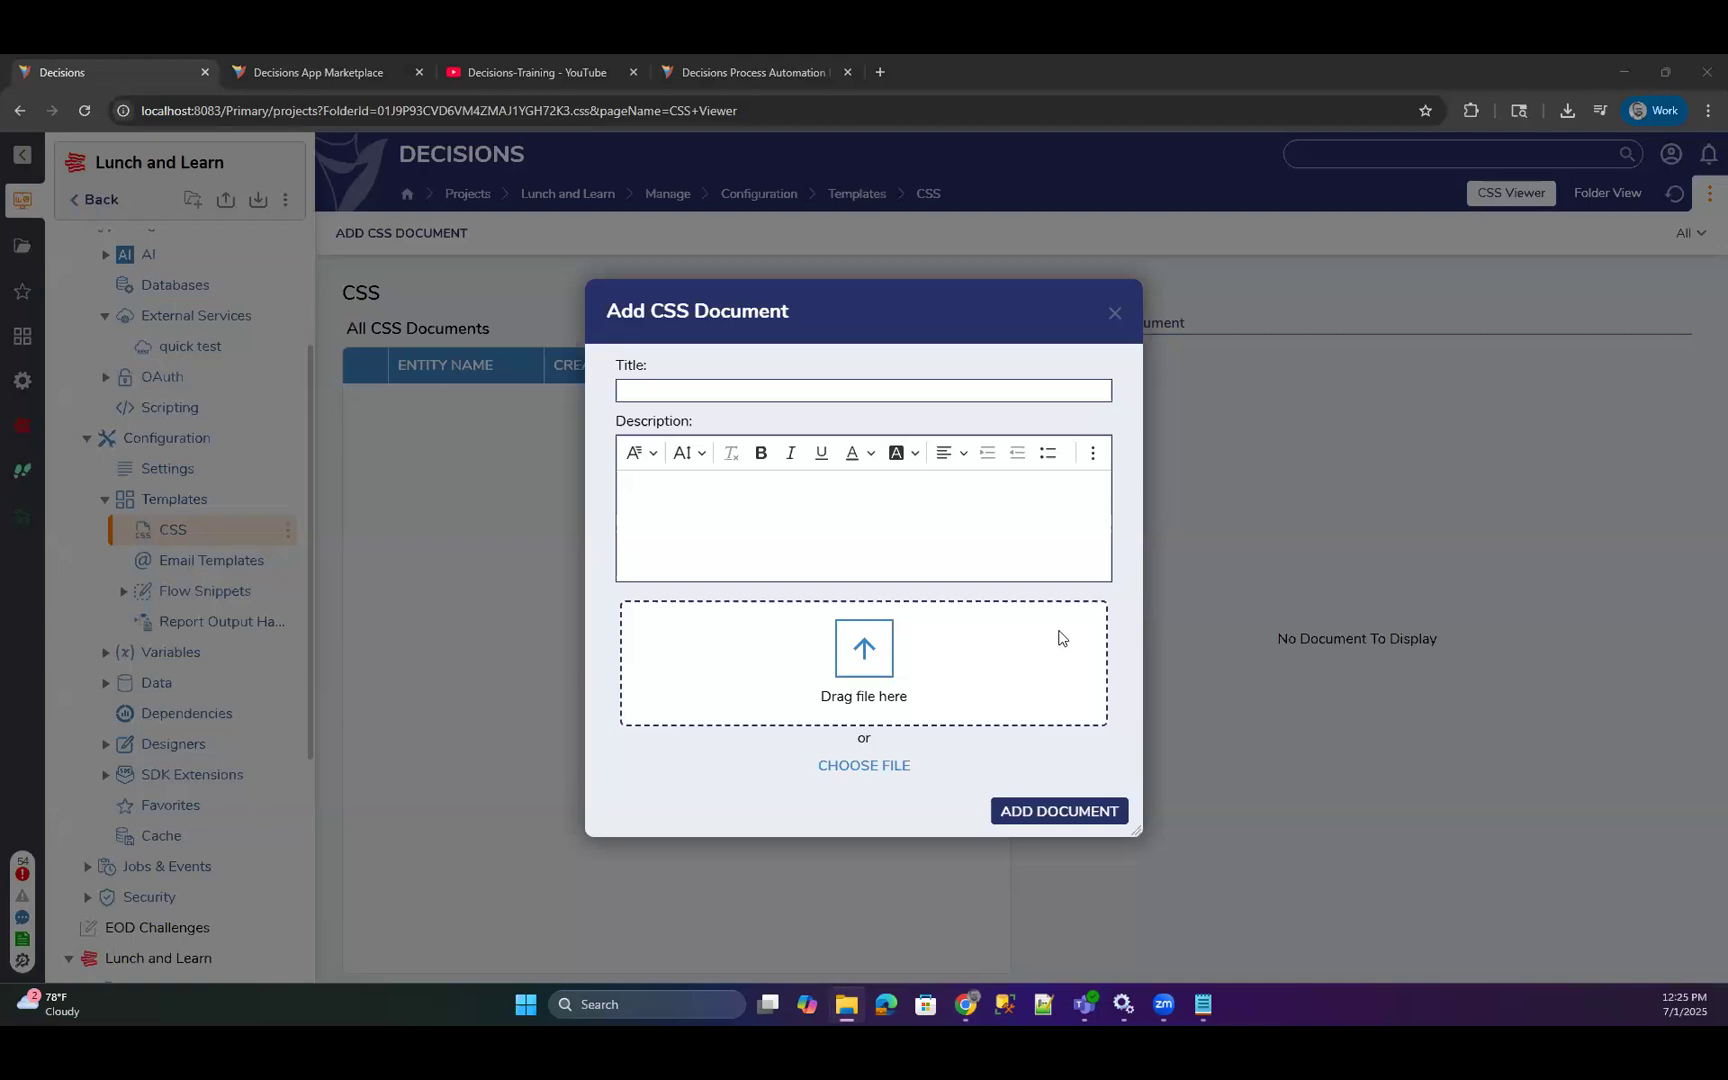
{"action": "key", "text": "alt+Tab"}
{"action": "left_click_drag", "start_coordinate": [800, 636], "coordinate": [760, 650]}
{"action": "left_click", "coordinate": [668, 388]}
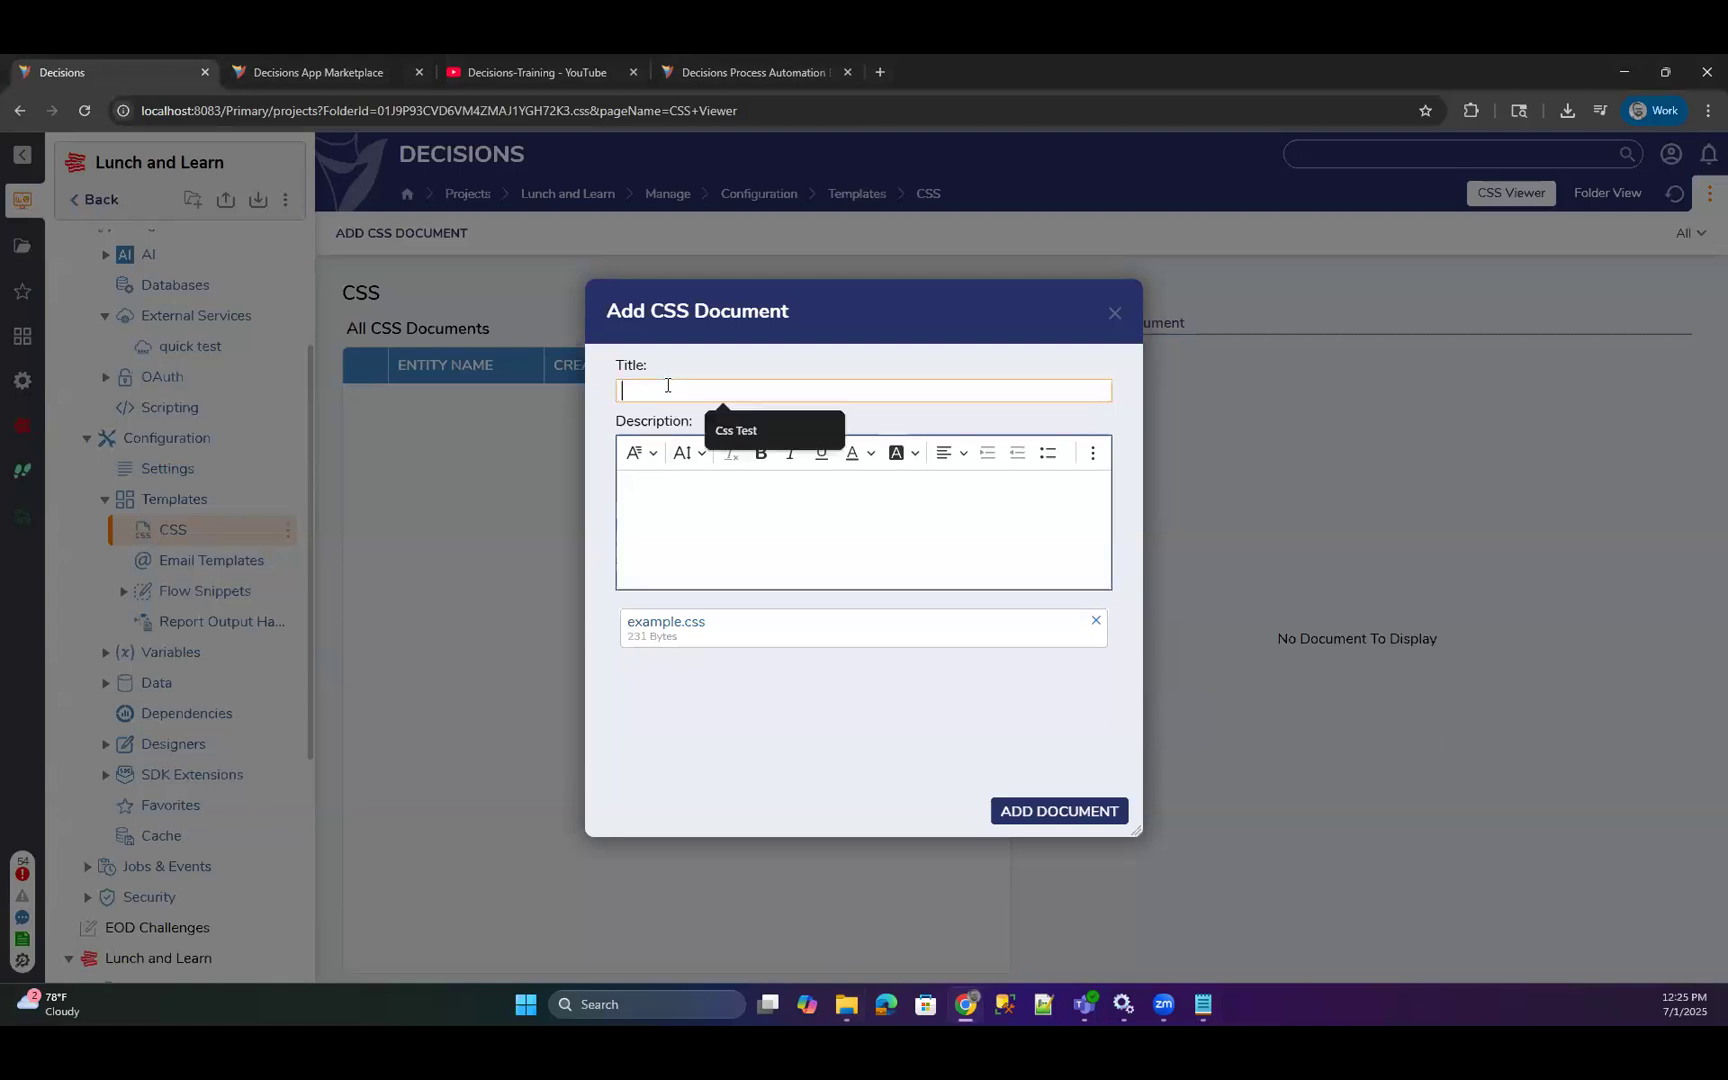
{"action": "type", "text": "ExampleTest"}
{"action": "left_click", "coordinate": [1085, 810]}
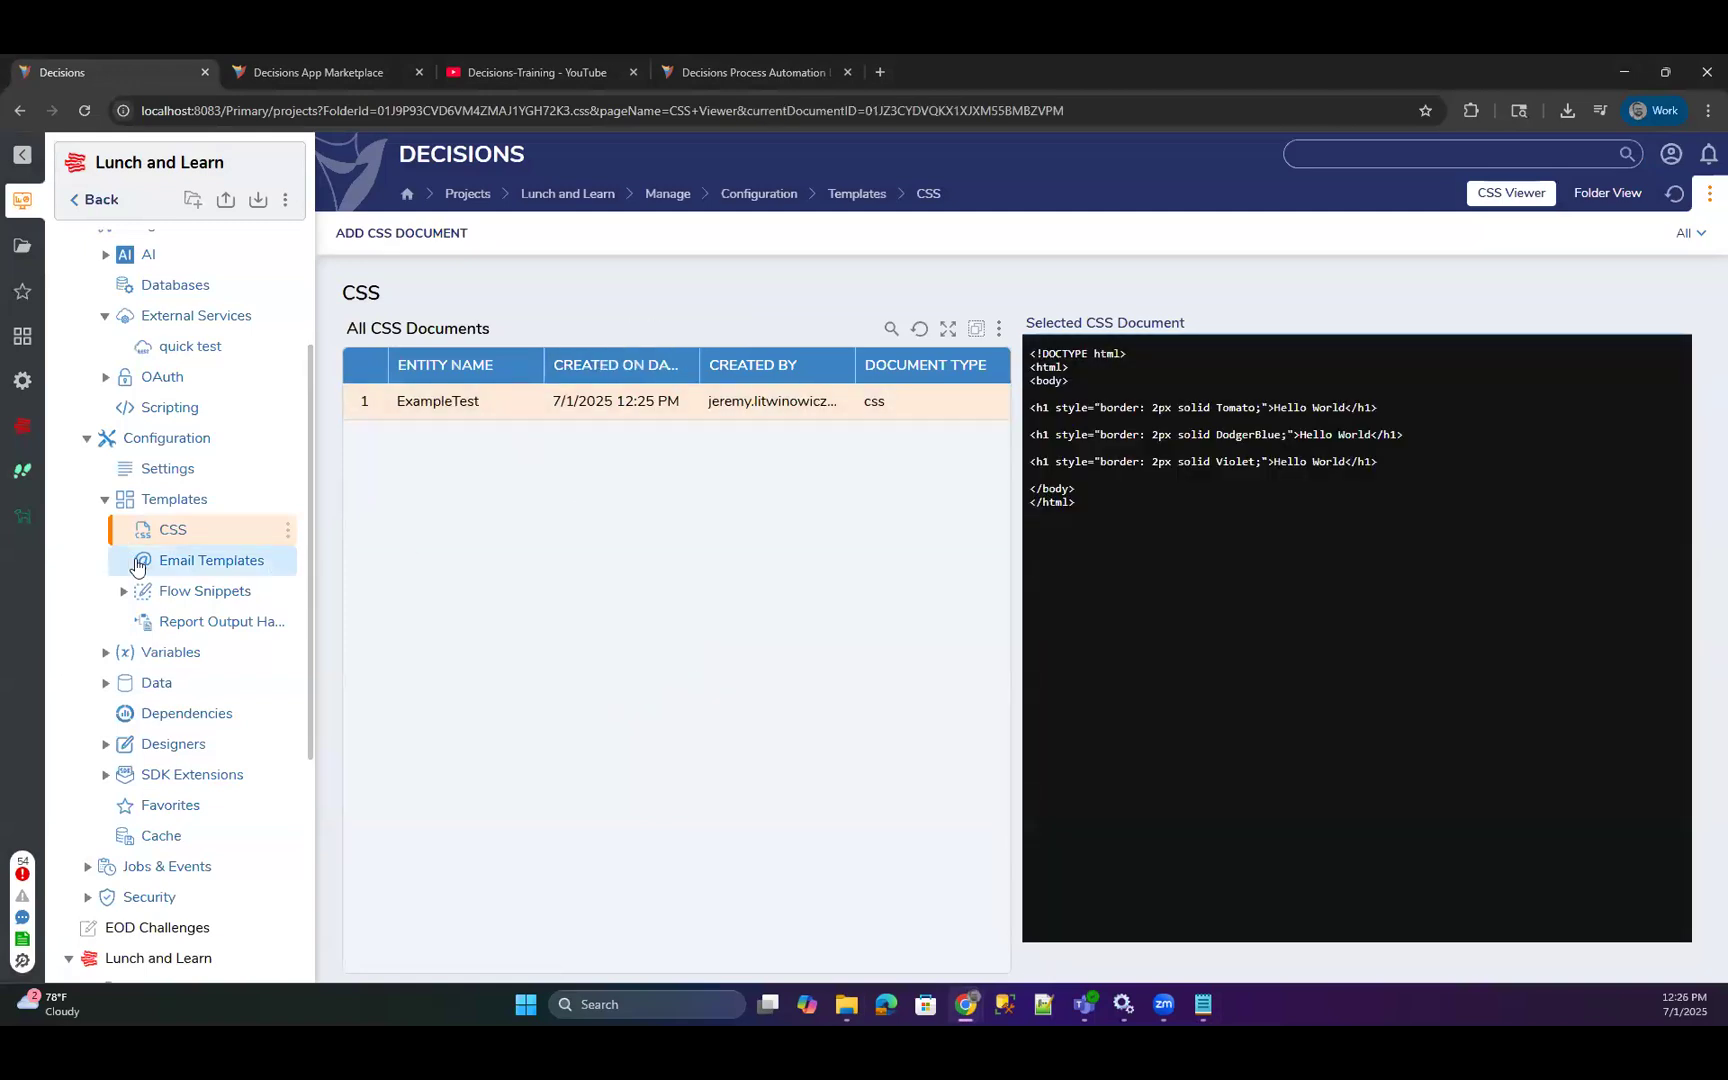
Reopen the Vertical Stack and Attached Labels form from the project's Forms folder.
{"action": "scroll", "coordinate": [165, 750], "scroll_direction": "down", "scroll_amount": 4}
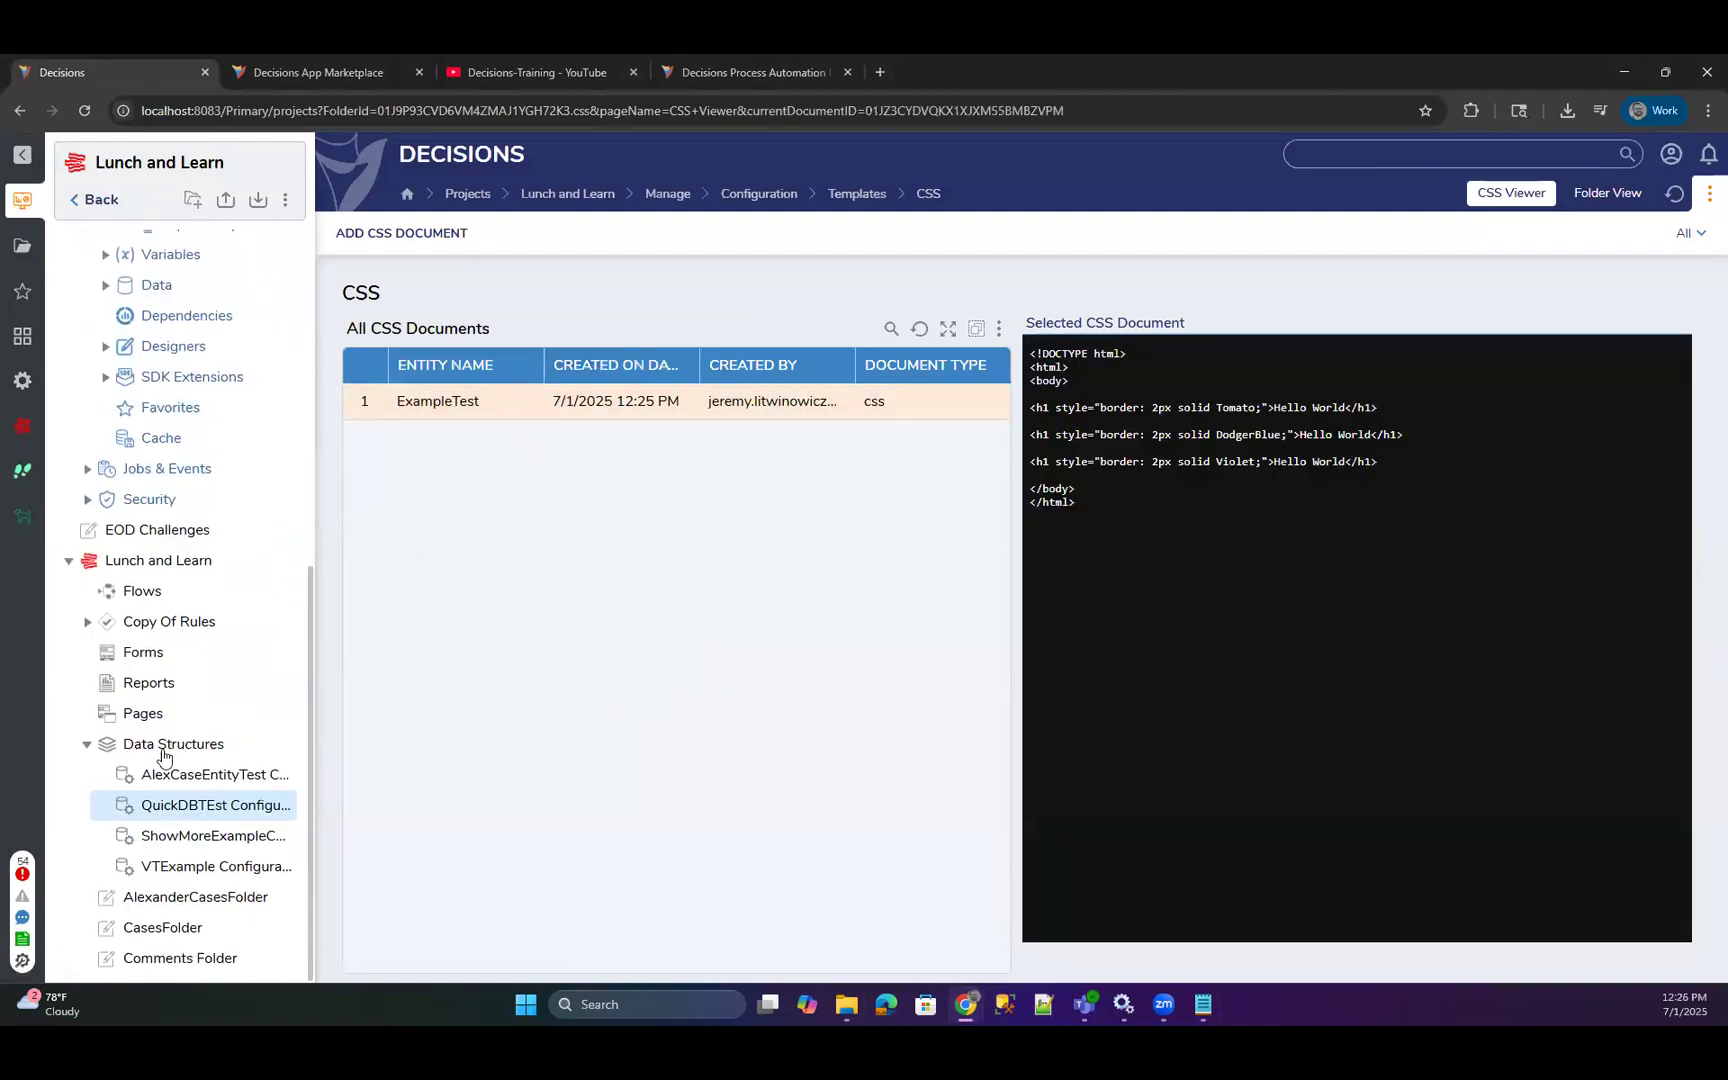
{"action": "left_click", "coordinate": [145, 655]}
{"action": "scroll", "coordinate": [590, 787], "scroll_direction": "down", "scroll_amount": 3}
{"action": "double_click", "coordinate": [836, 833]}
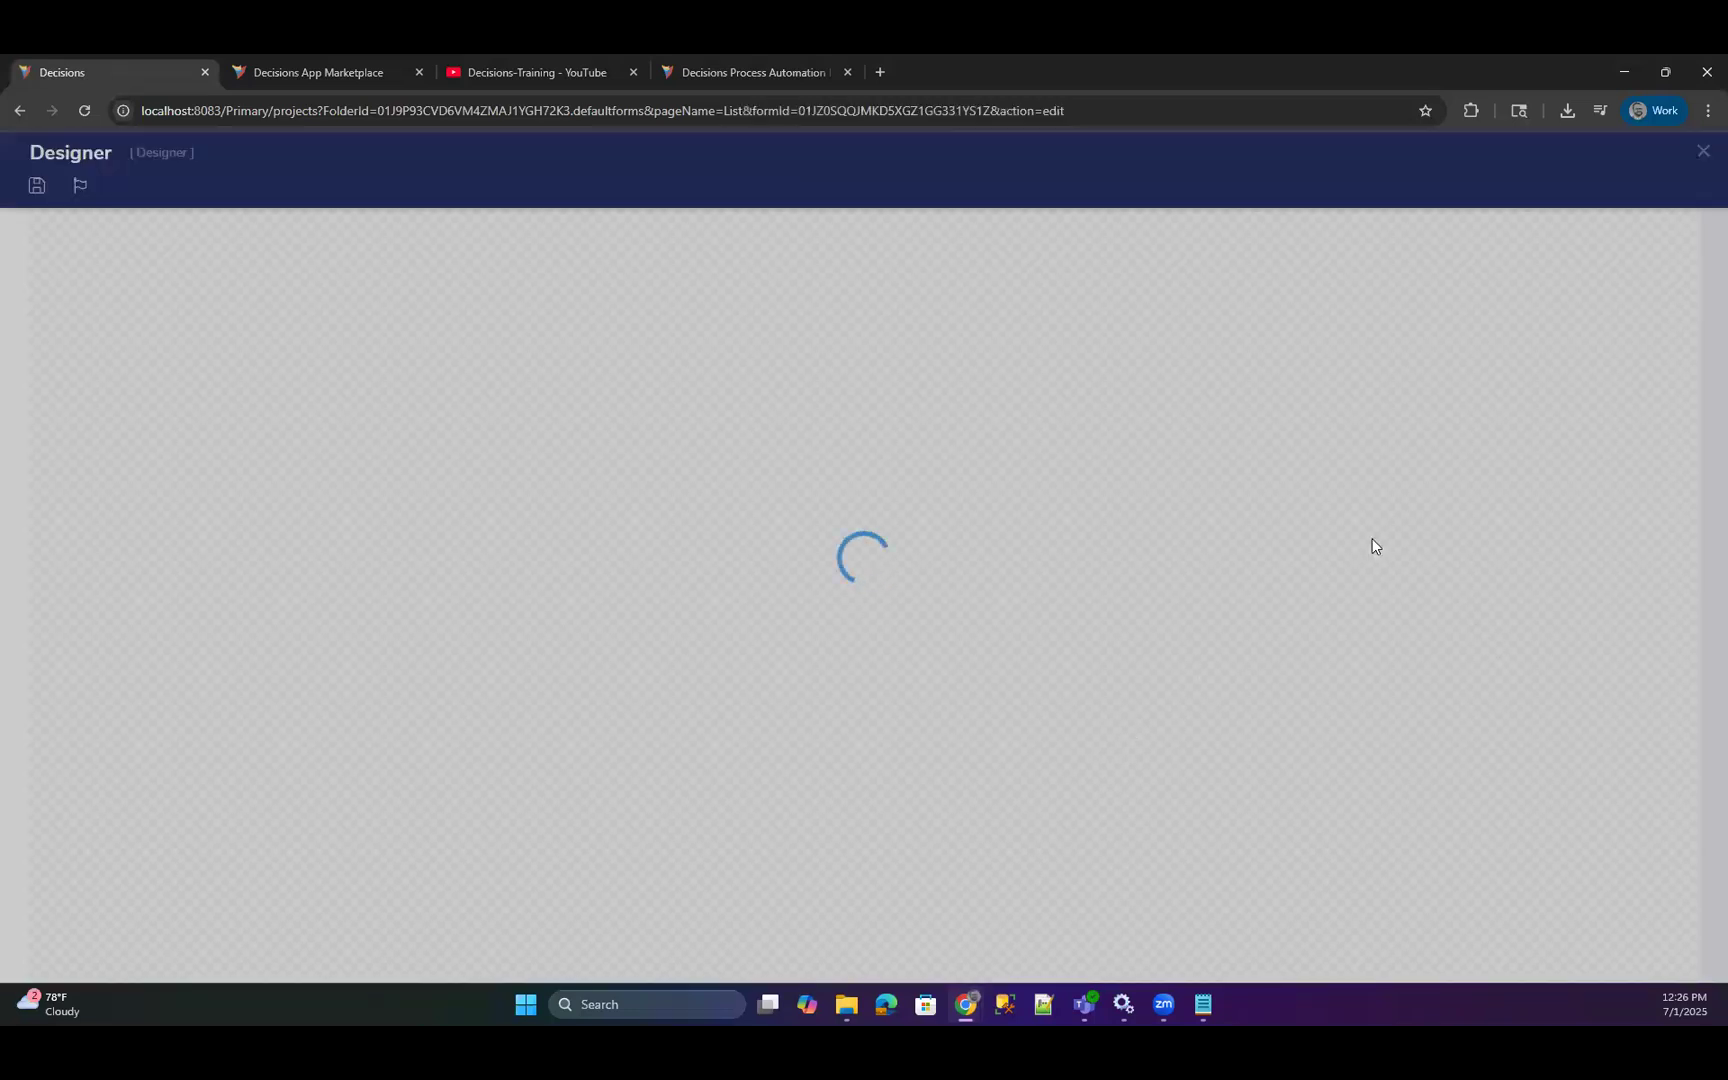
Check Text Box 1's view settings for available Css Class options.
{"action": "scroll", "coordinate": [1546, 636], "scroll_direction": "down", "scroll_amount": 10}
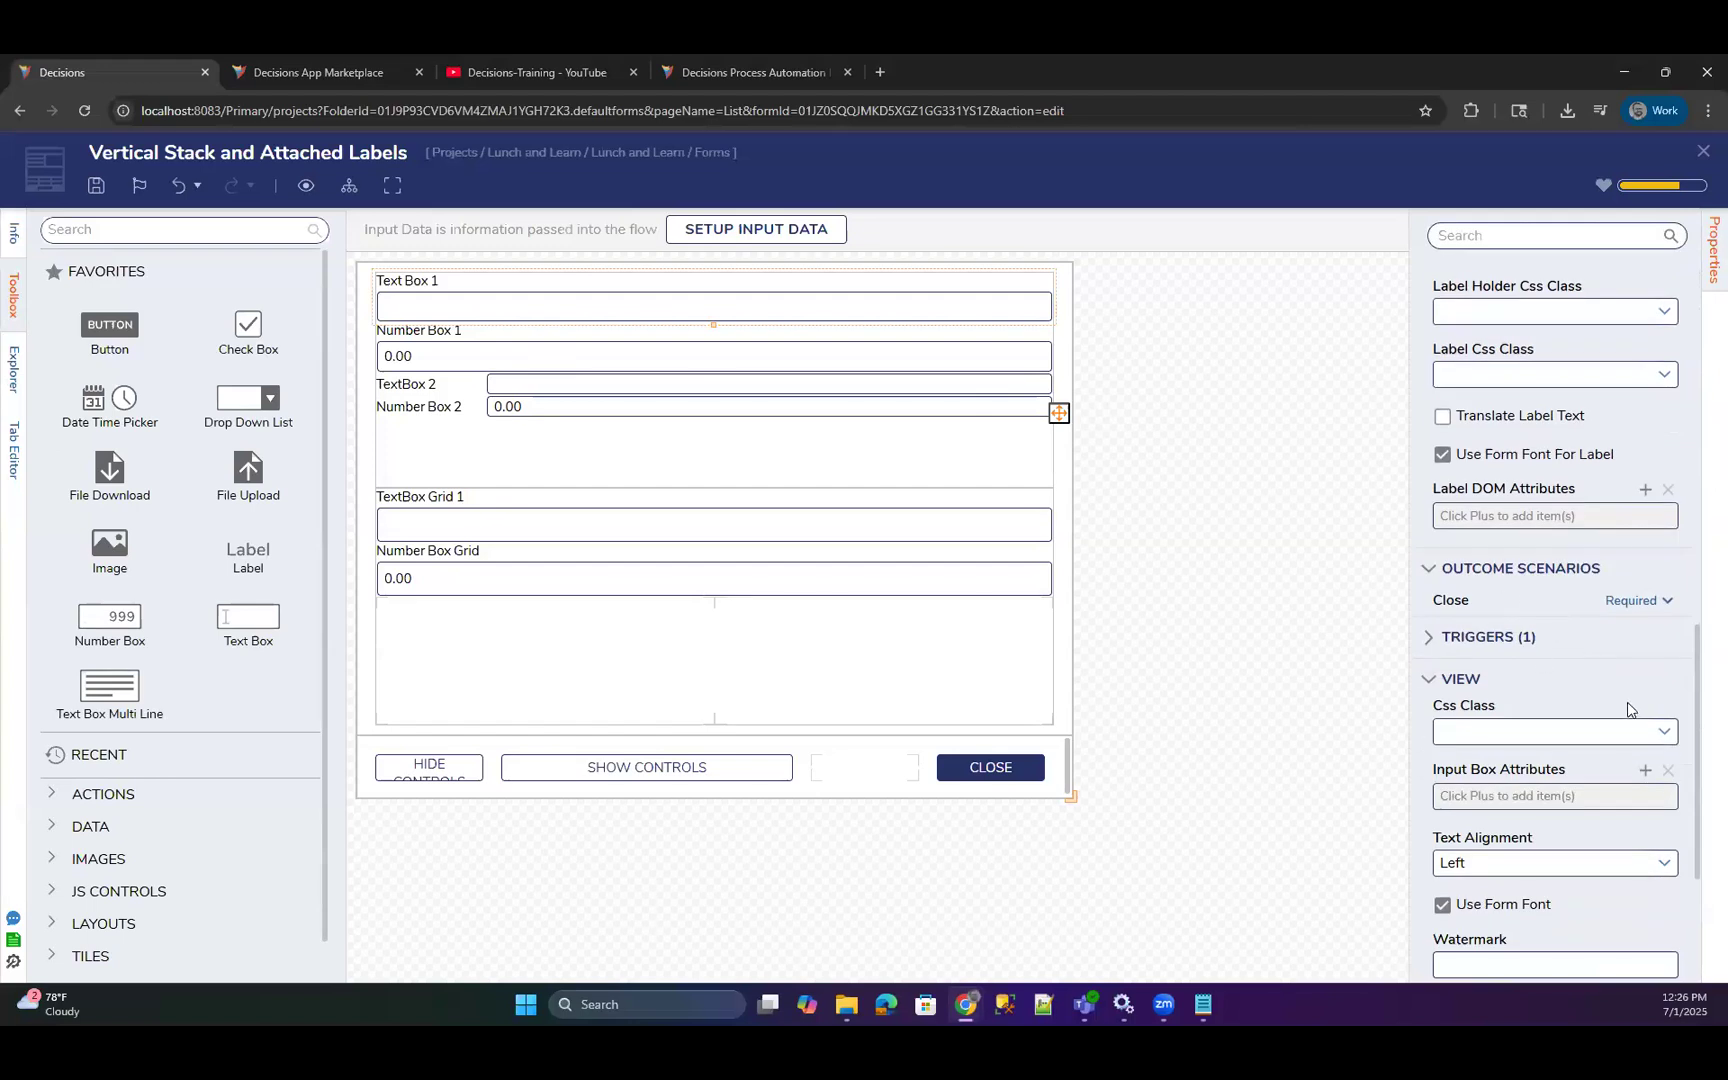
{"action": "left_click", "coordinate": [1664, 731]}
{"action": "scroll", "coordinate": [1656, 480], "scroll_direction": "up", "scroll_amount": 3}
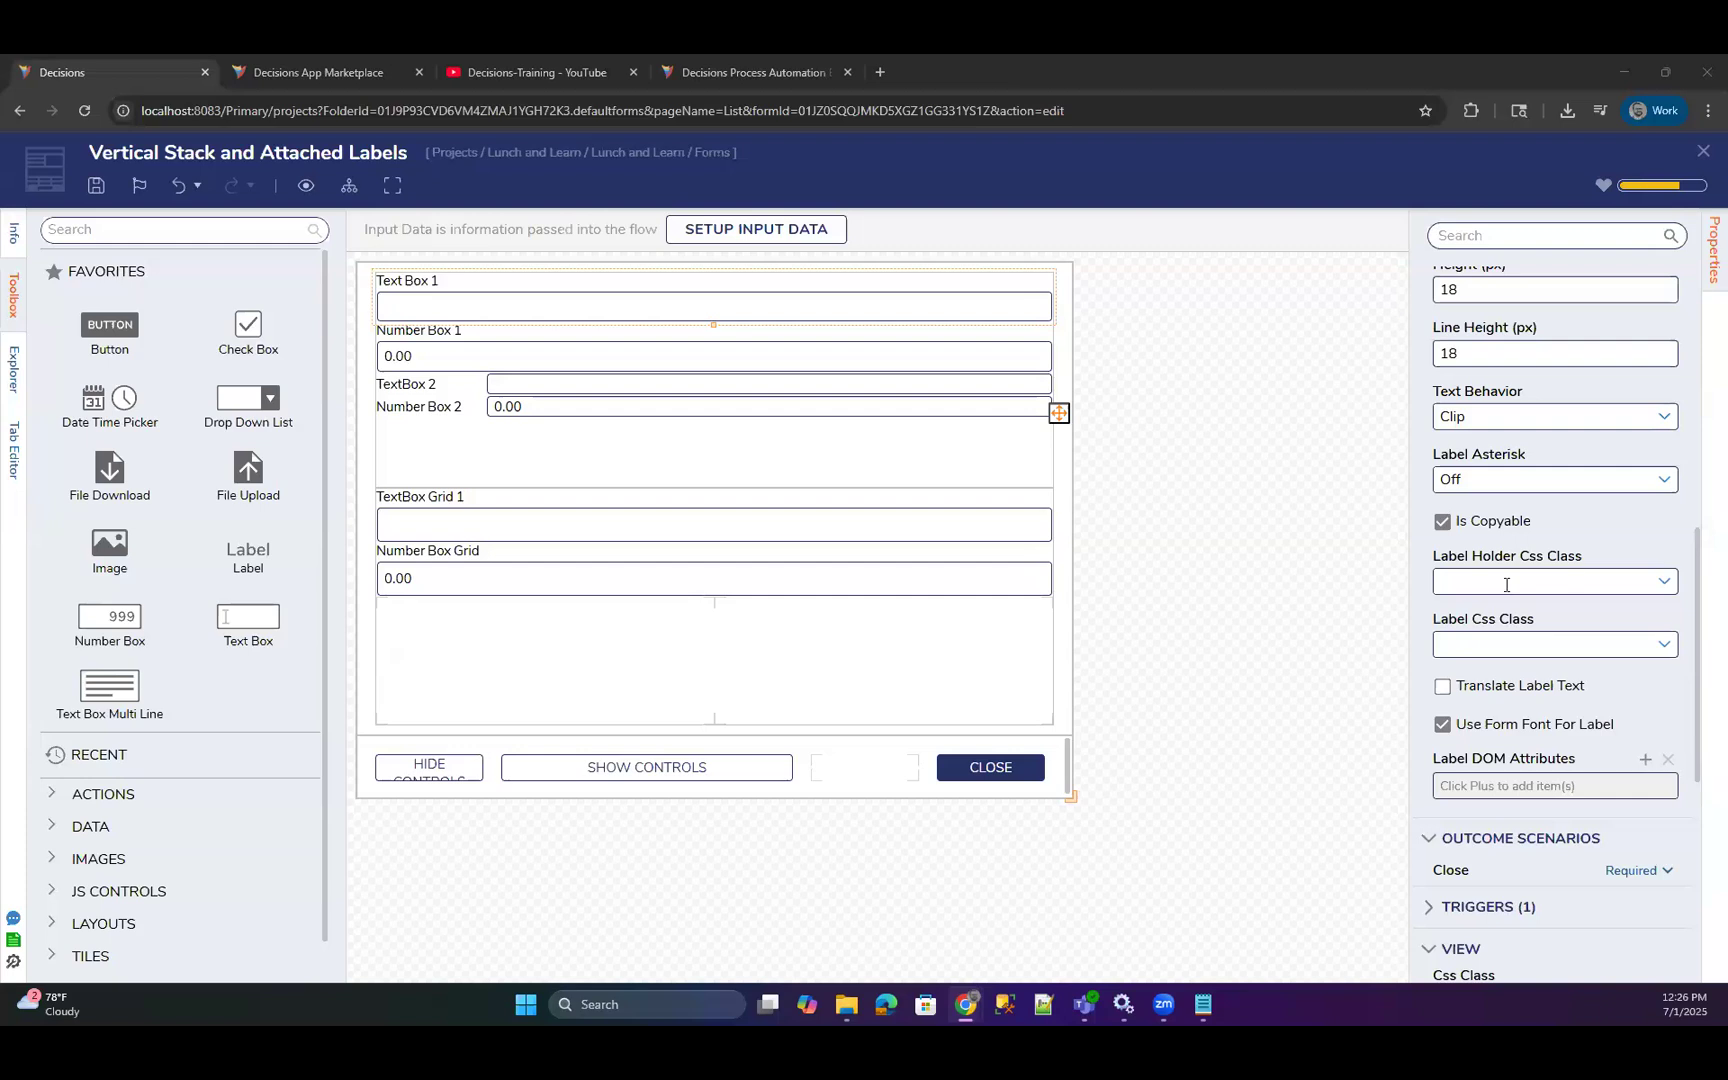
Enable the ExampleTest style sheet in the form's appearance settings.
{"action": "left_click", "coordinate": [1254, 548]}
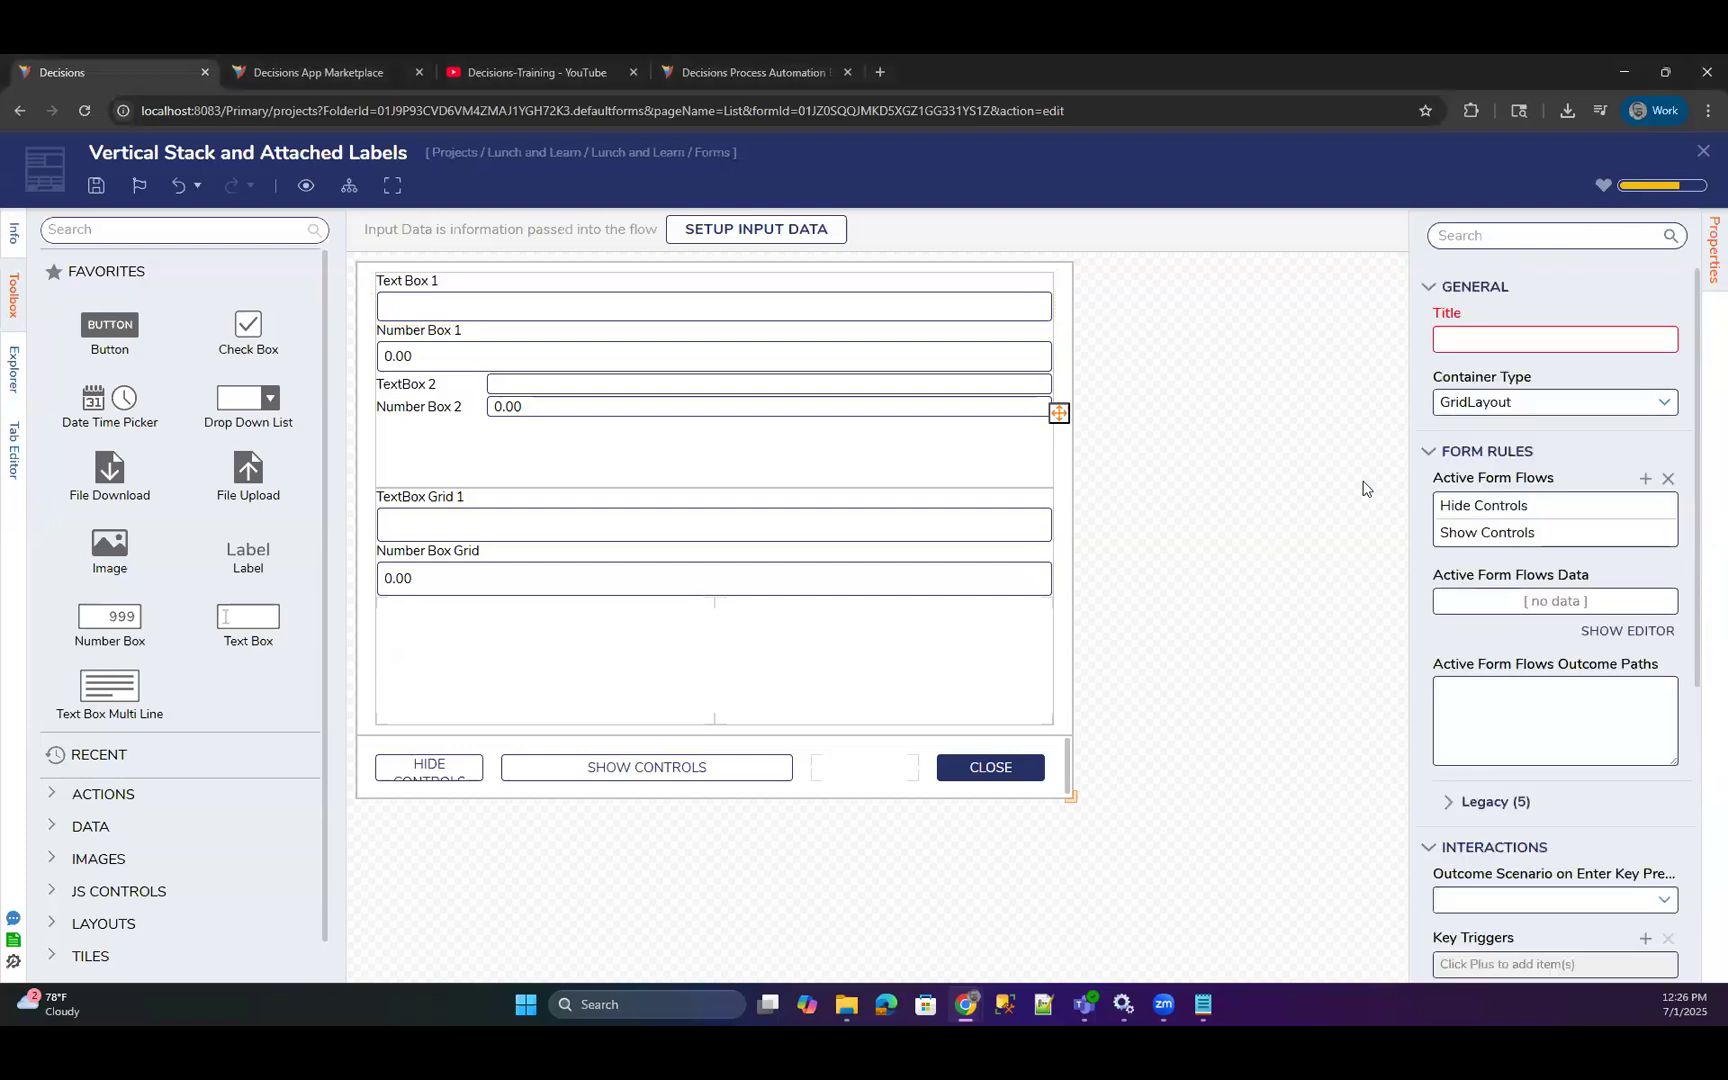
{"action": "scroll", "coordinate": [1490, 610], "scroll_direction": "down", "scroll_amount": 3}
{"action": "scroll", "coordinate": [1550, 625], "scroll_direction": "down", "scroll_amount": 2}
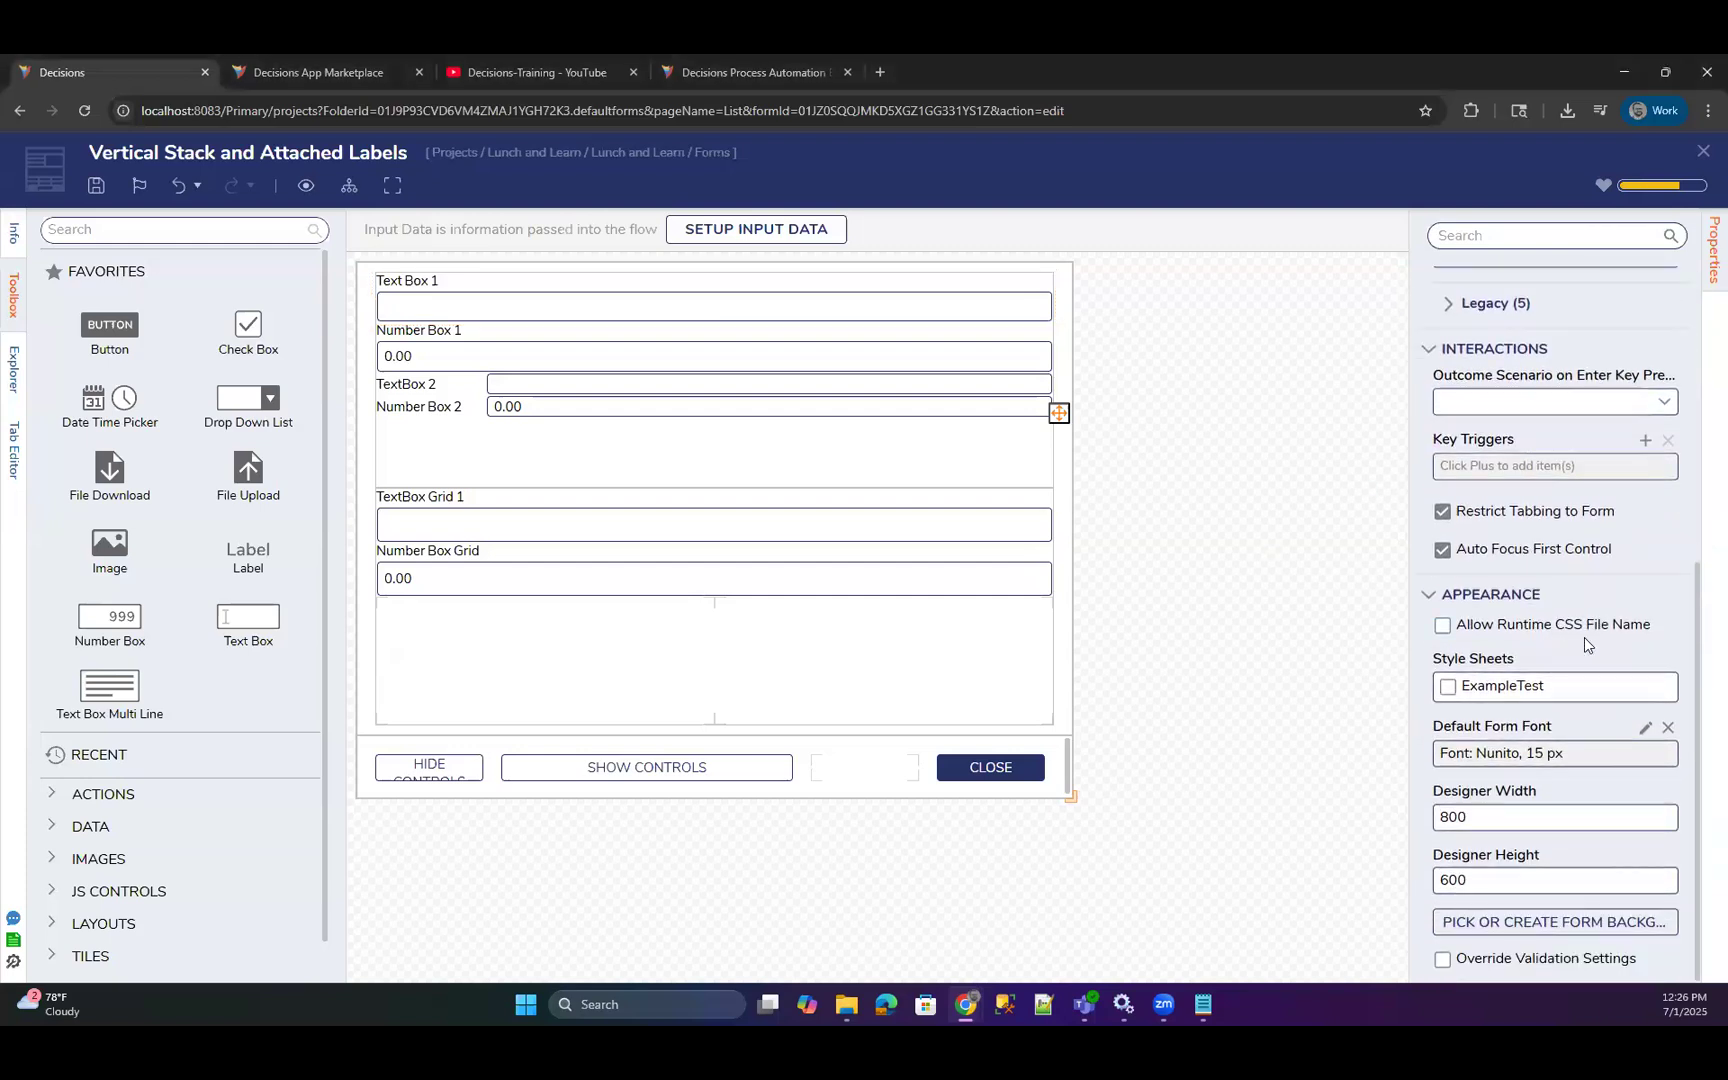
{"action": "left_click", "coordinate": [1449, 686]}
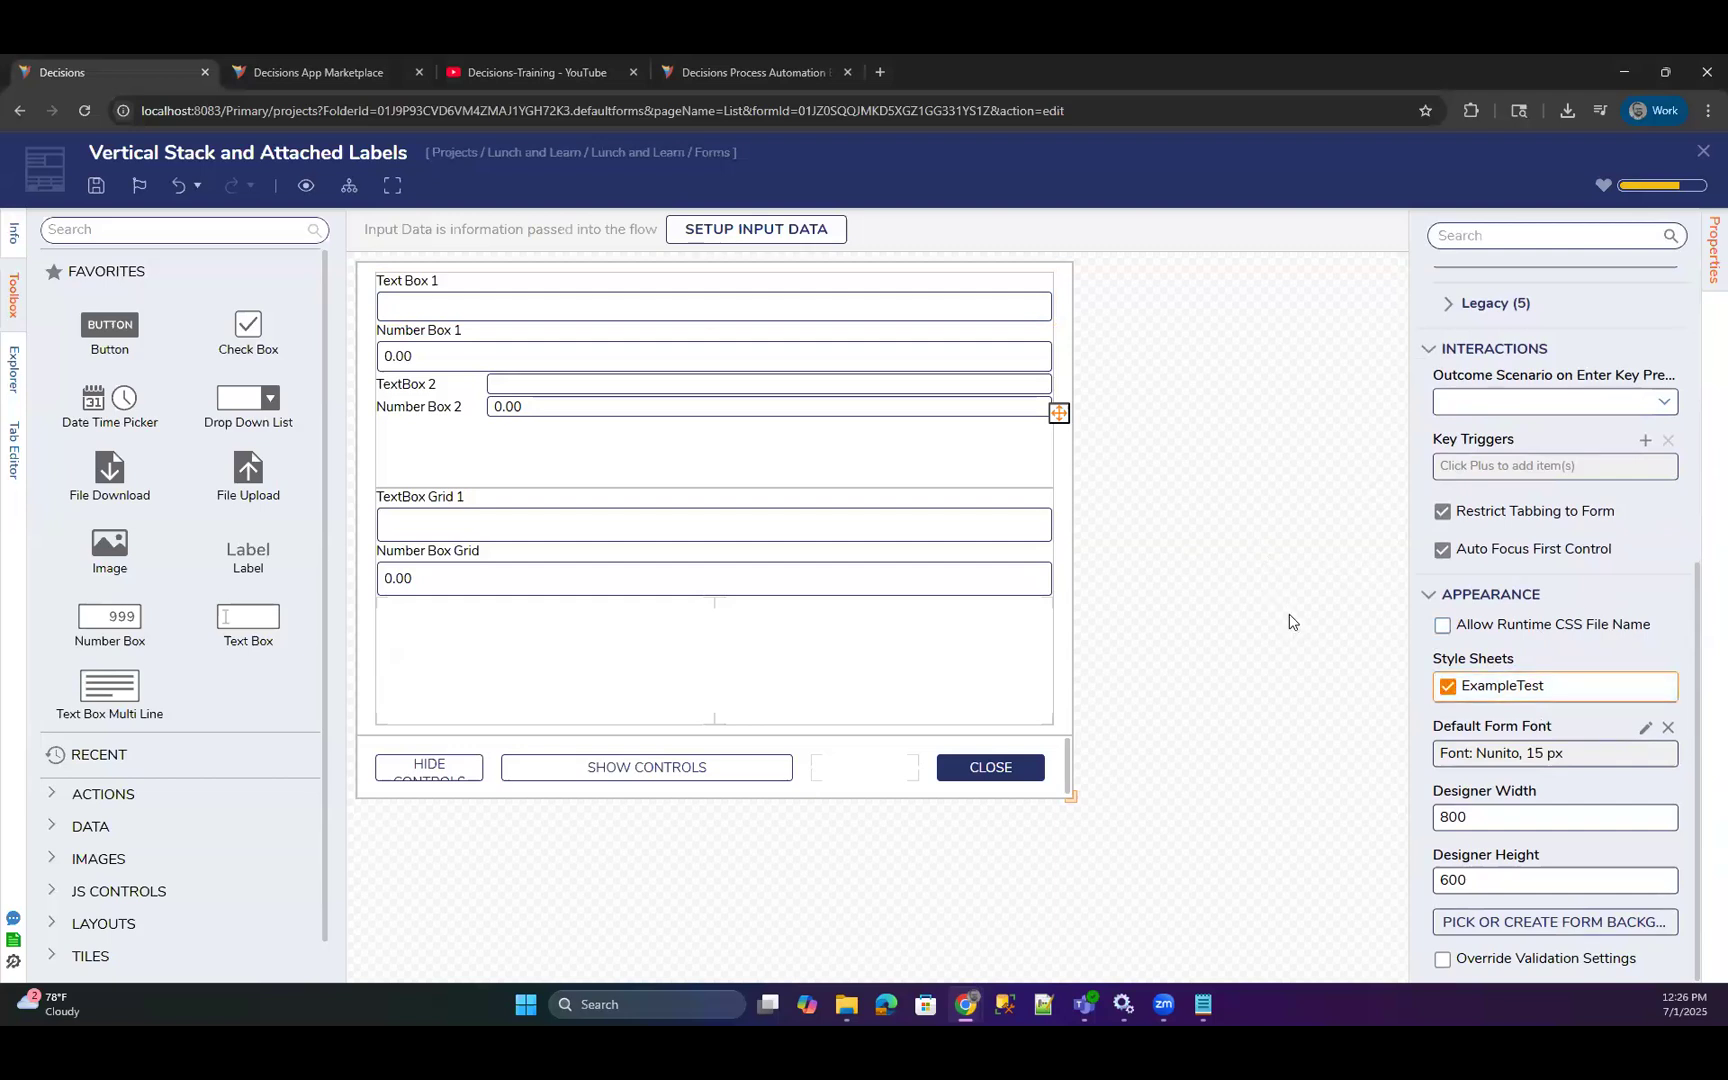
Check the Css Class, Label Holder Css Class and Label Css Class options of Text Box 1, and close the form.
{"action": "left_click", "coordinate": [590, 313]}
{"action": "scroll", "coordinate": [1519, 637], "scroll_direction": "down", "scroll_amount": 3}
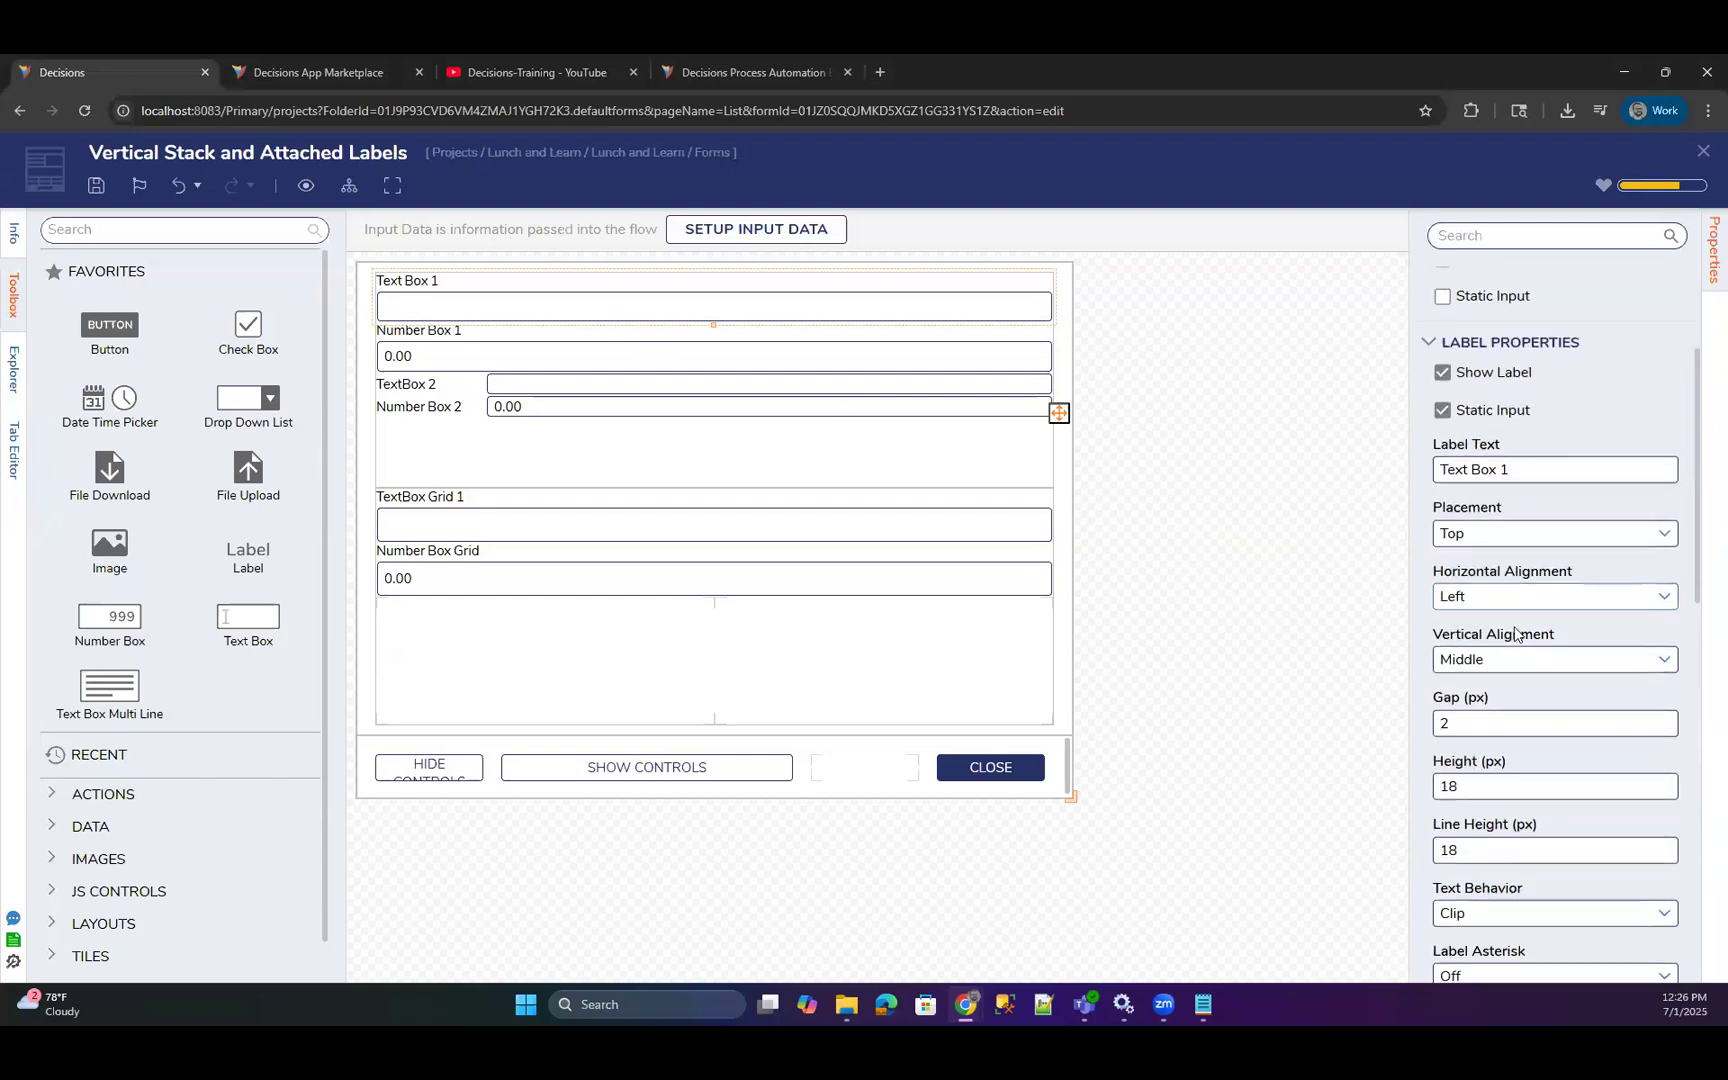
{"action": "scroll", "coordinate": [1519, 637], "scroll_direction": "down", "scroll_amount": 12}
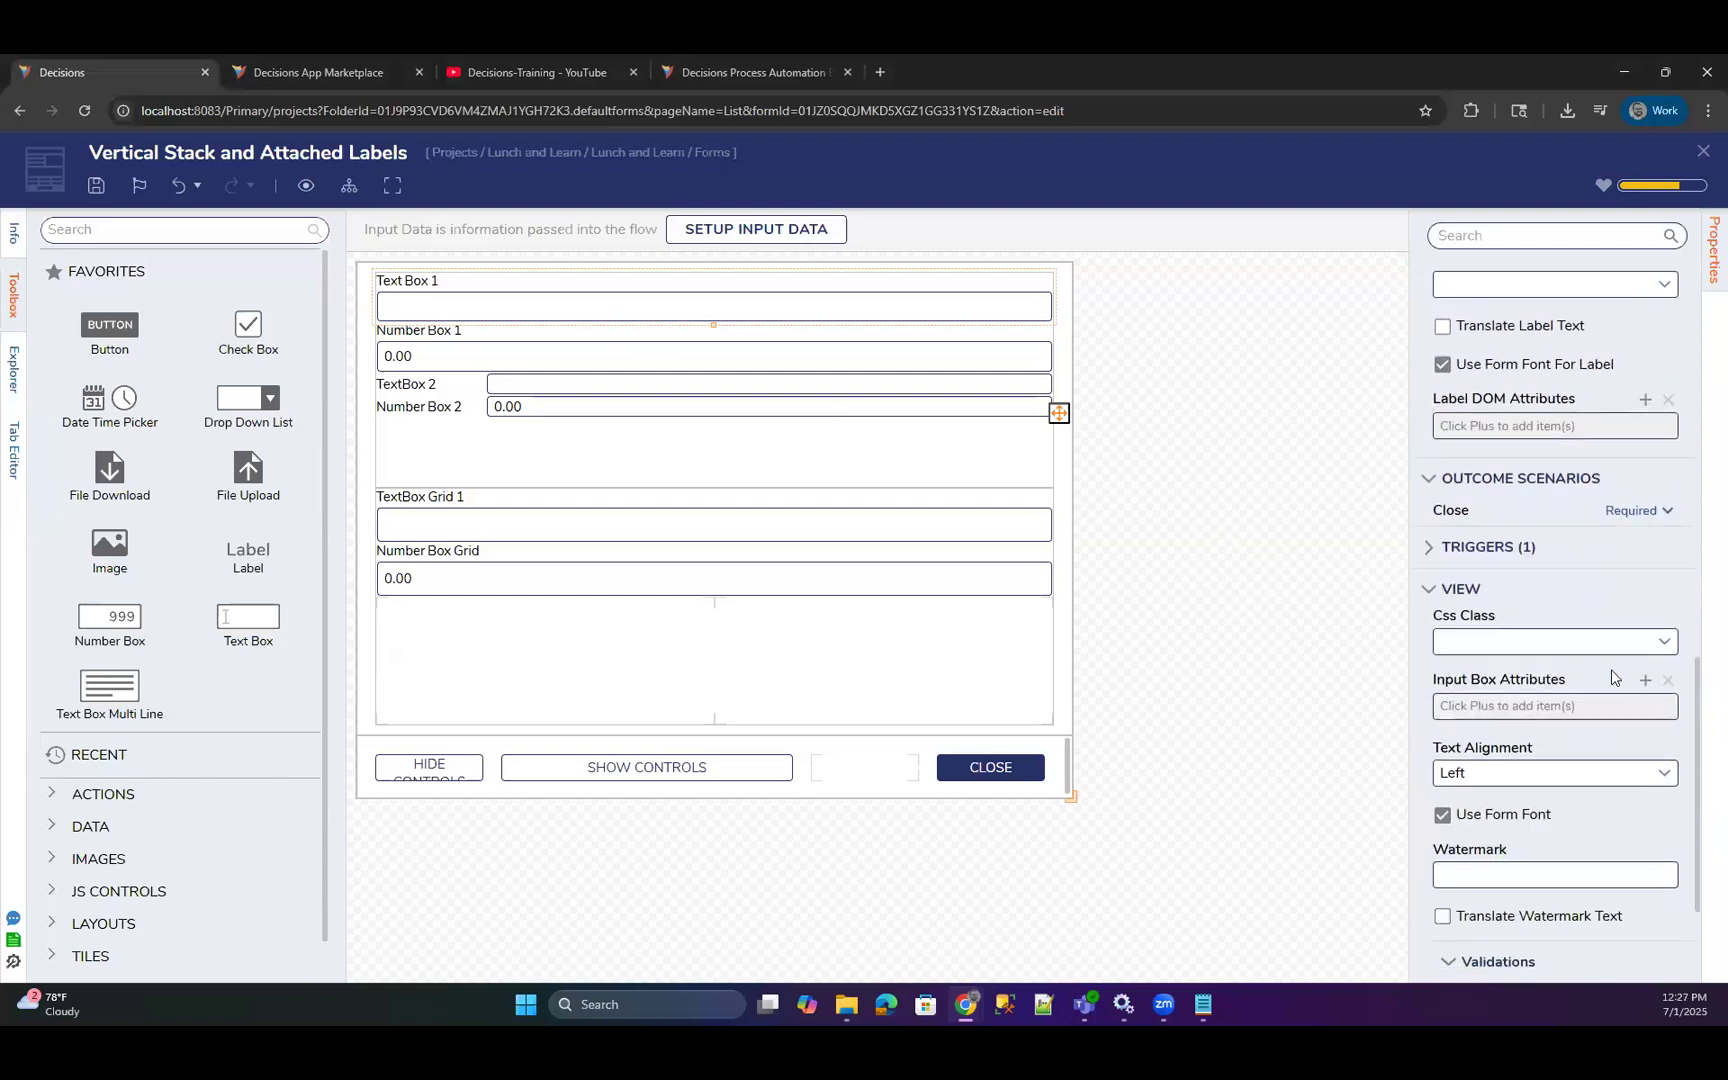
{"action": "left_click", "coordinate": [1660, 645]}
{"action": "scroll", "coordinate": [1573, 599], "scroll_direction": "up", "scroll_amount": 3}
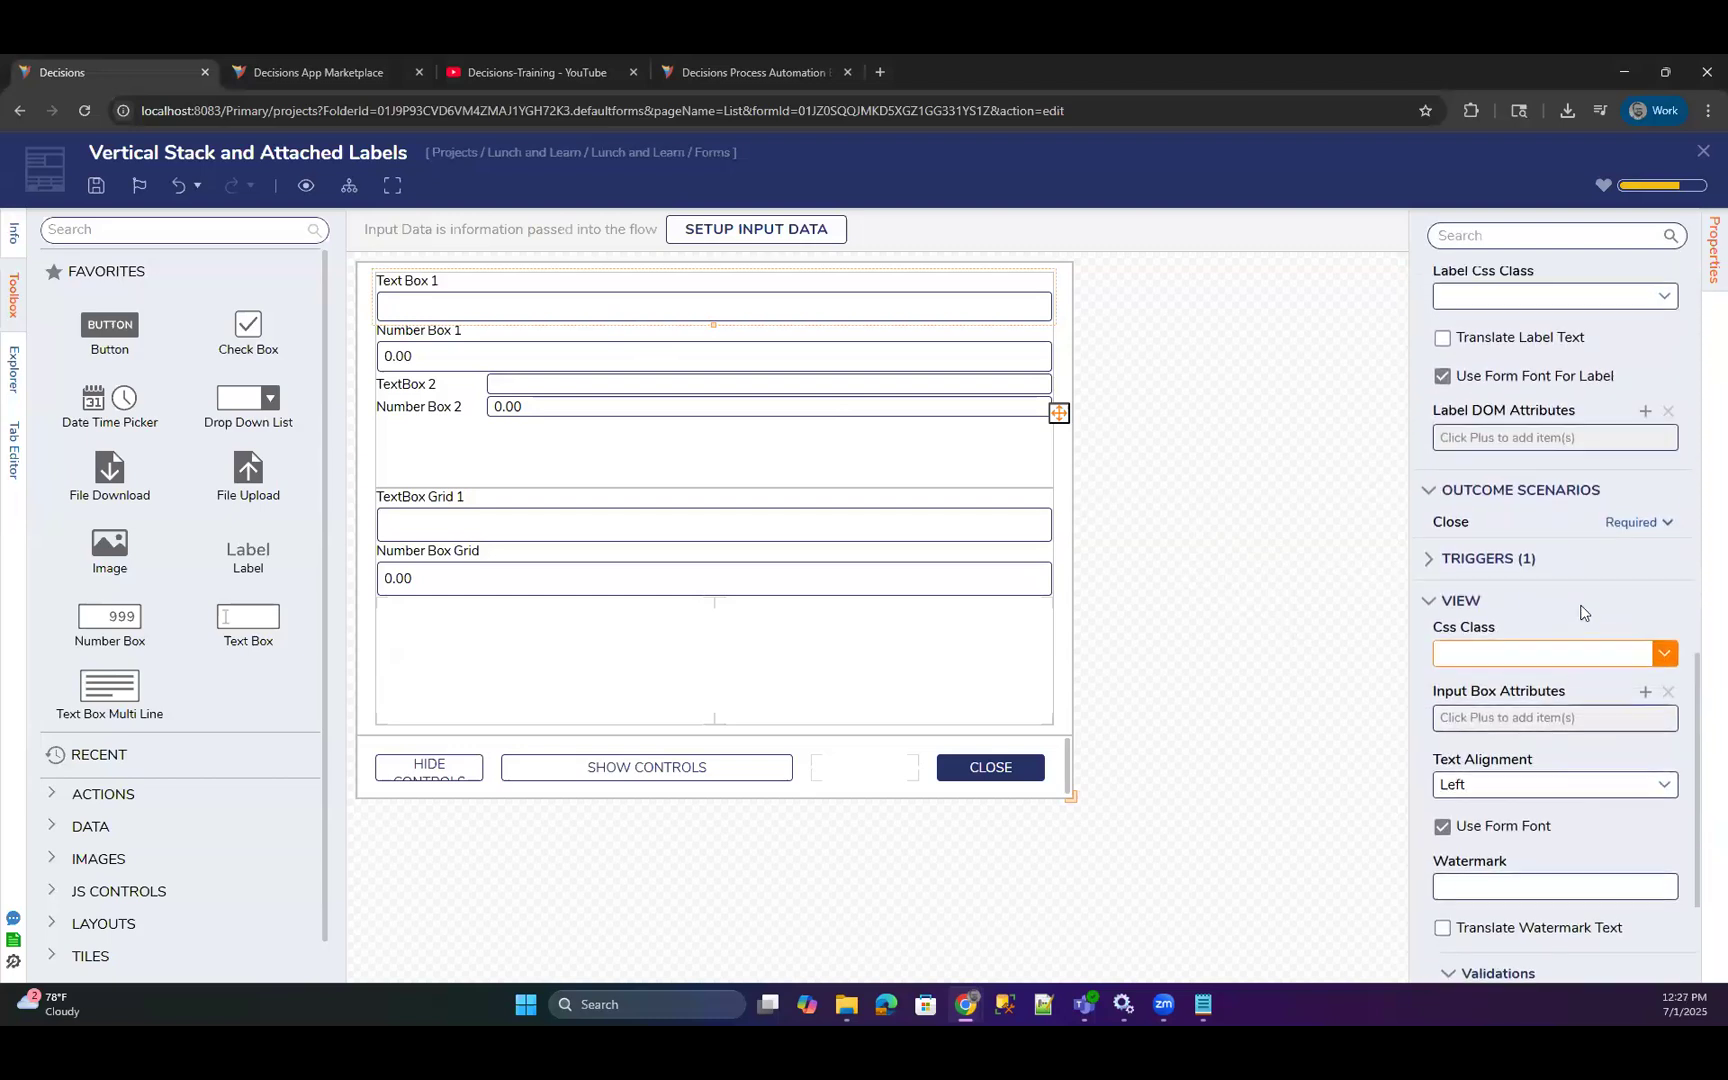
{"action": "left_click", "coordinate": [1664, 401]}
{"action": "left_click", "coordinate": [1664, 465]}
{"action": "left_click", "coordinate": [1664, 472]}
{"action": "scroll", "coordinate": [1593, 626], "scroll_direction": "down", "scroll_amount": 3}
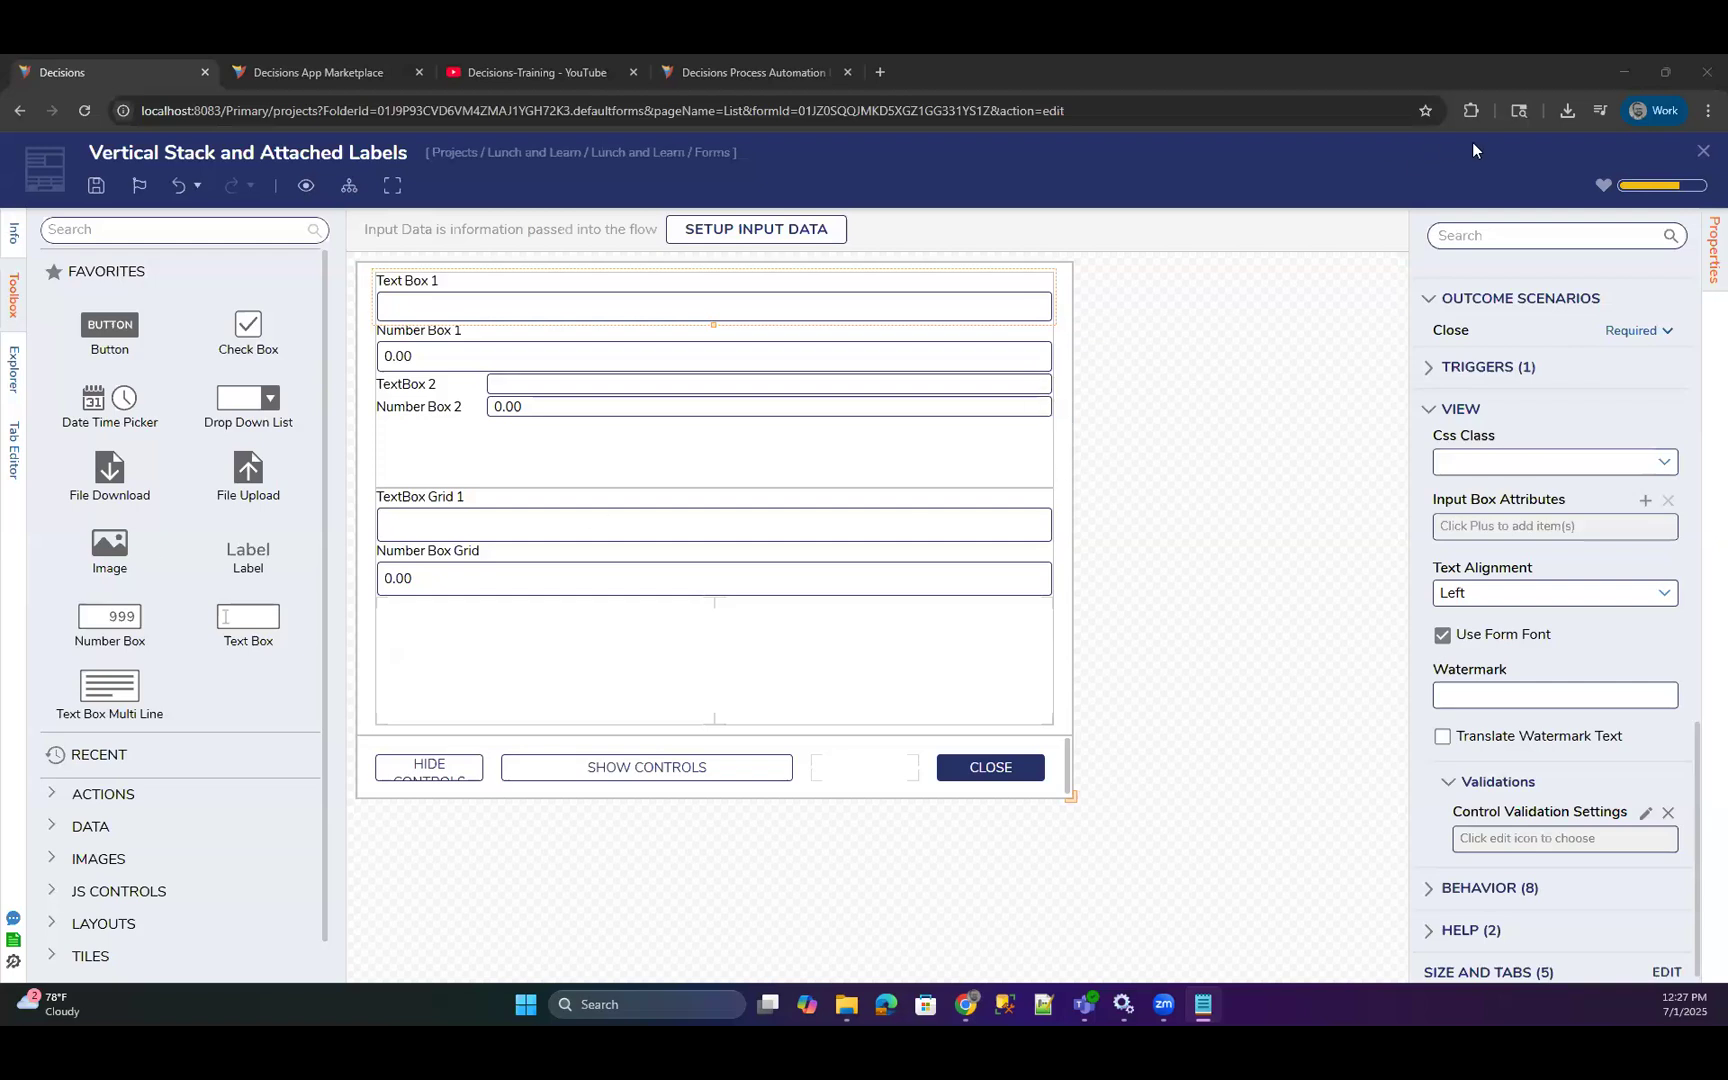
{"action": "left_click", "coordinate": [1703, 150]}
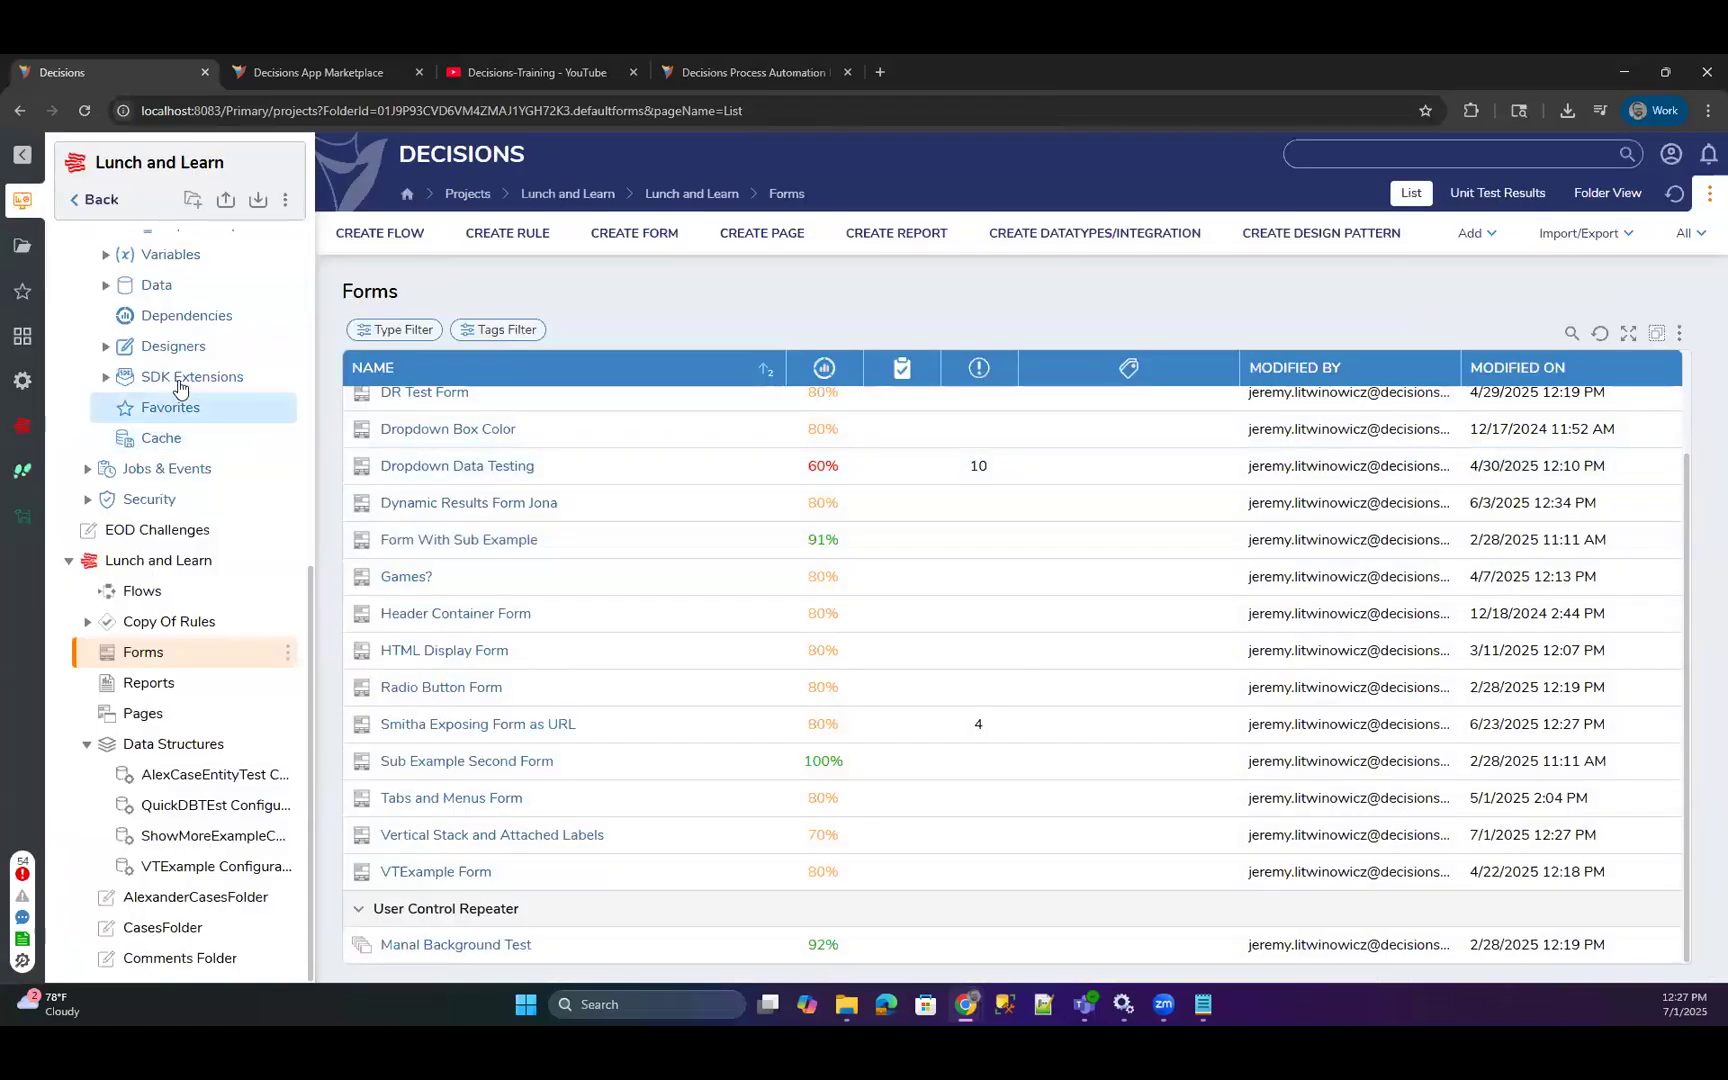
Open the project's CSS templates folder and check which actions are available for the ExampleTest document.
{"action": "scroll", "coordinate": [185, 348], "scroll_direction": "up", "scroll_amount": 2}
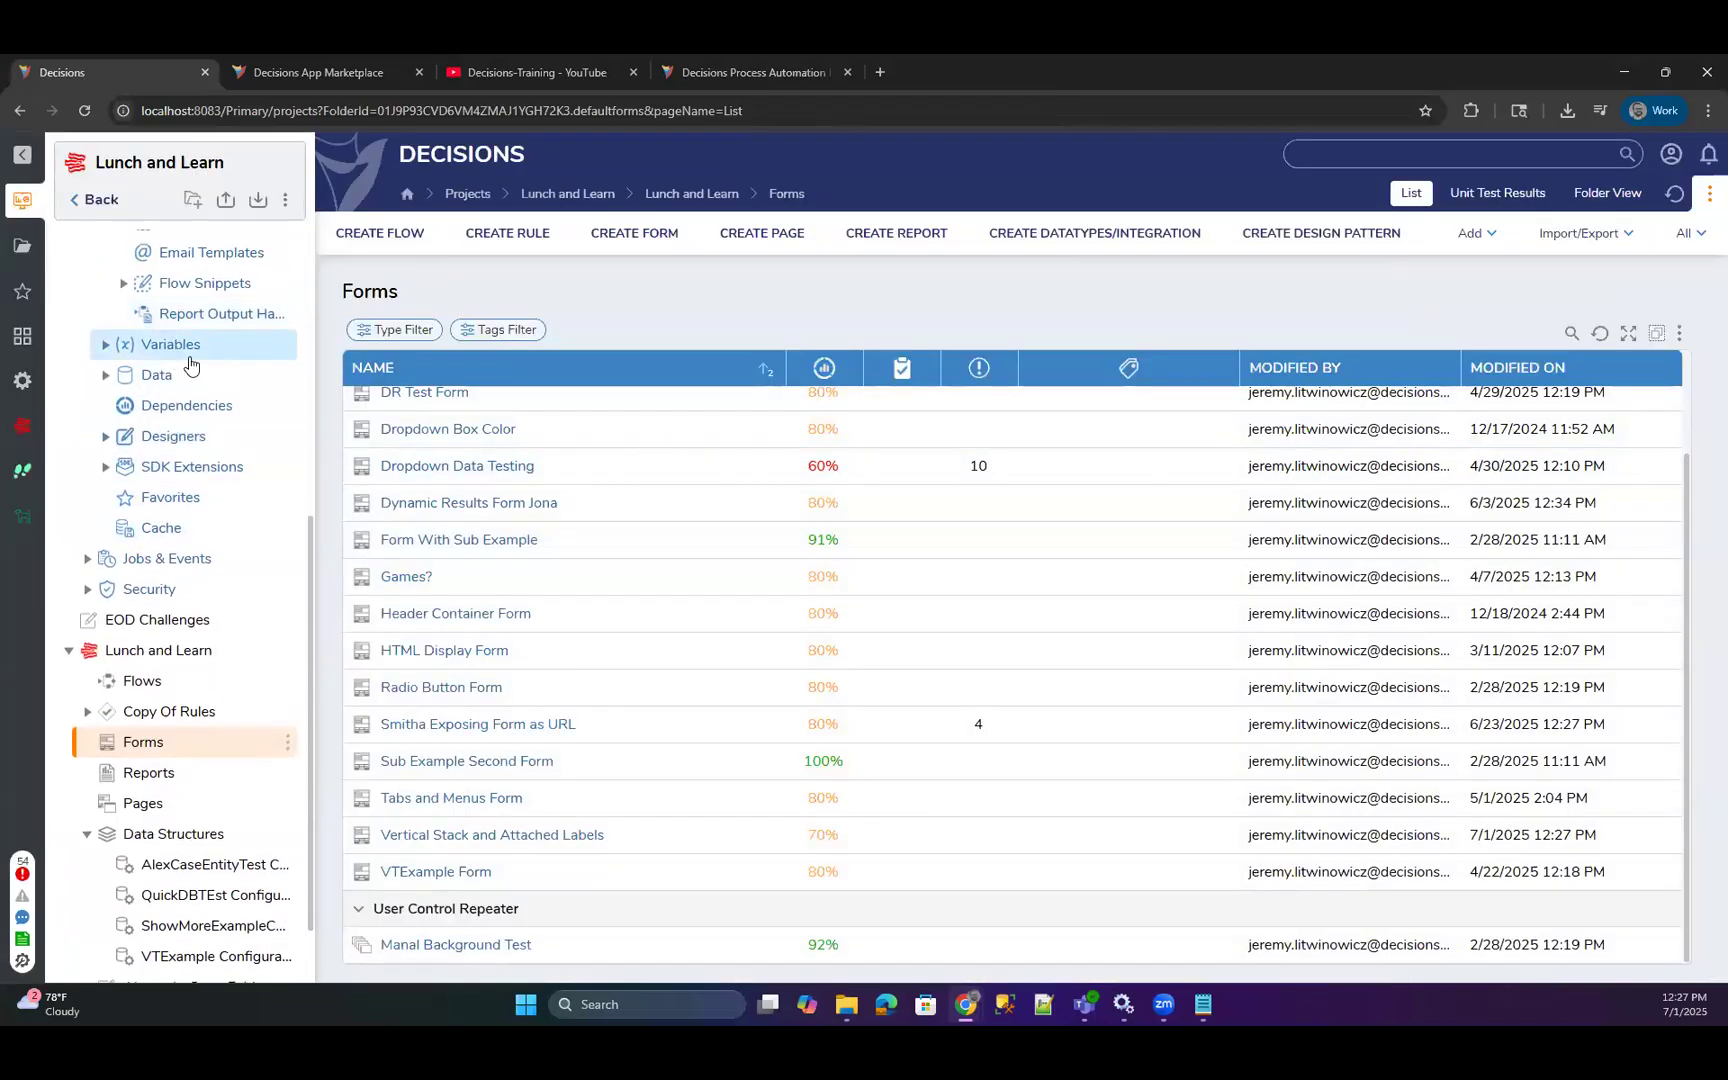
{"action": "scroll", "coordinate": [190, 366], "scroll_direction": "up", "scroll_amount": 4}
{"action": "left_click", "coordinate": [167, 340]}
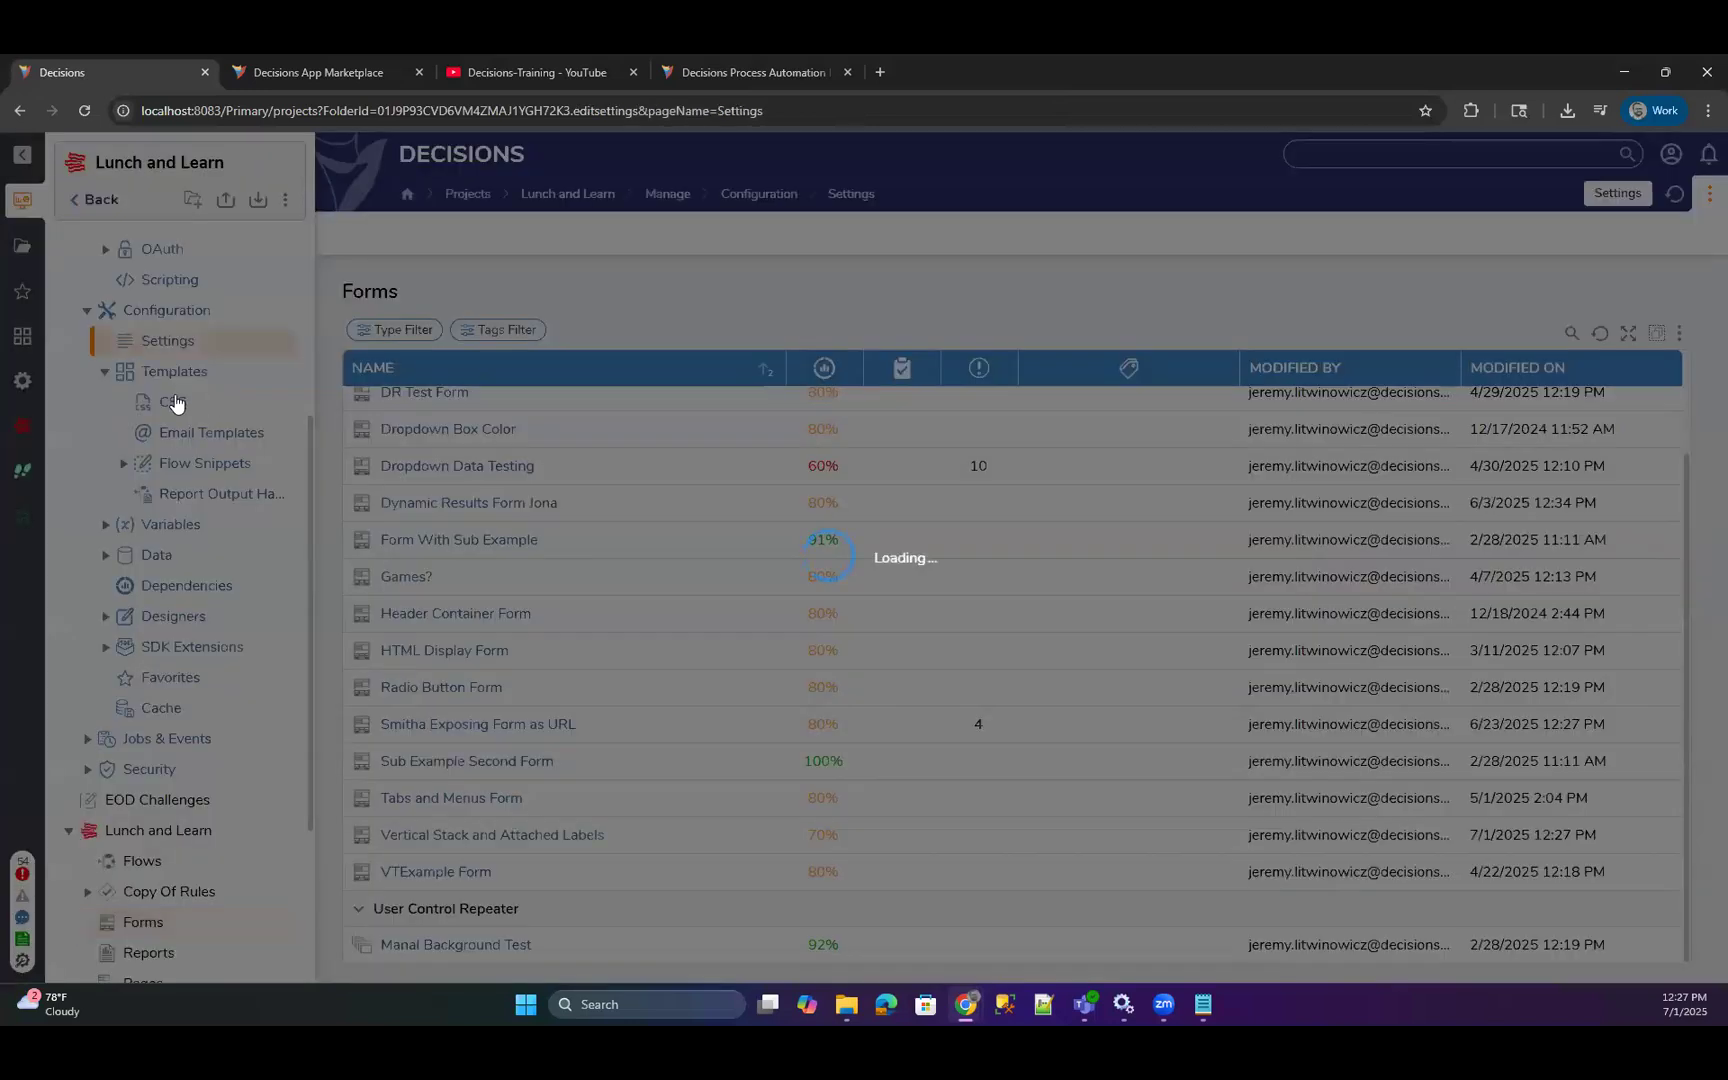
{"action": "left_click", "coordinate": [175, 402]}
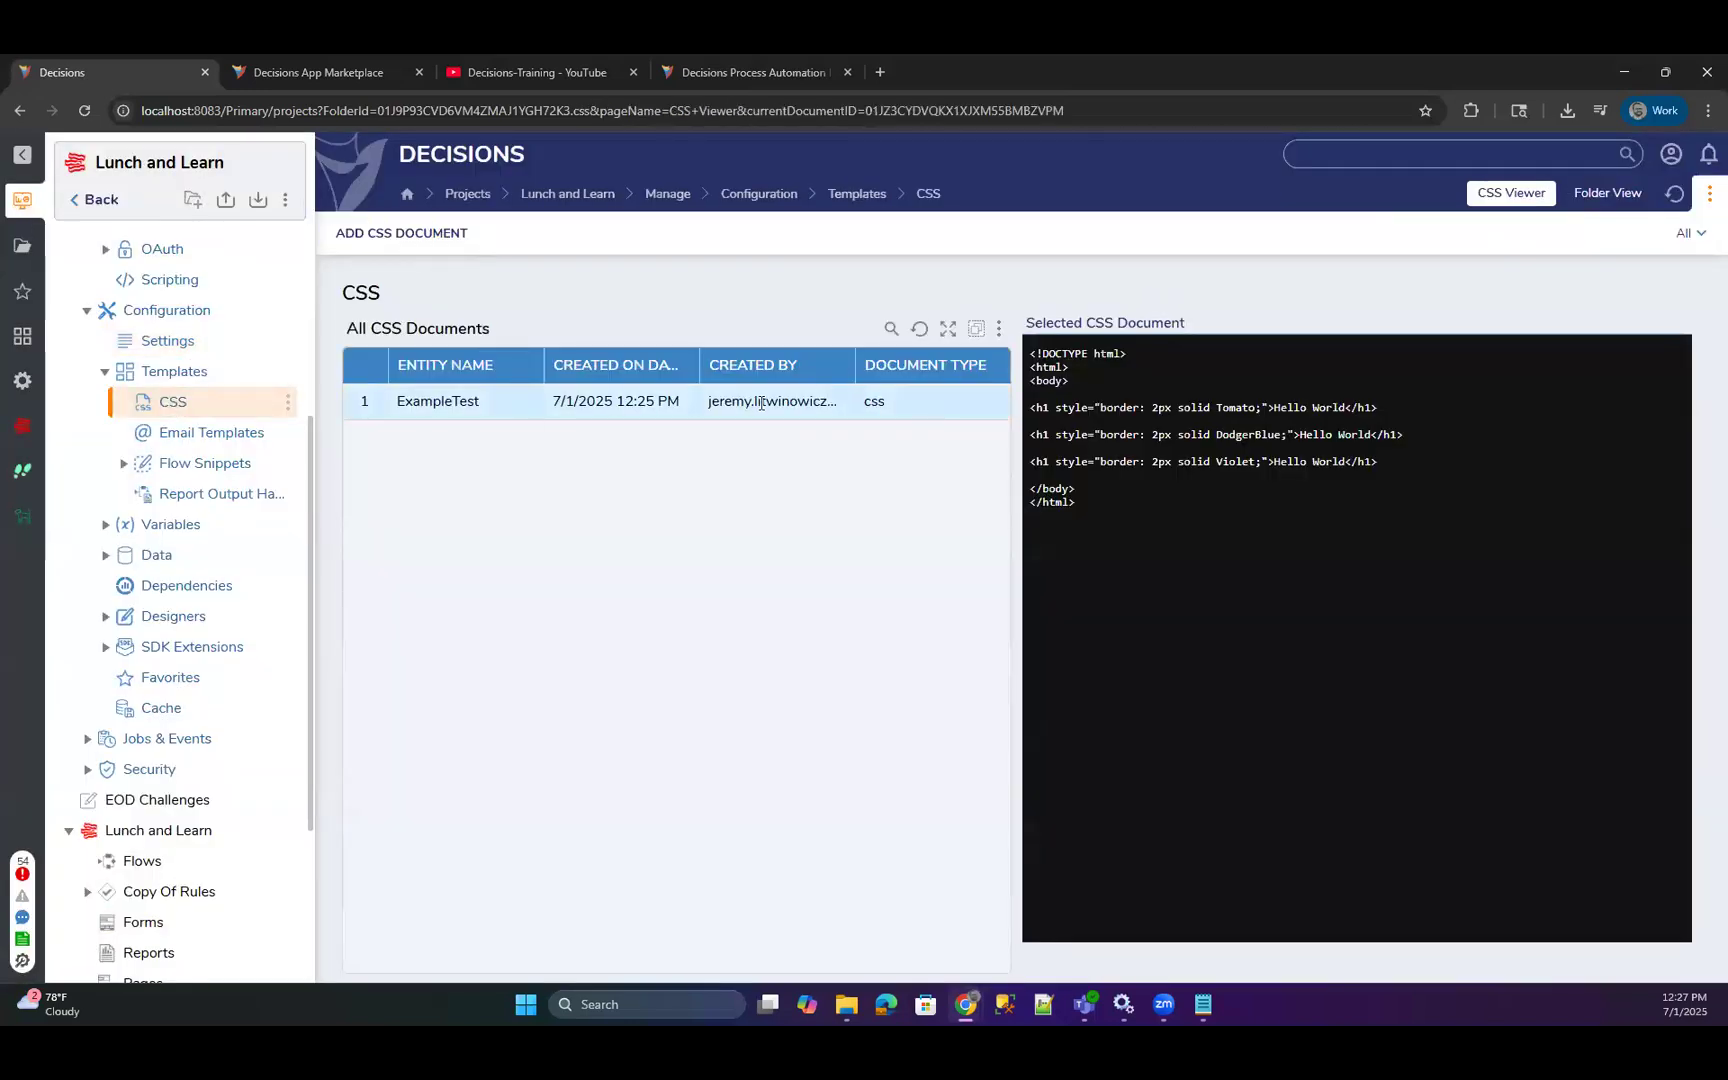
{"action": "right_click", "coordinate": [435, 412]}
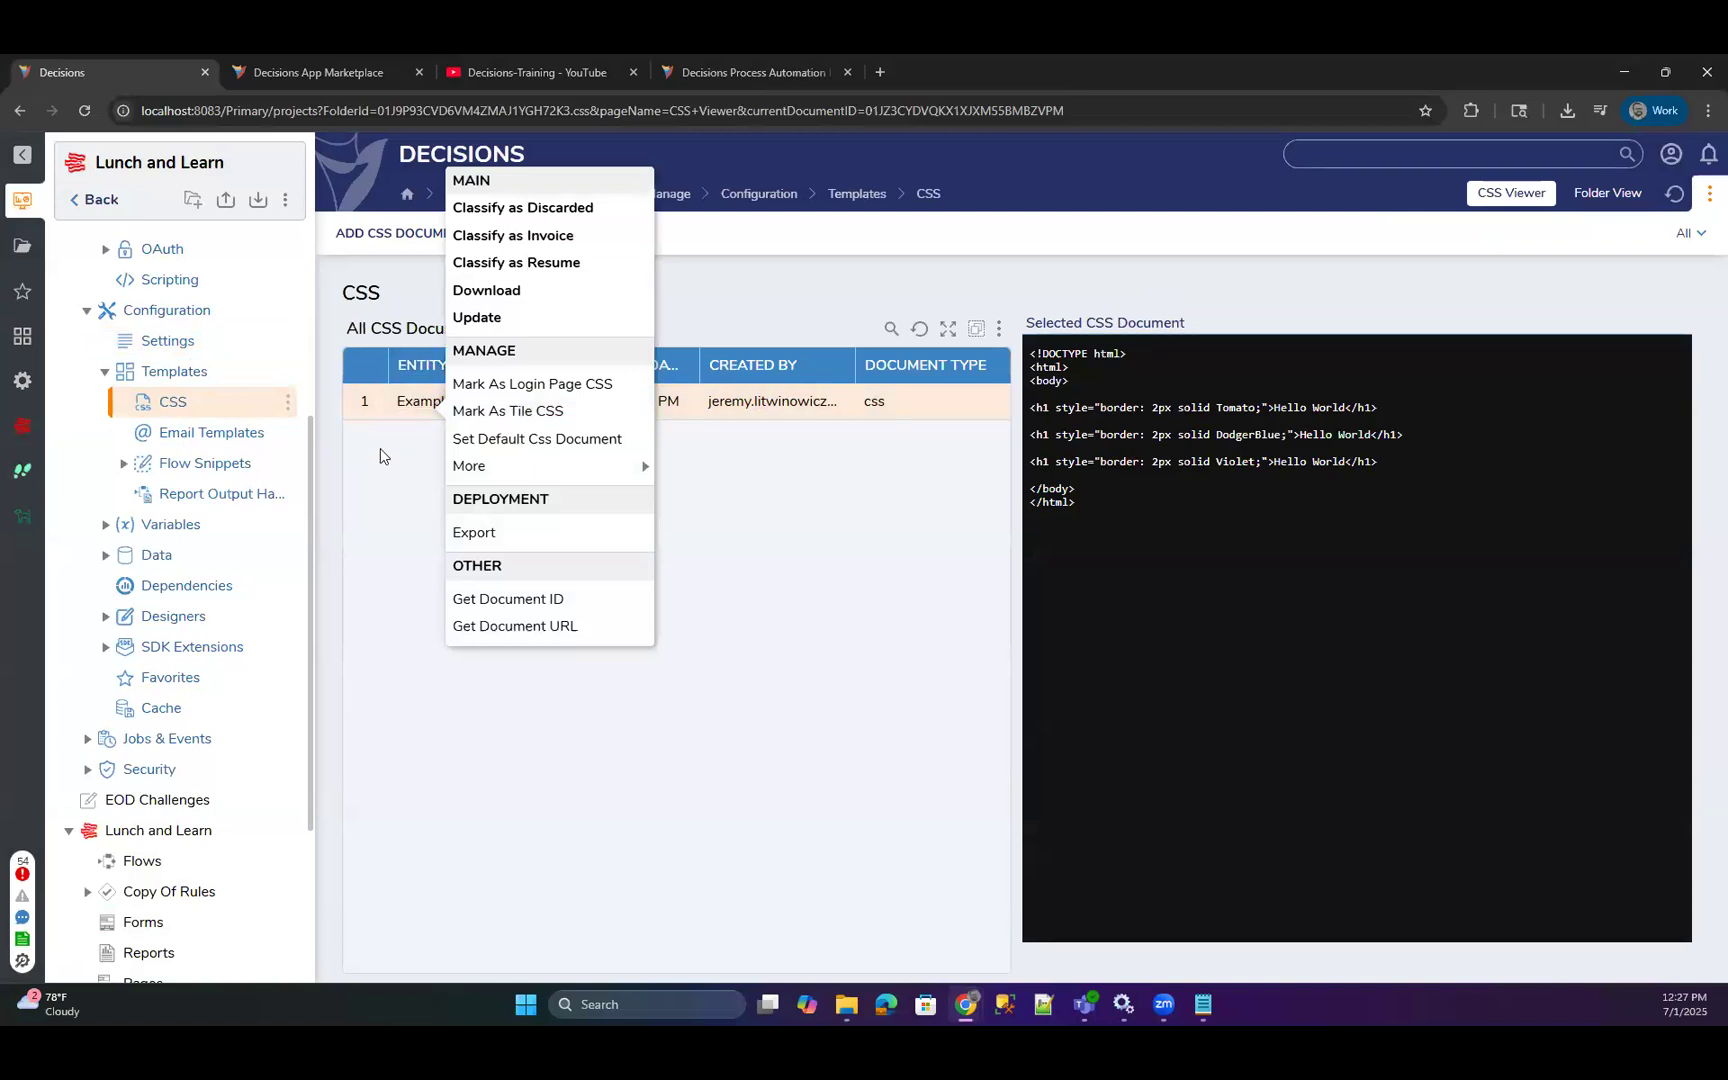
Upload a CSS document titled CorrectCssExample to the project and select it to view its code.
{"action": "left_click", "coordinate": [393, 234]}
{"action": "left_click", "coordinate": [642, 391]}
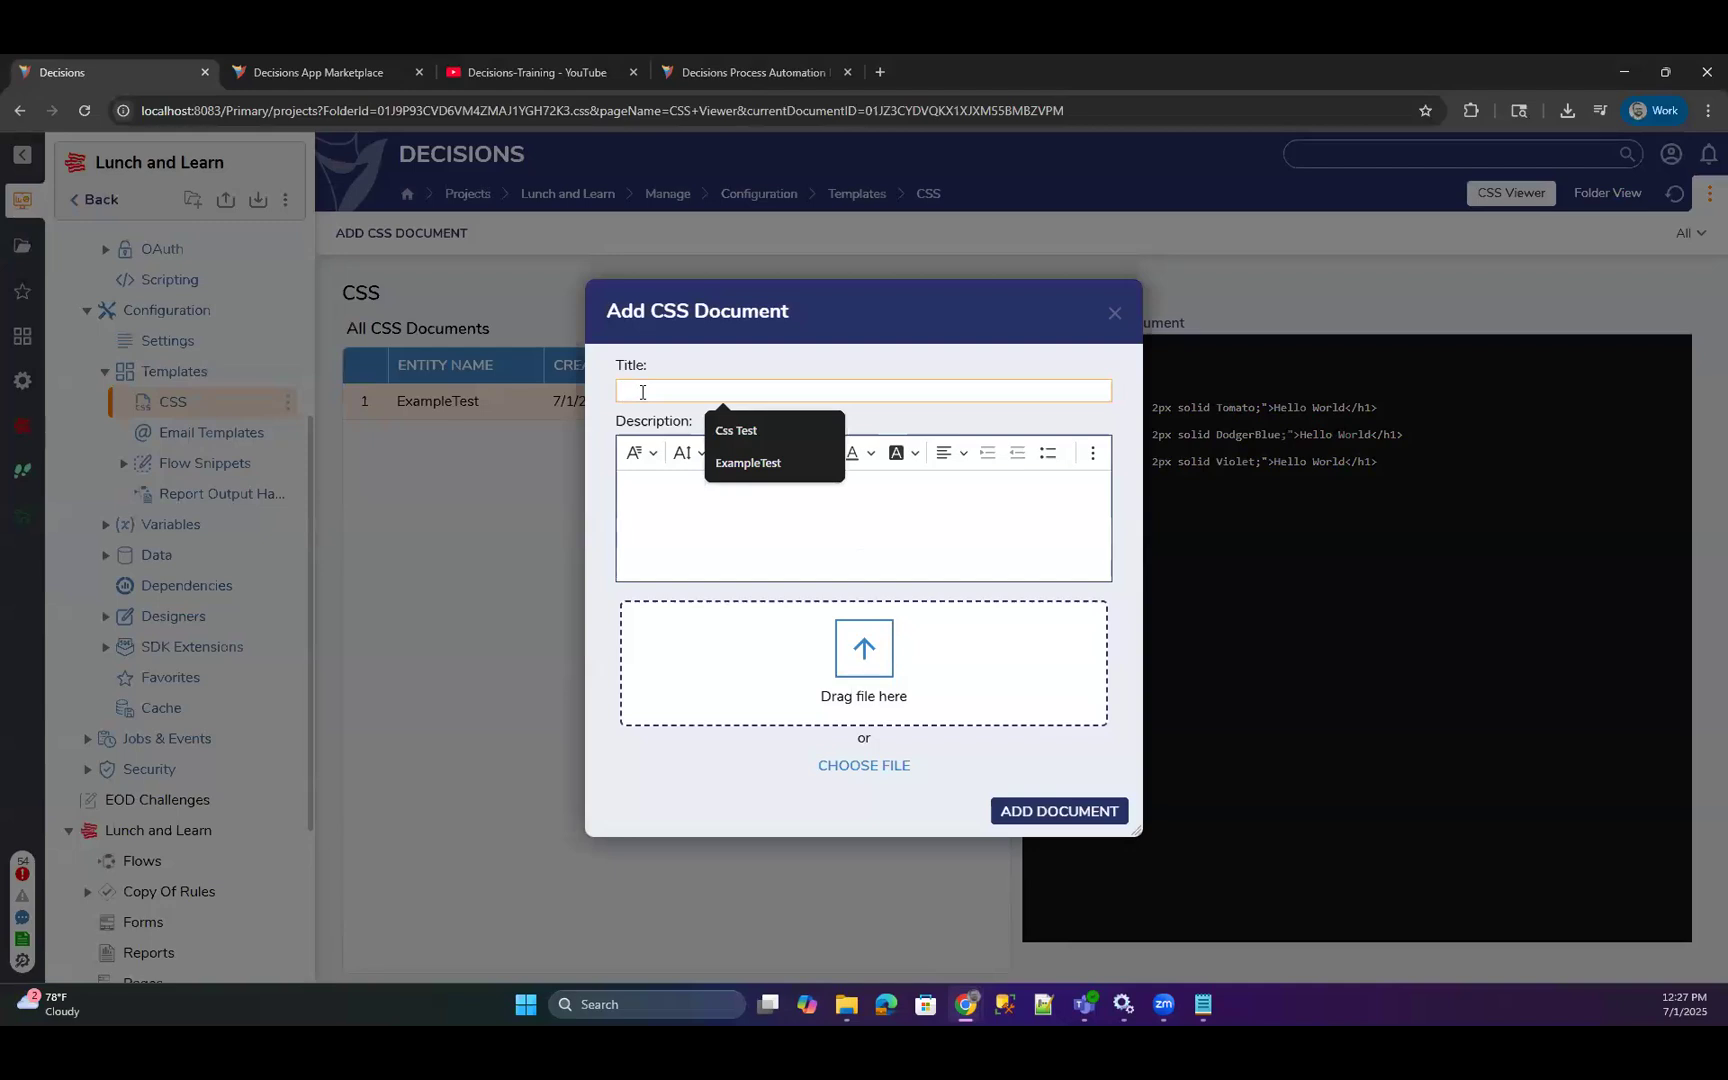
{"action": "type", "text": "Ne"}
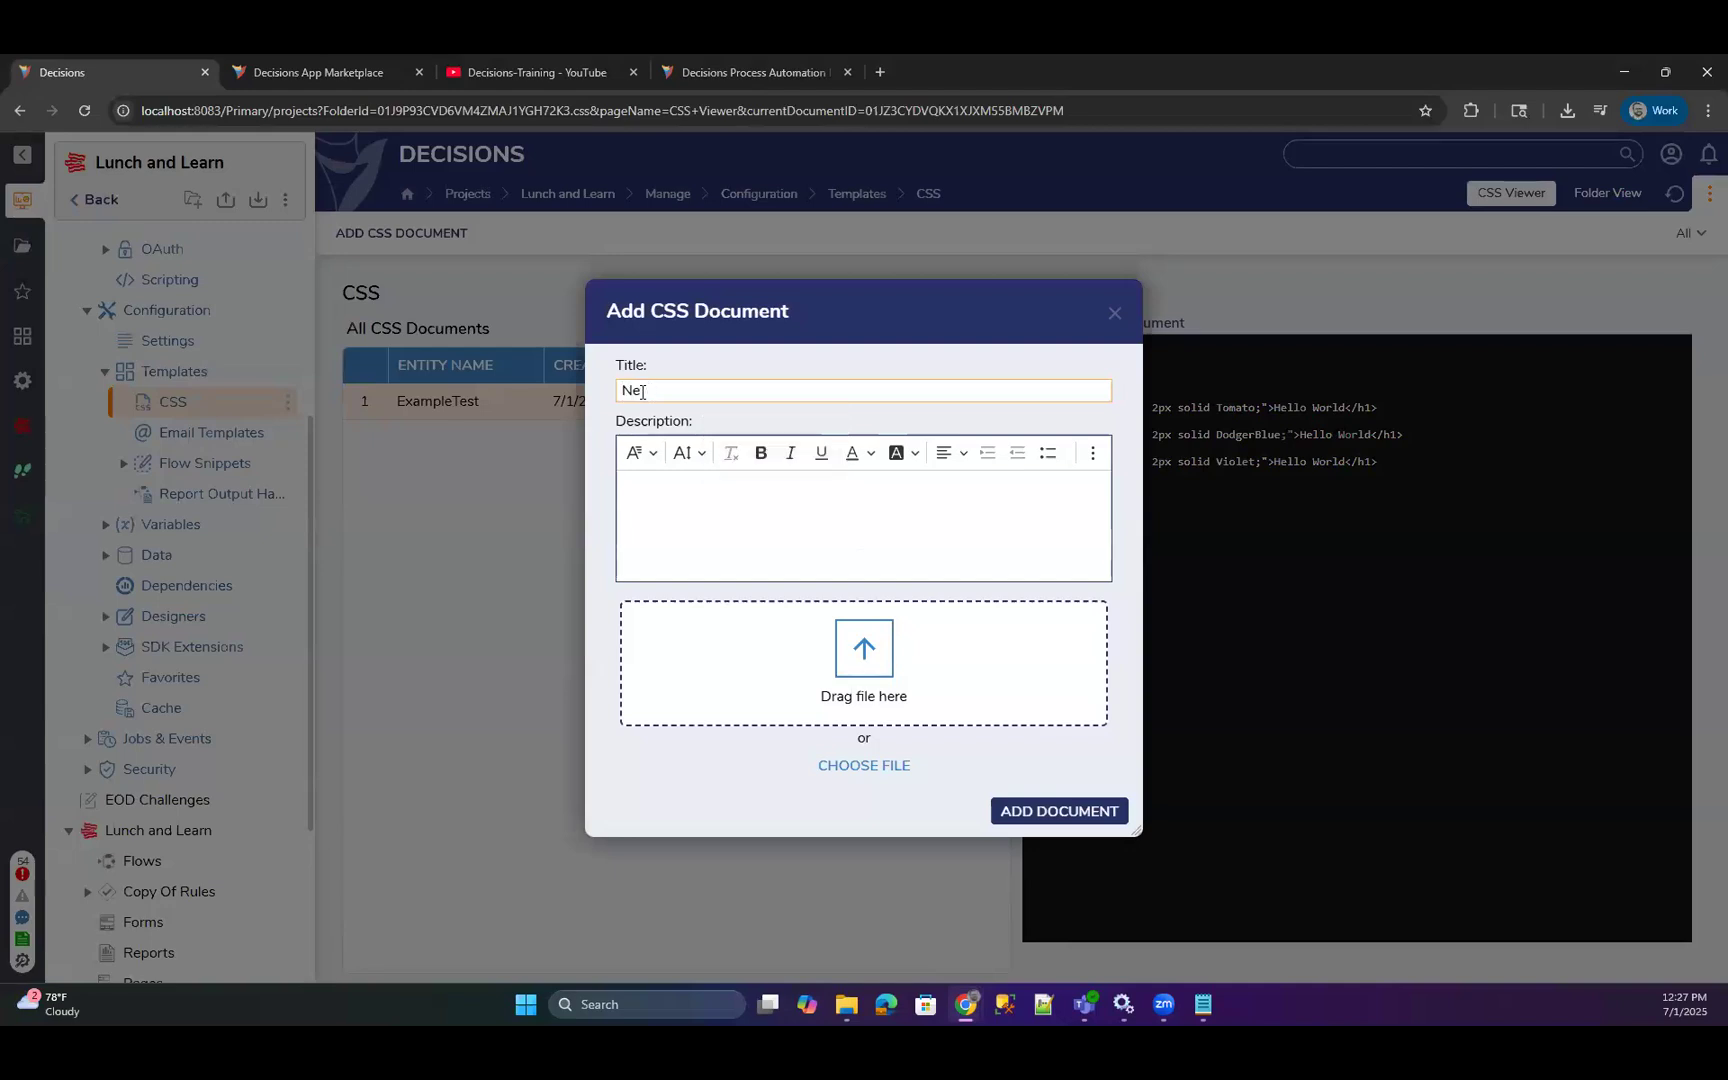
{"action": "type", "text": "wCore"}
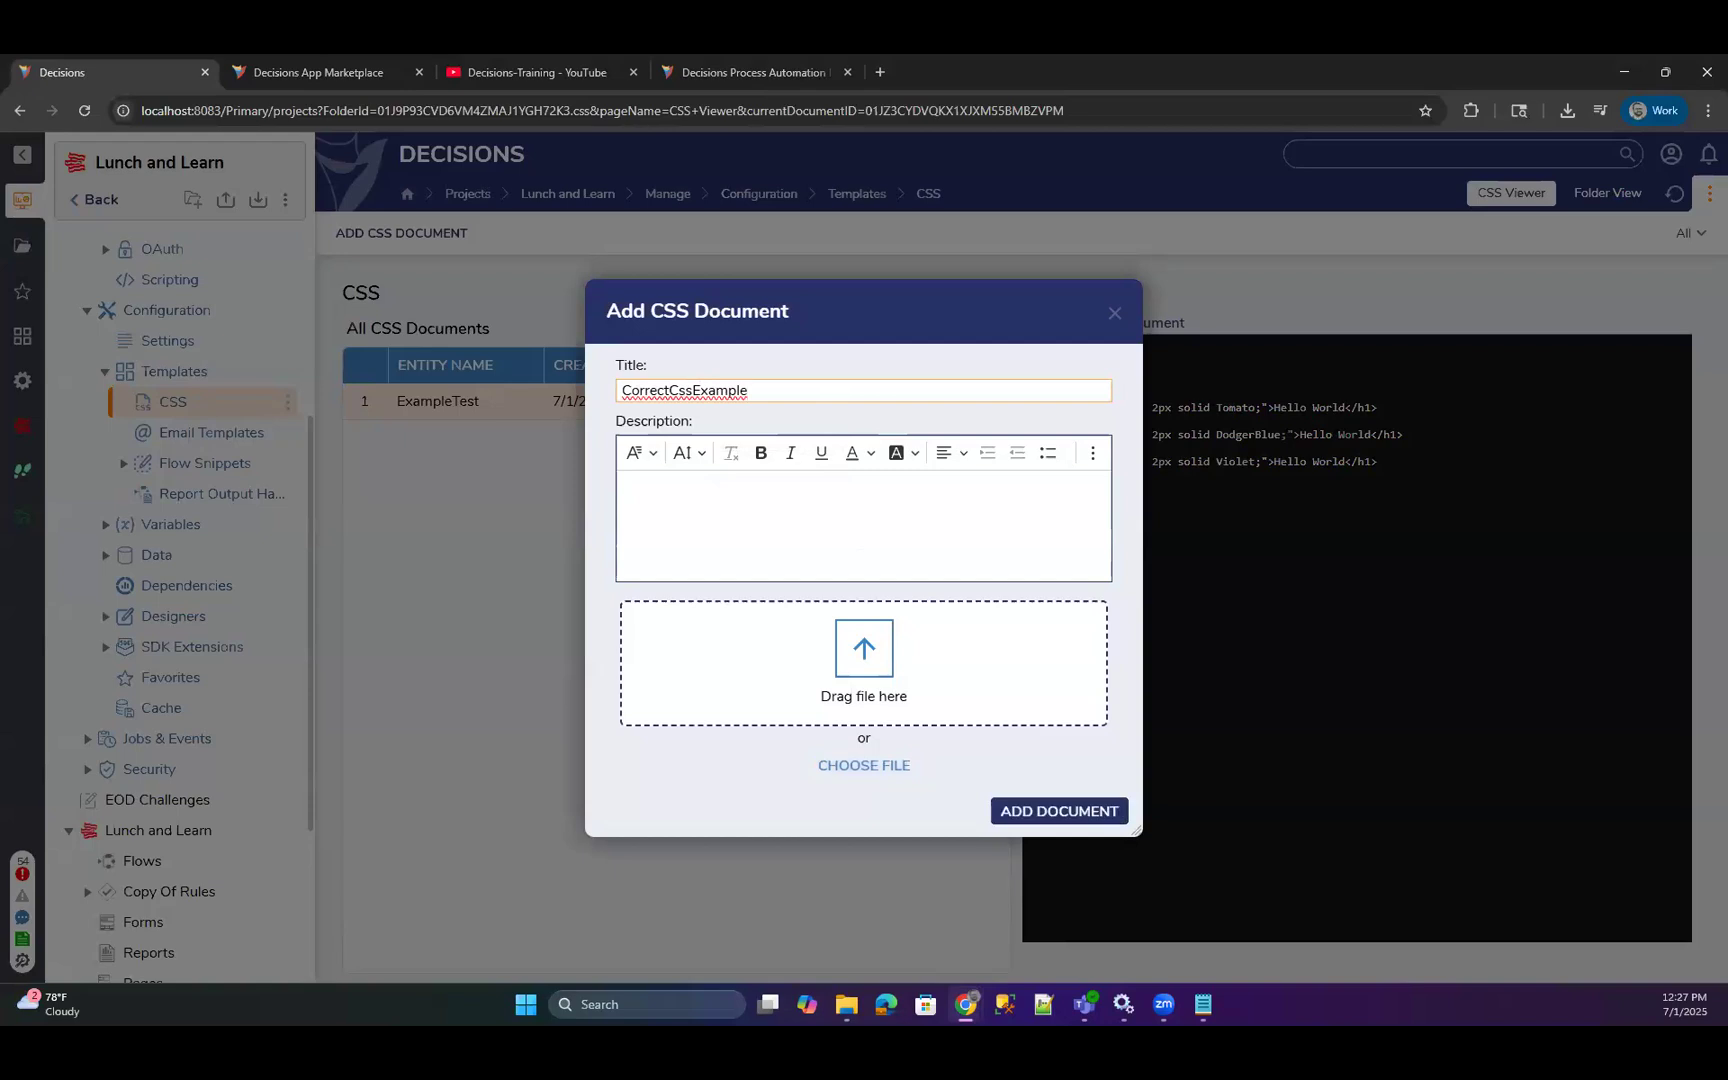
{"action": "left_click_drag", "start_coordinate": [1222, 632], "coordinate": [933, 721]}
{"action": "left_click", "coordinate": [1050, 810]}
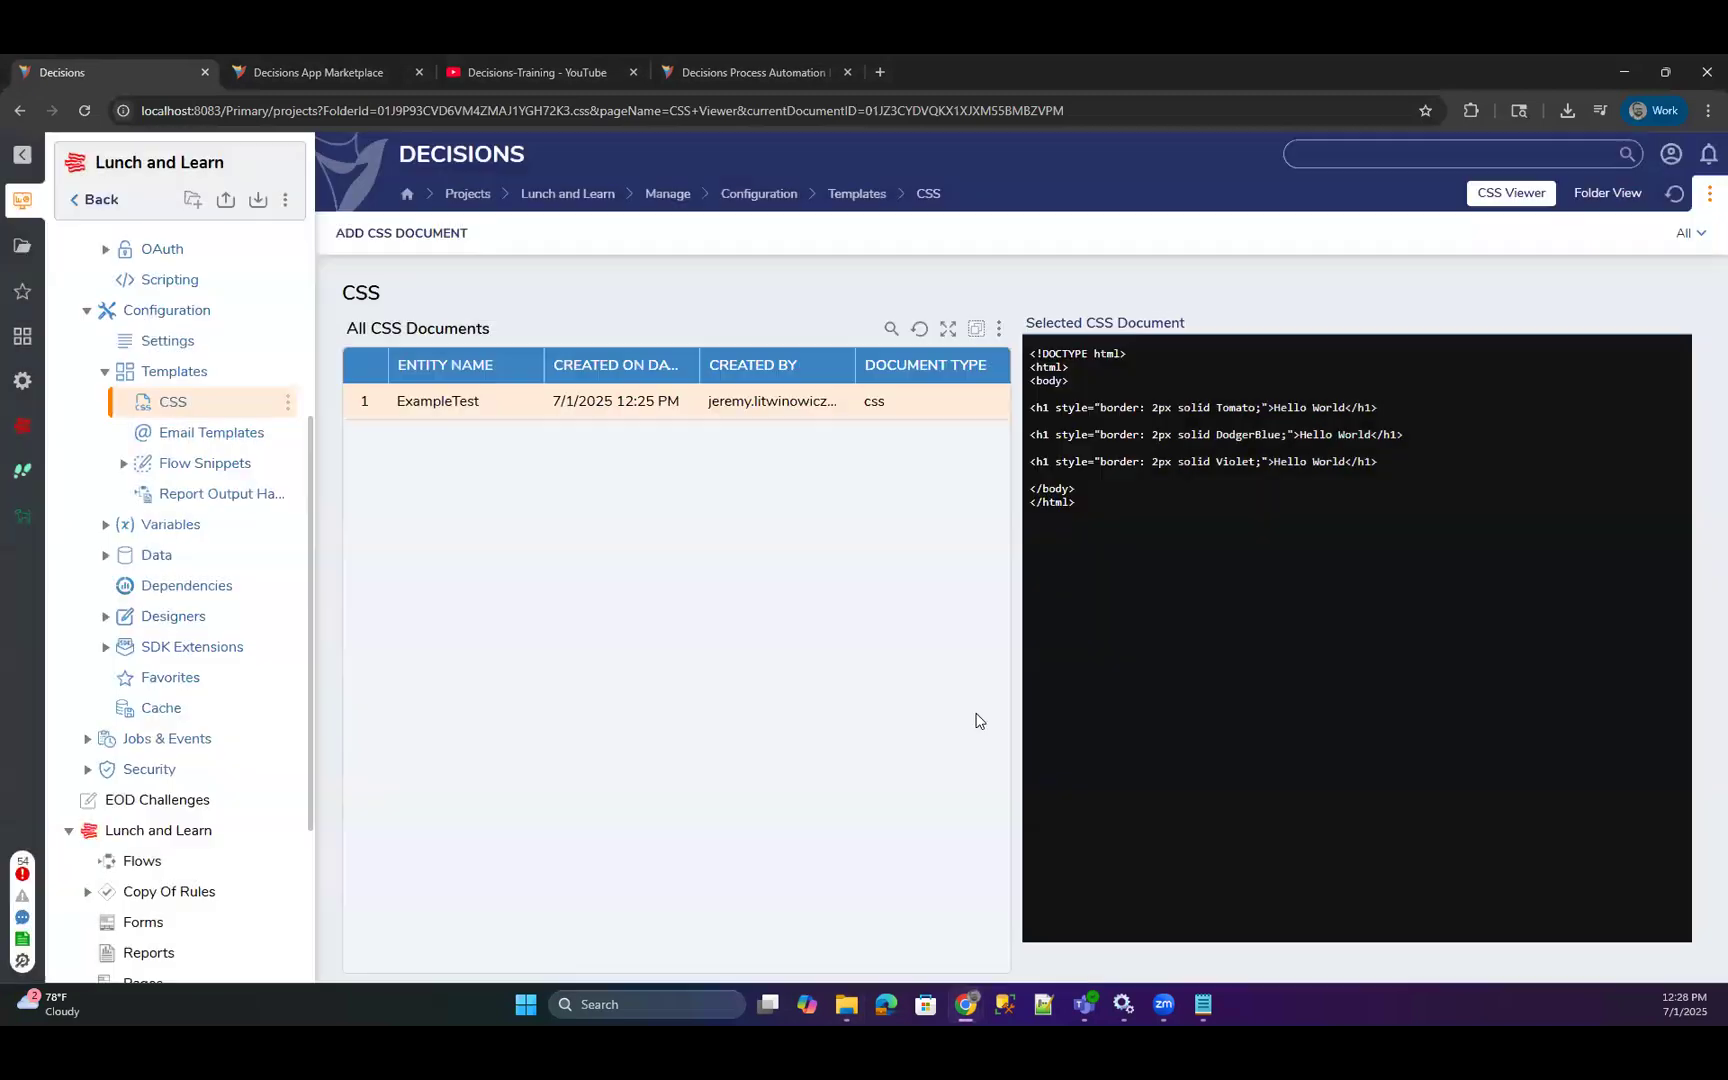
{"action": "left_click", "coordinate": [530, 435]}
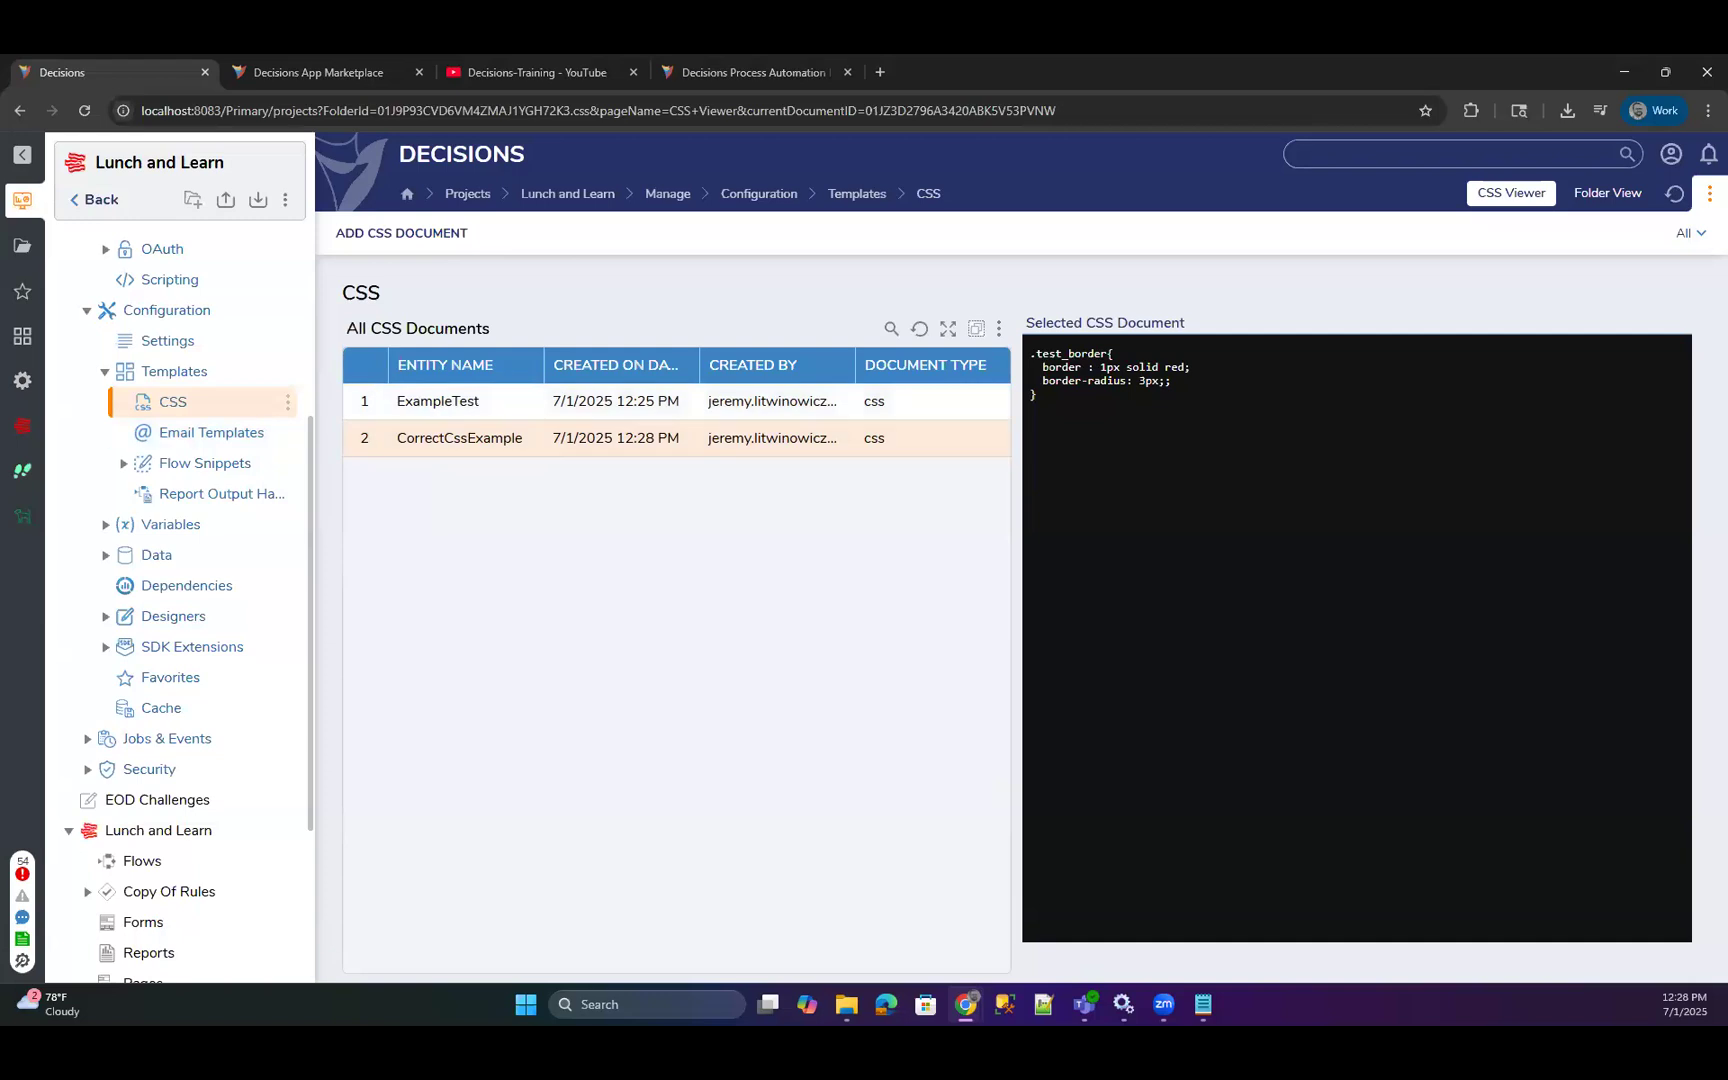
Reopen the Vertical Stack and Attached Labels form and enable the CorrectCssExample style sheet in its appearance settings.
{"action": "scroll", "coordinate": [170, 740], "scroll_direction": "down", "scroll_amount": 3}
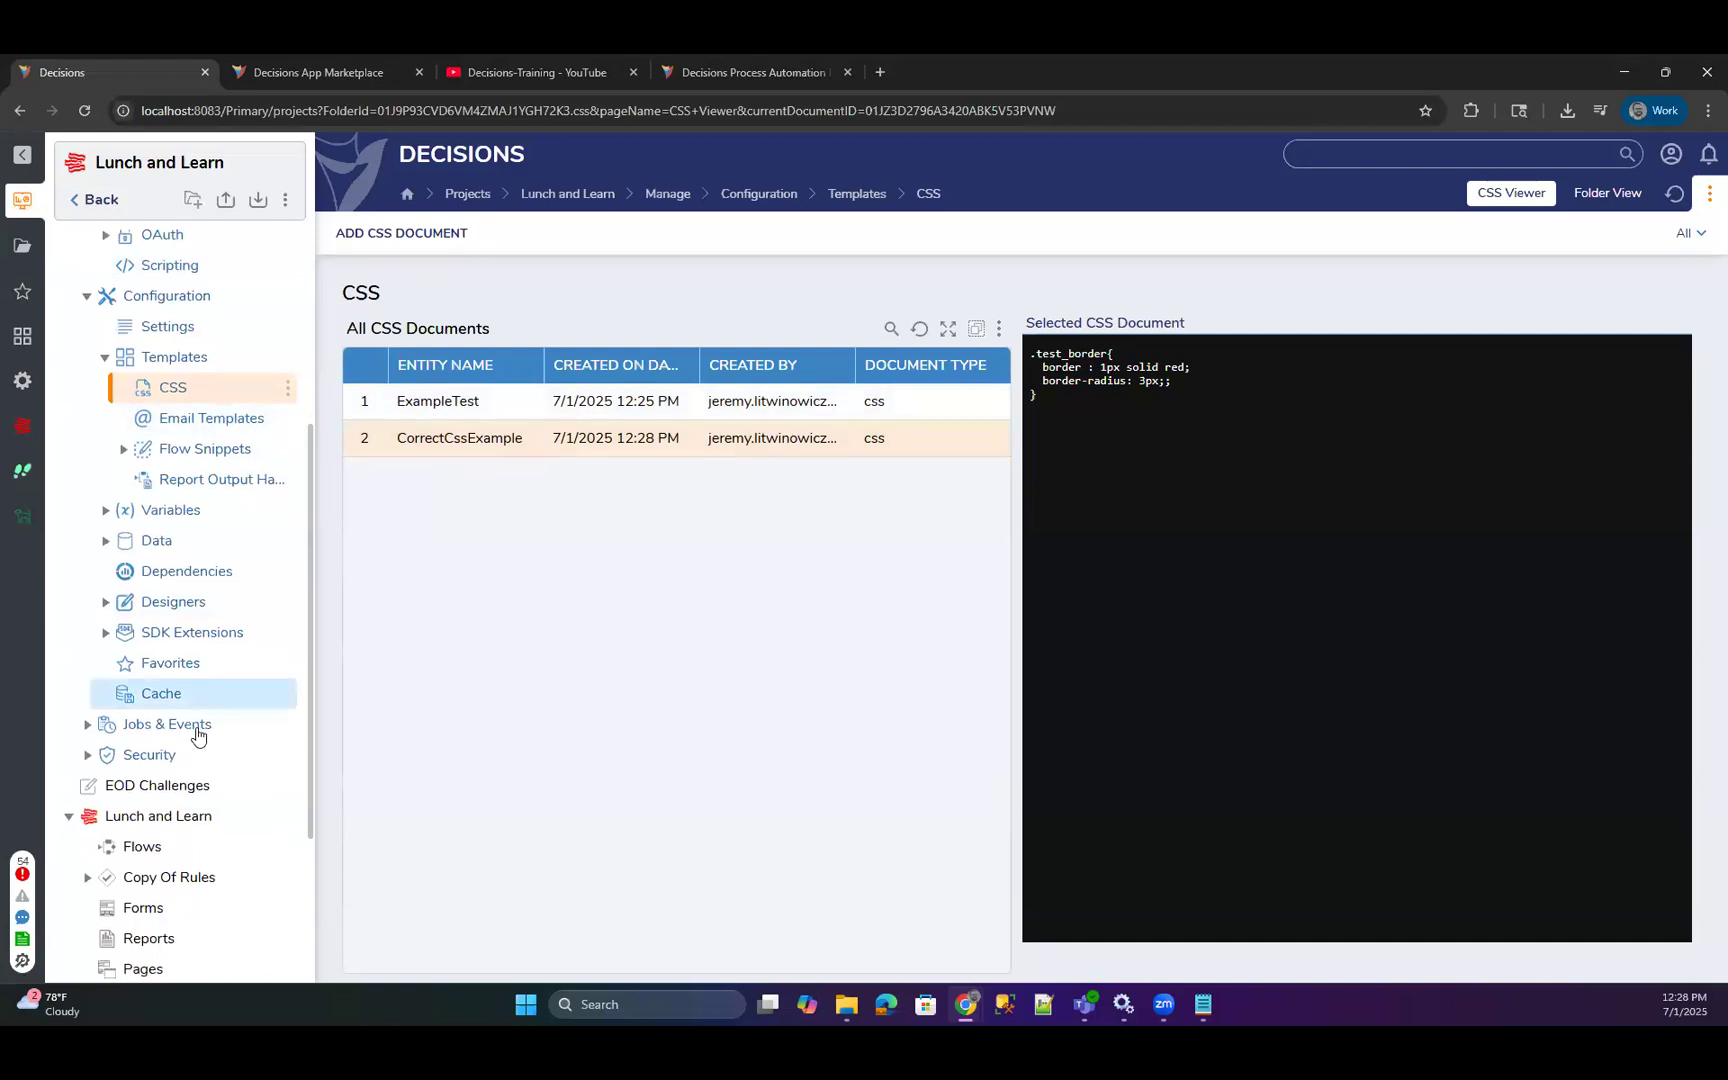
{"action": "left_click", "coordinate": [143, 655]}
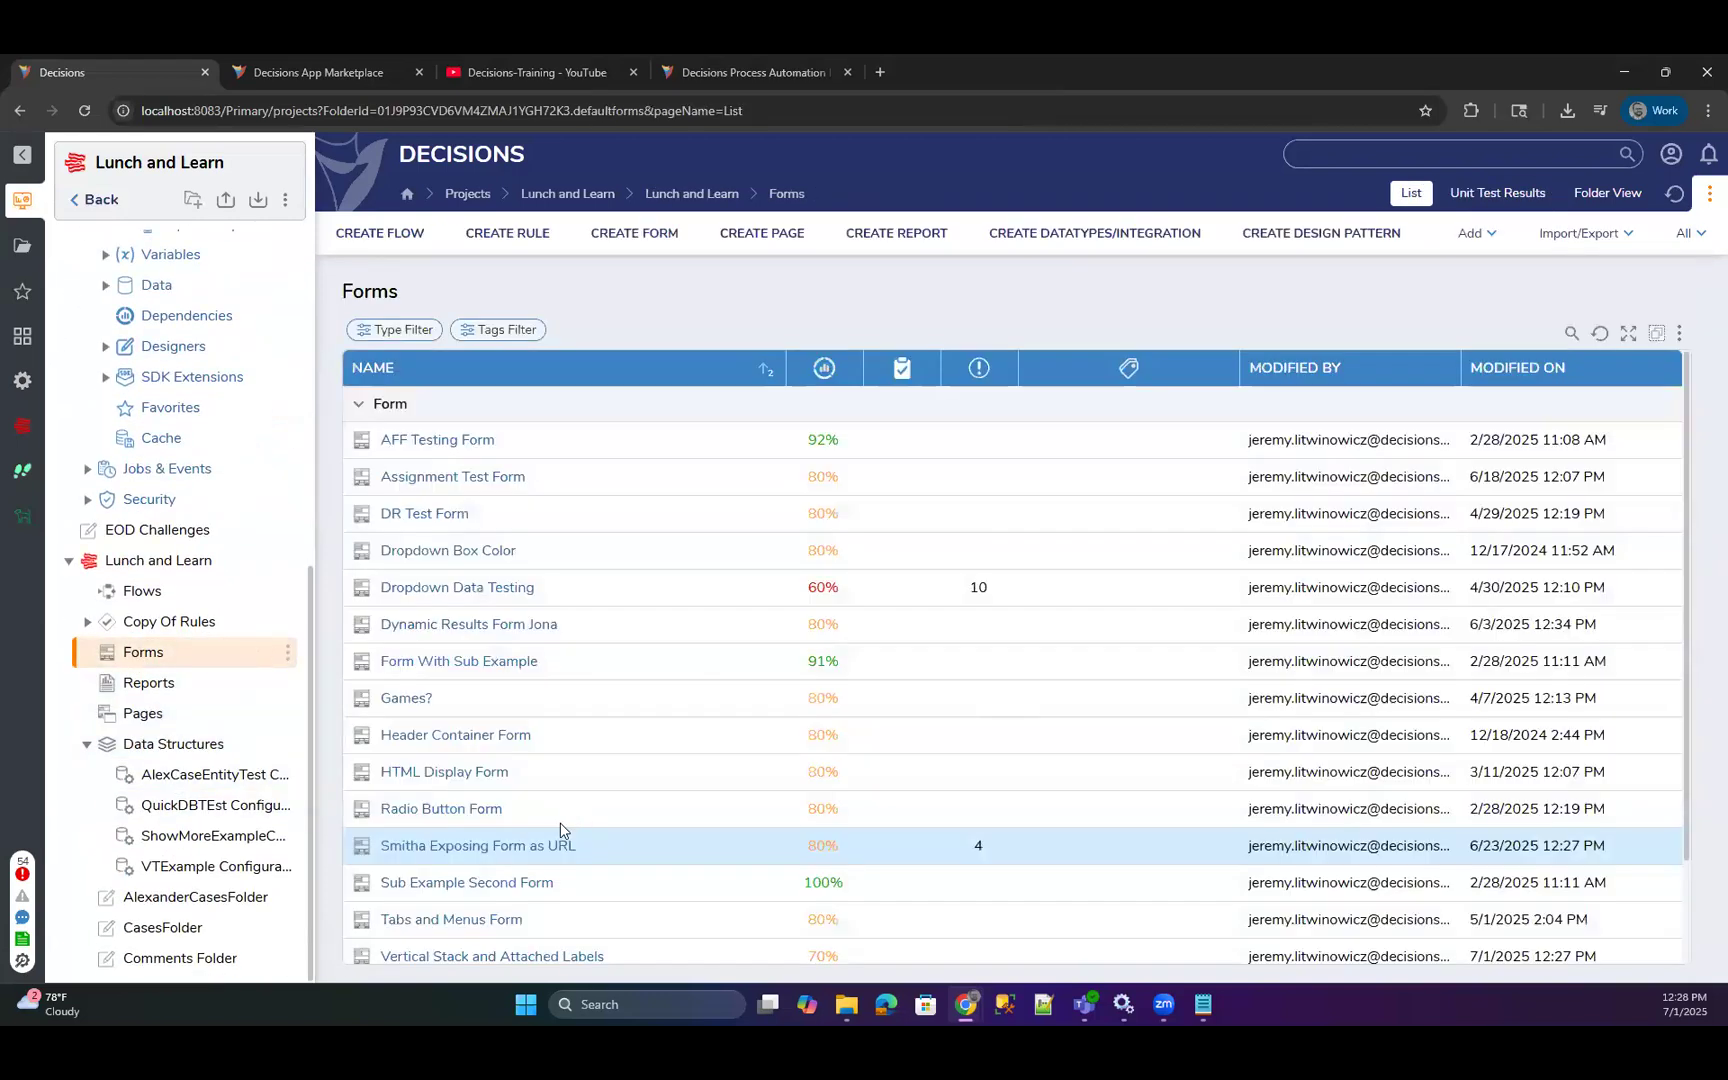
{"action": "left_click", "coordinate": [503, 957]}
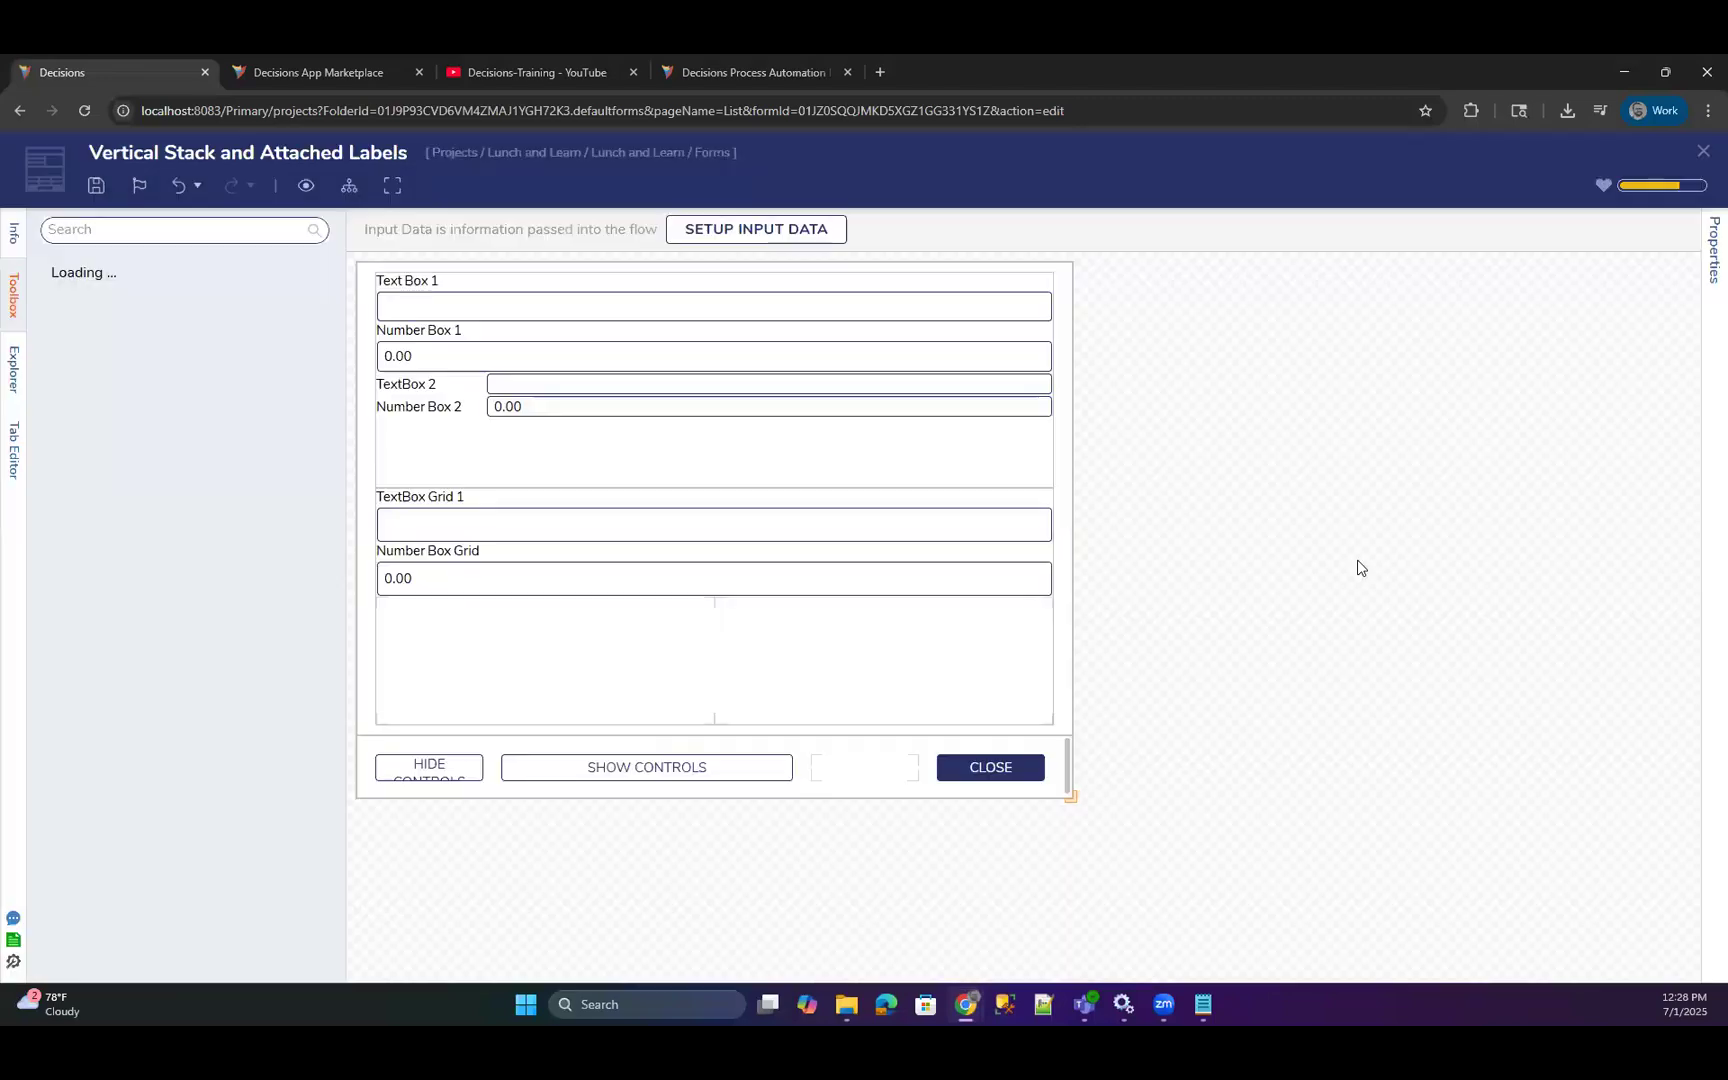
{"action": "left_click", "coordinate": [1710, 262]}
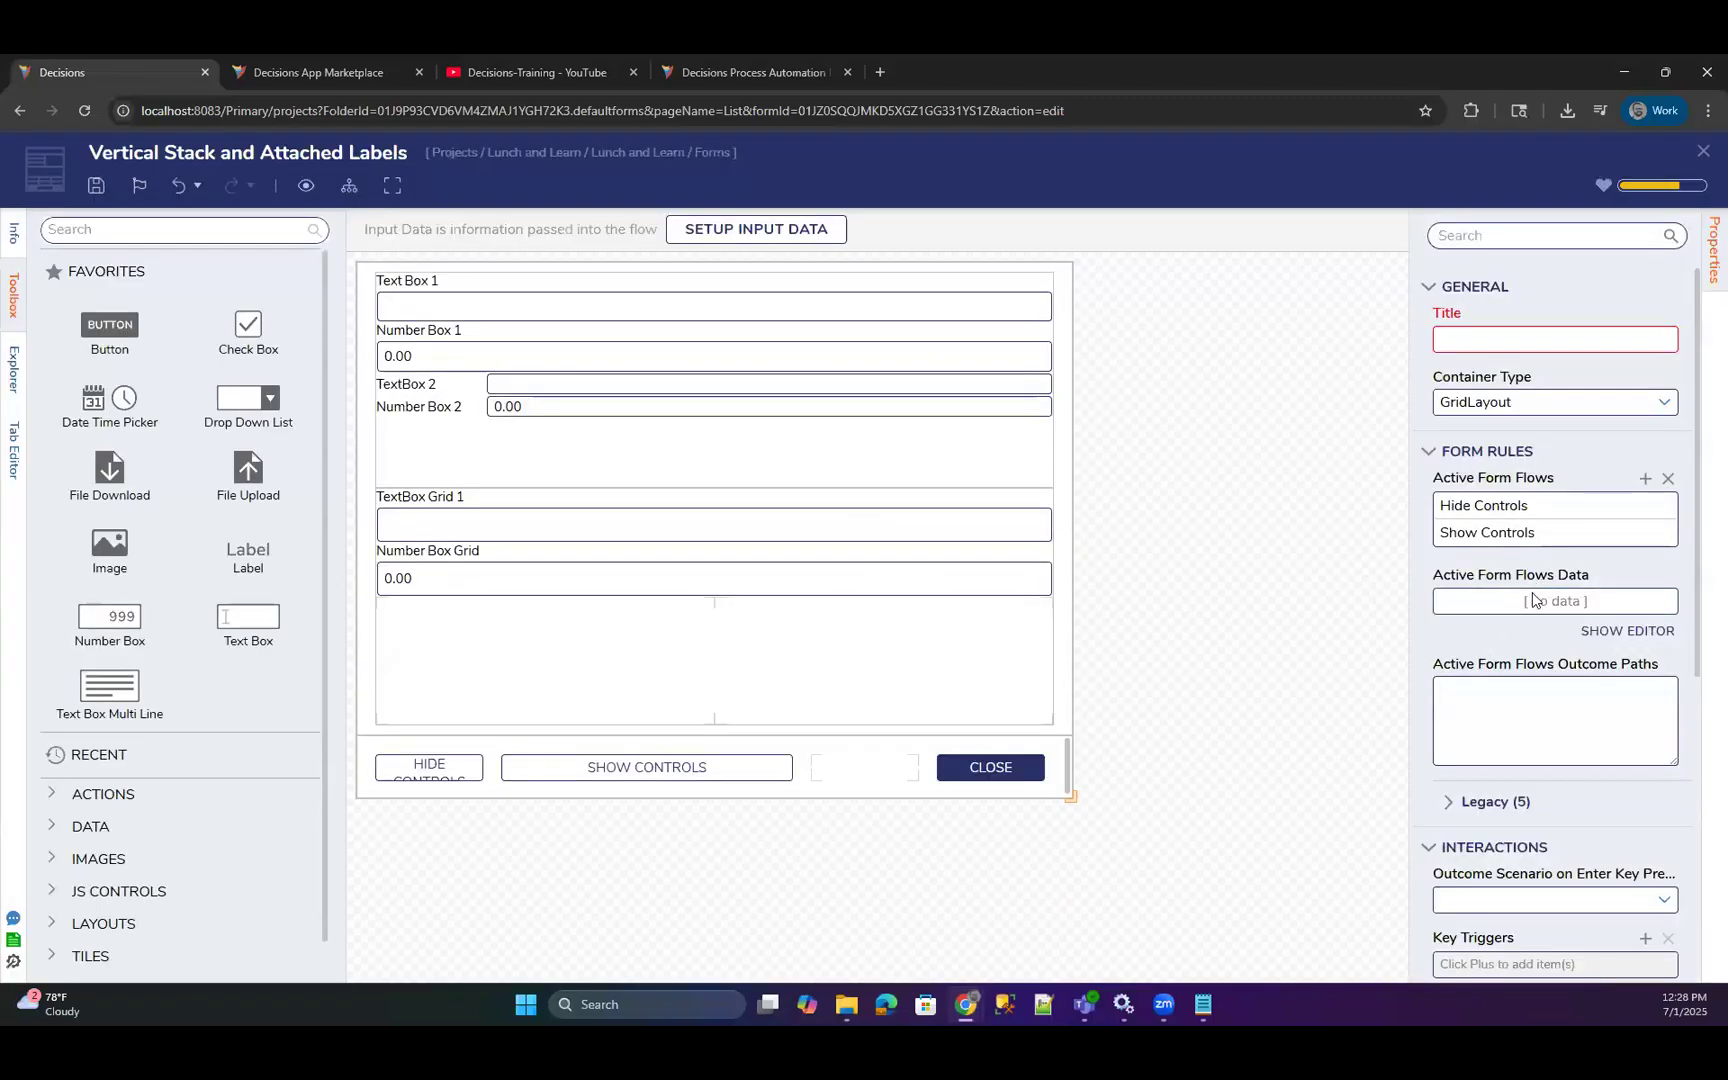
{"action": "scroll", "coordinate": [1533, 598], "scroll_direction": "down", "scroll_amount": 5}
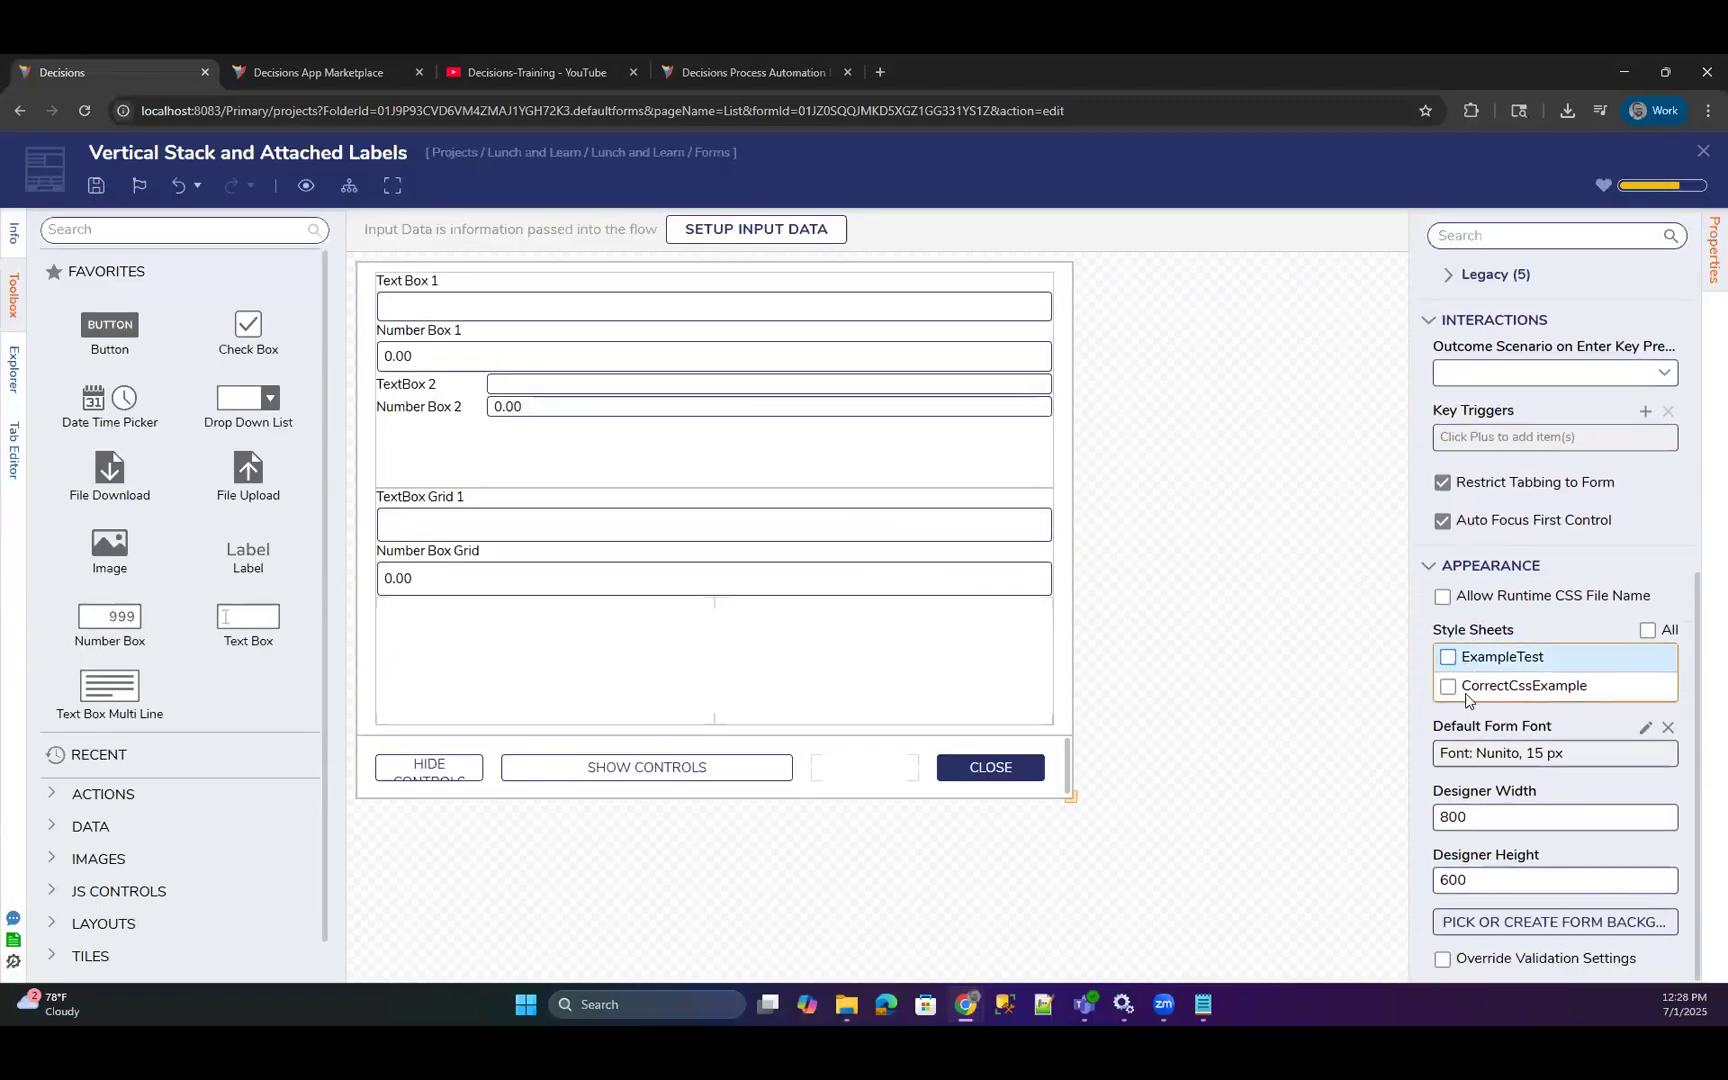
Set the Css Class of Text Box 1 to test_border, and save and close the form.
{"action": "left_click", "coordinate": [987, 400]}
{"action": "scroll", "coordinate": [1500, 510], "scroll_direction": "down", "scroll_amount": 10}
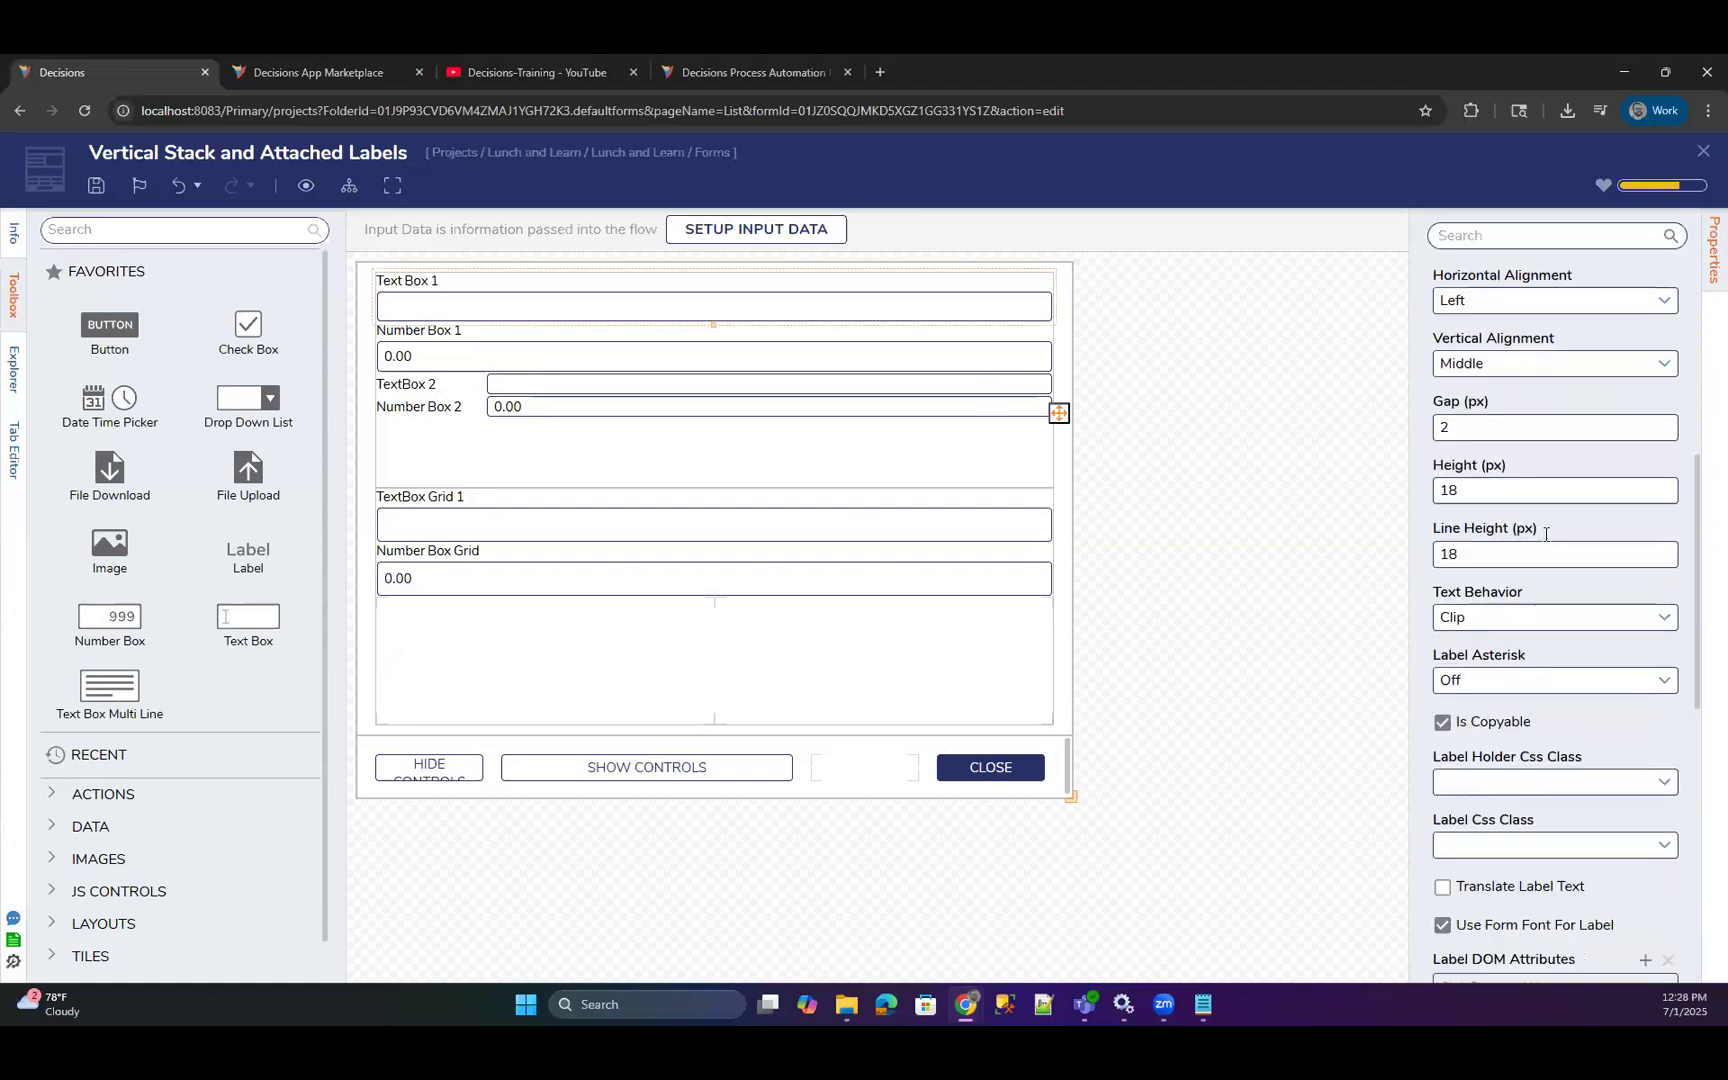
{"action": "scroll", "coordinate": [1524, 560], "scroll_direction": "down", "scroll_amount": 5}
{"action": "left_click", "coordinate": [1662, 552]}
{"action": "left_click", "coordinate": [1511, 580]}
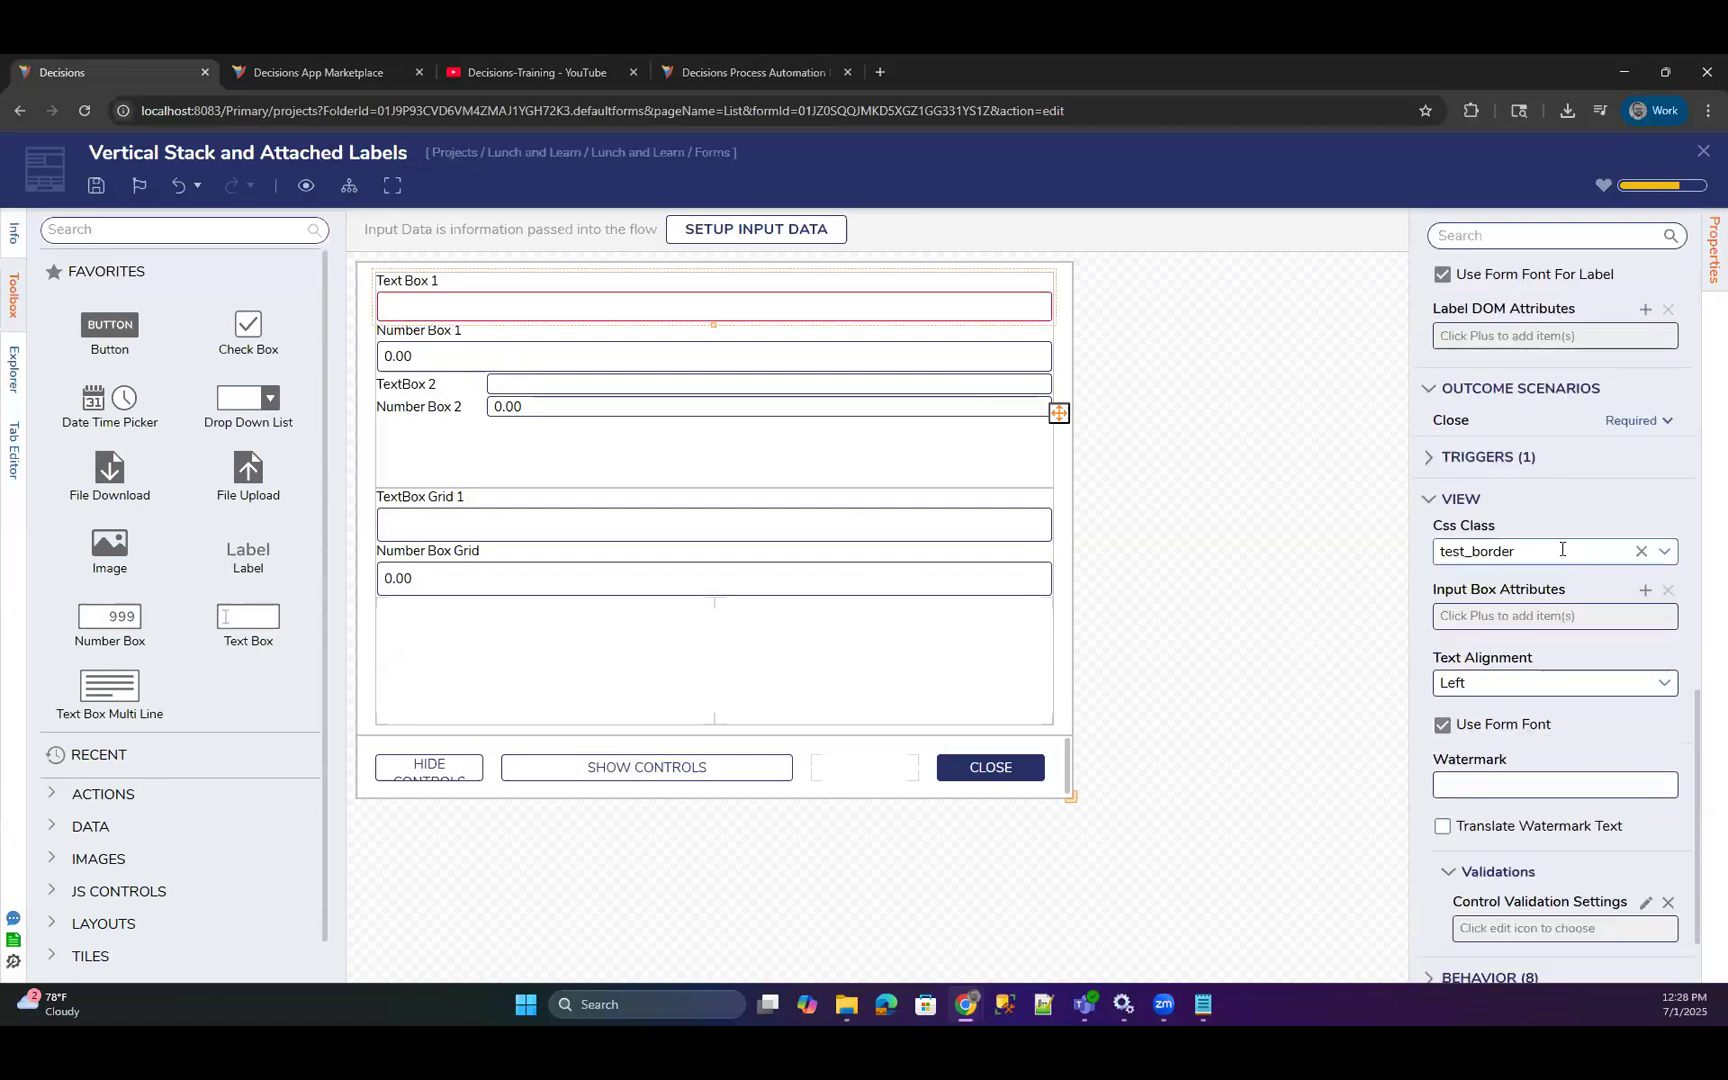
{"action": "scroll", "coordinate": [1546, 543], "scroll_direction": "down", "scroll_amount": 1}
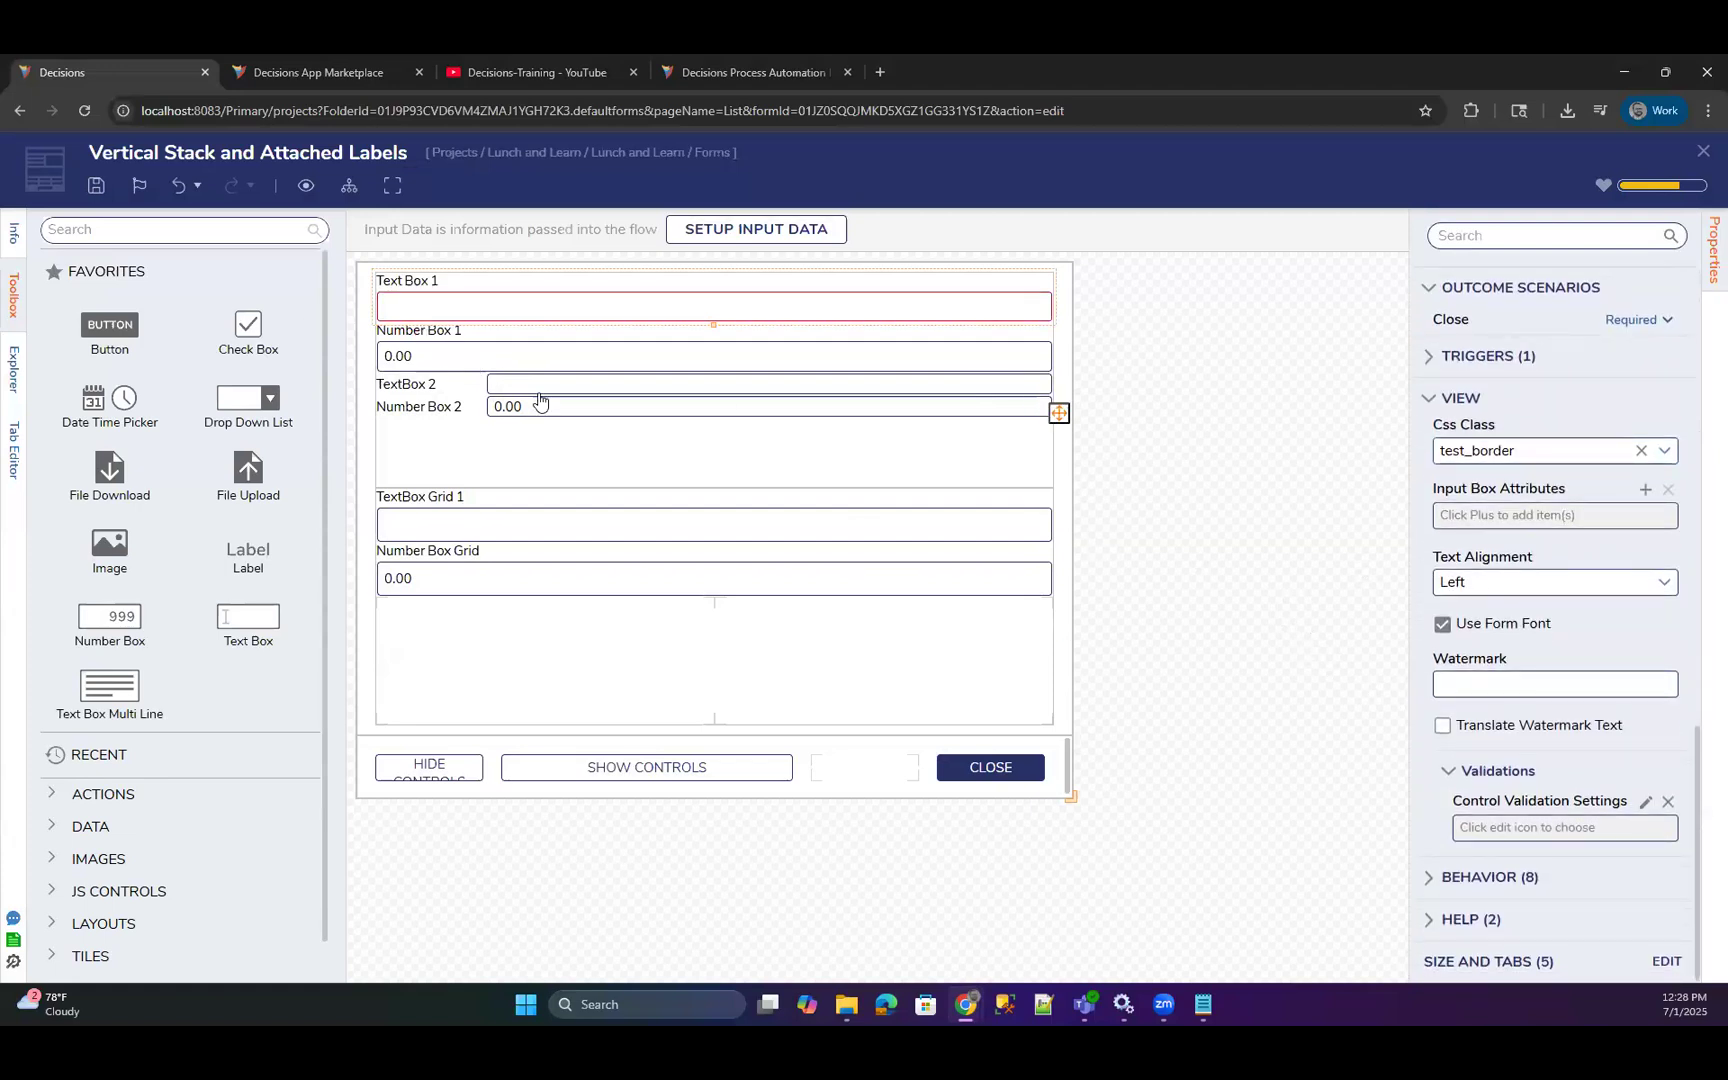
{"action": "left_click", "coordinate": [96, 185]}
{"action": "left_click", "coordinate": [1092, 670]}
{"action": "left_click", "coordinate": [1703, 151]}
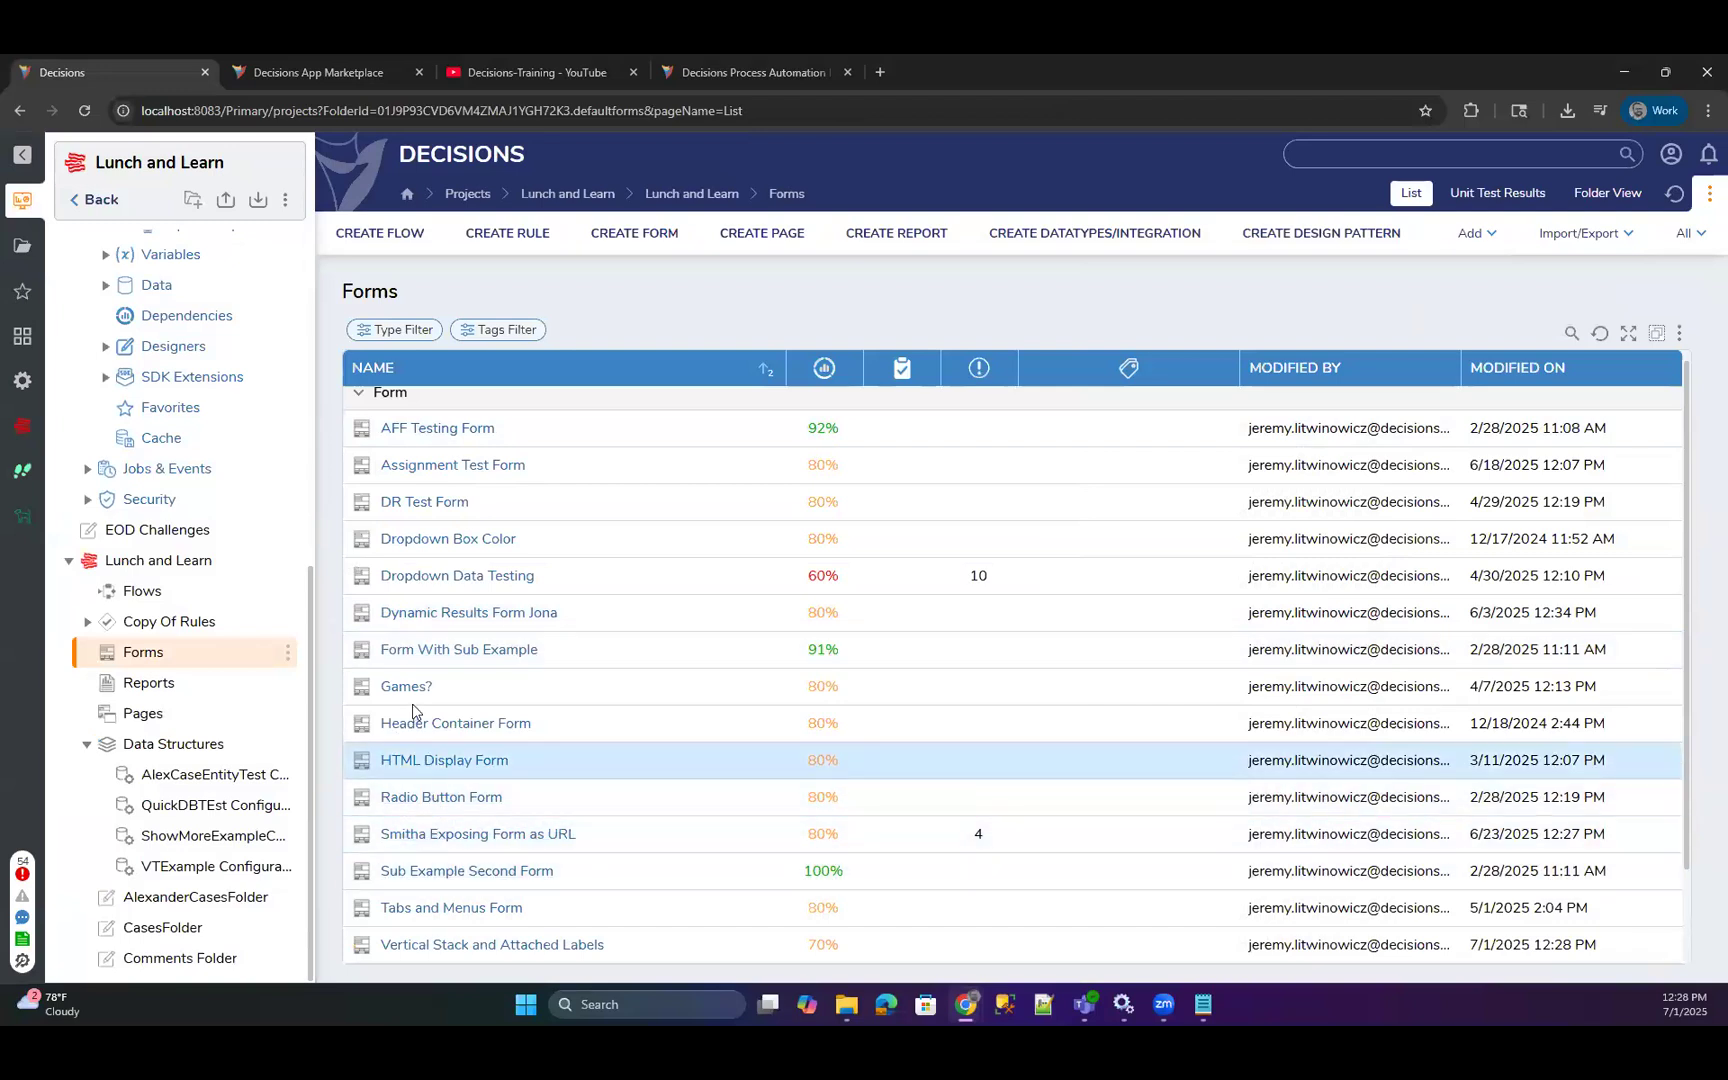
Open Testing Flow and delete its Execute selectcaseExample and Equals (Number) 1 steps.
{"action": "scroll", "coordinate": [444, 798], "scroll_direction": "down", "scroll_amount": 2}
{"action": "left_click", "coordinate": [142, 591]}
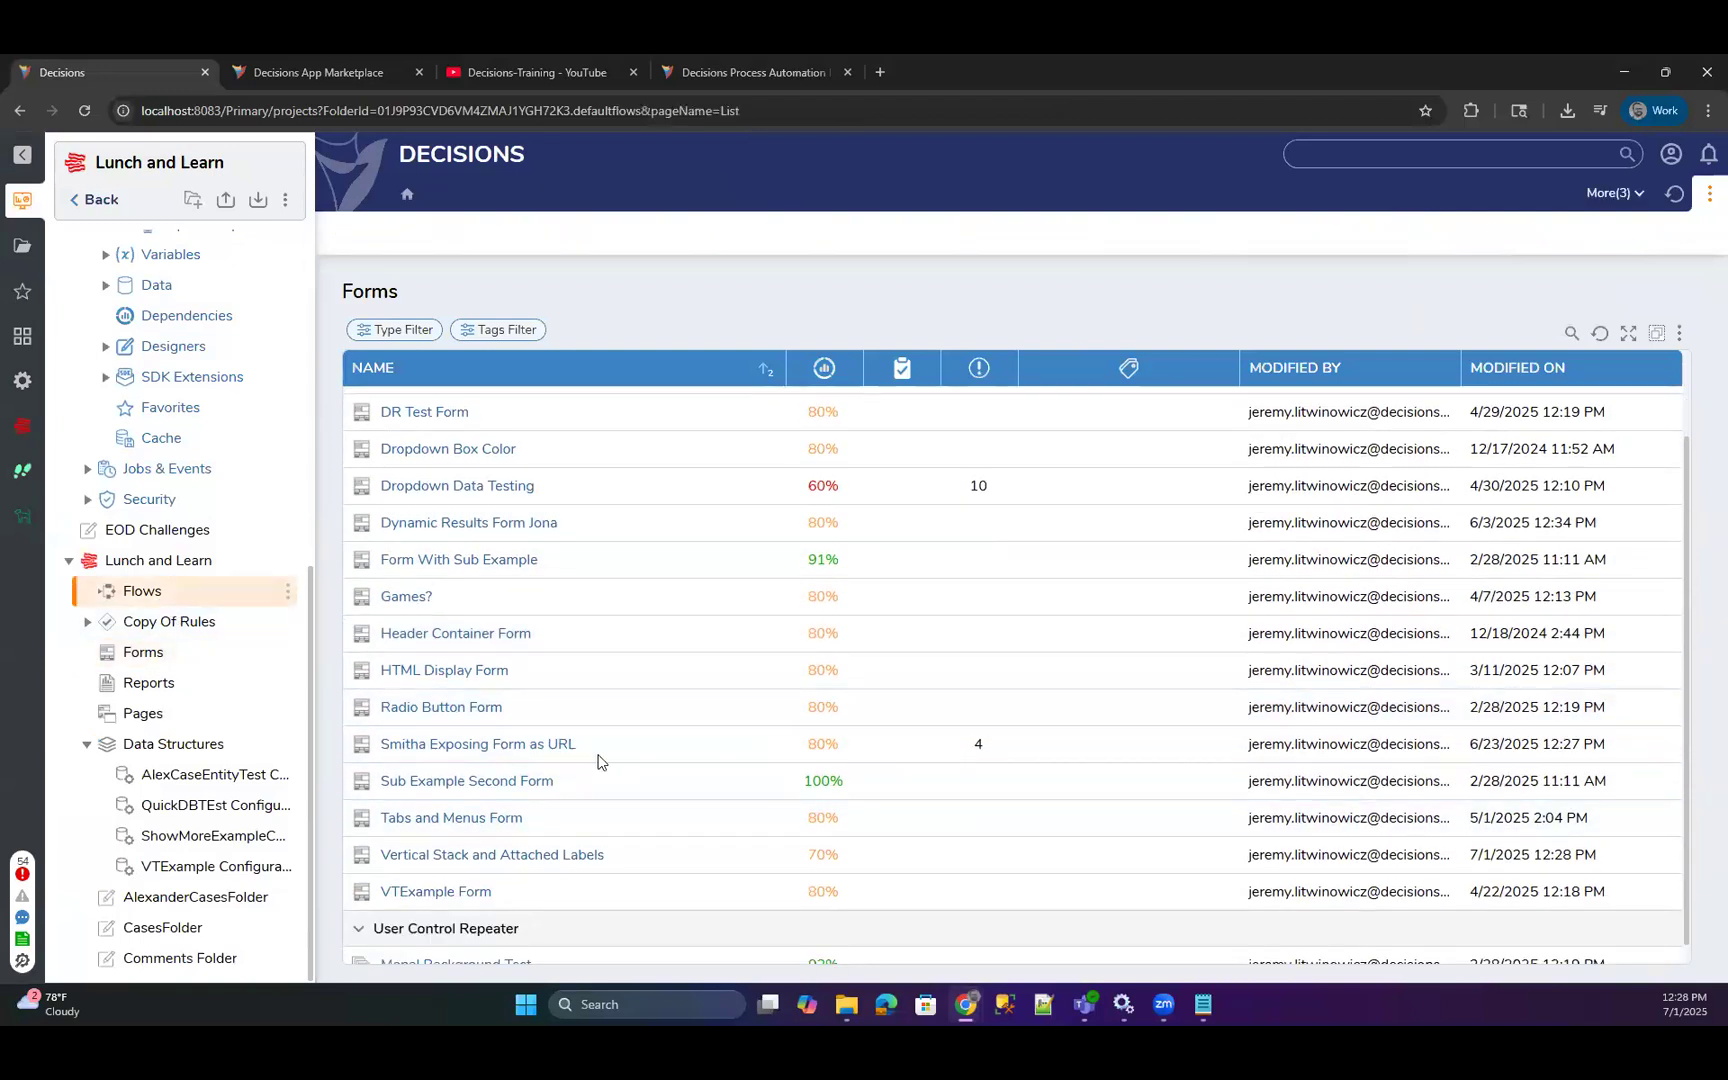
{"action": "scroll", "coordinate": [450, 790], "scroll_direction": "down", "scroll_amount": 5}
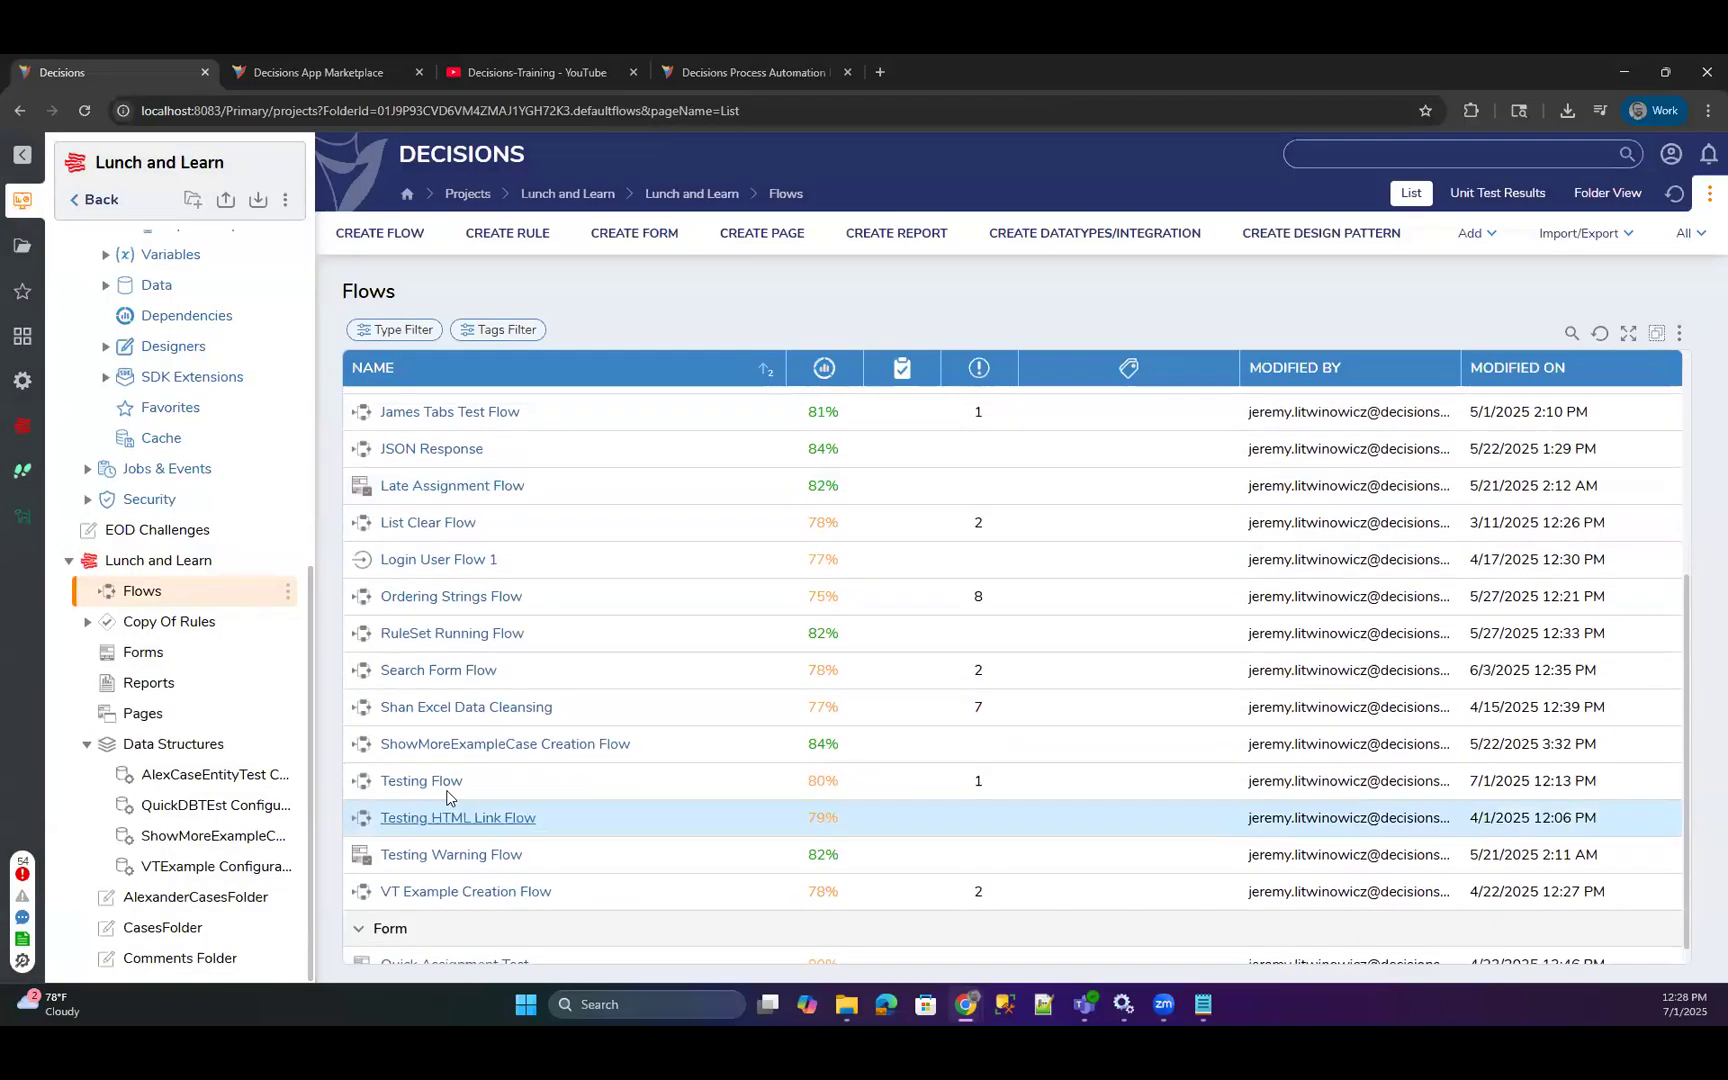
{"action": "left_click", "coordinate": [440, 783]}
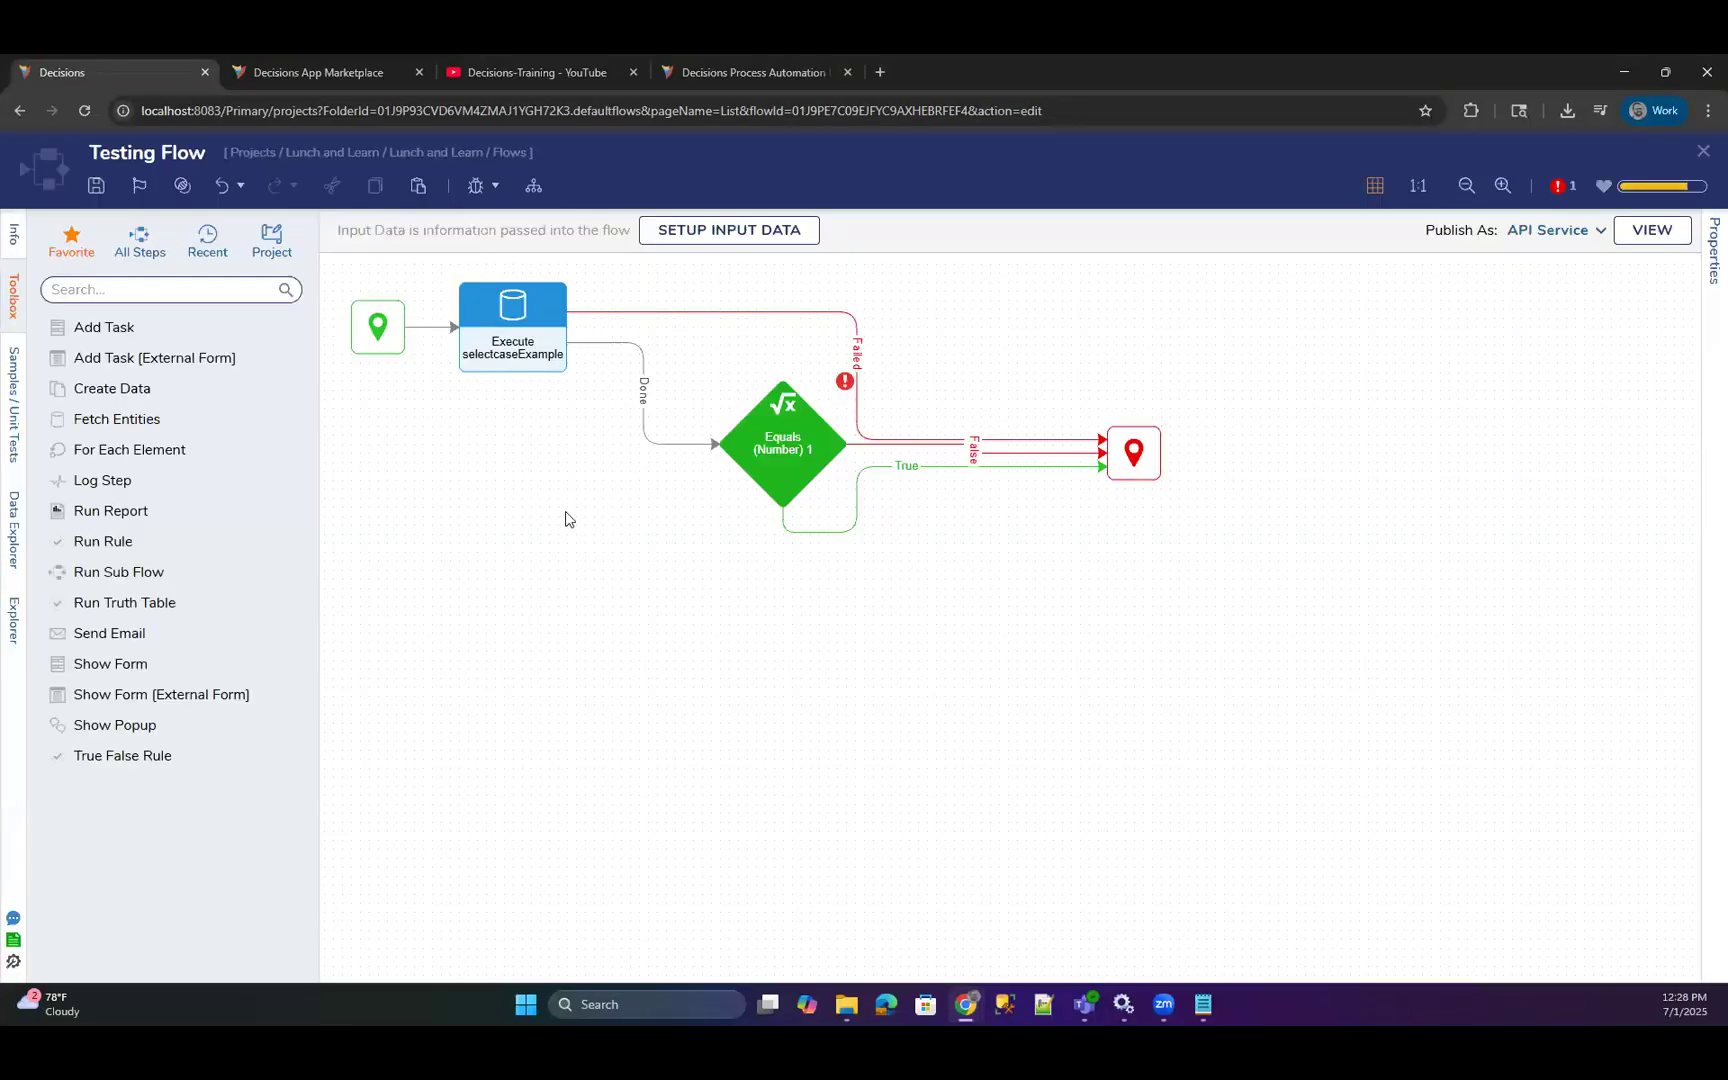
{"action": "left_click", "coordinate": [794, 525]}
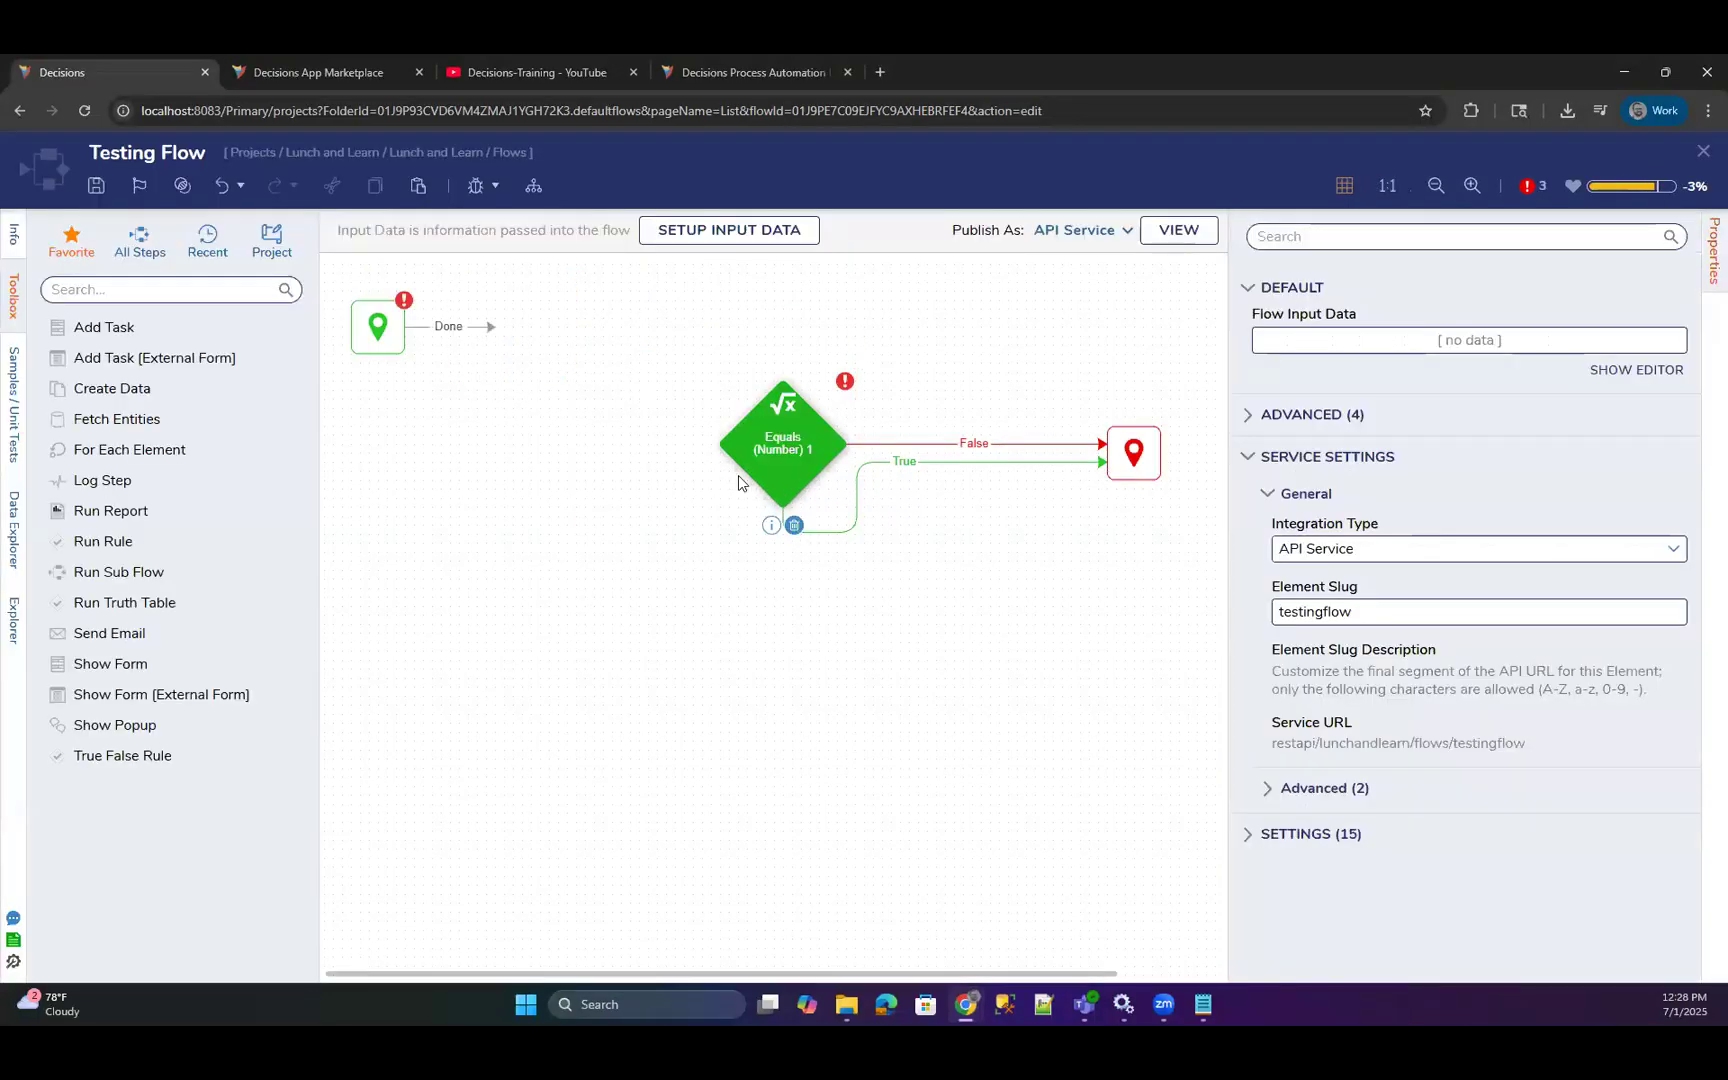
Add a Show Form step using the Vertical Stack and Attached Labels form and connect it to the end step.
{"action": "left_click_drag", "start_coordinate": [208, 655], "coordinate": [490, 330]}
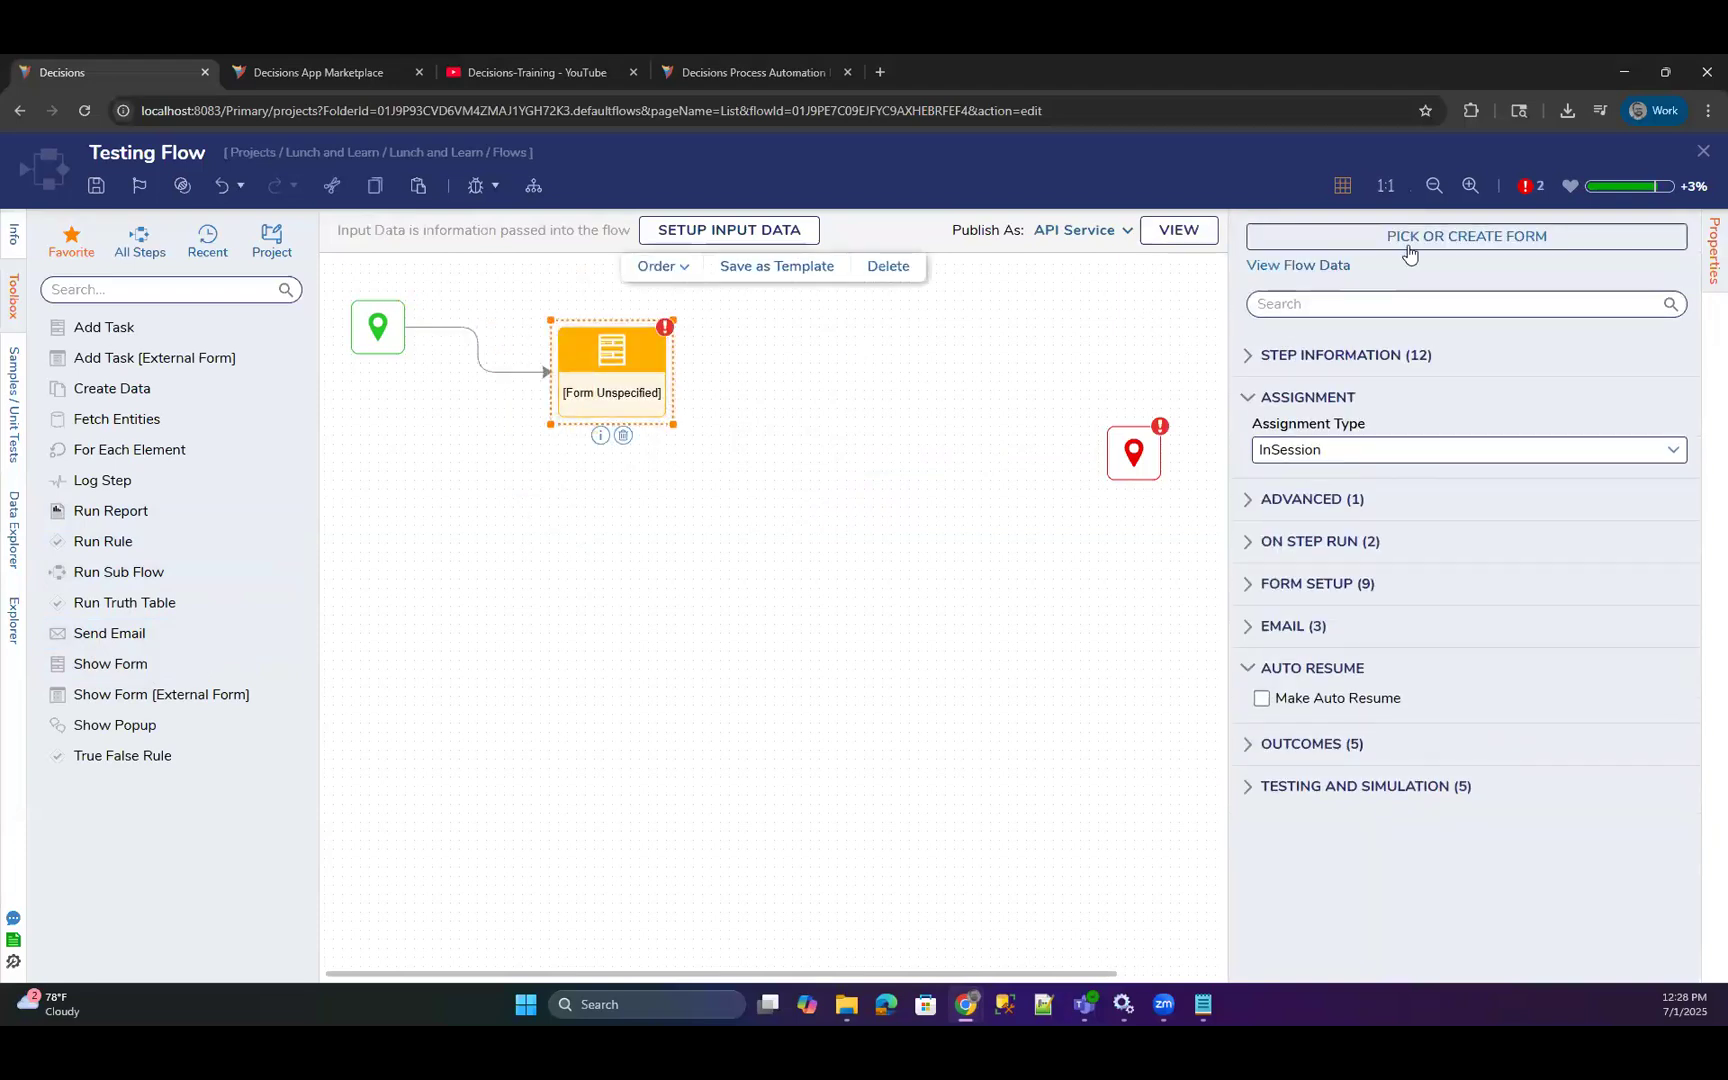
{"action": "left_click", "coordinate": [1400, 240]}
{"action": "left_click", "coordinate": [1040, 658]}
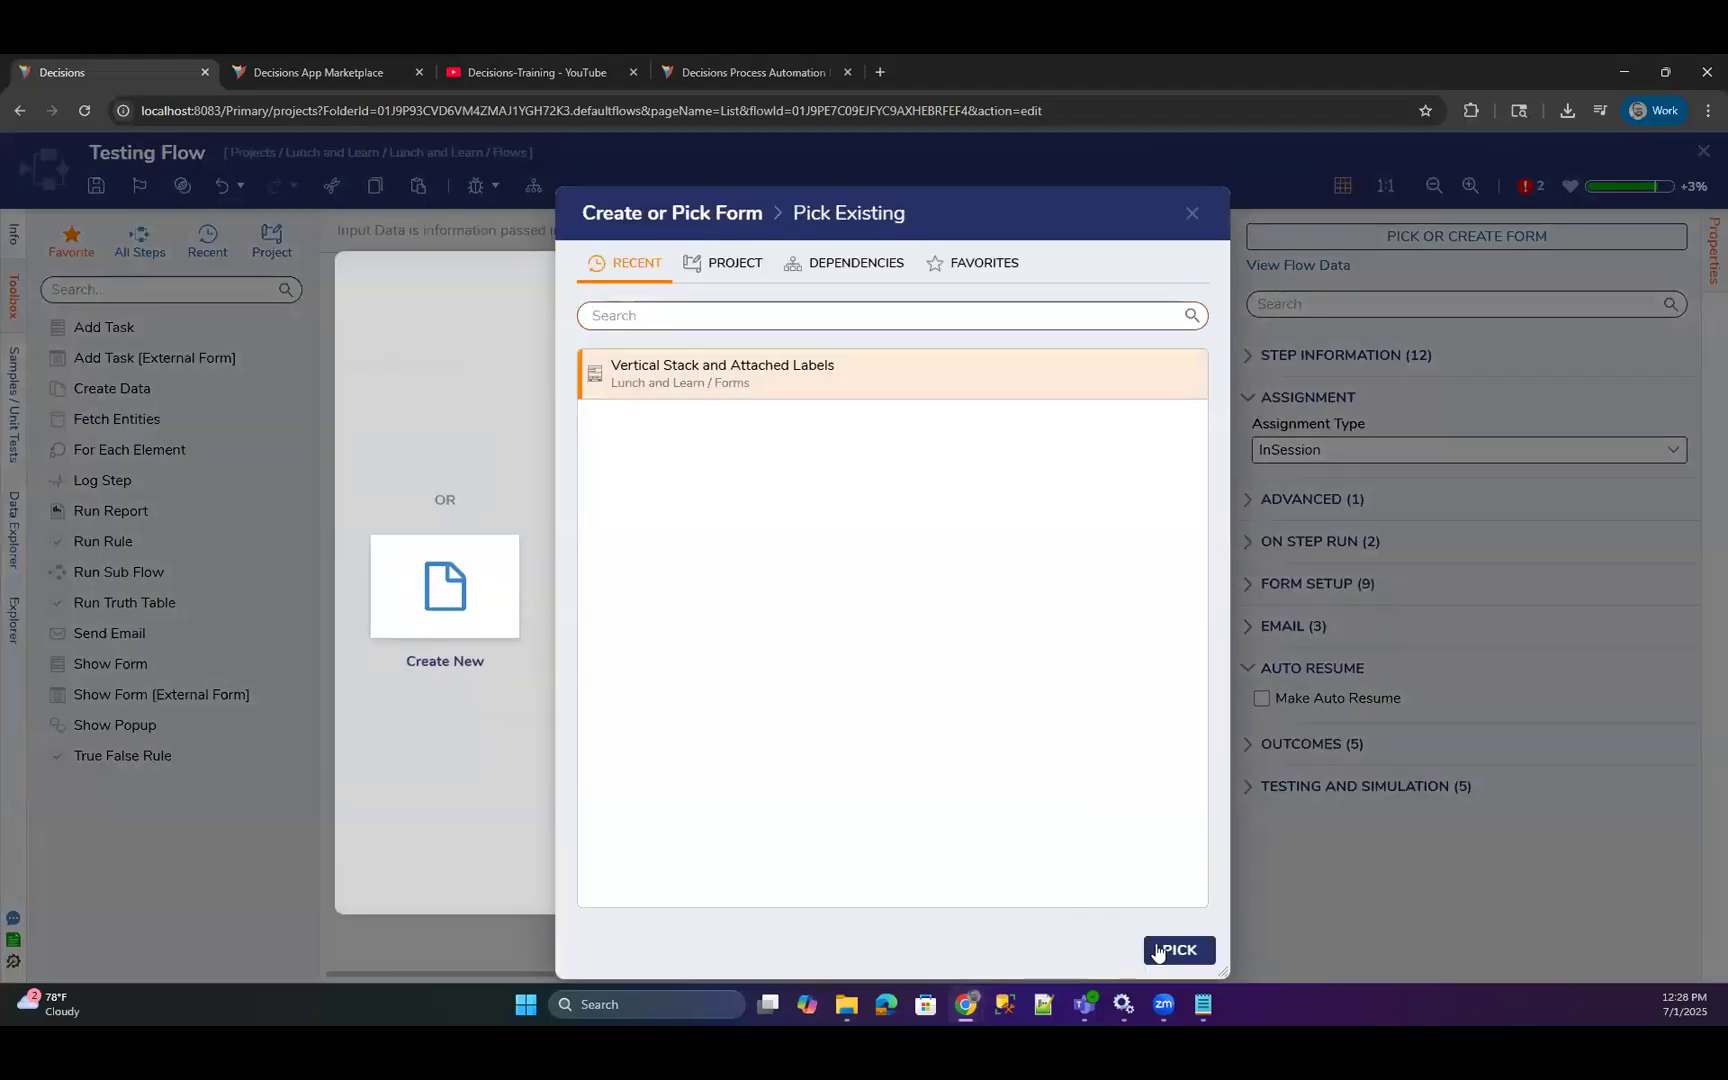
{"action": "left_click", "coordinate": [1160, 948]}
{"action": "left_click_drag", "start_coordinate": [746, 380], "coordinate": [1133, 455]}
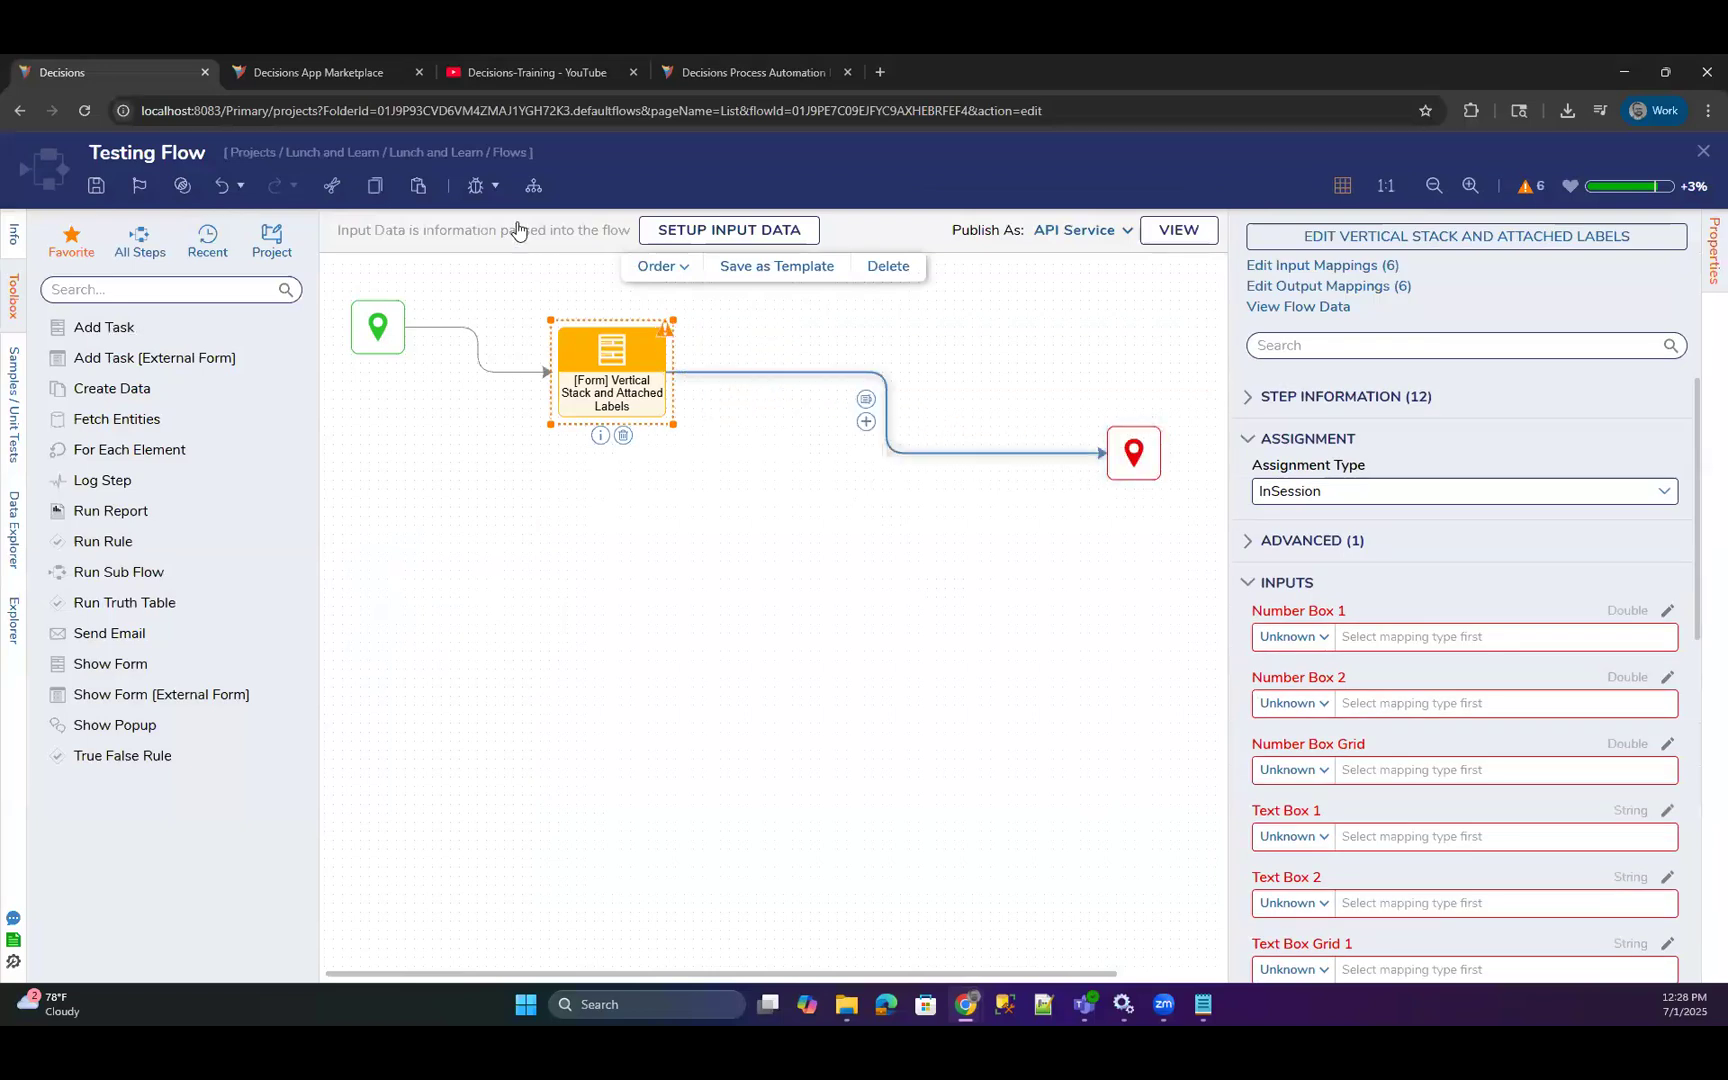
Run the flow in the debugger to inspect the styled form, and close the flow without saving.
{"action": "left_click", "coordinate": [475, 185]}
{"action": "left_click", "coordinate": [1327, 511]}
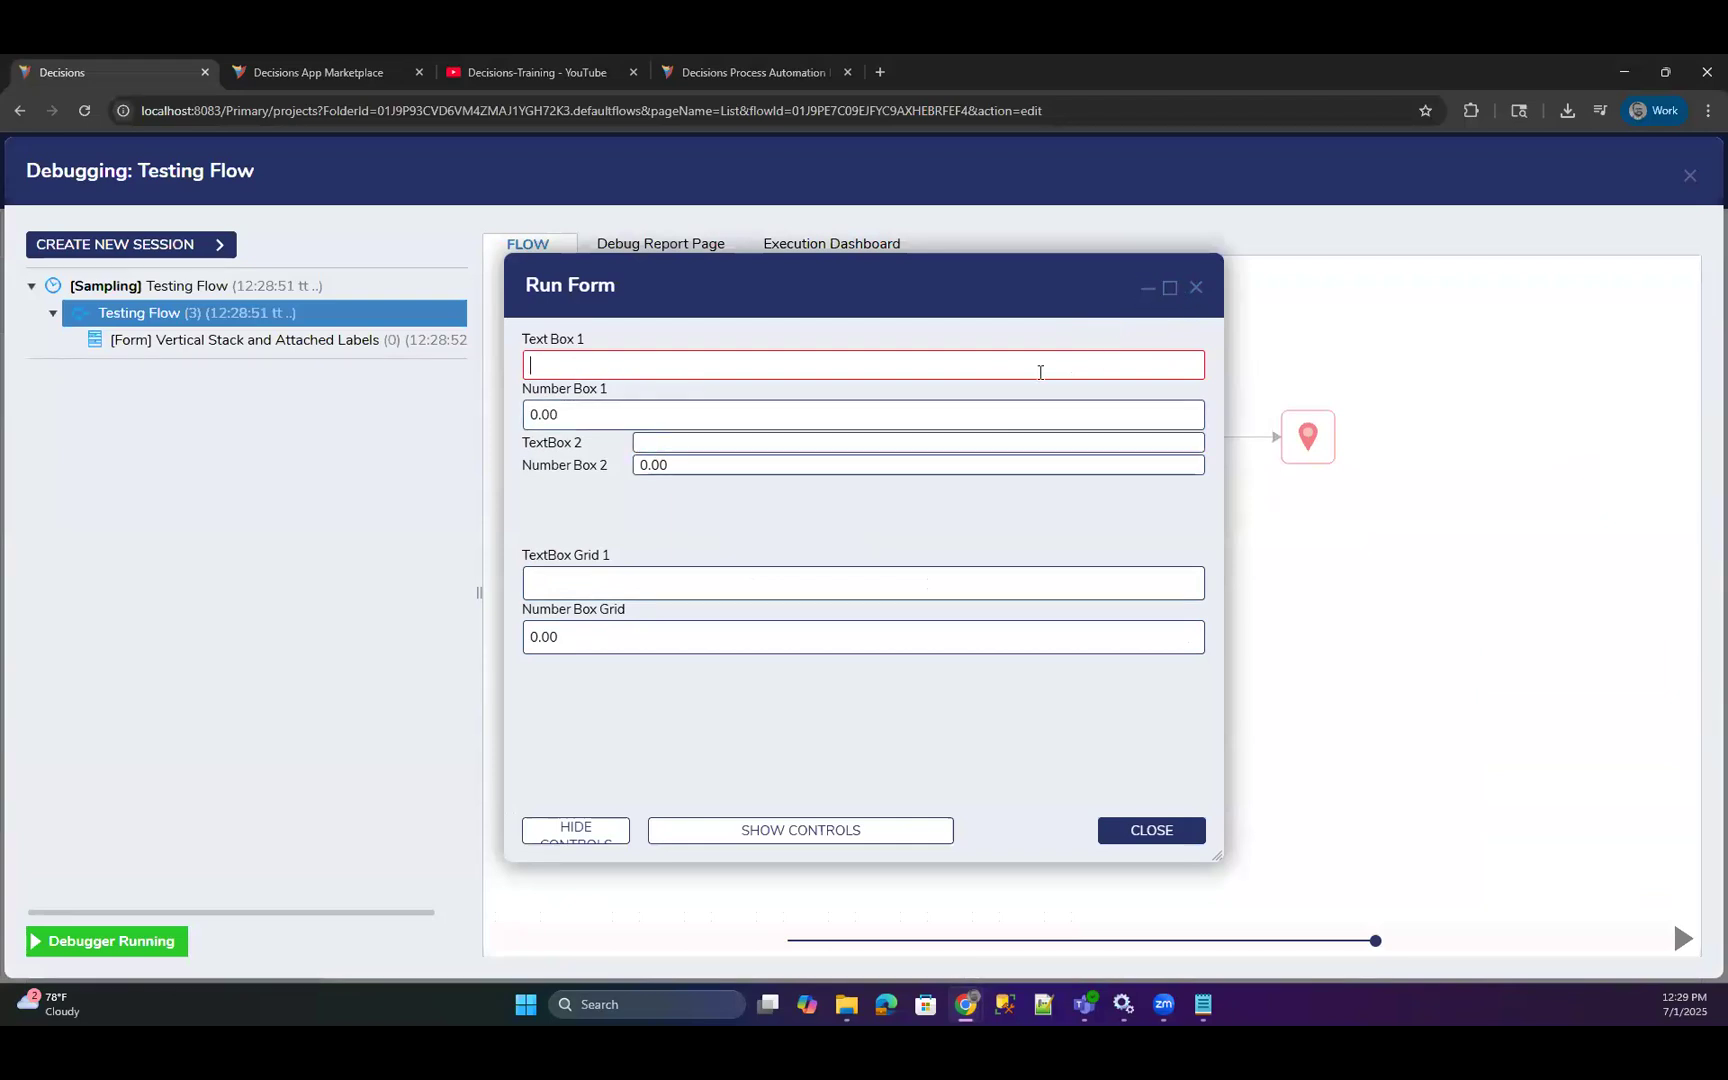
{"action": "left_click_drag", "start_coordinate": [872, 317], "coordinate": [937, 327]}
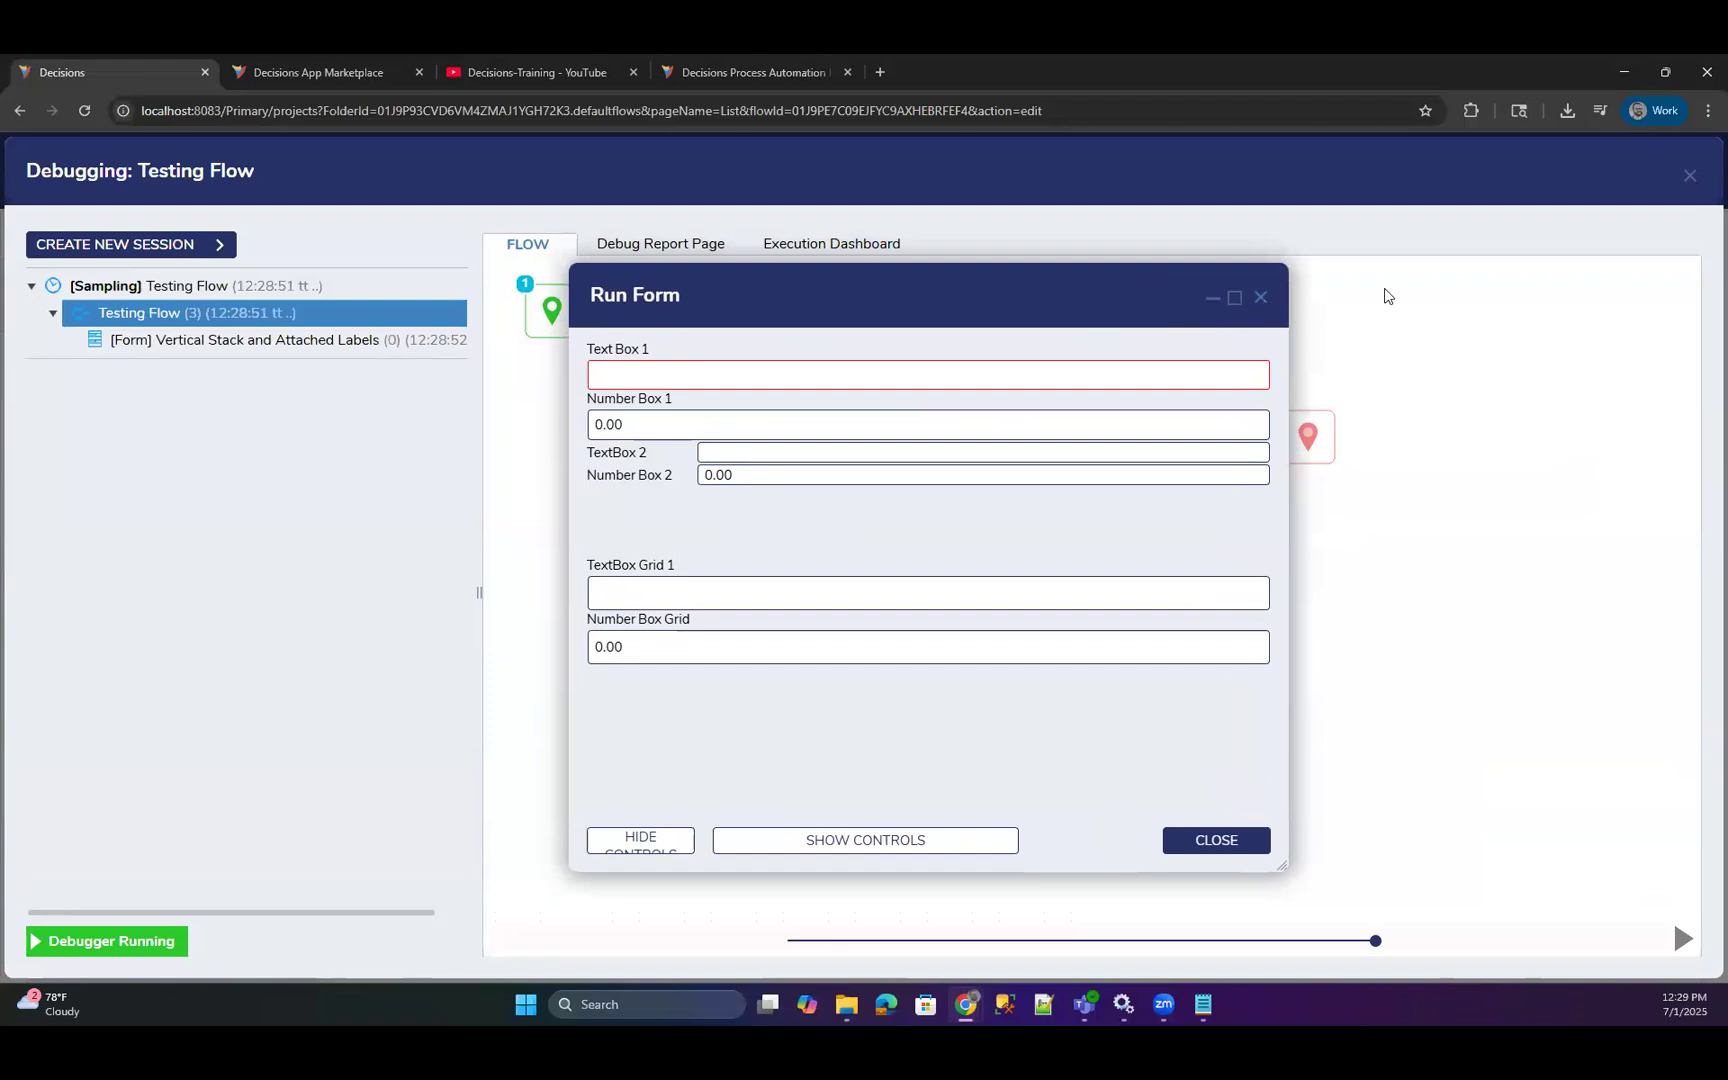
{"action": "left_click", "coordinate": [1688, 180]}
{"action": "left_click", "coordinate": [1703, 151]}
{"action": "left_click", "coordinate": [992, 657]}
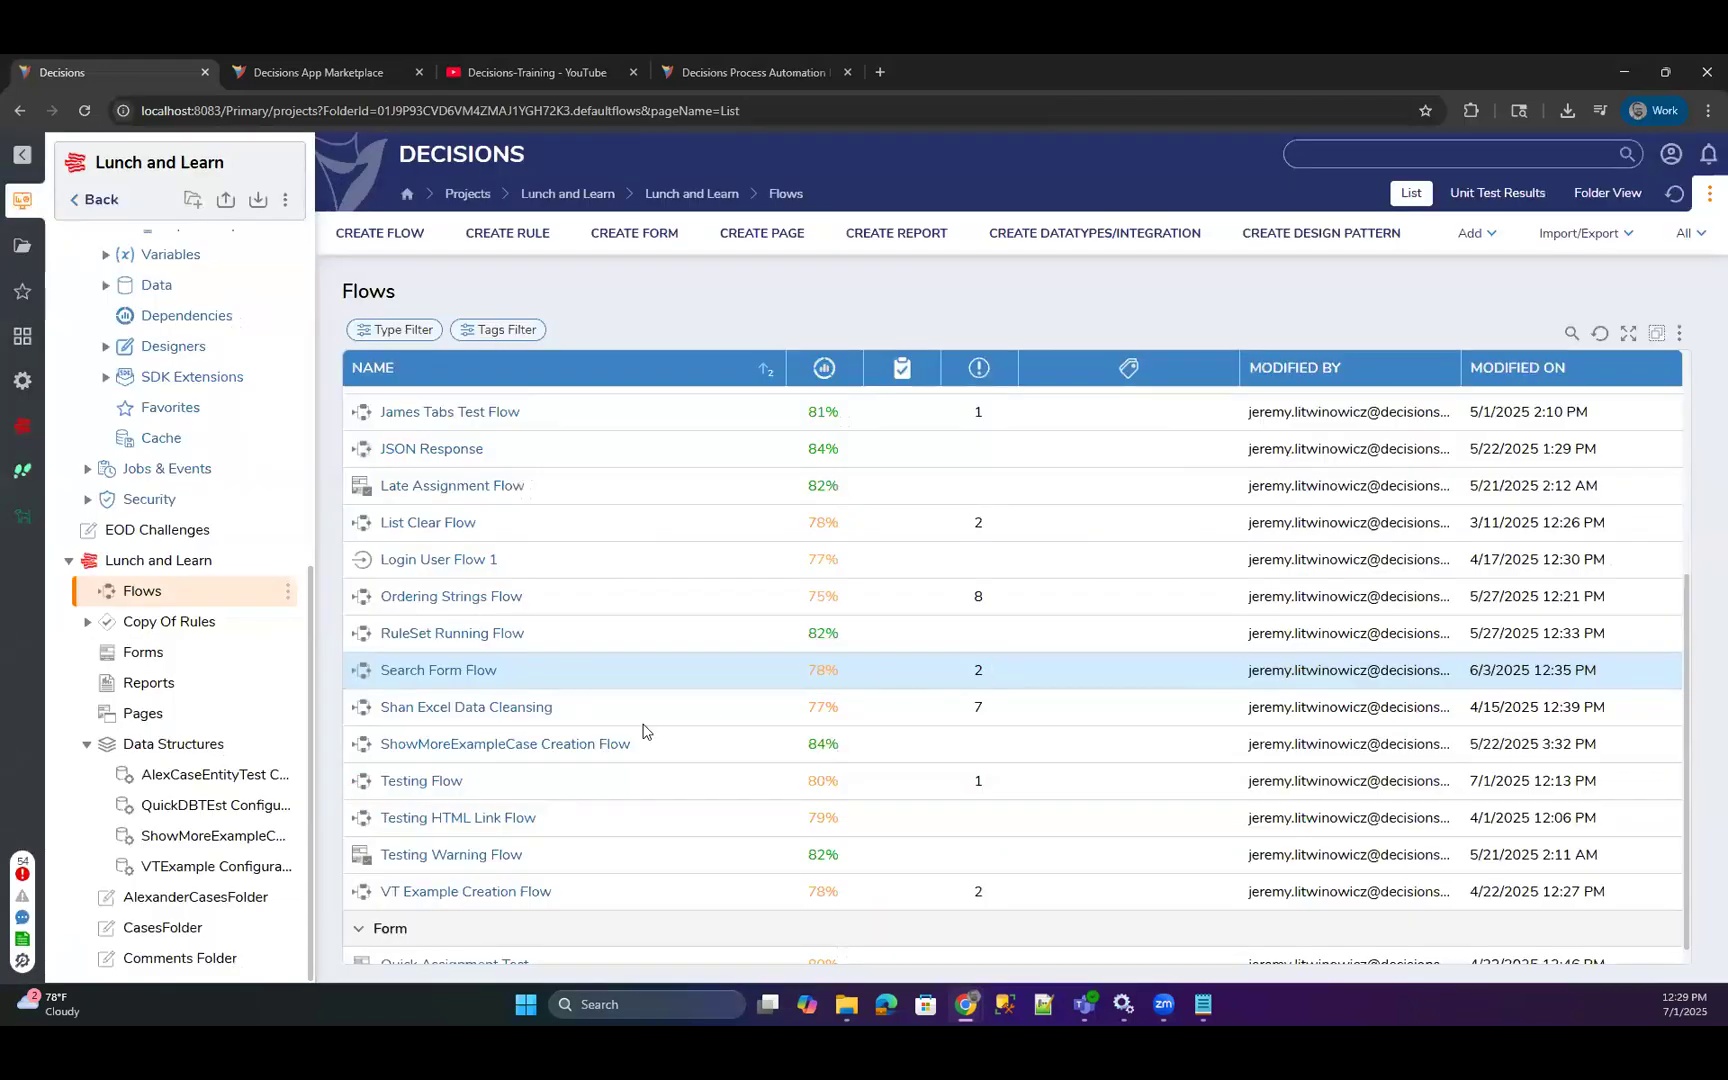
Open the Example for James page and remove the Example Form tlle form from its Form Tile.
{"action": "left_click", "coordinate": [215, 713]}
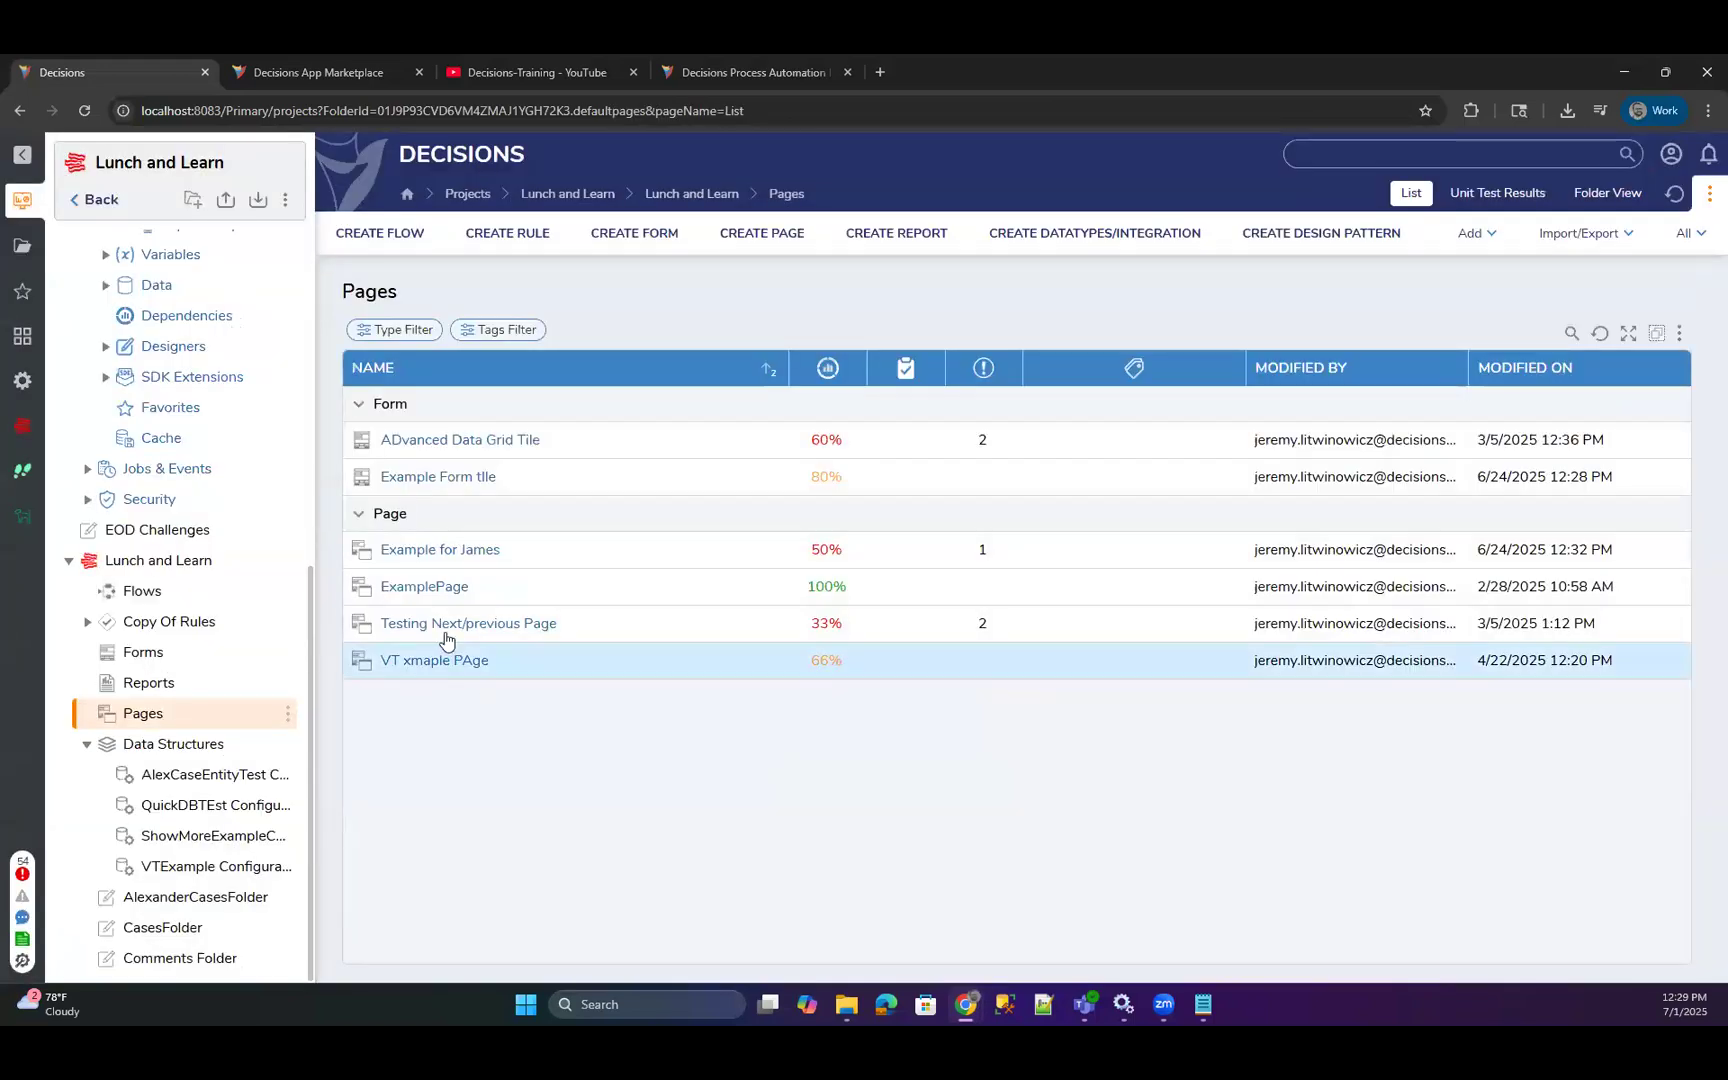
{"action": "left_click", "coordinate": [433, 552]}
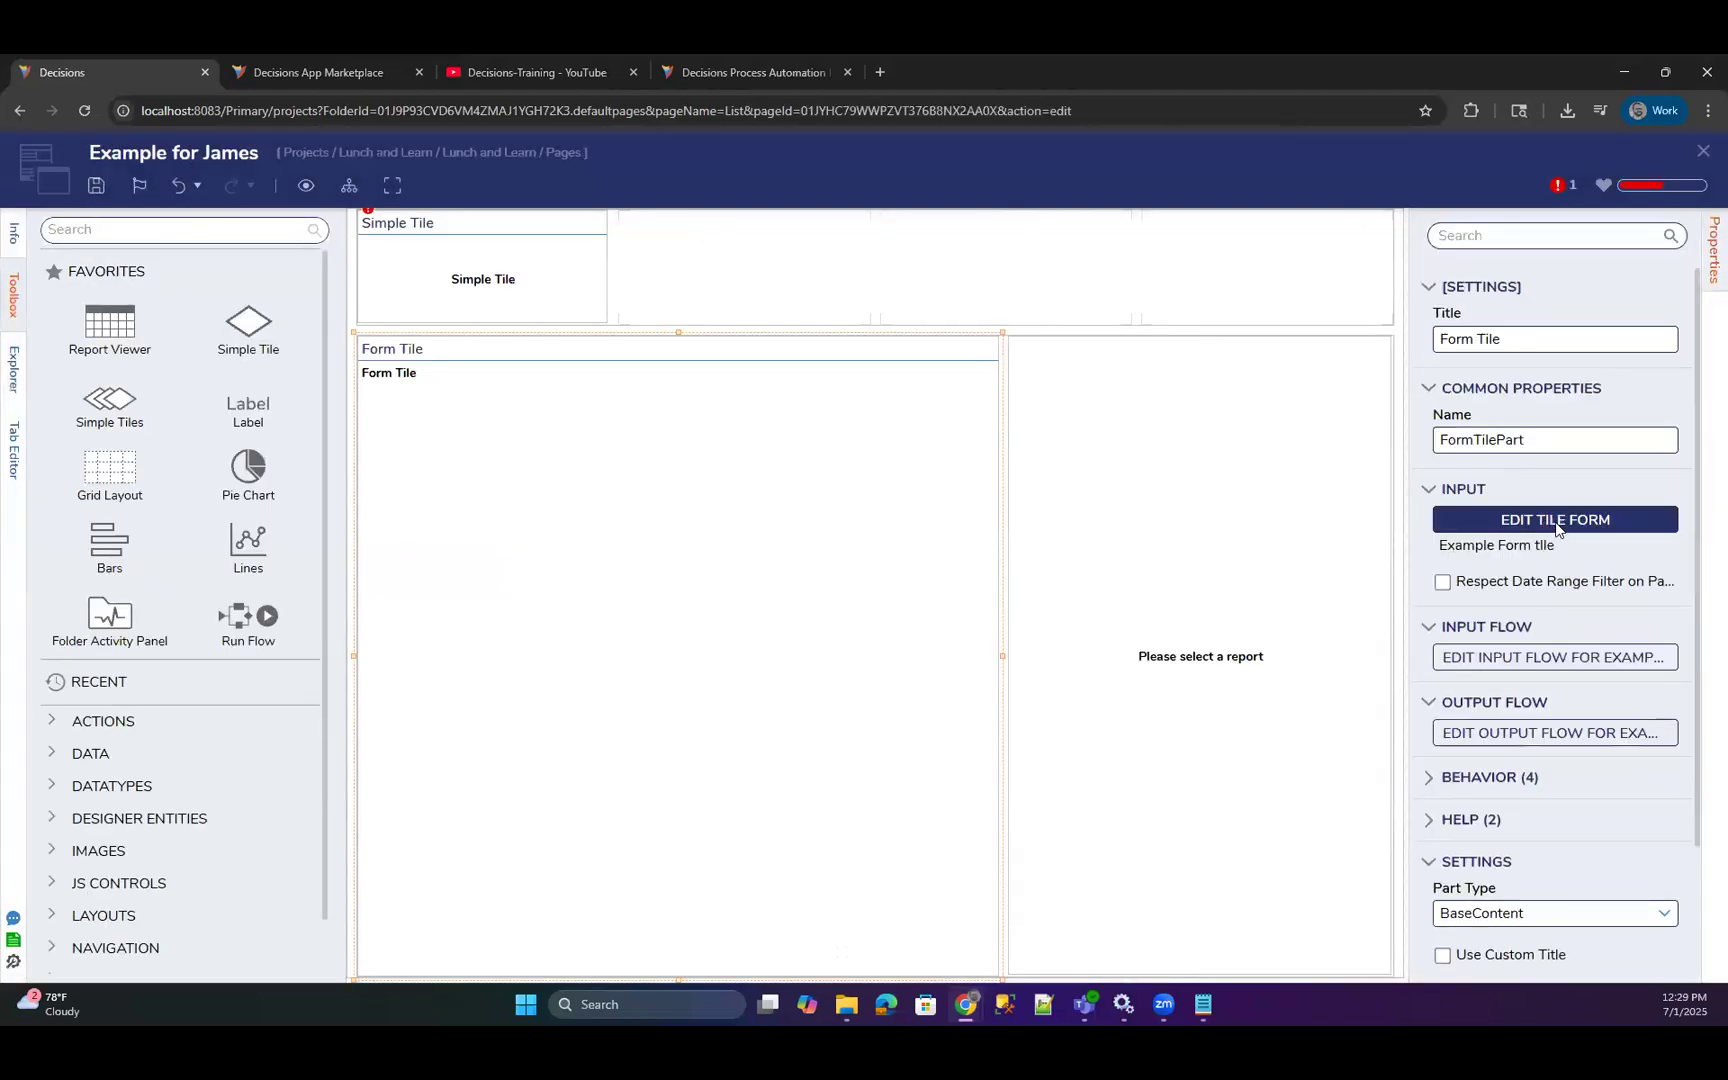
{"action": "left_click", "coordinate": [1668, 546]}
Check which existing project forms can be picked for the Form Tile, and cancel the selection.
{"action": "left_click", "coordinate": [1500, 519]}
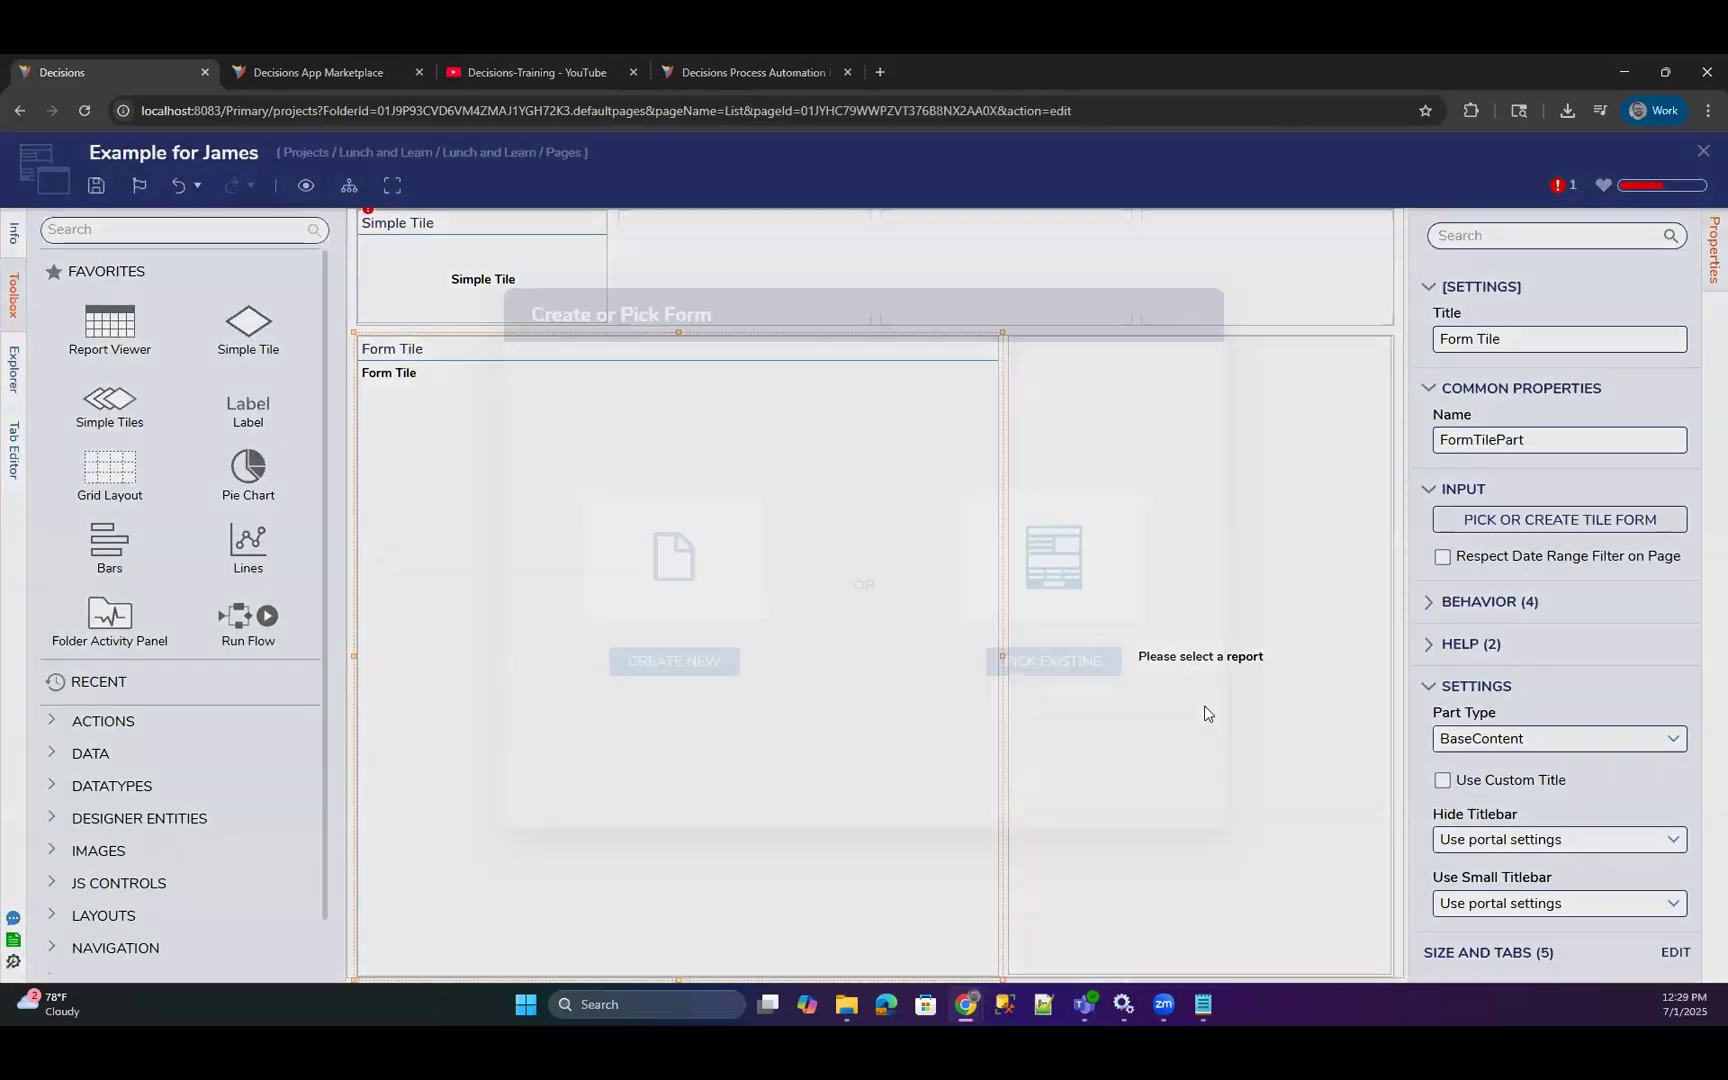
{"action": "left_click", "coordinate": [1070, 662]}
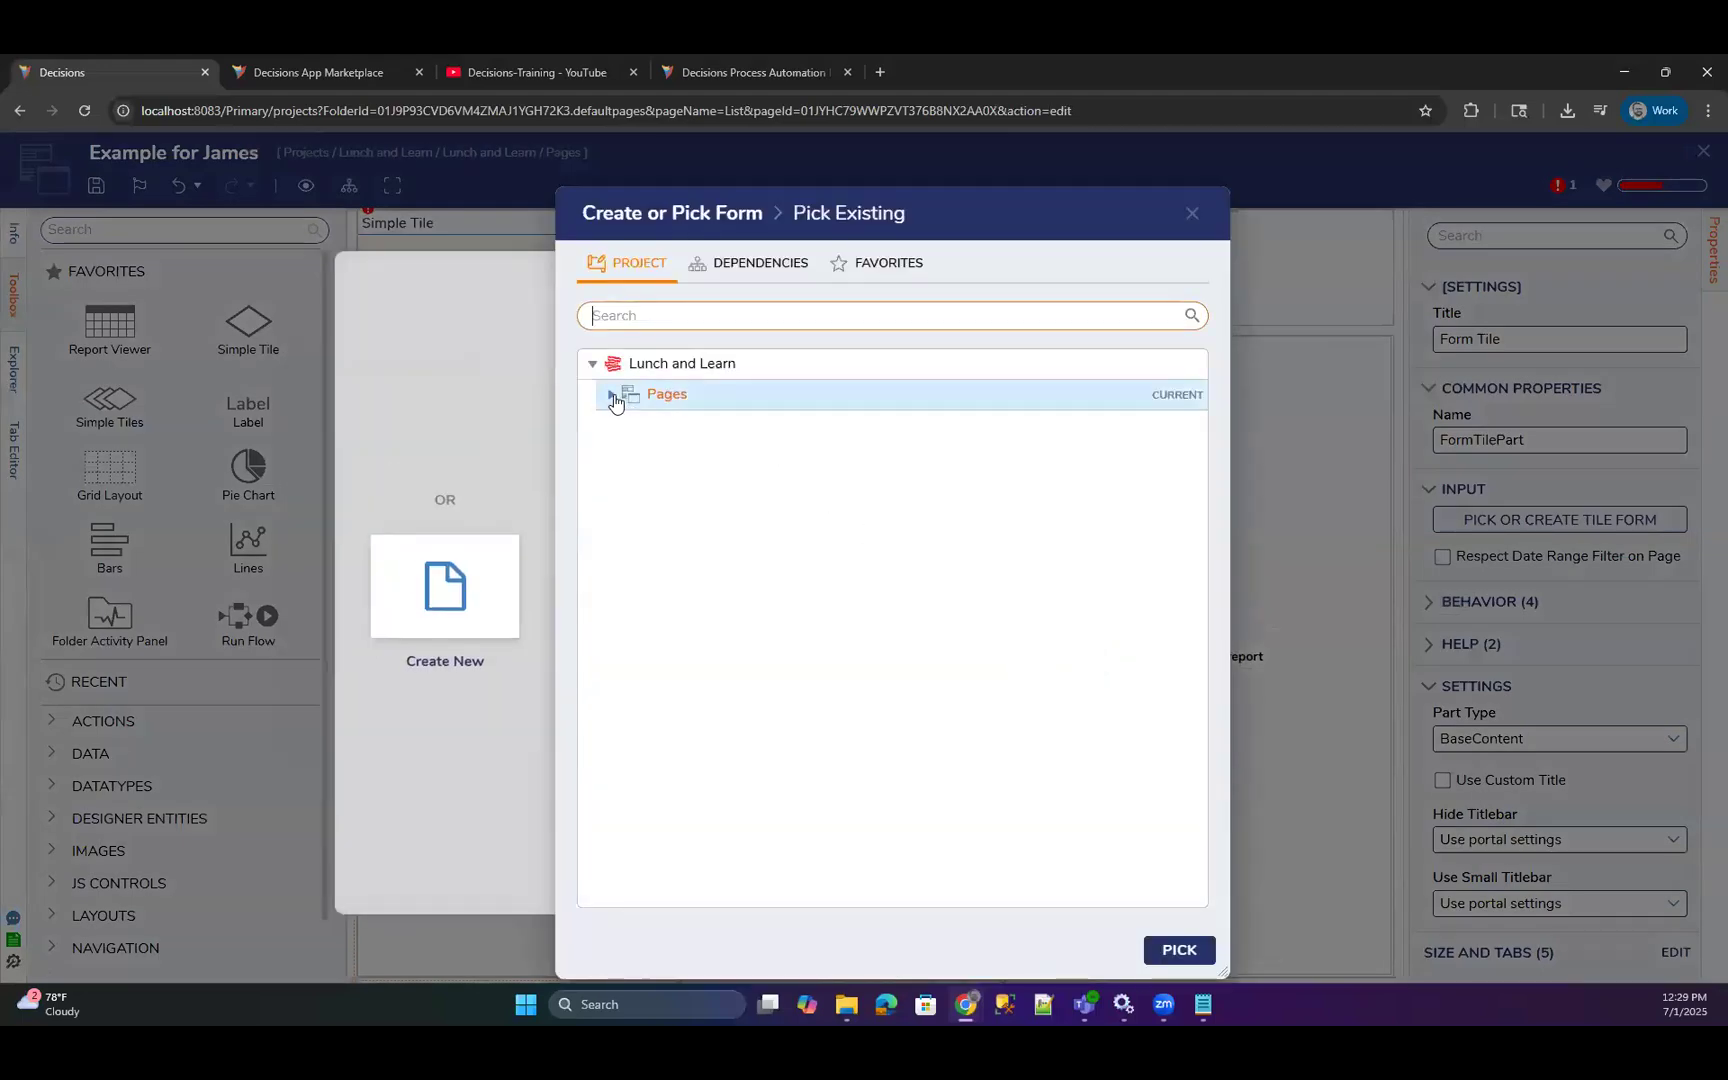
{"action": "left_click", "coordinate": [611, 394]}
{"action": "left_click", "coordinate": [667, 457]}
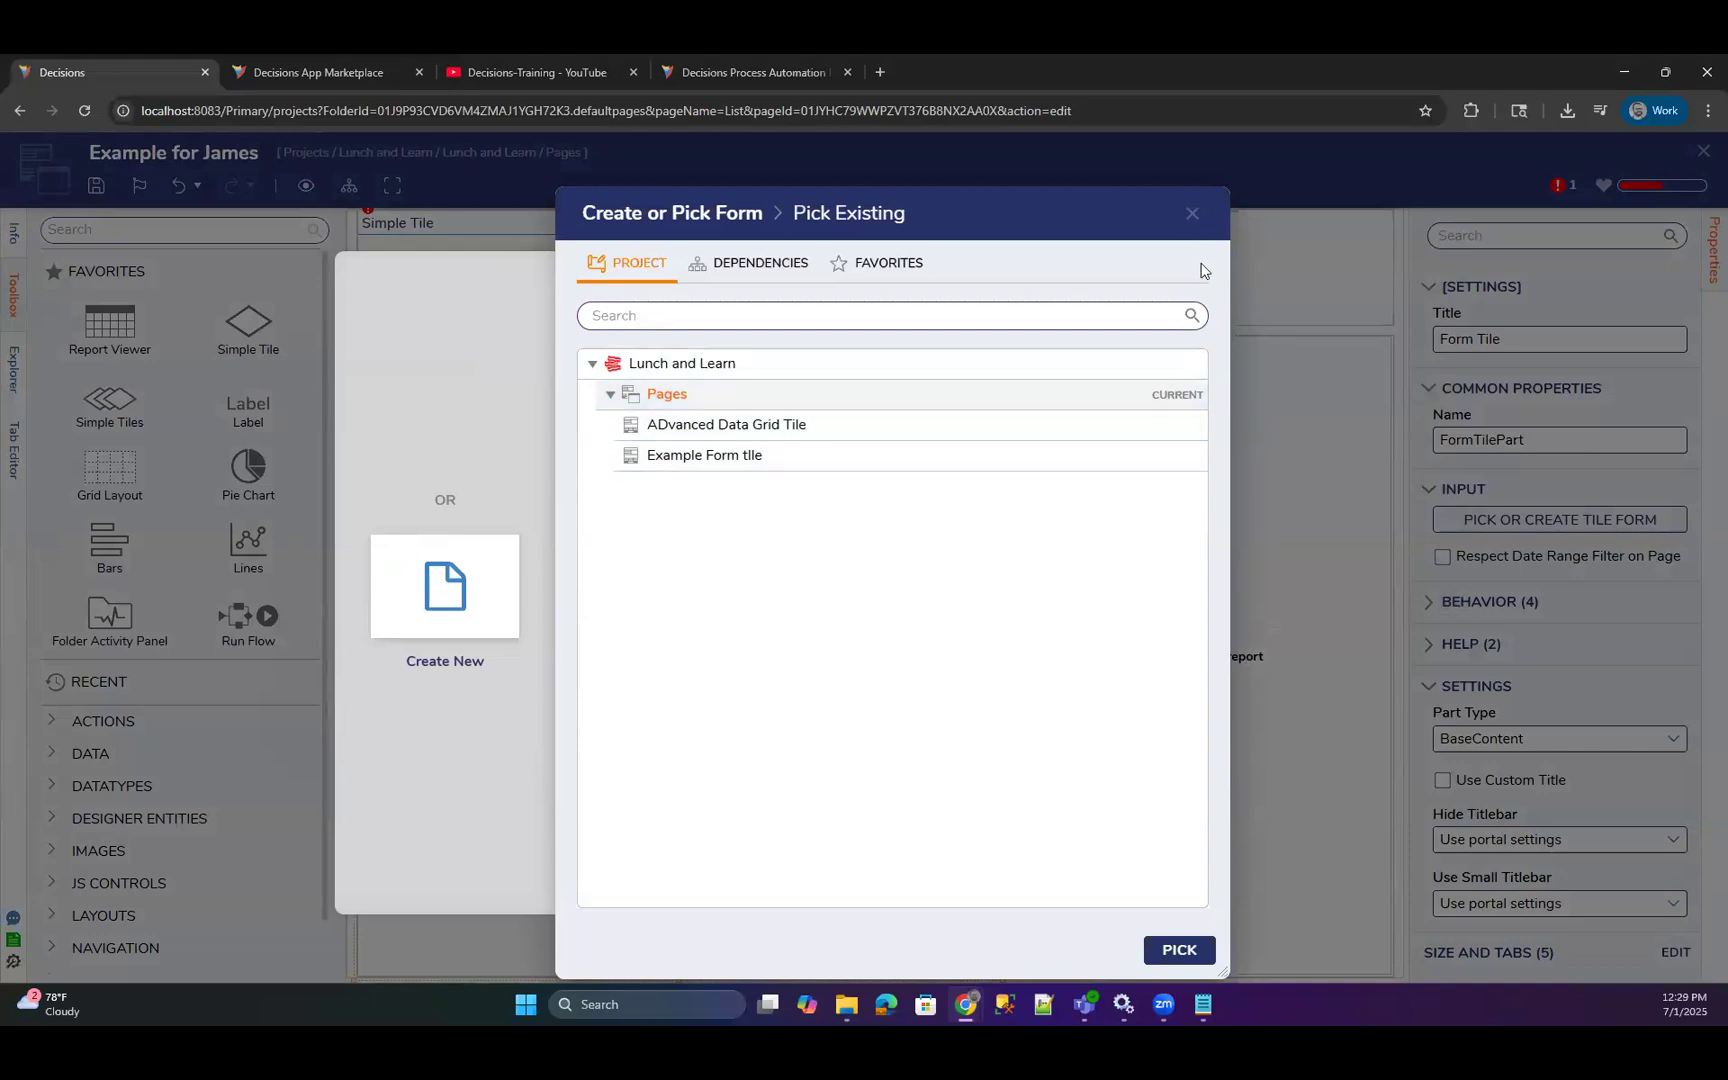
{"action": "left_click", "coordinate": [1192, 213]}
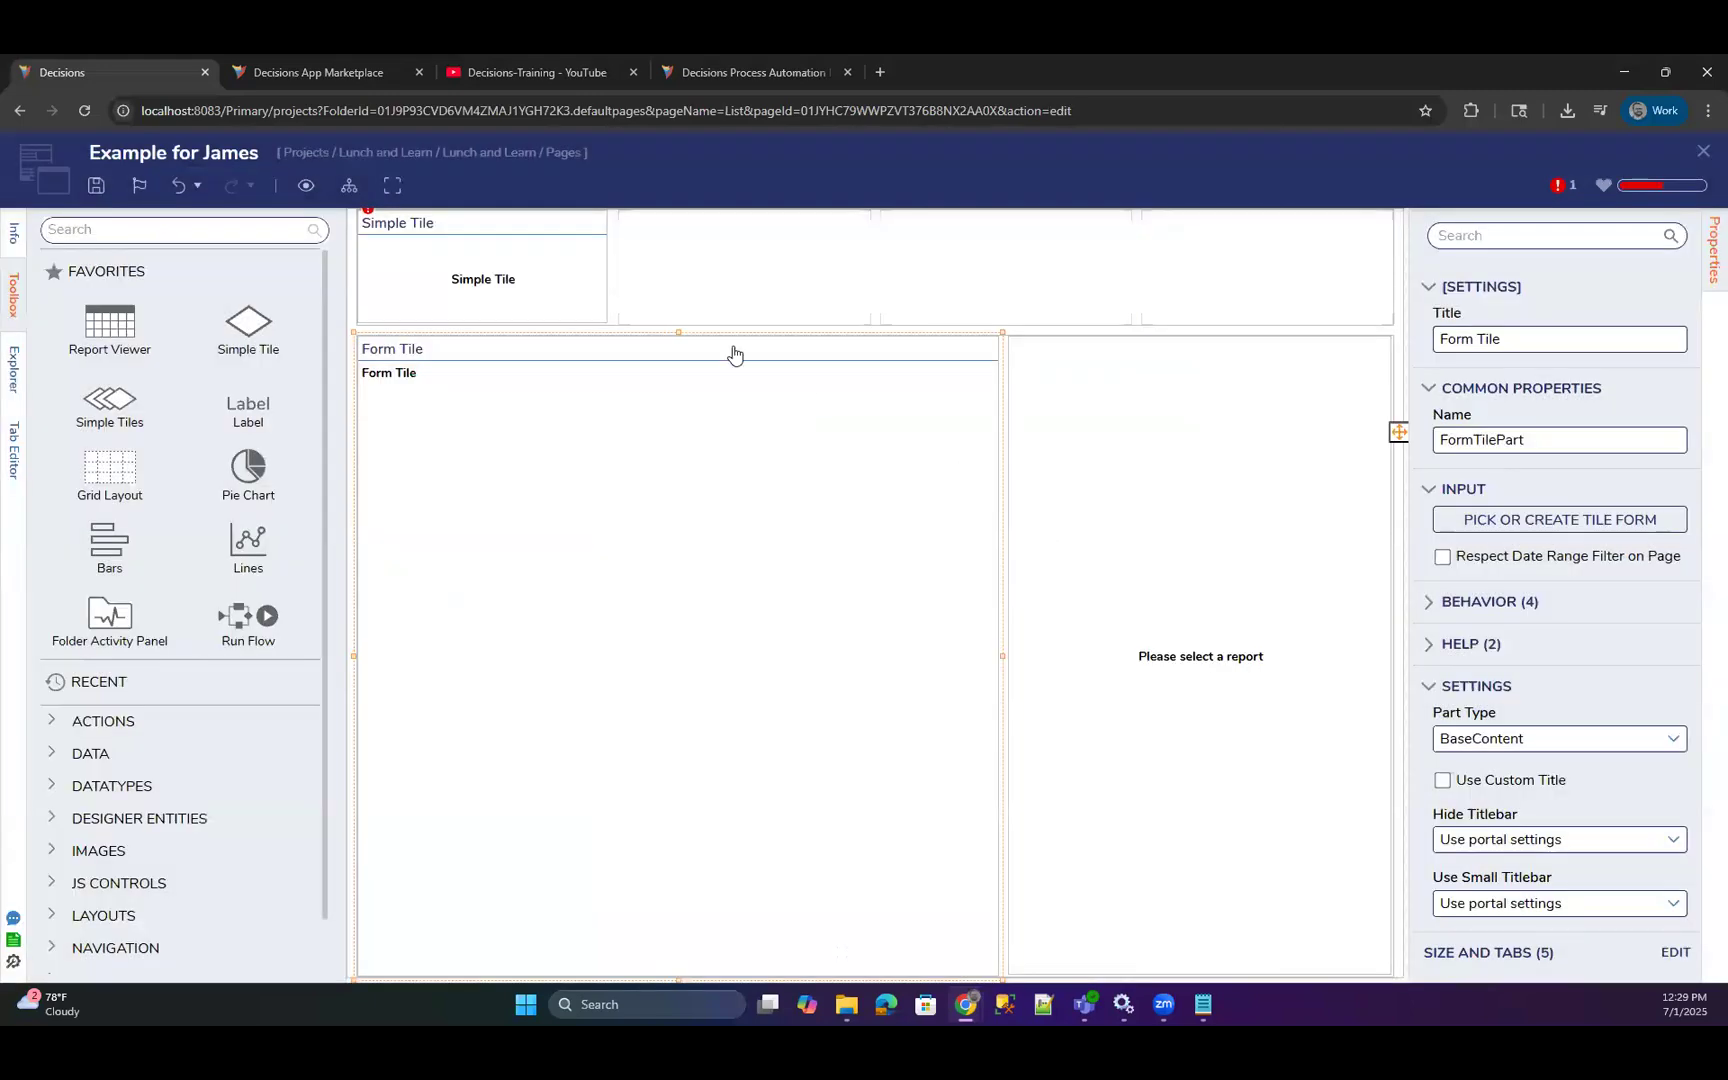
Find the Flow Run Part component and add it to the page in the empty grid cell beside the Simple Tile.
{"action": "left_click", "coordinate": [113, 237]}
{"action": "type", "text": "flow r"}
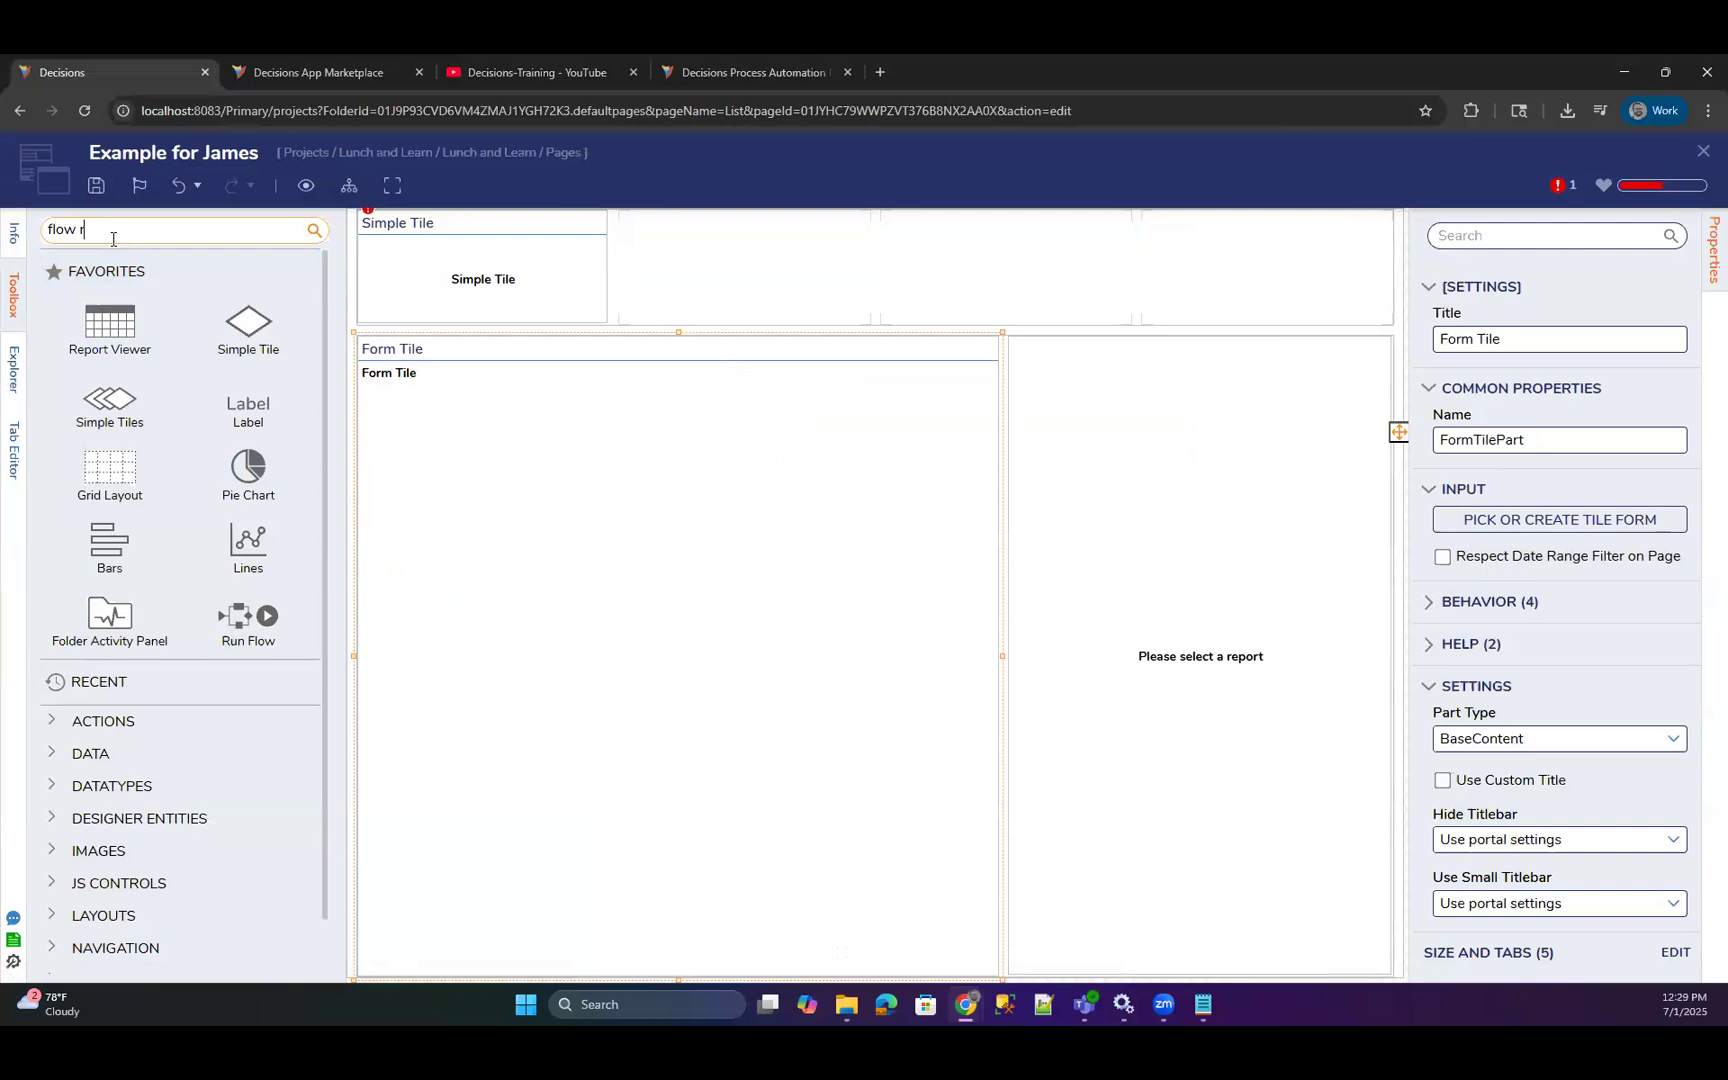
{"action": "type", "text": "un"}
{"action": "left_click_drag", "start_coordinate": [100, 282], "coordinate": [716, 296]}
Assign the existing Testing Flow to the Flow Run Part, and close the page with its changes saved.
{"action": "left_click", "coordinate": [1588, 520]}
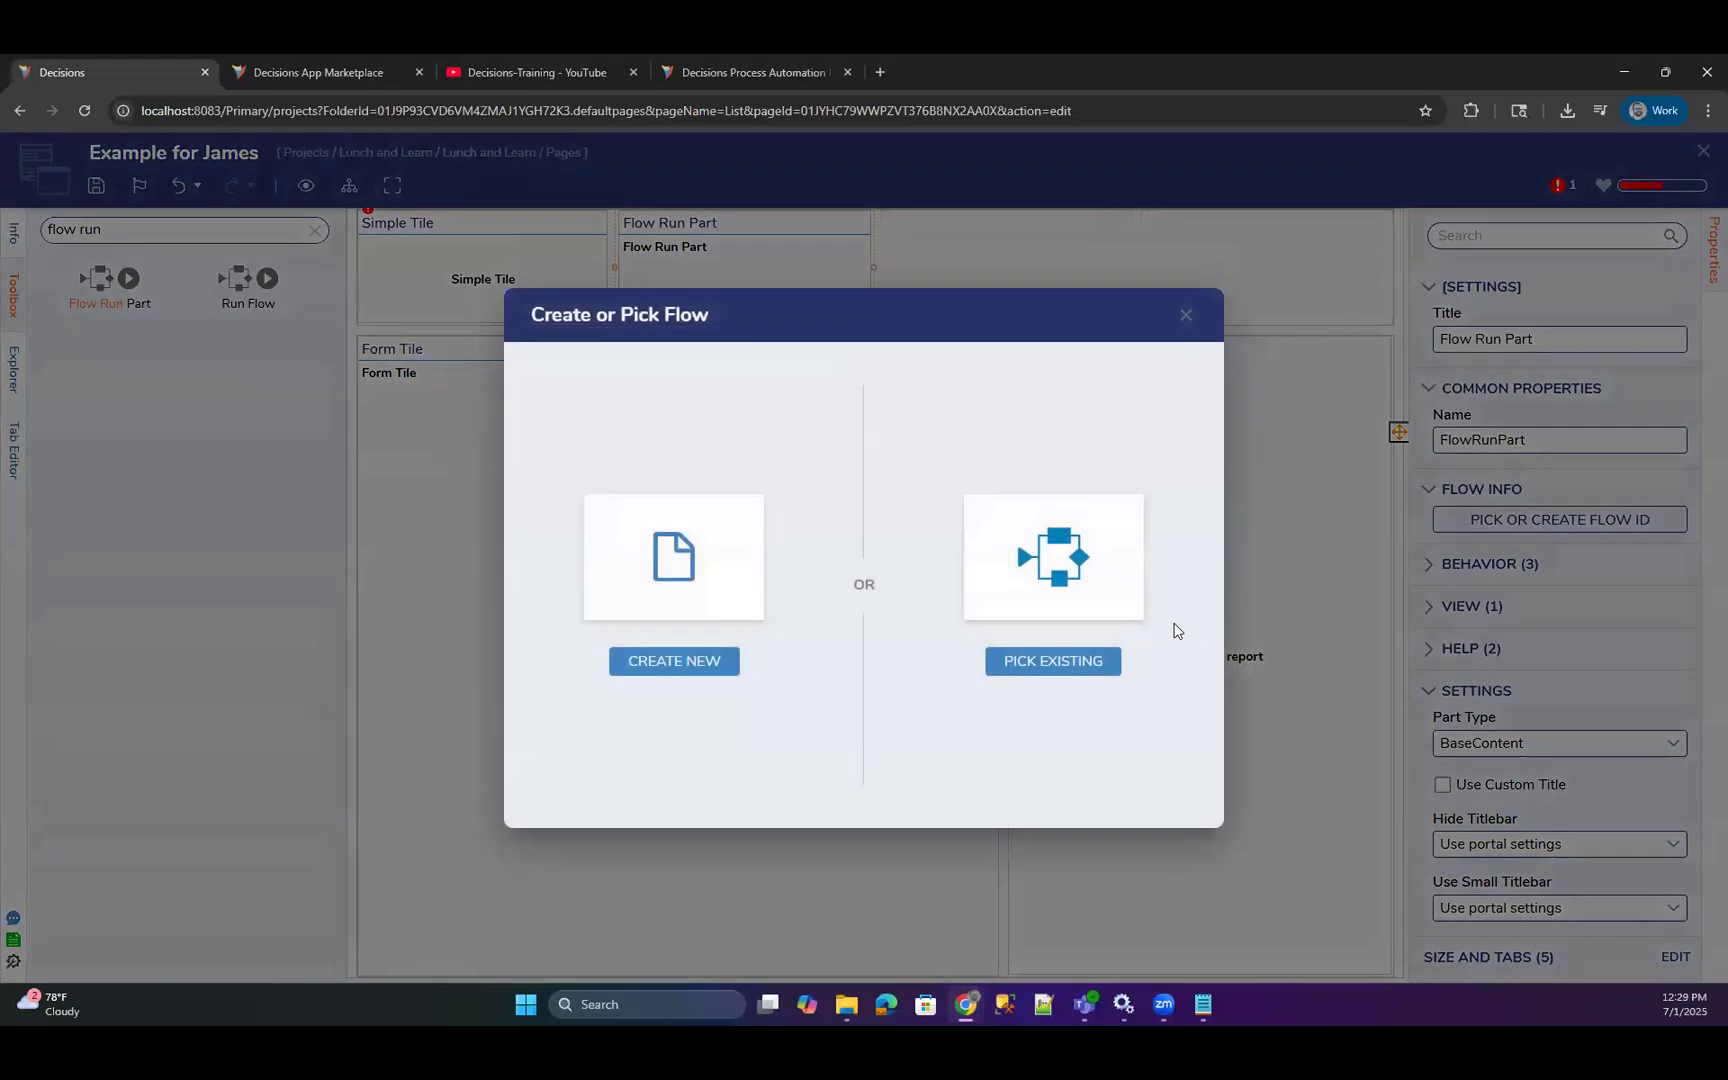
{"action": "left_click", "coordinate": [717, 668]}
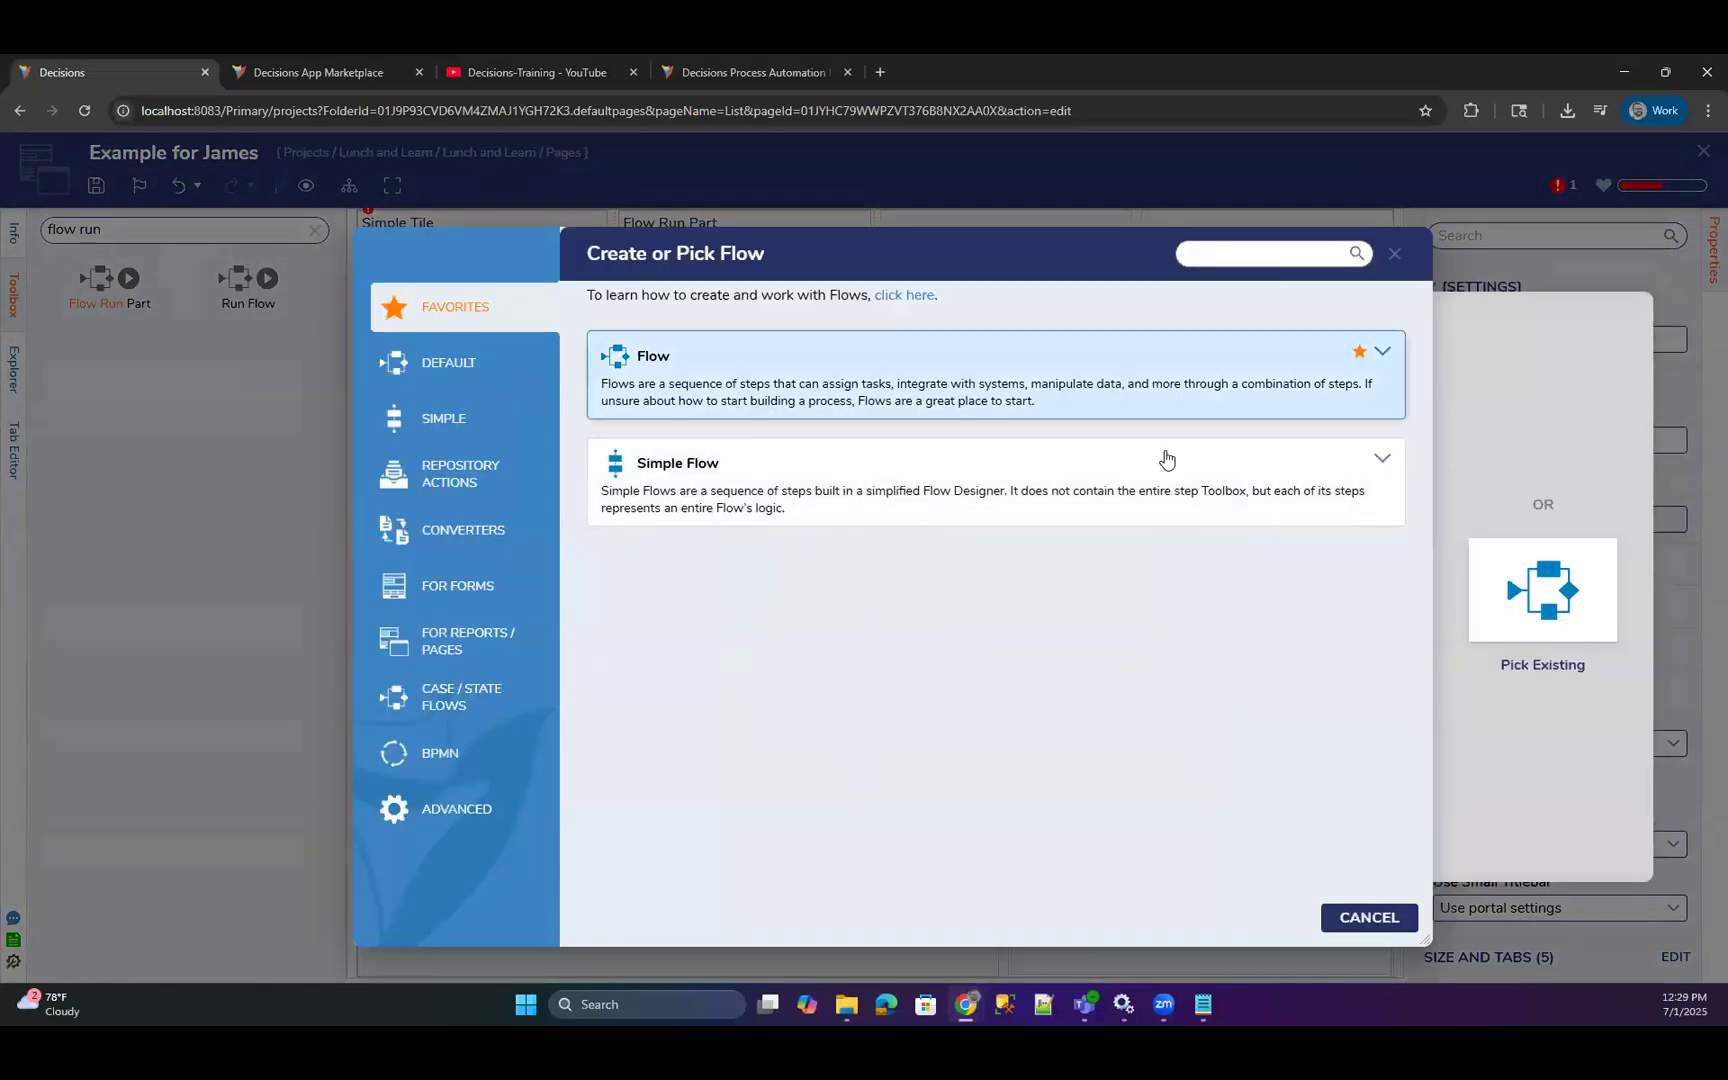
{"action": "left_click", "coordinate": [1397, 257]}
{"action": "left_click", "coordinate": [1600, 522]}
{"action": "left_click", "coordinate": [1085, 664]}
{"action": "left_click", "coordinate": [660, 384]}
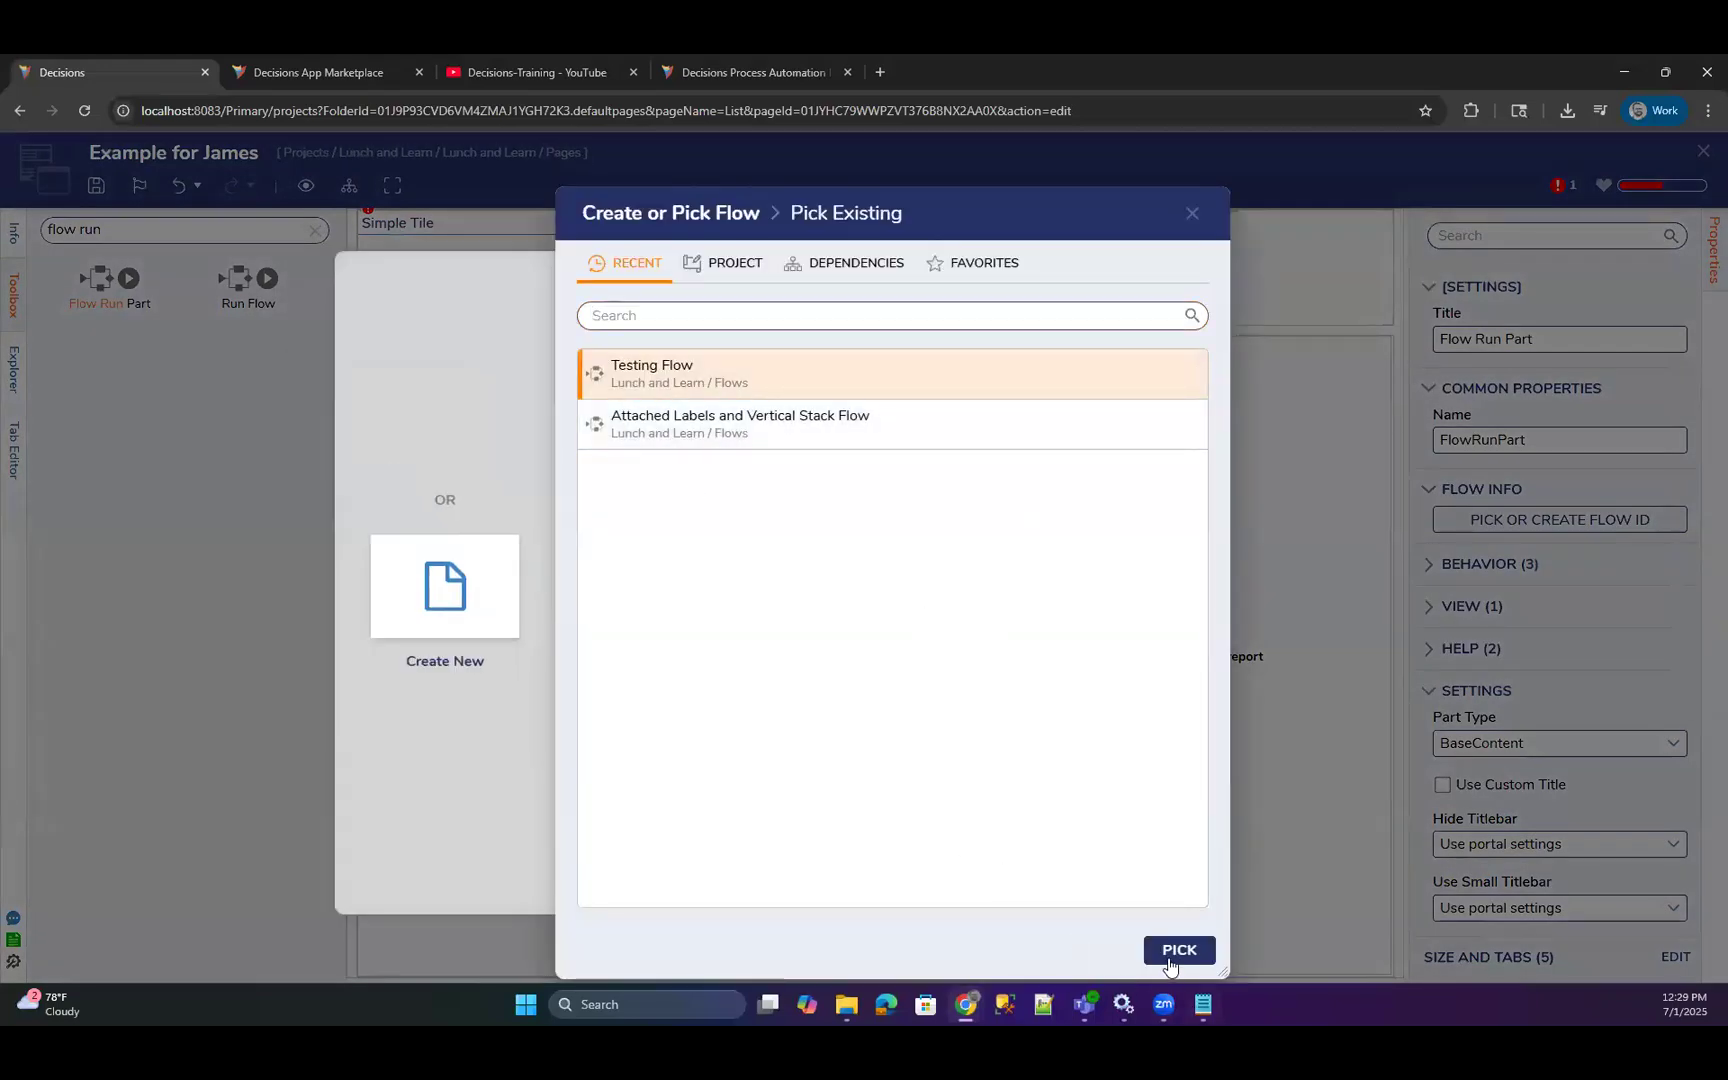
{"action": "left_click", "coordinate": [1179, 950]}
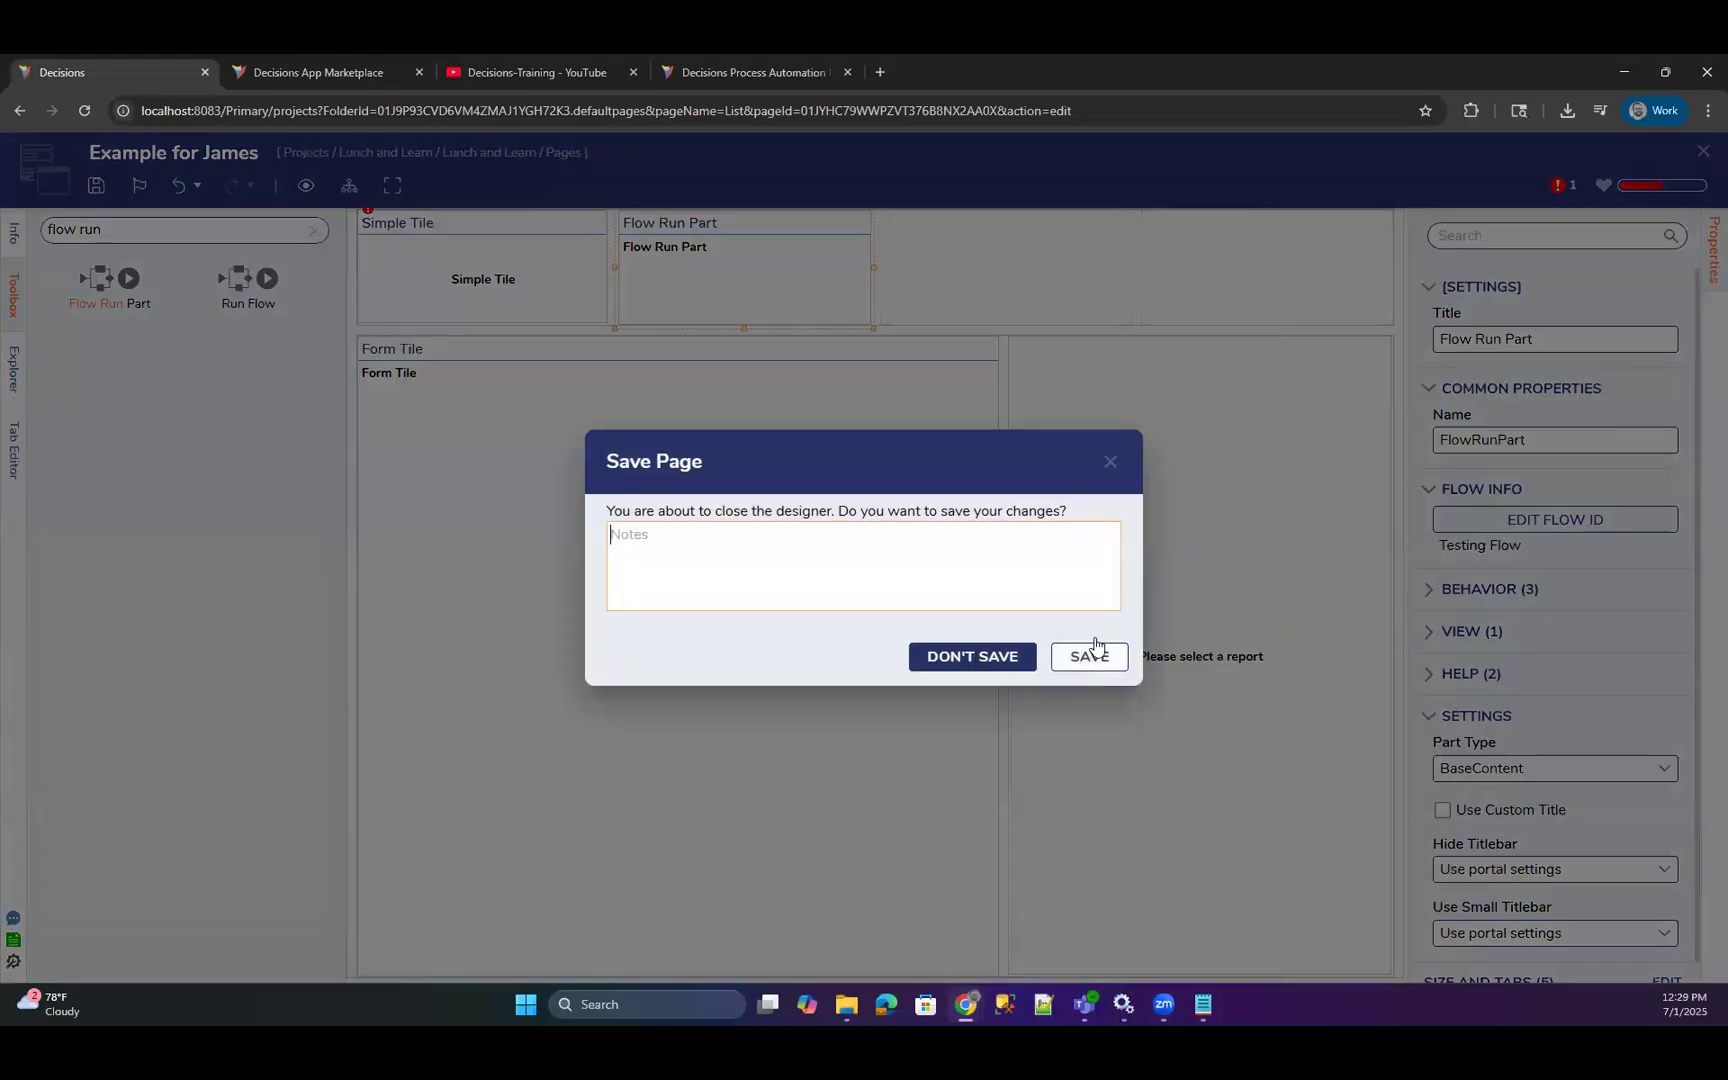
{"action": "left_click", "coordinate": [1091, 650]}
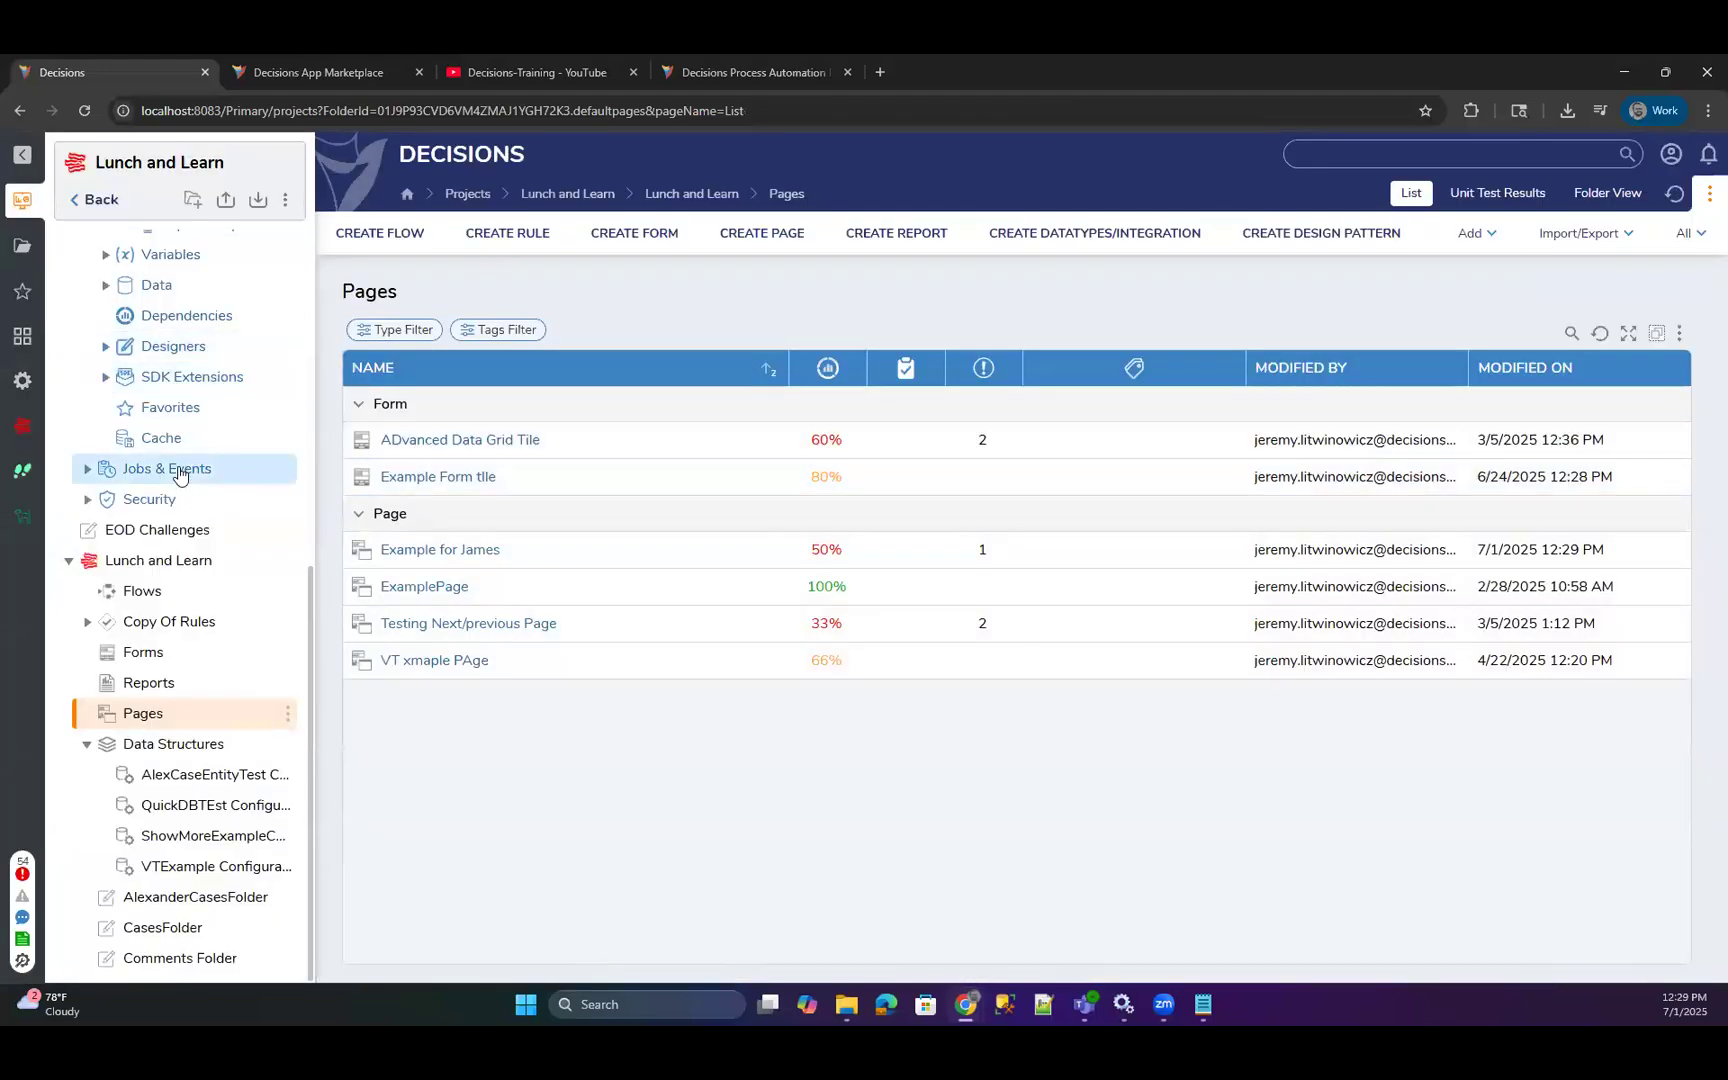
Open the VT Example Dash folder under the project's Public Folders.
{"action": "scroll", "coordinate": [177, 477], "scroll_direction": "up", "scroll_amount": 6}
{"action": "scroll", "coordinate": [110, 378], "scroll_direction": "up", "scroll_amount": 1}
{"action": "left_click", "coordinate": [70, 276]}
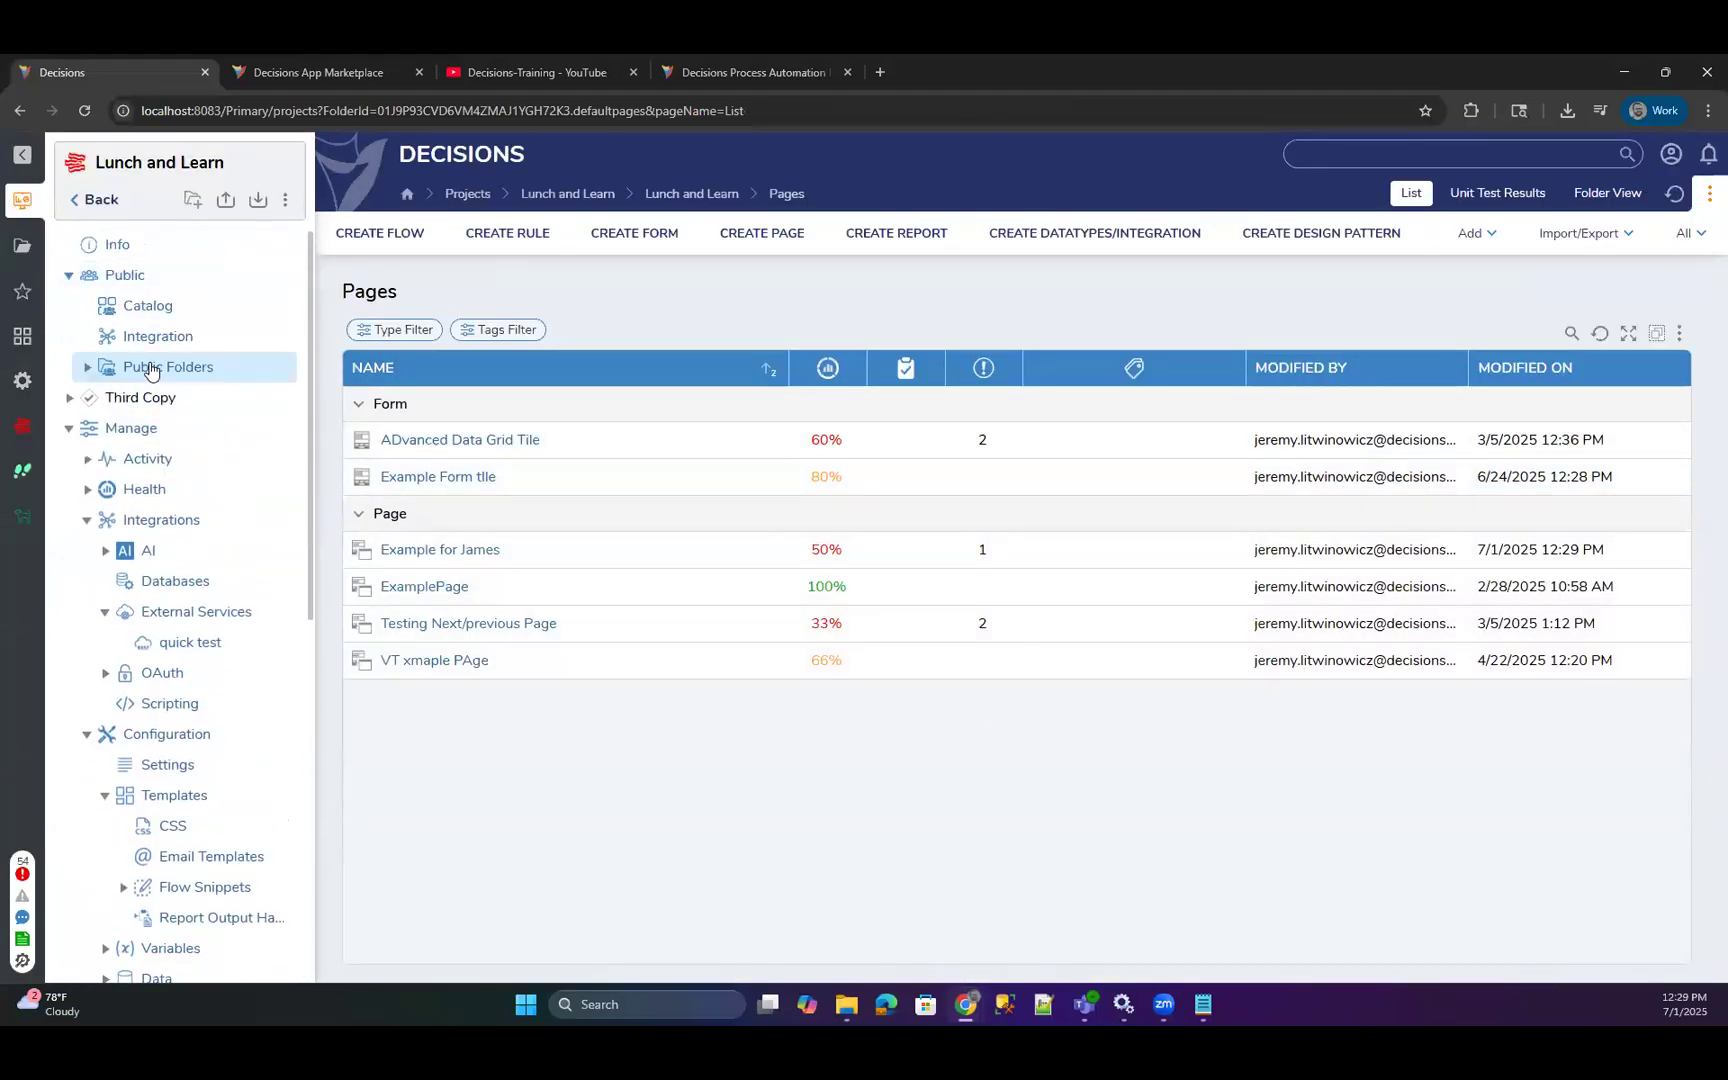
{"action": "left_click", "coordinate": [153, 372]}
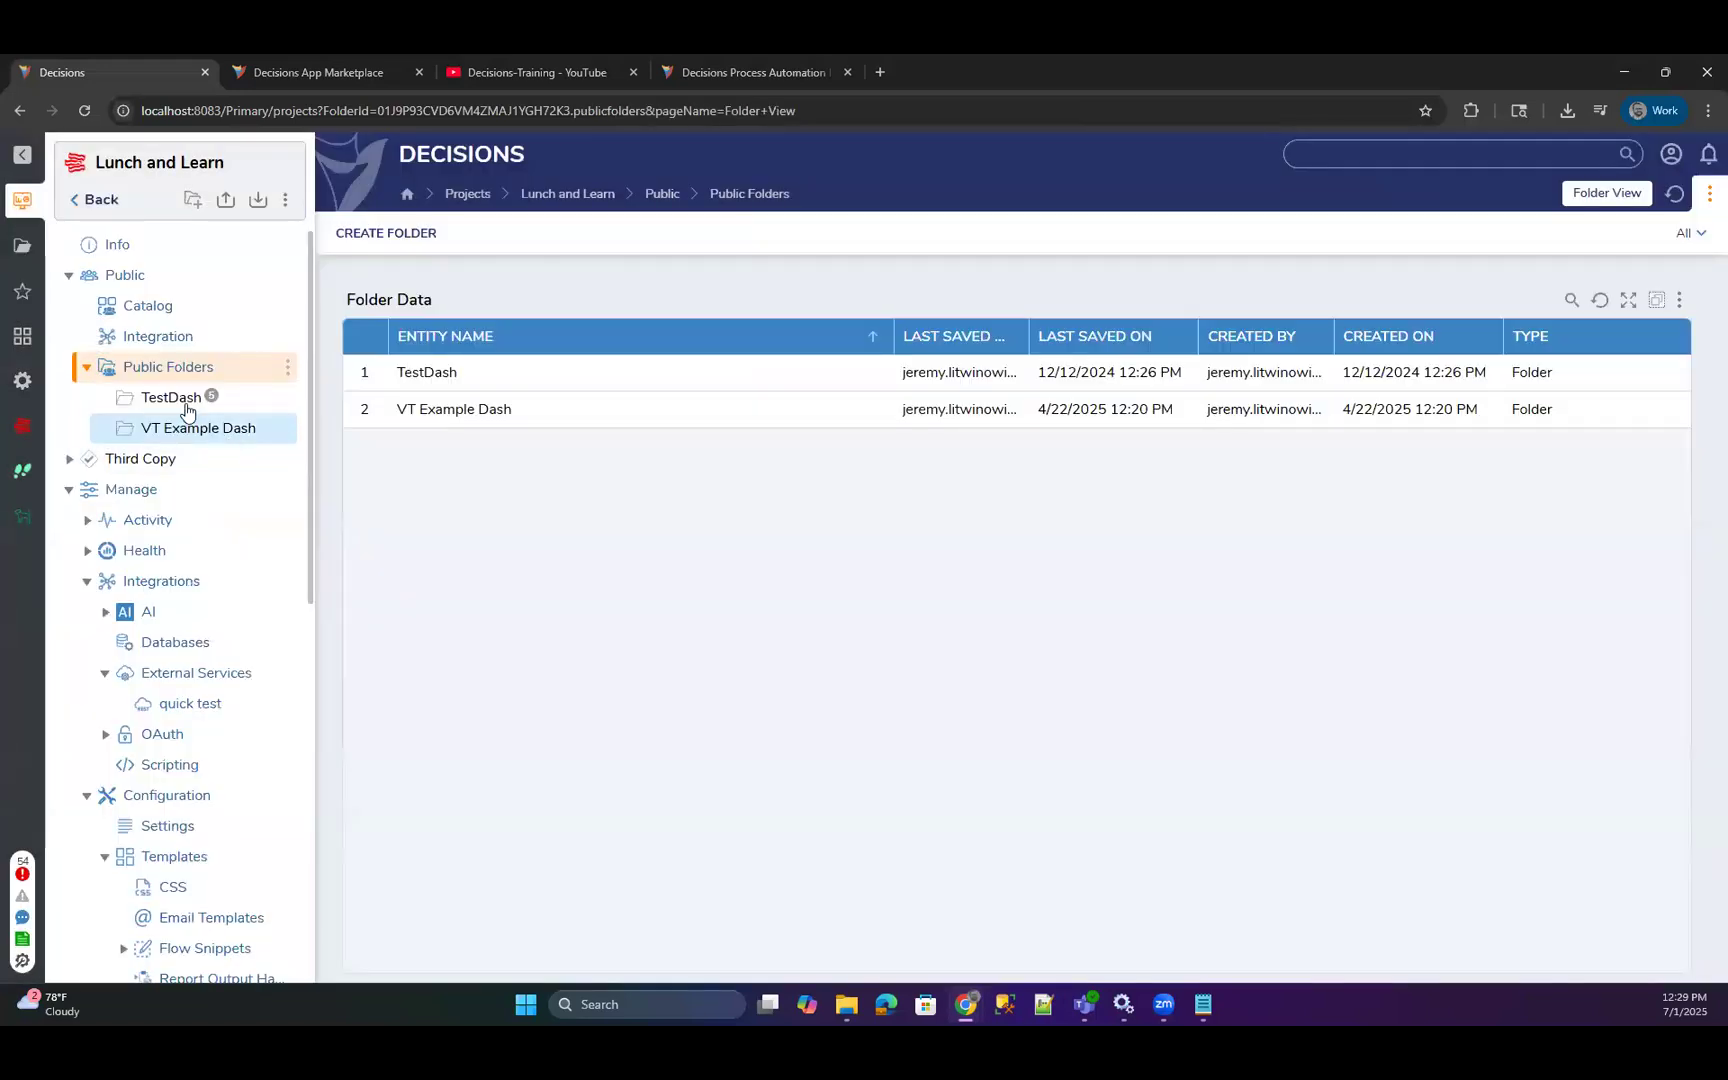
{"action": "left_click", "coordinate": [185, 429]}
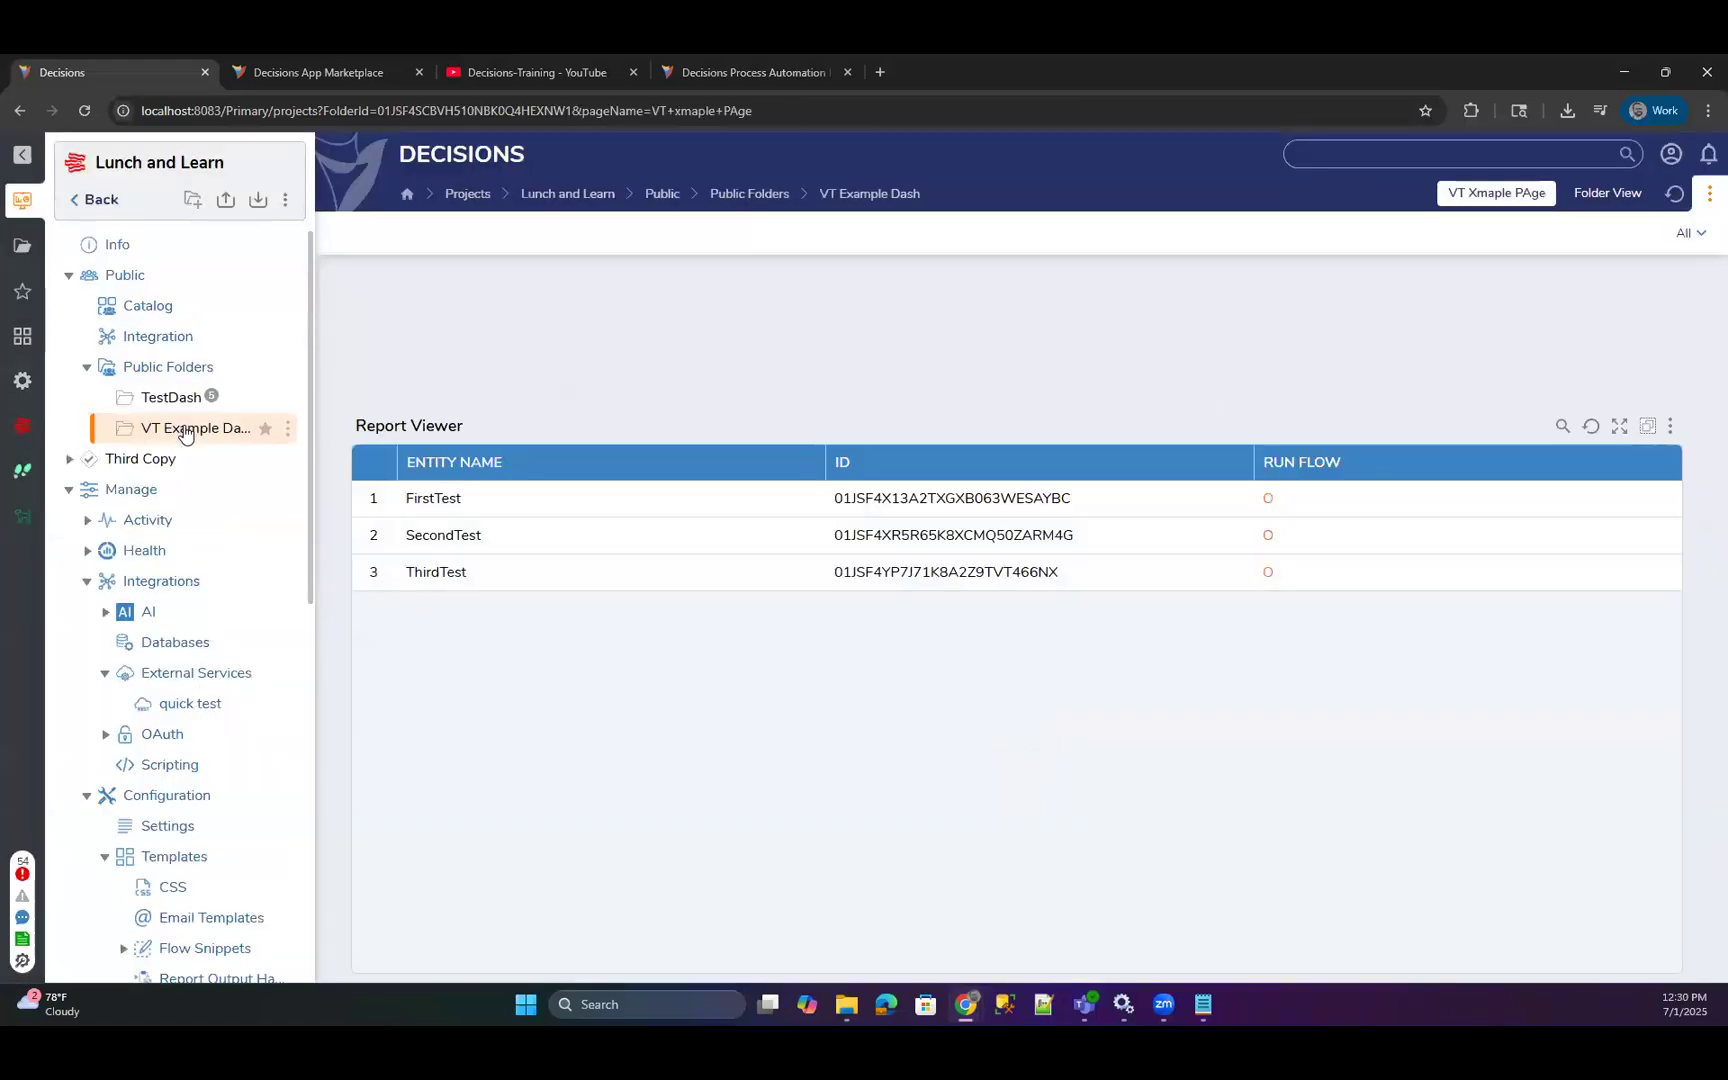
Add the existing Example for James page to the VT Example Dash folder.
{"action": "left_click", "coordinate": [288, 428]}
{"action": "mouse_move", "coordinate": [382, 481]}
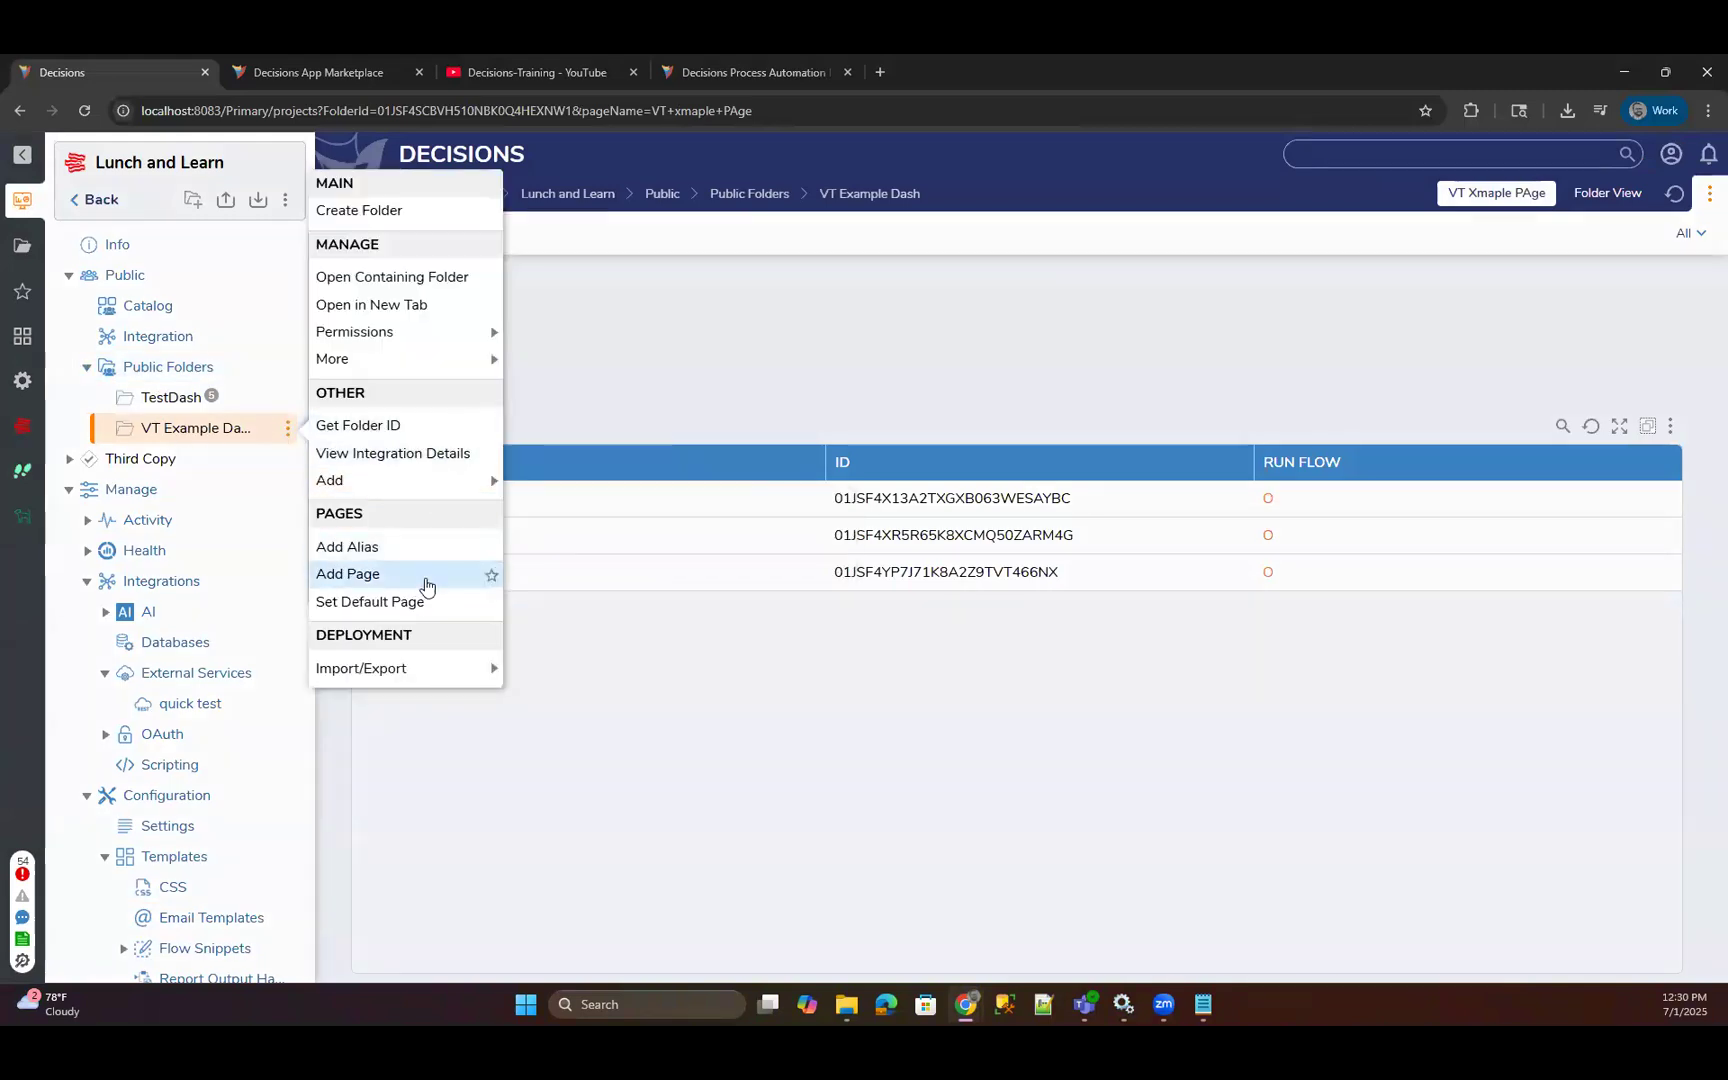
{"action": "left_click", "coordinate": [420, 576]}
{"action": "left_click", "coordinate": [843, 476]}
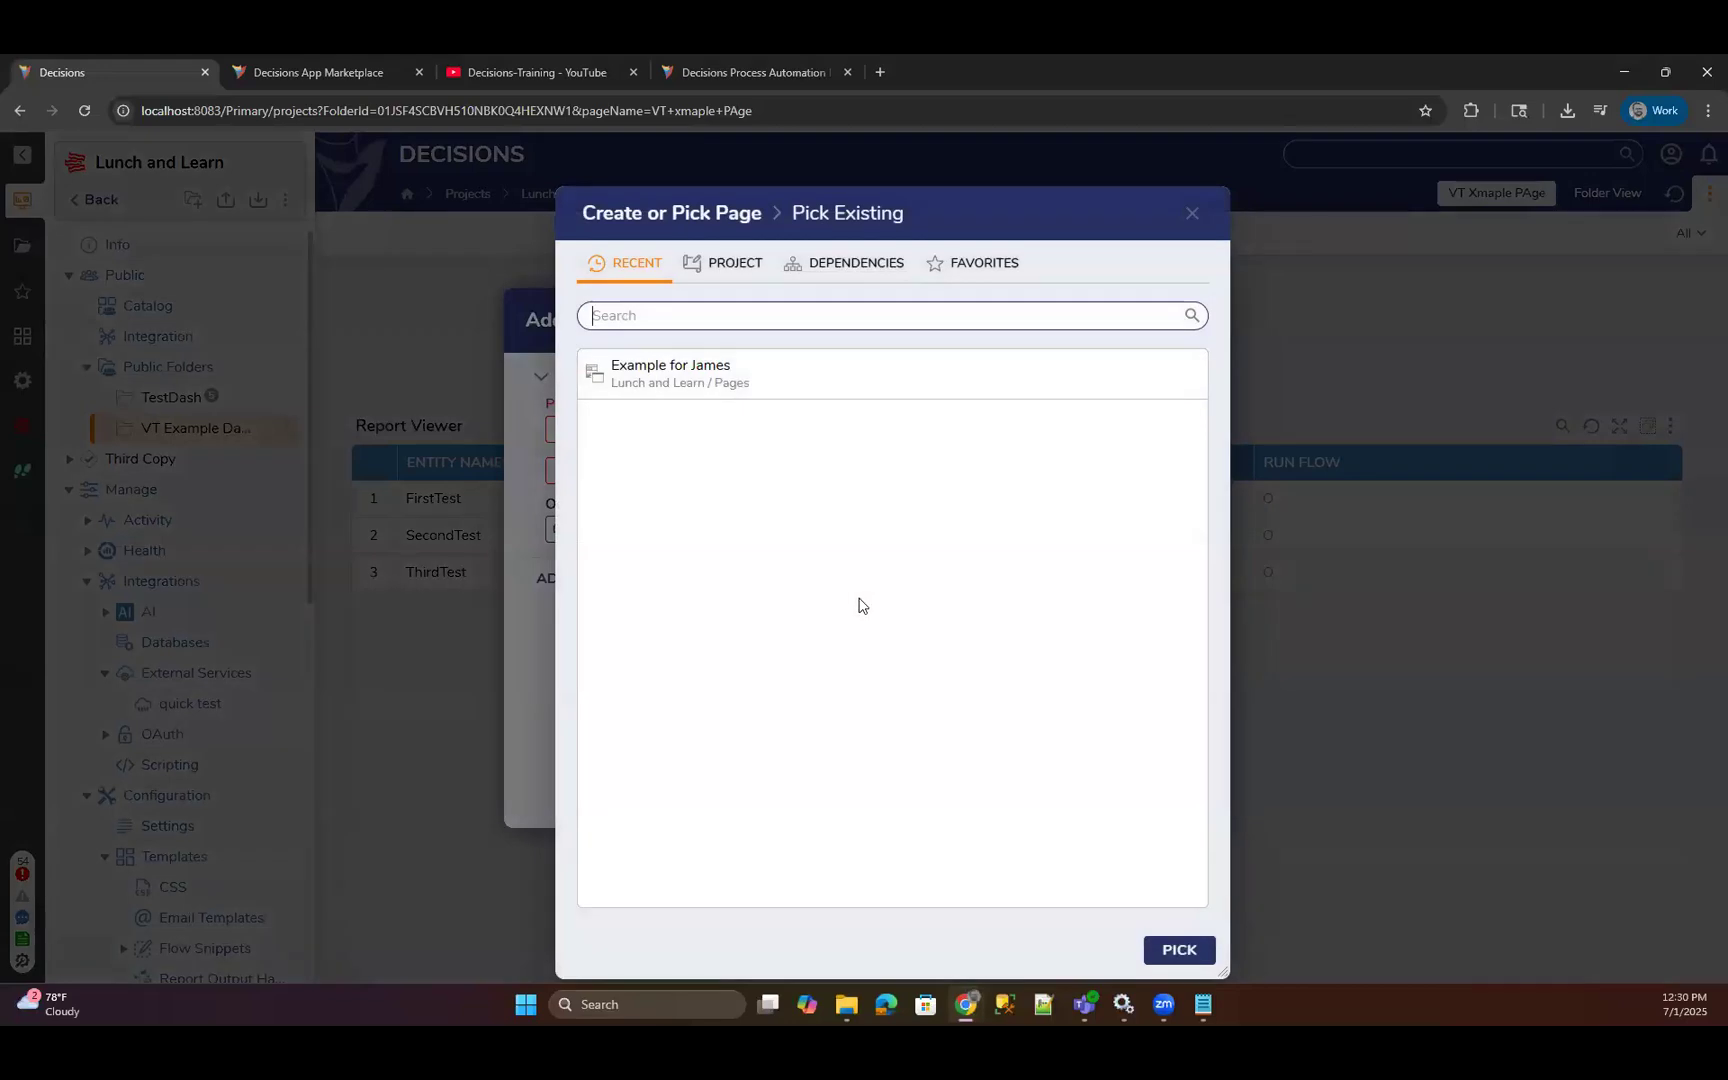
{"action": "left_click", "coordinate": [687, 390]}
{"action": "left_click", "coordinate": [1162, 960]}
{"action": "left_click", "coordinate": [1140, 790]}
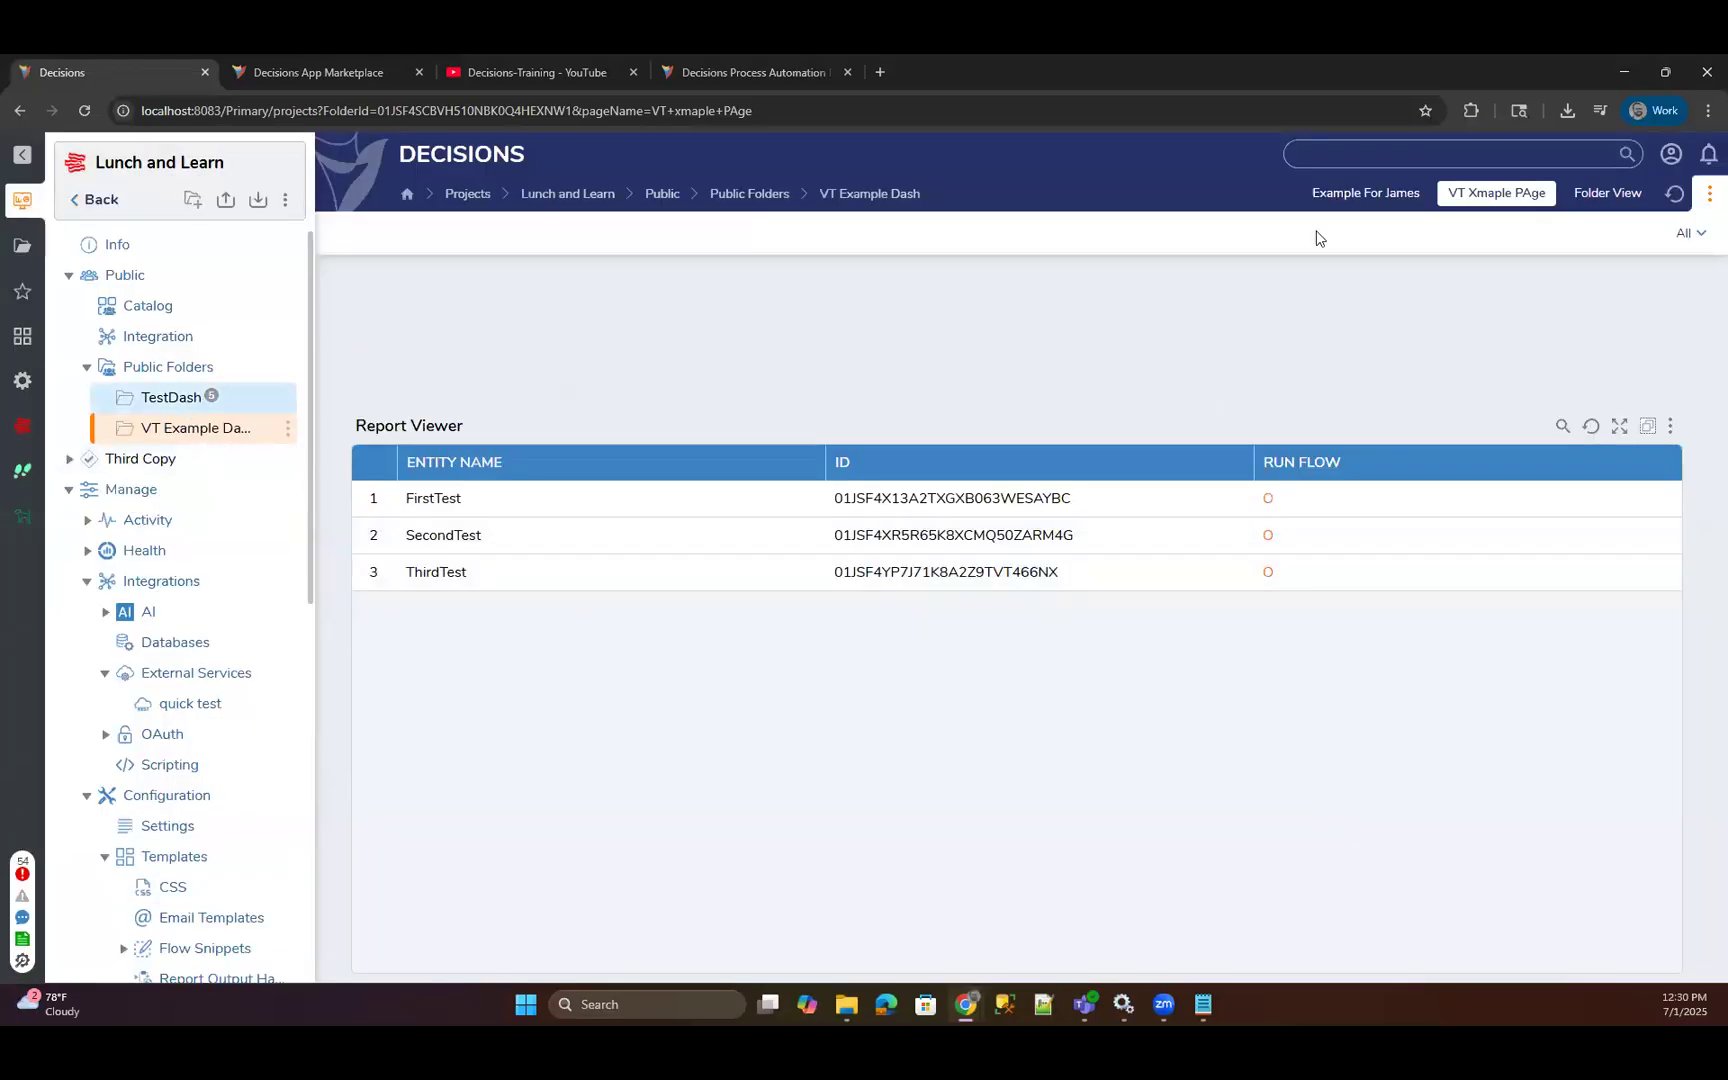
Check how the Example for James page runs in the folder, reloading it once, and close its browser tab.
{"action": "left_click", "coordinate": [1366, 193]}
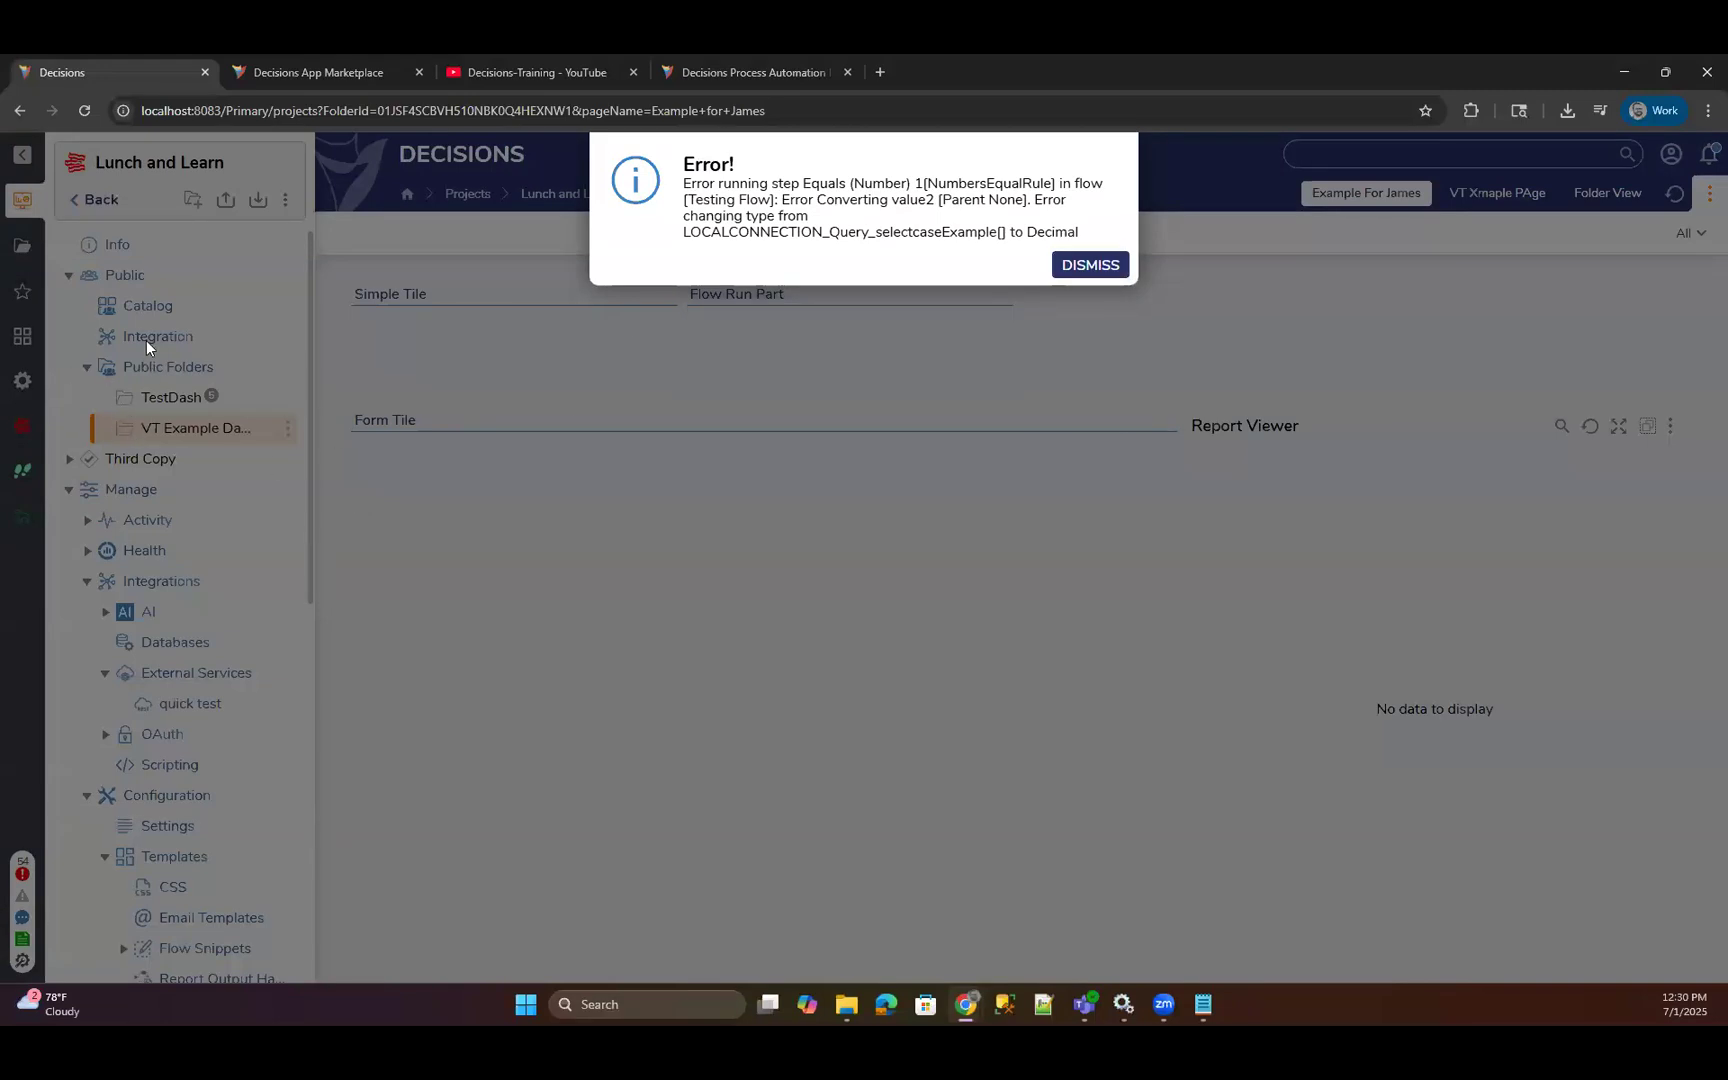
{"action": "left_click", "coordinate": [84, 110]}
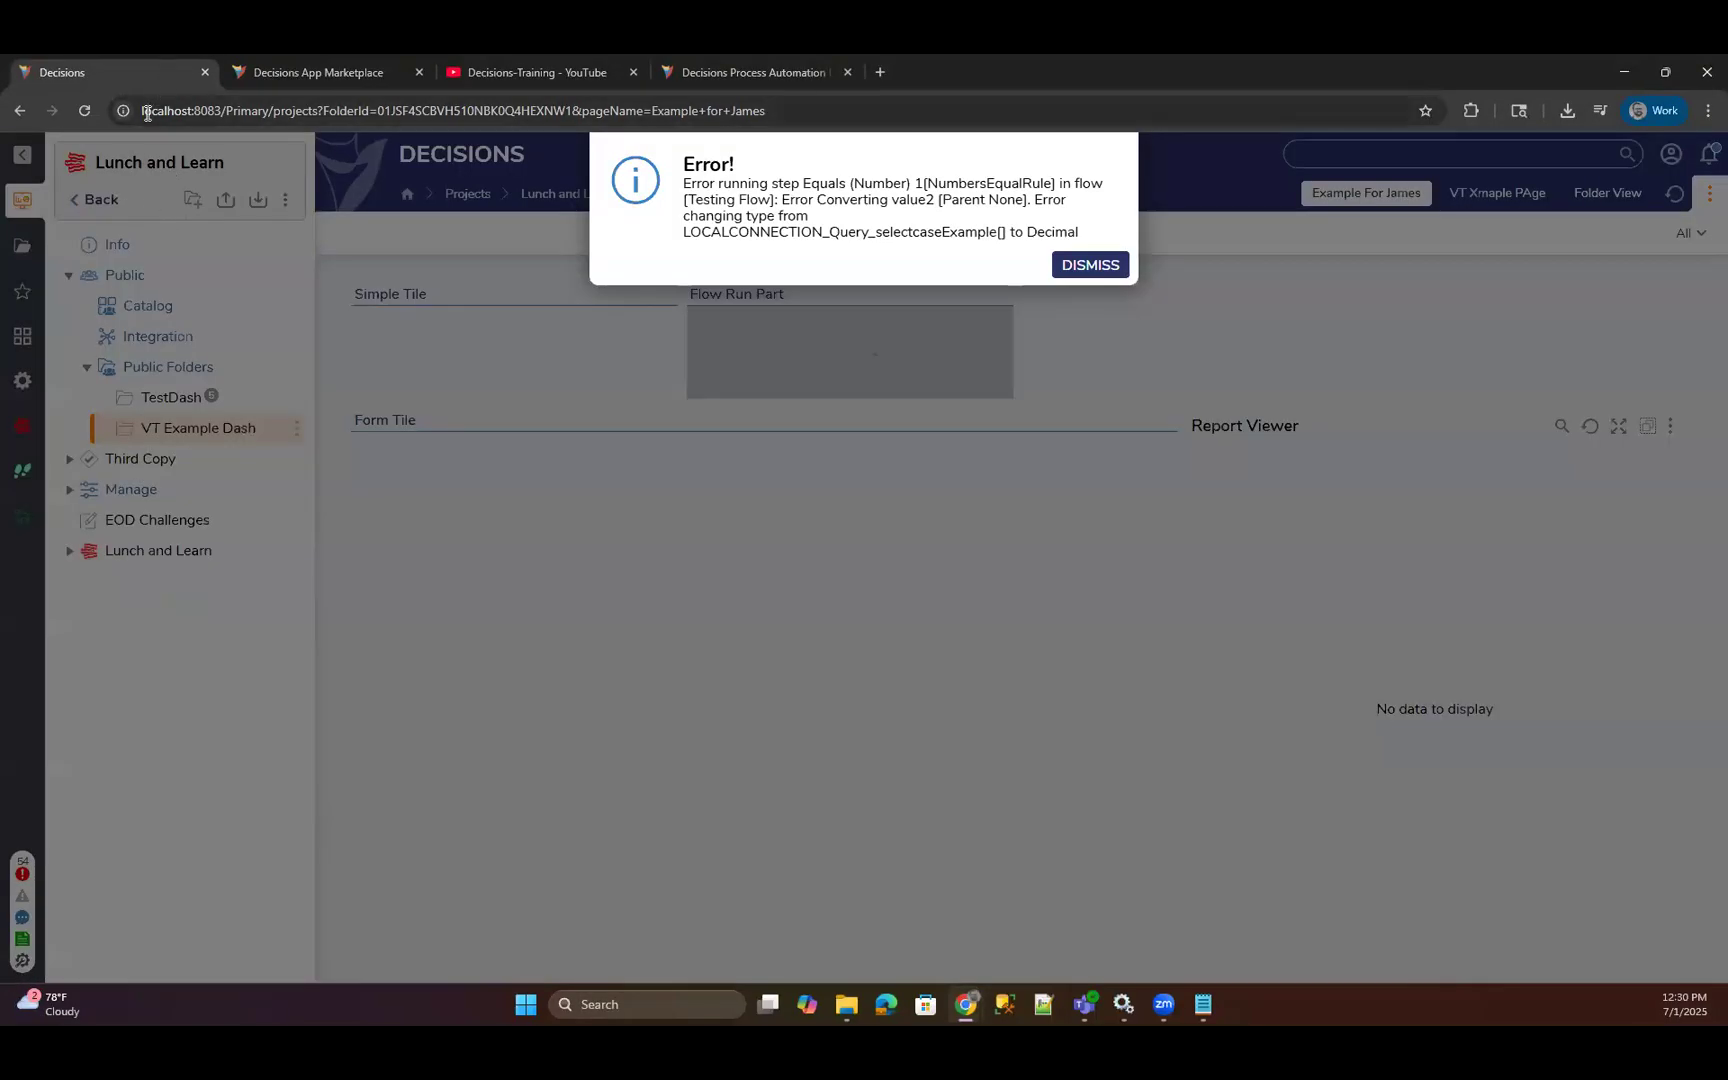
{"action": "left_click", "coordinate": [205, 72]}
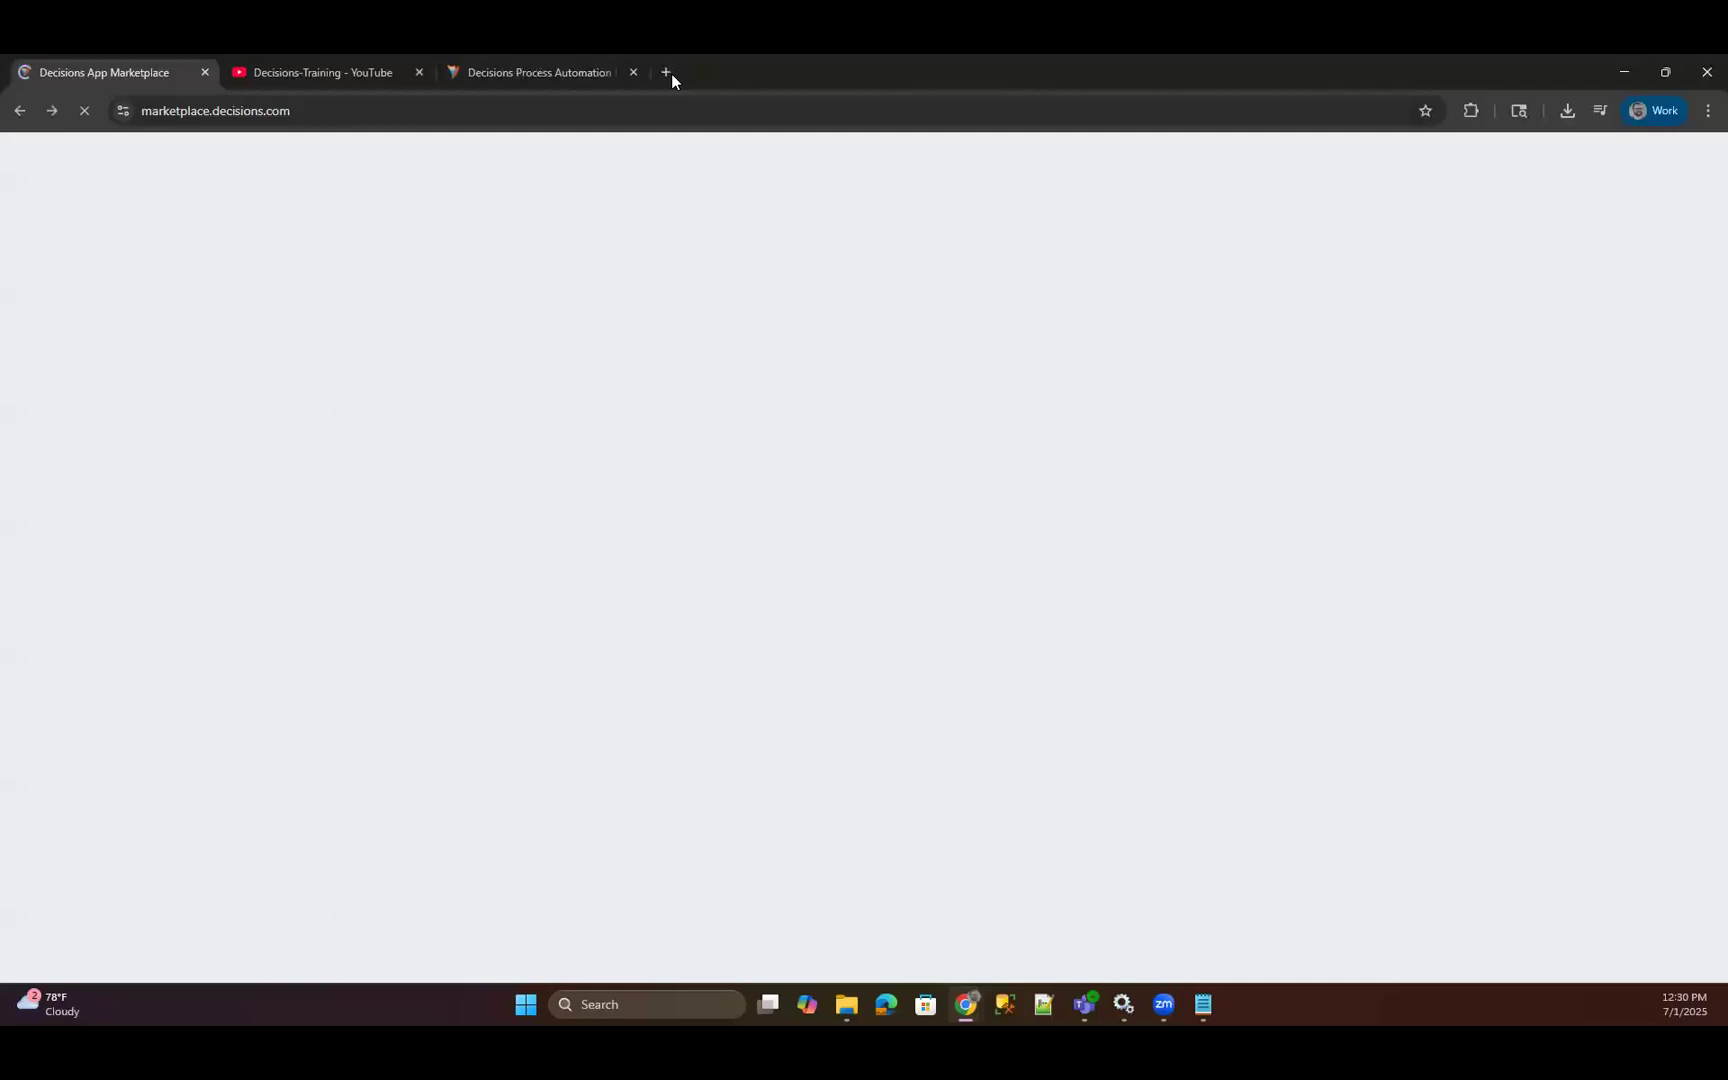
Load localhost:8083 in a new browser tab and open Testing Flow from the Lunch and Learn project's flows.
{"action": "left_click", "coordinate": [668, 72]}
{"action": "type", "text": "loca"}
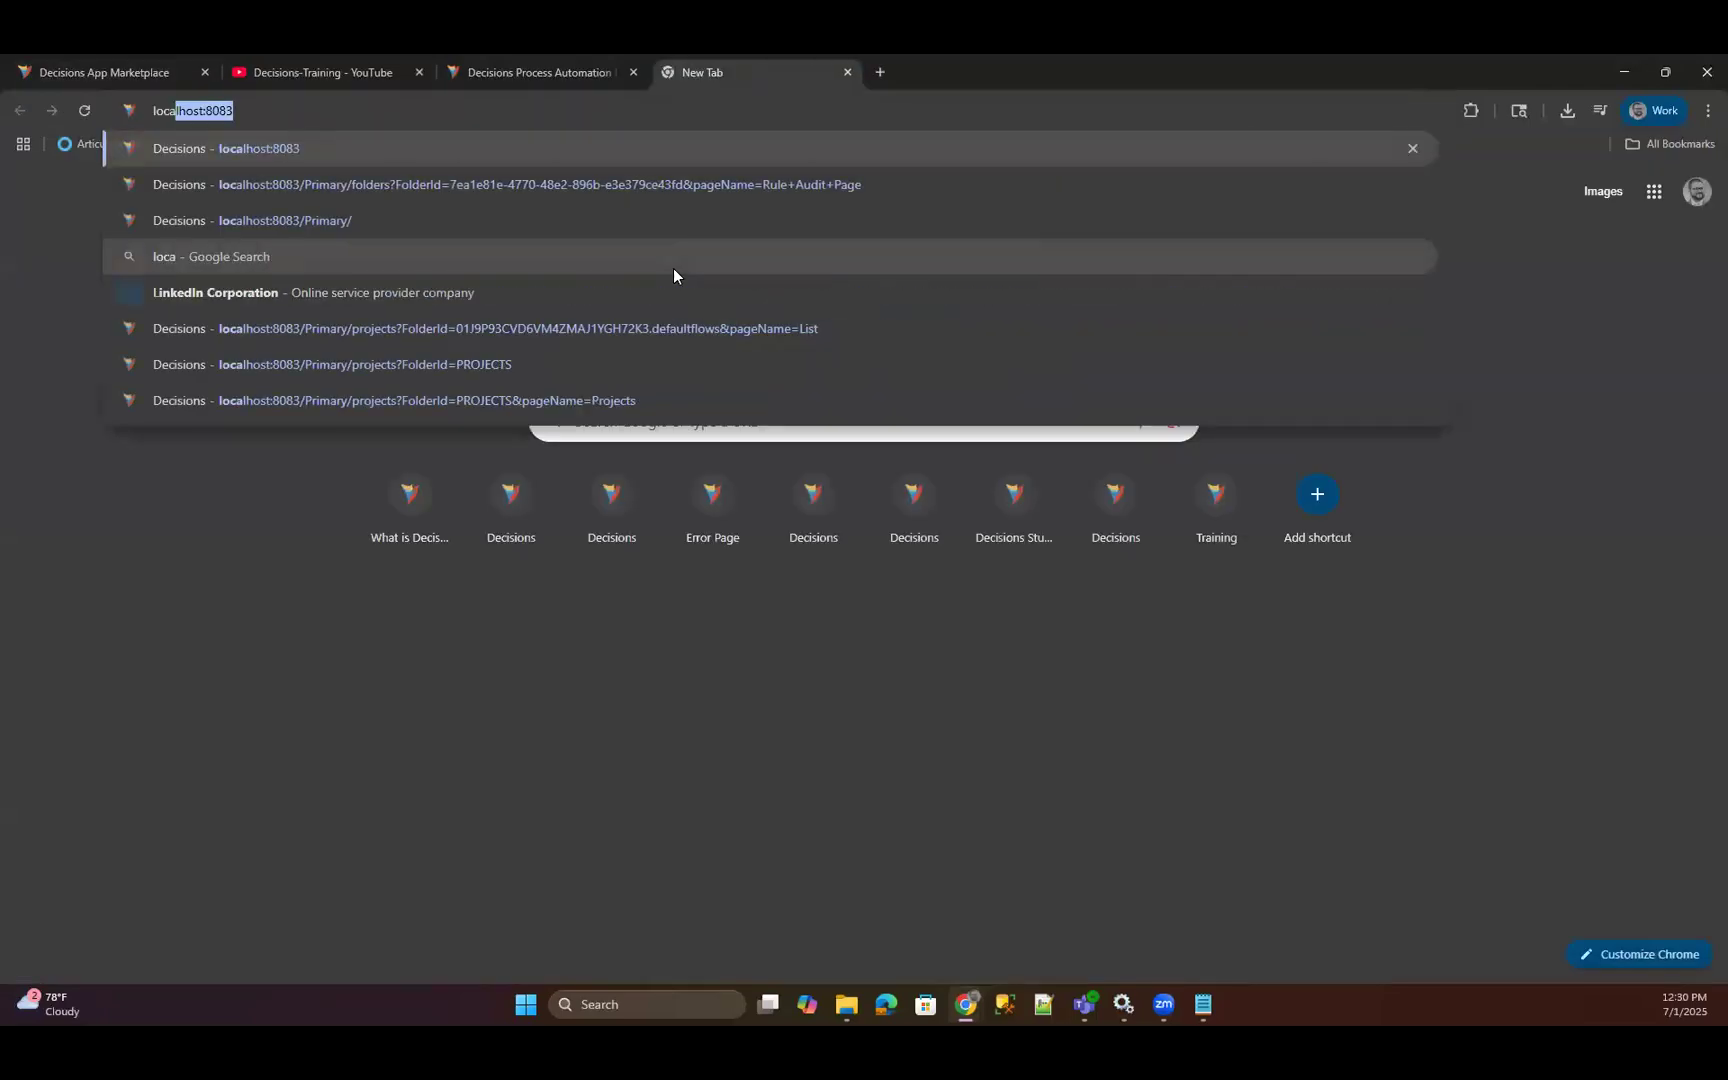
{"action": "key", "text": "Return"}
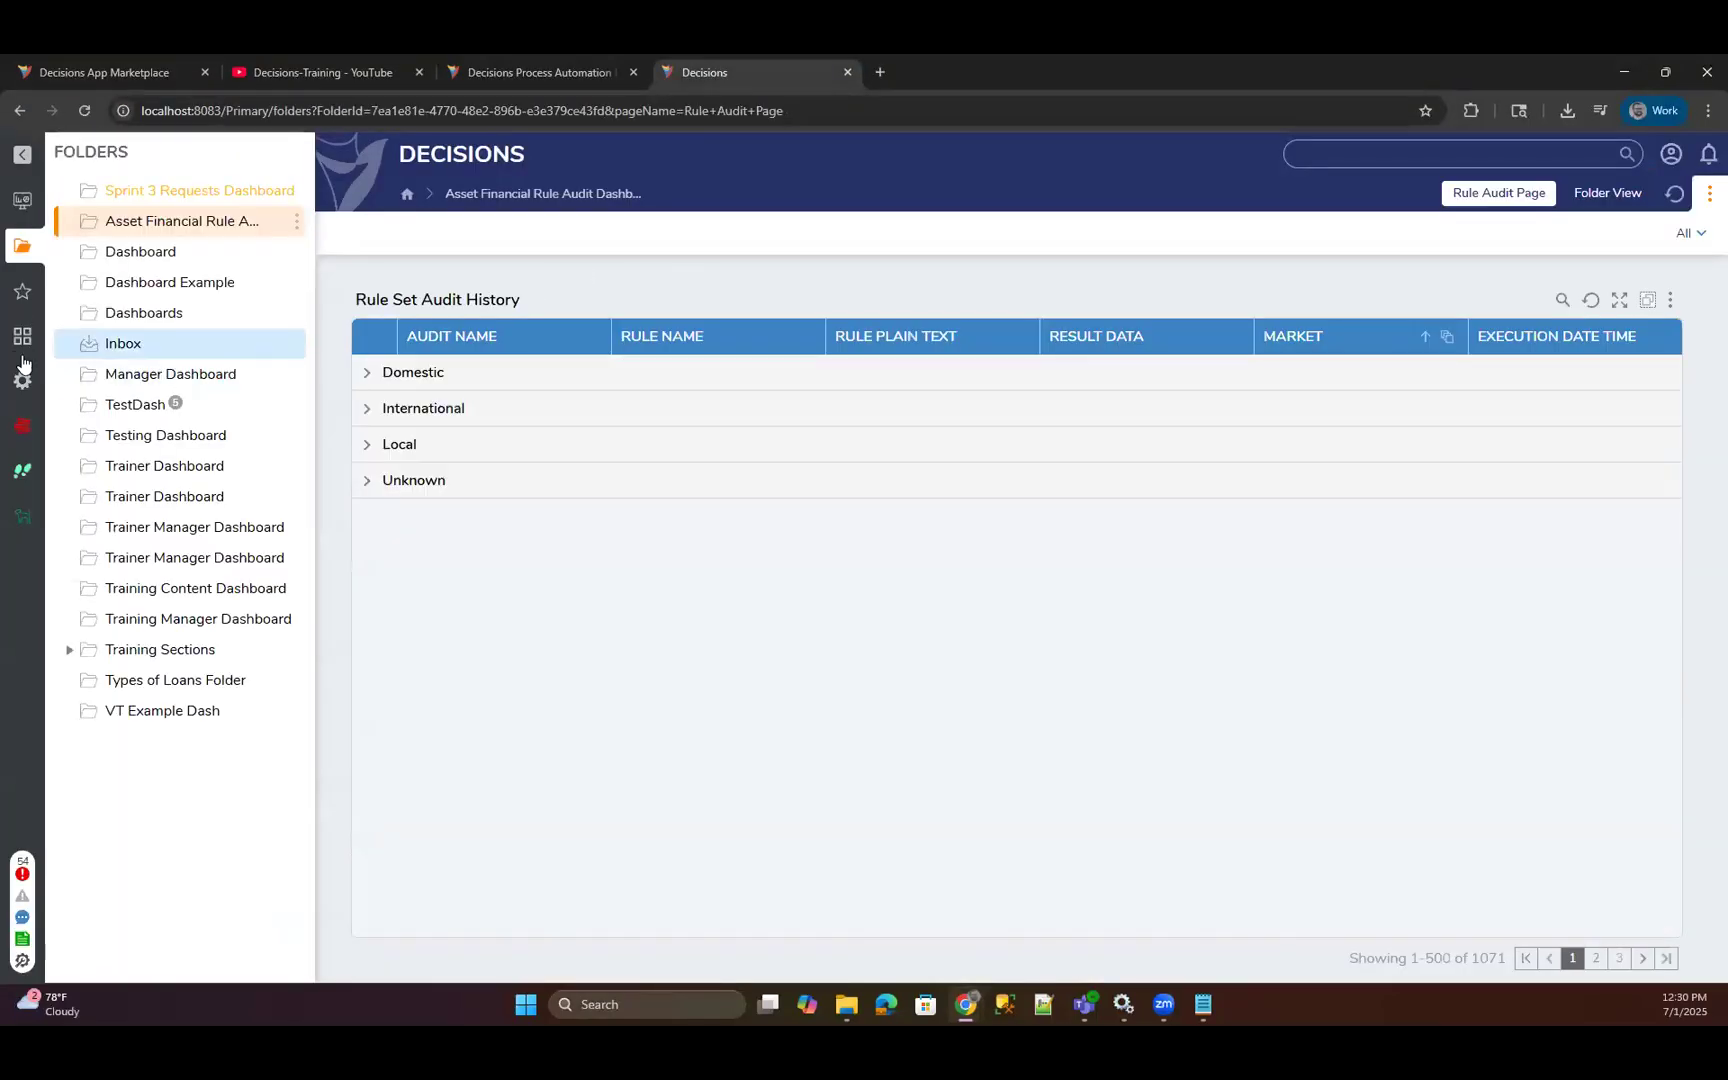
{"action": "left_click", "coordinate": [22, 380]}
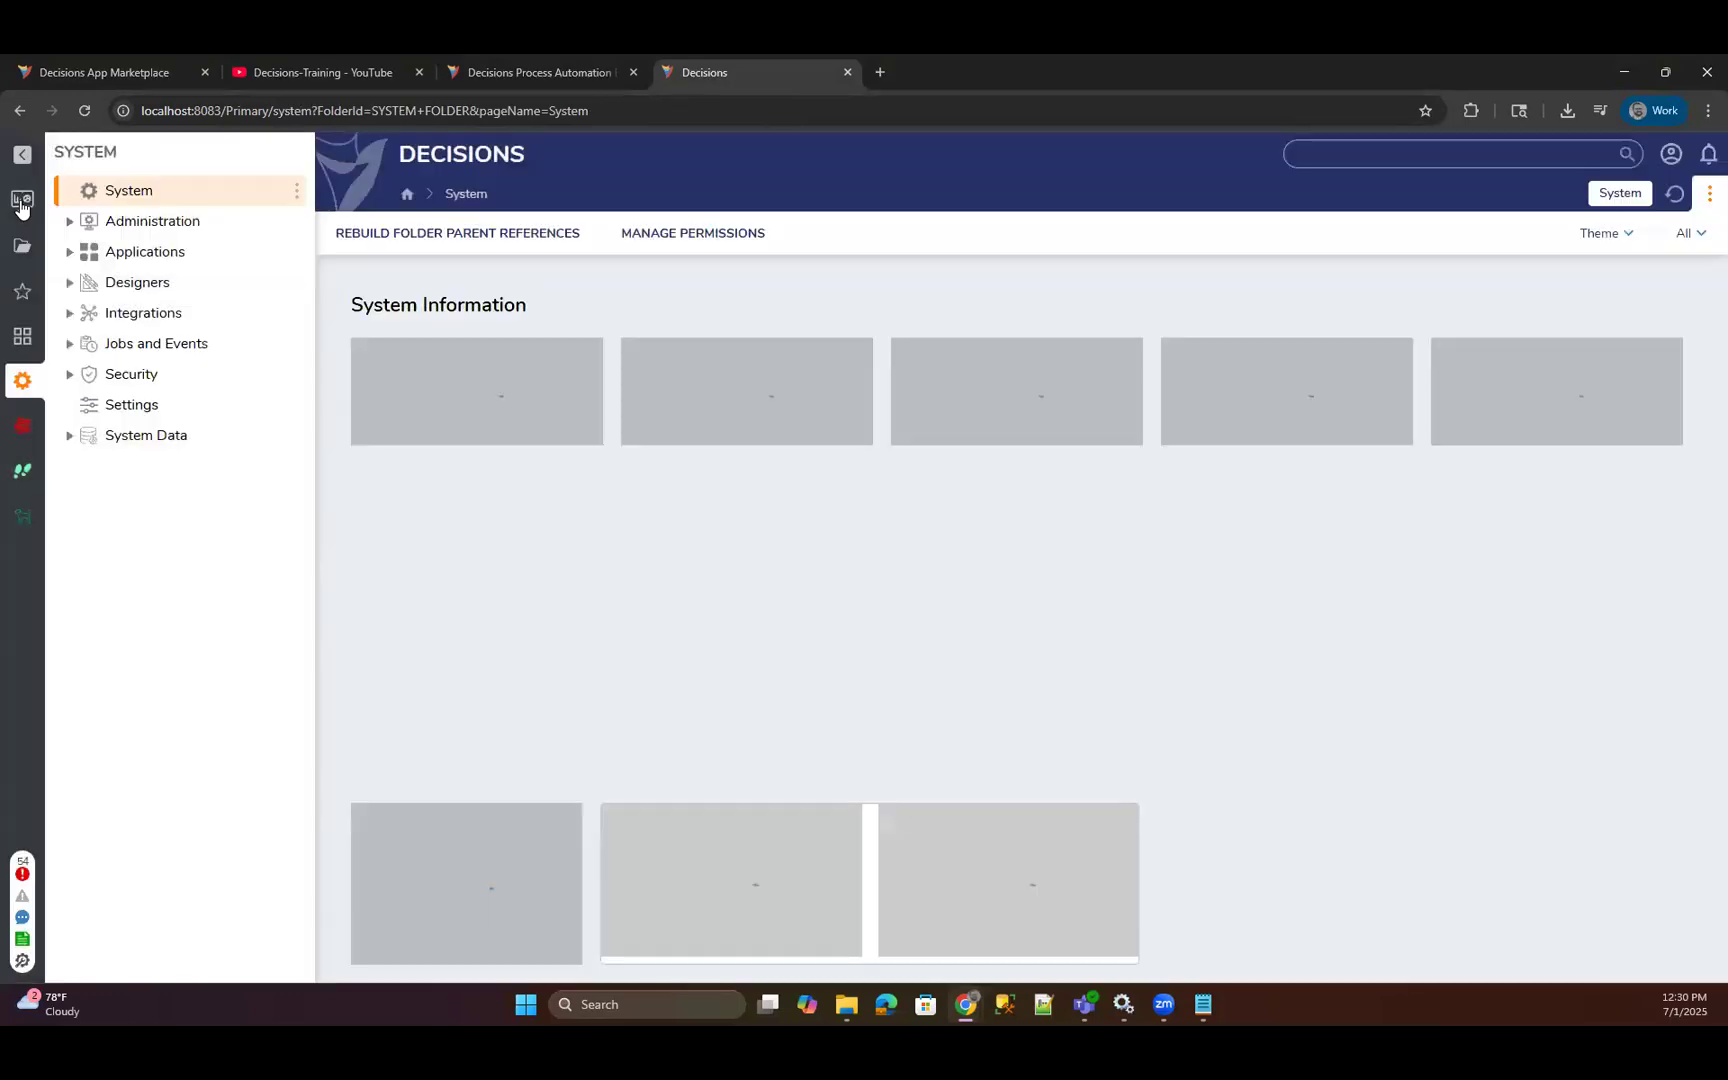
{"action": "left_click", "coordinate": [22, 200]}
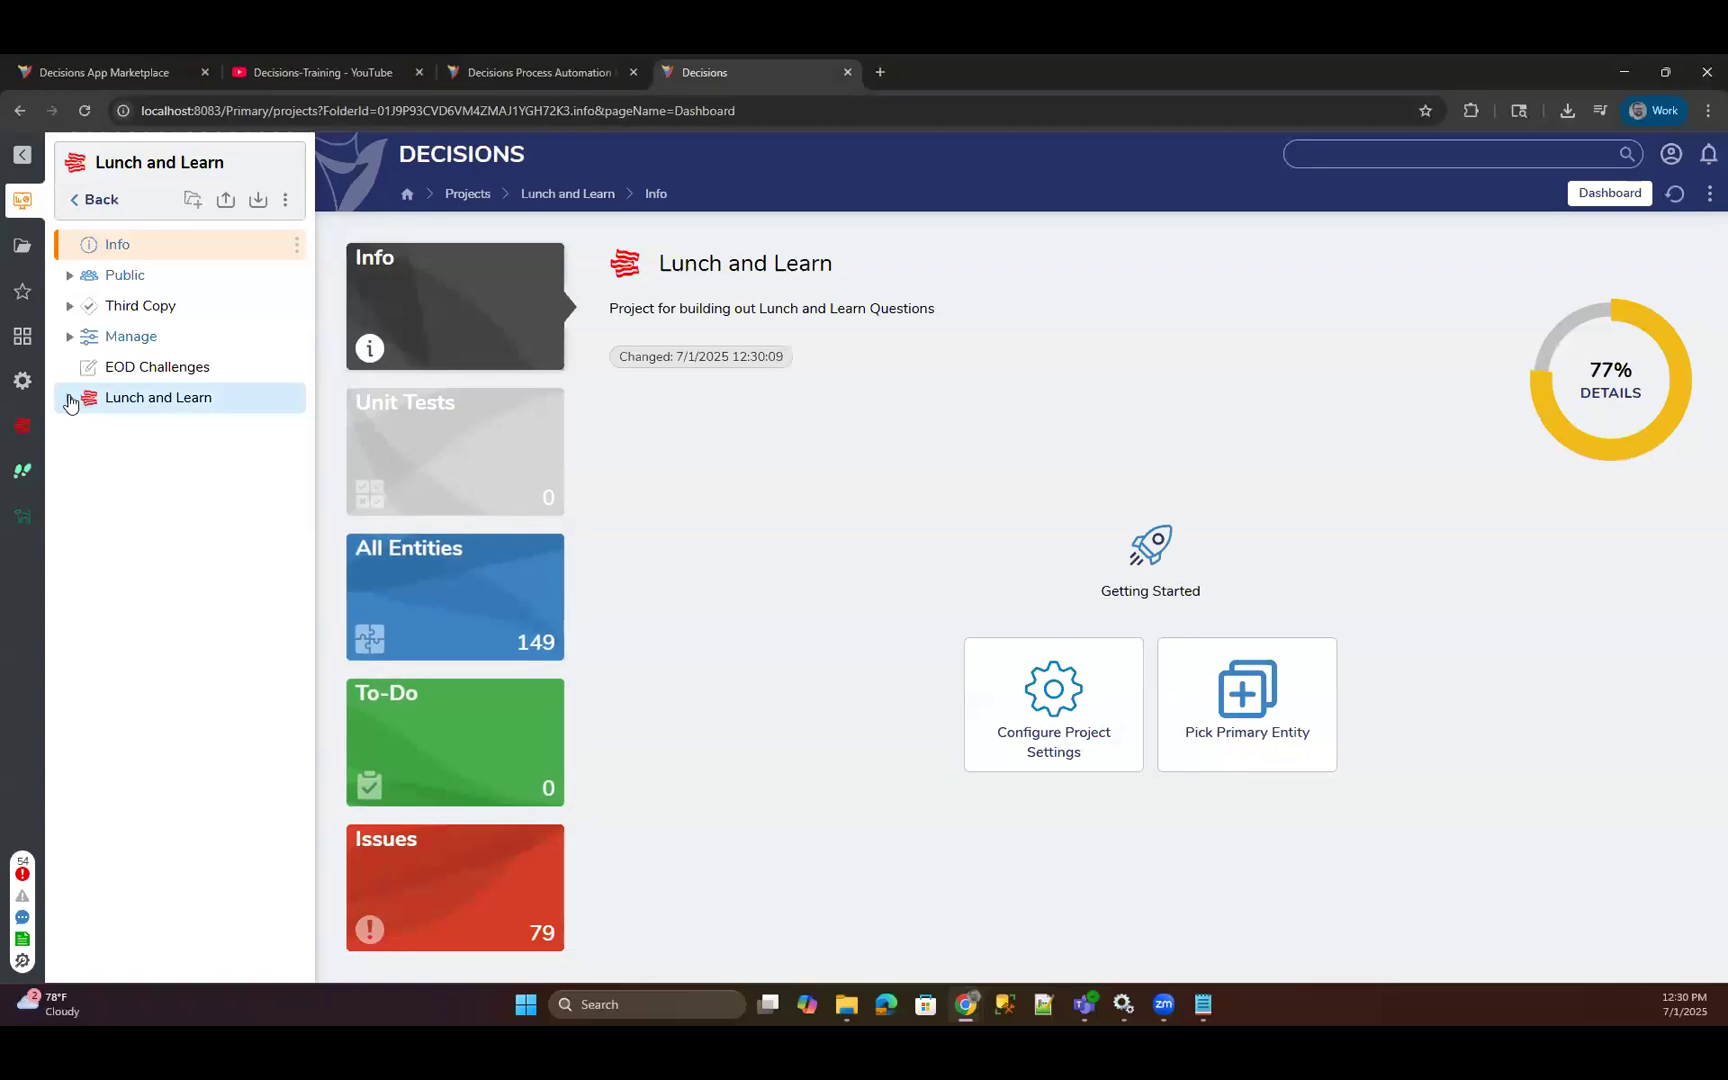
{"action": "left_click", "coordinate": [69, 399]}
{"action": "left_click", "coordinate": [142, 429]}
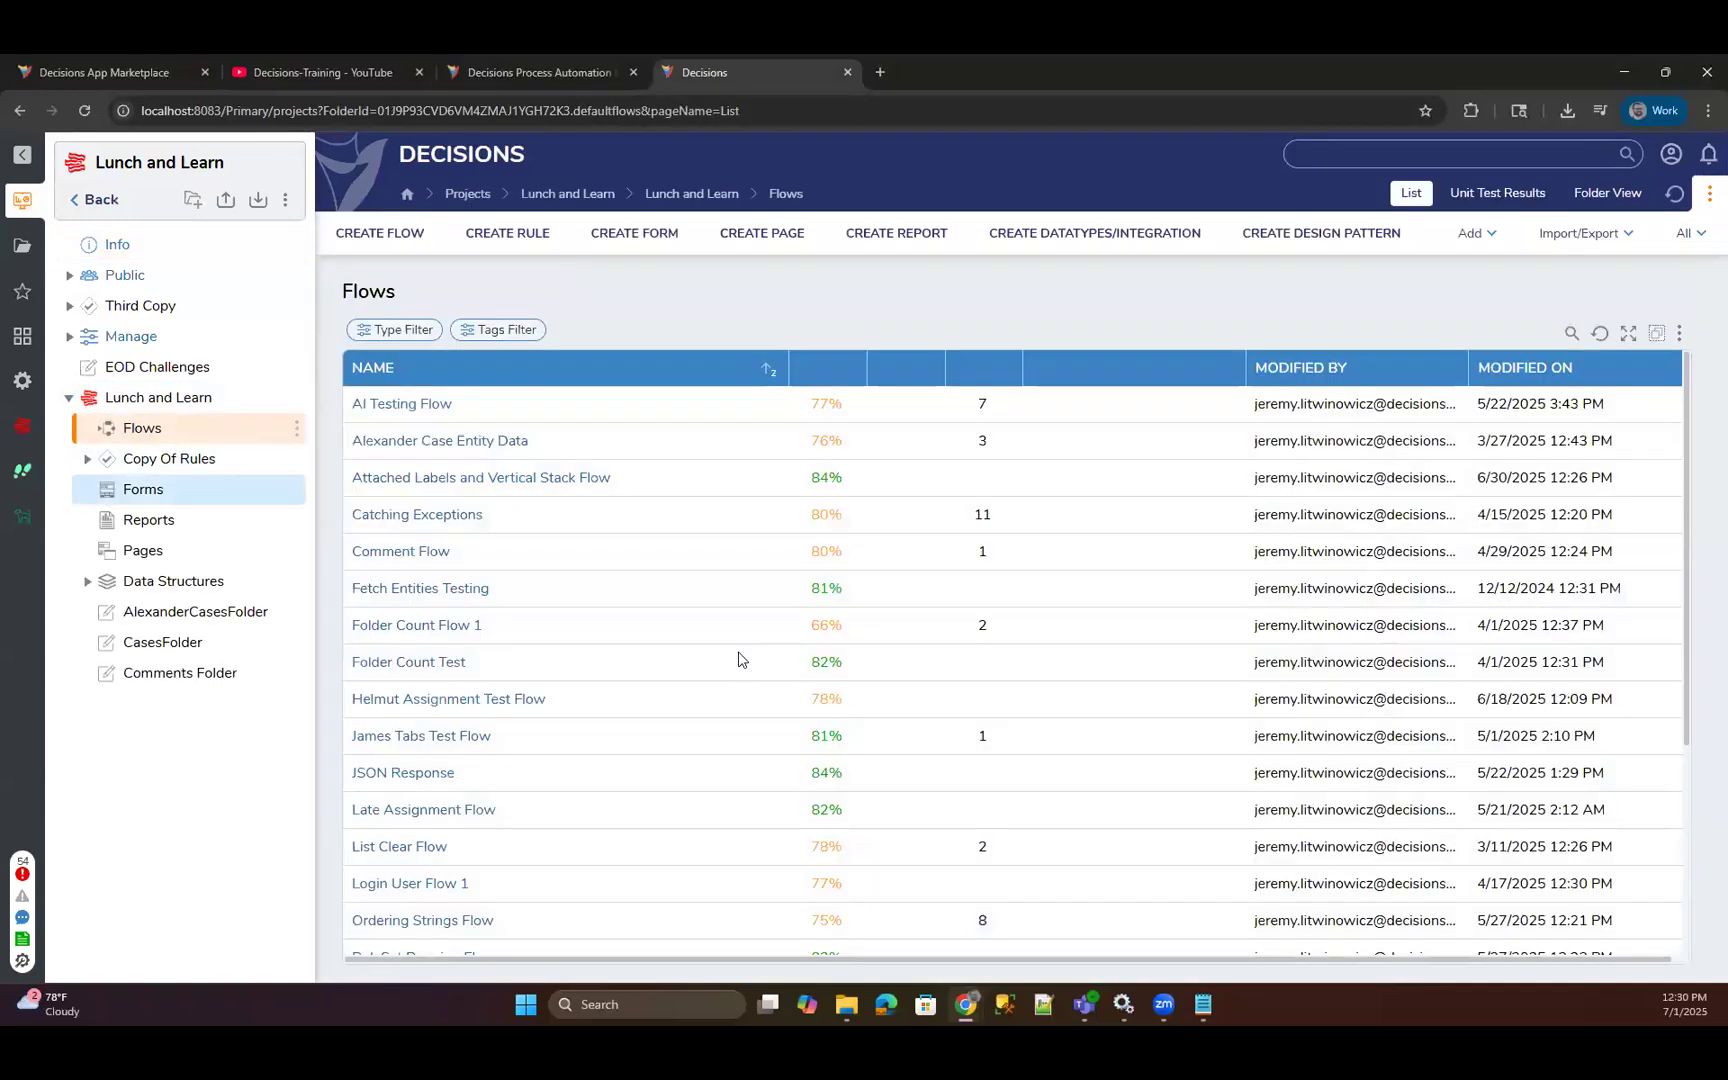
{"action": "scroll", "coordinate": [733, 729], "scroll_direction": "down", "scroll_amount": 4}
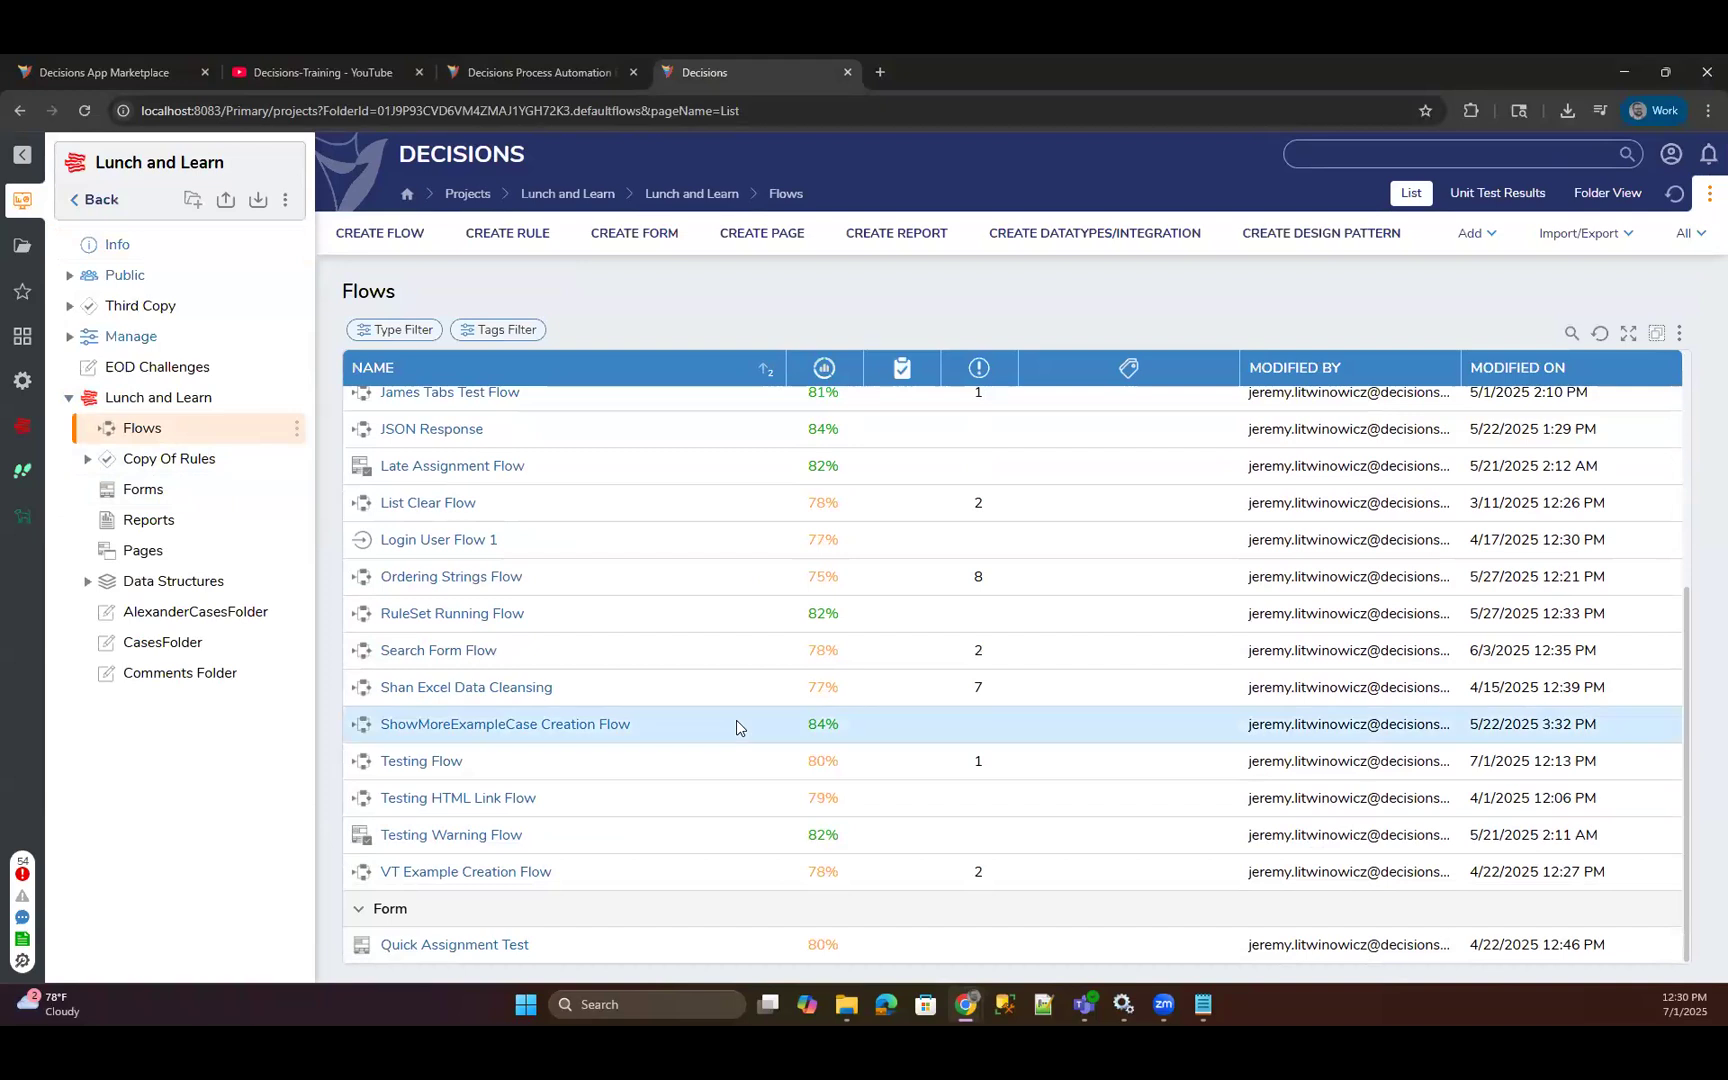
{"action": "left_click", "coordinate": [421, 761]}
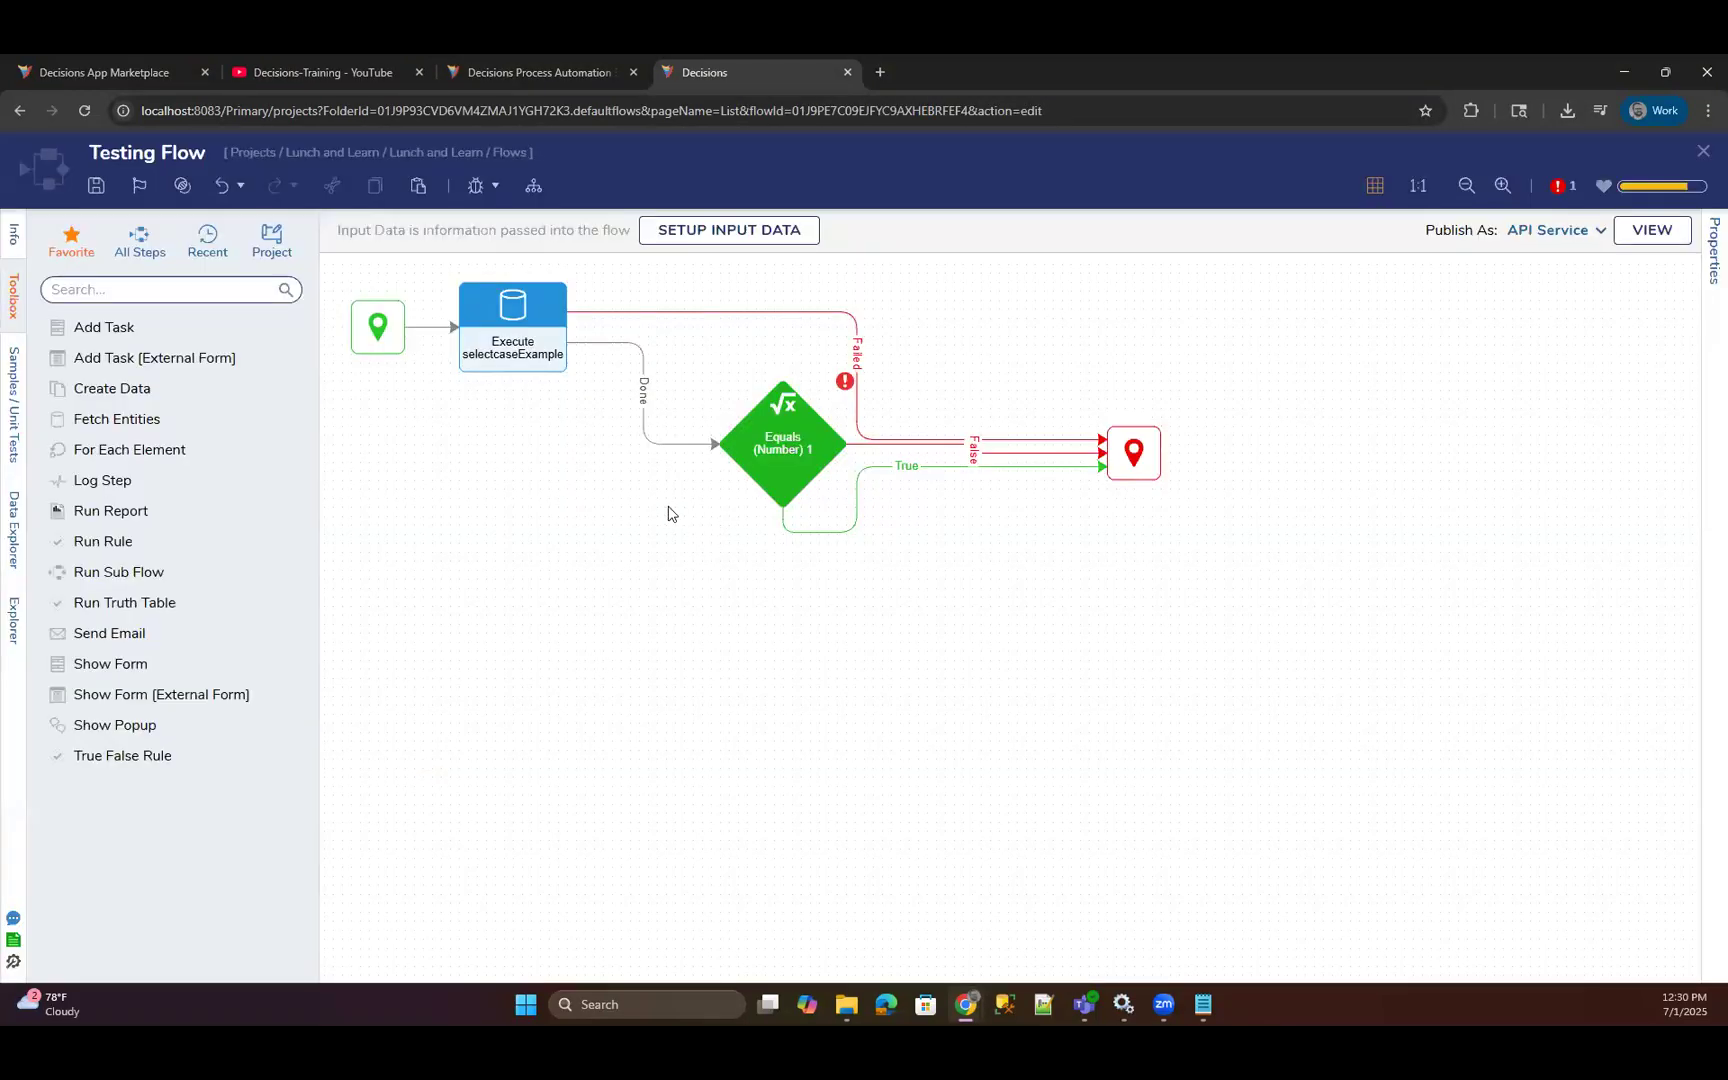
Delete the Execute selectcaseExample and Equals (Number) 1 steps, and connect the start step directly to the end step.
{"action": "left_click", "coordinate": [530, 365]}
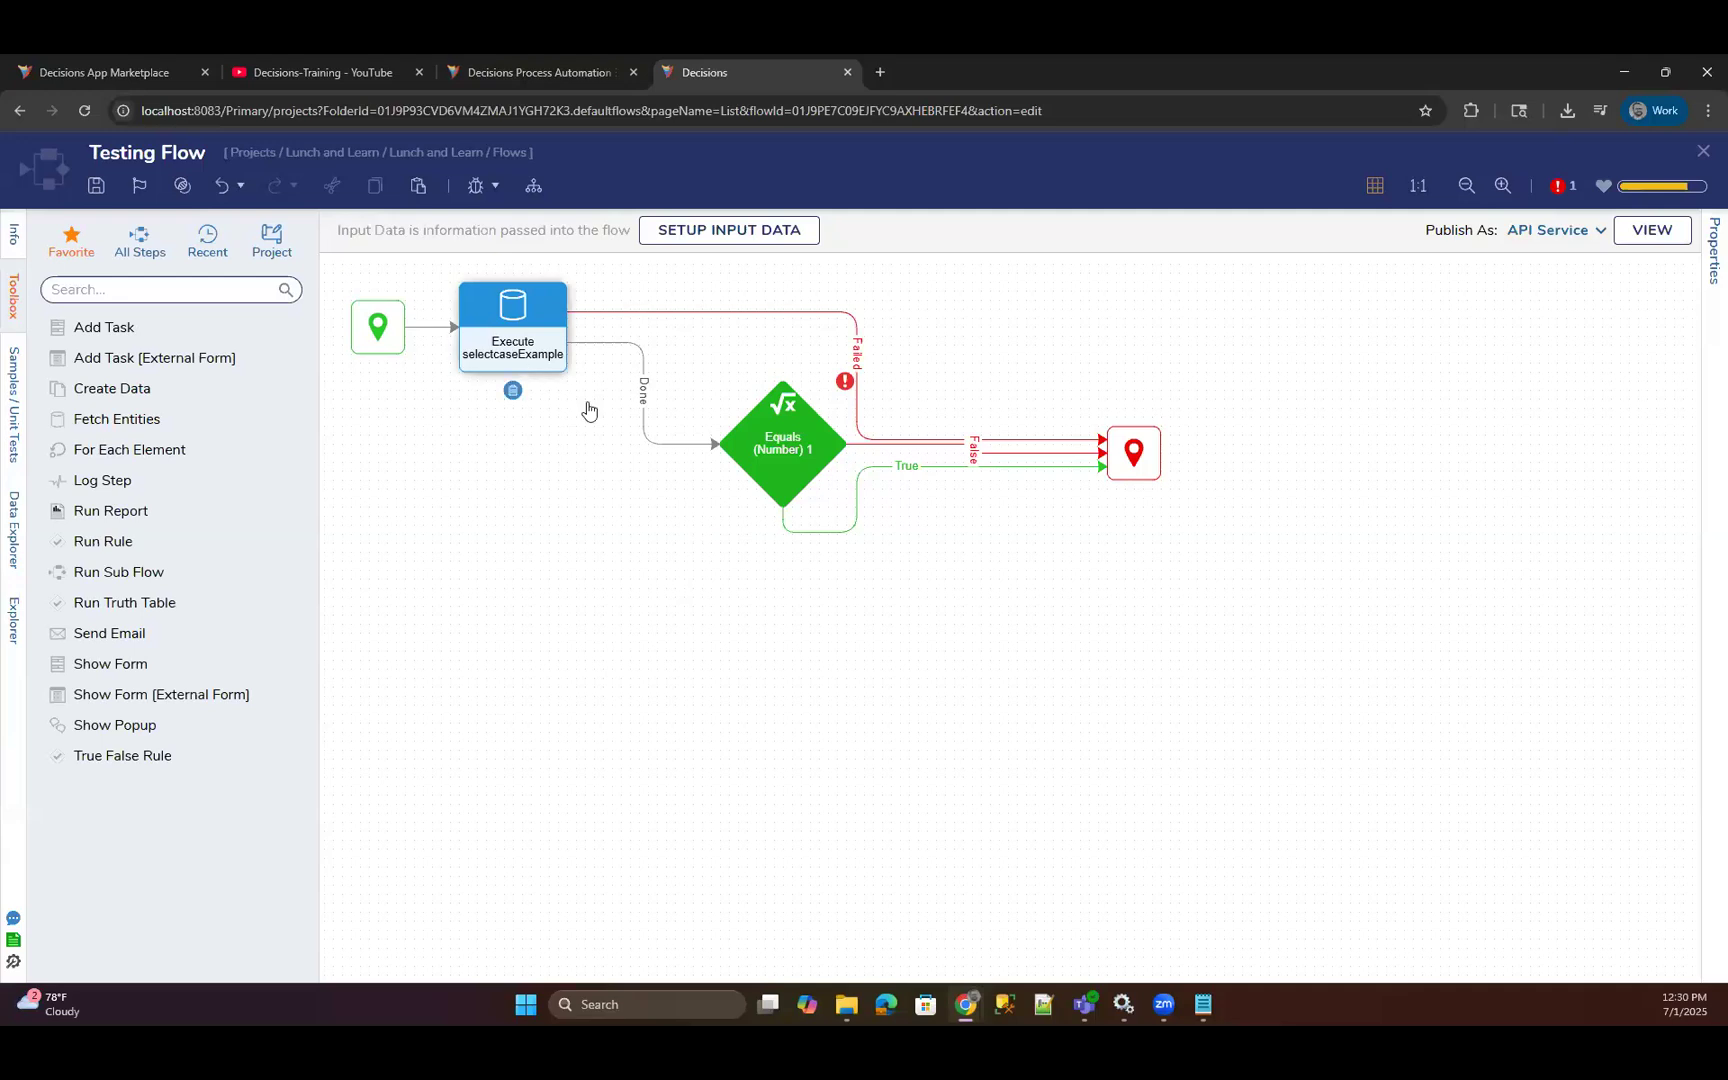
{"action": "key", "text": "Delete"}
{"action": "left_click", "coordinate": [772, 521]}
{"action": "left_click_drag", "start_coordinate": [491, 329], "coordinate": [1112, 456]}
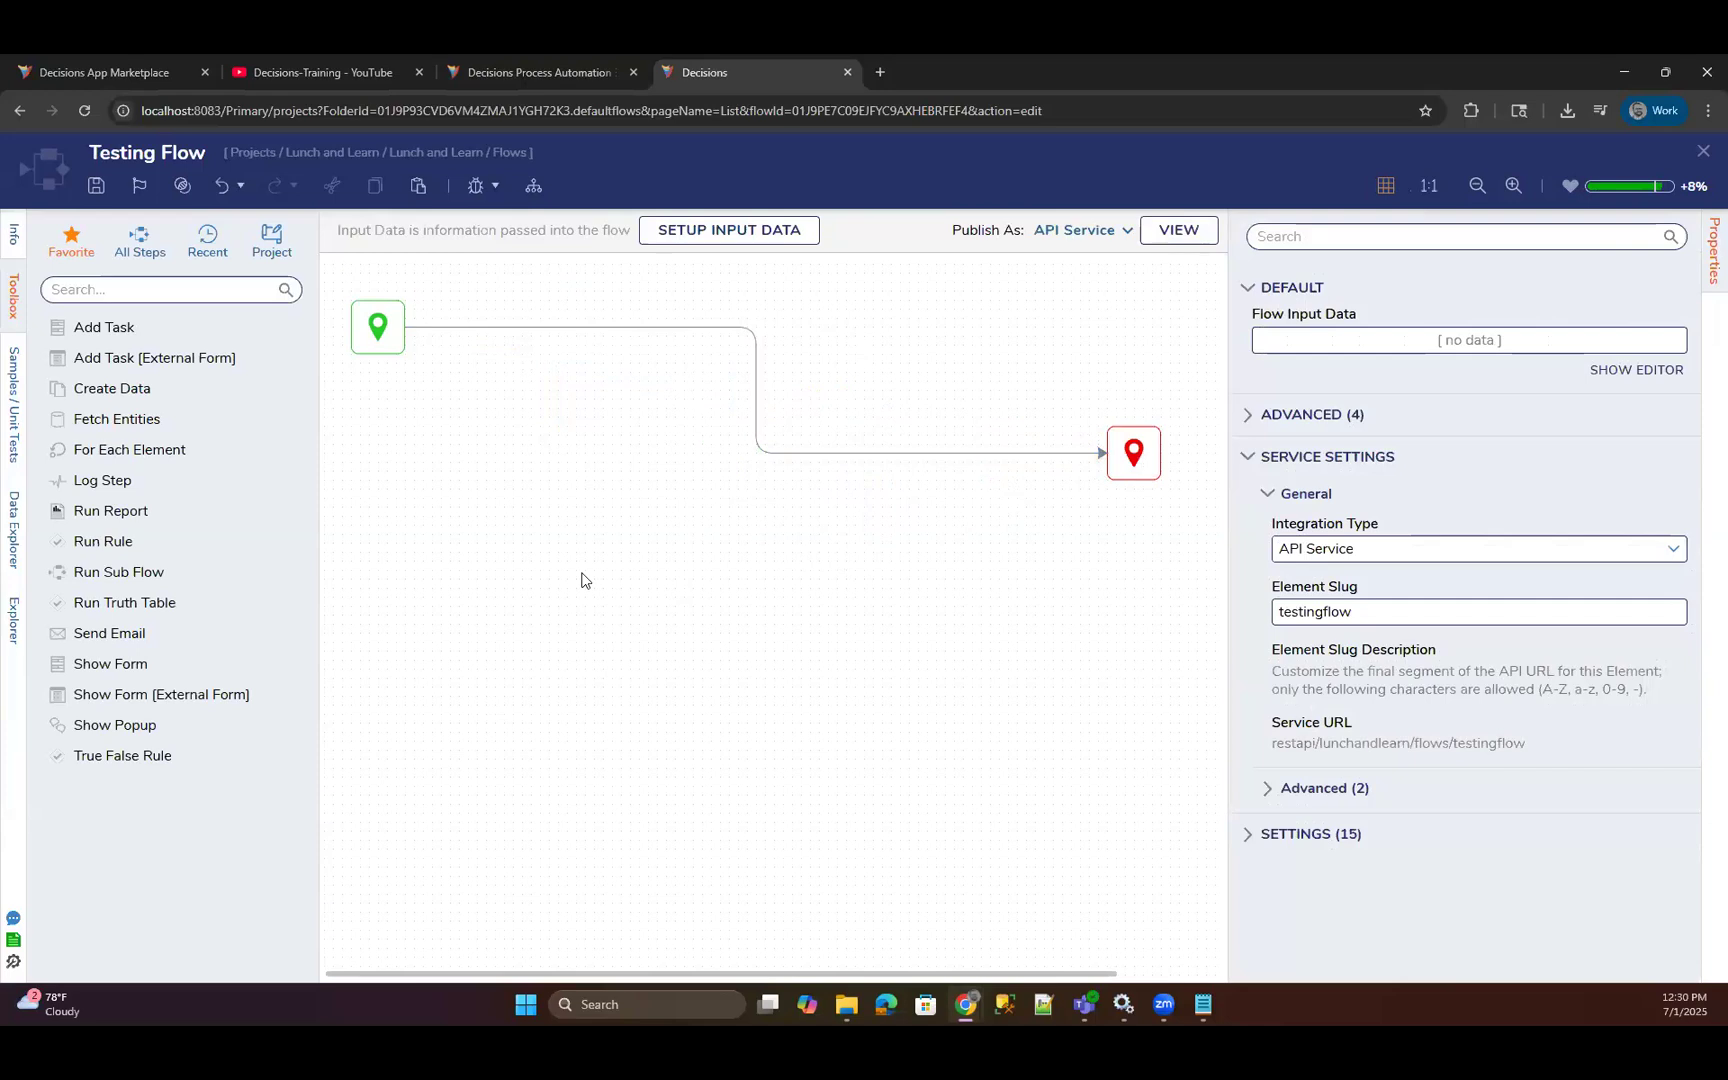
Insert a Show Form step using the Vertical Stack and Attached Labels form between start and end, and align the three steps in a row.
{"action": "left_click_drag", "start_coordinate": [135, 665], "coordinate": [636, 392]}
{"action": "left_click", "coordinate": [1376, 240]}
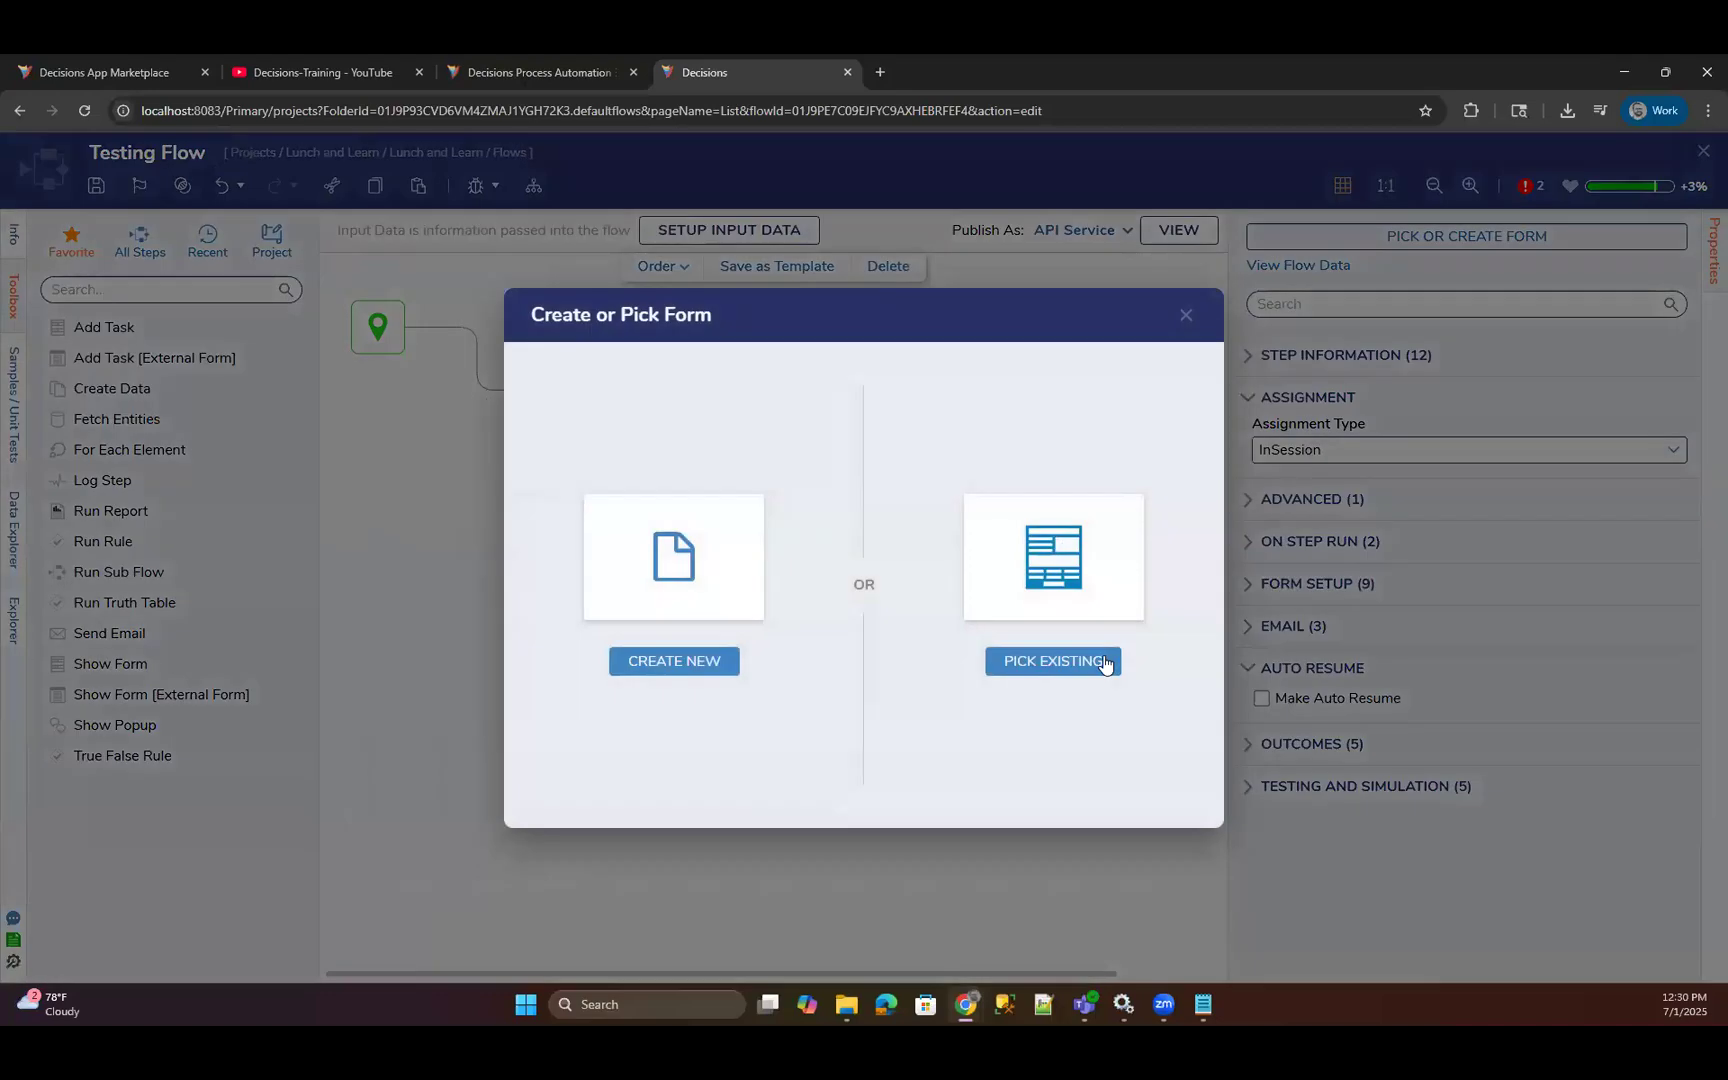
{"action": "left_click", "coordinate": [1107, 660]}
{"action": "left_click", "coordinate": [842, 392]}
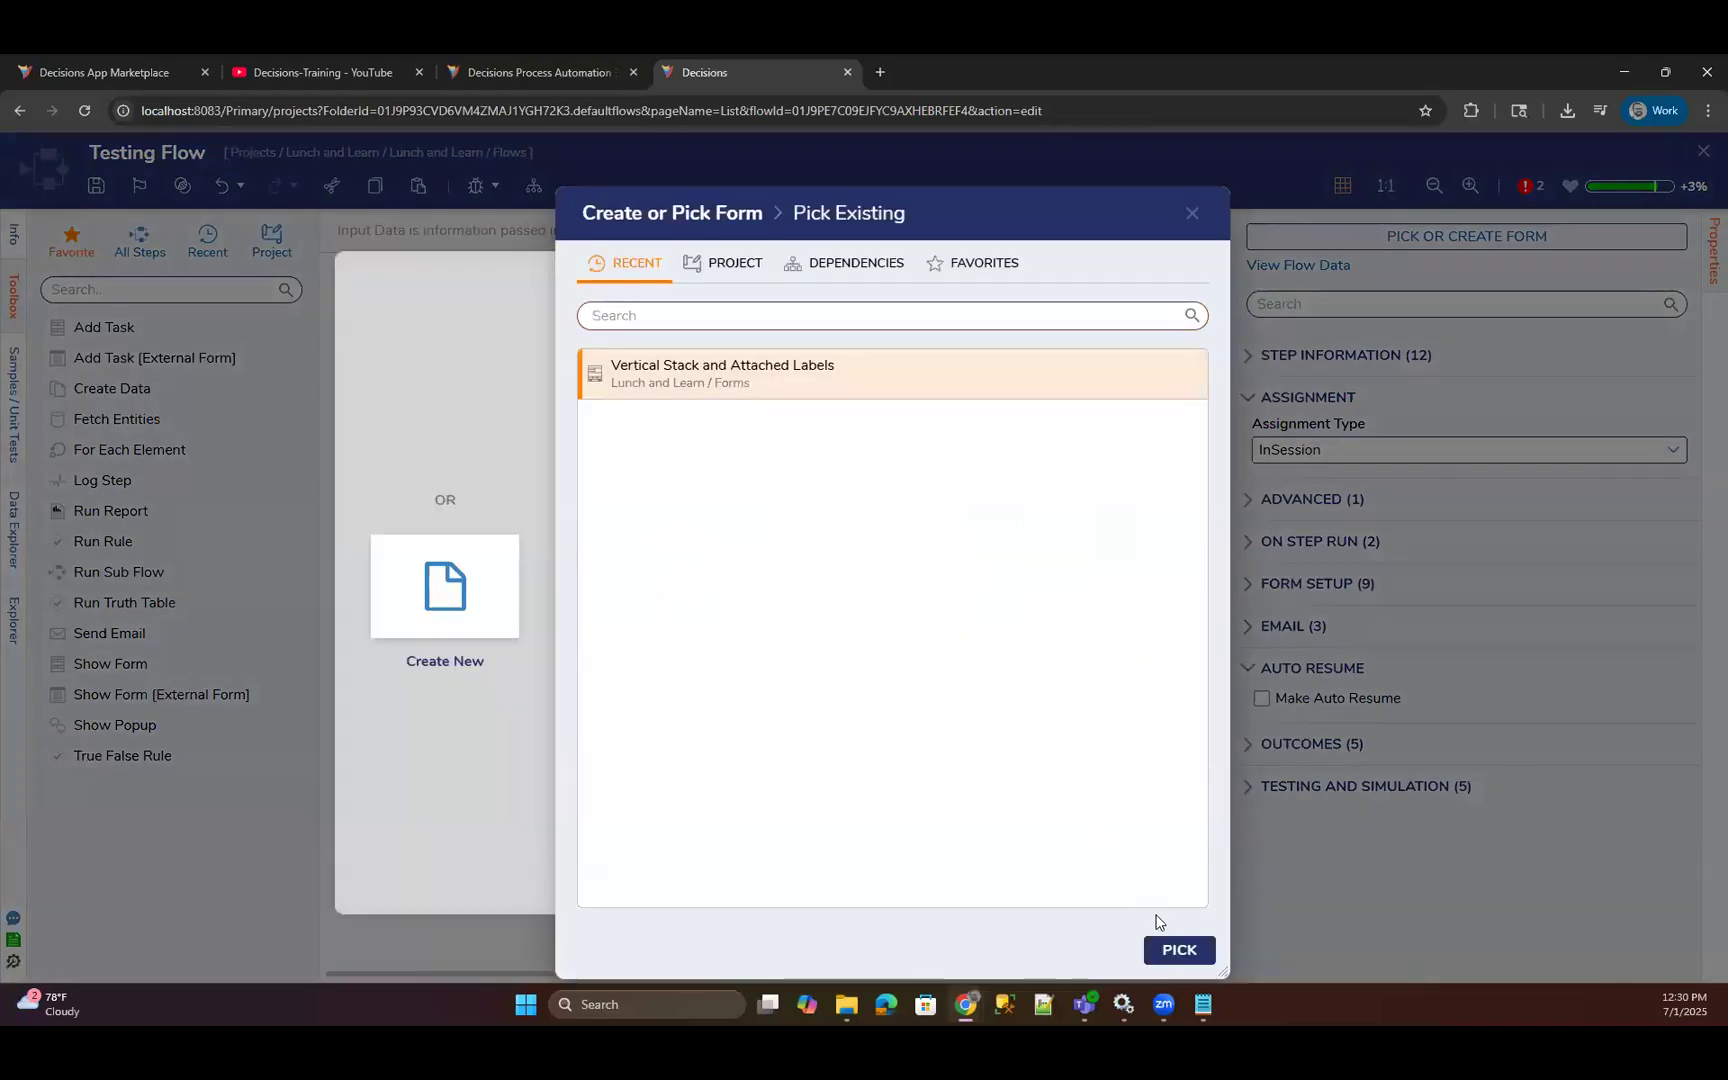
{"action": "left_click", "coordinate": [1179, 950]}
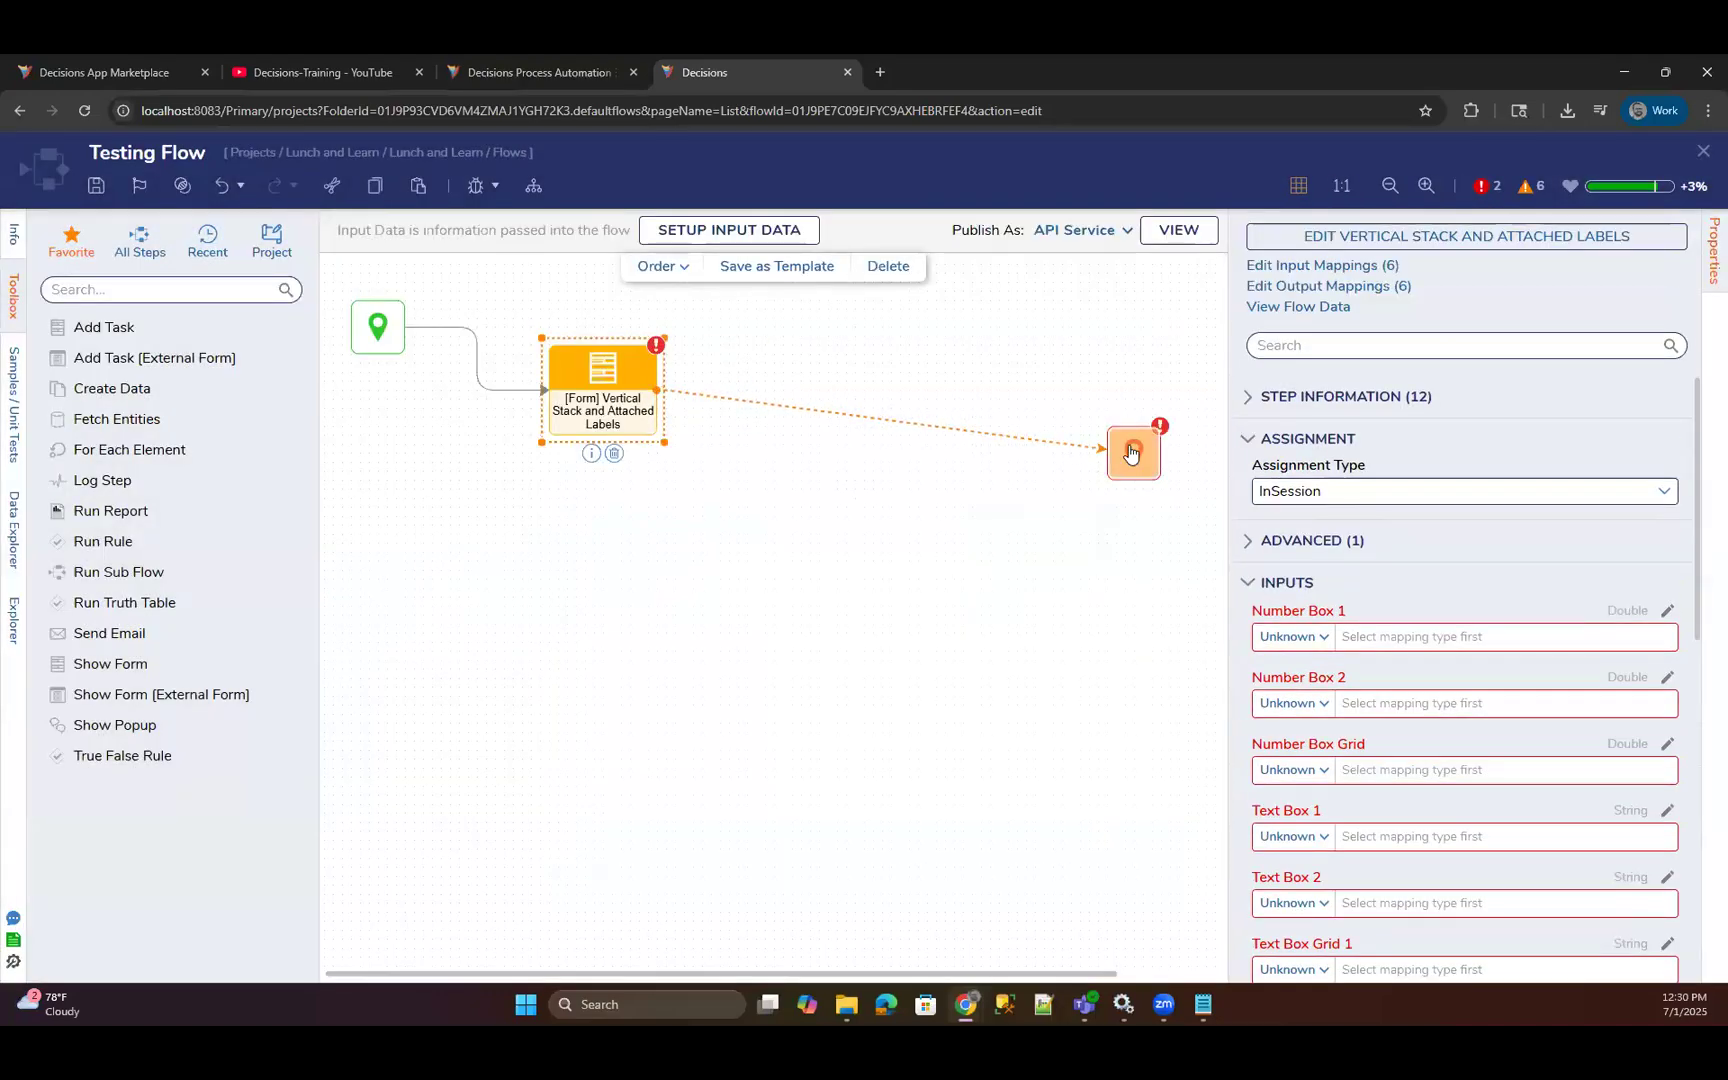
{"action": "left_click_drag", "start_coordinate": [1133, 453], "coordinate": [935, 390]}
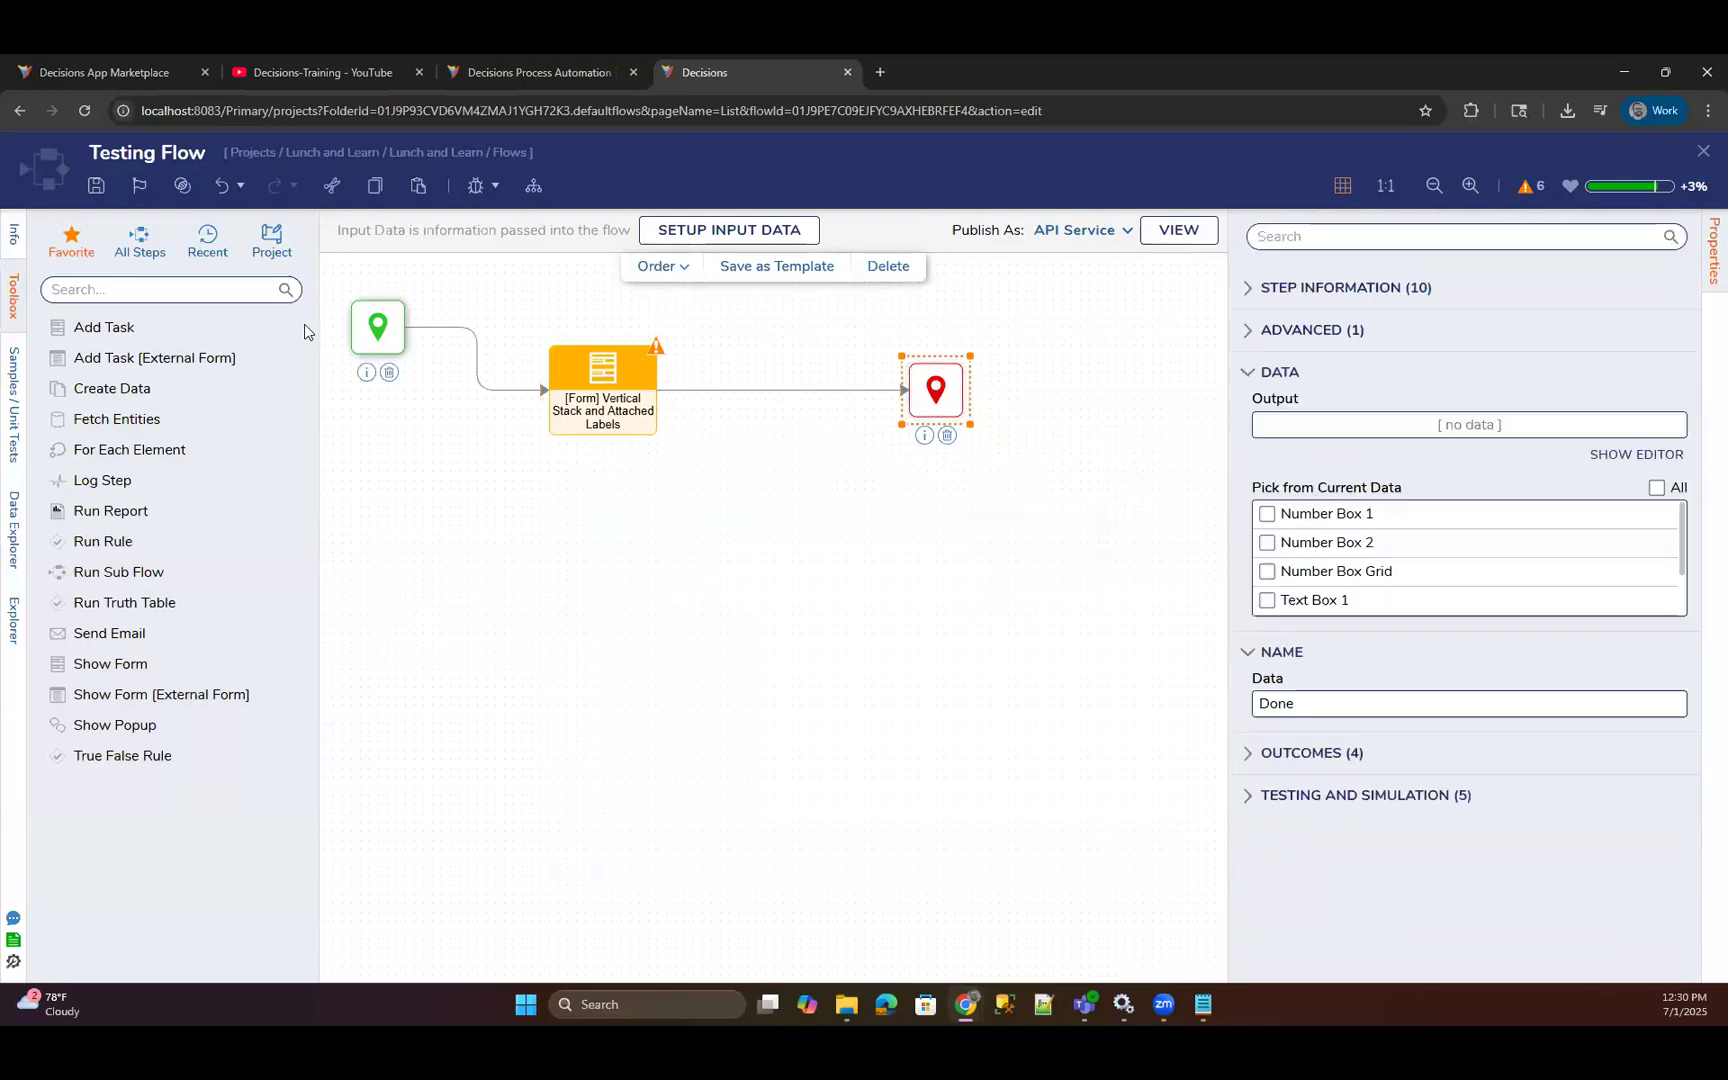
{"action": "left_click_drag", "start_coordinate": [376, 358], "coordinate": [421, 421]}
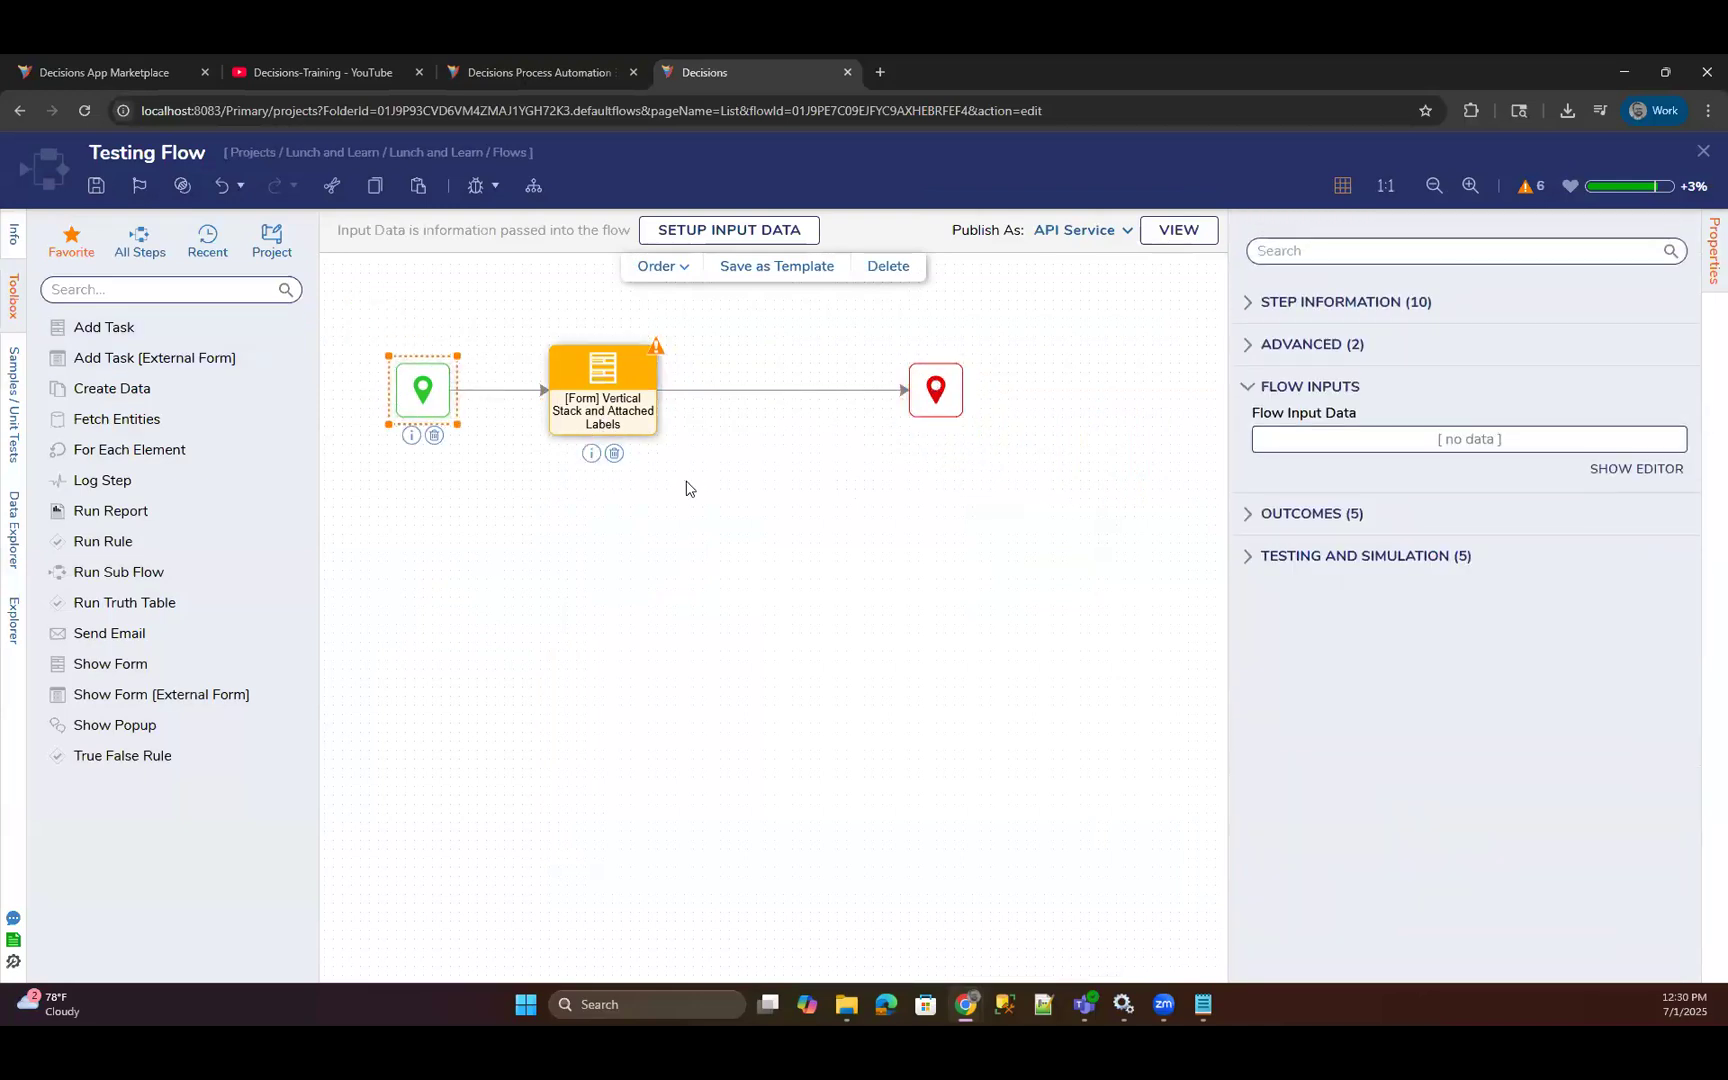
Run Testing Flow in the debugger to inspect the displayed form, and close the debugger.
{"action": "left_click", "coordinate": [475, 185]}
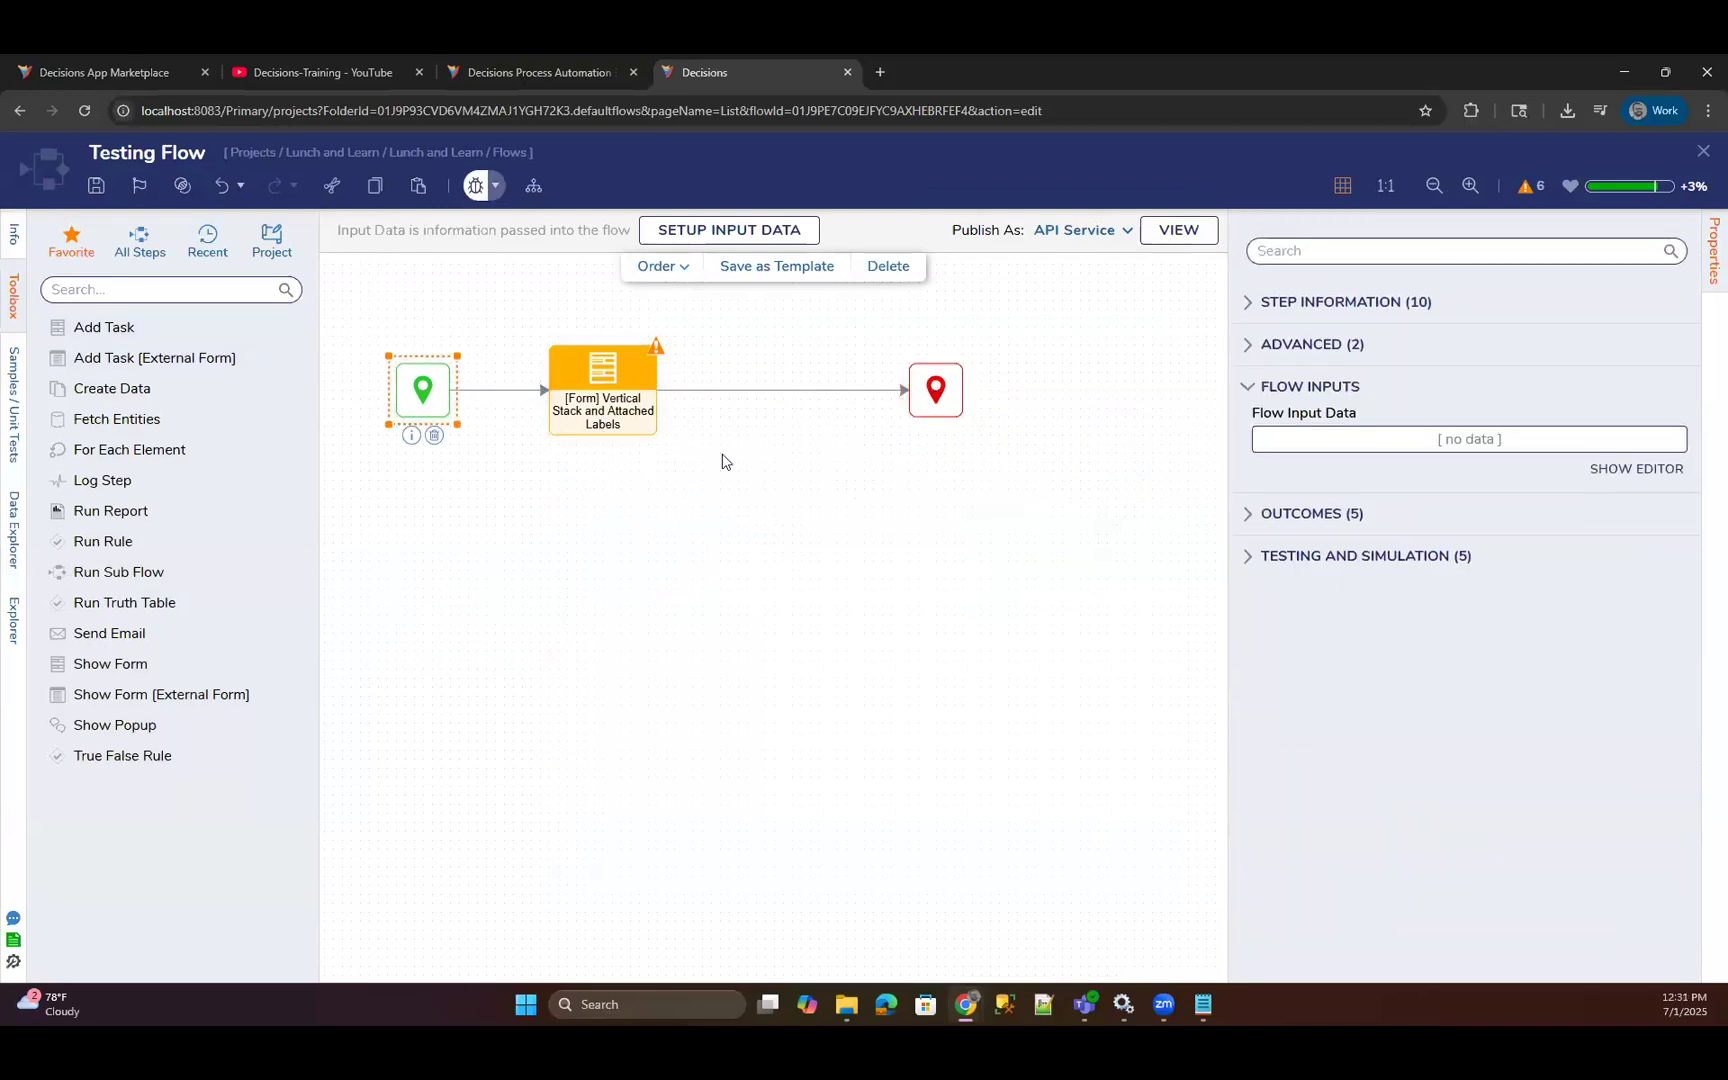
{"action": "left_click", "coordinate": [1341, 502]}
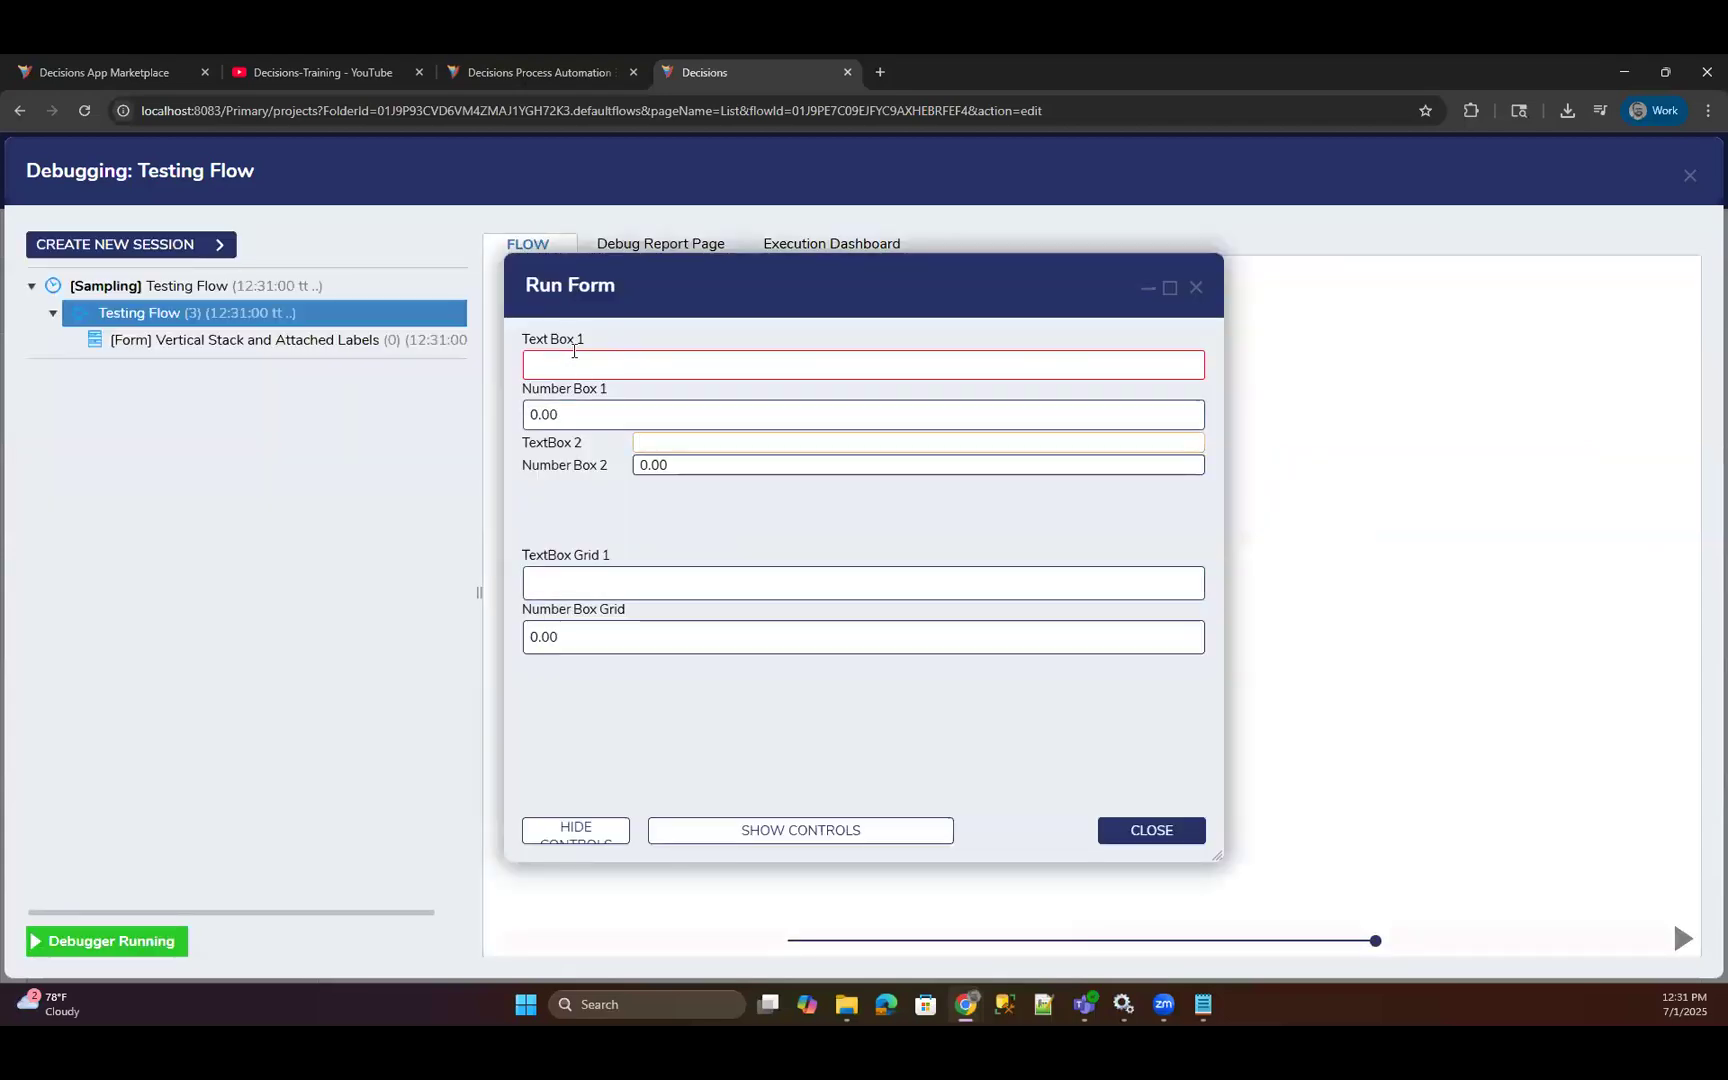
{"action": "left_click_drag", "start_coordinate": [708, 264], "coordinate": [806, 309]}
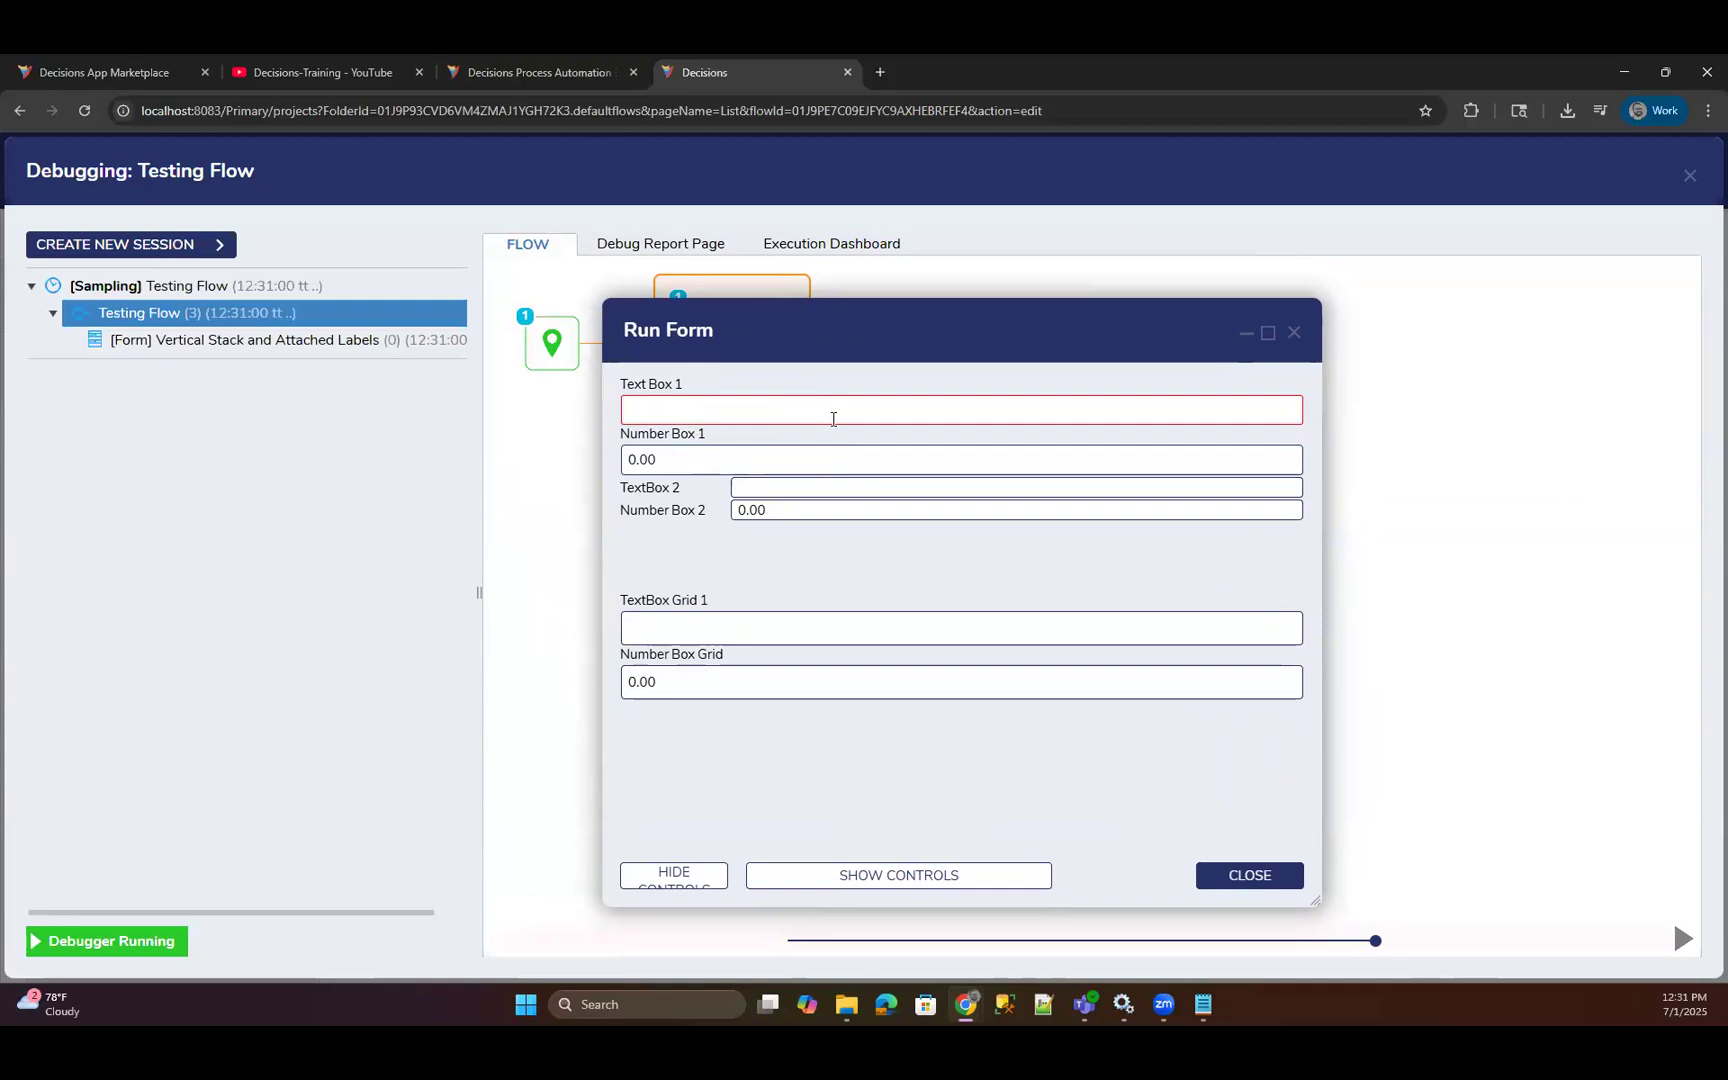
{"action": "left_click", "coordinate": [1294, 332]}
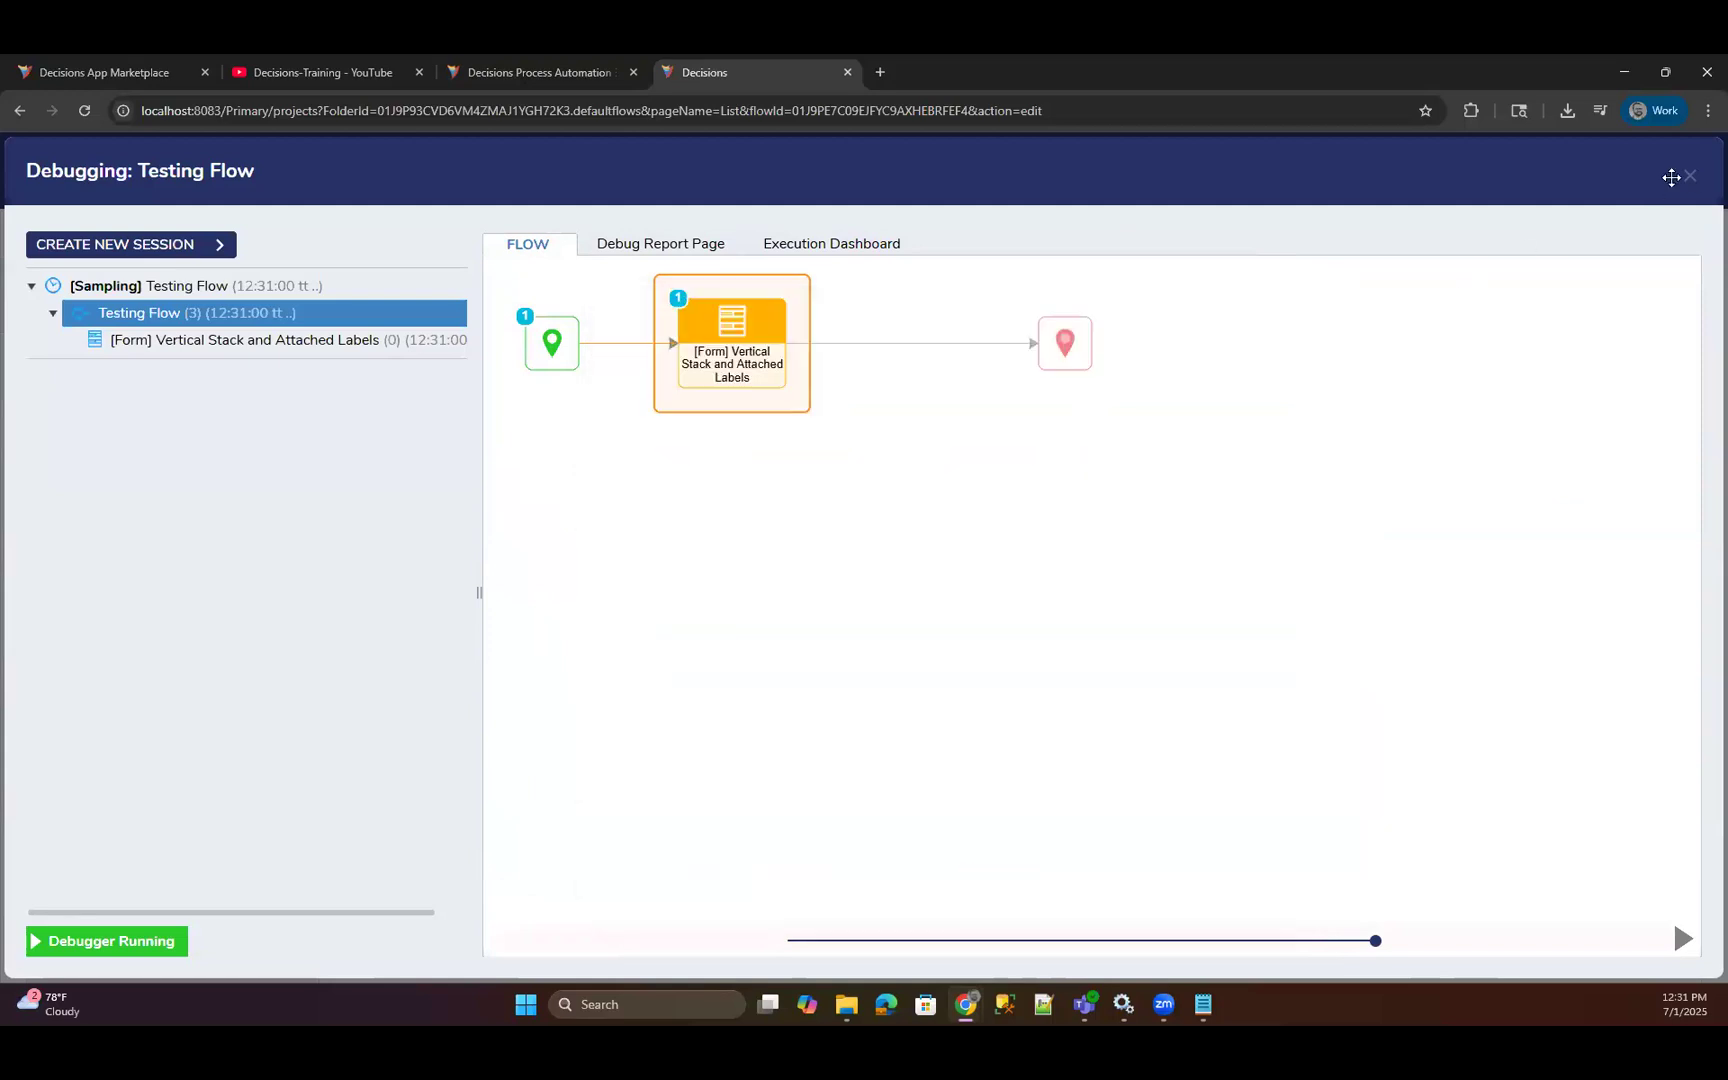
{"action": "left_click", "coordinate": [1689, 176]}
{"action": "left_click_drag", "start_coordinate": [362, 313], "coordinate": [1229, 619]}
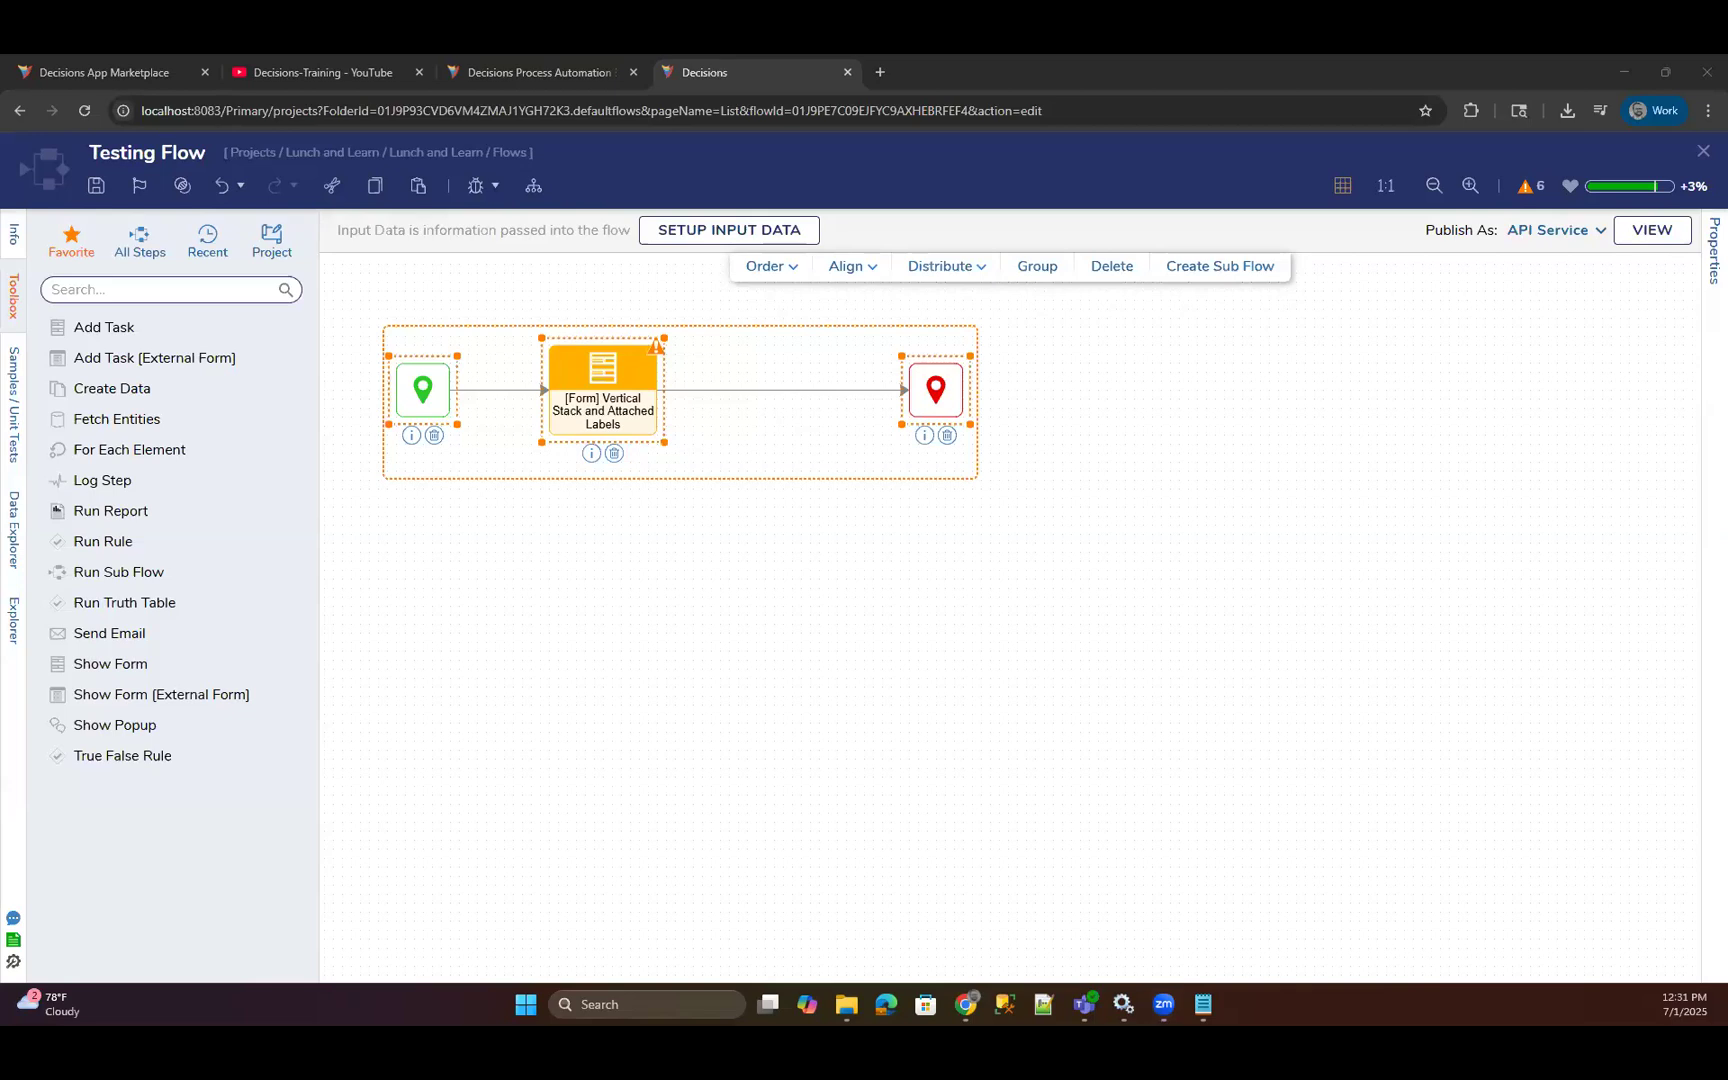
{"action": "left_click", "coordinate": [1121, 625]}
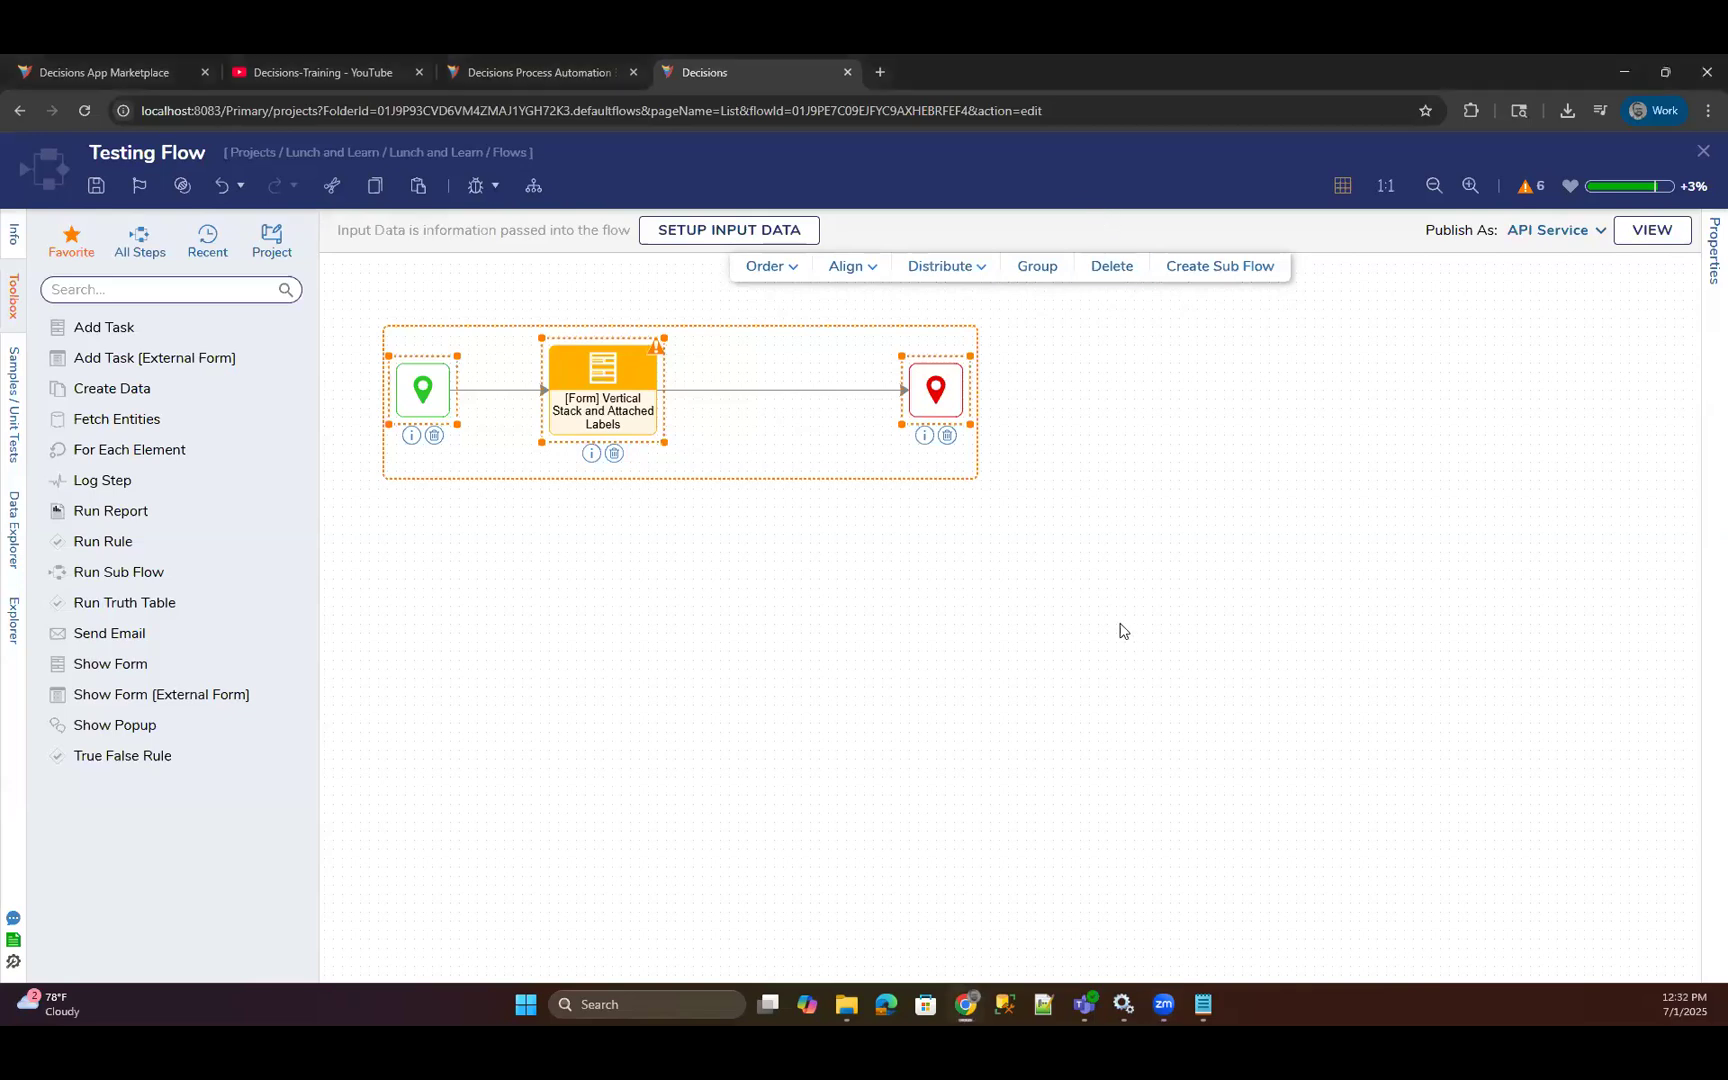
{"action": "left_click", "coordinate": [1121, 630]}
Move the form step closer to the midpoint between the start and end steps.
{"action": "left_click", "coordinate": [600, 410]}
{"action": "left_click_drag", "start_coordinate": [600, 410], "coordinate": [635, 403]}
{"action": "left_click", "coordinate": [410, 333]}
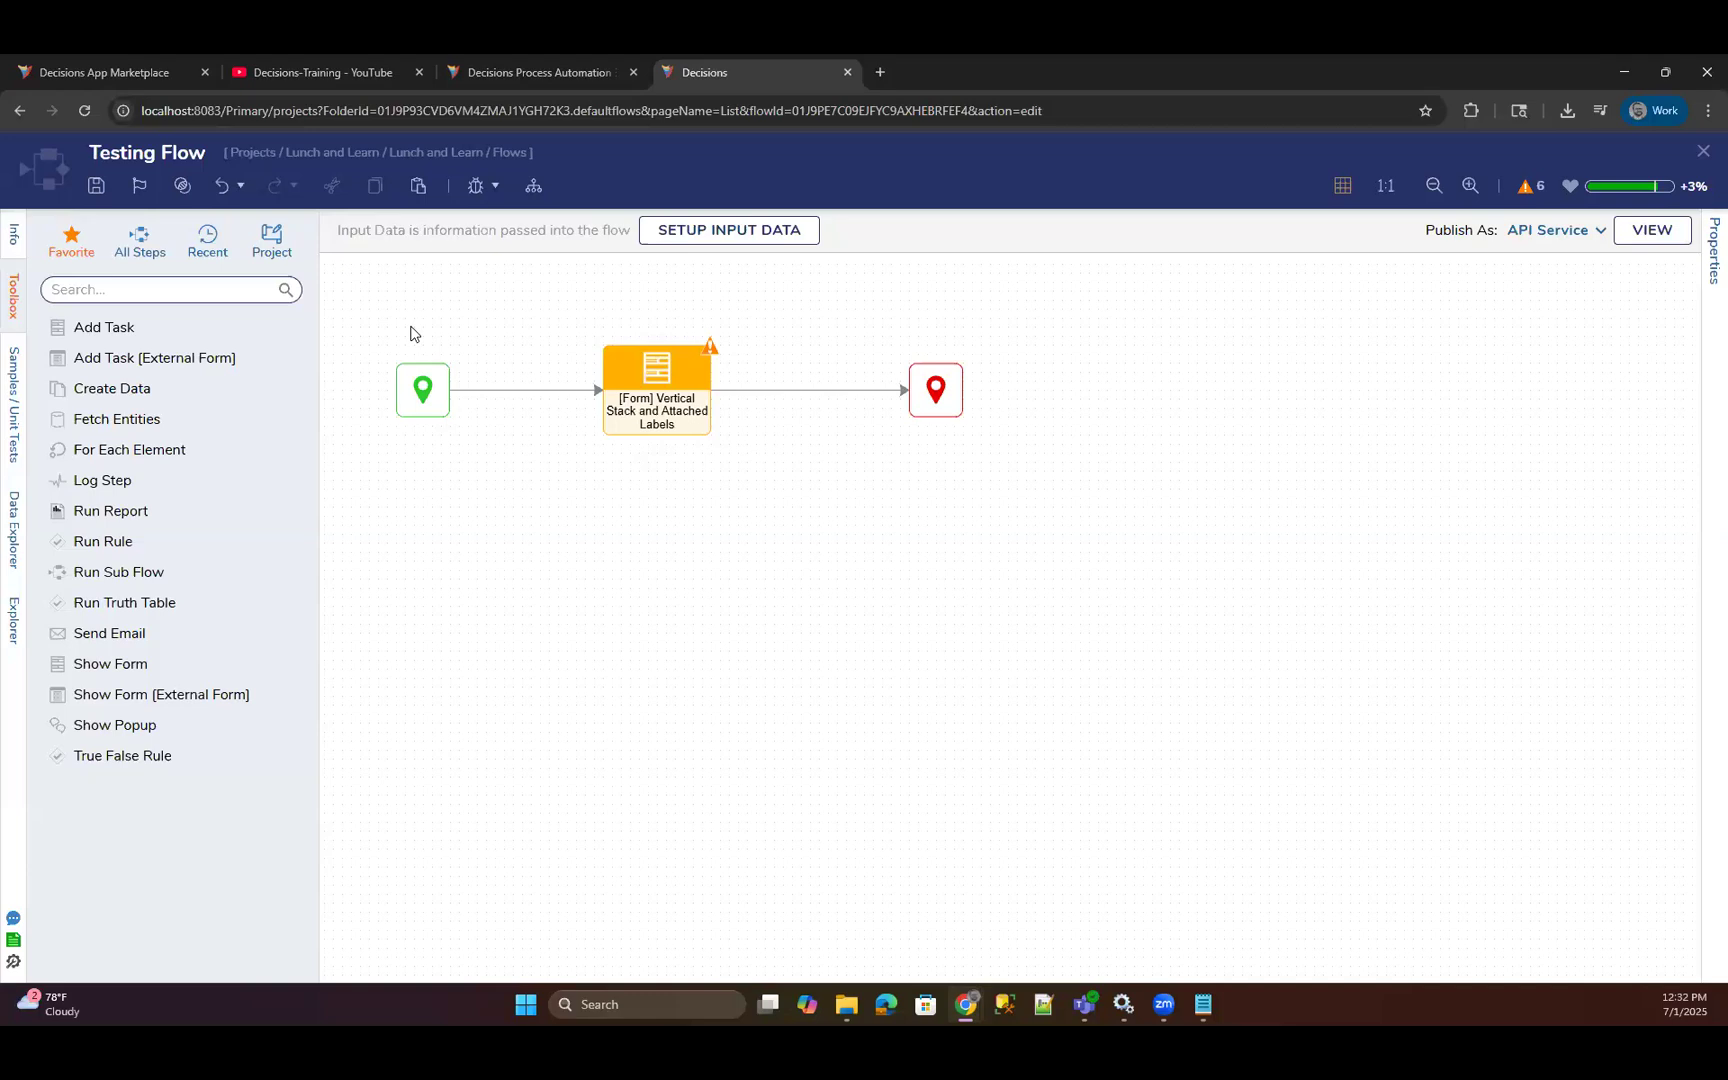
Close Testing Flow, discarding its unsaved changes, and reopen it from the Flows folder.
{"action": "left_click", "coordinate": [1701, 157]}
{"action": "left_click", "coordinate": [980, 685]}
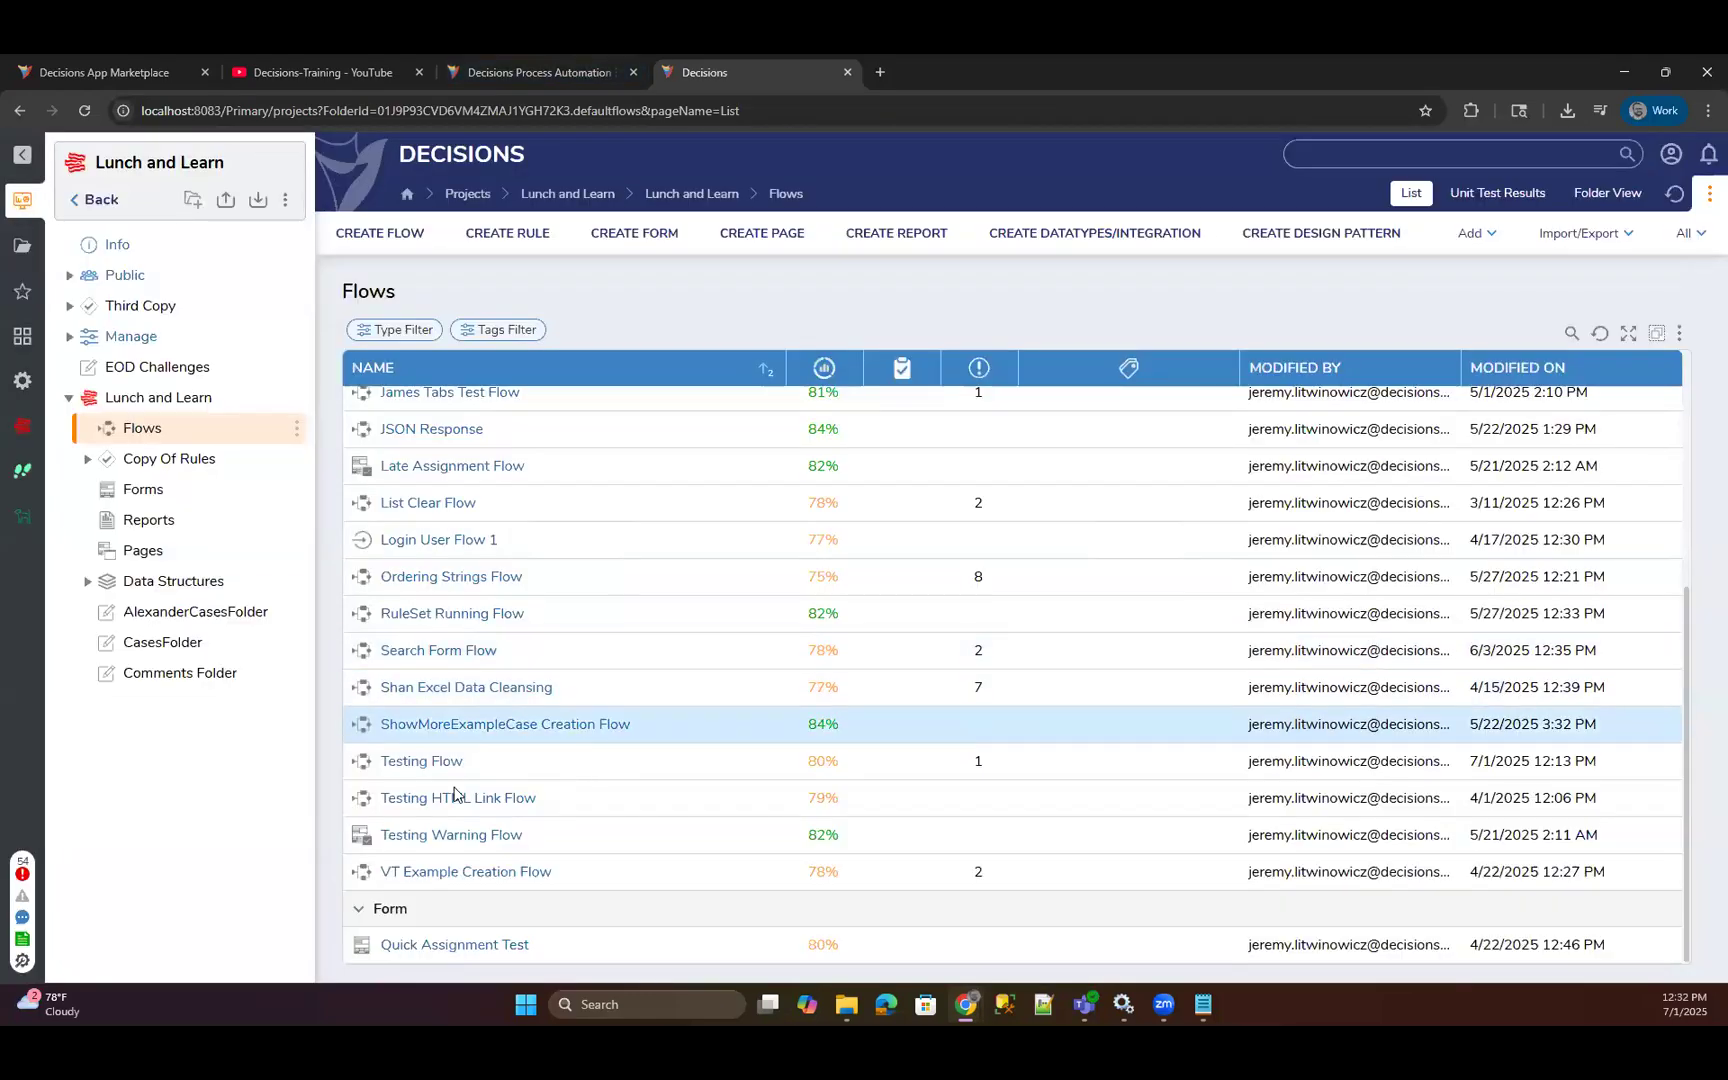
{"action": "left_click", "coordinate": [412, 761]}
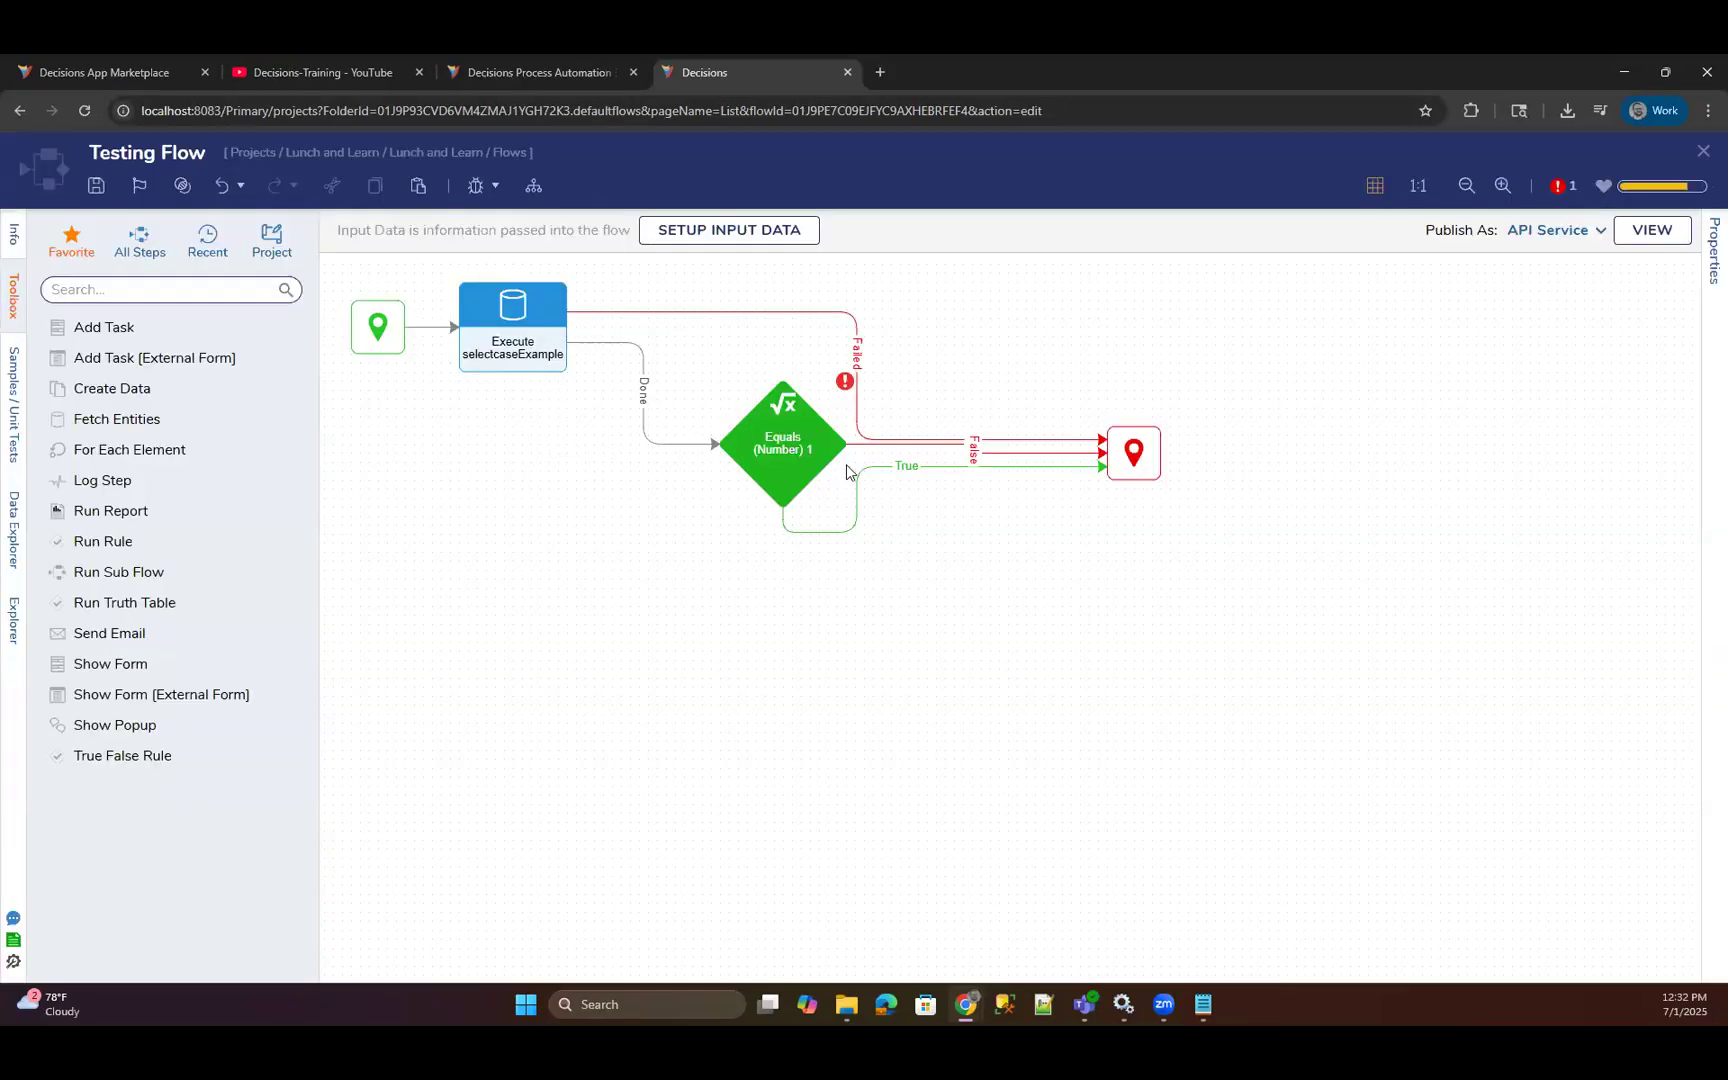
Move the Equals (Number) 1 step and the end step lower, and inspect the outputs of the Execute selectcaseExample step.
{"action": "left_click_drag", "start_coordinate": [799, 492], "coordinate": [754, 592]}
{"action": "left_click_drag", "start_coordinate": [1130, 472], "coordinate": [1178, 570]}
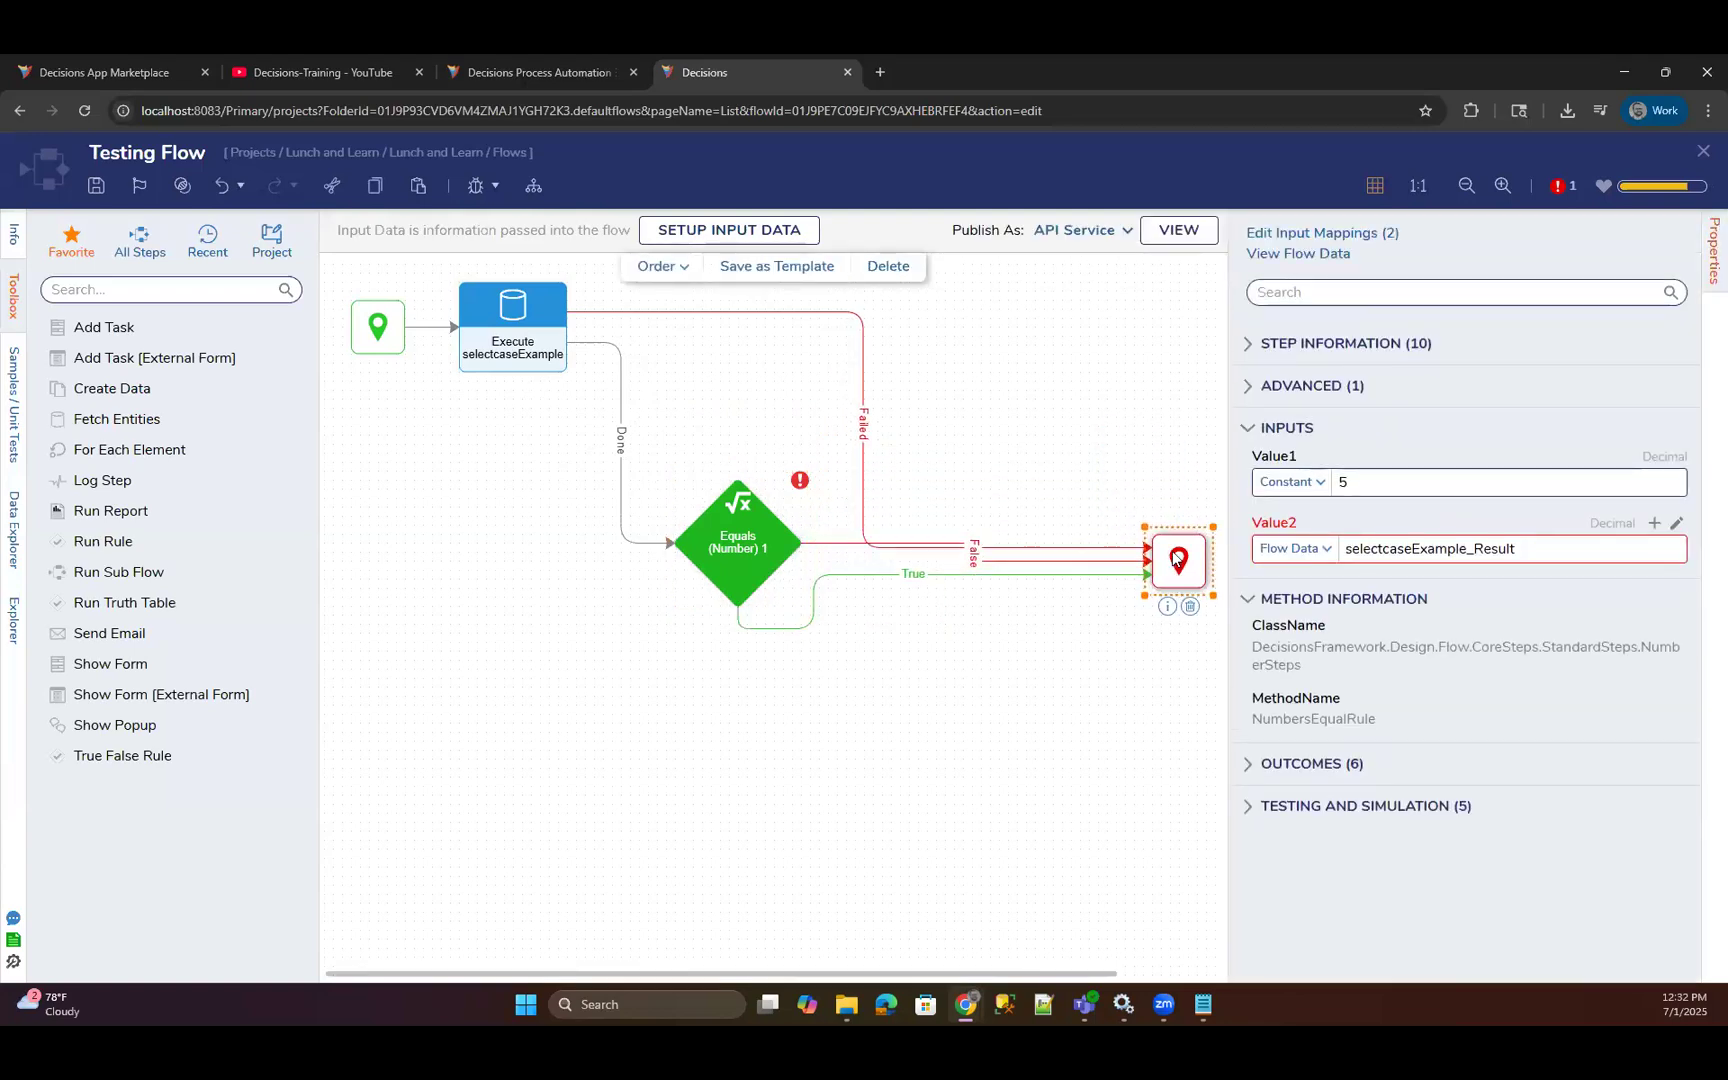
{"action": "left_click", "coordinate": [728, 570]}
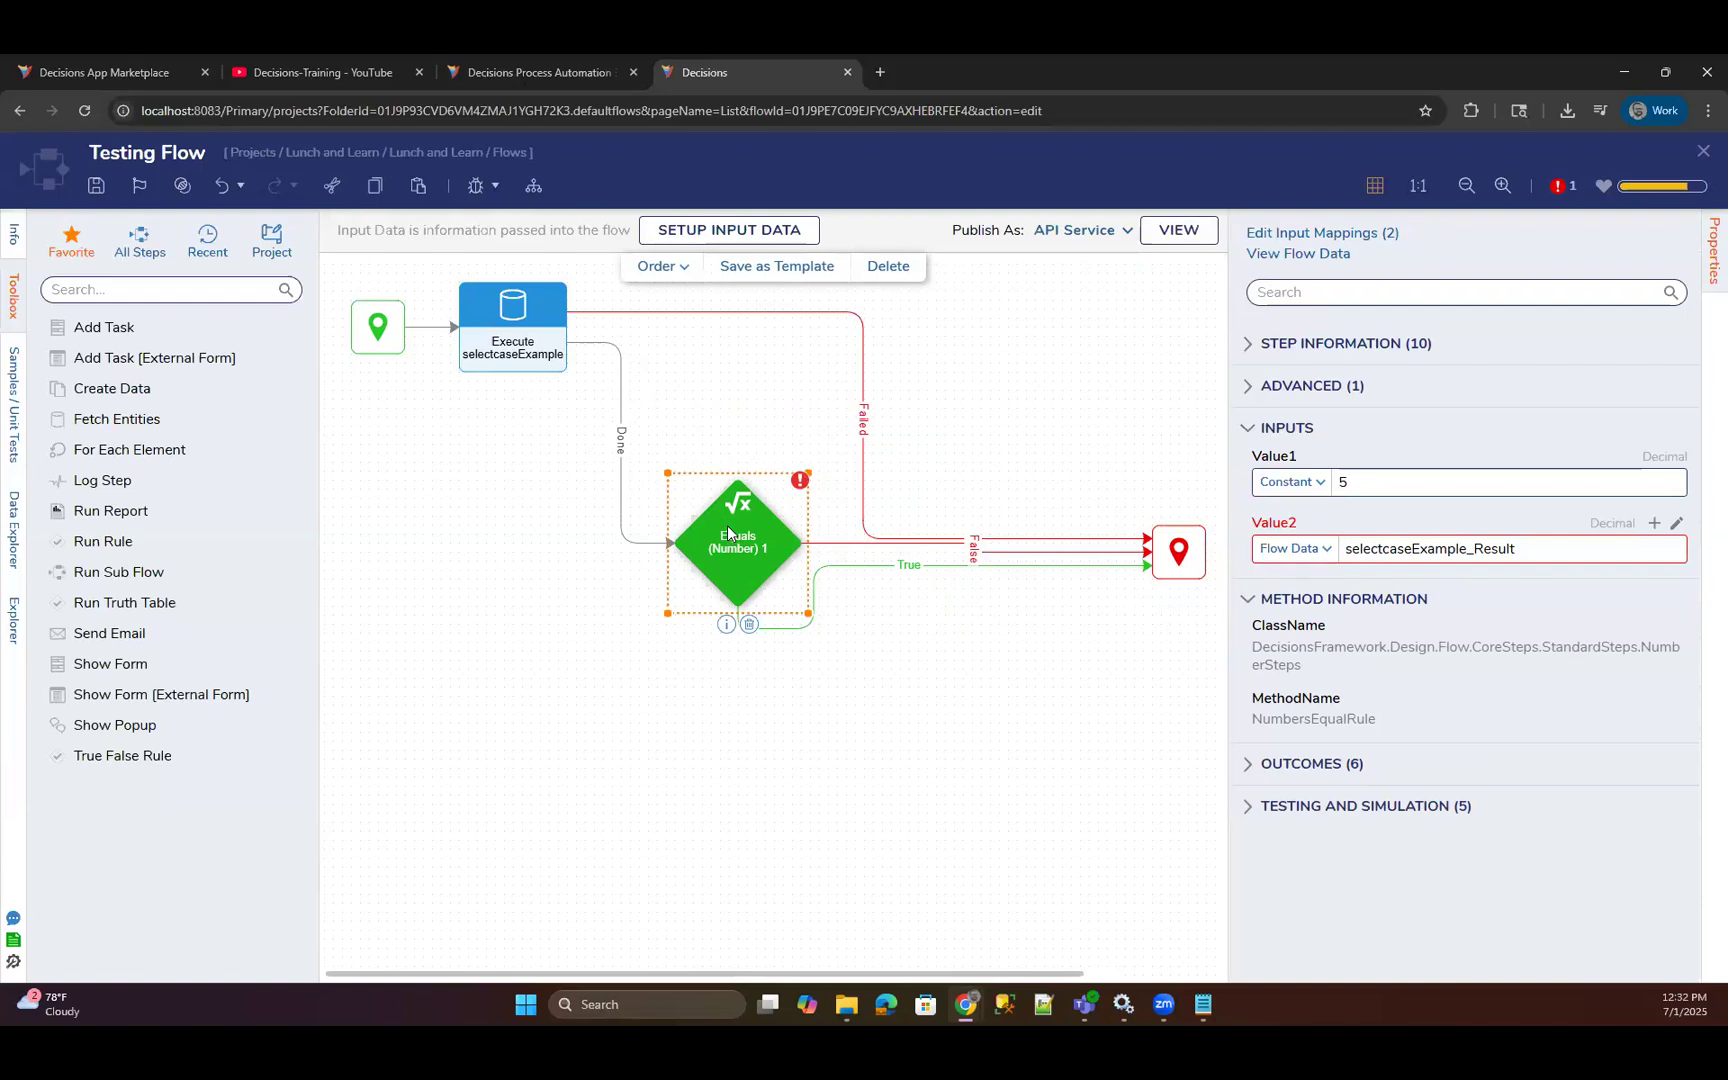
{"action": "left_click", "coordinate": [520, 374]}
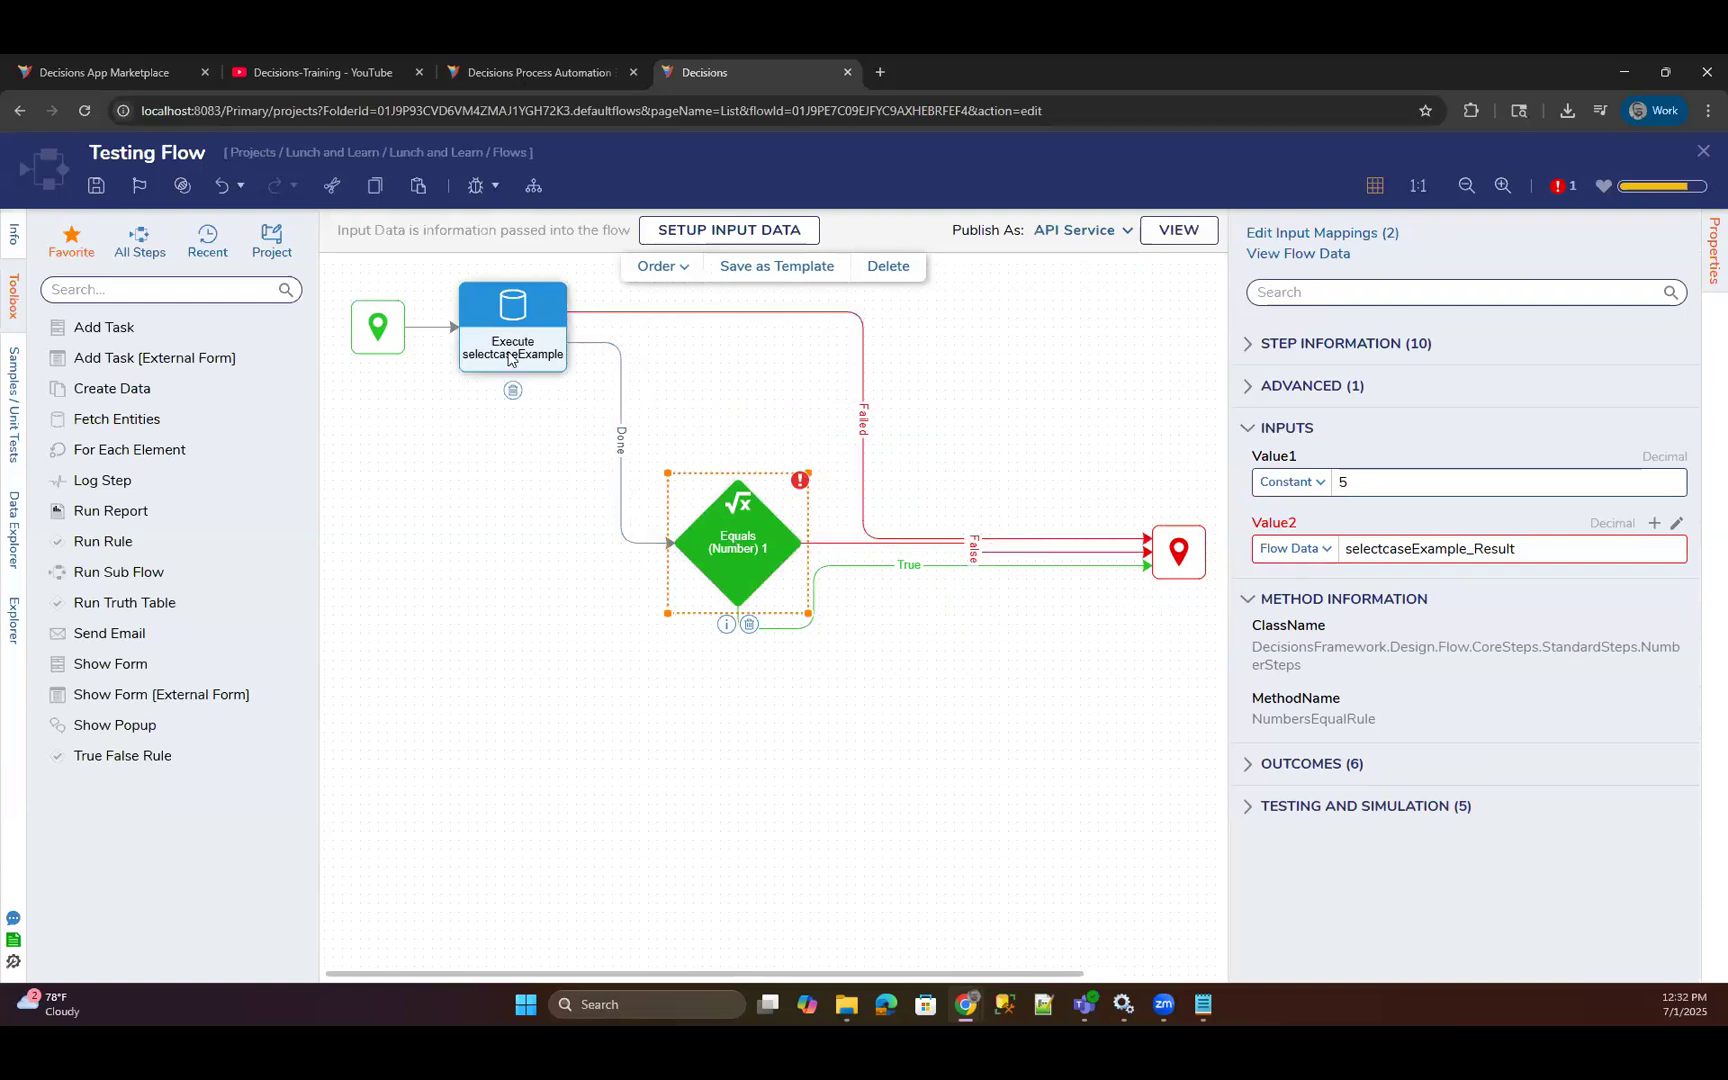
Map Value2 of the Equals (Number) 1 step to the Count of selectcaseExample_Result.
{"action": "left_click", "coordinate": [738, 555]}
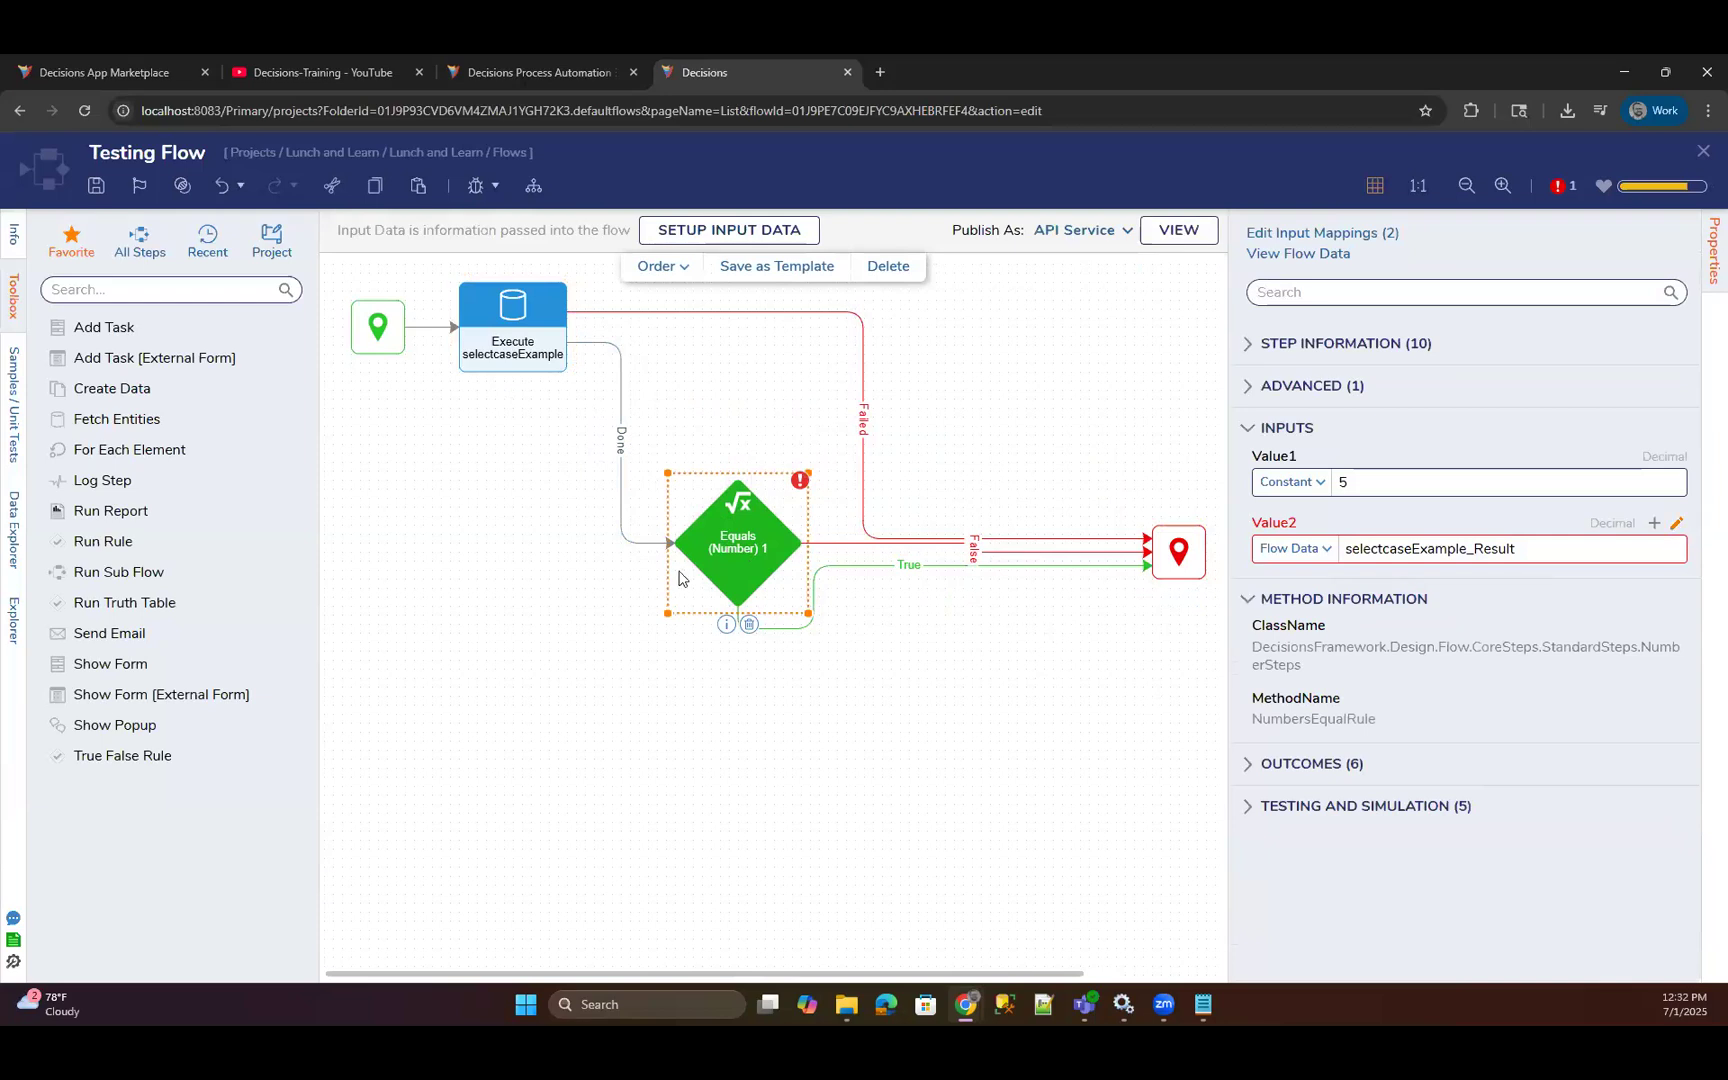
{"action": "left_click", "coordinate": [1677, 525]}
{"action": "scroll", "coordinate": [690, 620], "scroll_direction": "down", "scroll_amount": 3}
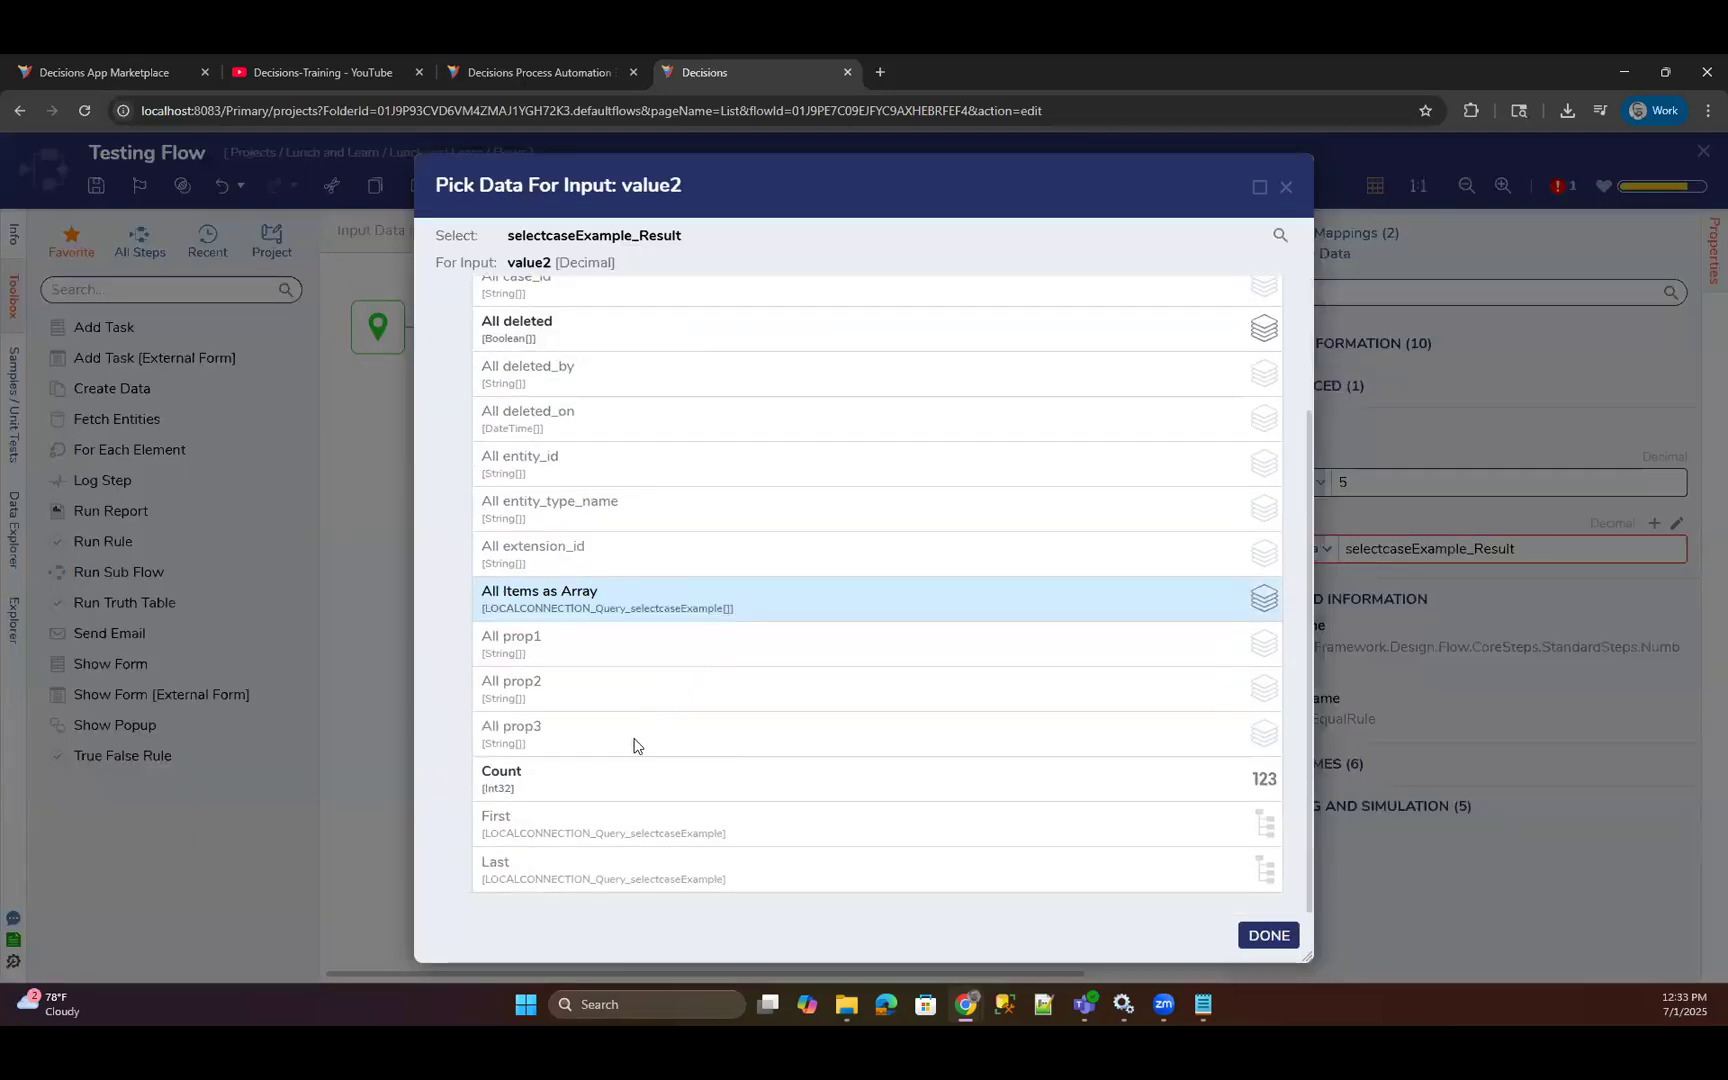
{"action": "left_click", "coordinate": [640, 750]}
{"action": "left_click", "coordinate": [1266, 934]}
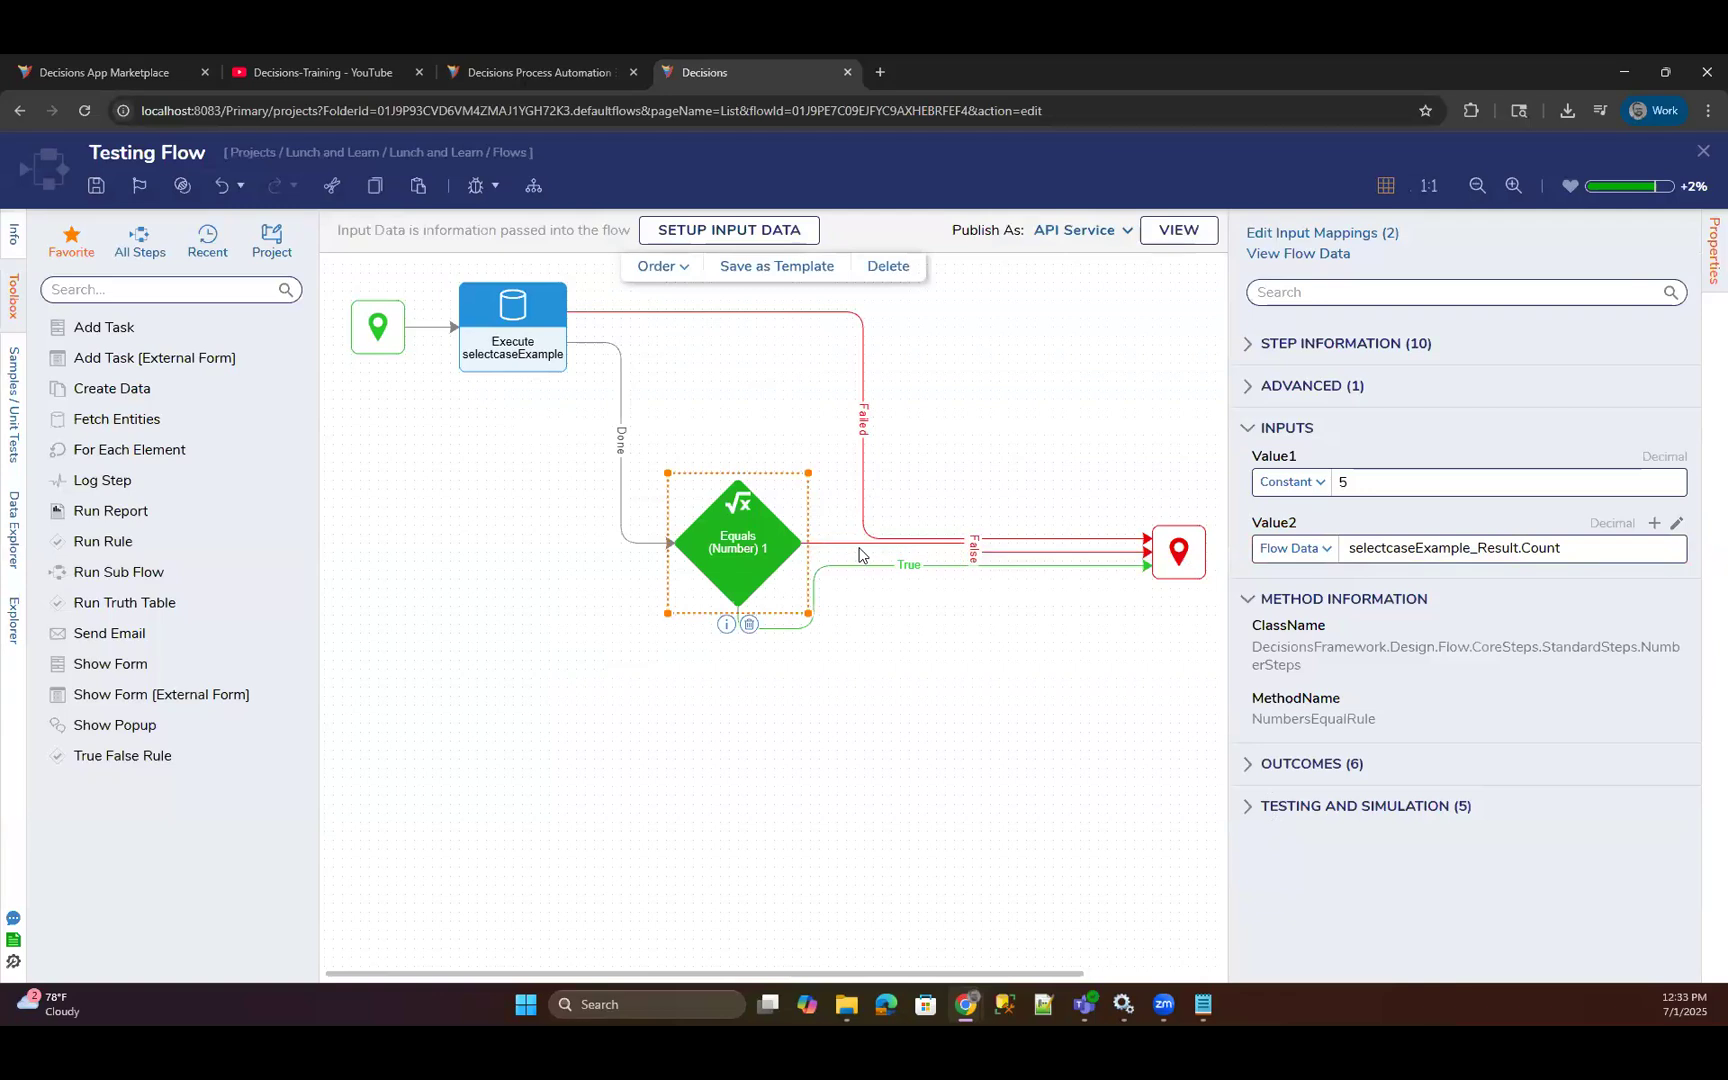
{"action": "left_click_drag", "start_coordinate": [1562, 548], "coordinate": [1347, 550]}
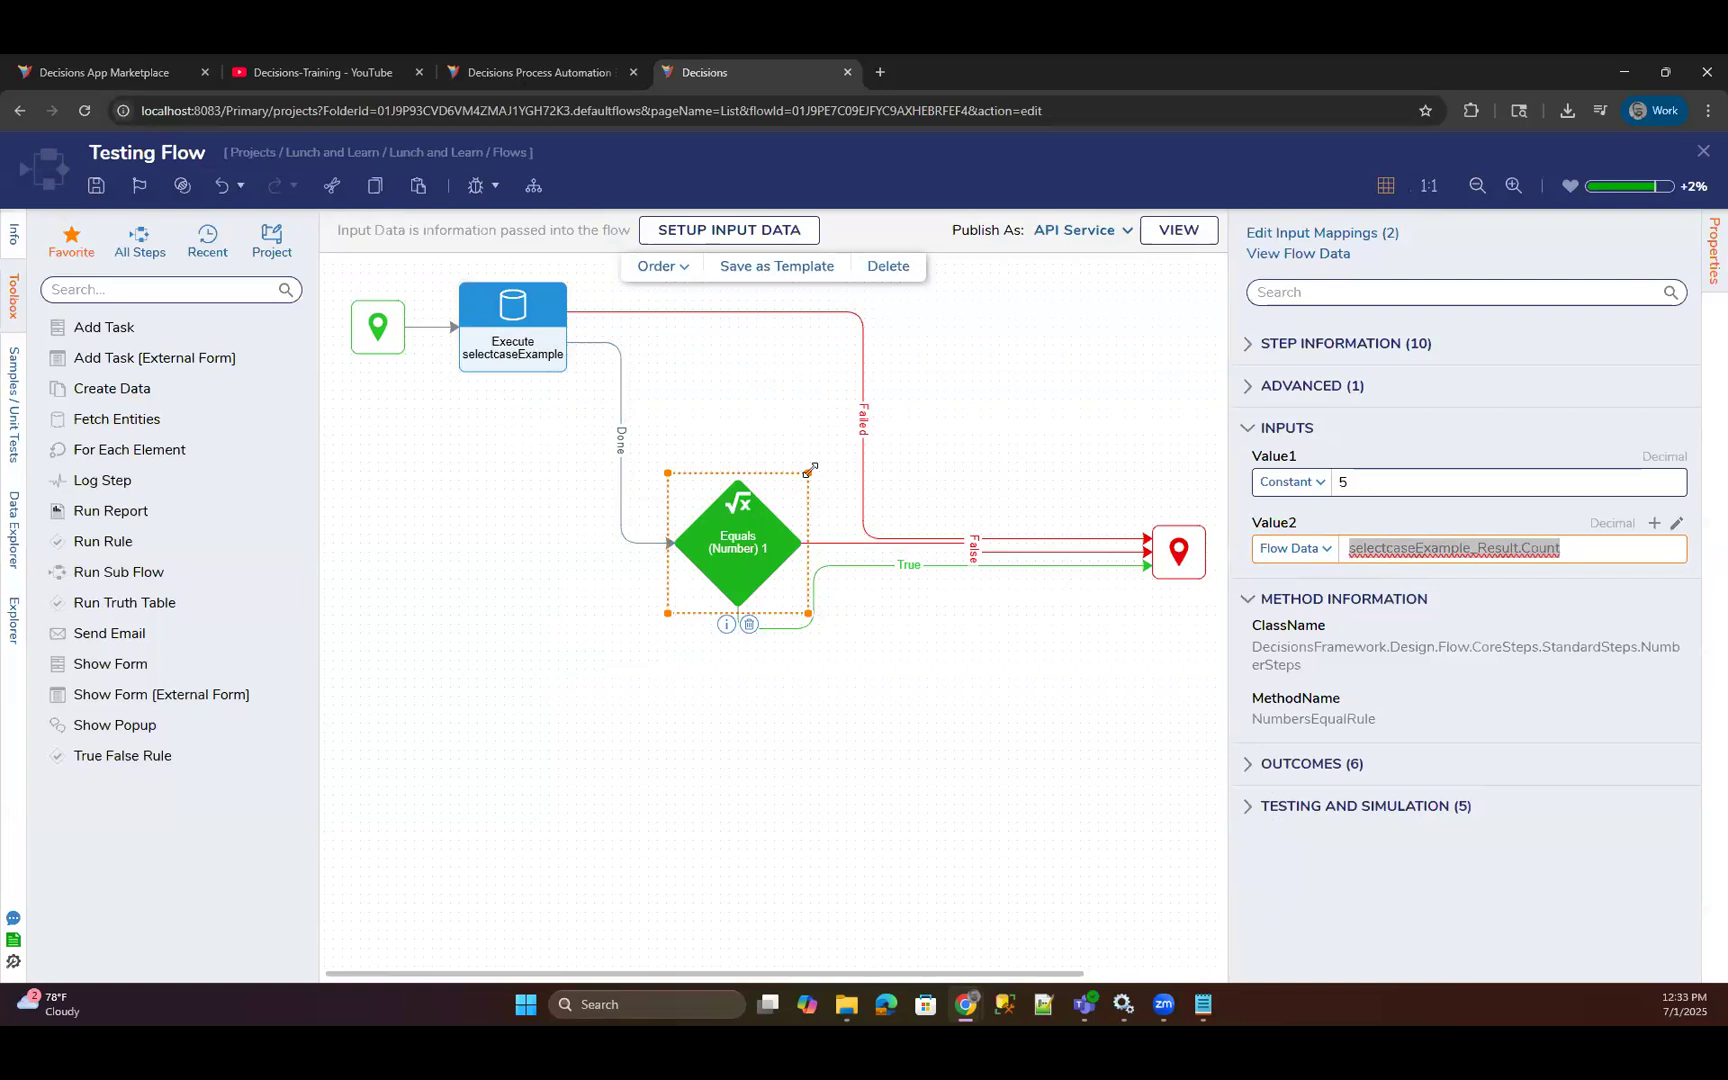
{"action": "left_click_drag", "start_coordinate": [1562, 549], "coordinate": [1333, 554]}
{"action": "left_click", "coordinate": [1342, 483]}
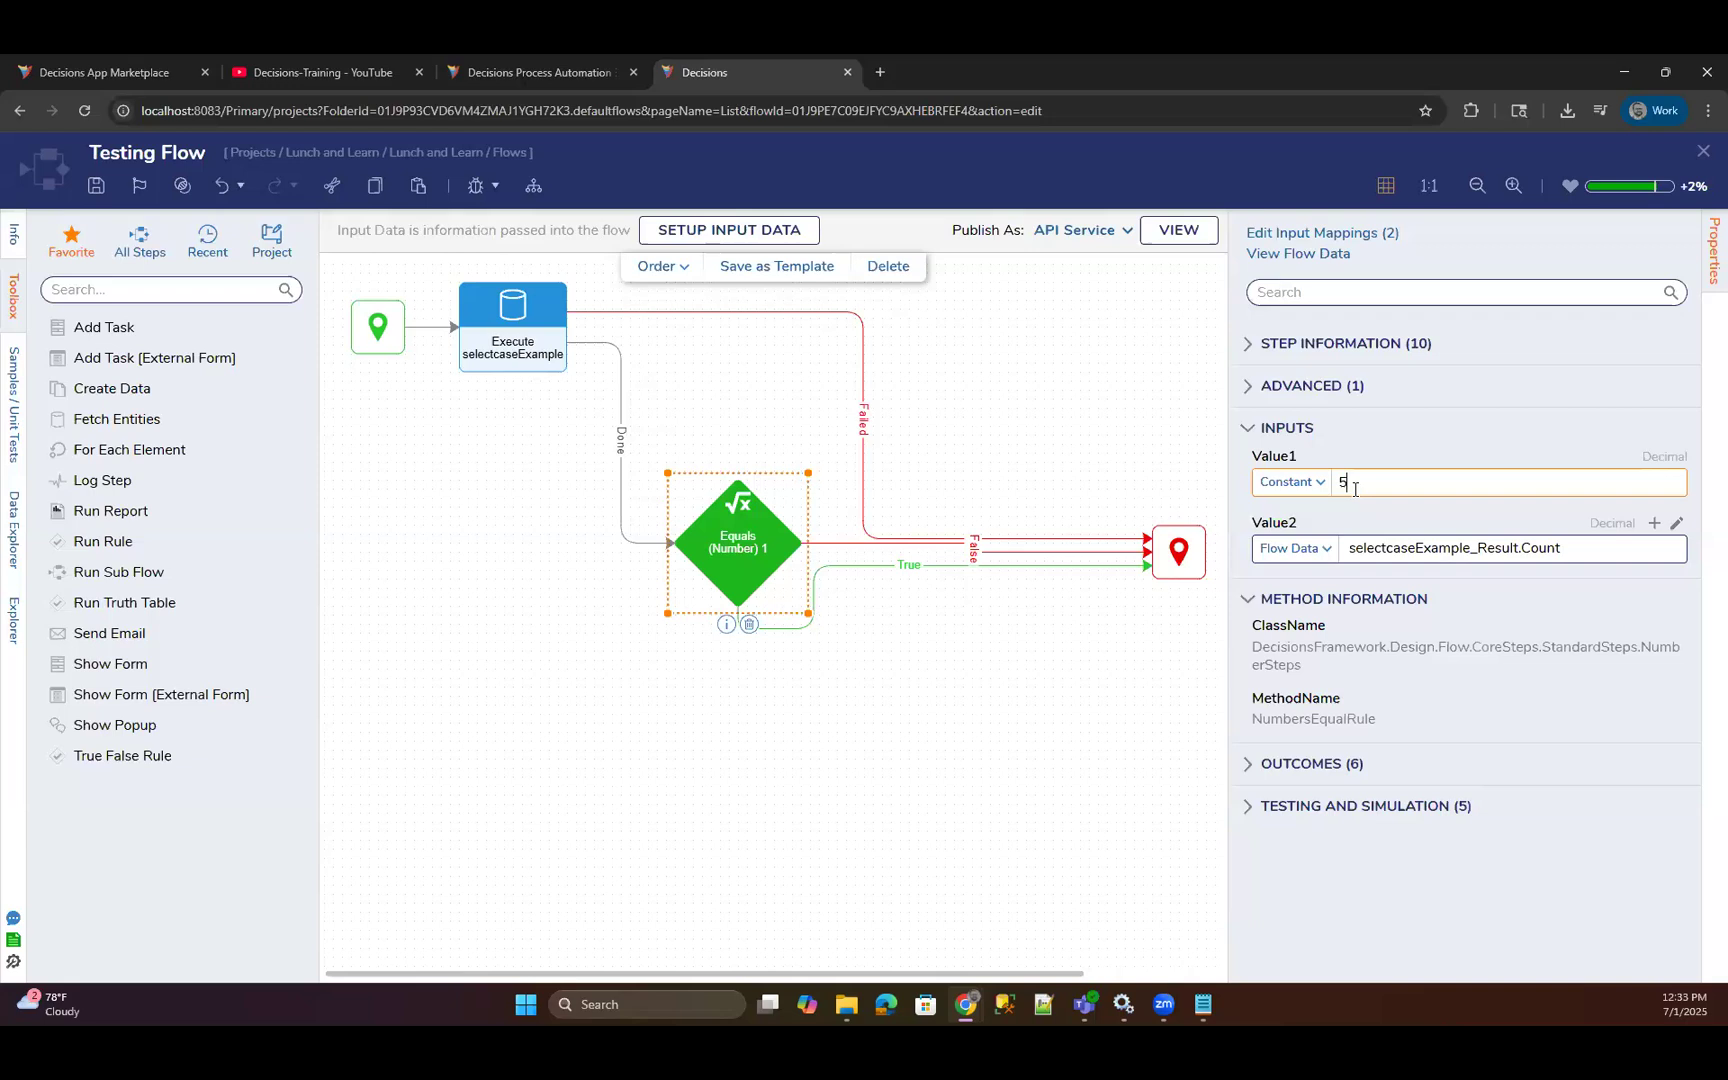
Debug Testing Flow, view the input and output data of the Equals (Number) 1 step, and close the debugger.
{"action": "left_click", "coordinate": [935, 638]}
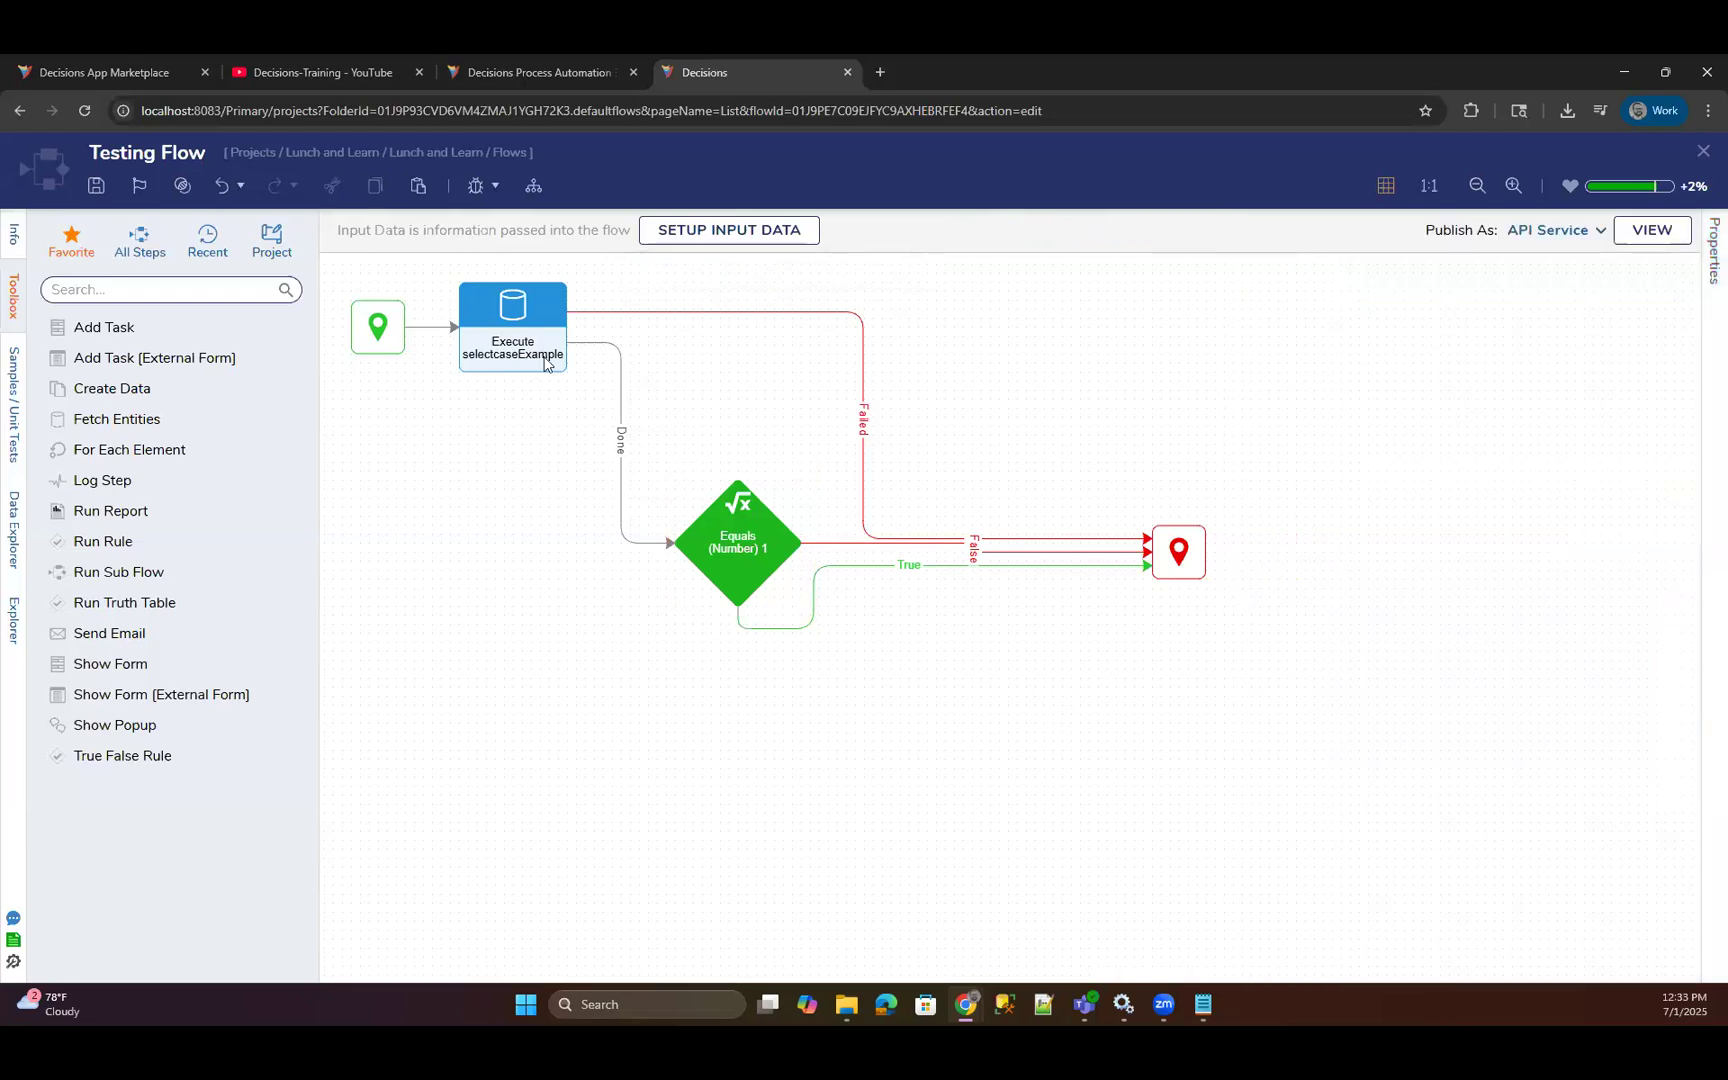
{"action": "left_click", "coordinate": [478, 187]}
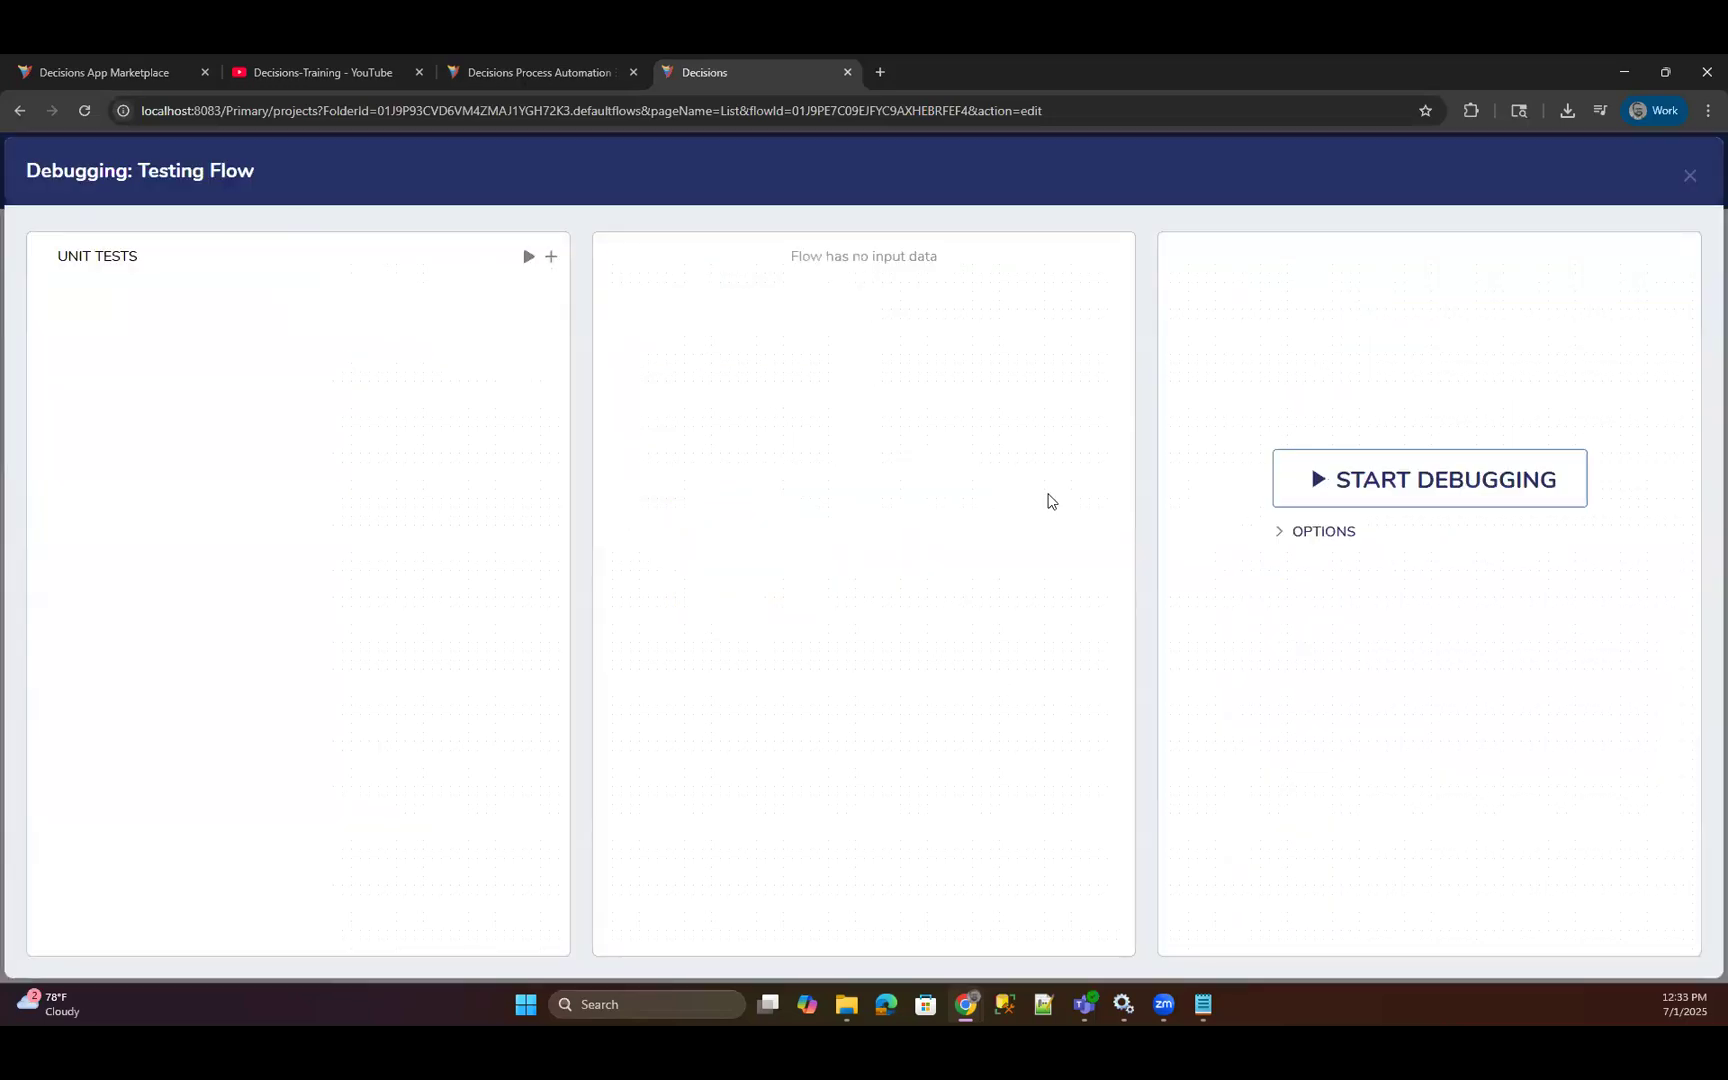
{"action": "left_click", "coordinate": [825, 547]}
{"action": "left_click", "coordinate": [905, 578]}
{"action": "left_click", "coordinate": [1096, 602]}
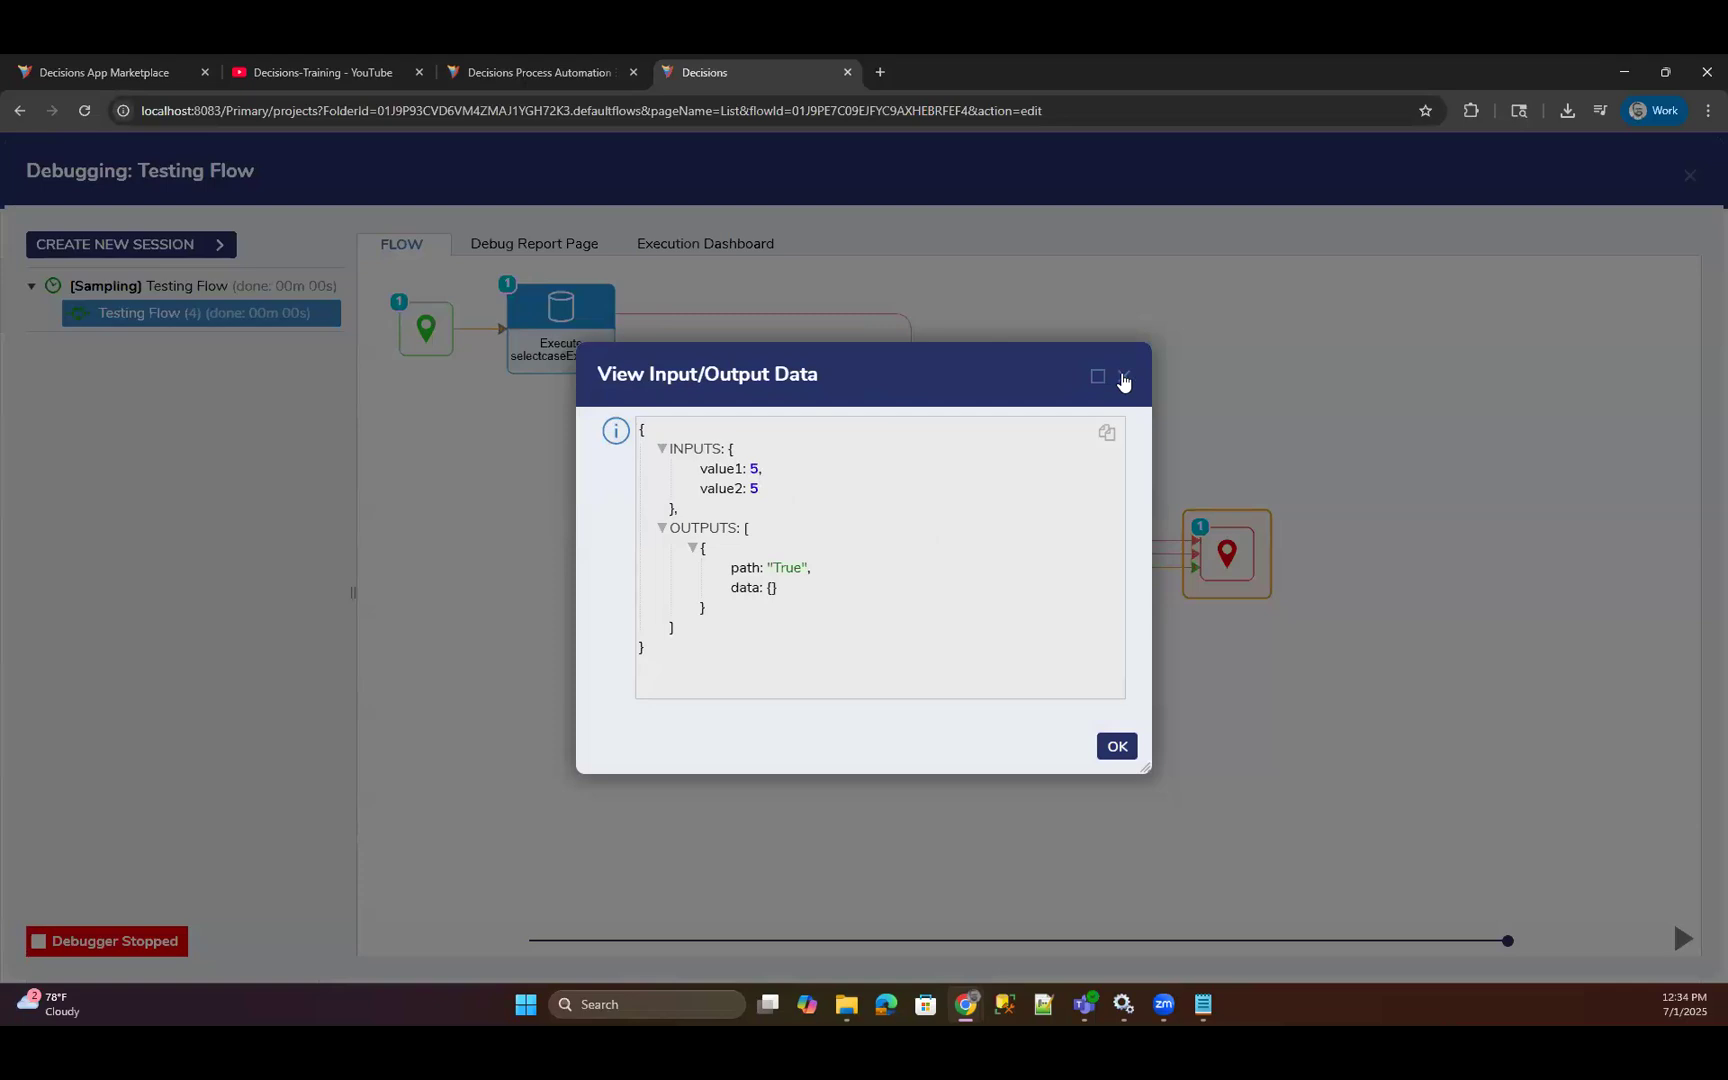
{"action": "left_click", "coordinate": [1123, 378]}
{"action": "left_click", "coordinate": [1689, 176]}
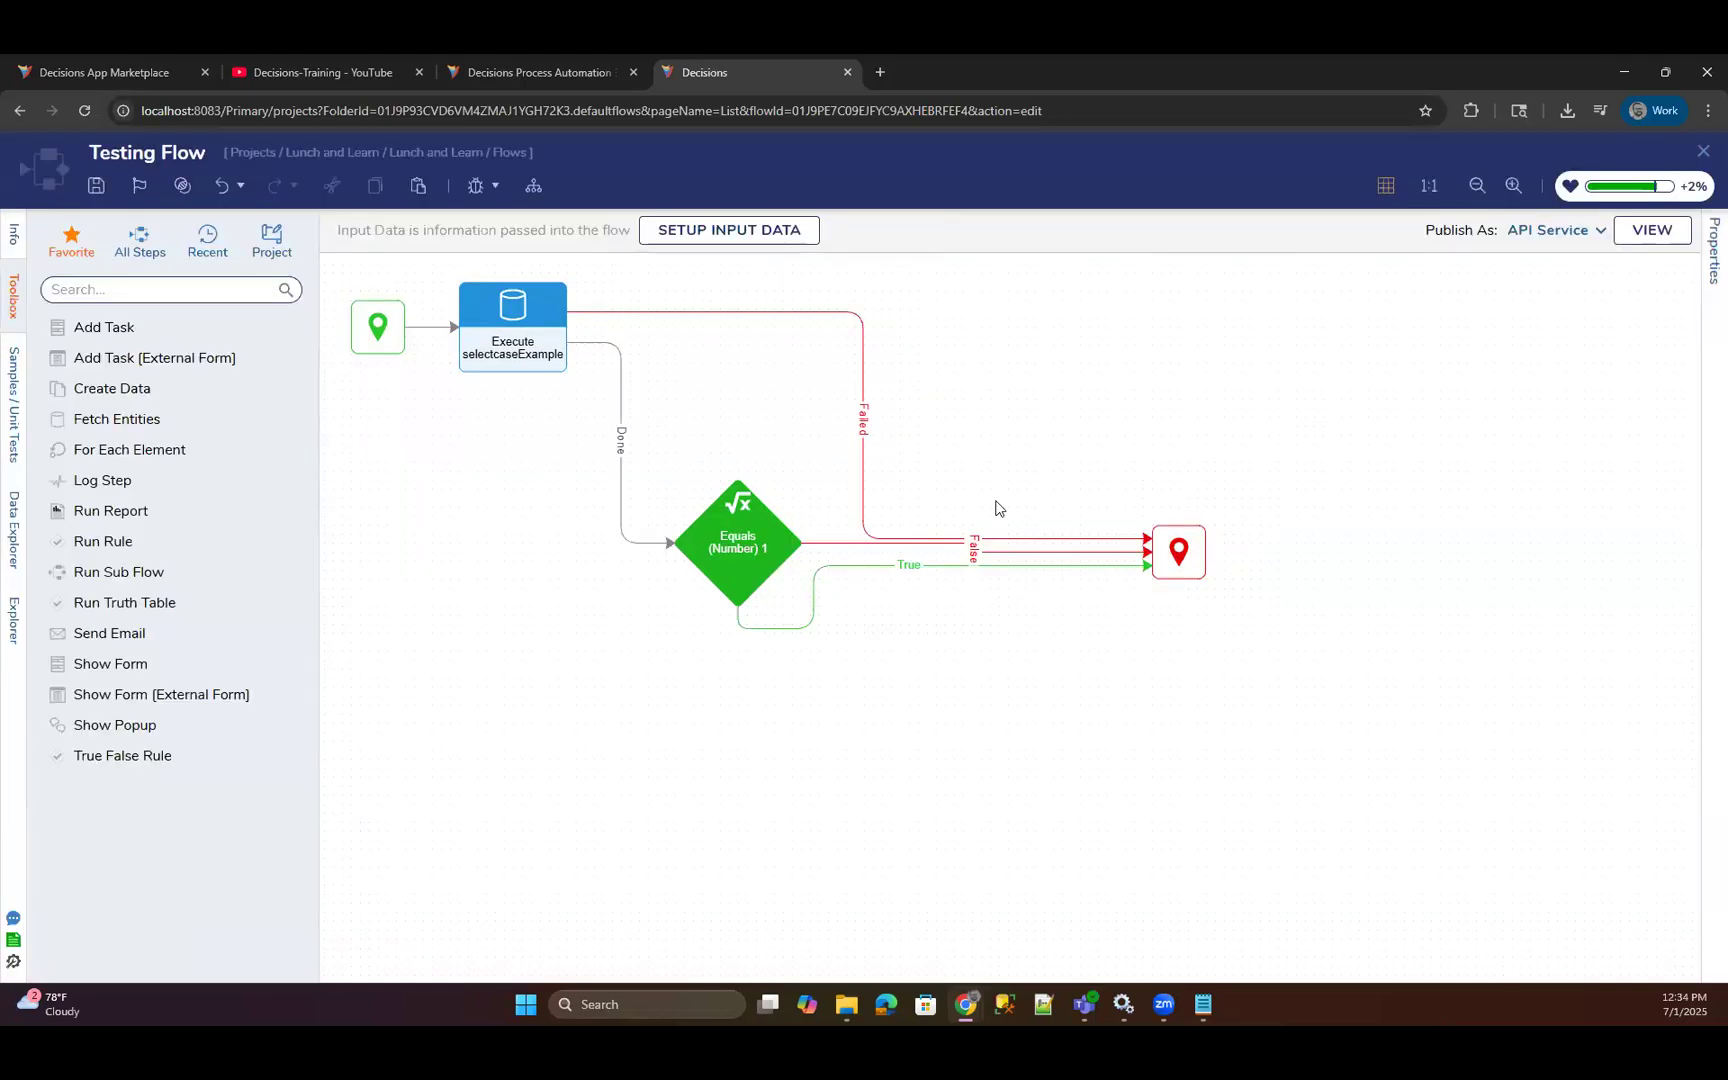
Examine the properties of selectcaseExample_Result available for Value2 of the Equals (Number) 1 step, and cancel the data selection.
{"action": "left_click", "coordinate": [740, 549]}
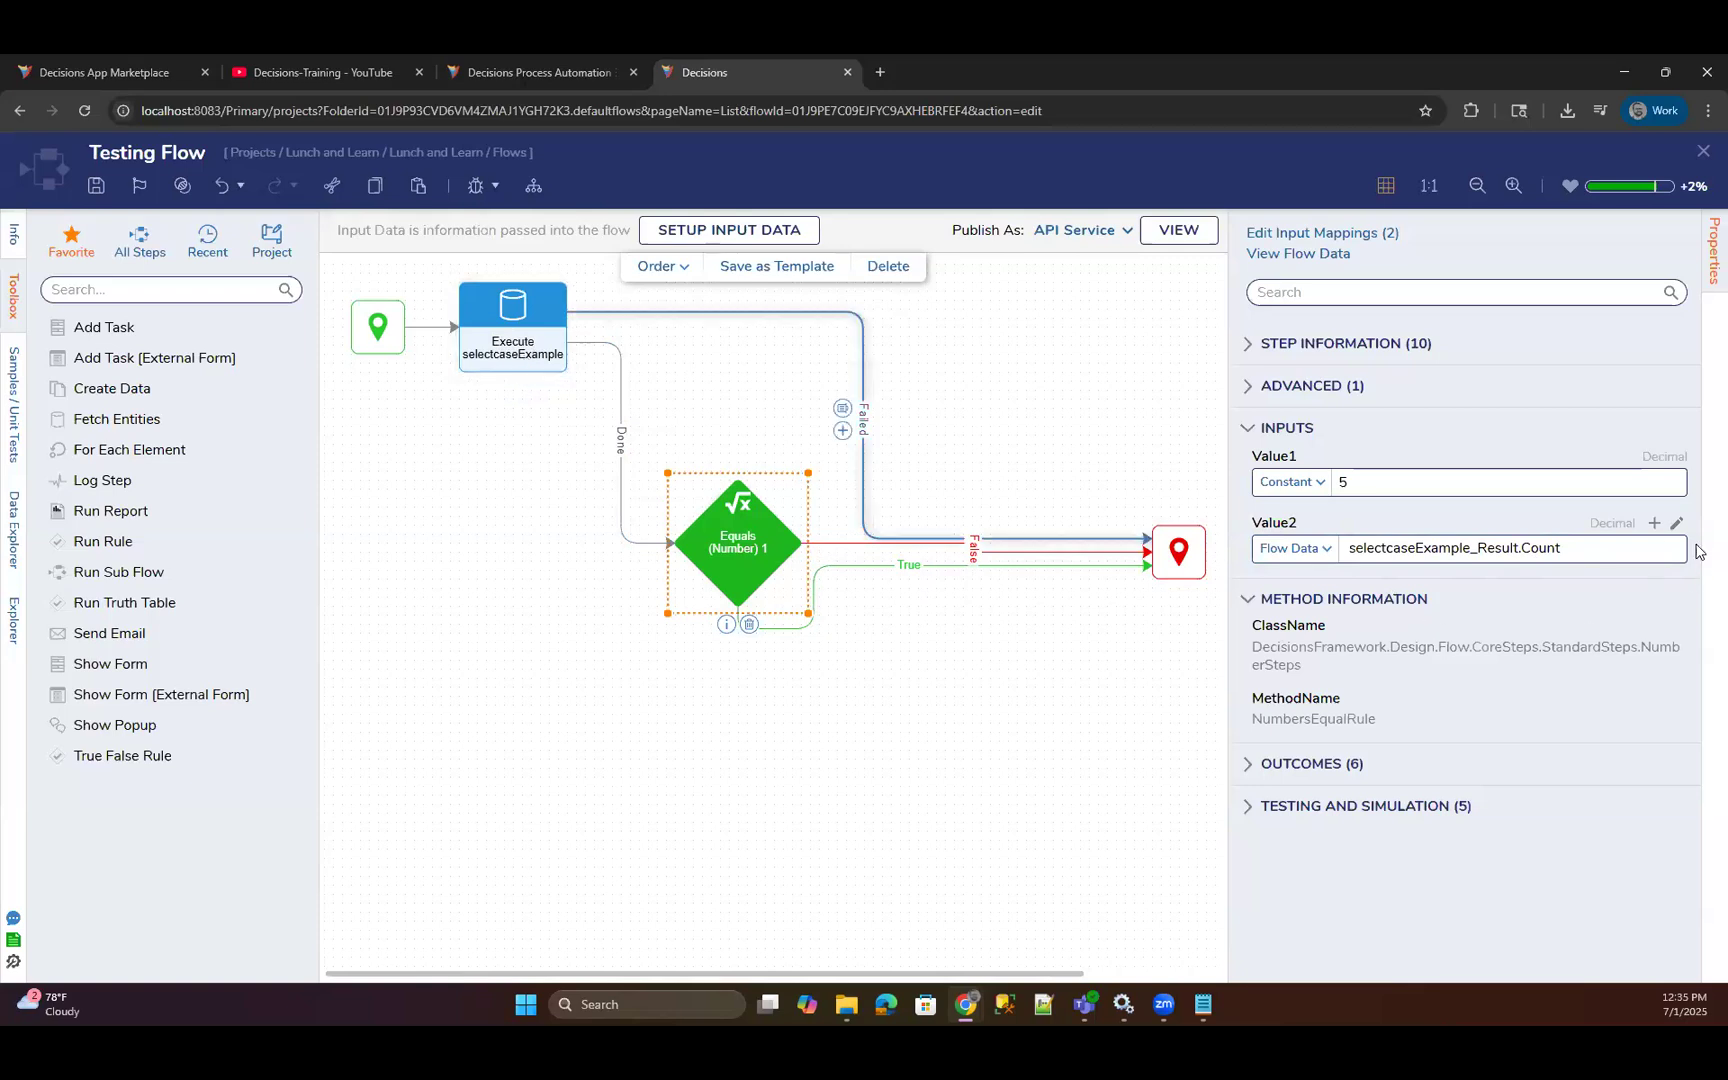
{"action": "left_click", "coordinate": [1470, 548]}
{"action": "left_click", "coordinate": [1292, 302]}
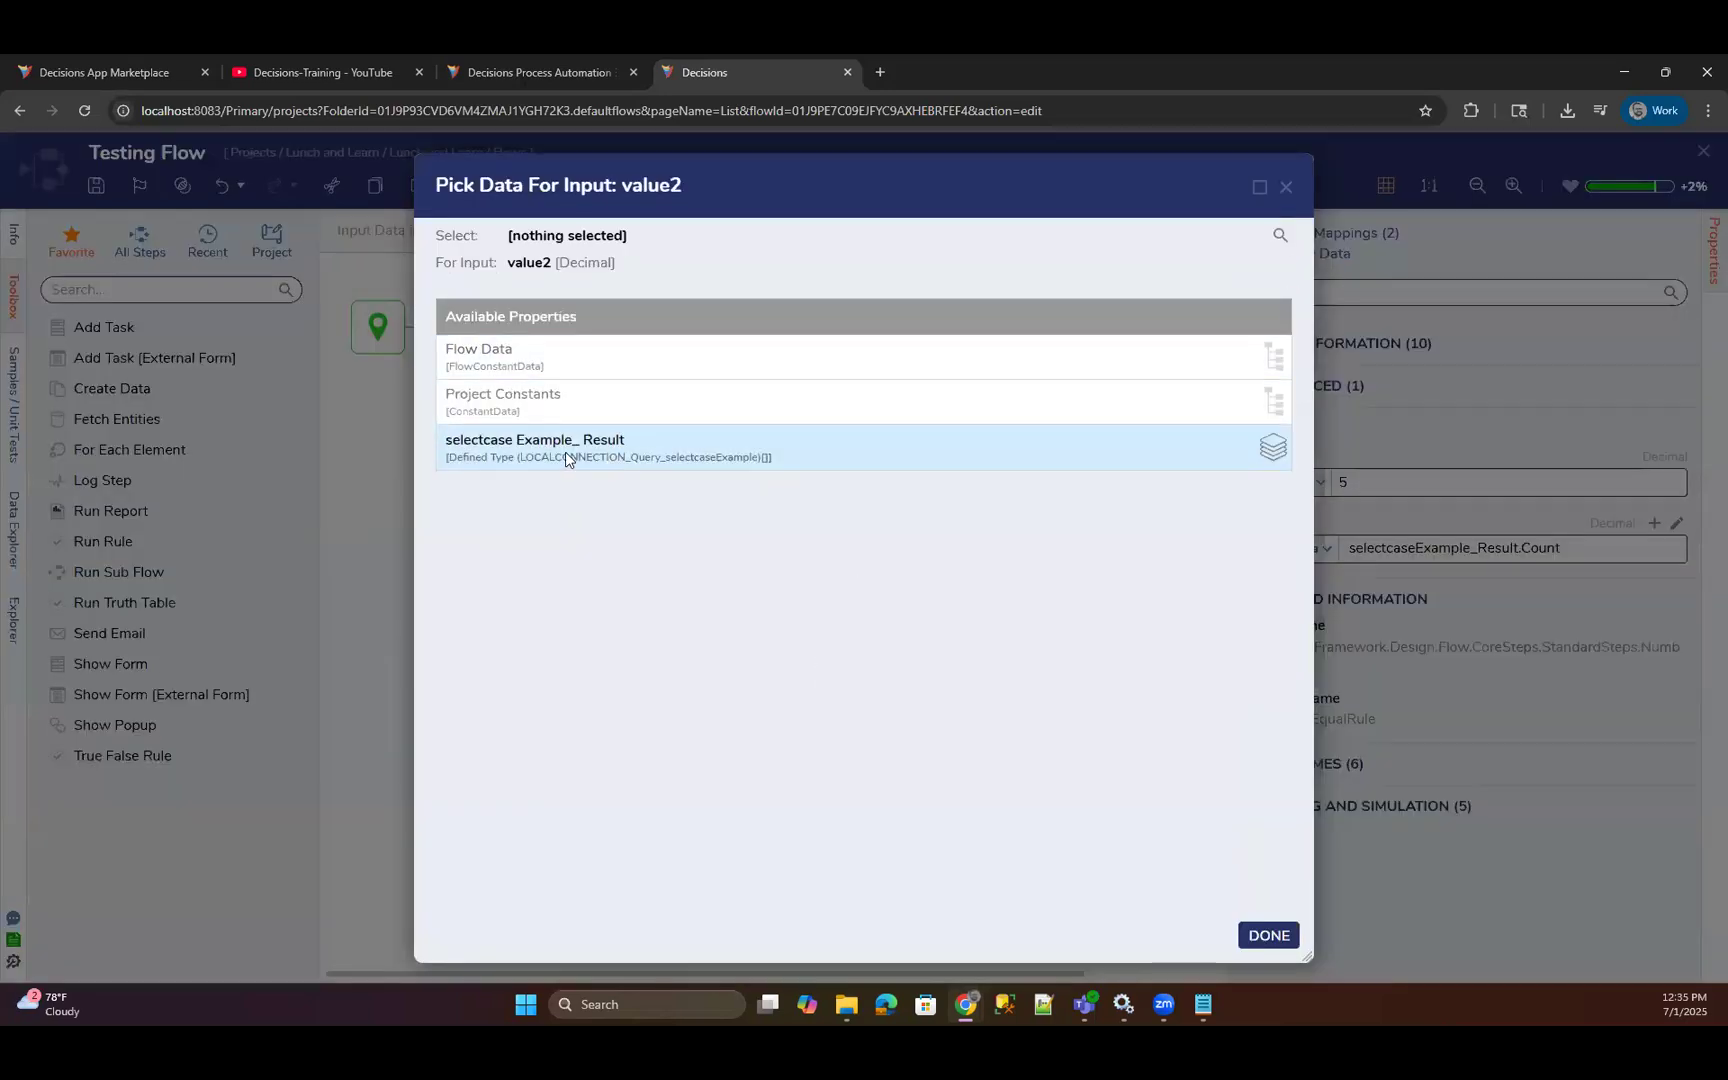
{"action": "left_click", "coordinate": [630, 458]}
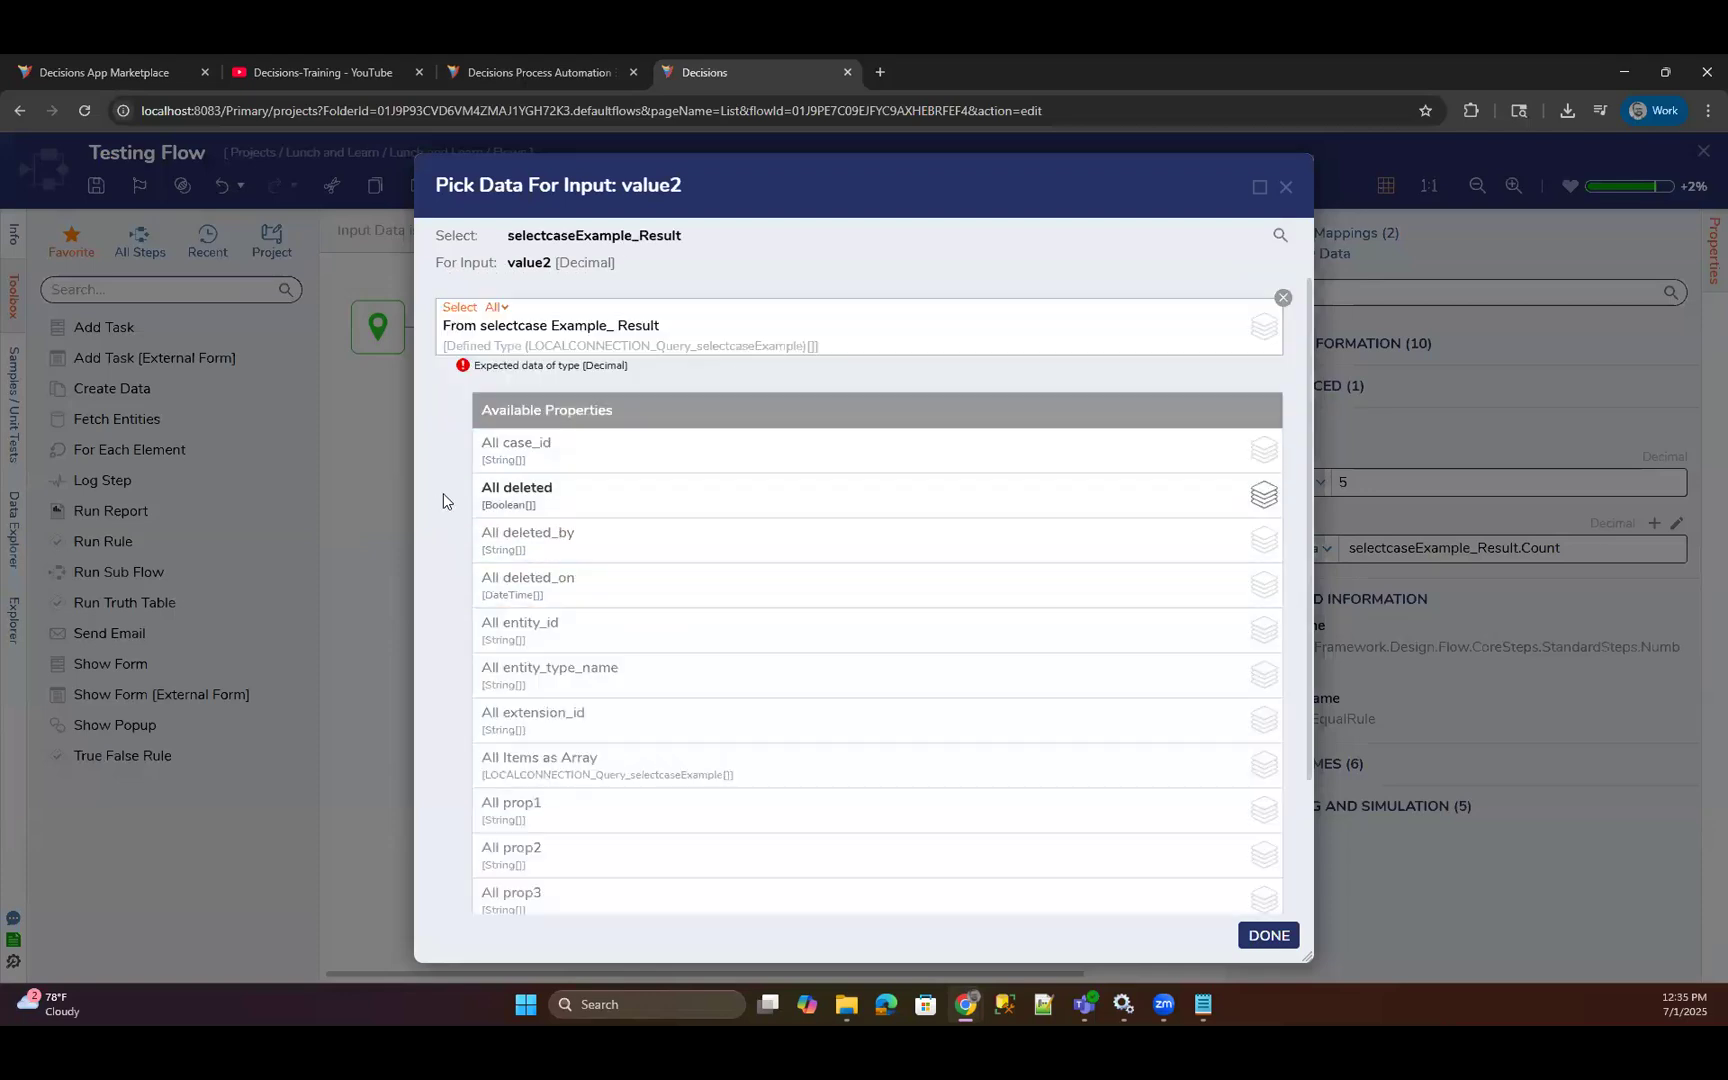
{"action": "scroll", "coordinate": [443, 493], "scroll_direction": "down", "scroll_amount": 3}
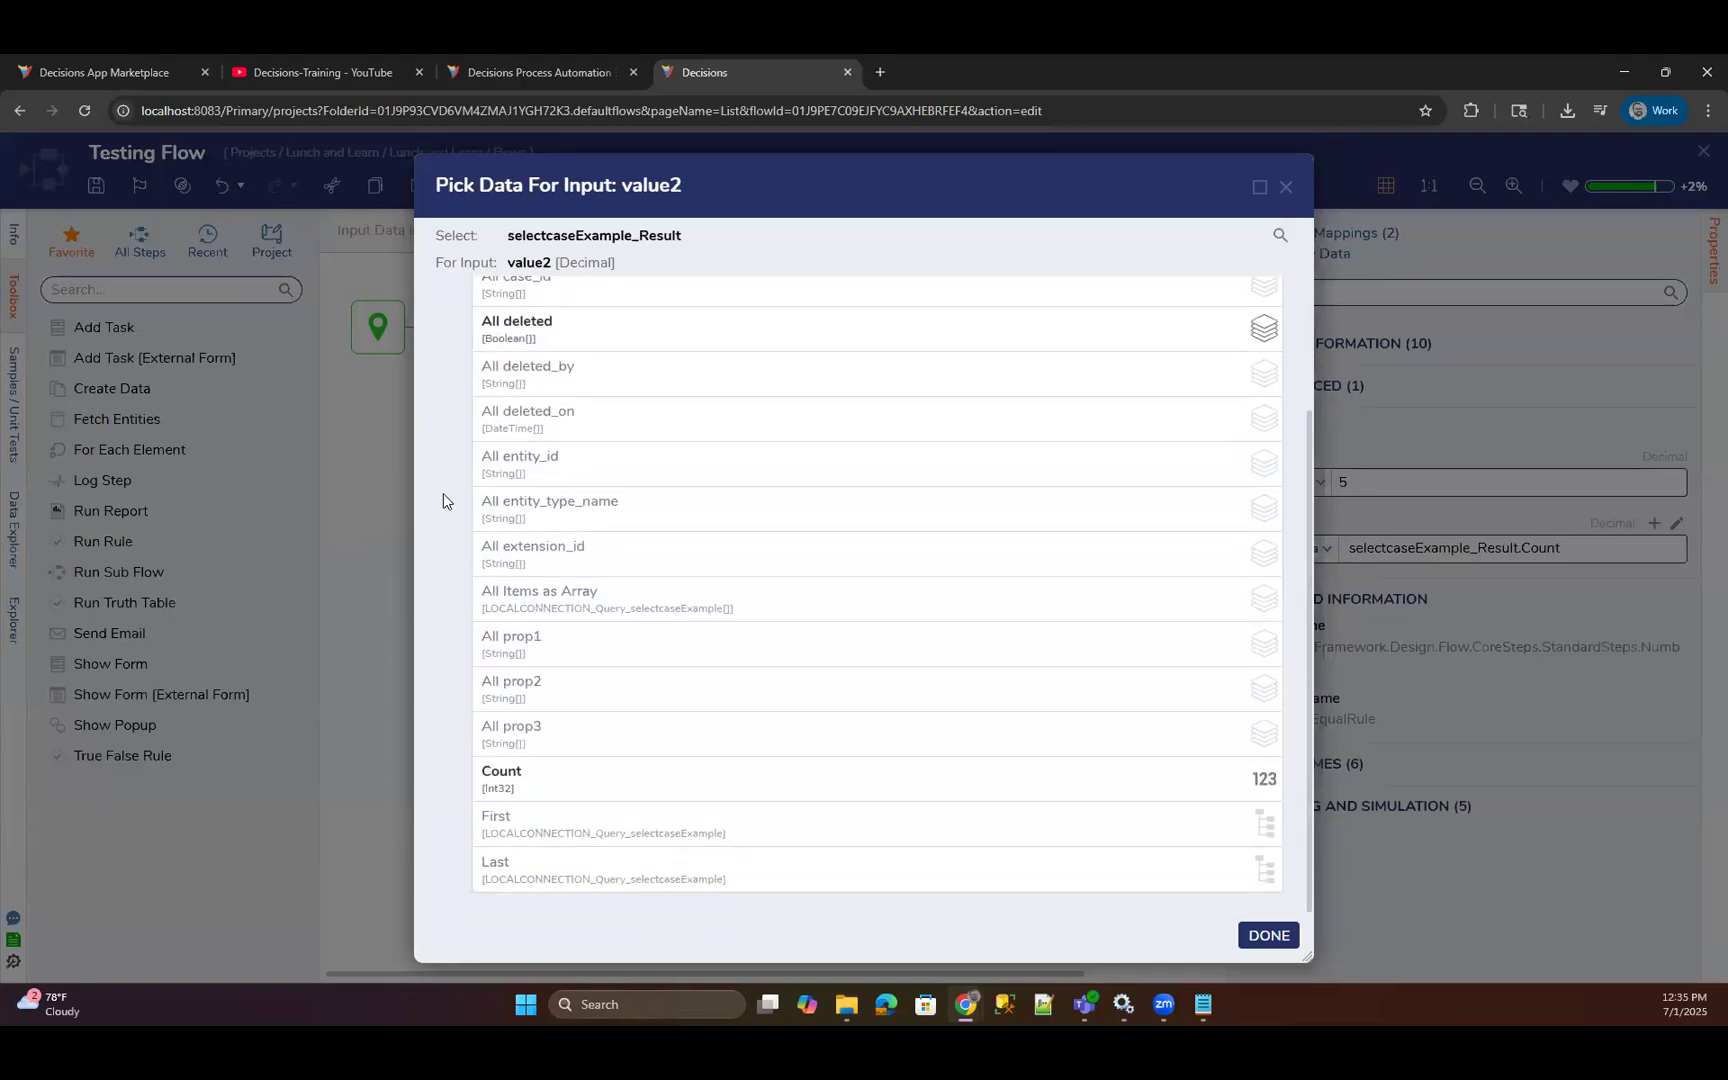
{"action": "scroll", "coordinate": [443, 493], "scroll_direction": "up", "scroll_amount": 5}
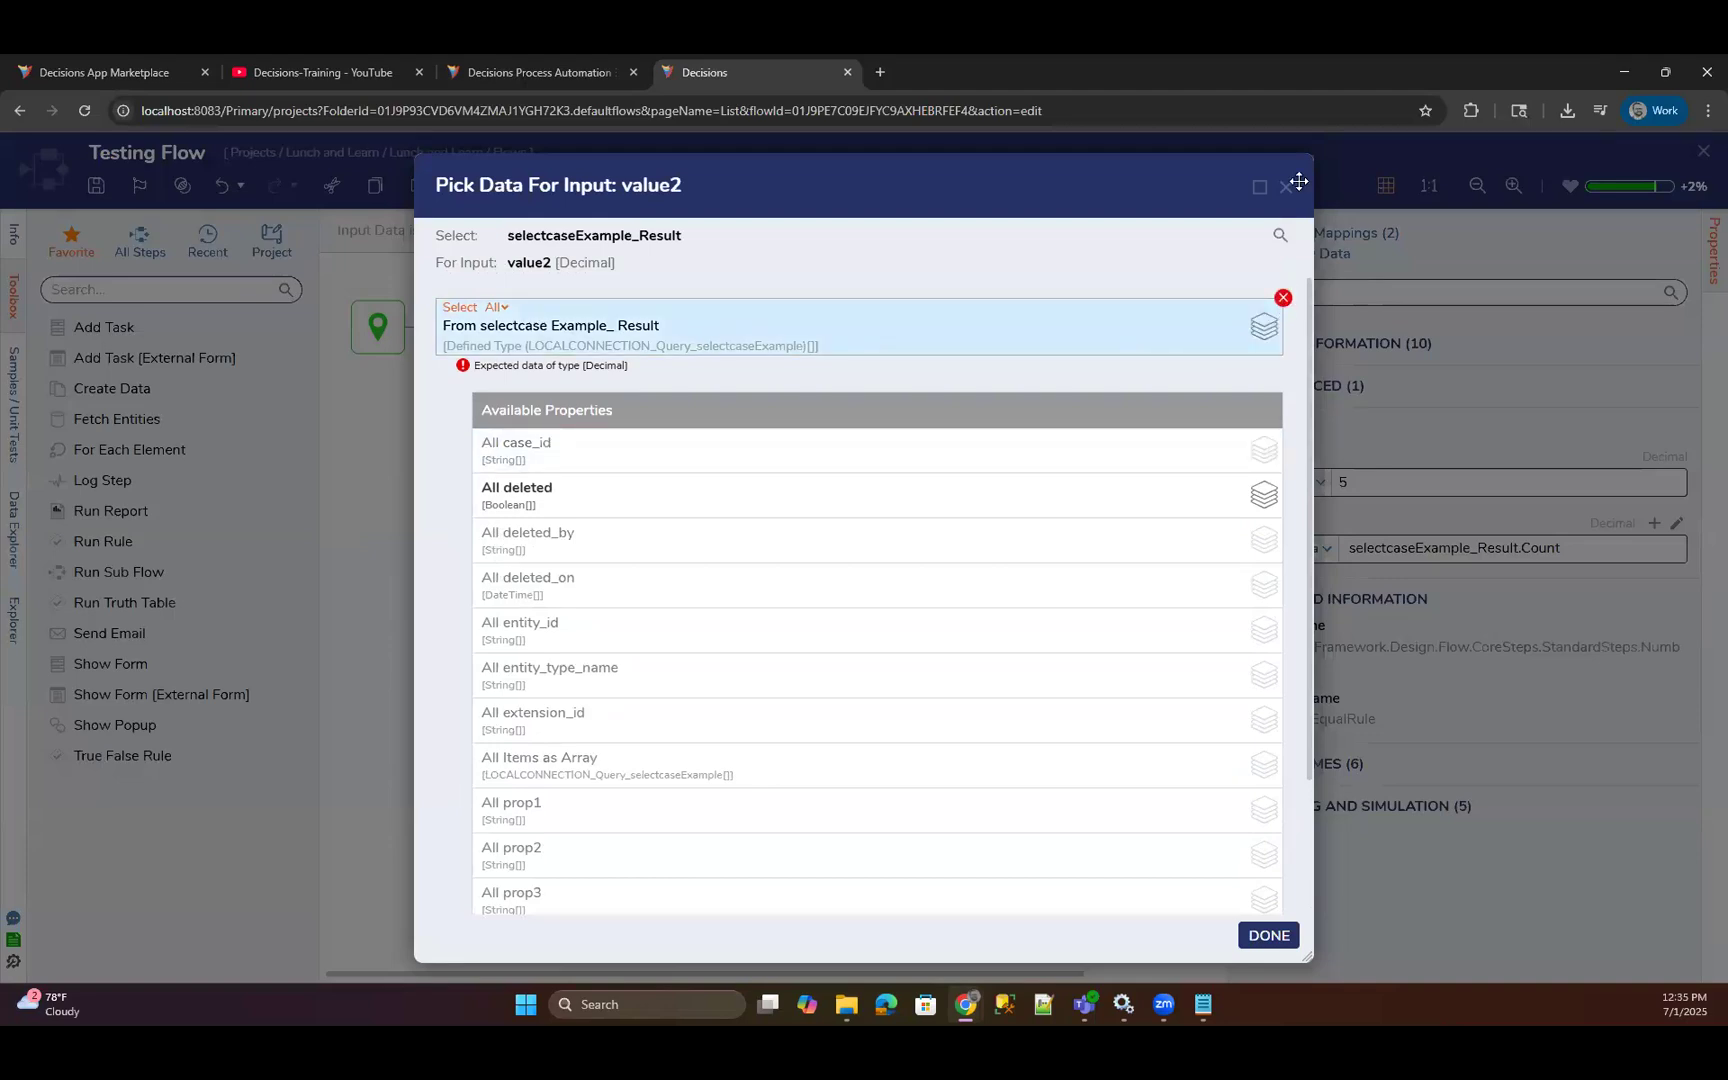
{"action": "left_click", "coordinate": [1283, 300]}
{"action": "left_click", "coordinate": [1285, 187]}
Inspect the name of the Done output on the Execute selectcaseExample step.
{"action": "left_click", "coordinate": [558, 342]}
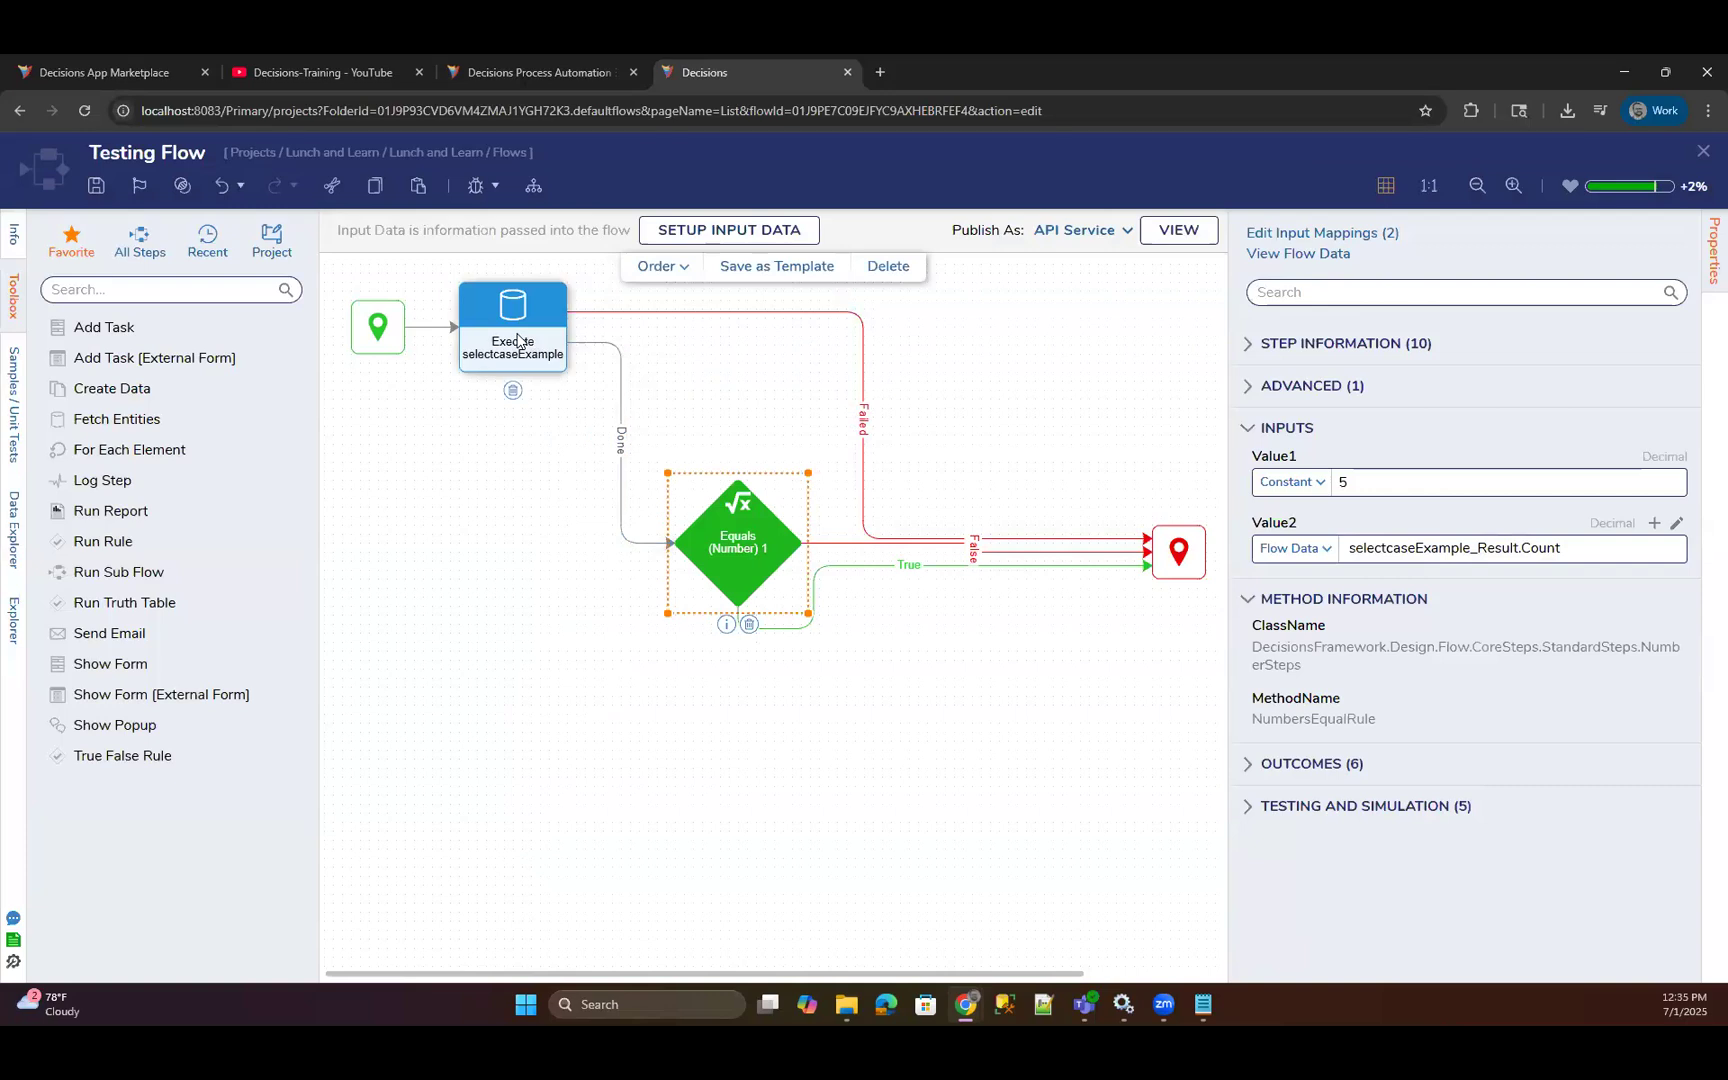
{"action": "scroll", "coordinate": [1278, 672], "scroll_direction": "down", "scroll_amount": 5}
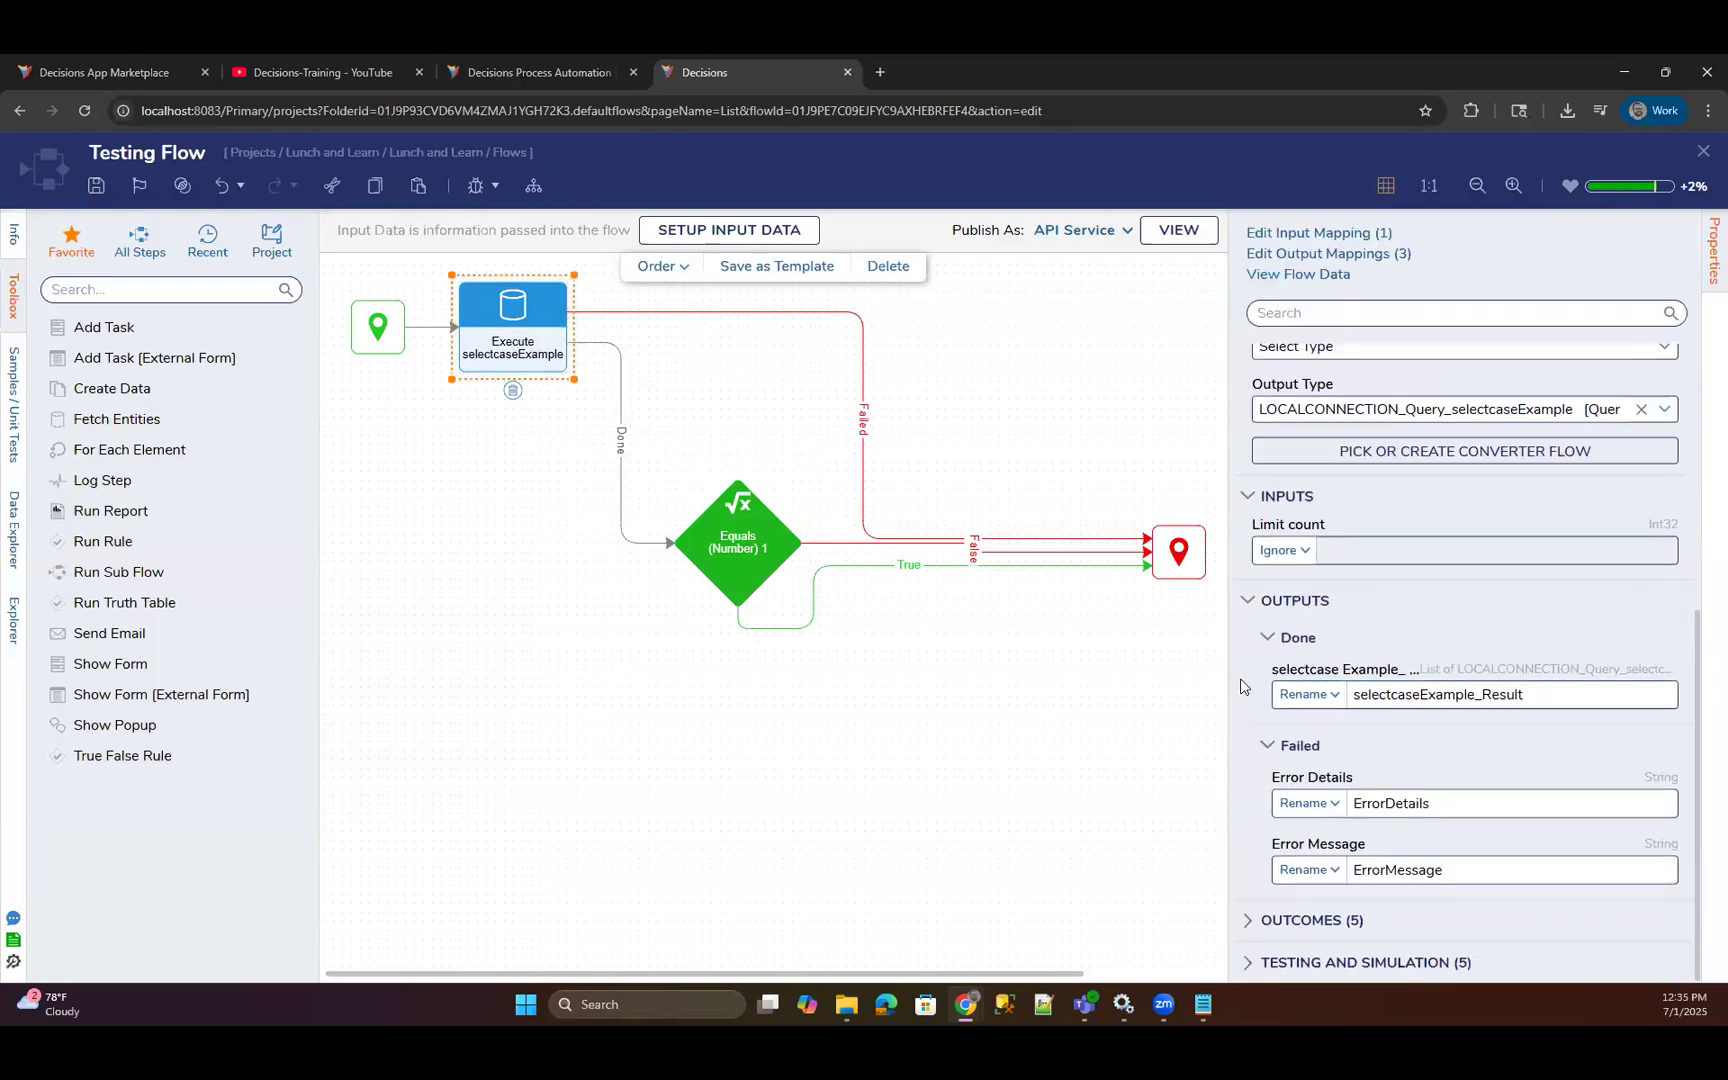
{"action": "left_click_drag", "start_coordinate": [1362, 697], "coordinate": [1528, 765]}
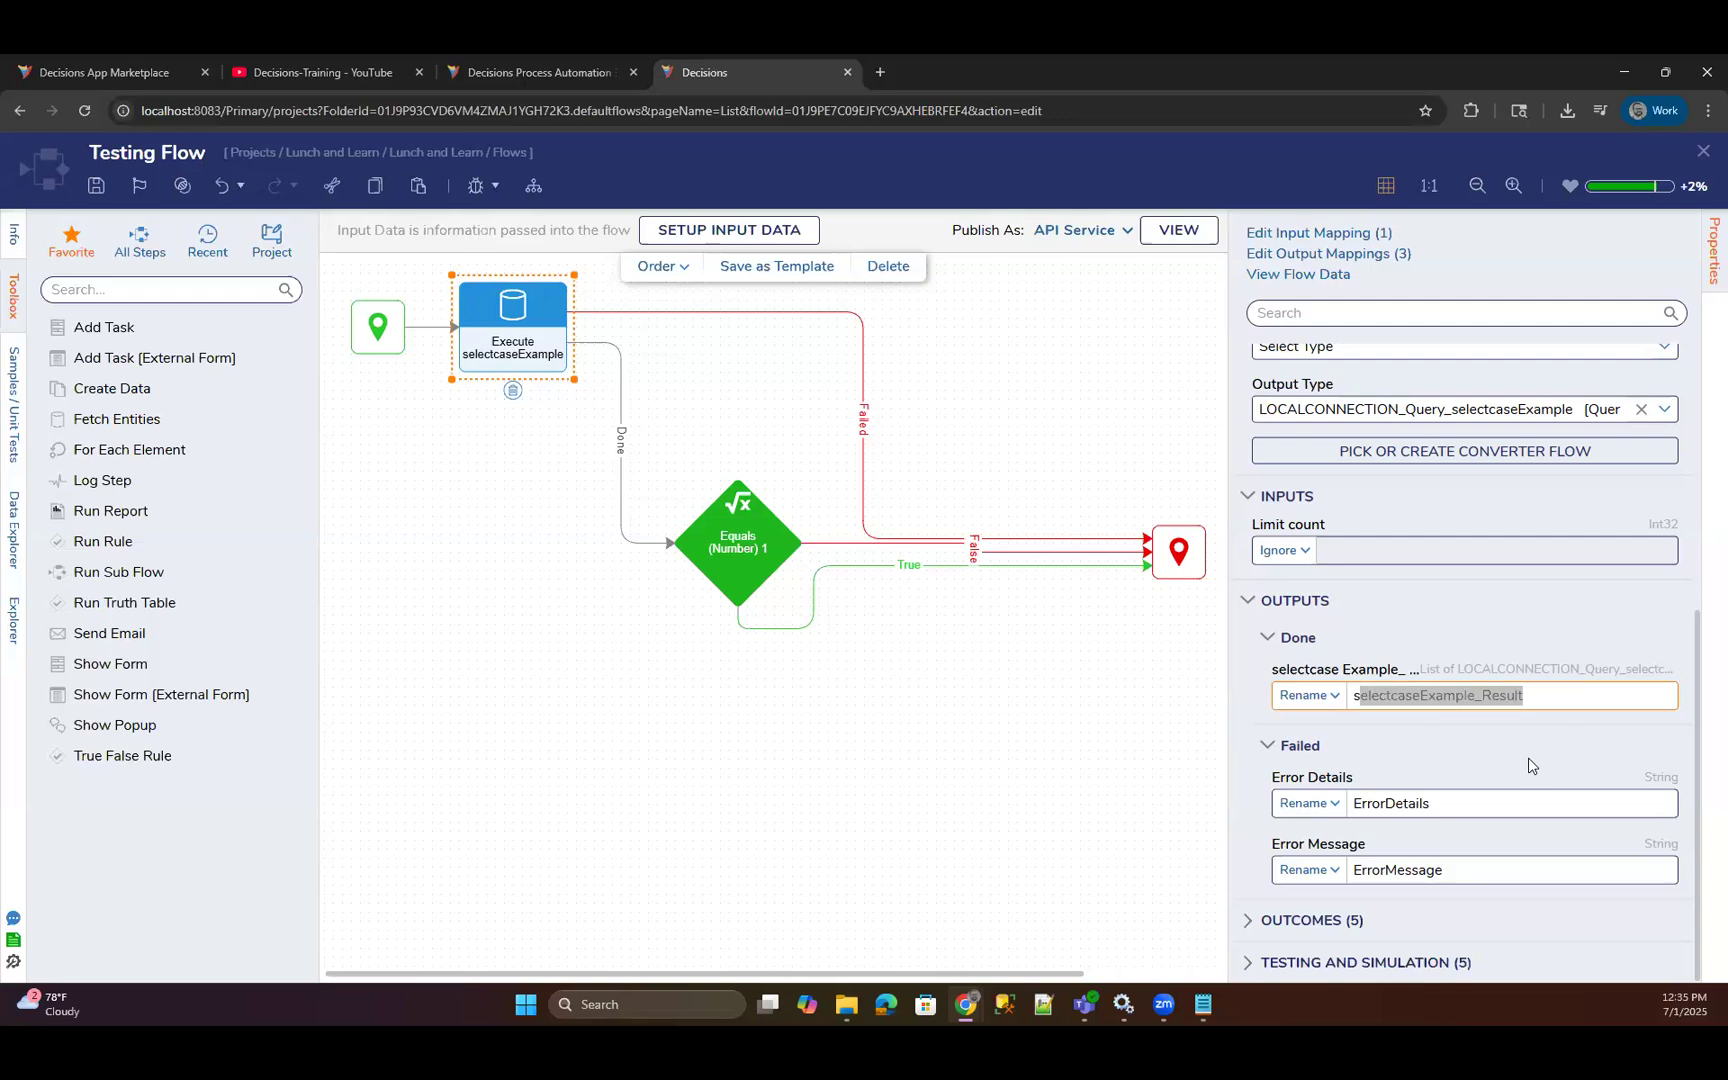
{"action": "left_click", "coordinate": [1553, 698]}
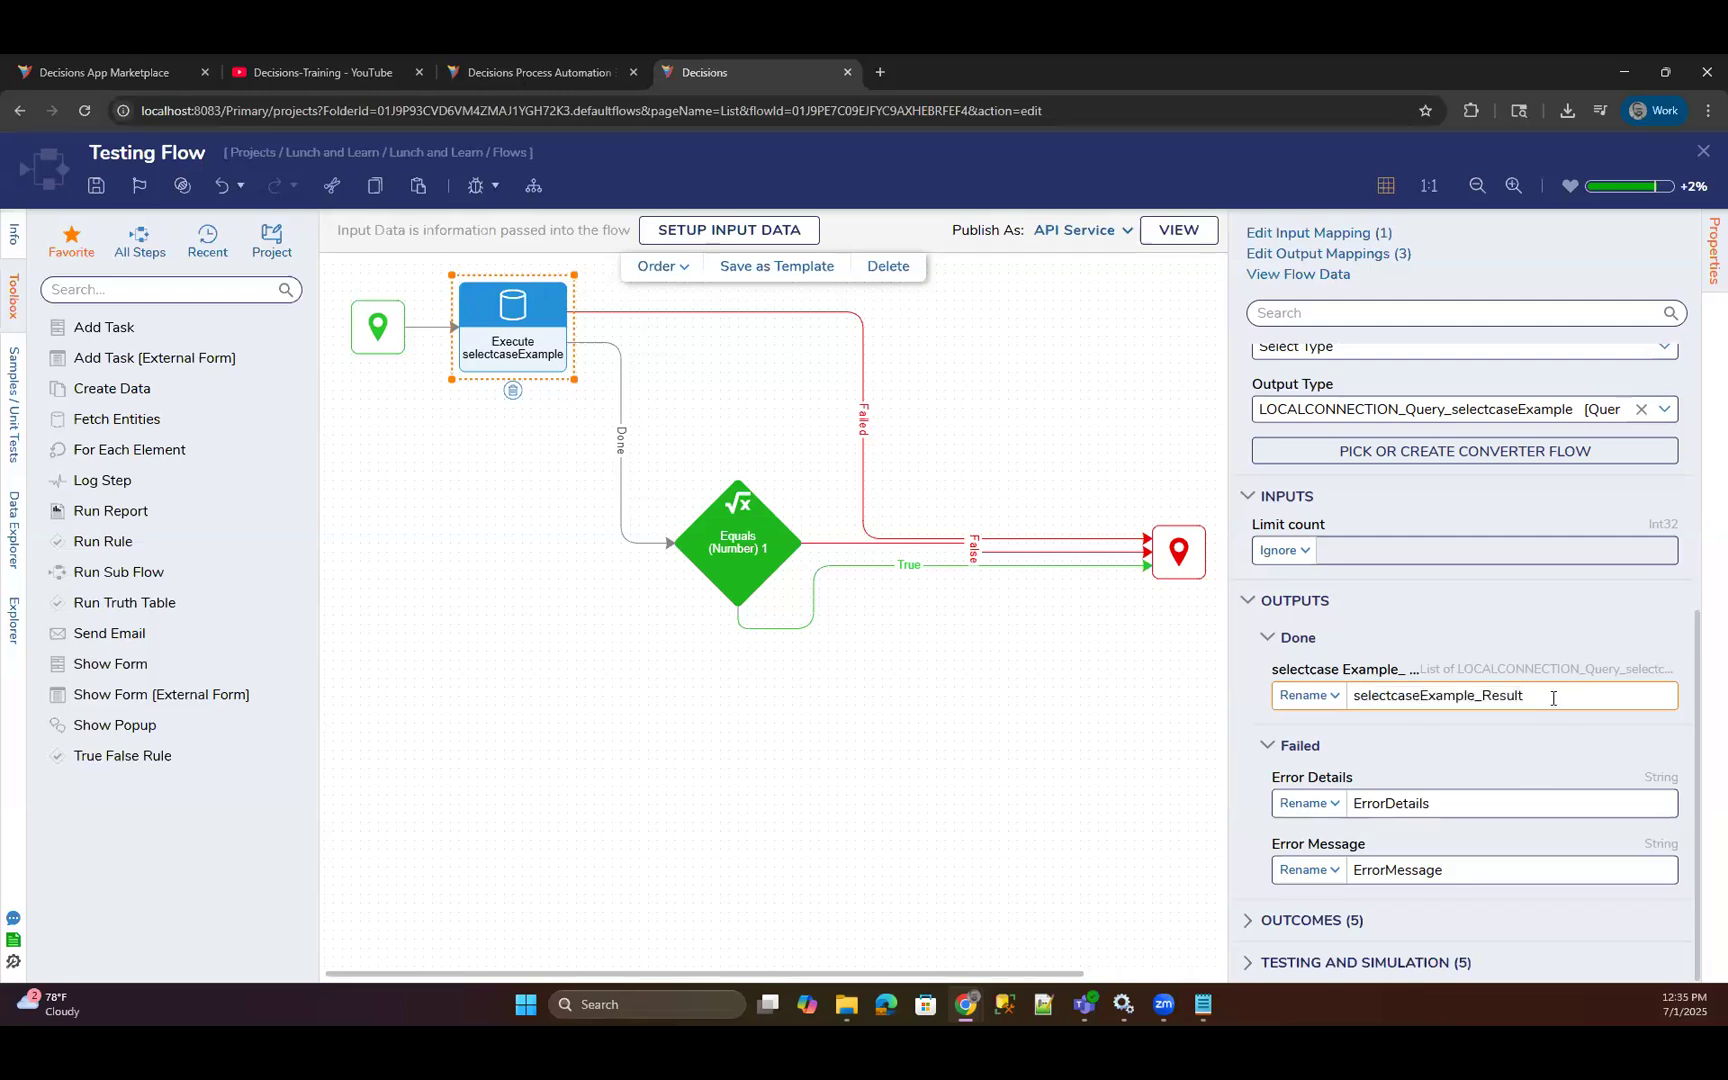
Check the result name and Count property in the Value2 mapping of the Equals (Number) 1 step.
{"action": "left_click", "coordinate": [728, 579]}
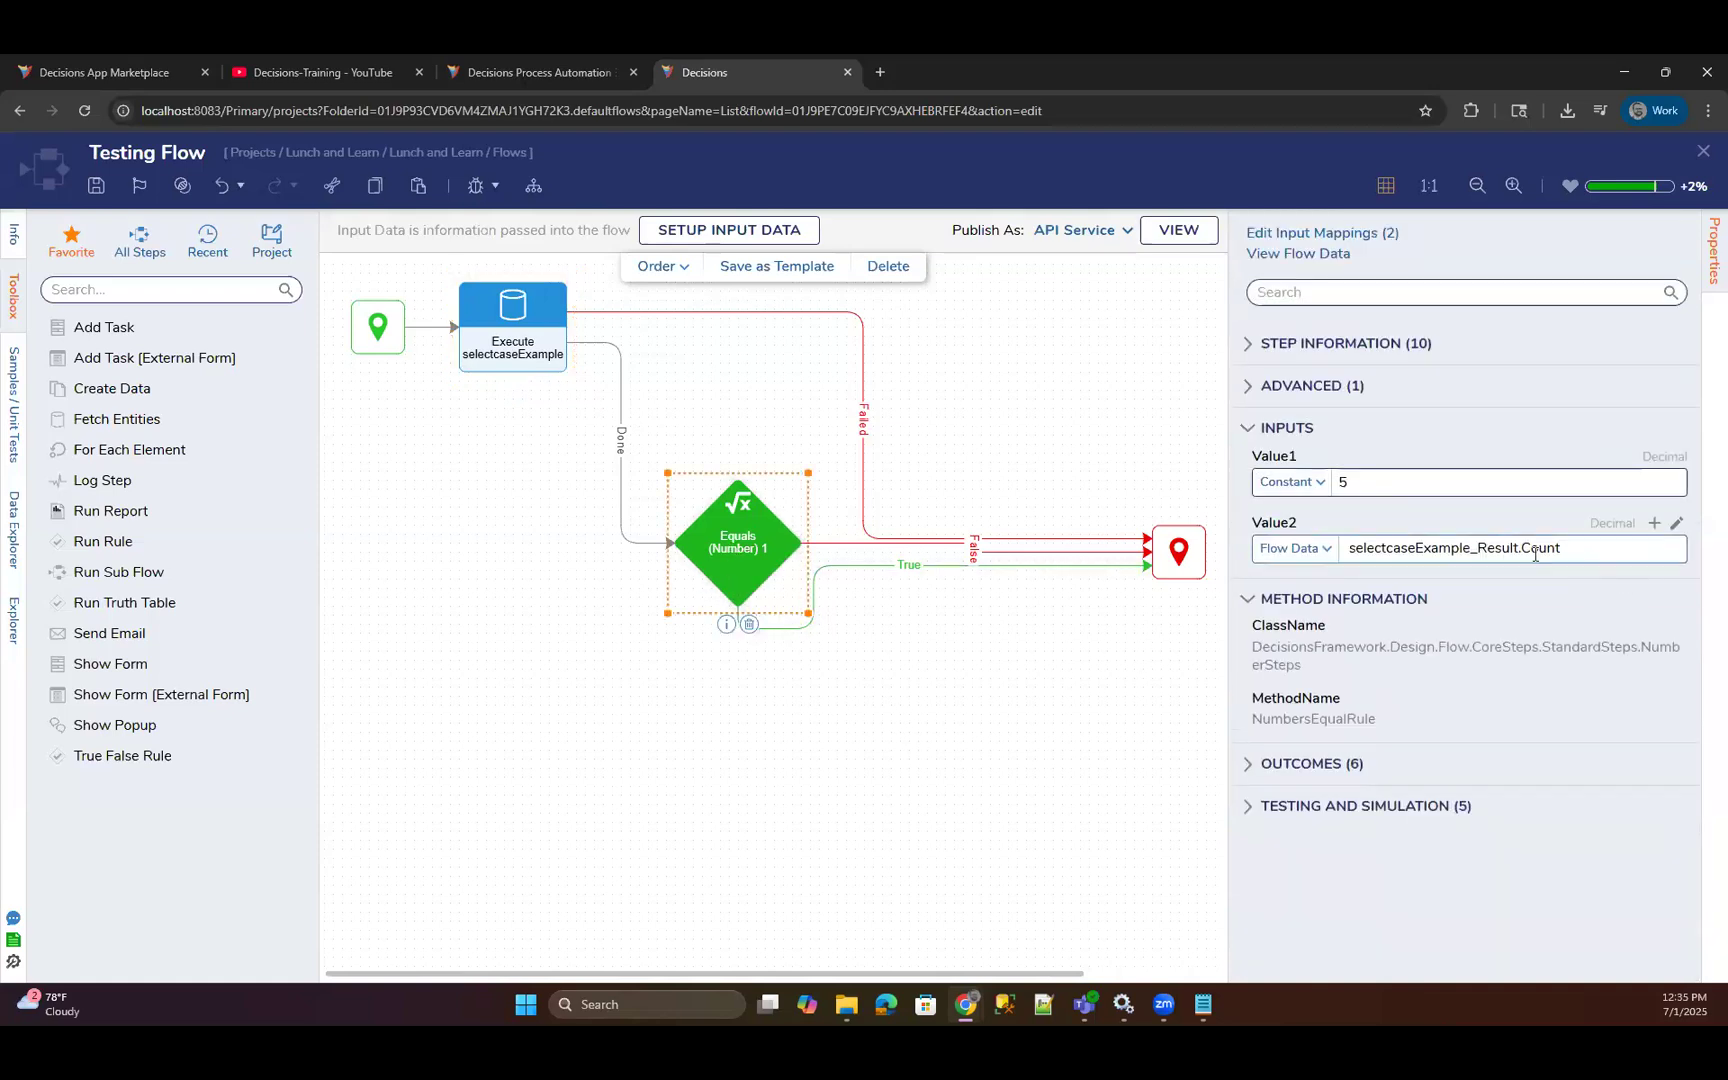
{"action": "double_click", "coordinate": [1482, 549]}
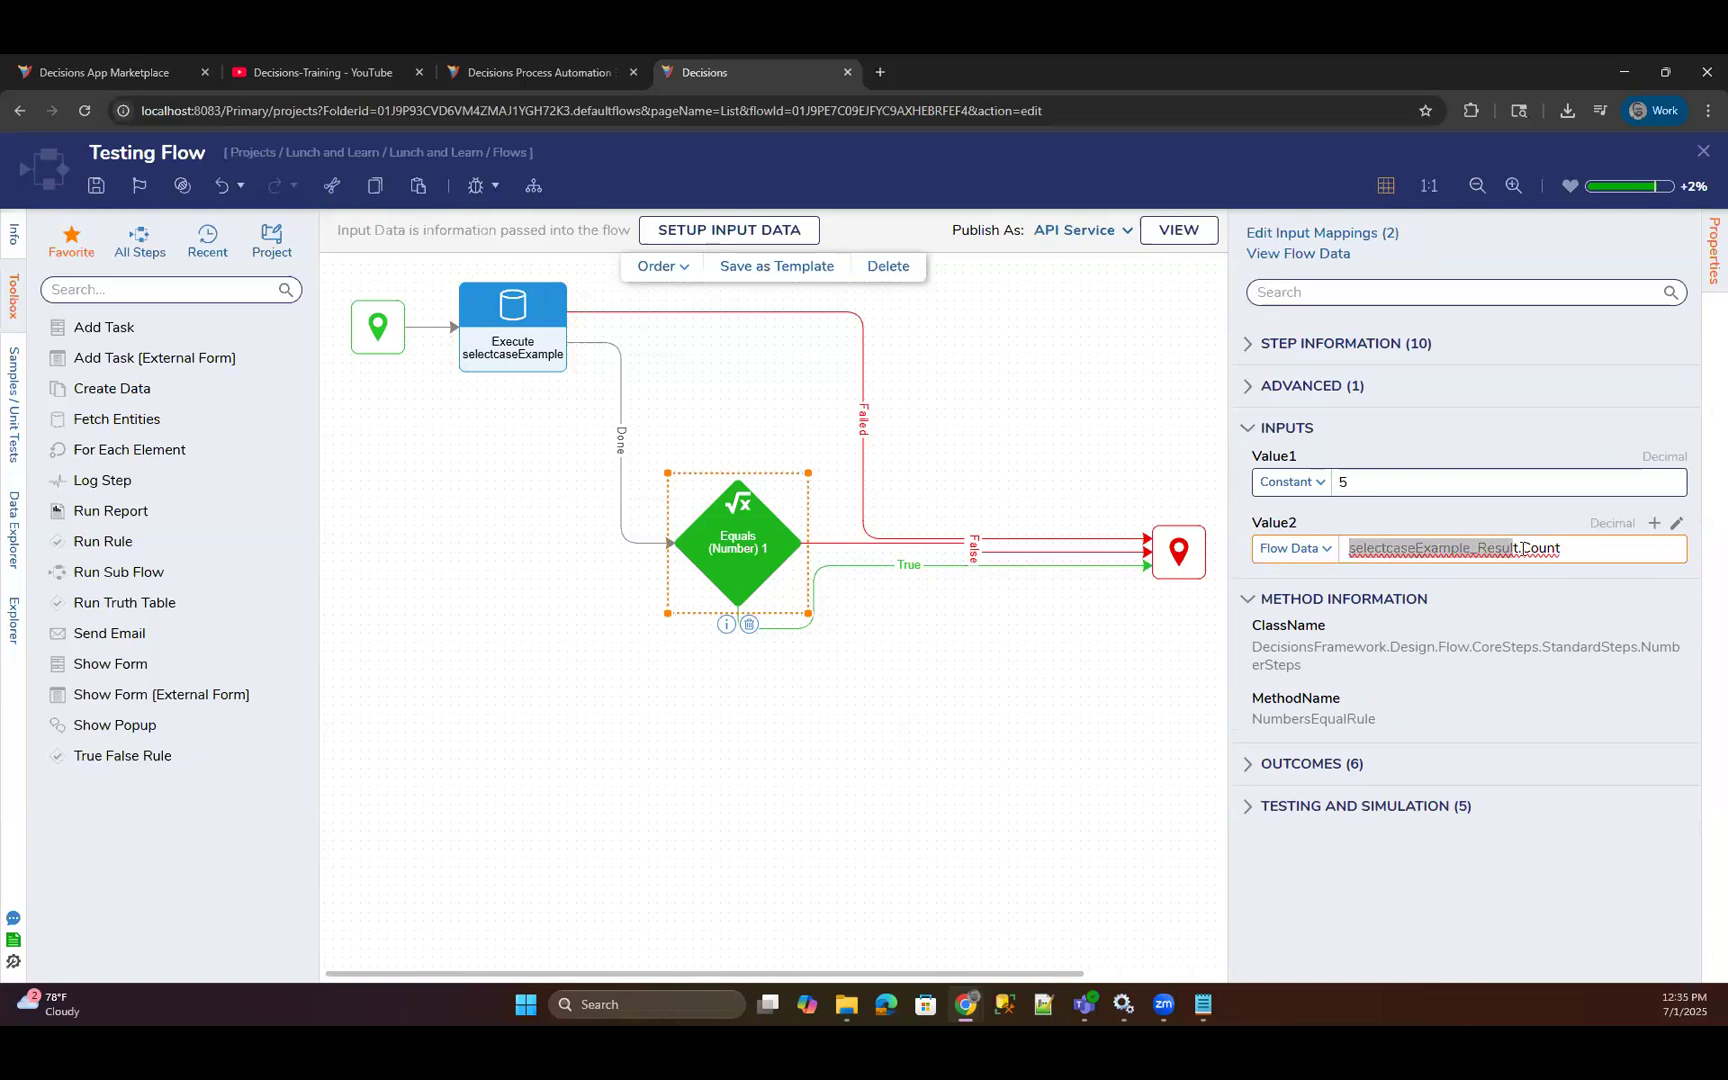
{"action": "double_click", "coordinate": [1578, 553]}
{"action": "left_click", "coordinate": [1580, 553]}
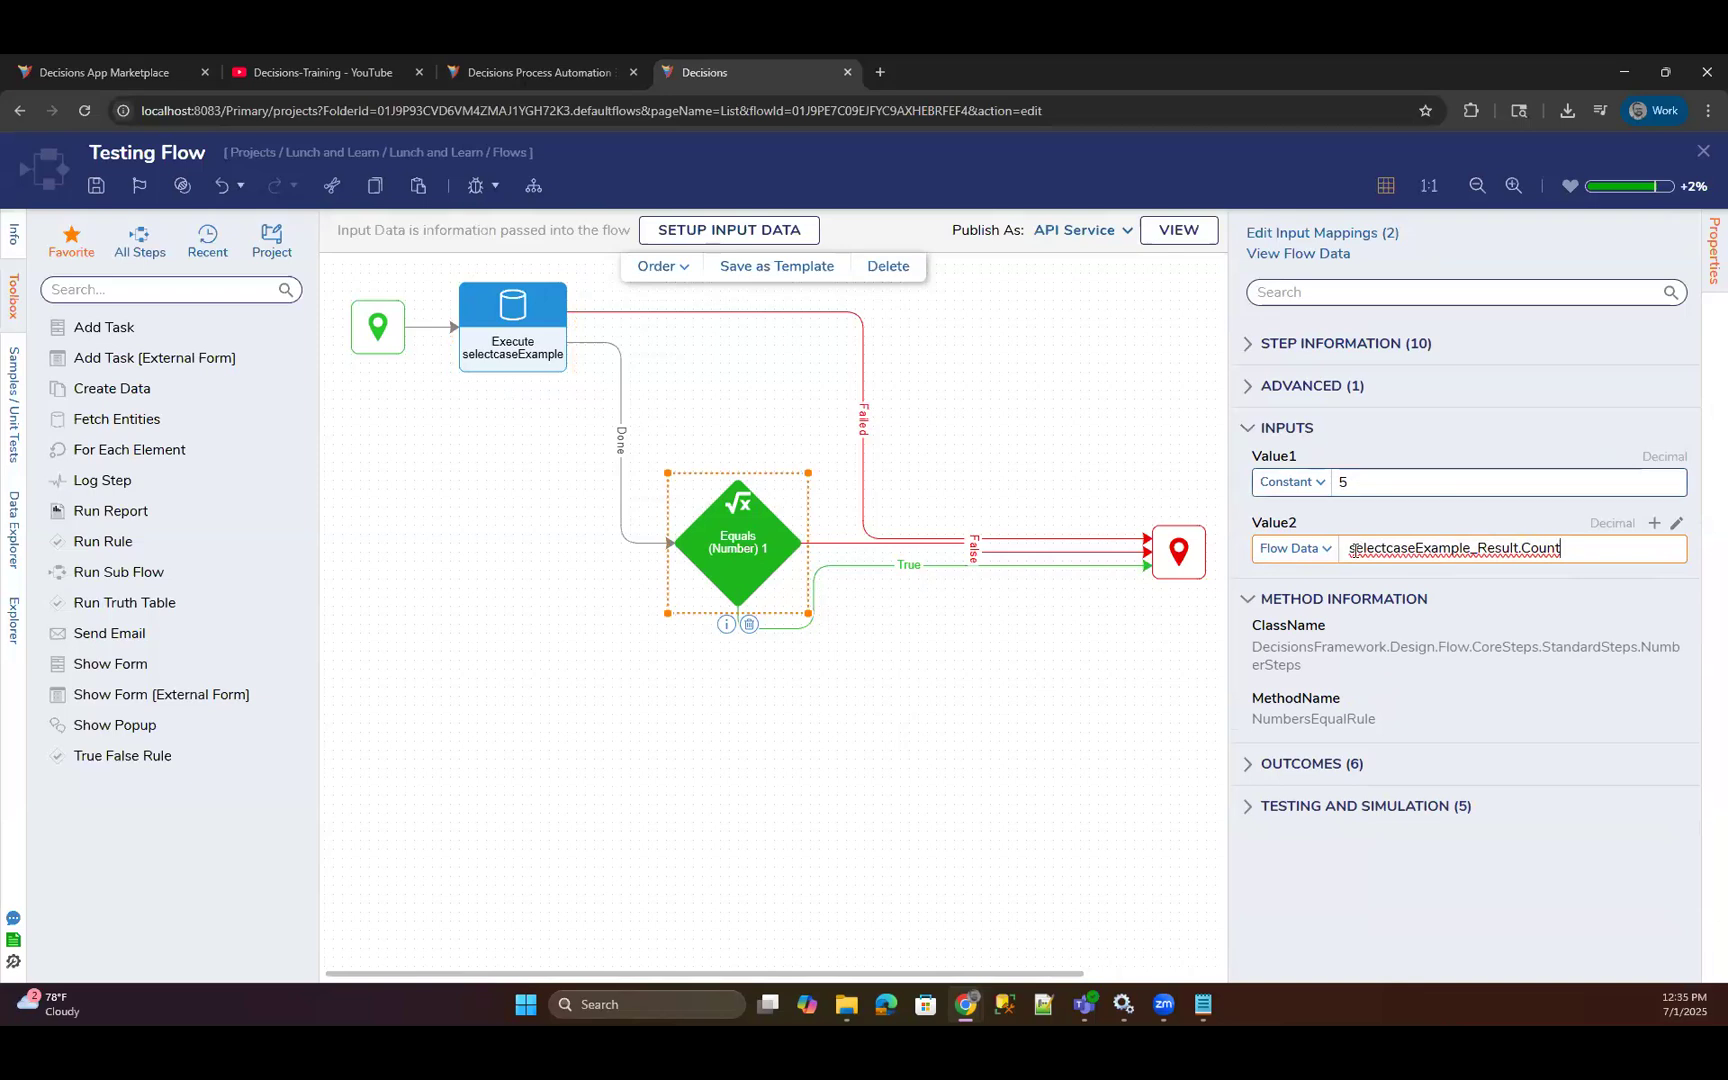
{"action": "left_click", "coordinate": [1248, 520]}
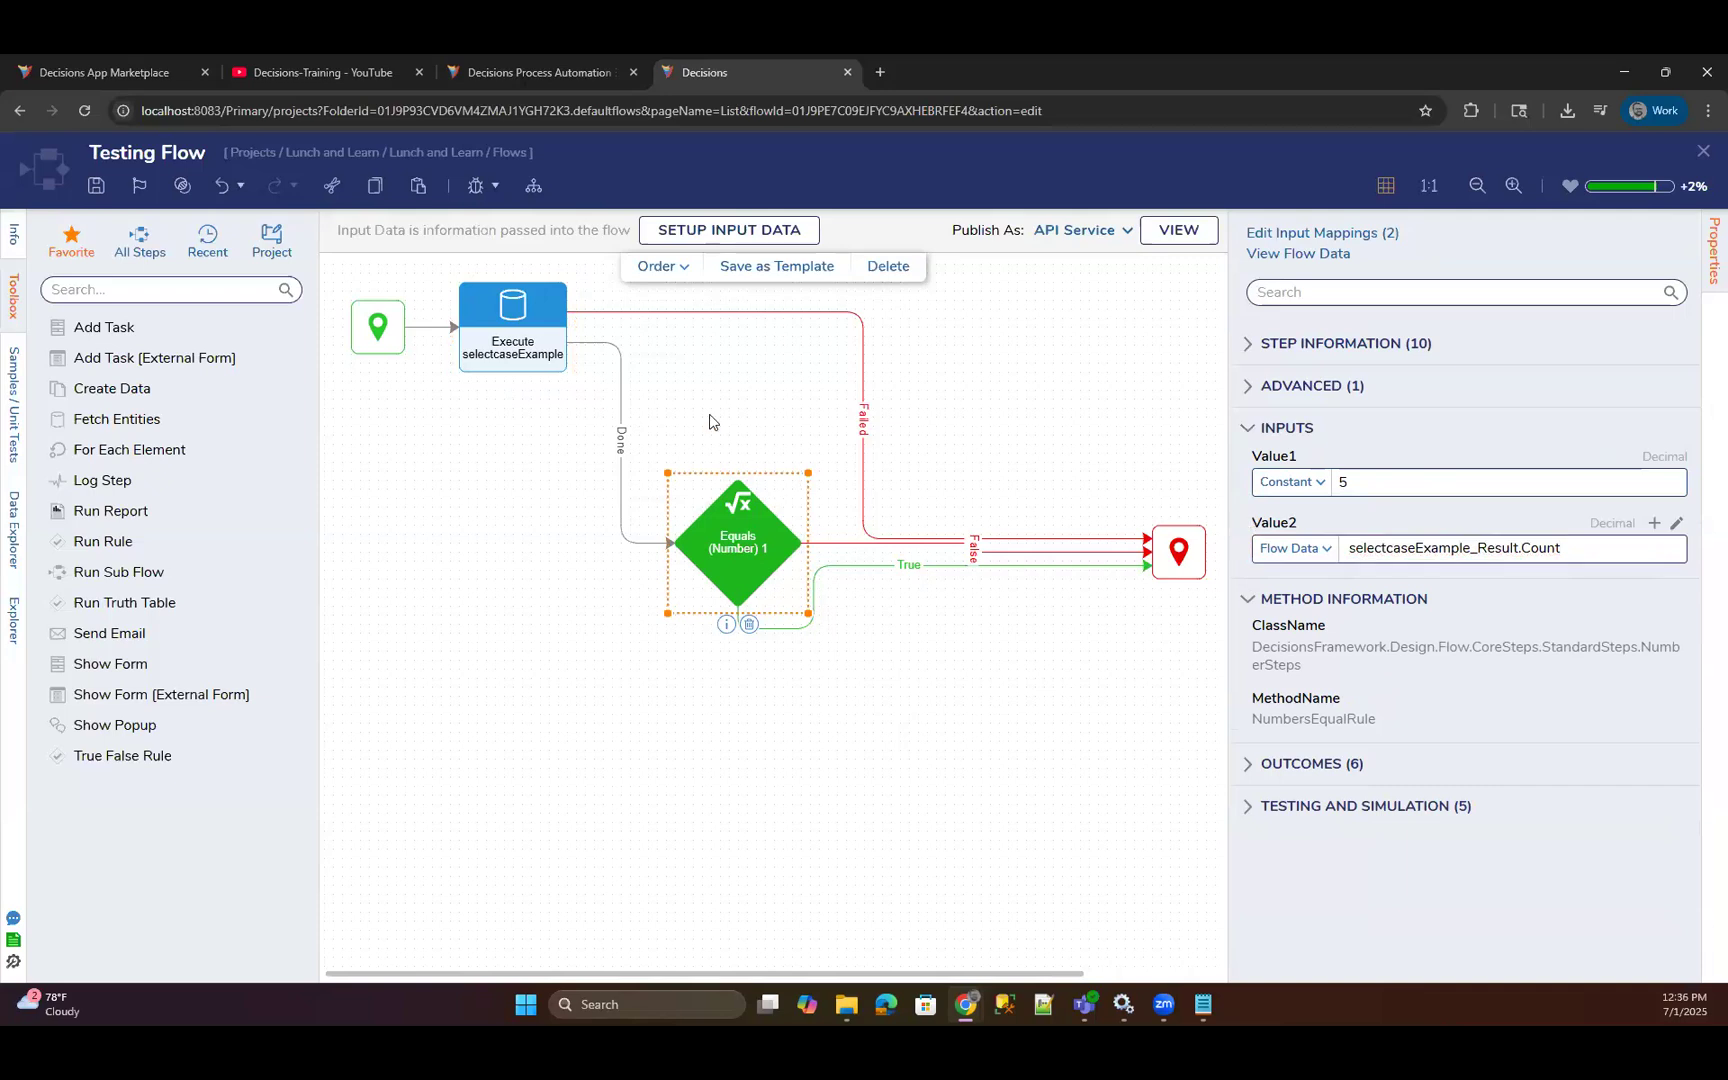
Run Testing Flow in the debugger again and open Execution 1 of the Execute selectcaseExample step.
{"action": "left_click", "coordinate": [470, 185]}
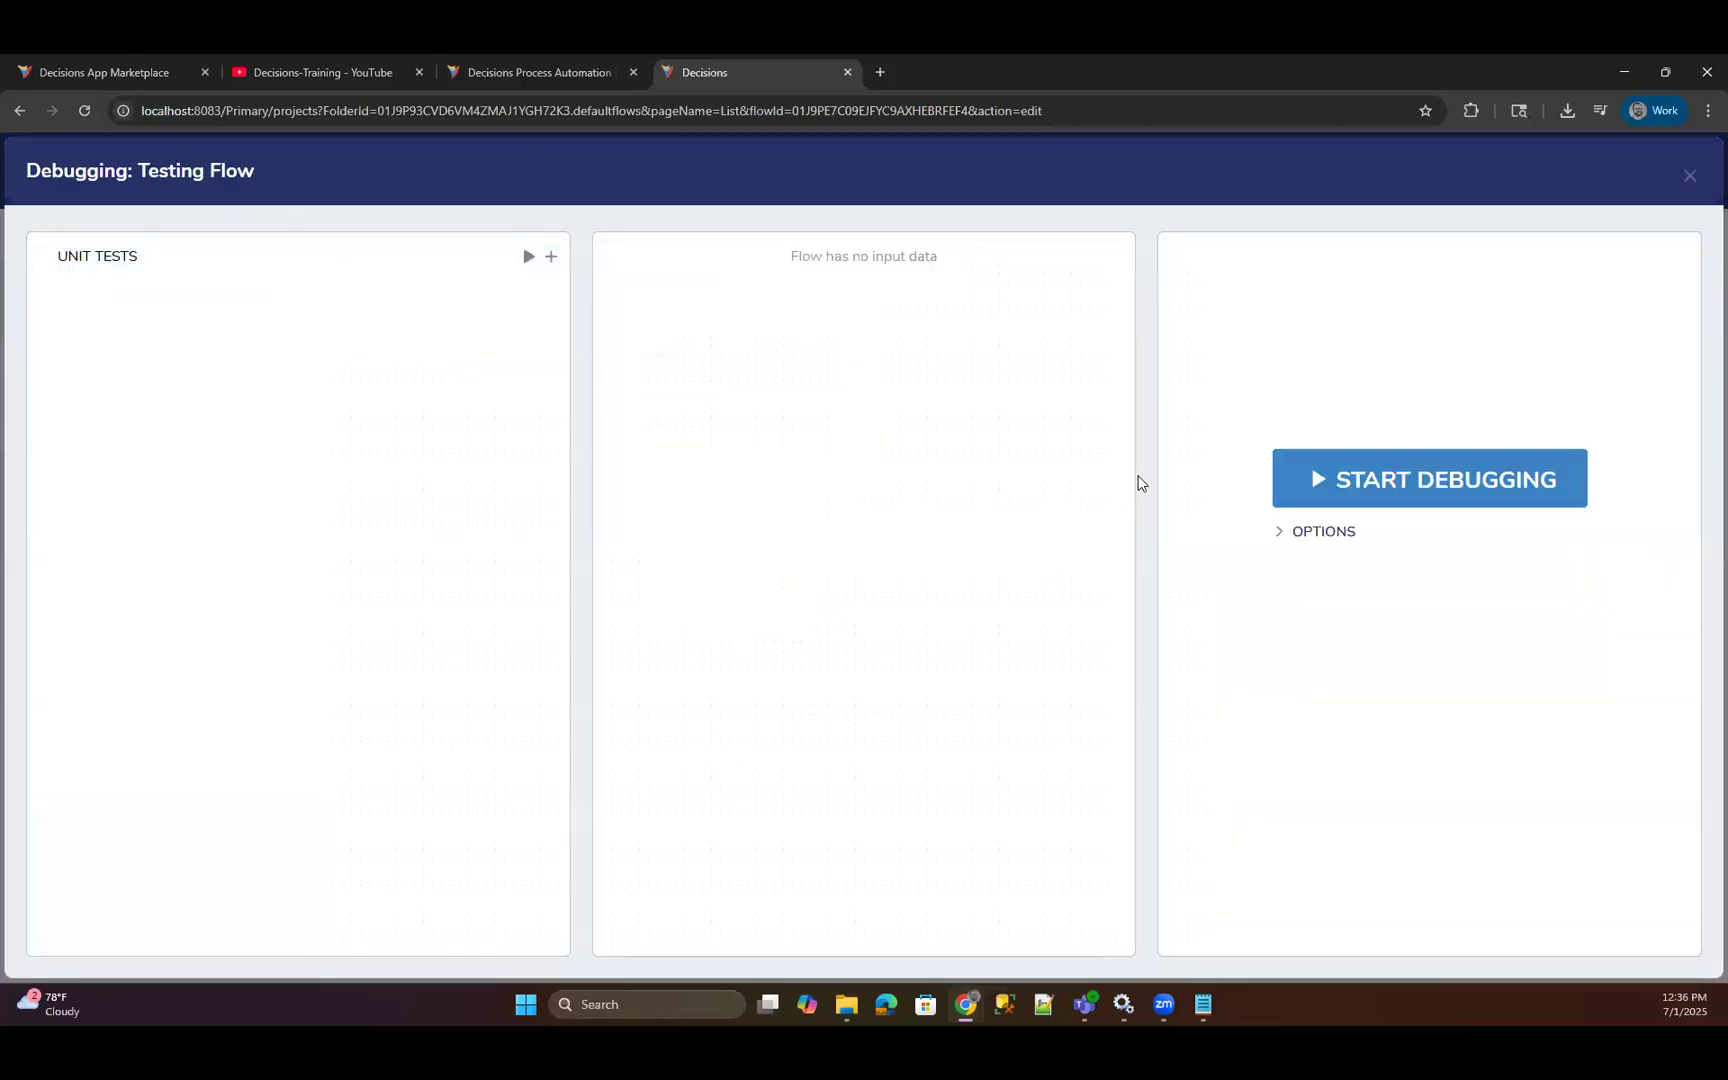
{"action": "left_click", "coordinate": [1316, 482]}
{"action": "left_click", "coordinate": [576, 347]}
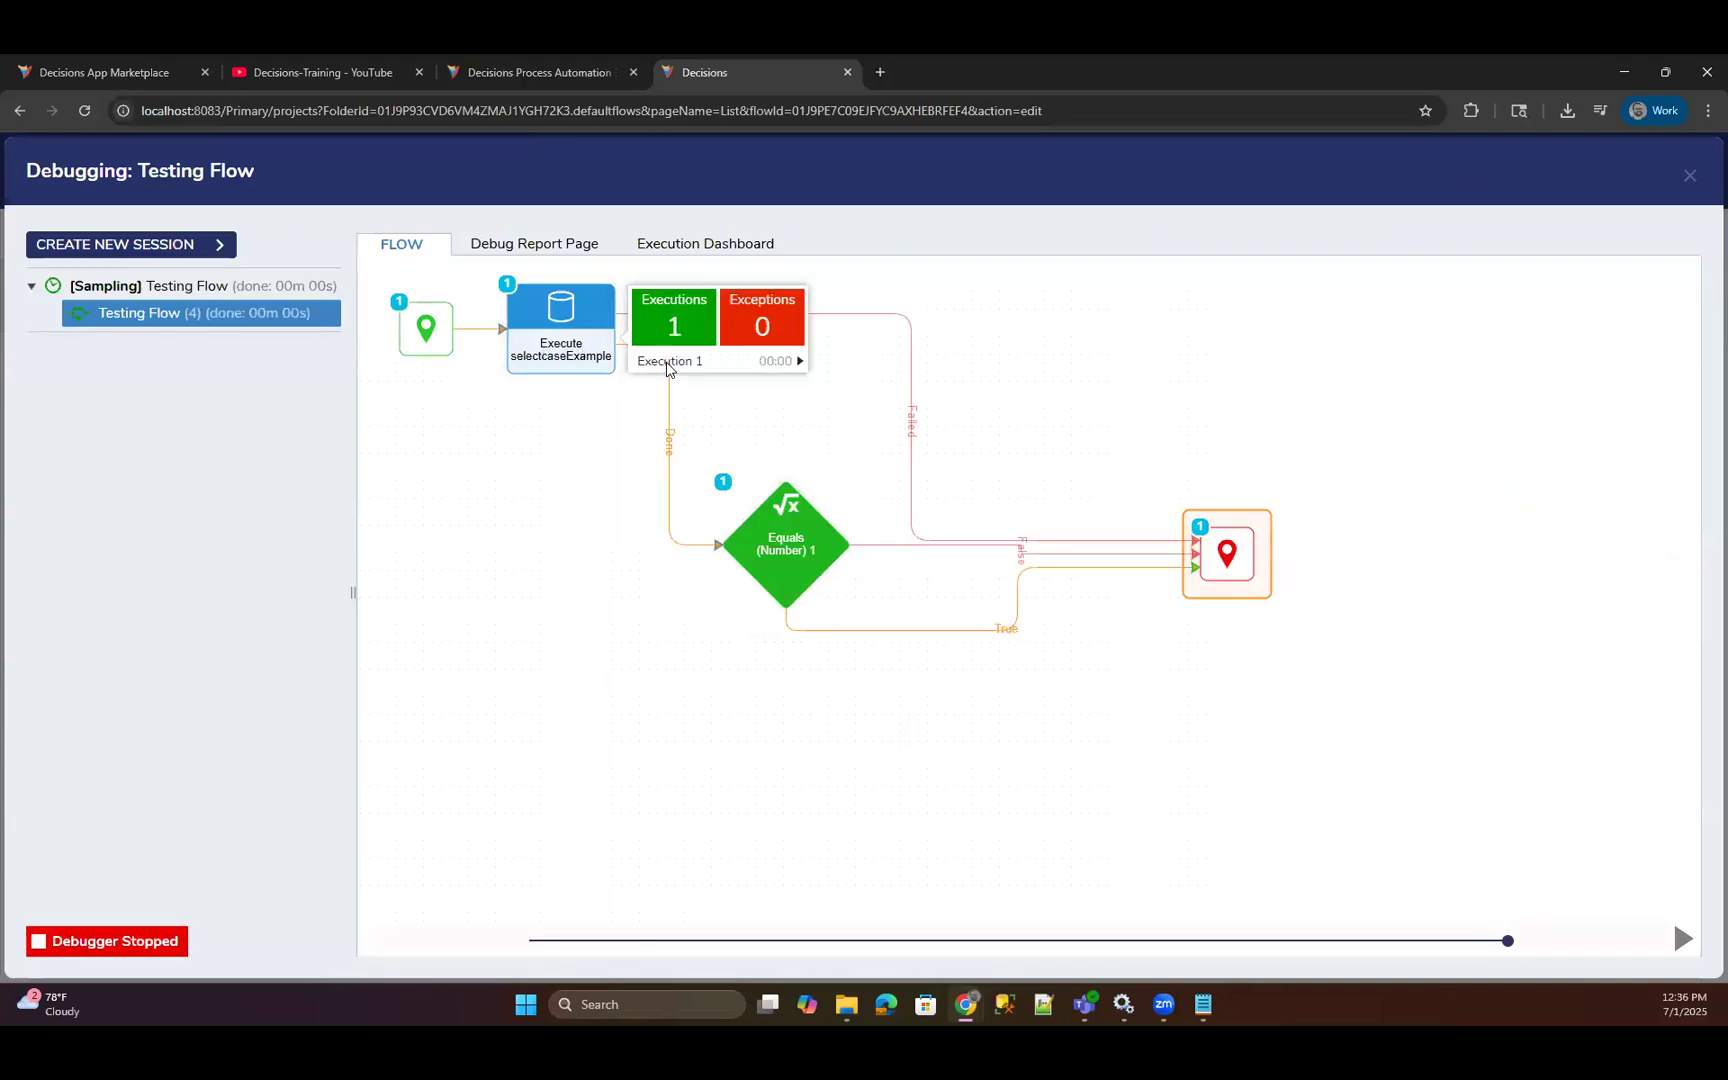
{"action": "left_click", "coordinate": [667, 364]}
View the input and output data of the Equals (Number) 1 step's execution at full size, and close the debugger.
{"action": "left_click", "coordinate": [811, 547]}
{"action": "left_click", "coordinate": [898, 578]}
{"action": "left_click", "coordinate": [1081, 603]}
{"action": "left_click_drag", "start_coordinate": [750, 468], "coordinate": [773, 510]}
{"action": "left_click", "coordinate": [768, 498]}
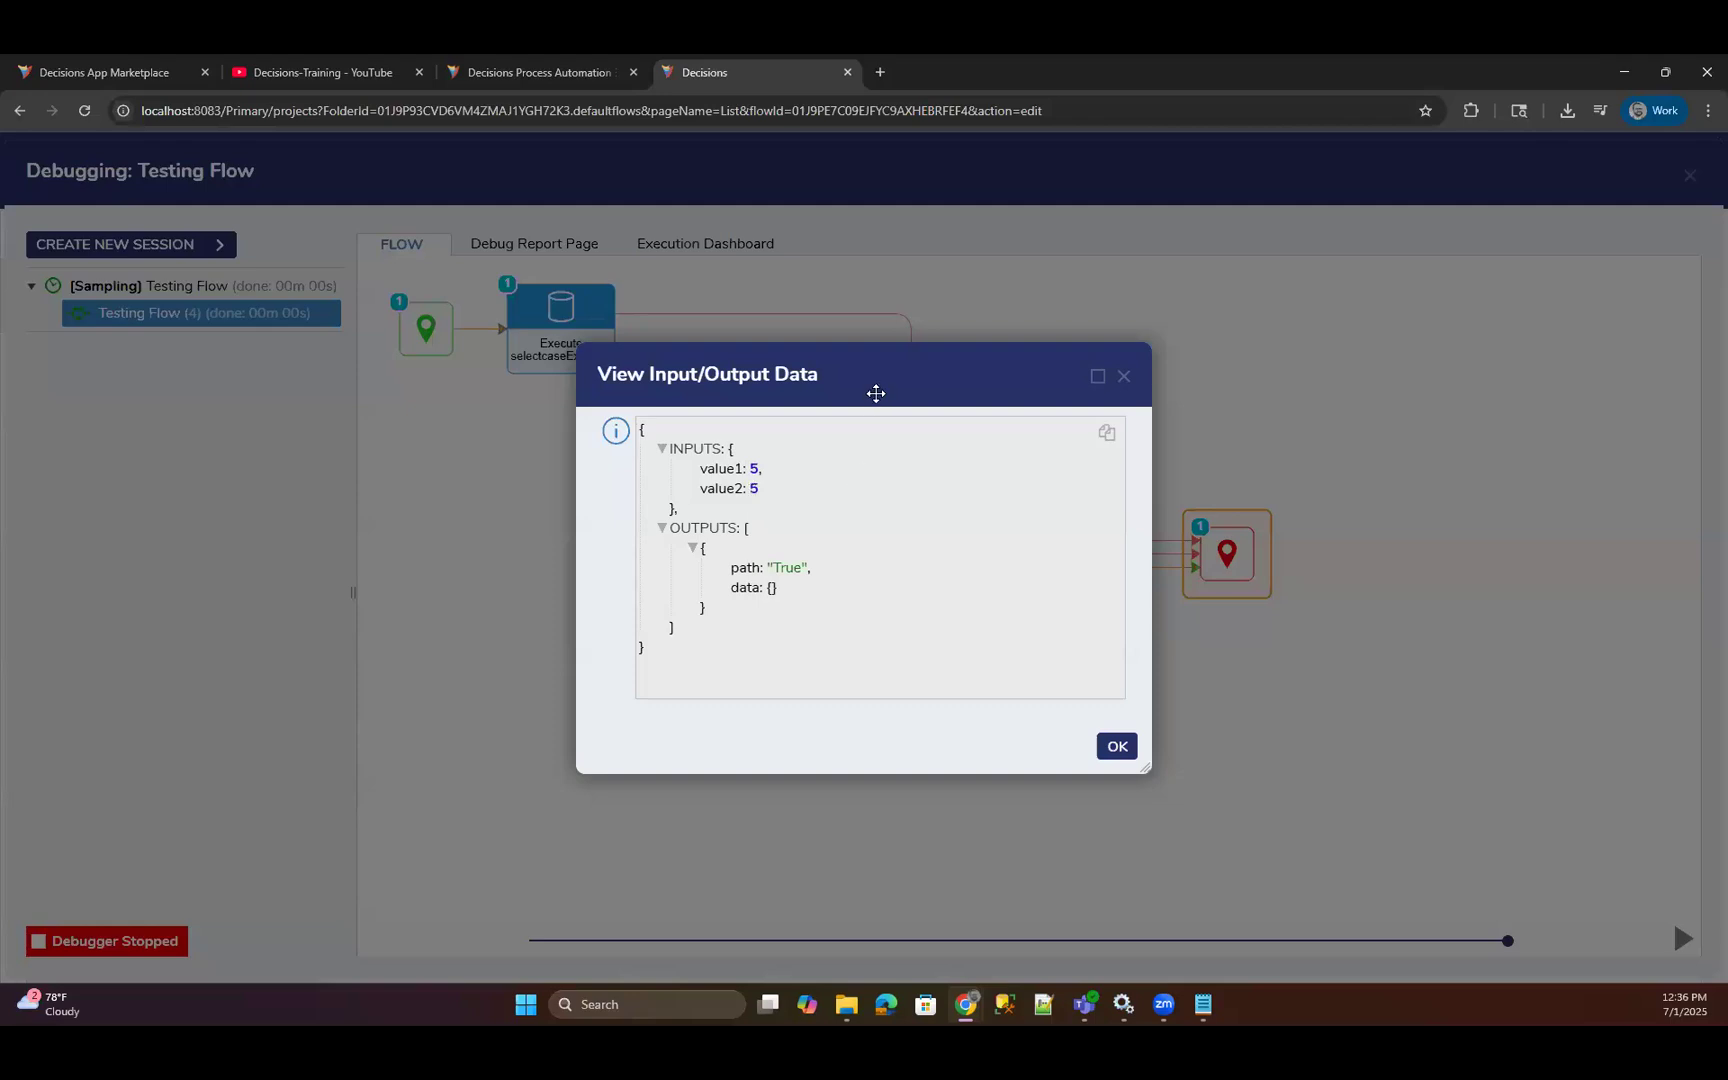
{"action": "left_click_drag", "start_coordinate": [1017, 388], "coordinate": [1144, 399]}
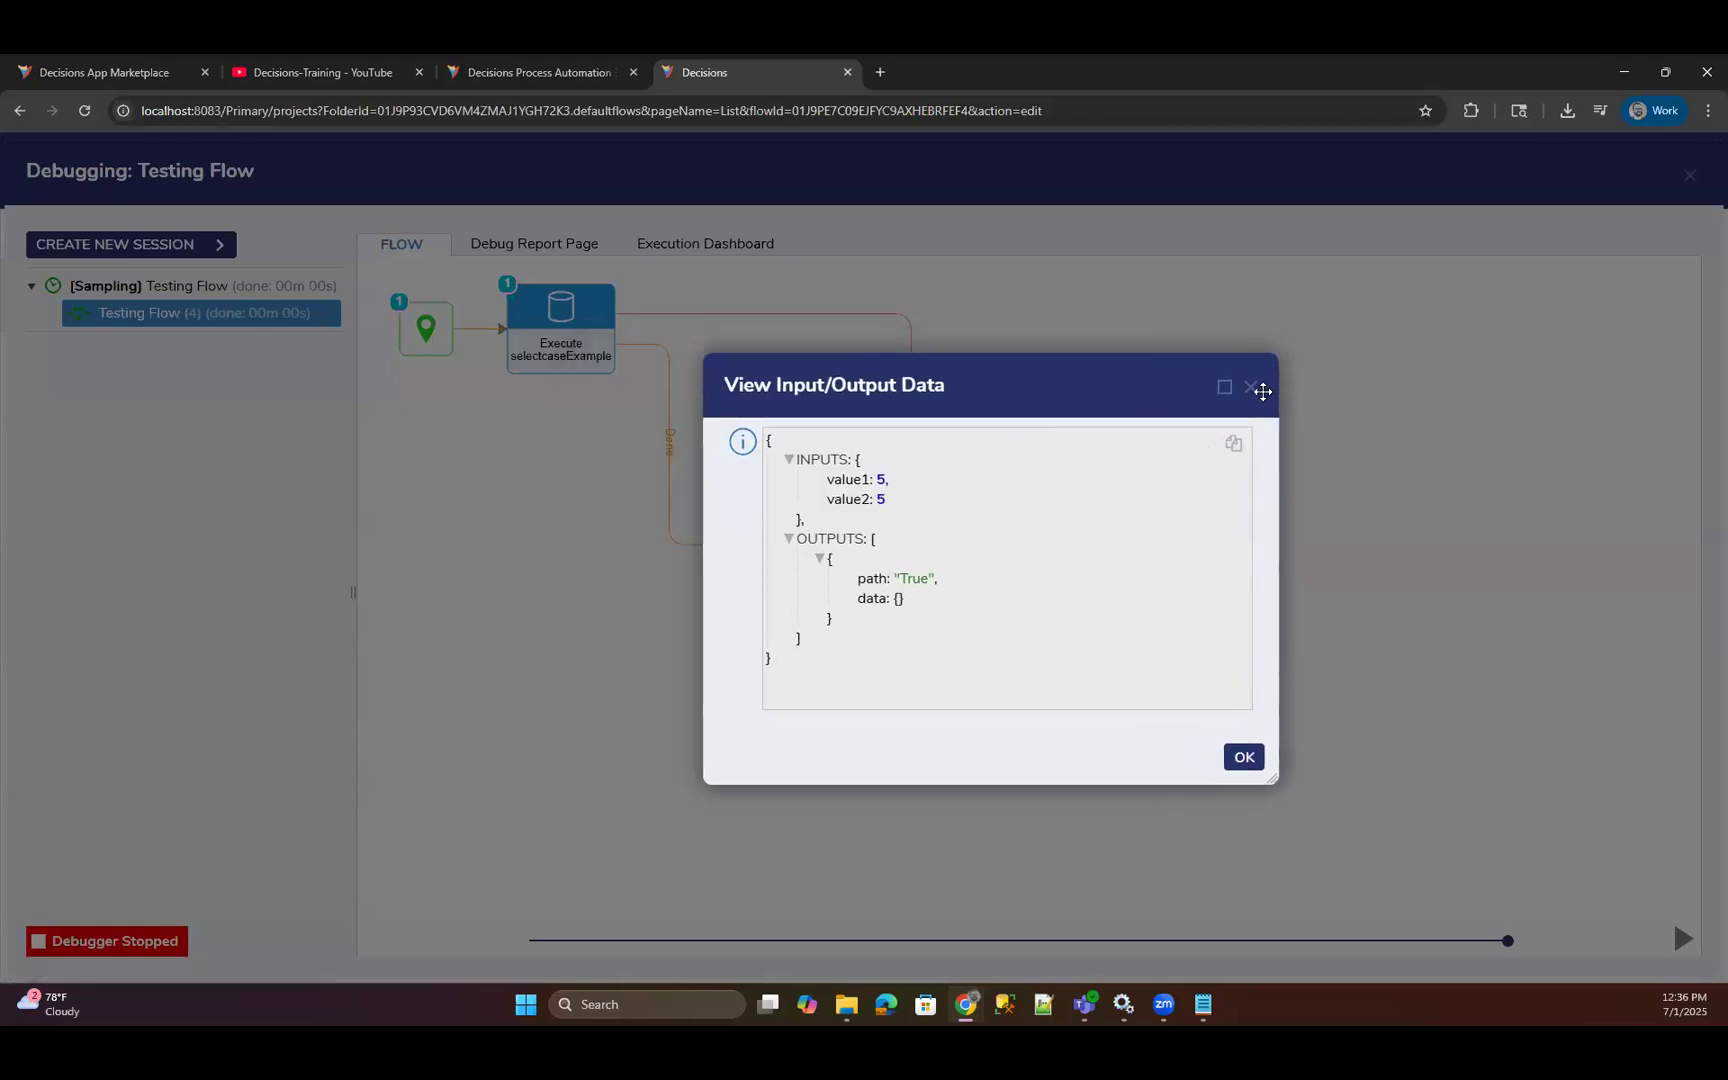
{"action": "left_click", "coordinate": [1224, 387]}
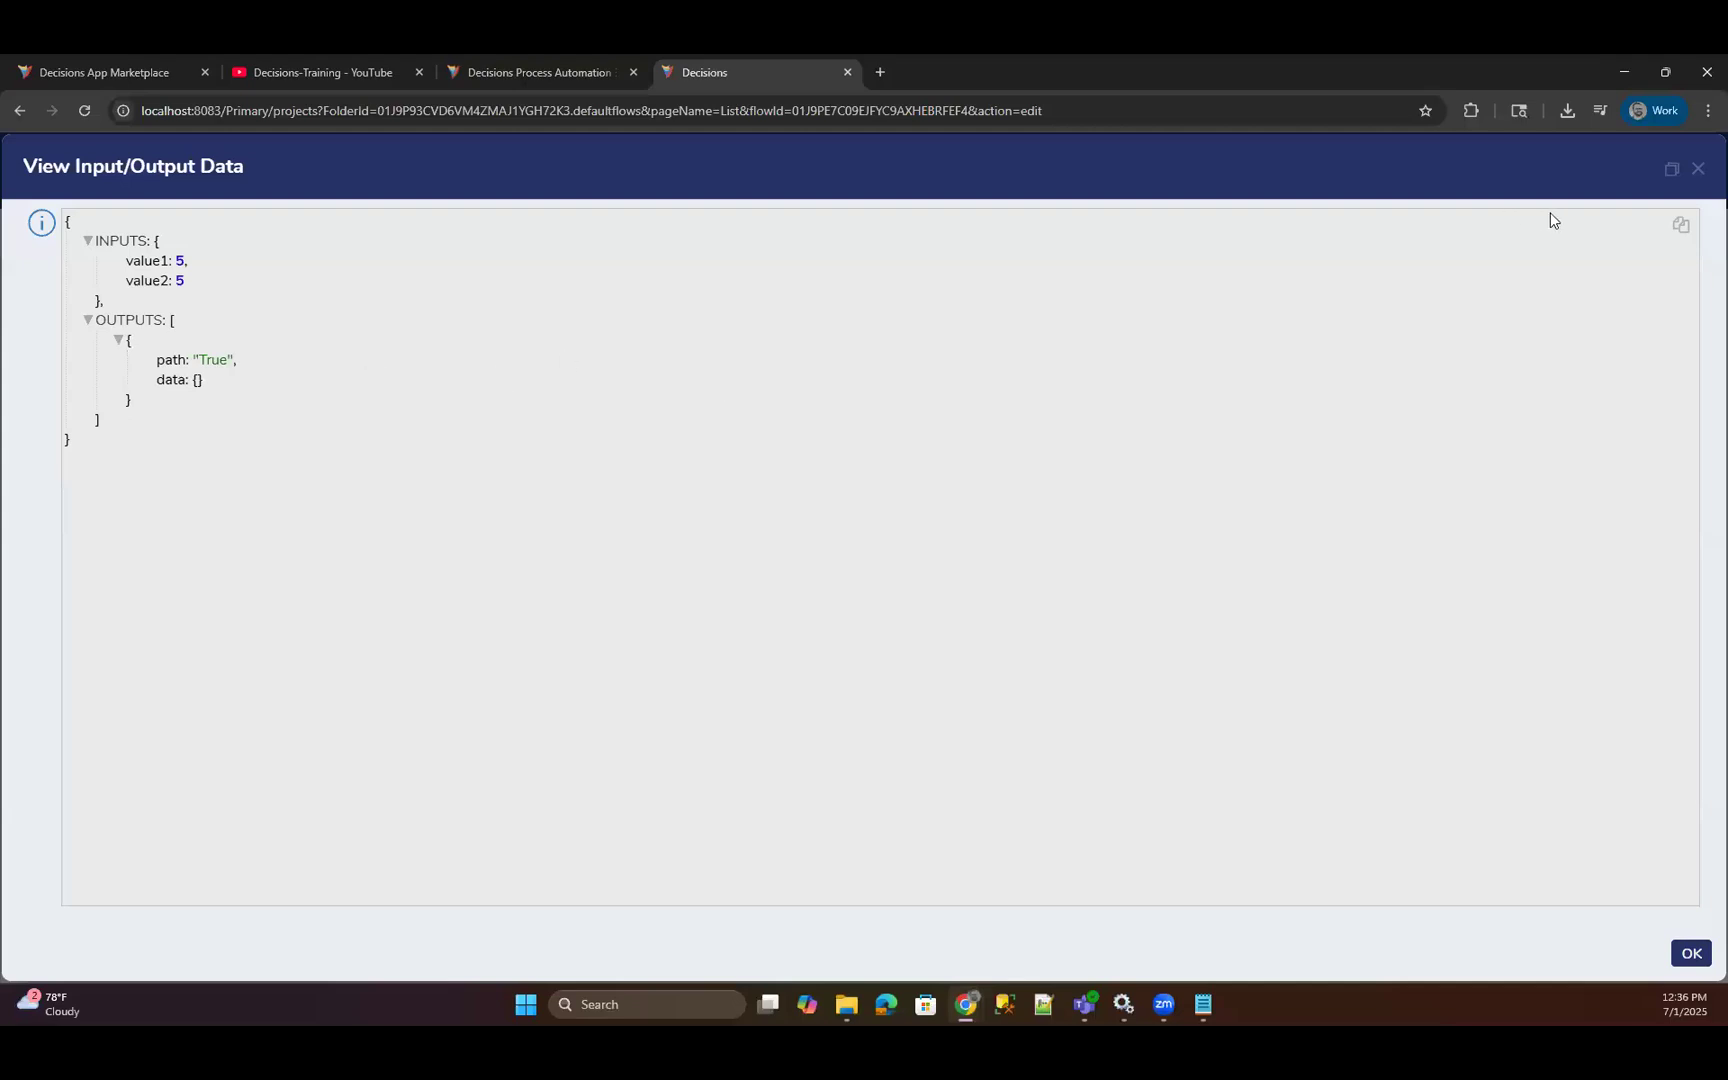
{"action": "left_click", "coordinate": [1698, 169]}
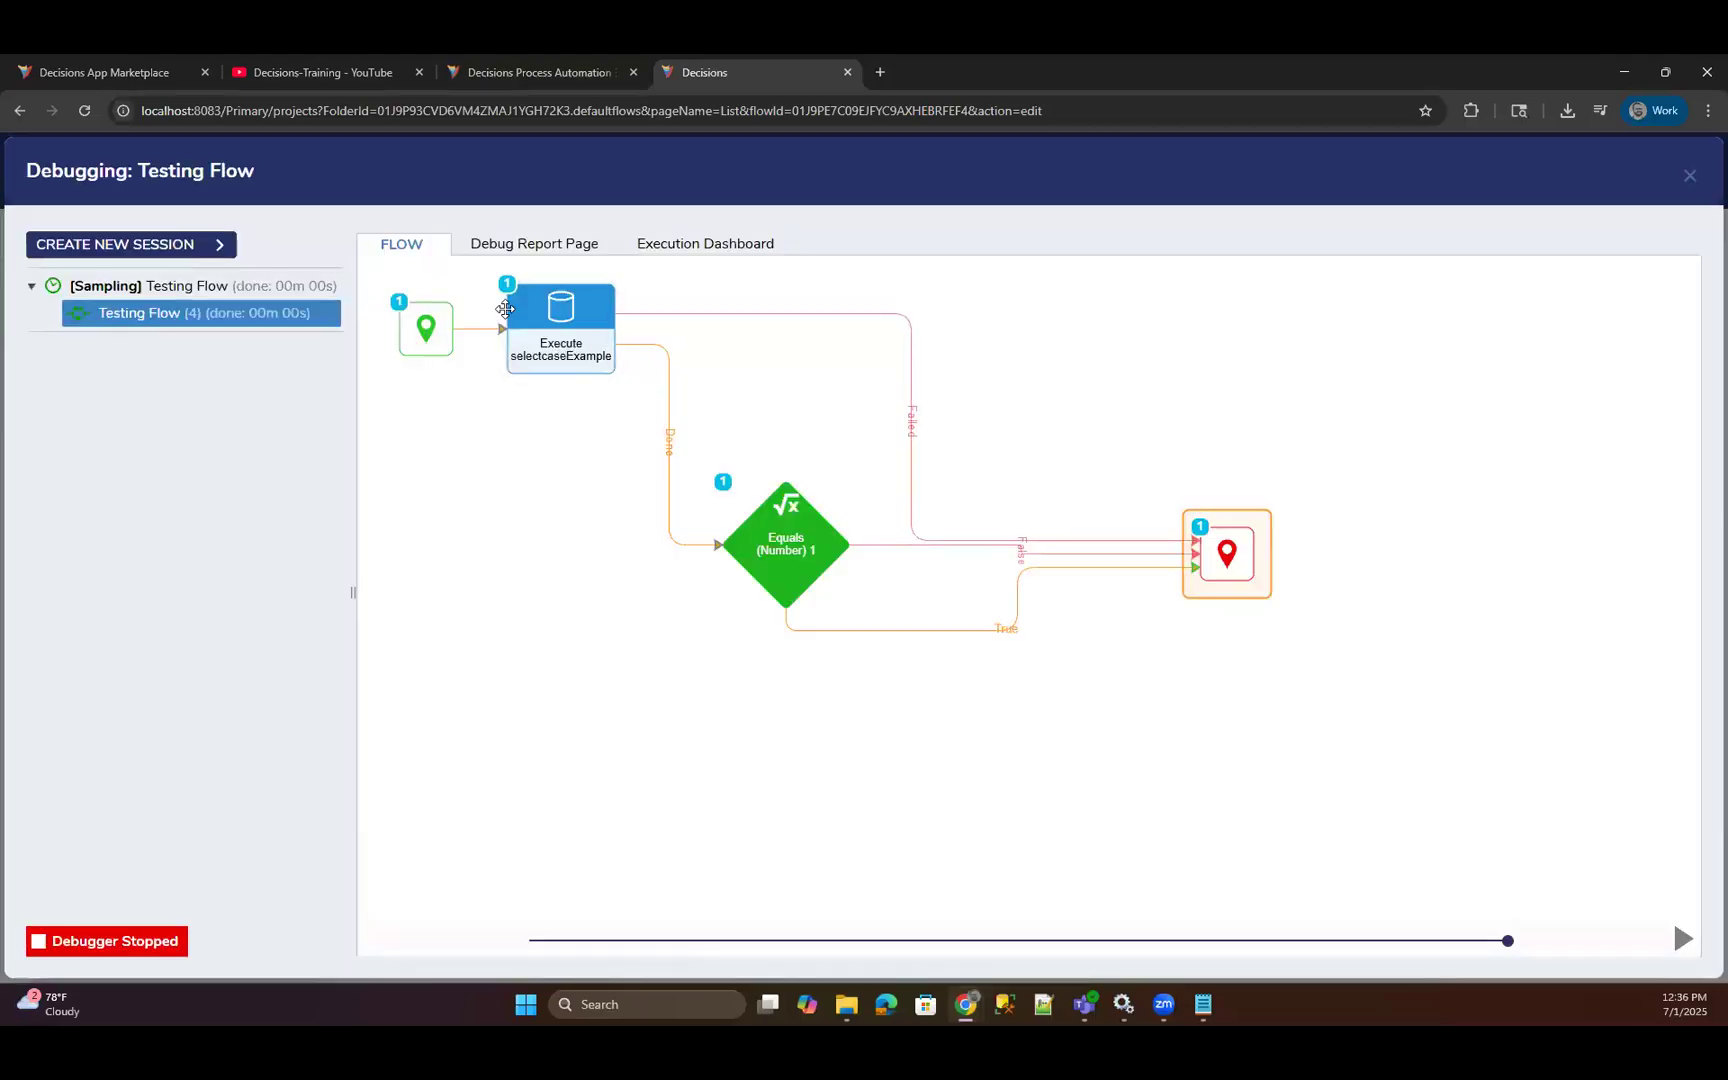
{"action": "left_click", "coordinate": [562, 355]}
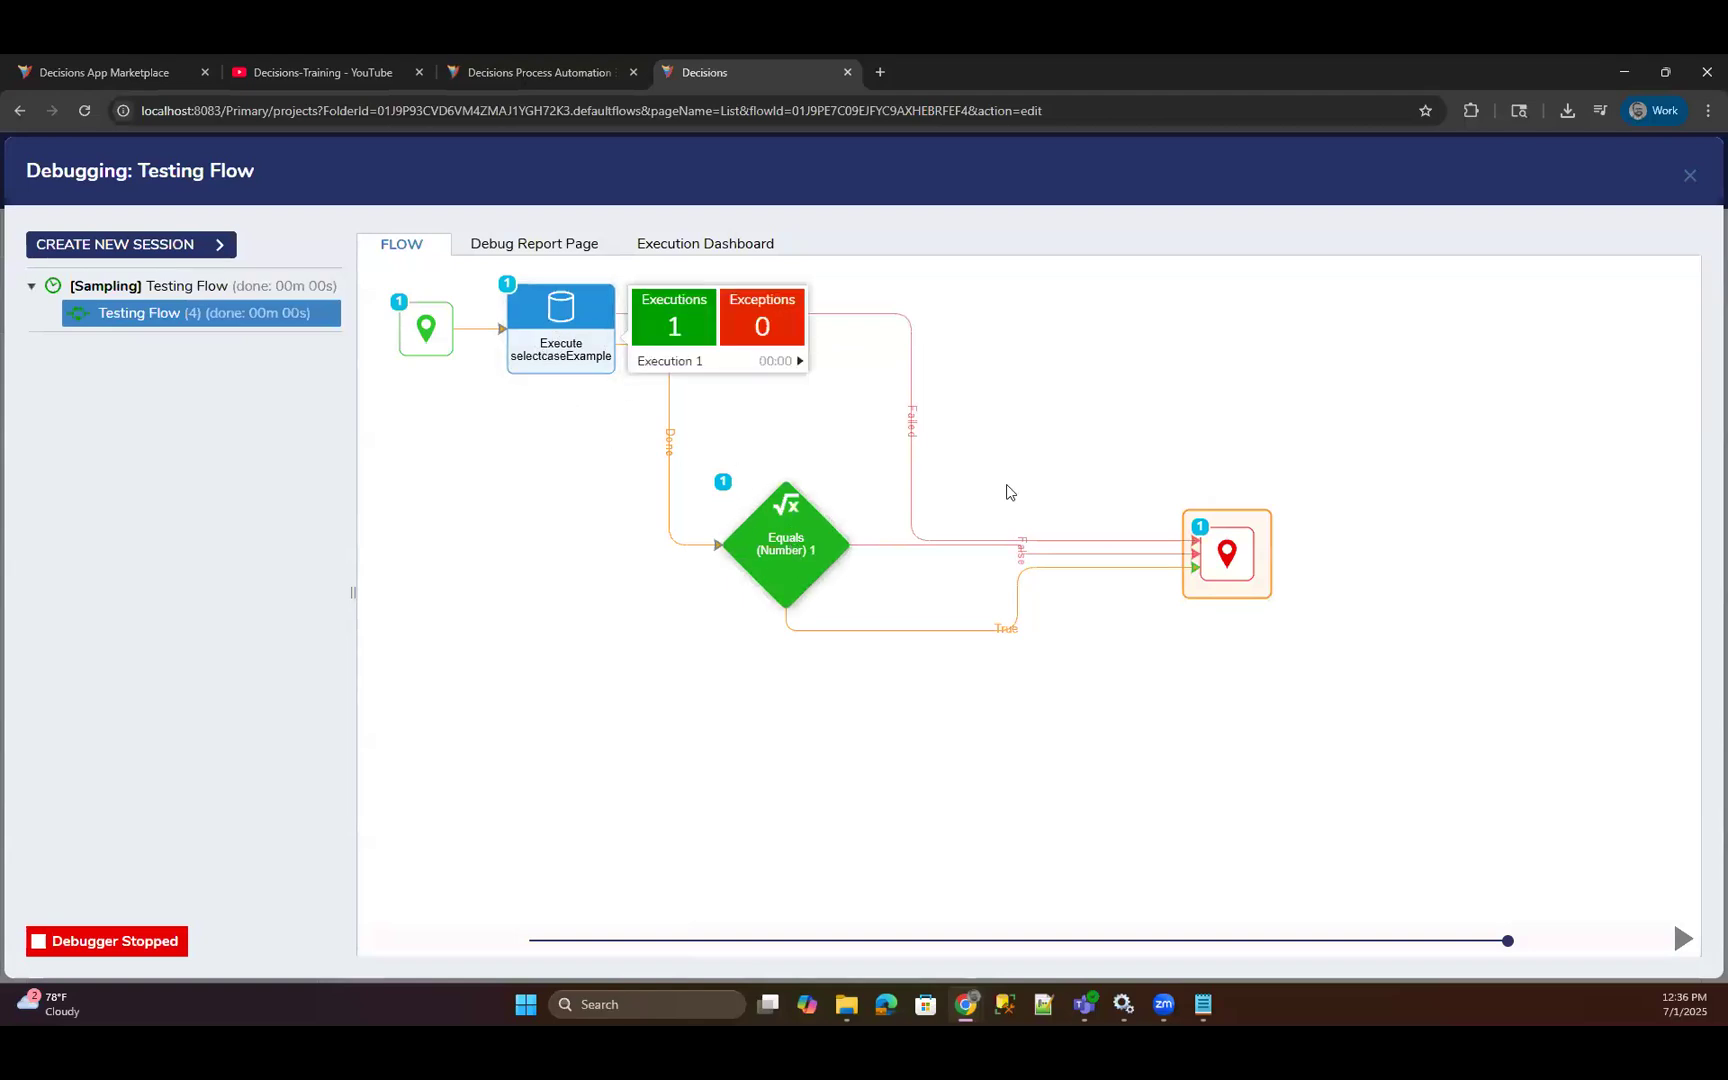
{"action": "left_click", "coordinate": [1690, 176]}
Review the Value1 constant against the Value2 flow data on the Equals (Number) 1 step, and deselect the step.
{"action": "left_click", "coordinate": [770, 552]}
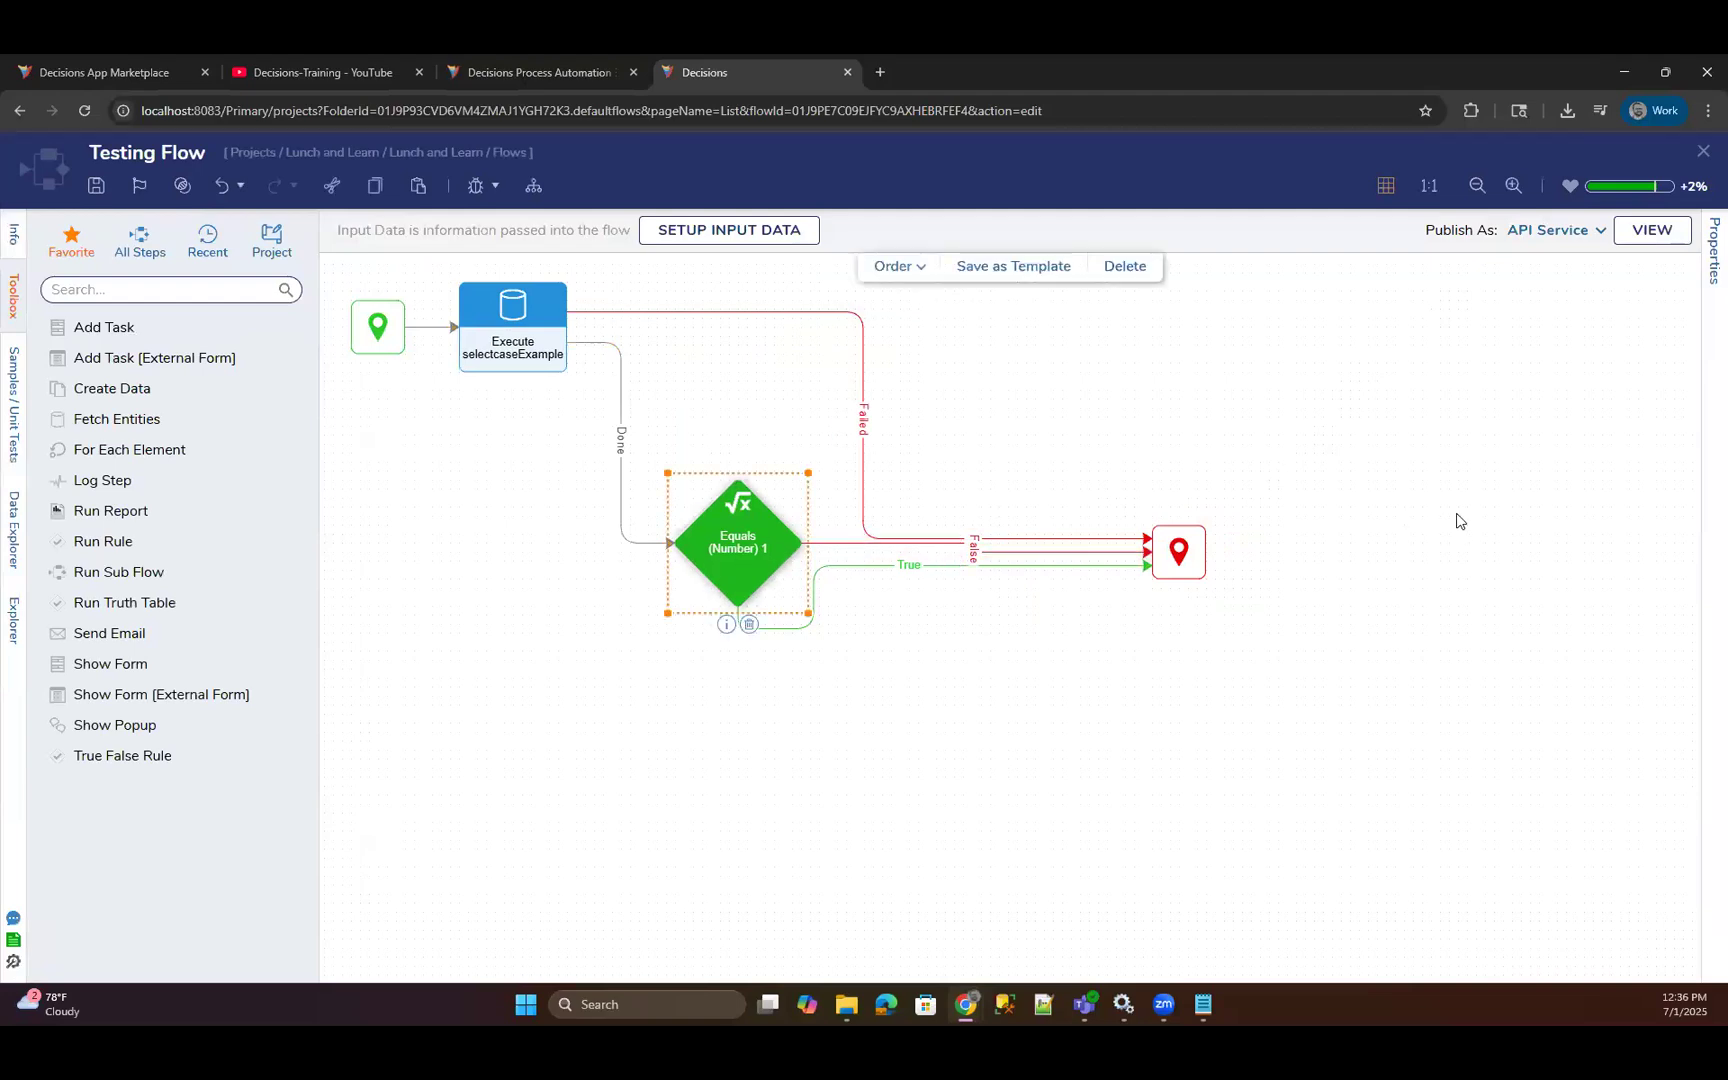
{"action": "left_click", "coordinate": [1377, 489]}
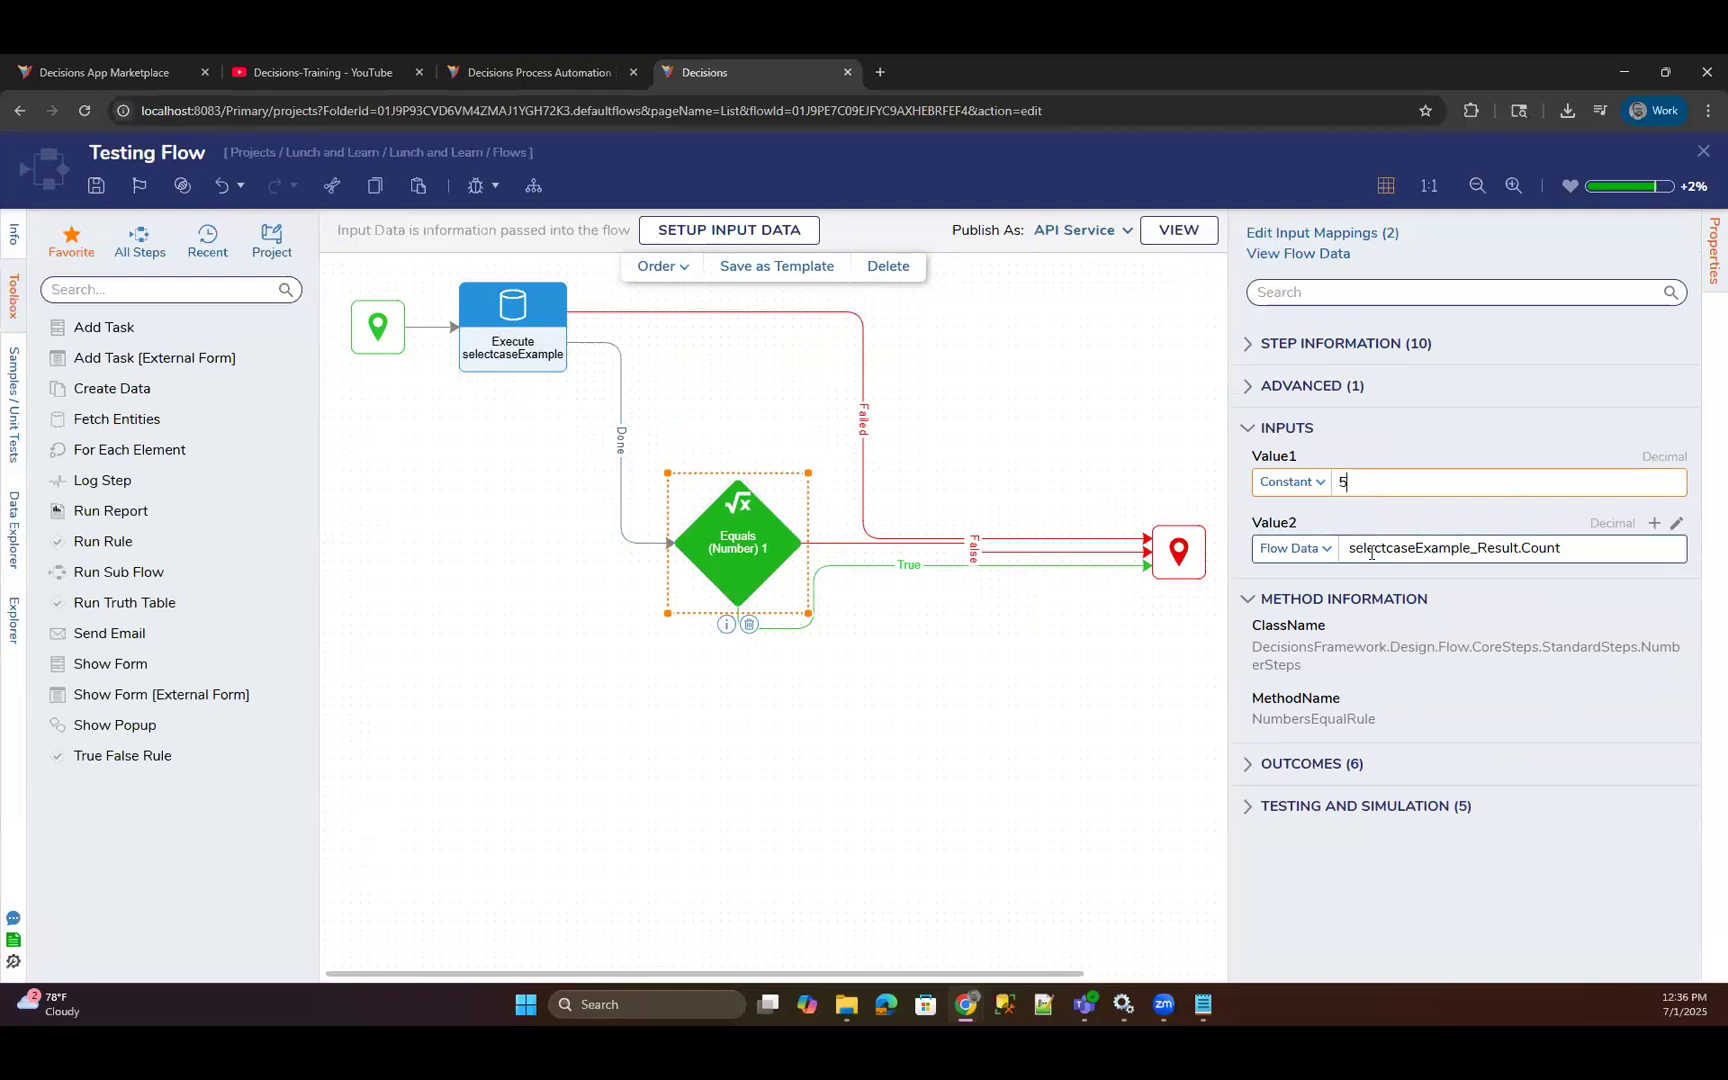
{"action": "left_click", "coordinate": [1337, 562]}
{"action": "left_click", "coordinate": [1357, 483]}
{"action": "left_click_drag", "start_coordinate": [1334, 487], "coordinate": [1004, 620]}
{"action": "left_click", "coordinate": [975, 701]}
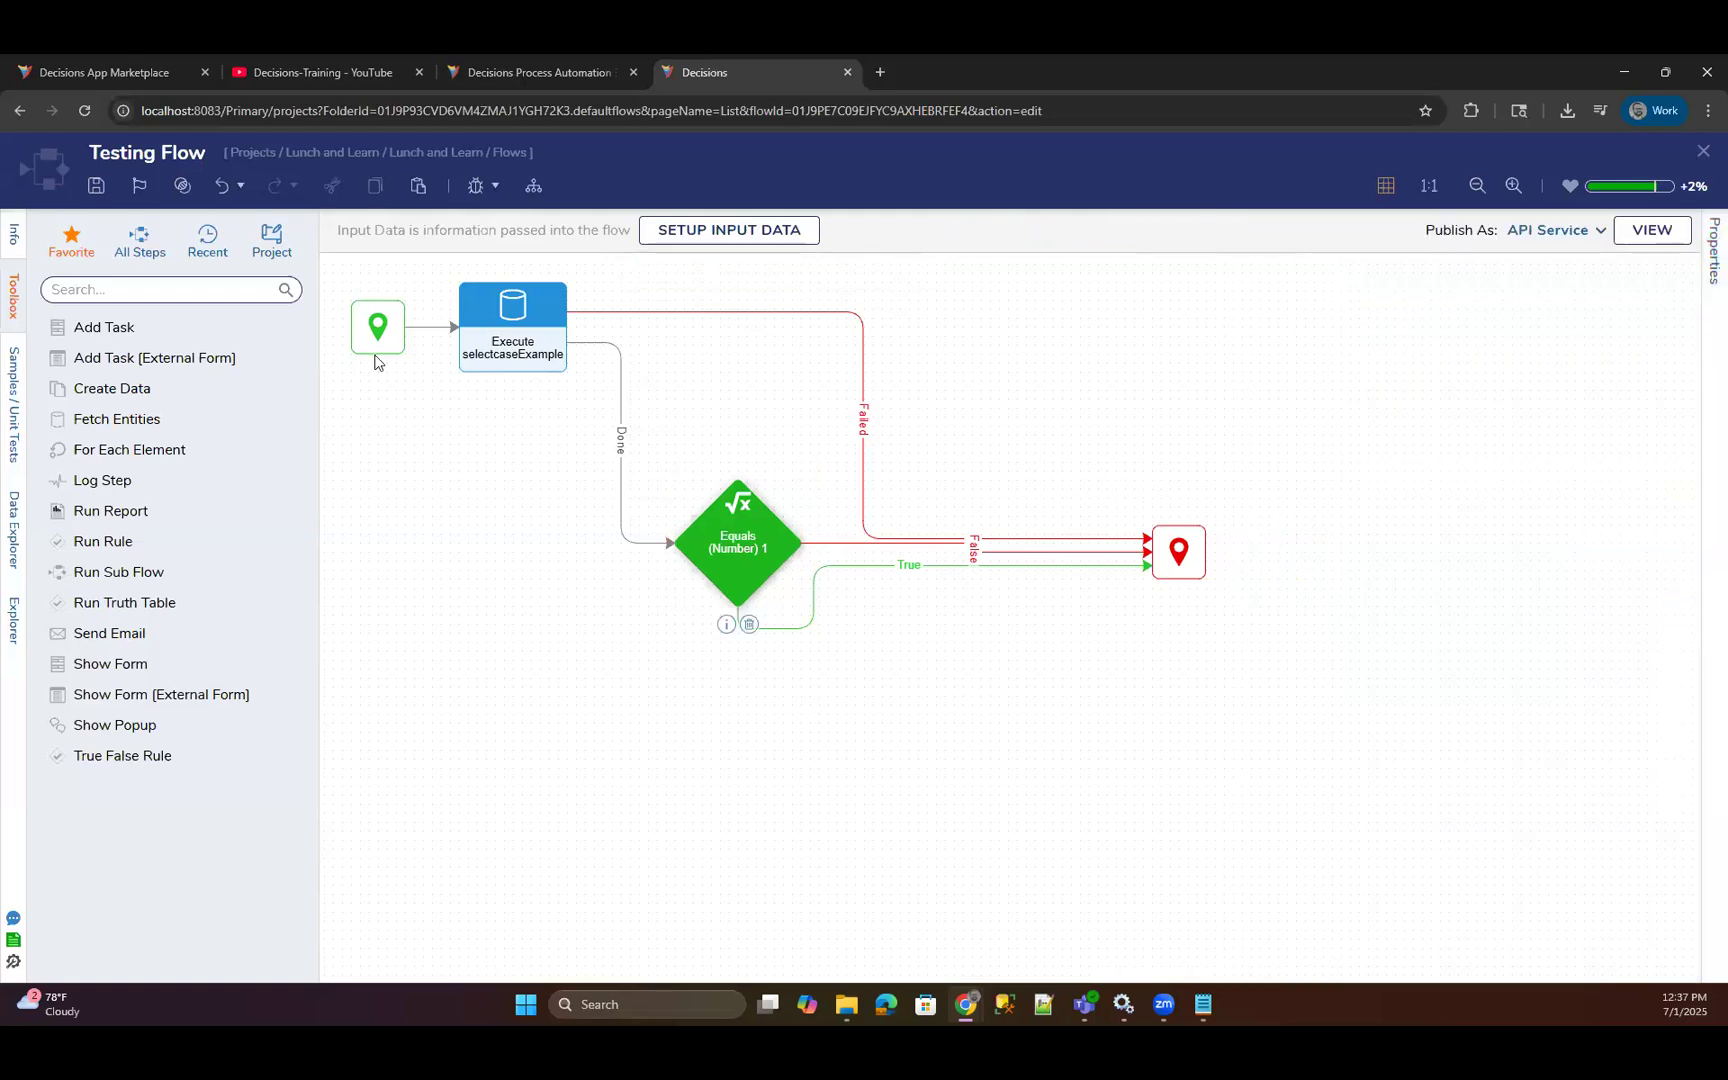